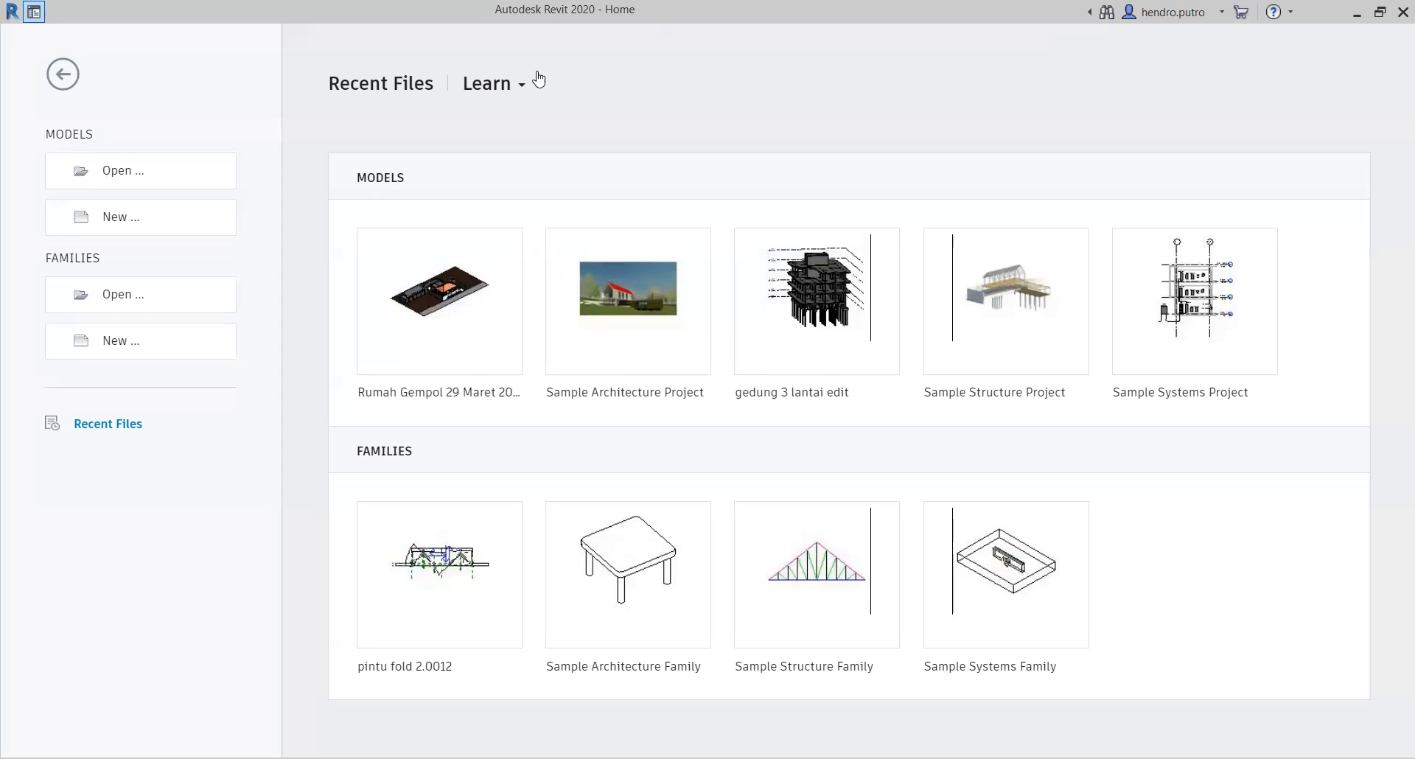
{"action": "left_click", "coordinate": [523, 91]}
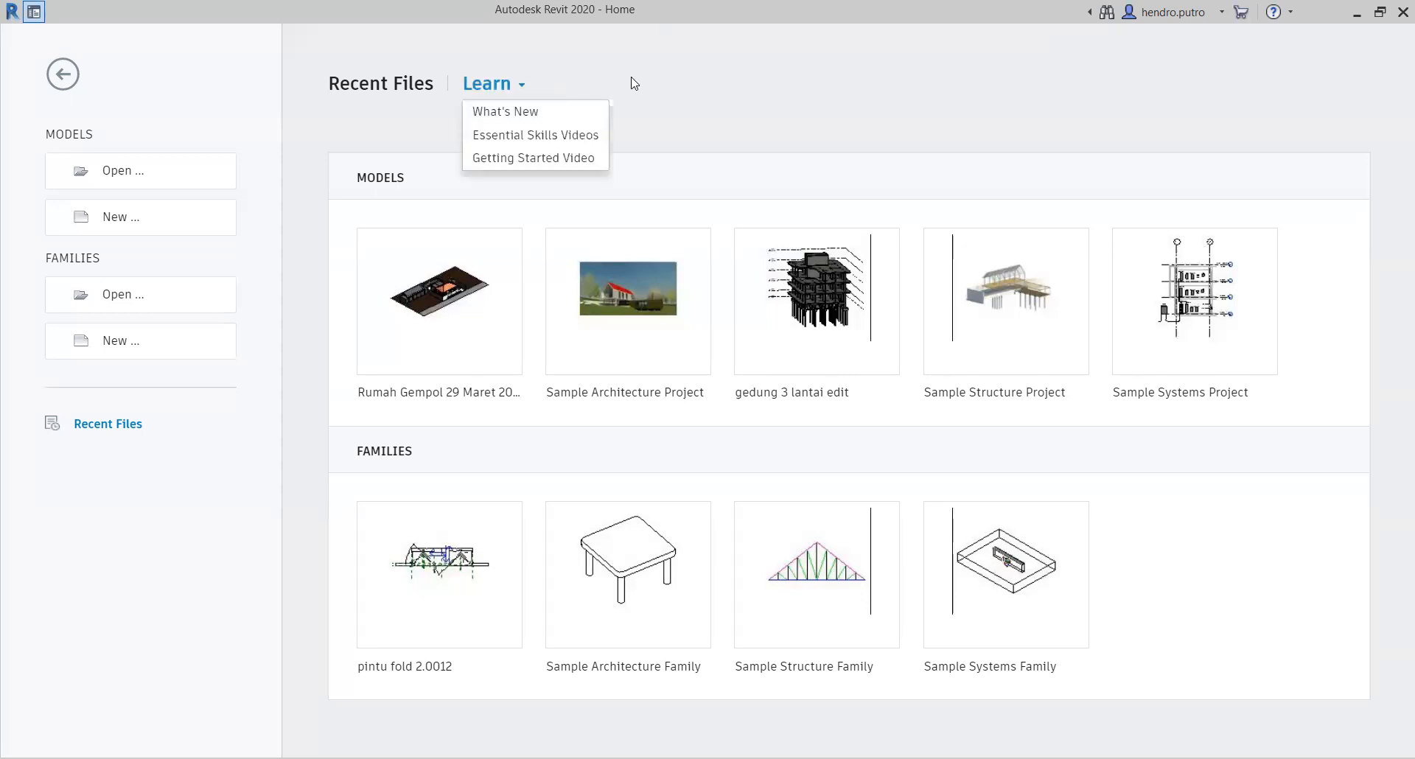
{"action": "left_click", "coordinate": [631, 83]}
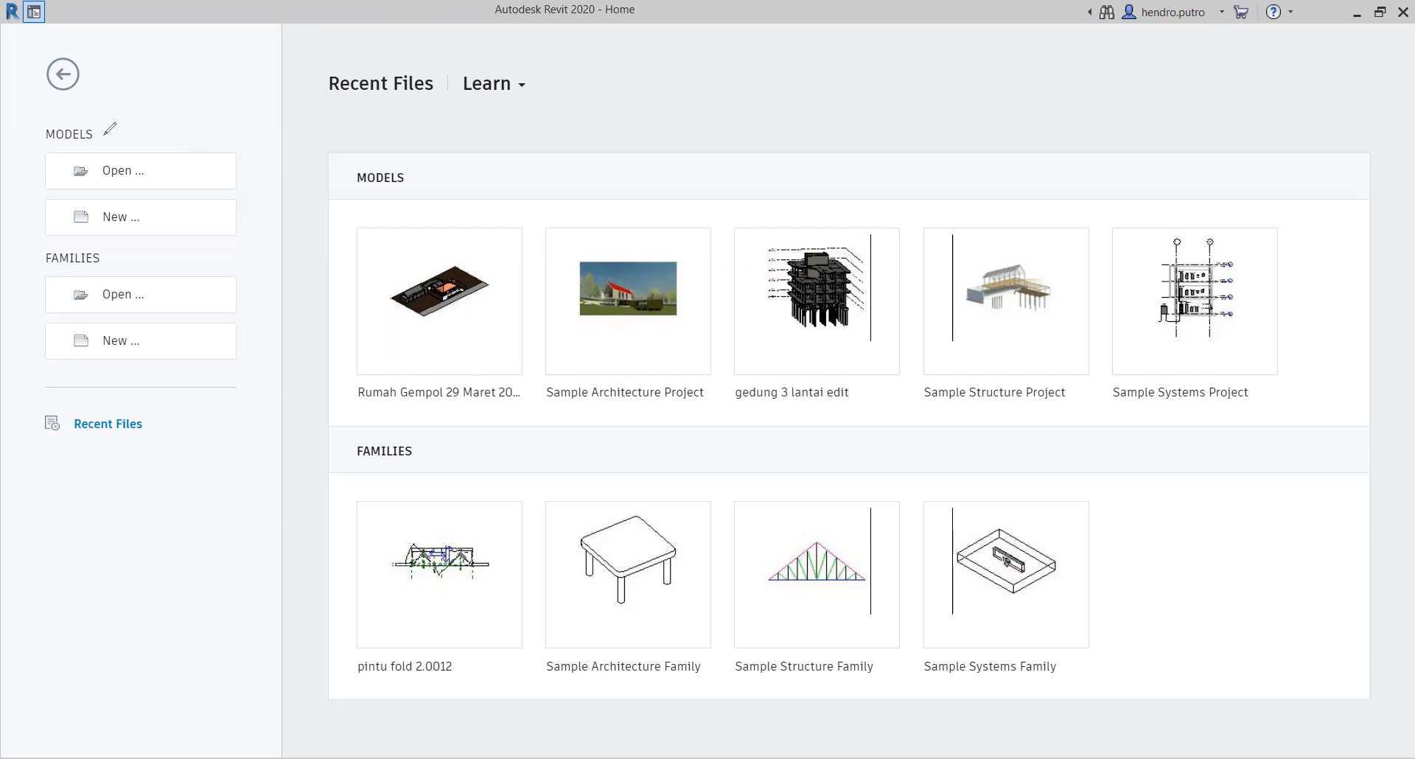
{"action": "mouse_move", "coordinate": [71, 118]}
{"action": "left_mouse_down"}
{"action": "mouse_move", "coordinate": [107, 125]}
{"action": "mouse_move", "coordinate": [55, 141]}
{"action": "mouse_move", "coordinate": [52, 116]}
{"action": "mouse_move", "coordinate": [86, 115]}
{"action": "left_mouse_up"}
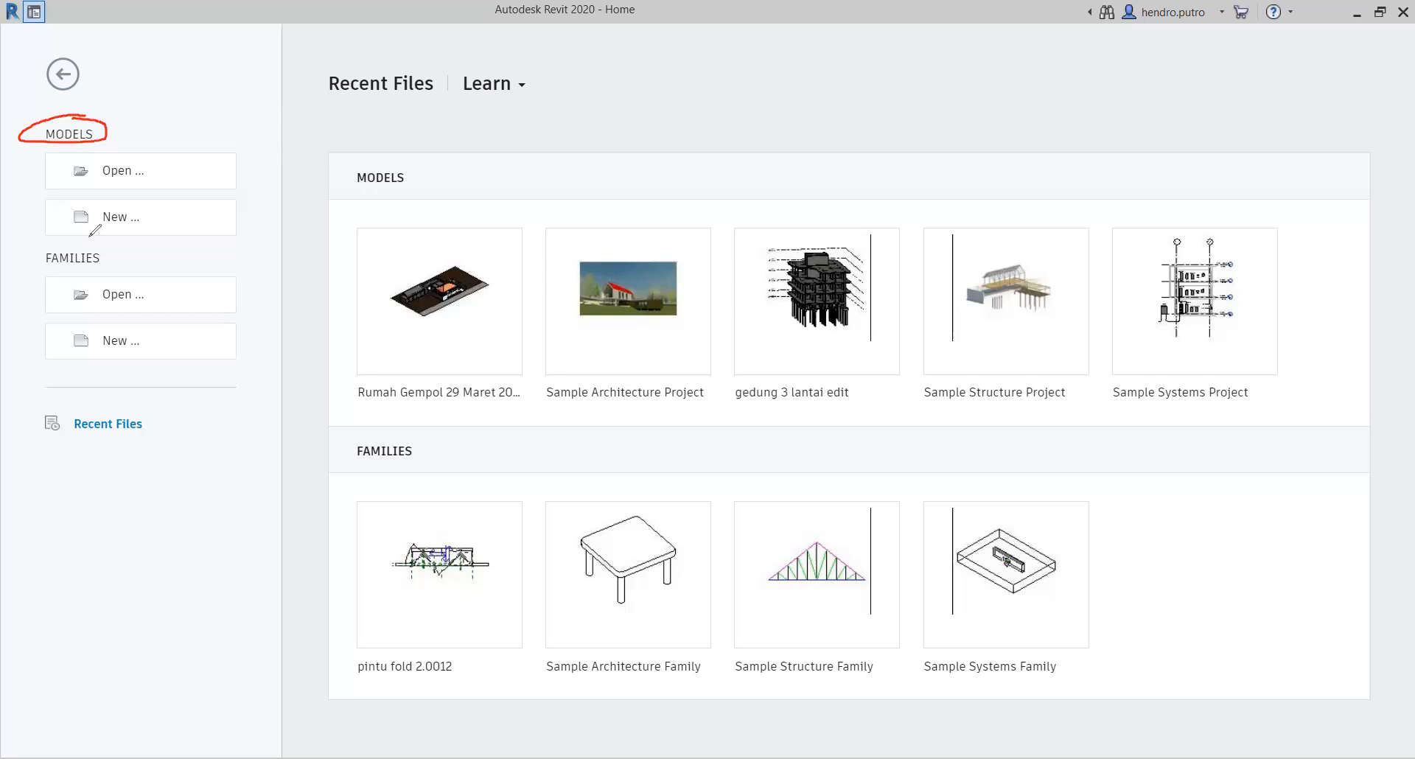
{"action": "mouse_move", "coordinate": [70, 245]}
{"action": "left_mouse_down"}
{"action": "mouse_move", "coordinate": [112, 252]}
{"action": "mouse_move", "coordinate": [74, 271]}
{"action": "mouse_move", "coordinate": [32, 252]}
{"action": "mouse_move", "coordinate": [85, 237]}
{"action": "left_mouse_up"}
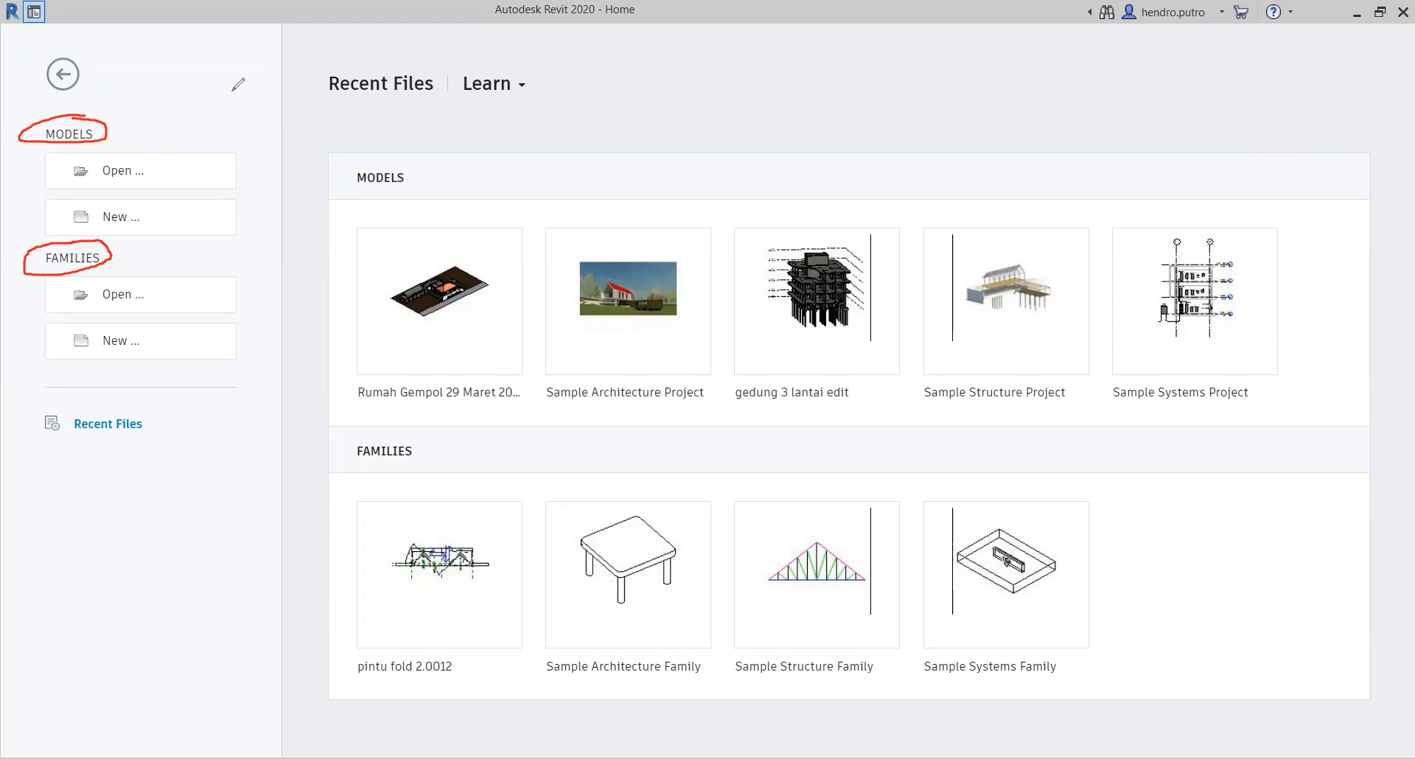
{"action": "left_click", "coordinate": [1029, 107]}
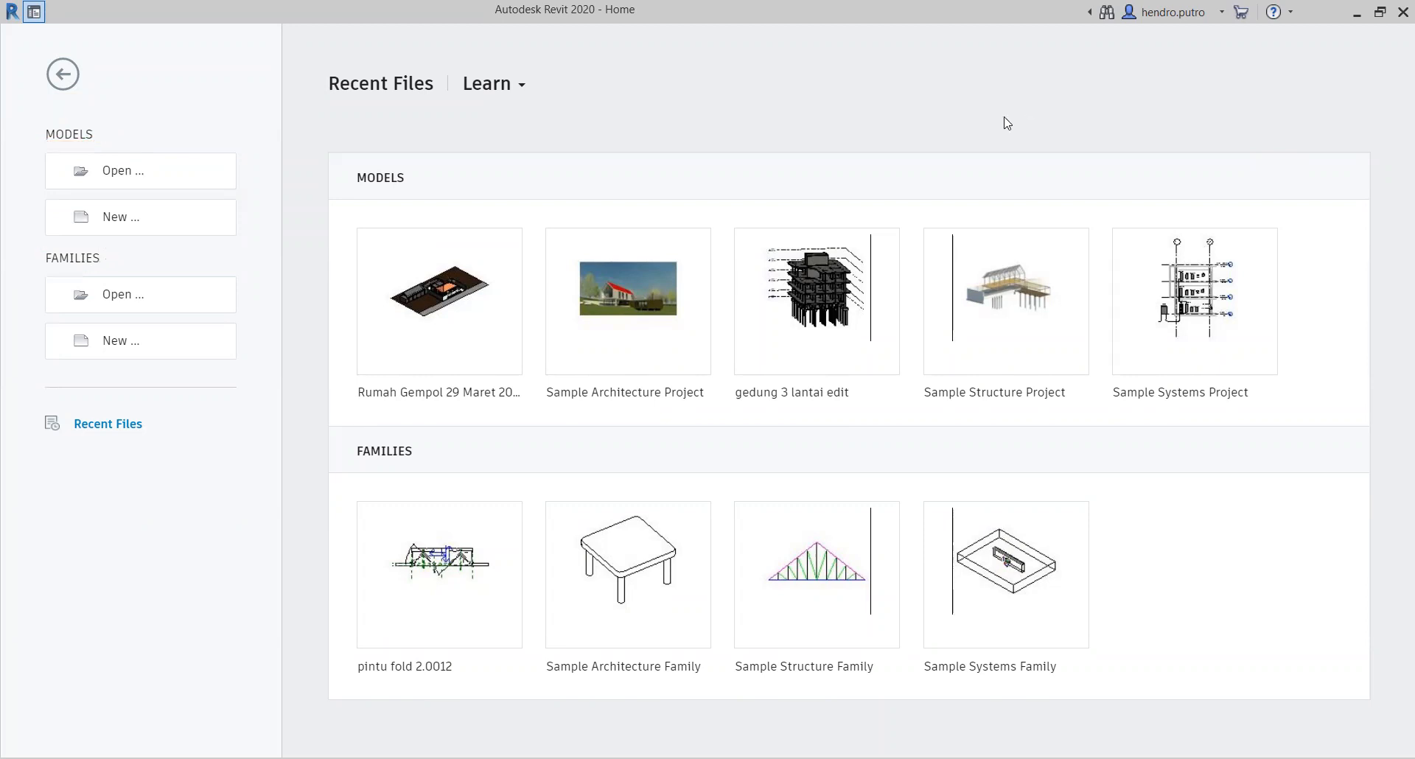
Step: Create a new project from the Architectural Template
{"action": "left_click", "coordinate": [155, 223]}
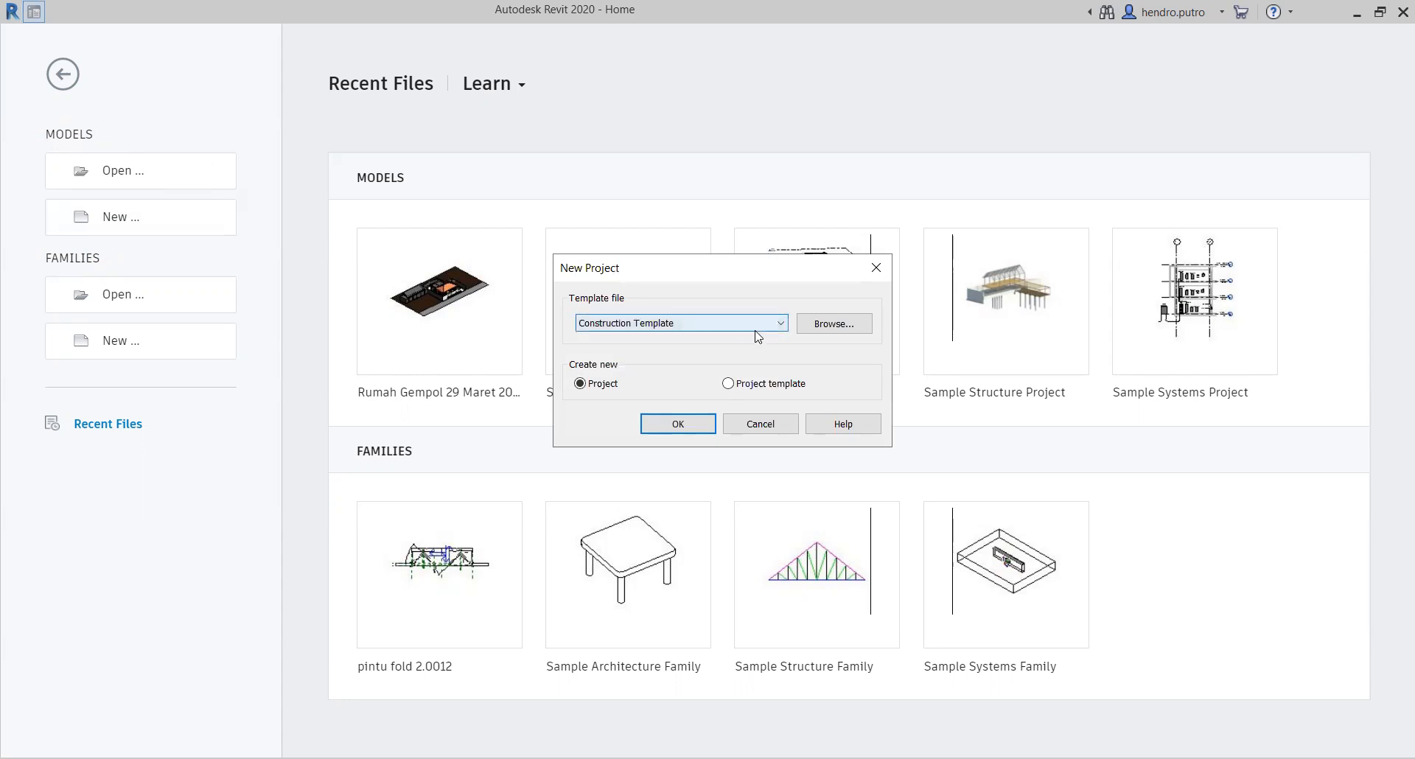
{"action": "left_click", "coordinate": [773, 333]}
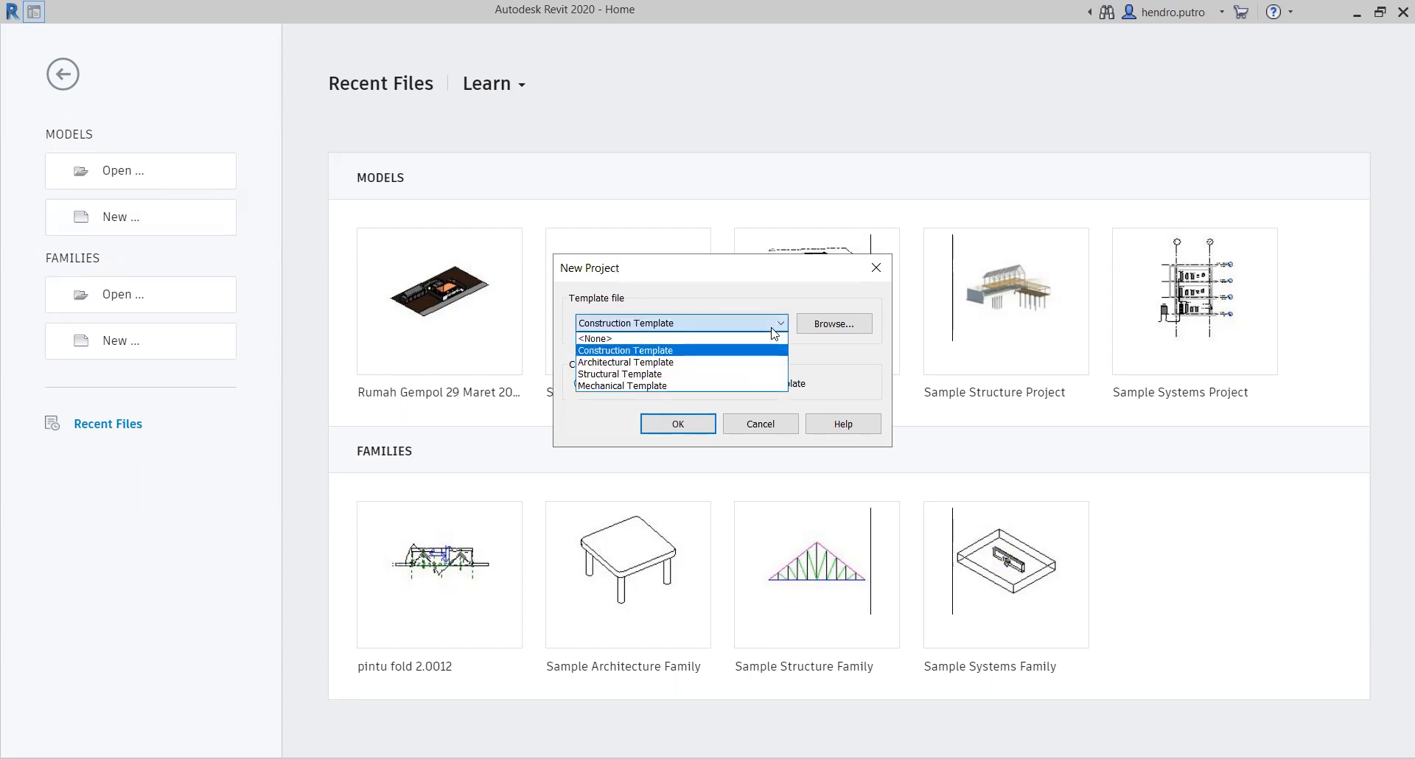
{"action": "left_click", "coordinate": [685, 362]}
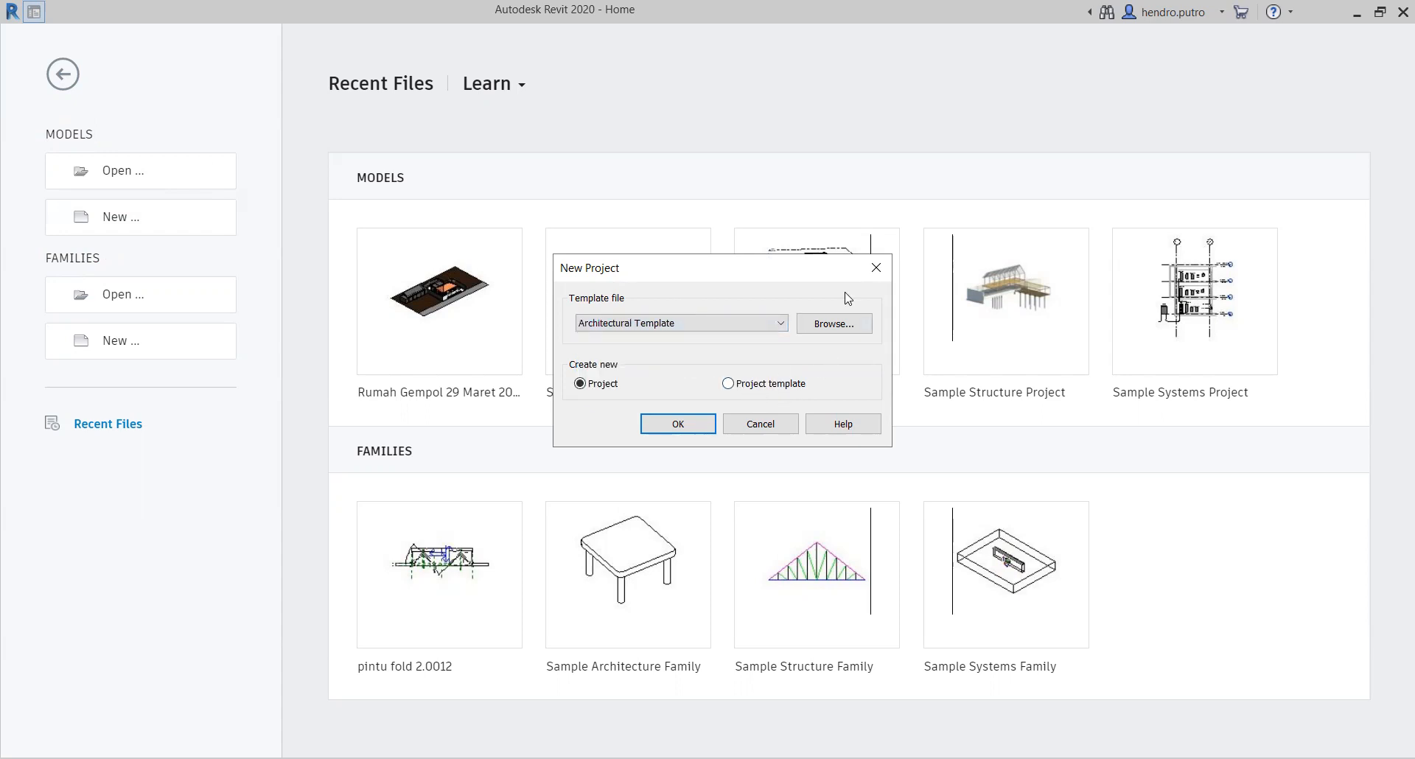
{"action": "left_click", "coordinate": [692, 431]}
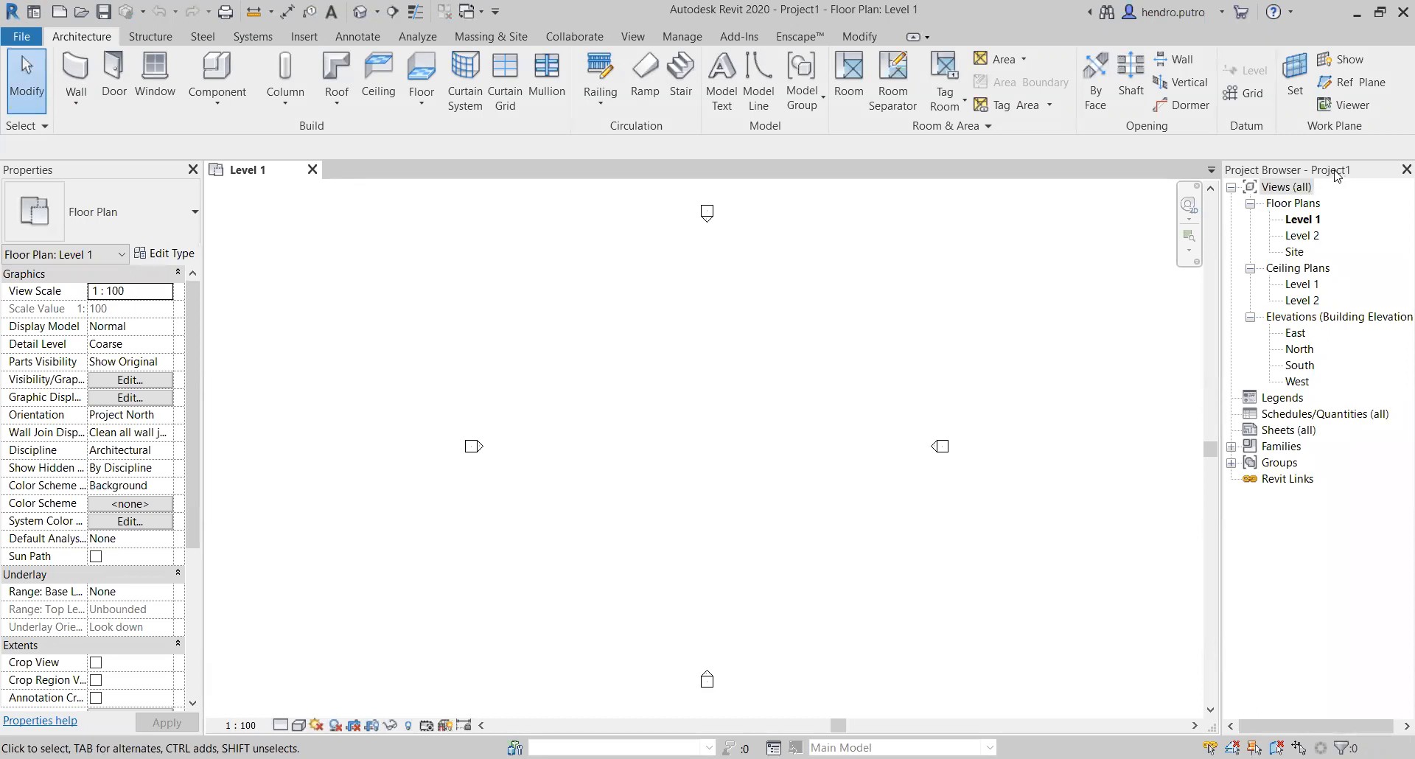
Step: Dock the Project Browser beneath the Properties palette
{"action": "left_click_drag", "start_coordinate": [1336, 175], "coordinate": [1322, 213]}
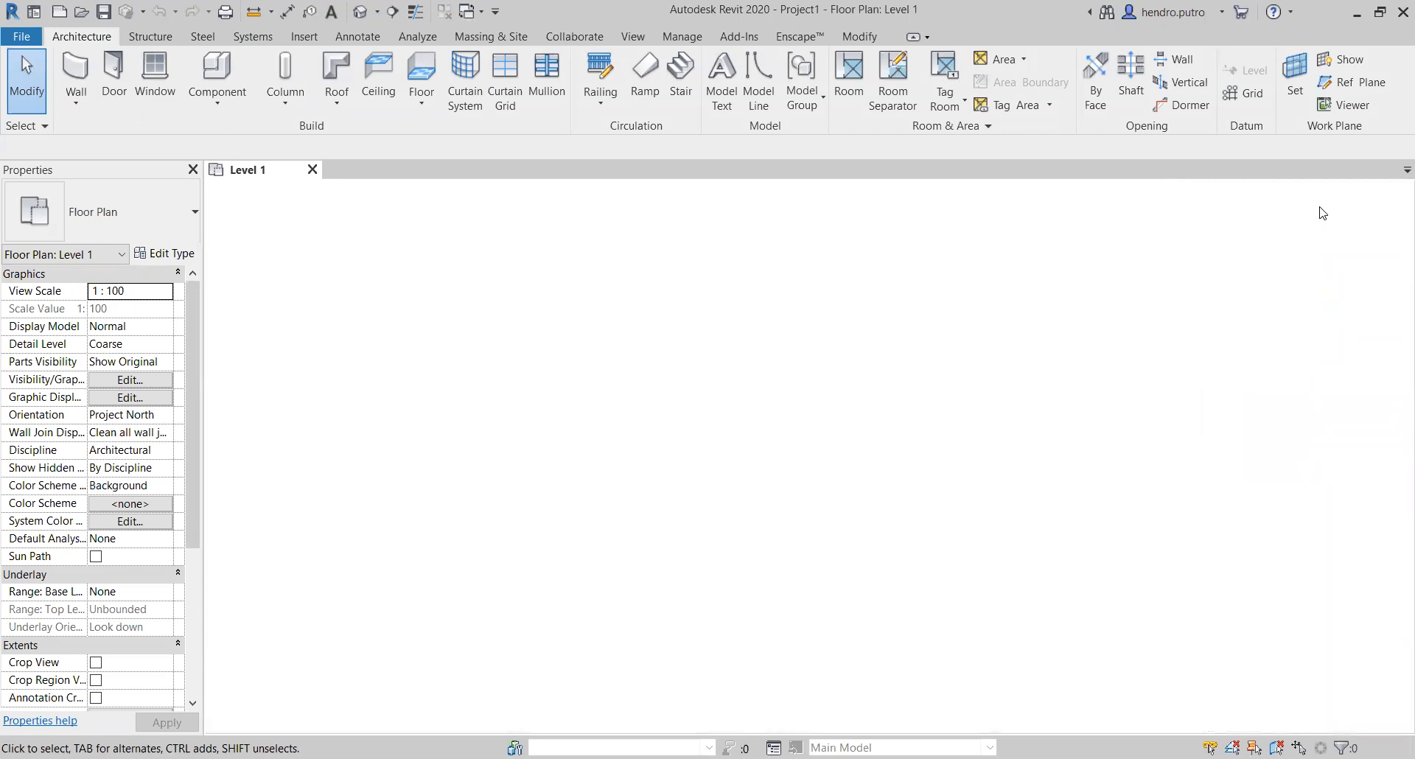
{"action": "left_click_drag", "start_coordinate": [1322, 213], "coordinate": [150, 729]}
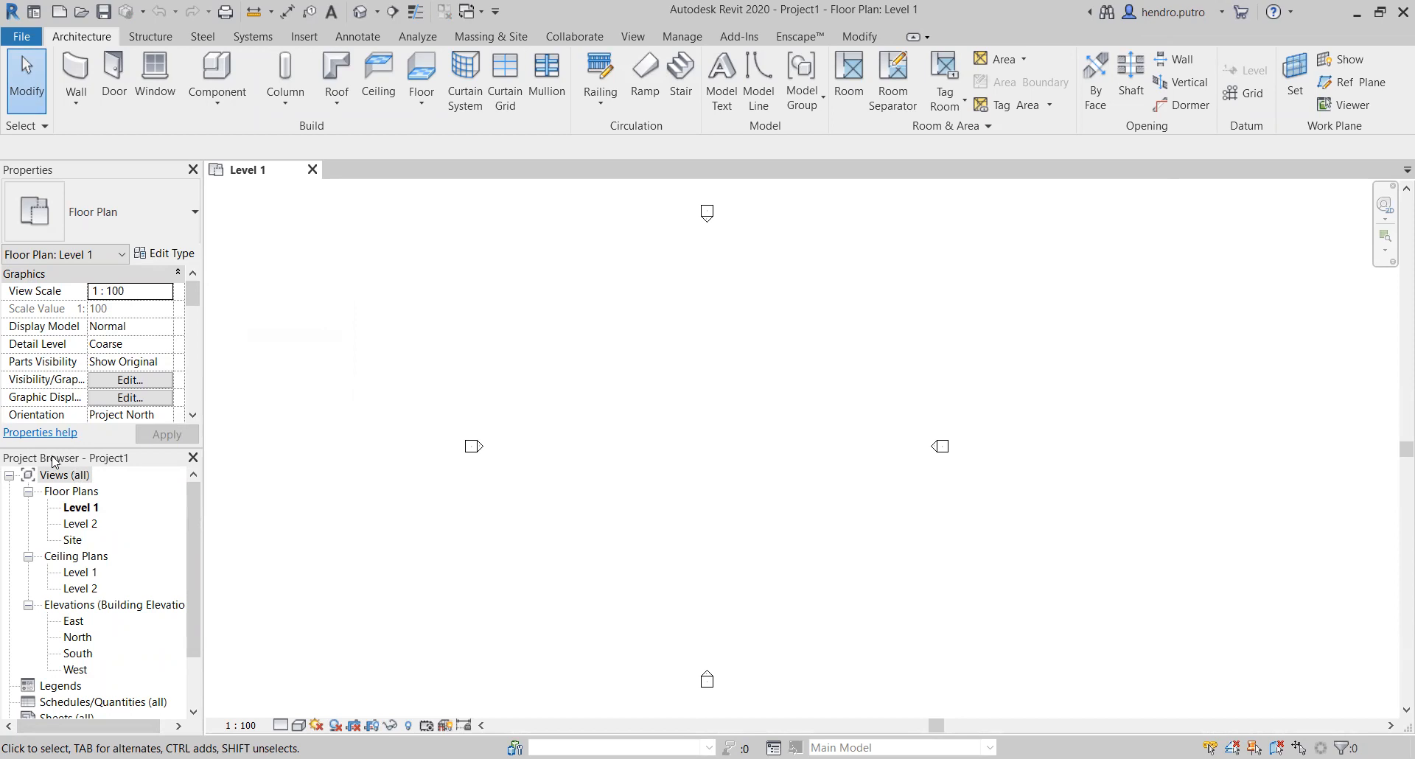
{"action": "scroll", "coordinate": [70, 333], "scroll_direction": "down", "scroll_amount": 3}
{"action": "scroll", "coordinate": [70, 333], "scroll_direction": "up", "scroll_amount": 3}
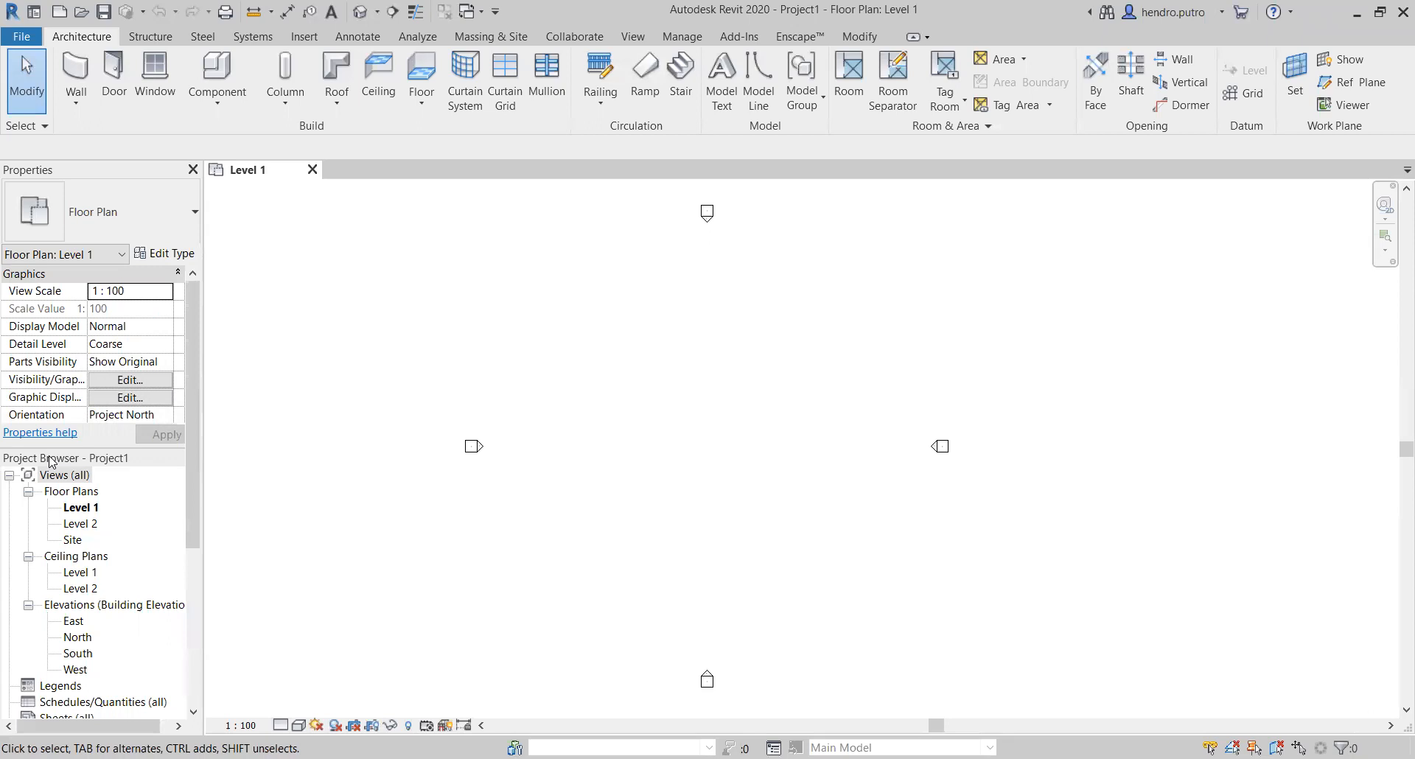
Step: Undock the Project Browser from Properties and dock it on the opposite side of the drawing area
{"action": "left_click_drag", "start_coordinate": [52, 462], "coordinate": [90, 718]}
{"action": "scroll", "coordinate": [4, 585], "scroll_direction": "down", "scroll_amount": 3}
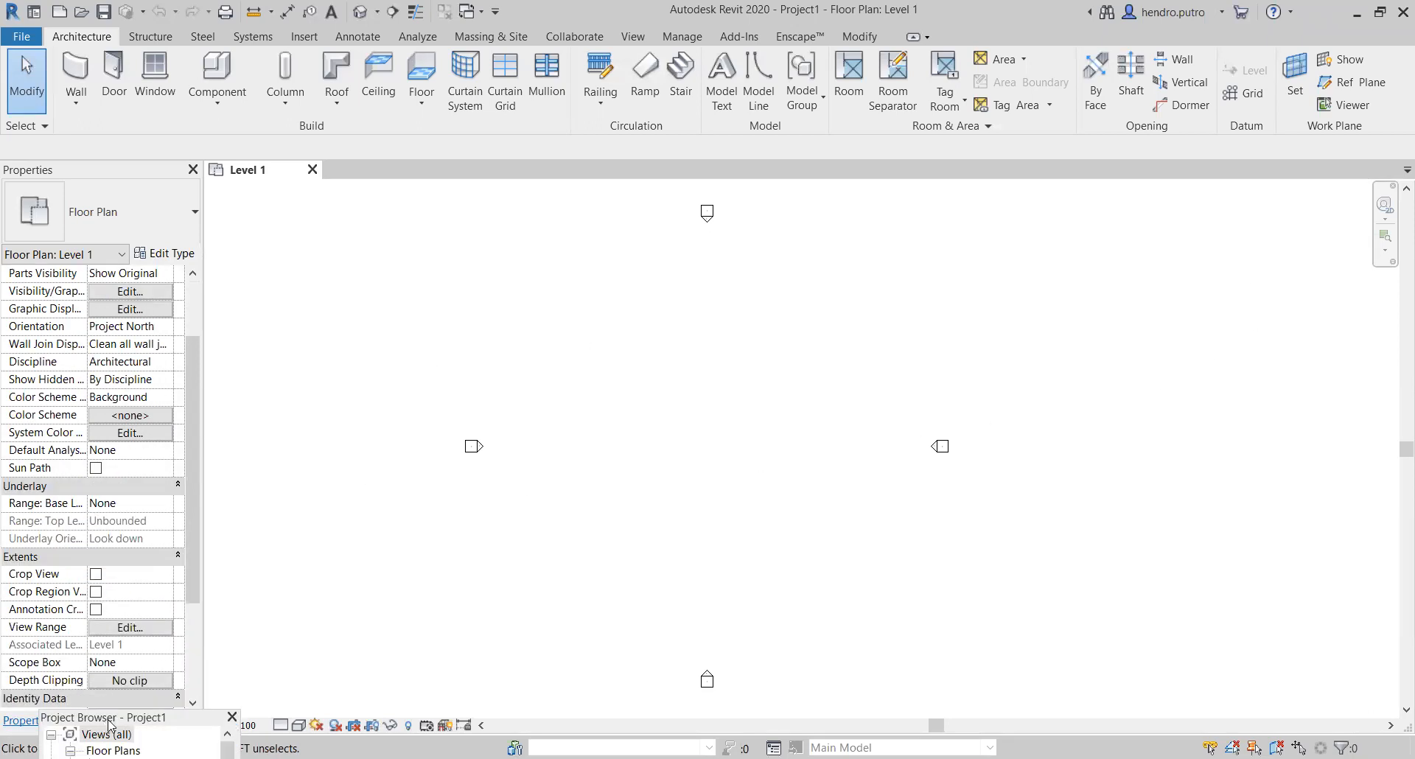
{"action": "left_click_drag", "start_coordinate": [108, 720], "coordinate": [1391, 197]}
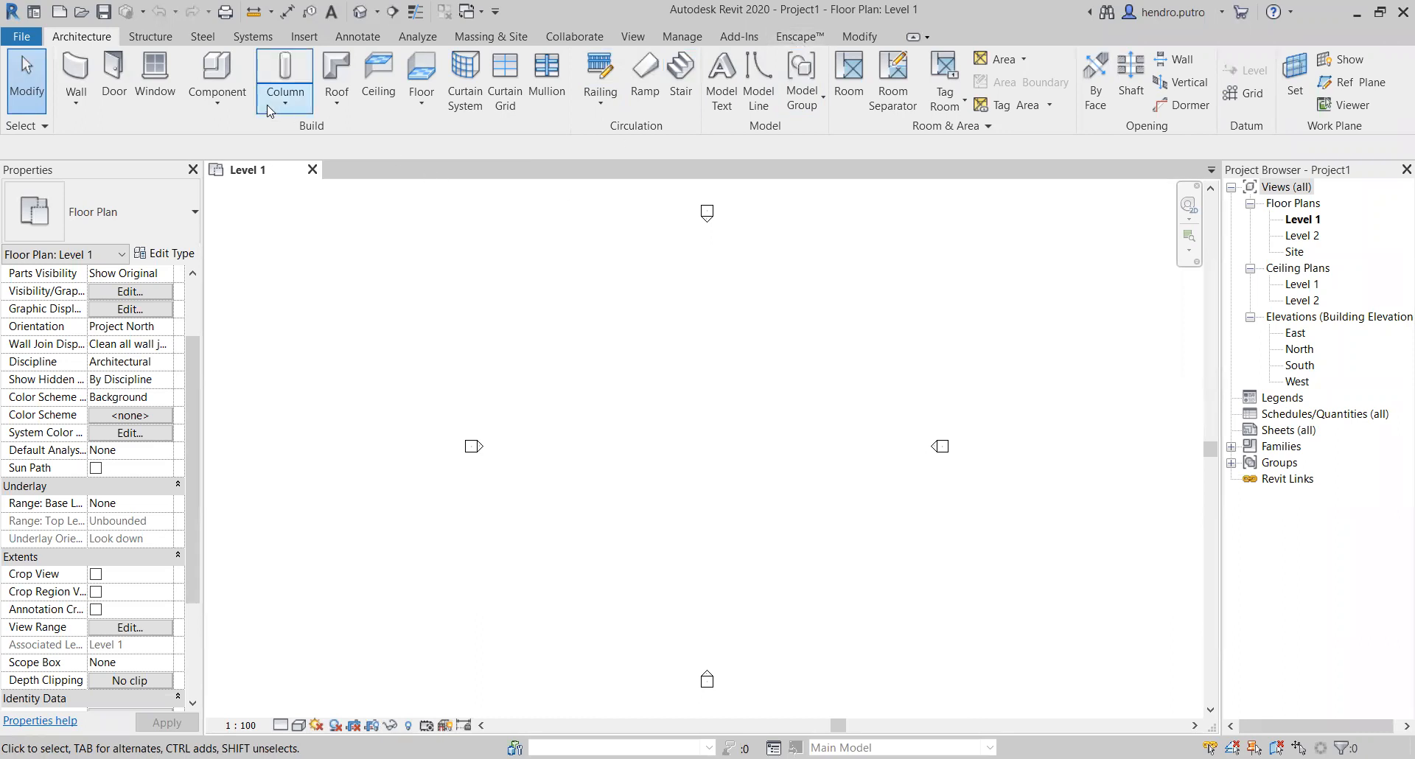
Step: Review the Structure, Steel, Systems, Insert and Annotate tool sets, returning to the Architecture tools
{"action": "left_click", "coordinate": [141, 35]}
{"action": "left_click", "coordinate": [201, 36]}
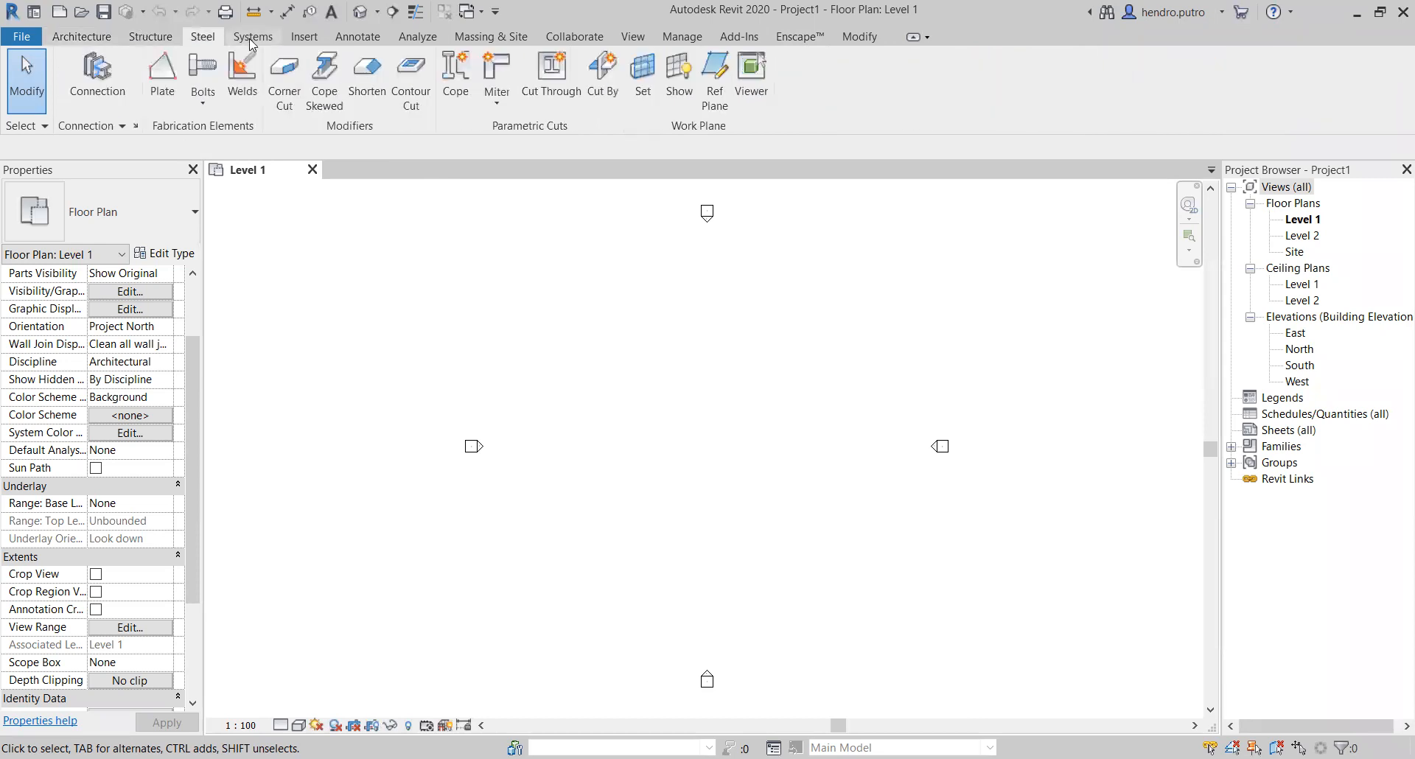
{"action": "left_click", "coordinate": [253, 38]}
{"action": "left_click", "coordinate": [304, 38]}
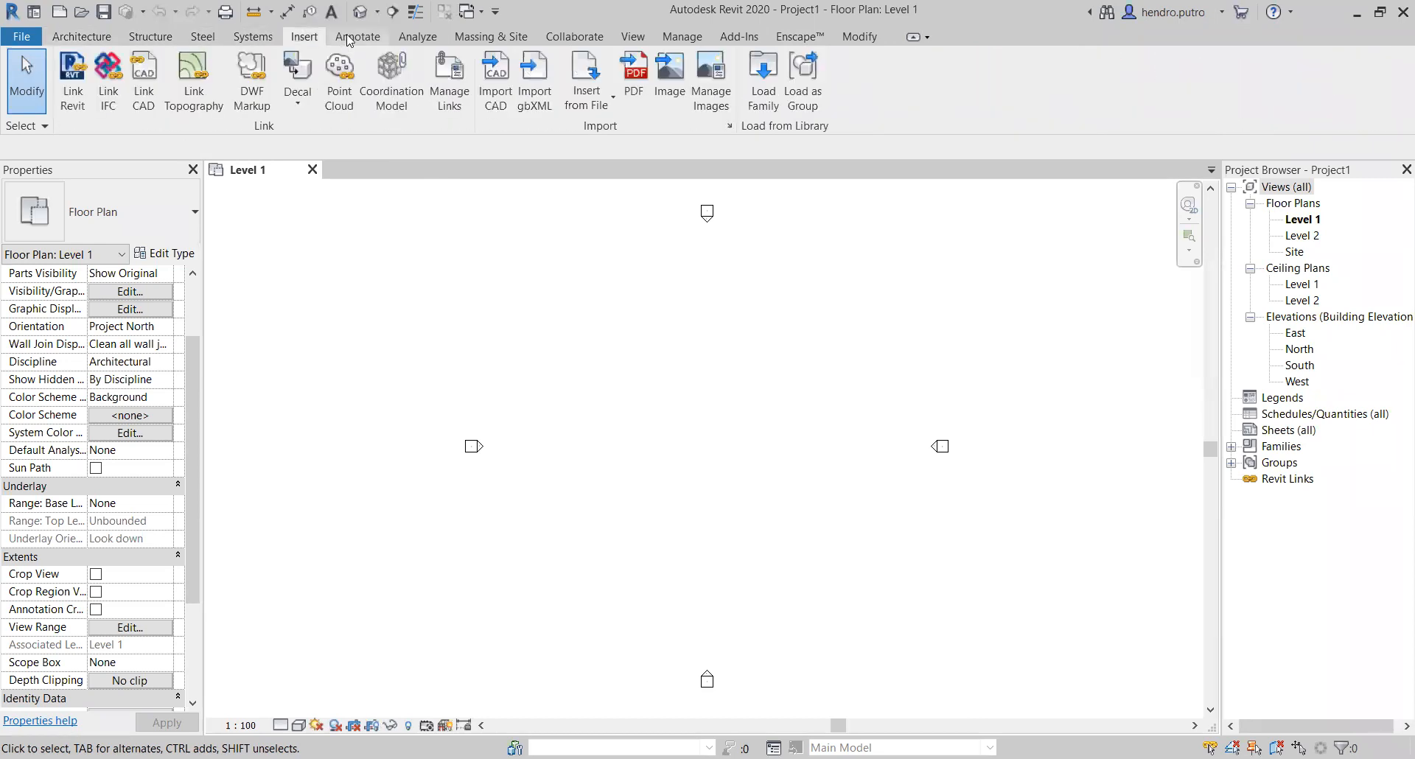
{"action": "left_click", "coordinate": [358, 36]}
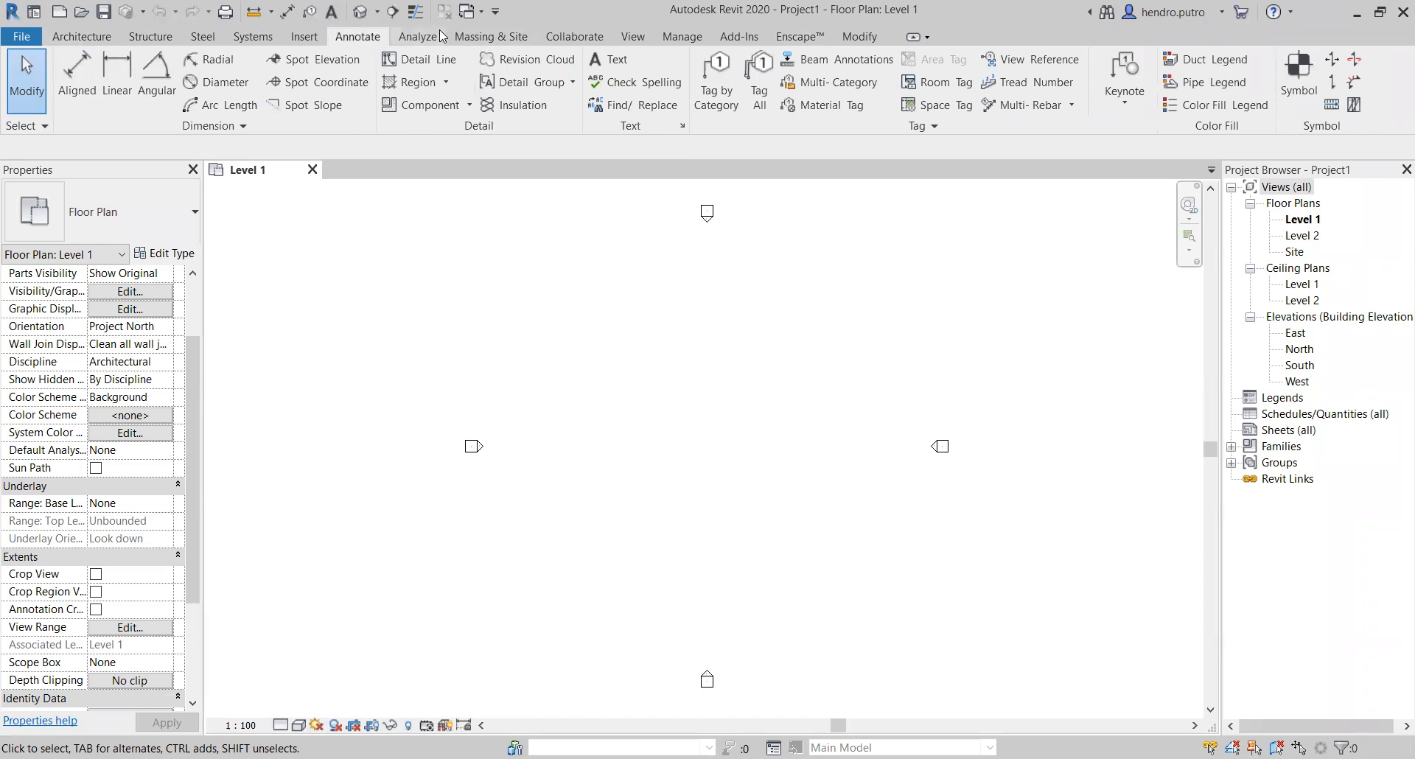
{"action": "left_click", "coordinate": [77, 38]}
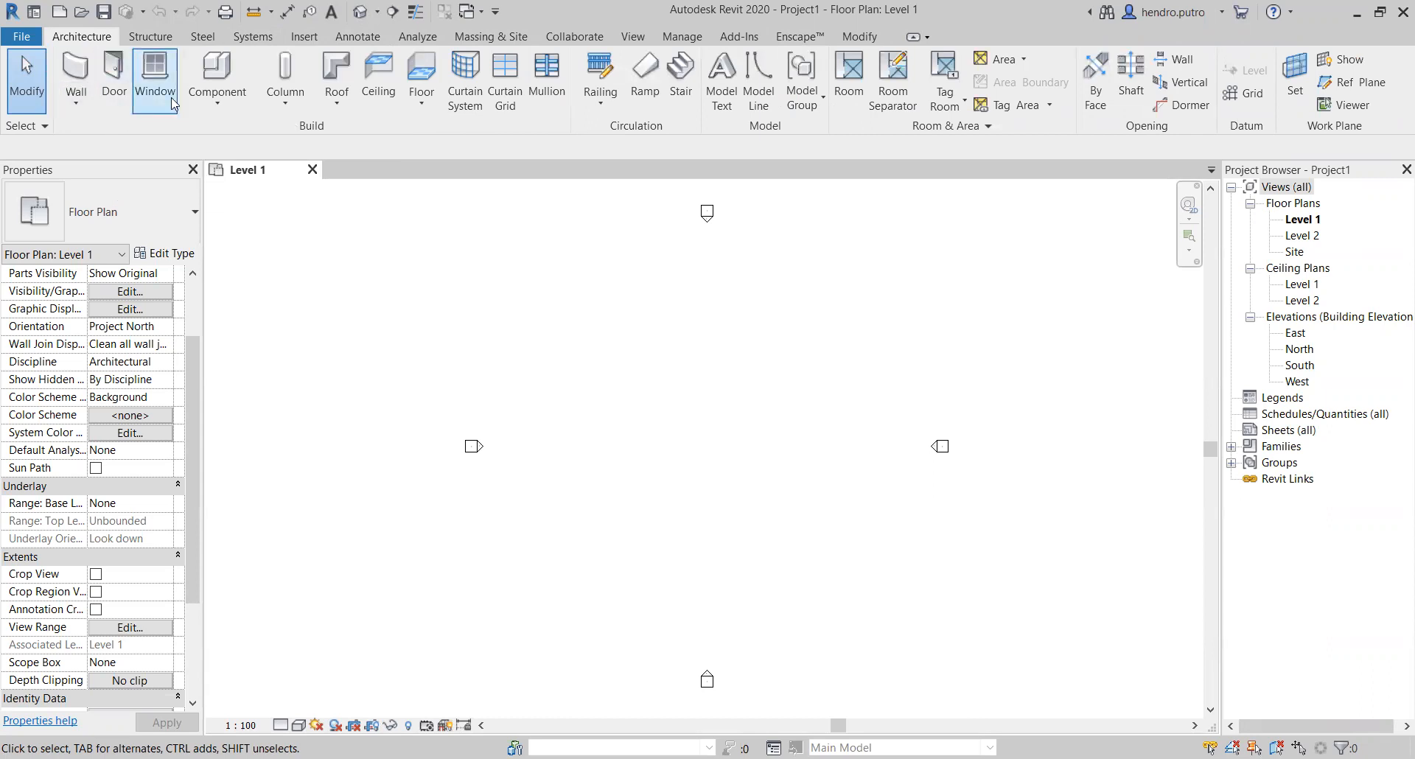
{"action": "left_click", "coordinate": [150, 37]}
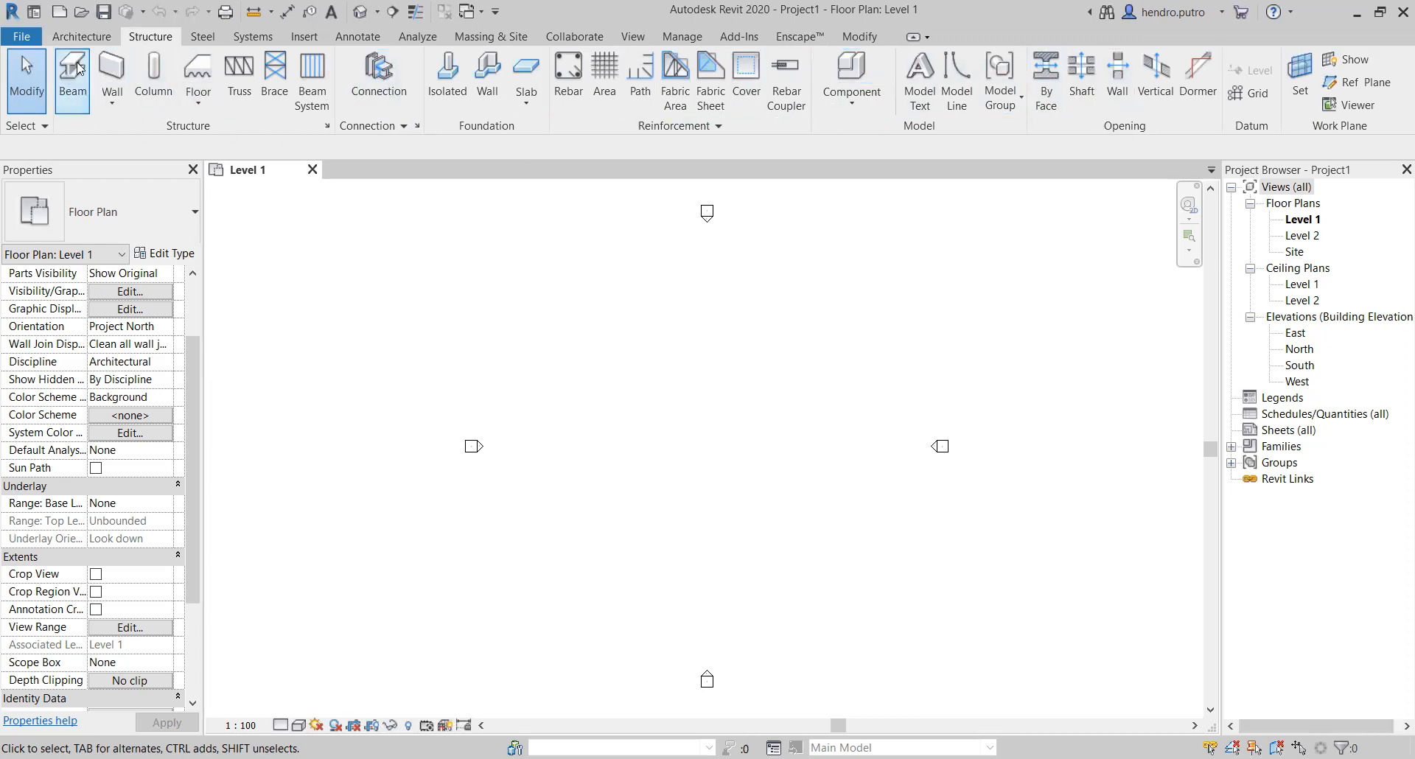
{"action": "left_click", "coordinate": [94, 38]}
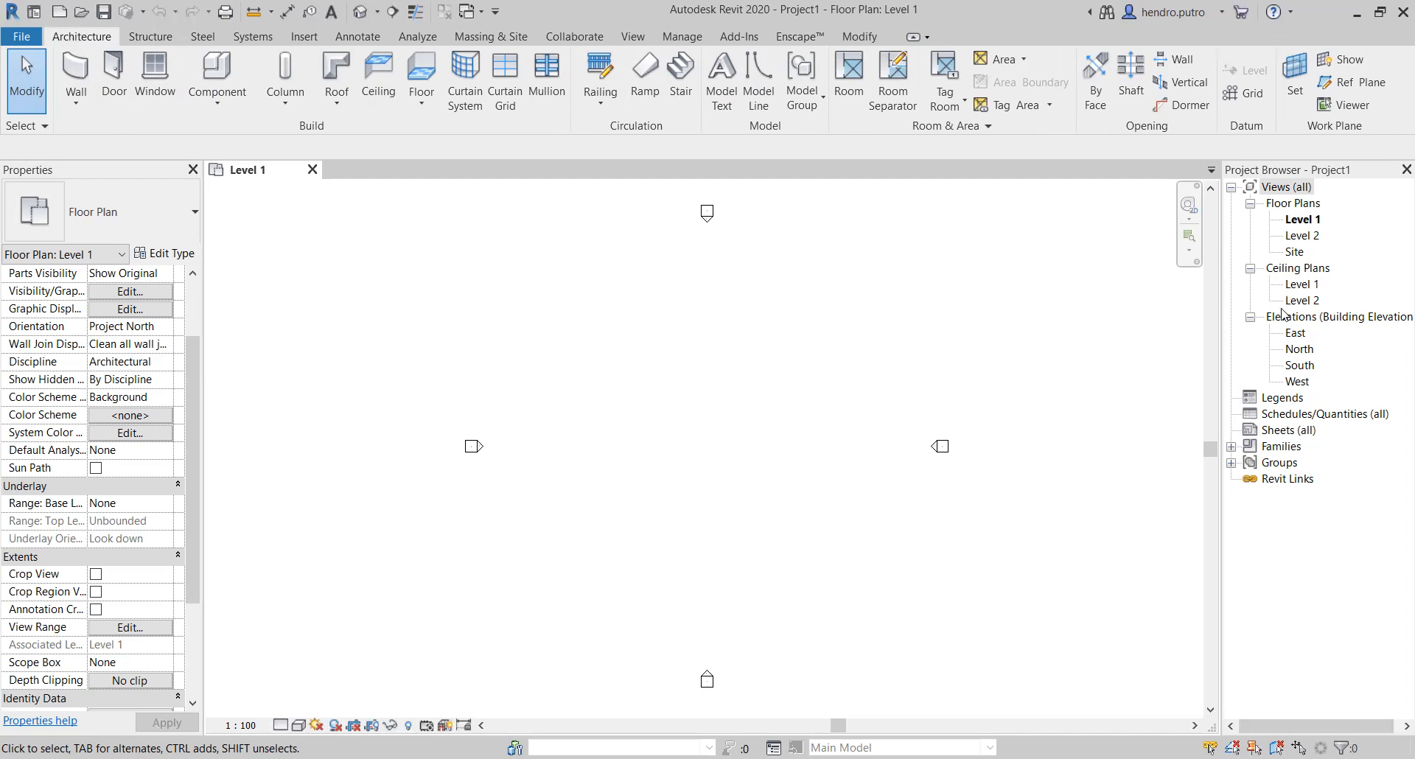
Step: Open the South elevation from its elevation marker in the Level 1 floor plan
{"action": "scroll", "coordinate": [709, 680], "scroll_direction": "up", "scroll_amount": 4}
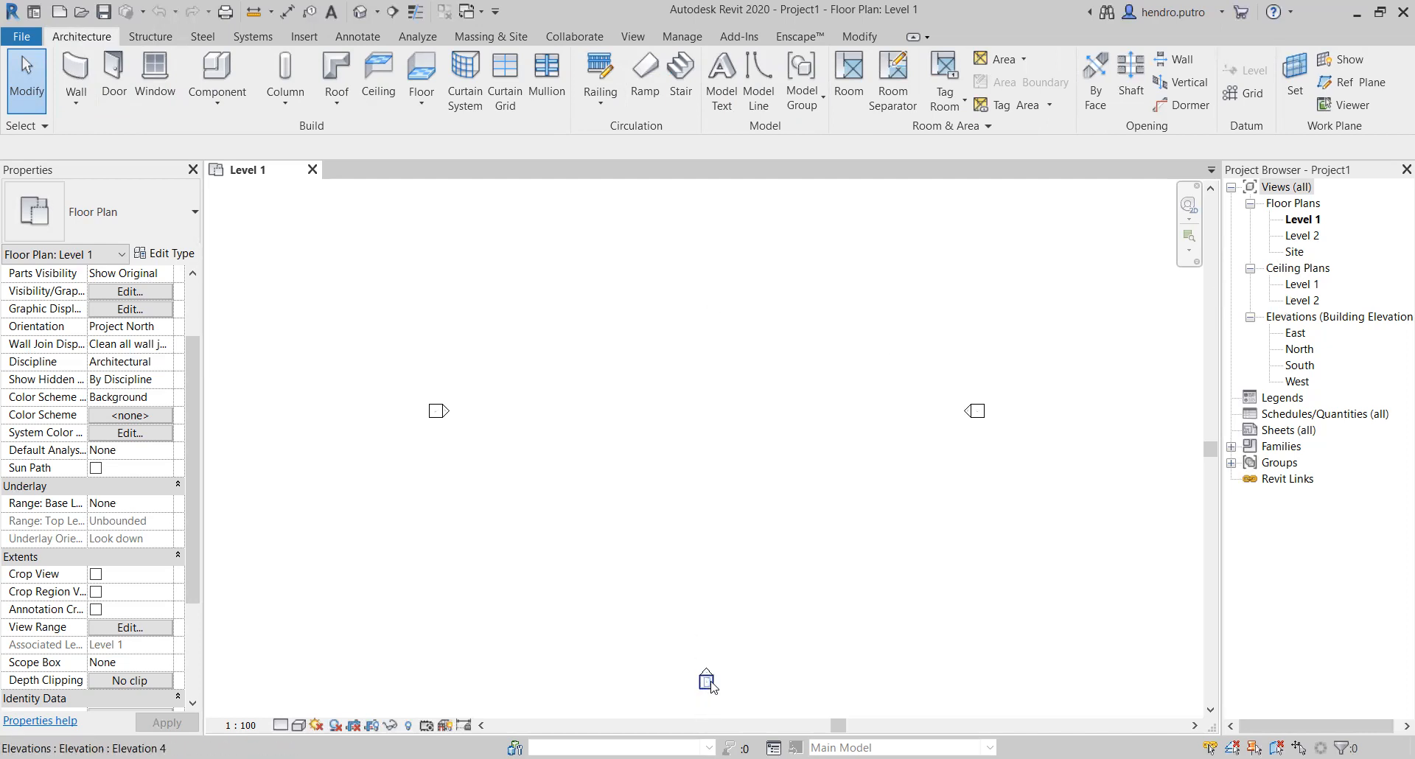
{"action": "scroll", "coordinate": [709, 670], "scroll_direction": "up", "scroll_amount": 4}
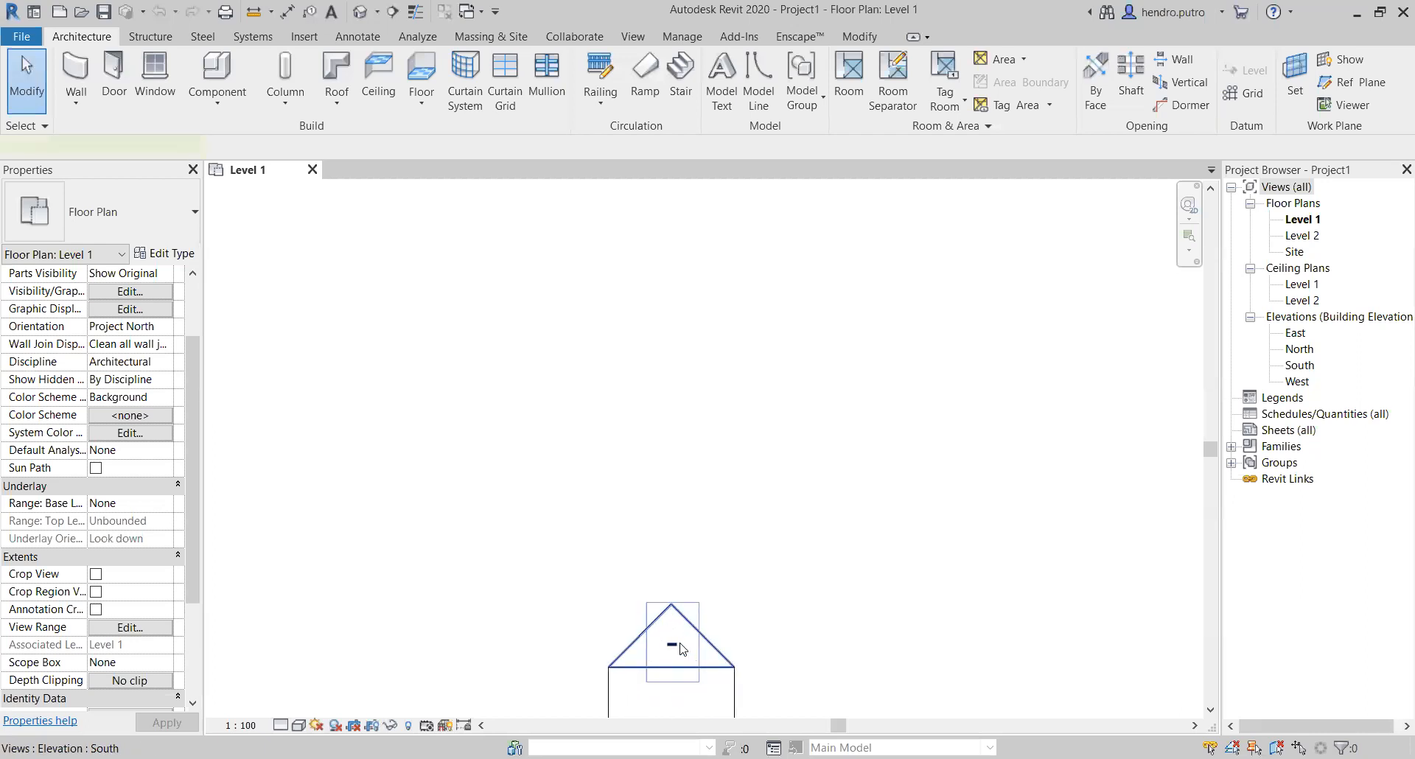
{"action": "left_click", "coordinate": [683, 649]}
{"action": "double_click", "coordinate": [684, 648]}
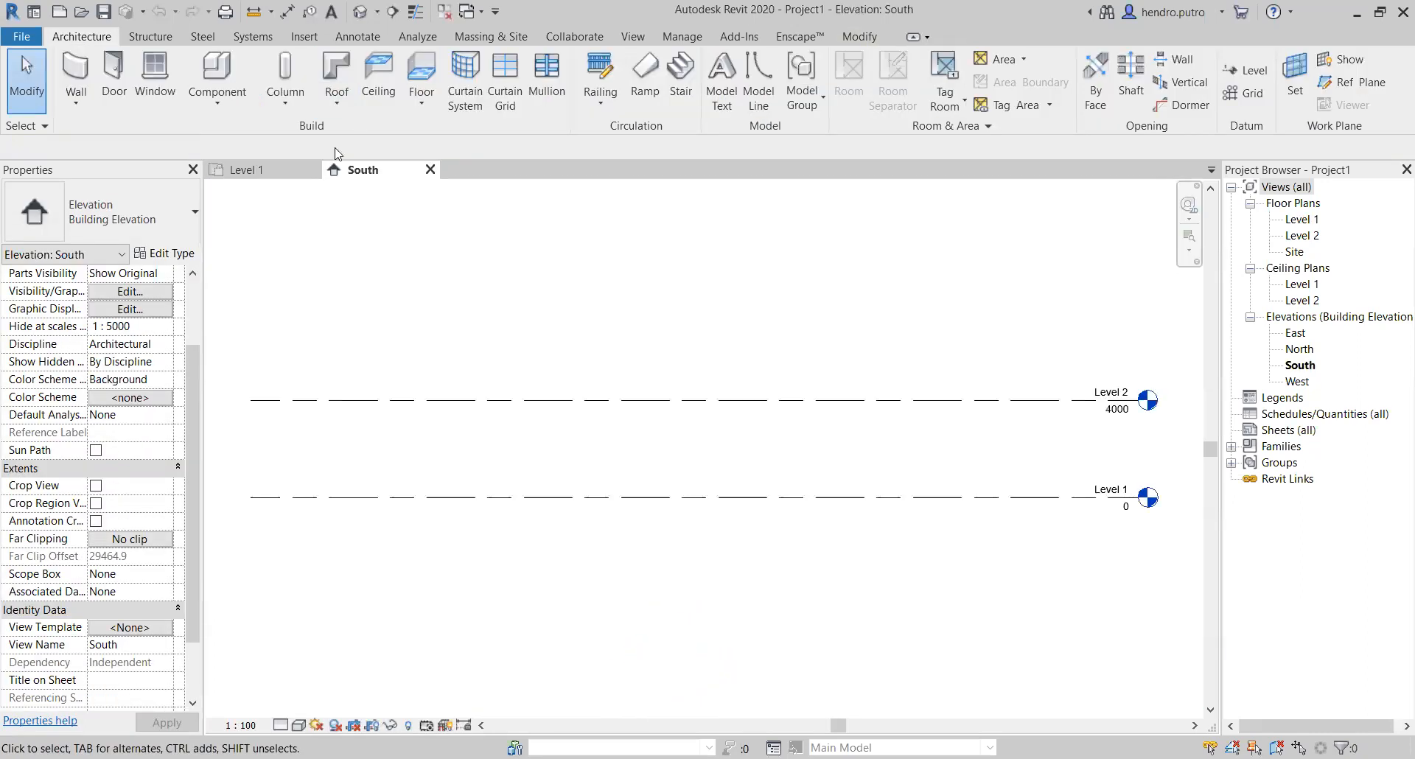
Step: Compare the Level 1 floor plan and its four elevation markers with the South elevation view
{"action": "left_click", "coordinate": [257, 171]}
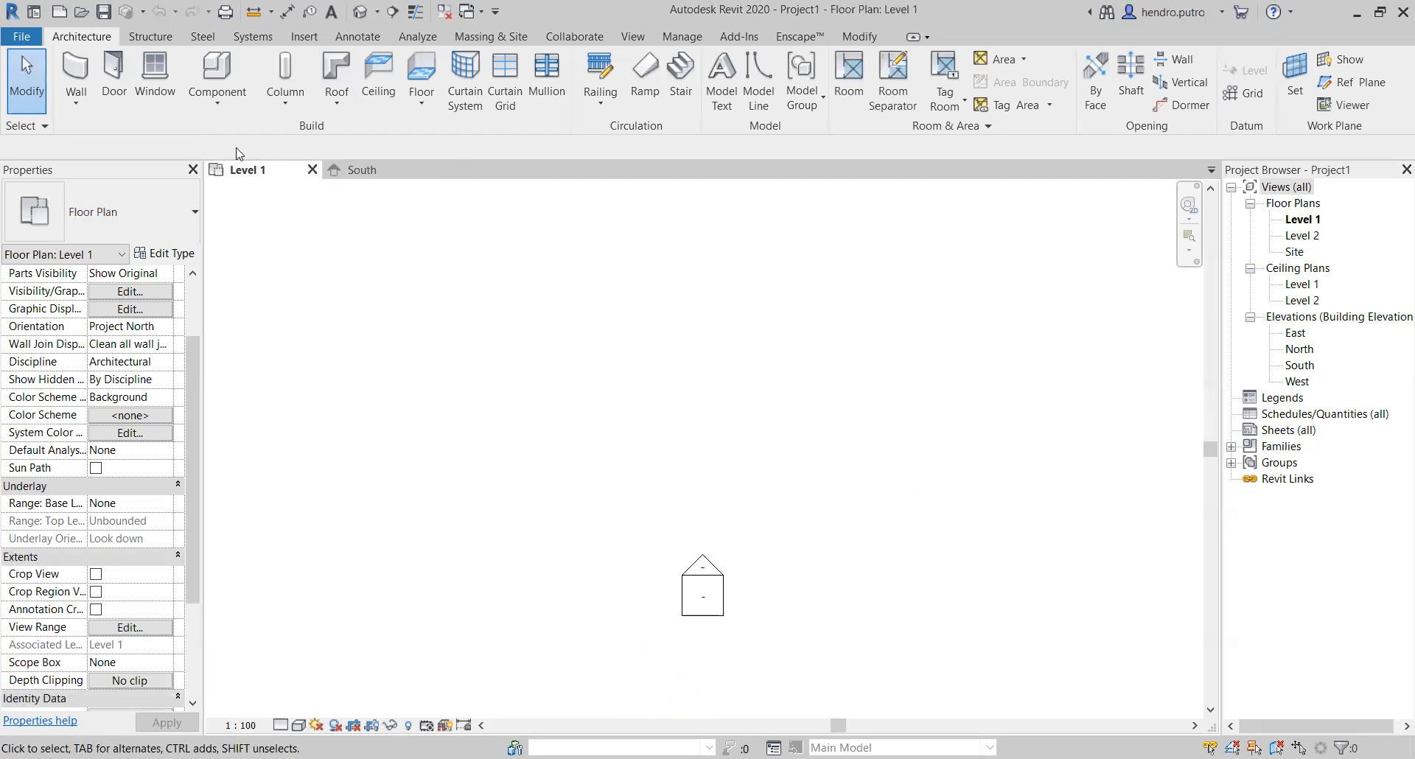
{"action": "scroll", "coordinate": [696, 465], "scroll_direction": "down", "scroll_amount": 5}
{"action": "middle_click_drag", "start_coordinate": [727, 398], "coordinate": [707, 482]}
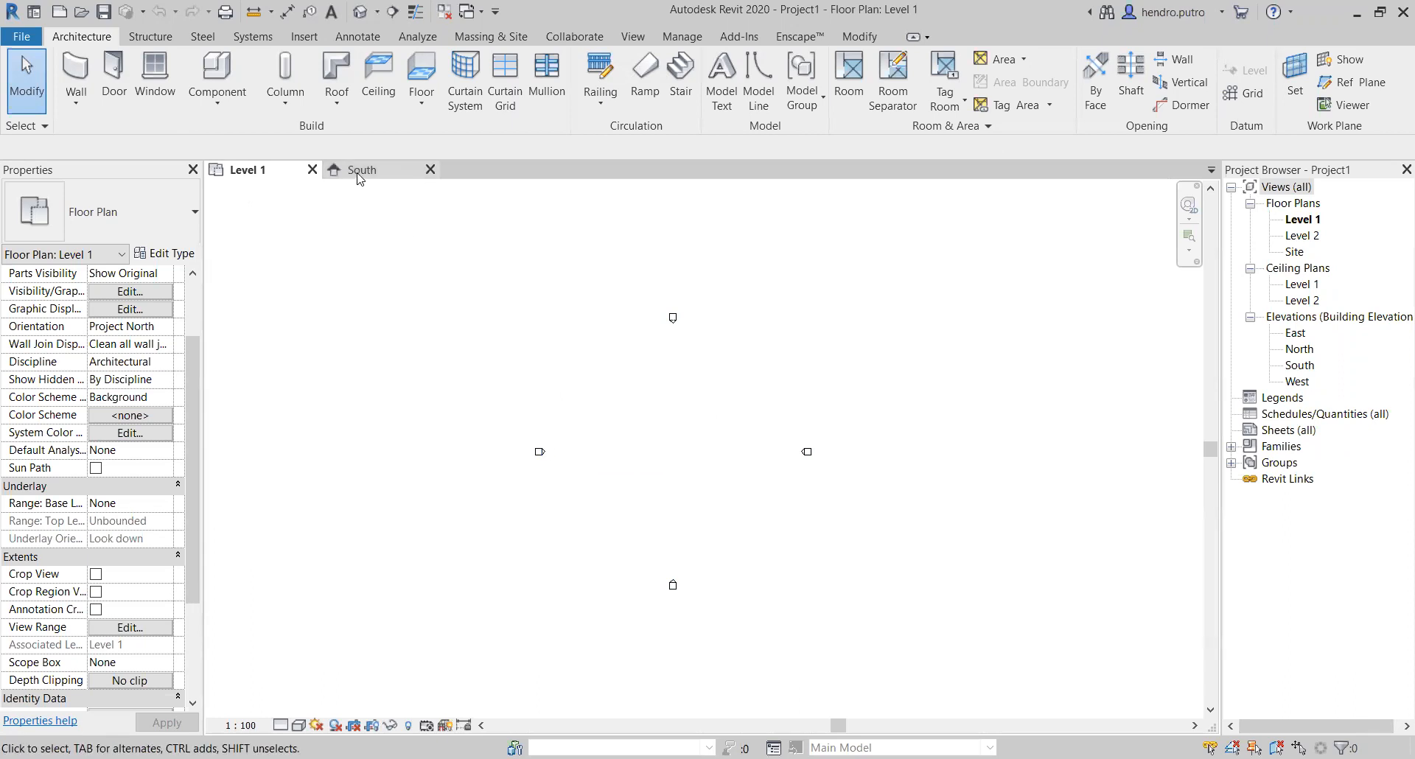
{"action": "scroll", "coordinate": [676, 442], "scroll_direction": "down", "scroll_amount": 1}
{"action": "middle_click_drag", "start_coordinate": [692, 453], "coordinate": [594, 464]}
{"action": "scroll", "coordinate": [557, 402], "scroll_direction": "up", "scroll_amount": 1}
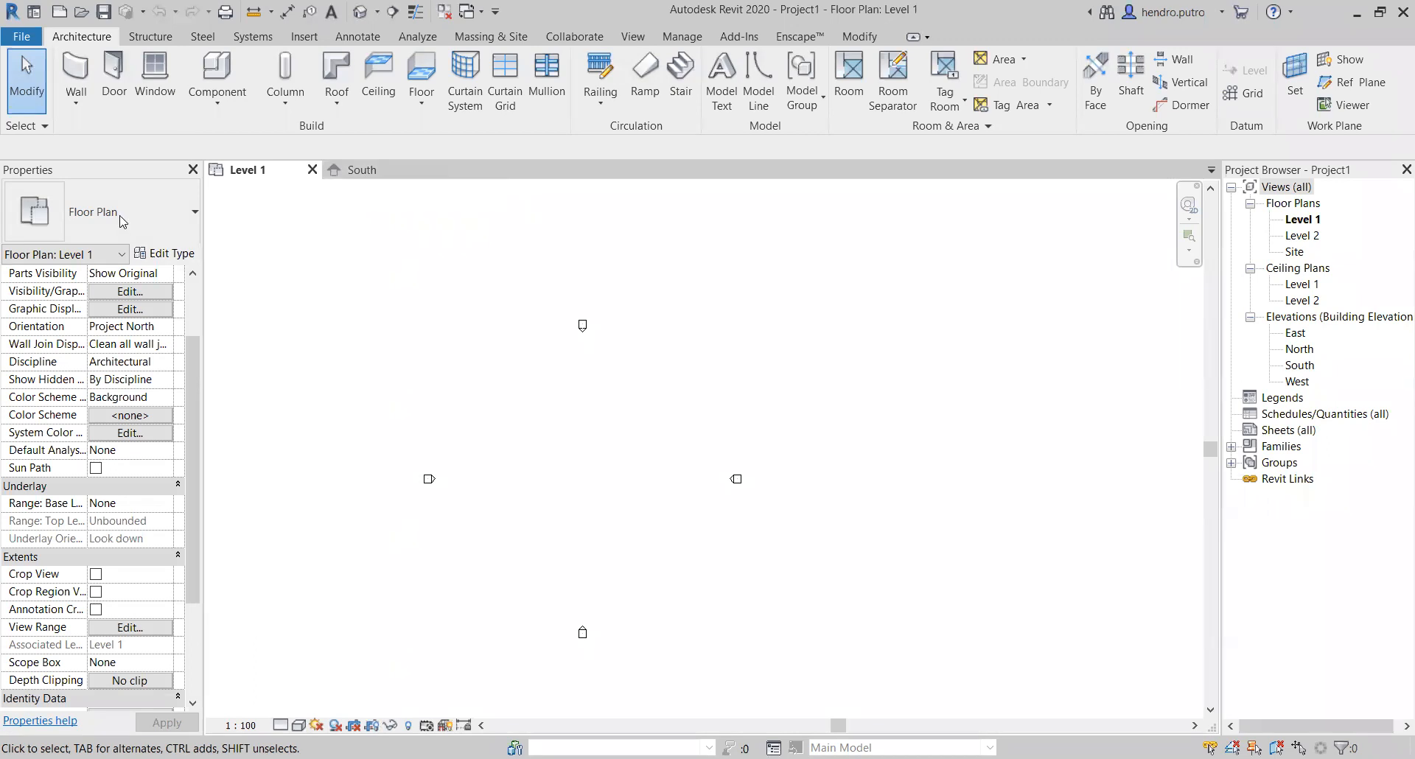
{"action": "left_click", "coordinate": [357, 169]}
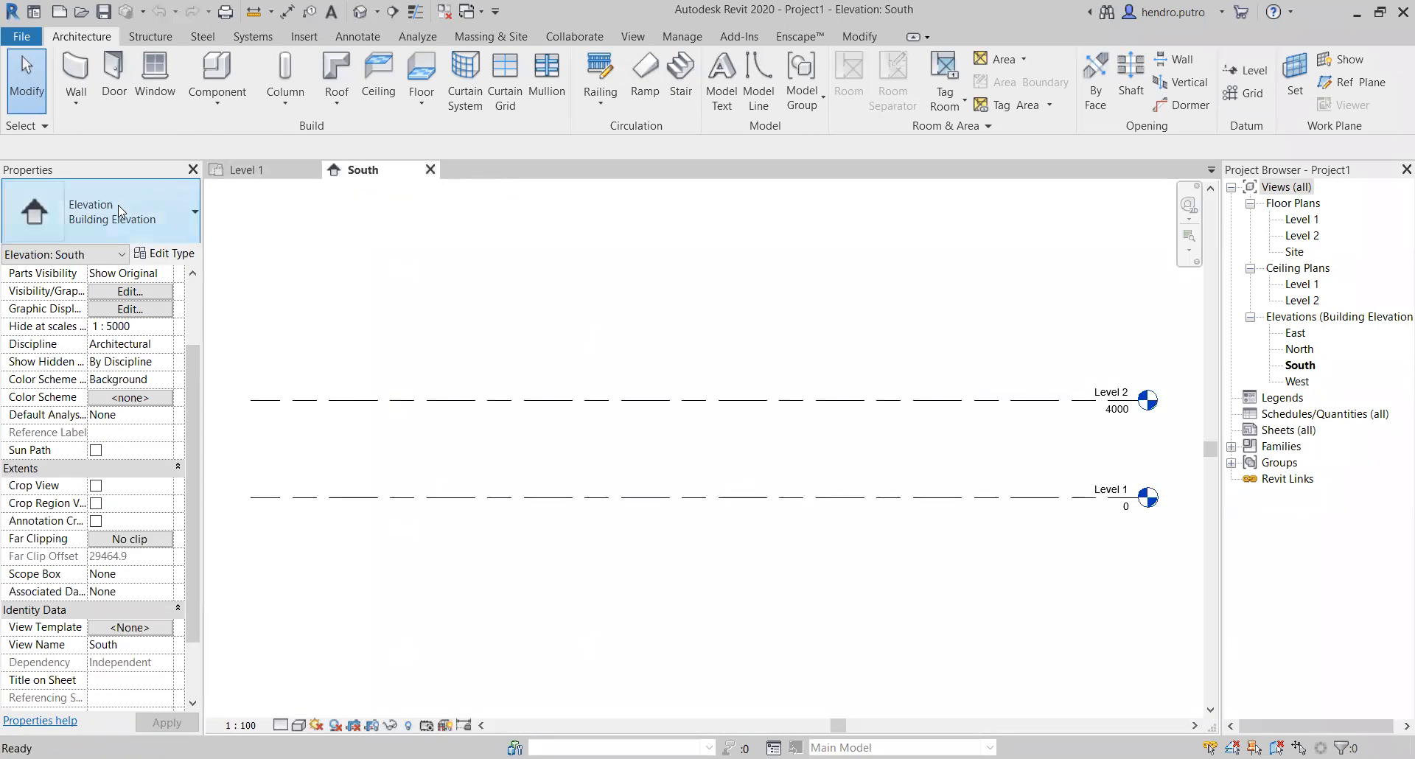
{"action": "left_click", "coordinate": [247, 171]}
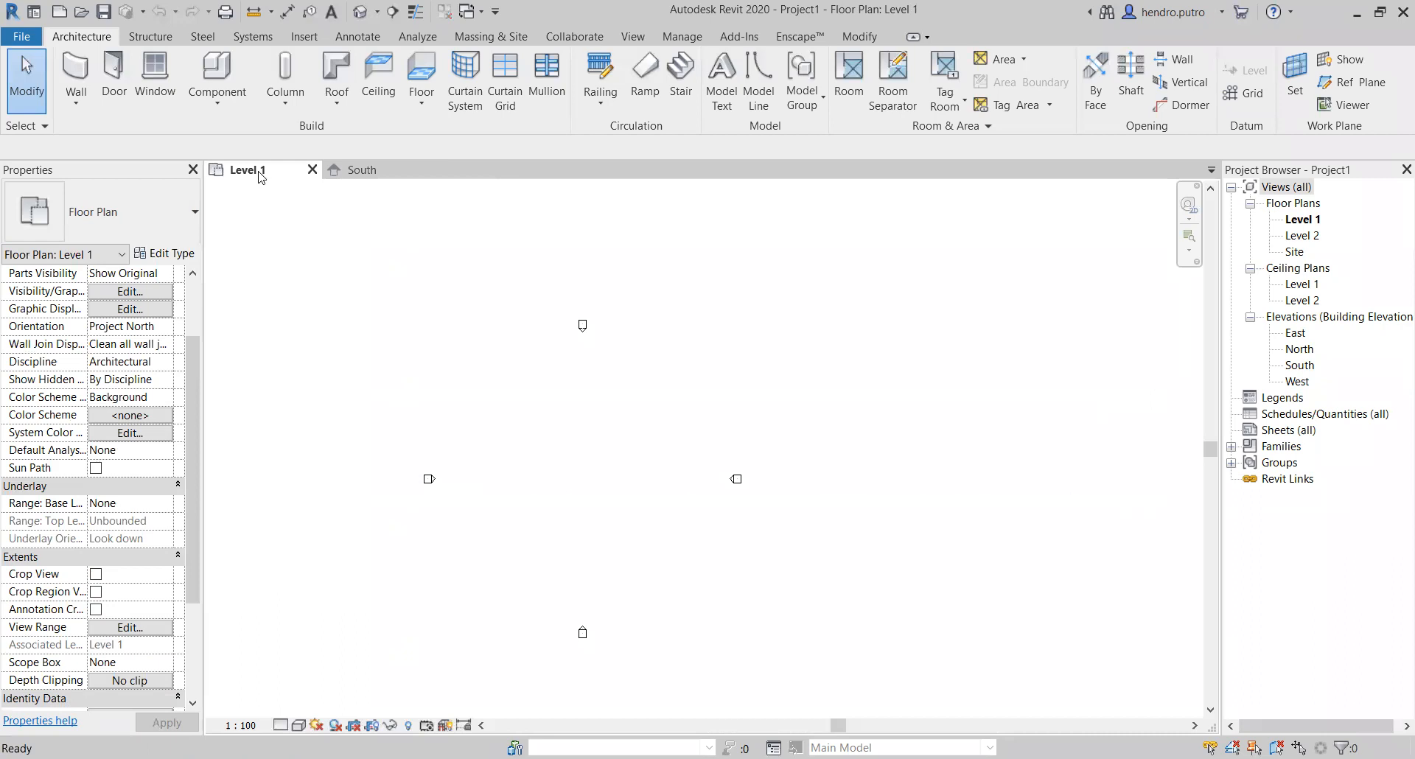
Step: Examine the Level 1 and Level 2 lines and their level heads in the South elevation
{"action": "left_click", "coordinate": [379, 171]}
{"action": "middle_click_drag", "start_coordinate": [903, 477], "coordinate": [747, 482]}
{"action": "scroll", "coordinate": [794, 474], "scroll_direction": "up", "scroll_amount": 2}
{"action": "scroll", "coordinate": [659, 429], "scroll_direction": "up", "scroll_amount": 2}
{"action": "scroll", "coordinate": [660, 458], "scroll_direction": "down", "scroll_amount": 1}
{"action": "middle_click_drag", "start_coordinate": [661, 458], "coordinate": [604, 513]}
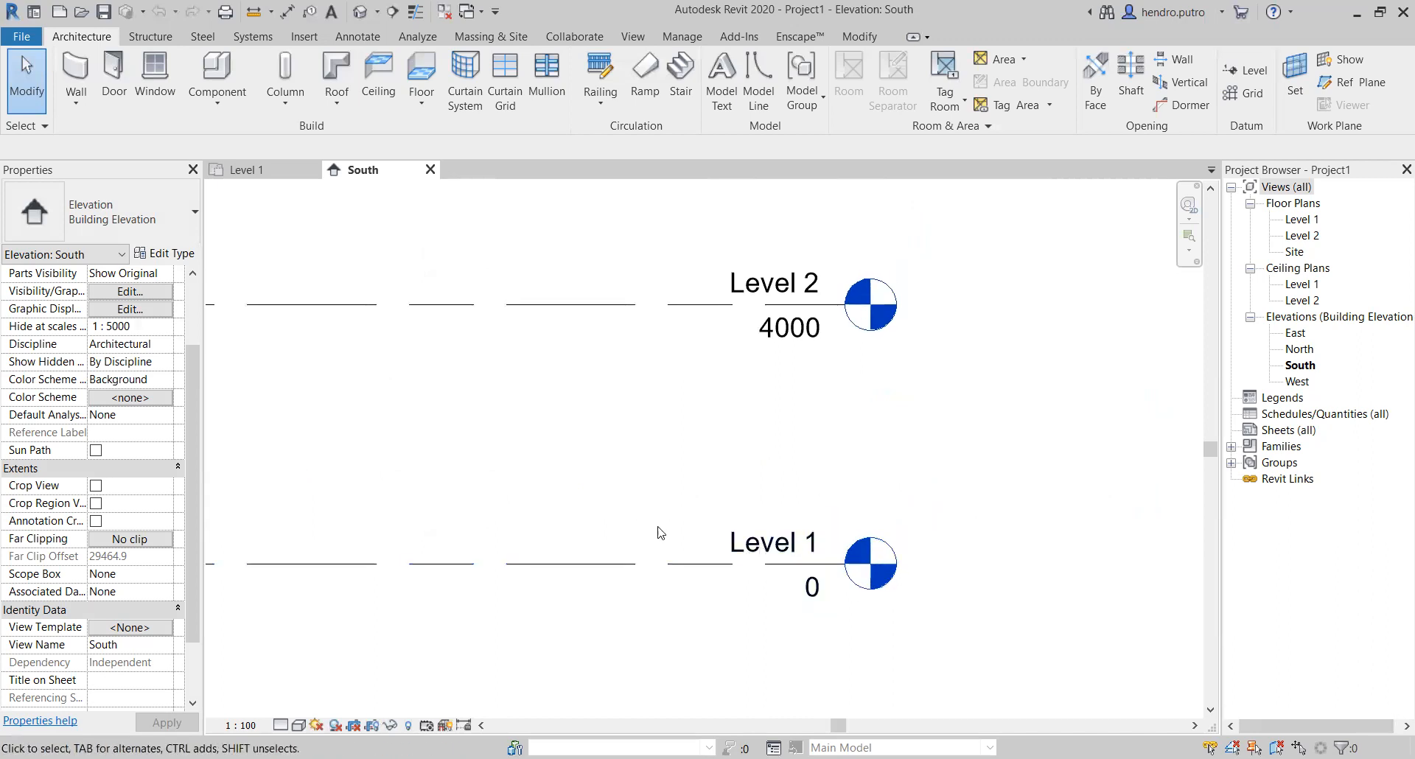
{"action": "scroll", "coordinate": [635, 471], "scroll_direction": "down", "scroll_amount": 2}
{"action": "middle_click_drag", "start_coordinate": [544, 479], "coordinate": [755, 459]}
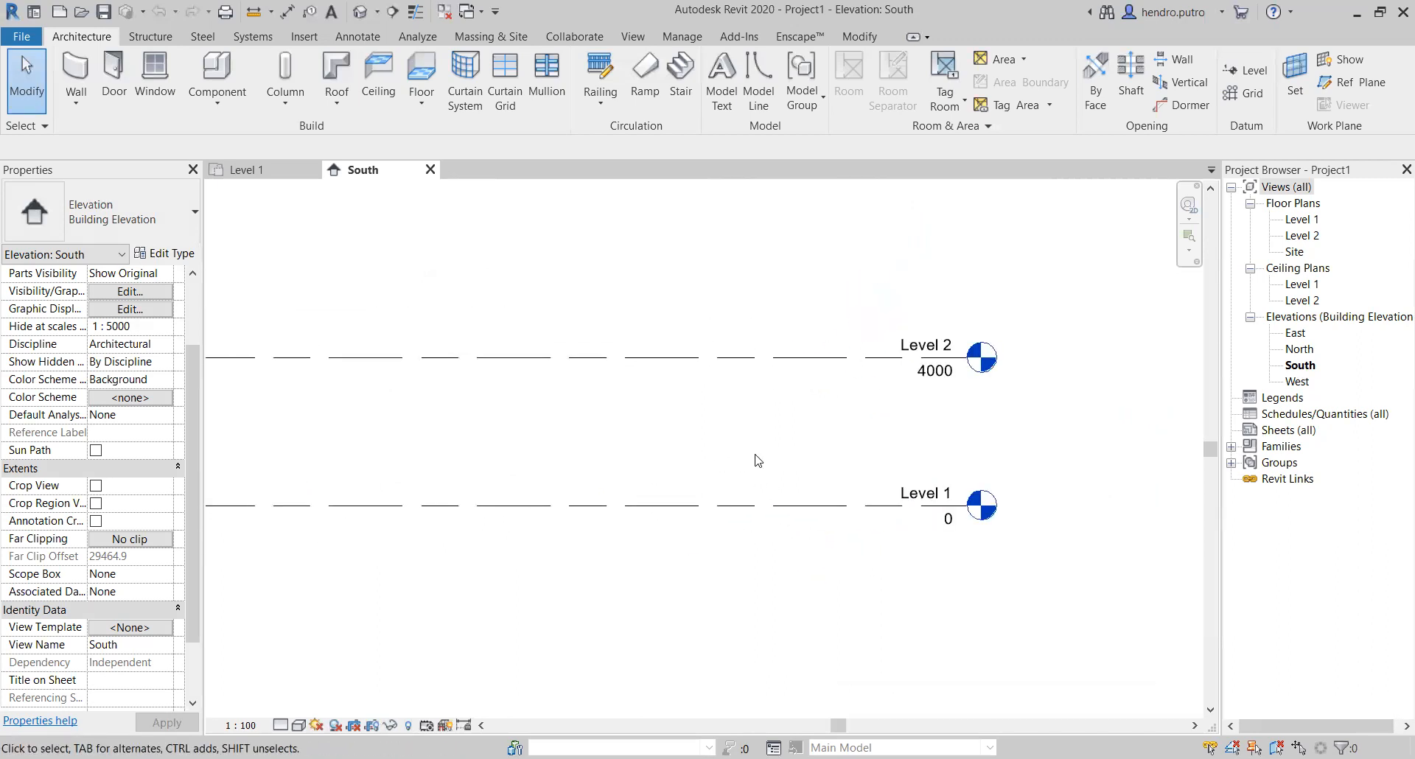
{"action": "scroll", "coordinate": [754, 458], "scroll_direction": "down", "scroll_amount": 1}
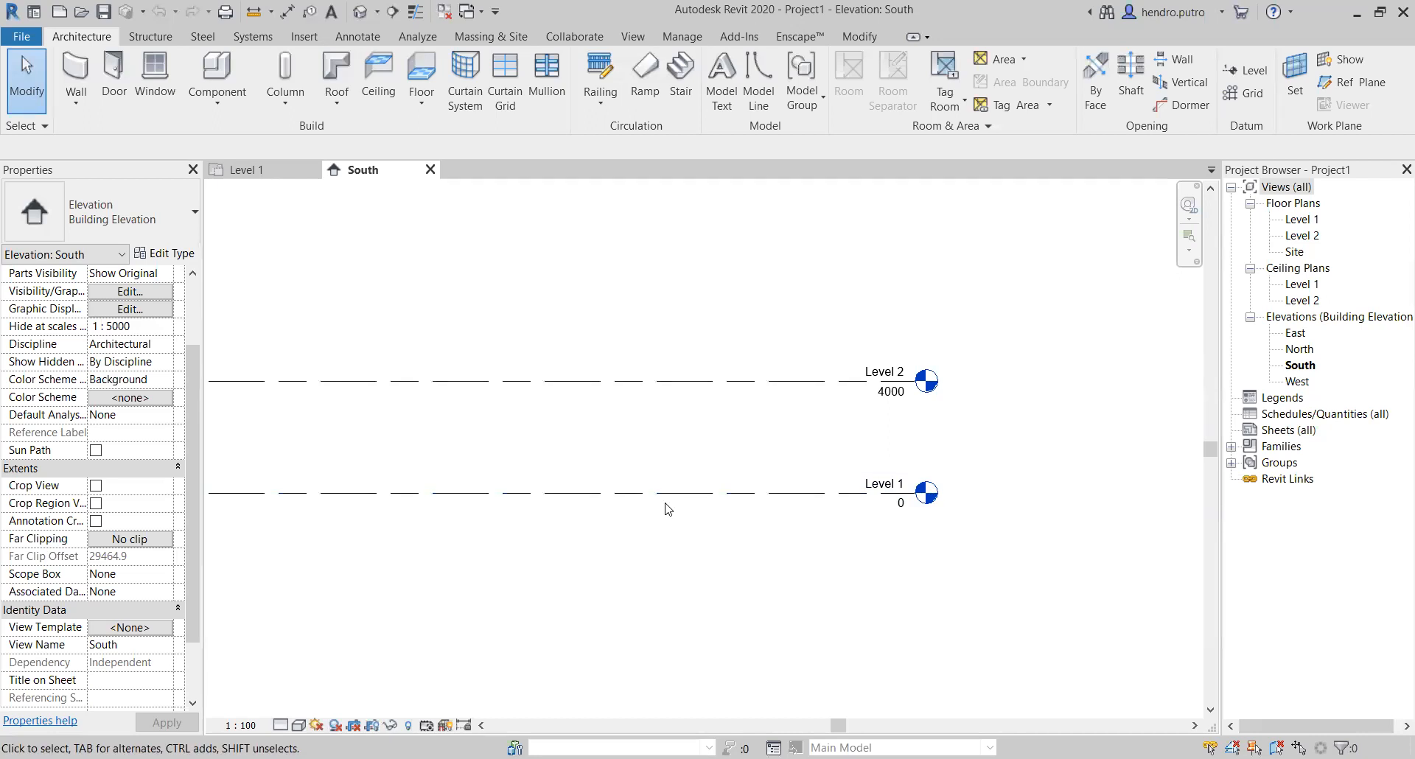
Step: Rename Level 1 as "lantai 1" and rename its corresponding plan views to match
{"action": "left_click", "coordinate": [897, 485]}
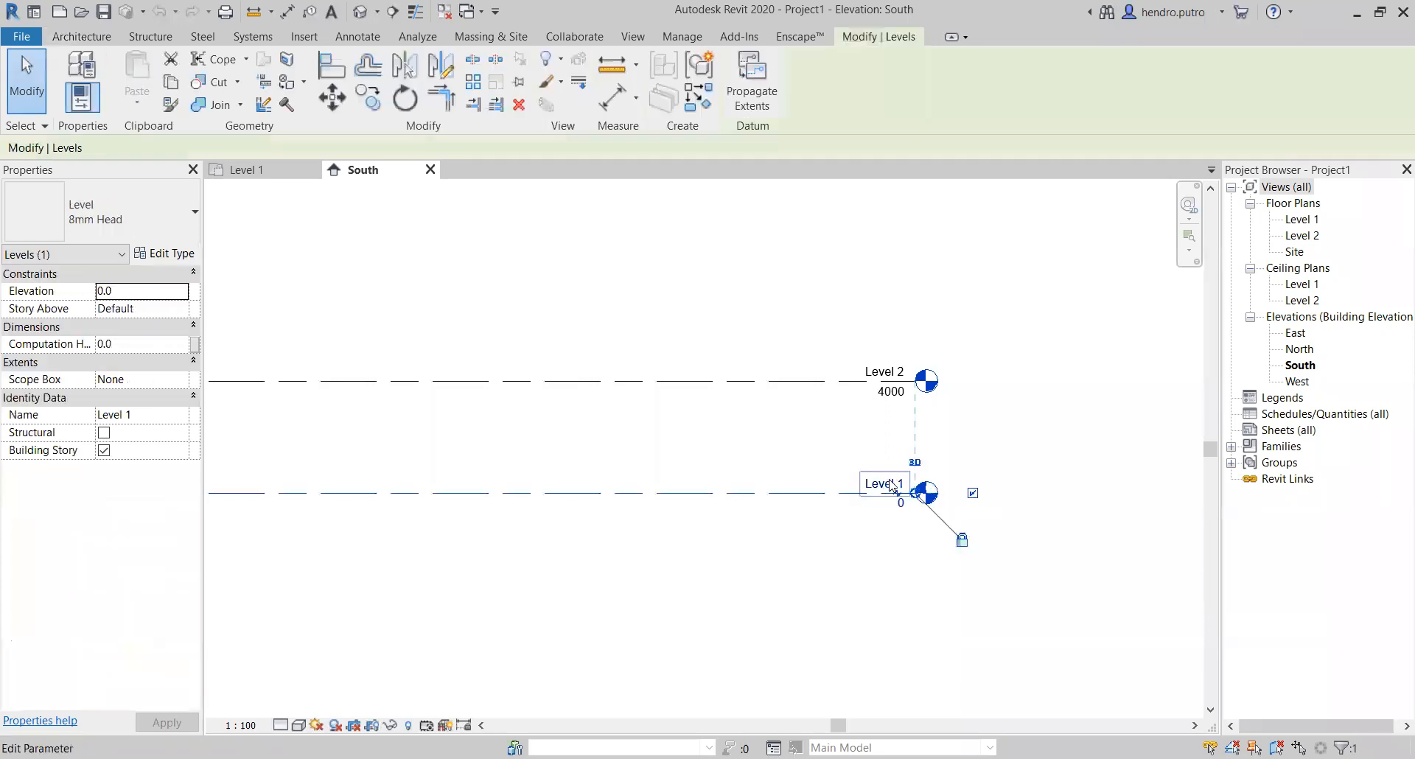
{"action": "scroll", "coordinate": [890, 480], "scroll_direction": "up", "scroll_amount": 3}
{"action": "left_click", "coordinate": [883, 486]}
{"action": "left_click_drag", "start_coordinate": [890, 486], "coordinate": [745, 517]}
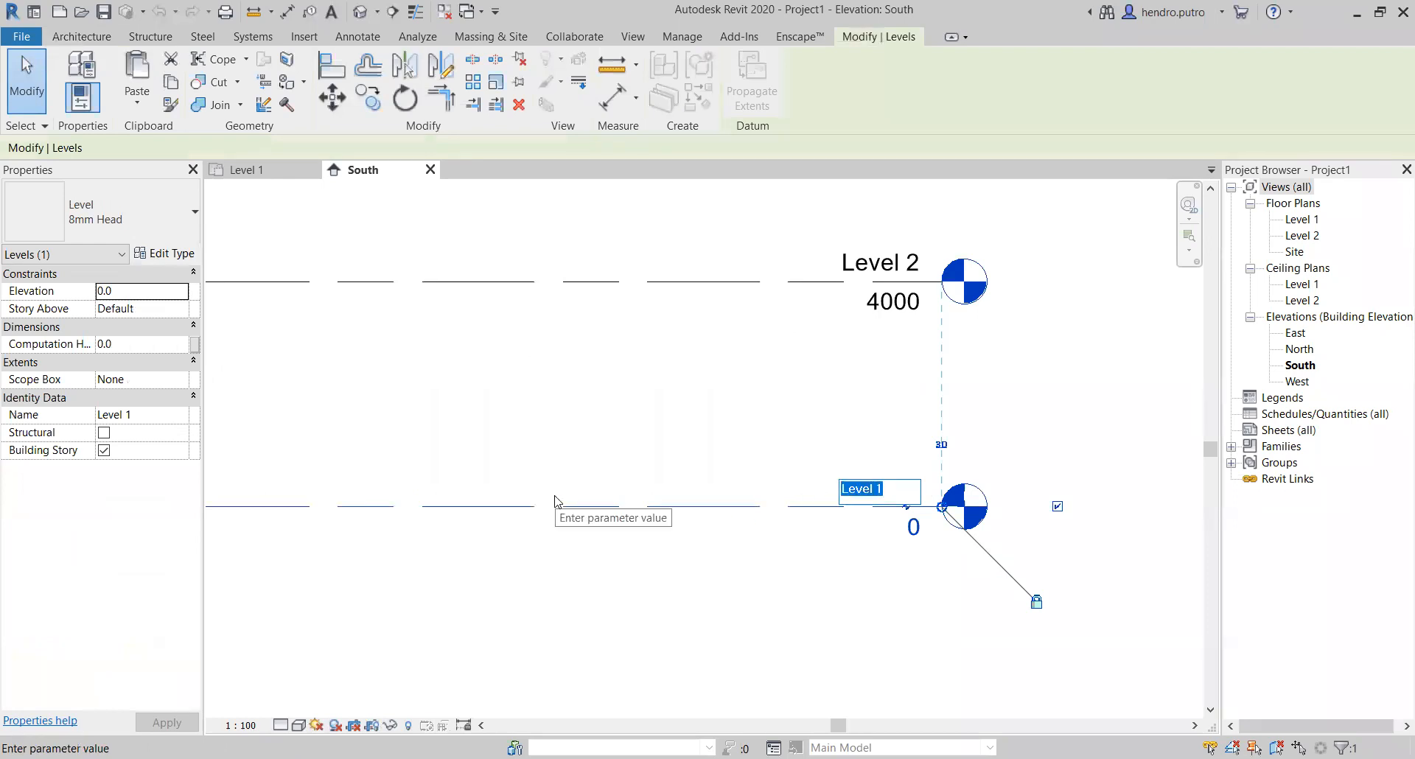
{"action": "type", "text": "lantai"}
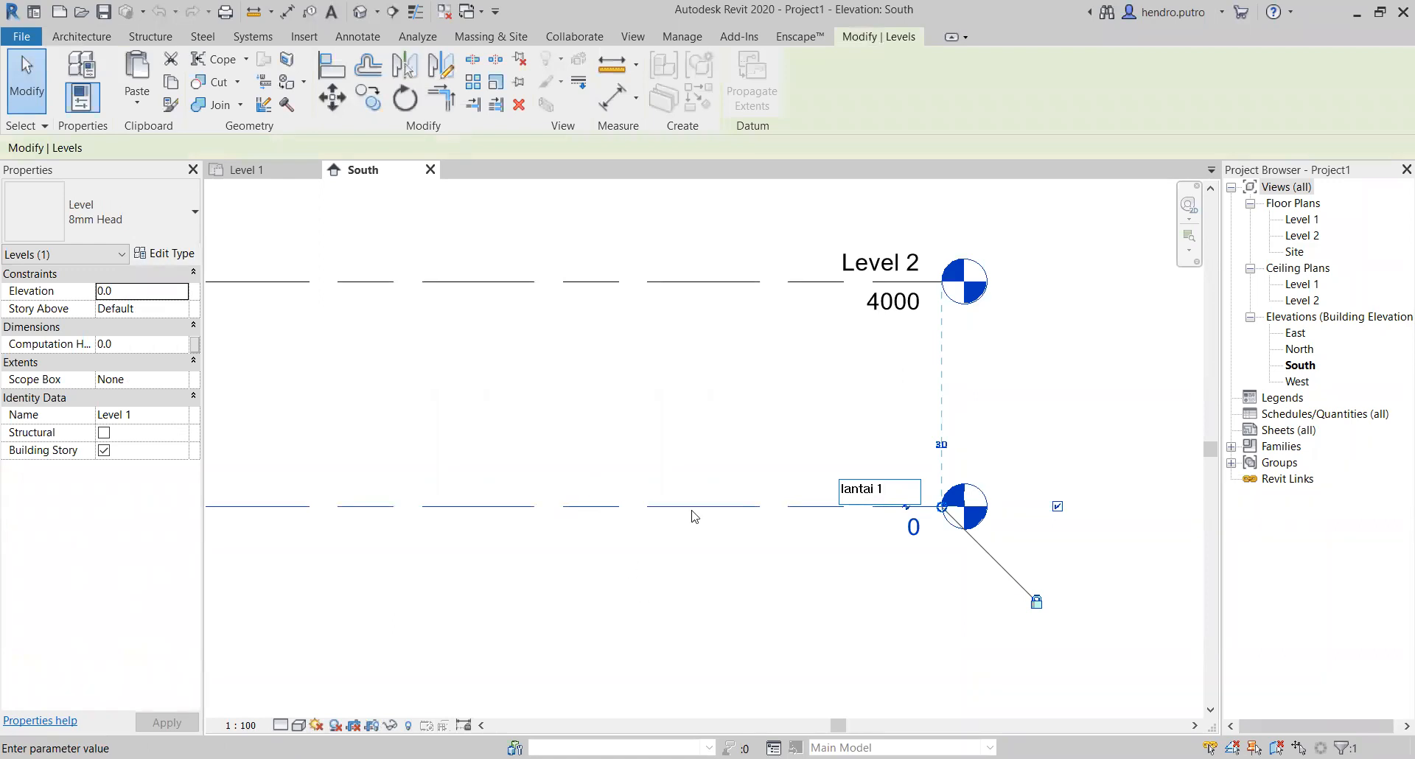
{"action": "key", "text": "Return"}
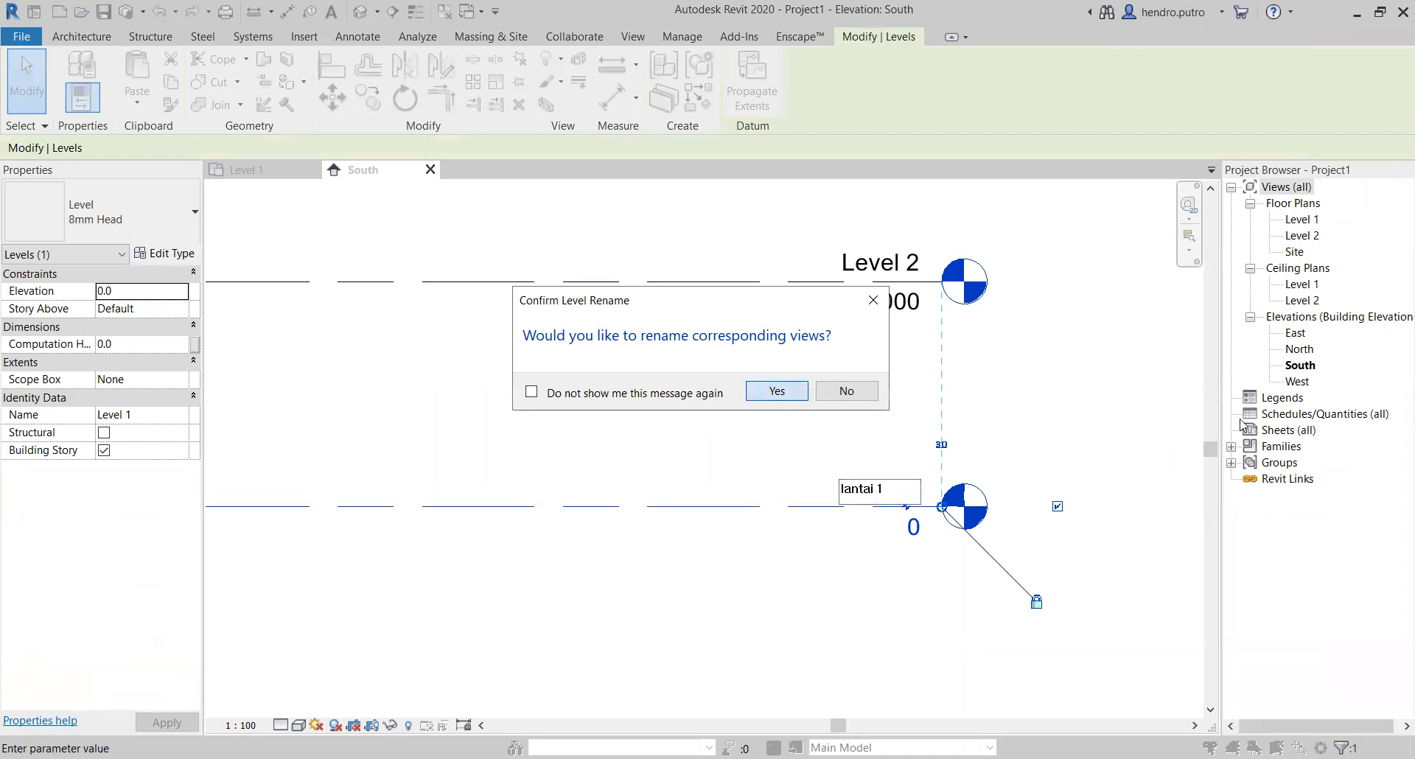
{"action": "left_click", "coordinate": [795, 392]}
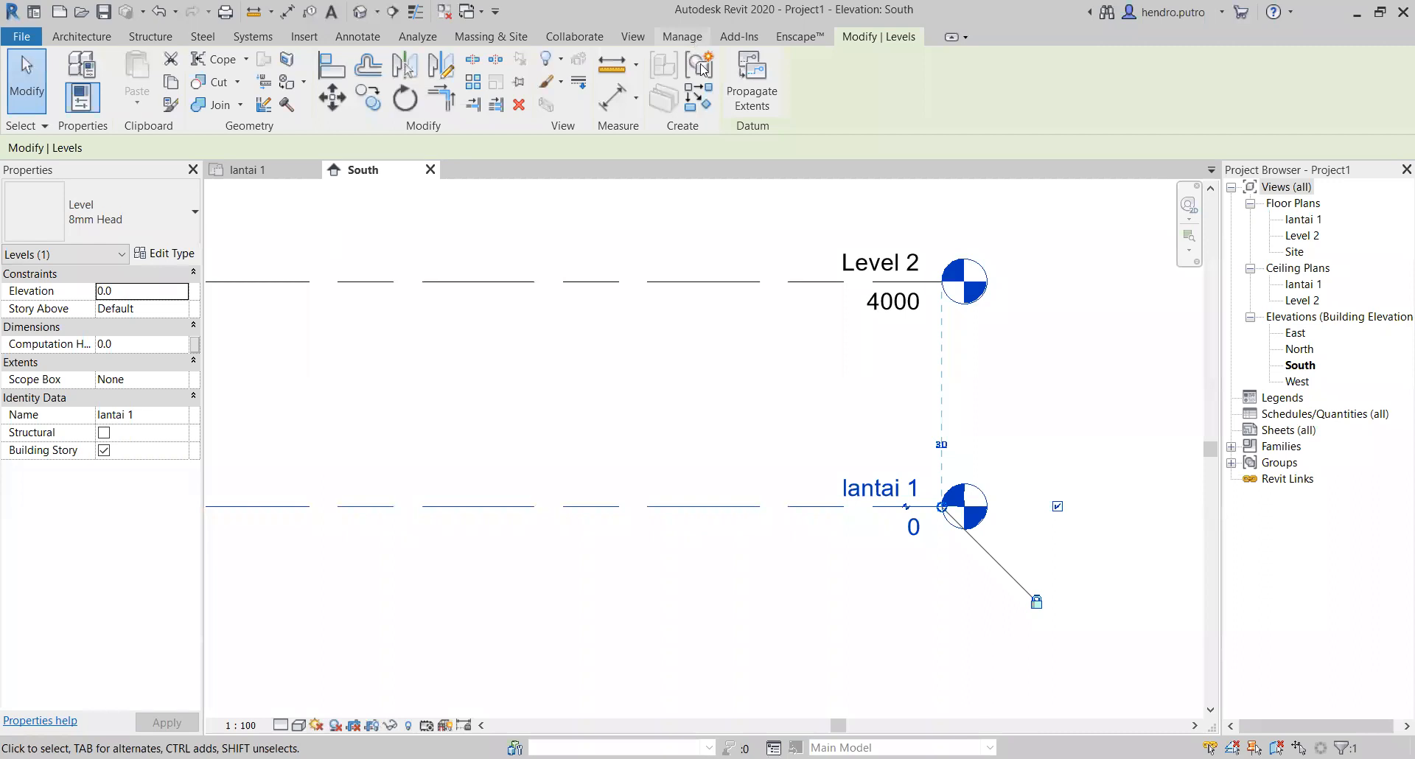
Step: Set the elevation of Level 2 to 3300
{"action": "left_click", "coordinate": [893, 307]}
{"action": "left_click", "coordinate": [902, 306]}
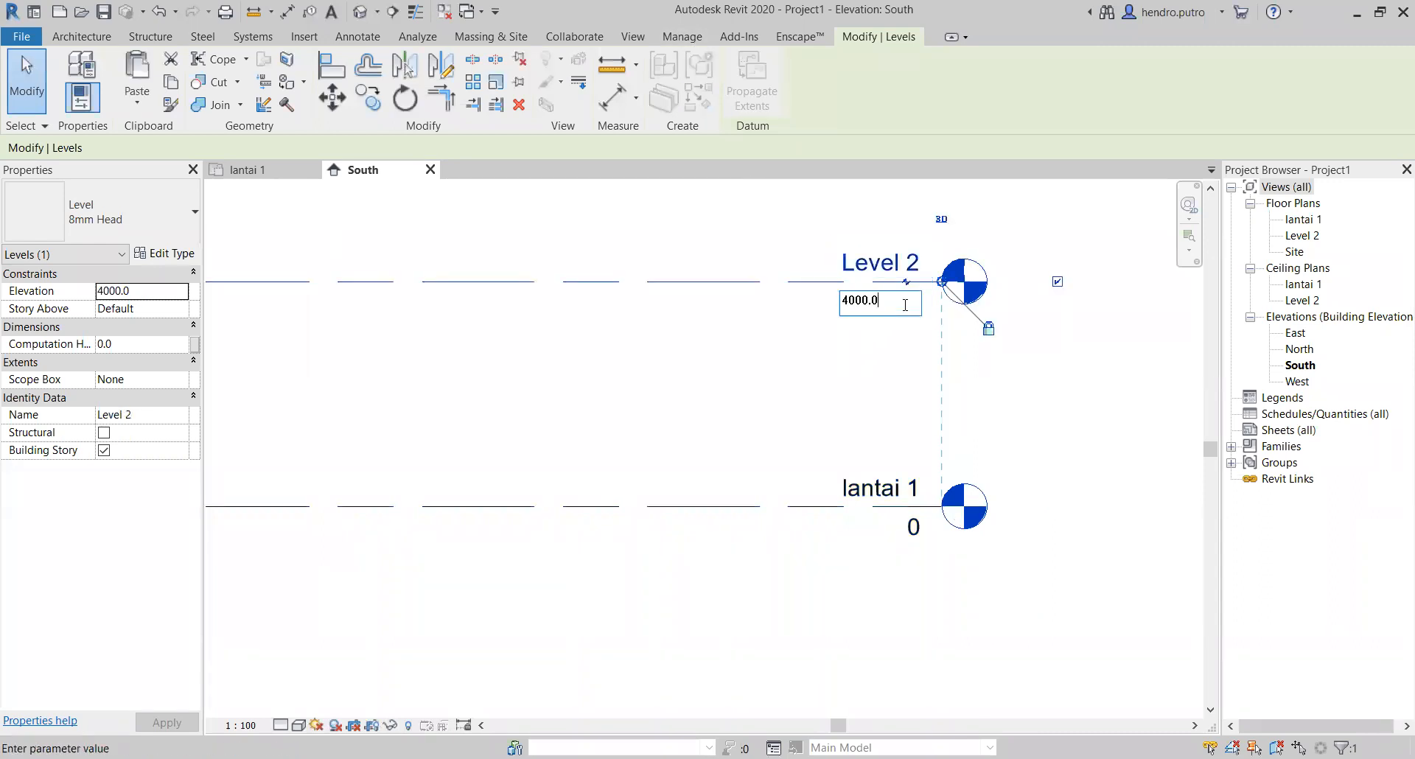
{"action": "type", "text": "3300"}
{"action": "key", "text": "Return"}
{"action": "left_click", "coordinate": [1173, 477]}
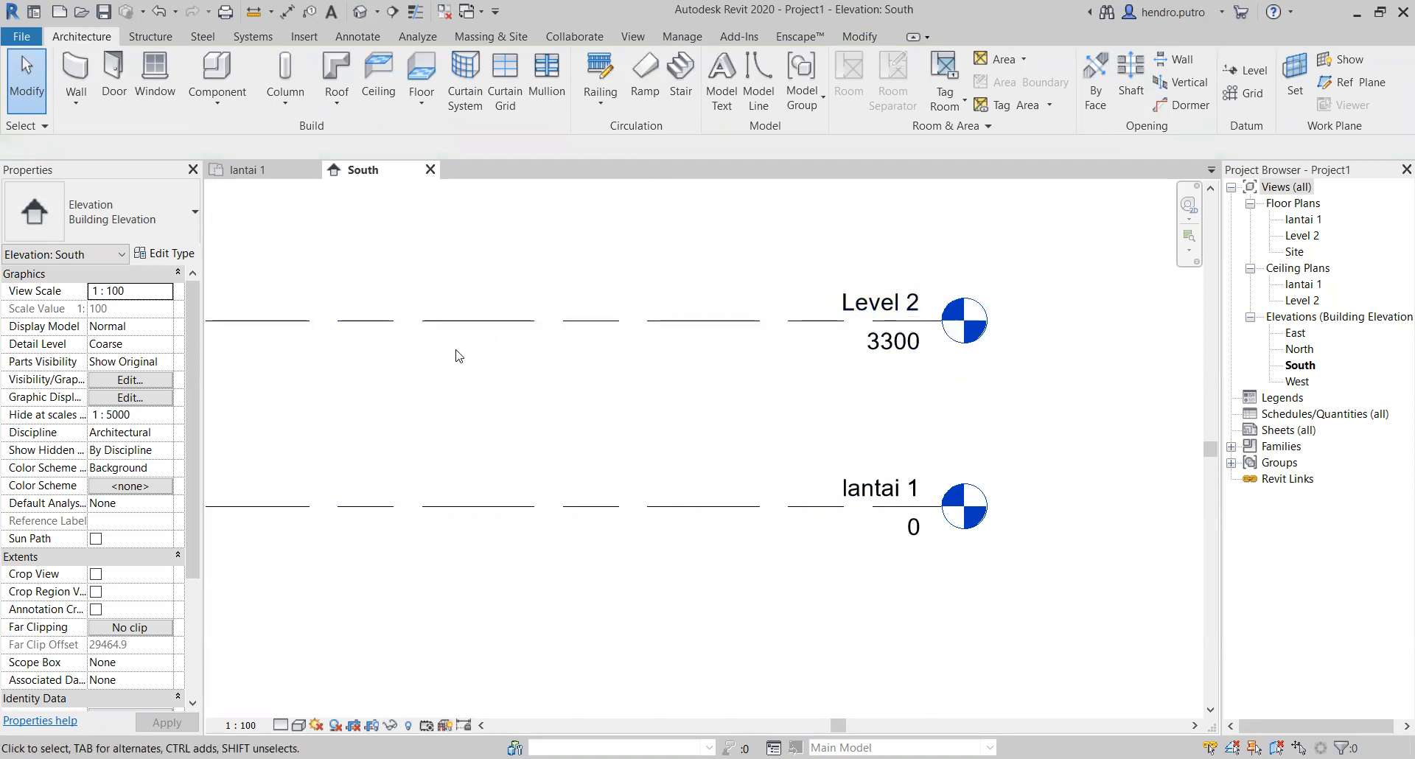
Step: Check the Length format in the Project Units settings without changing it
{"action": "left_click", "coordinate": [22, 37]}
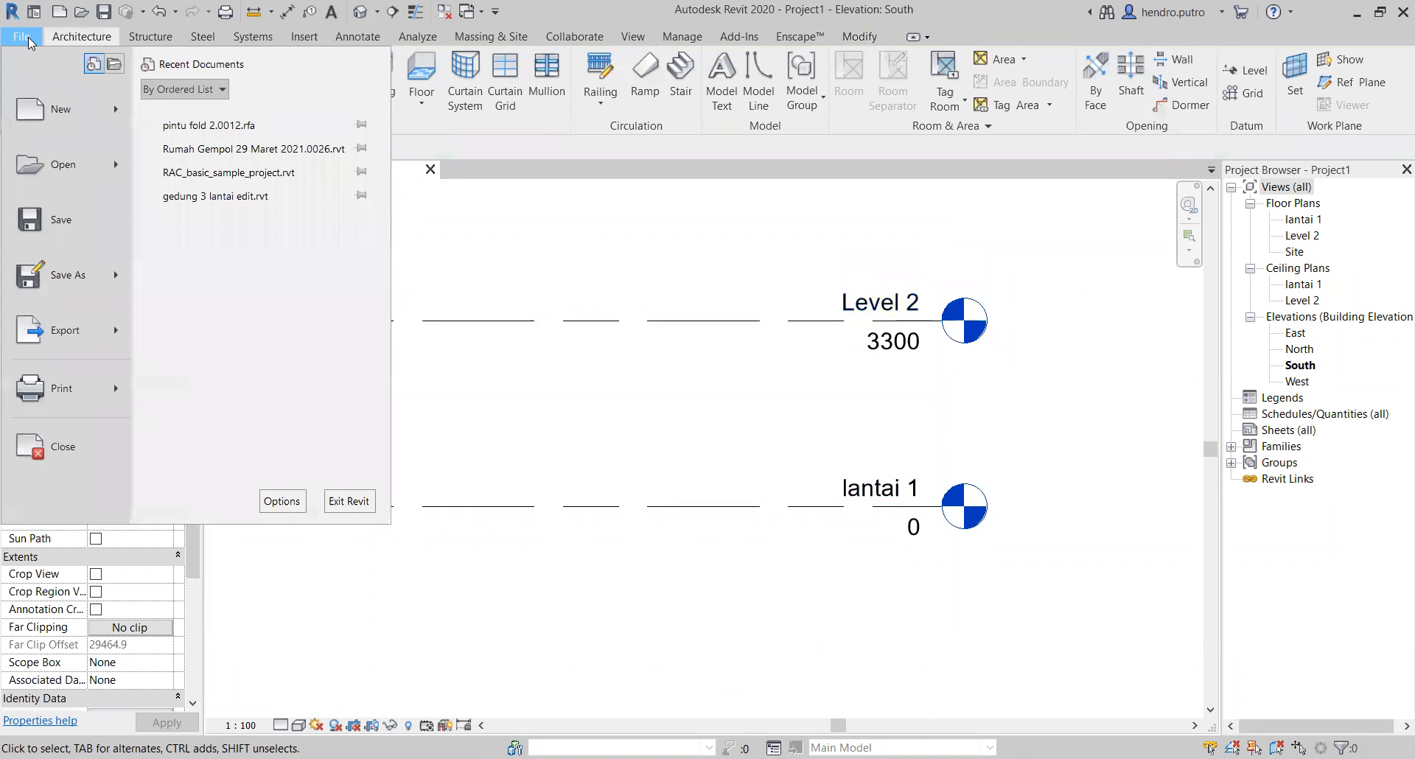
{"action": "left_click", "coordinate": [505, 63]}
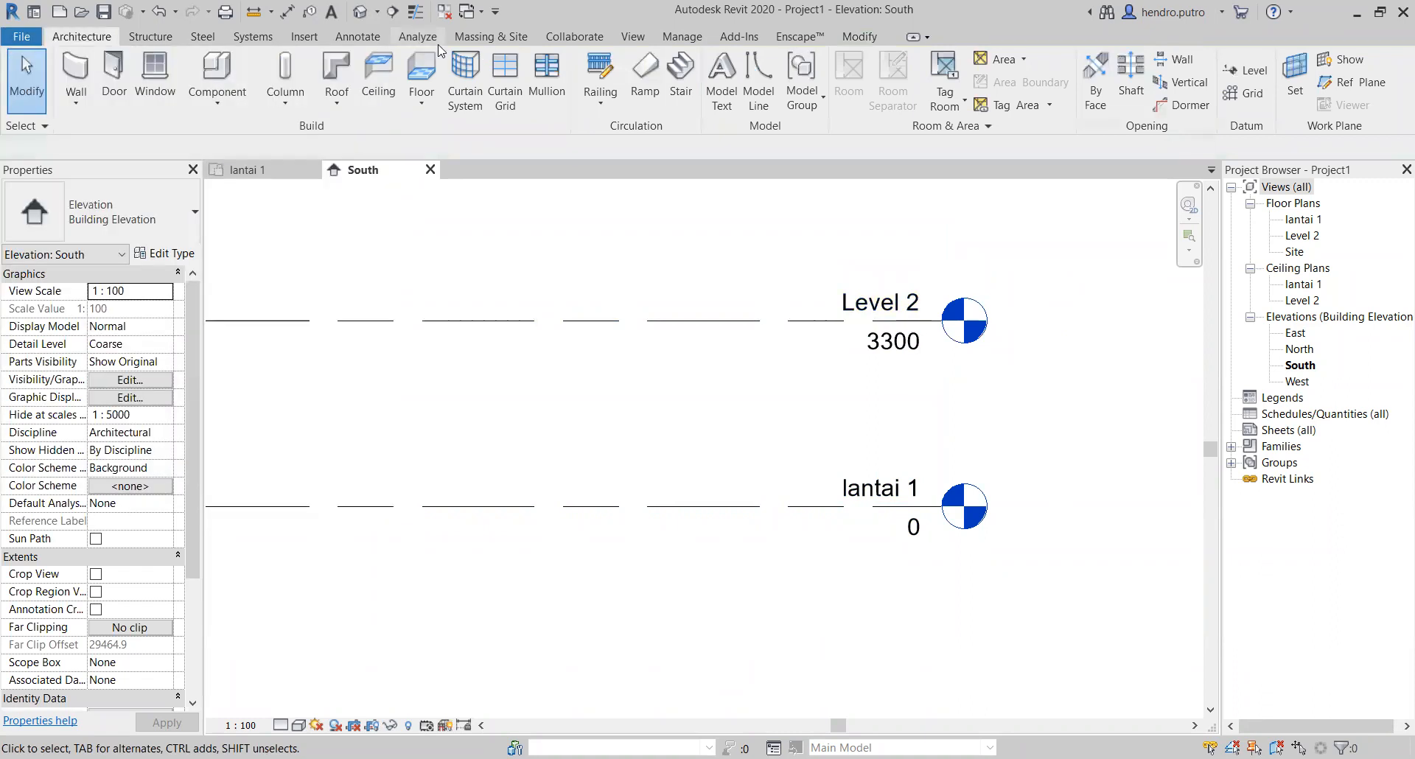
{"action": "left_click", "coordinate": [663, 37]}
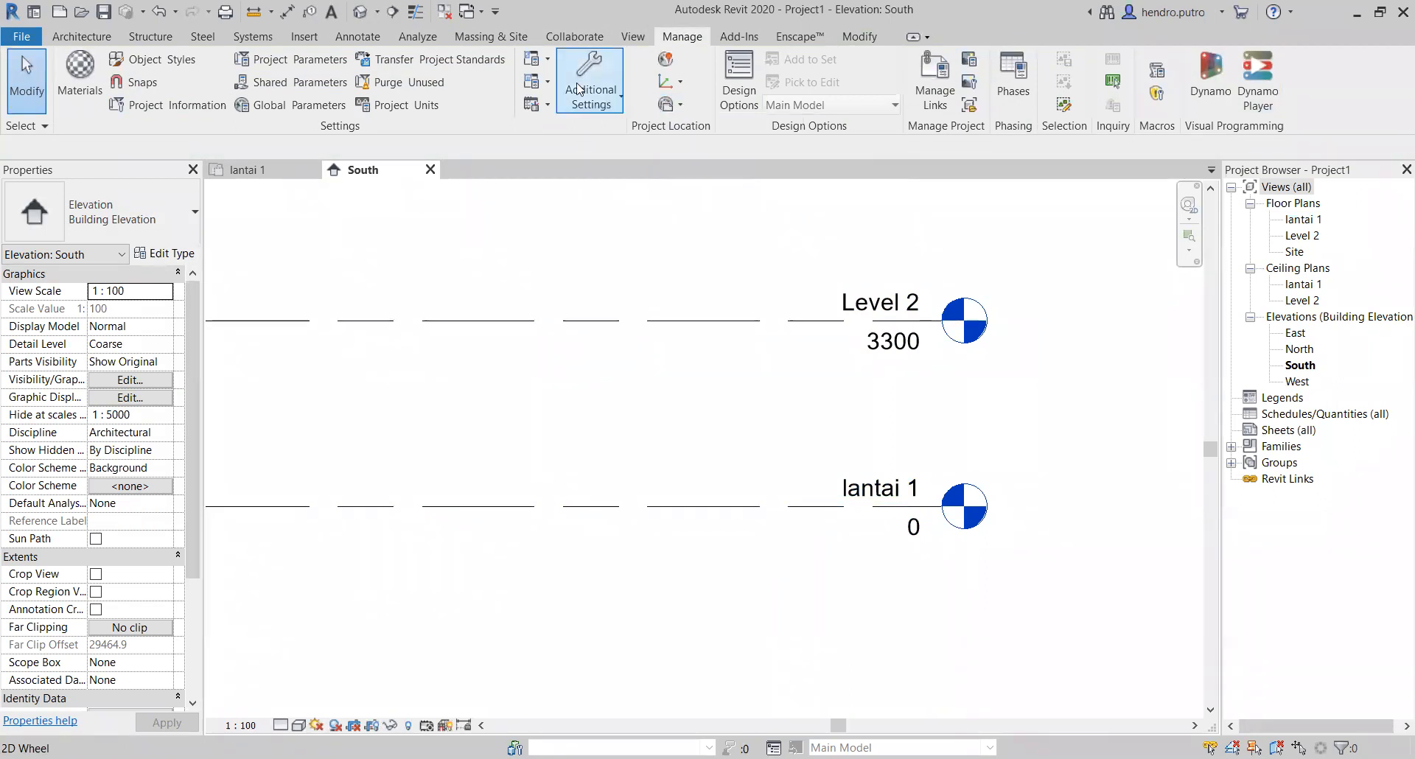
{"action": "left_click", "coordinate": [418, 107]}
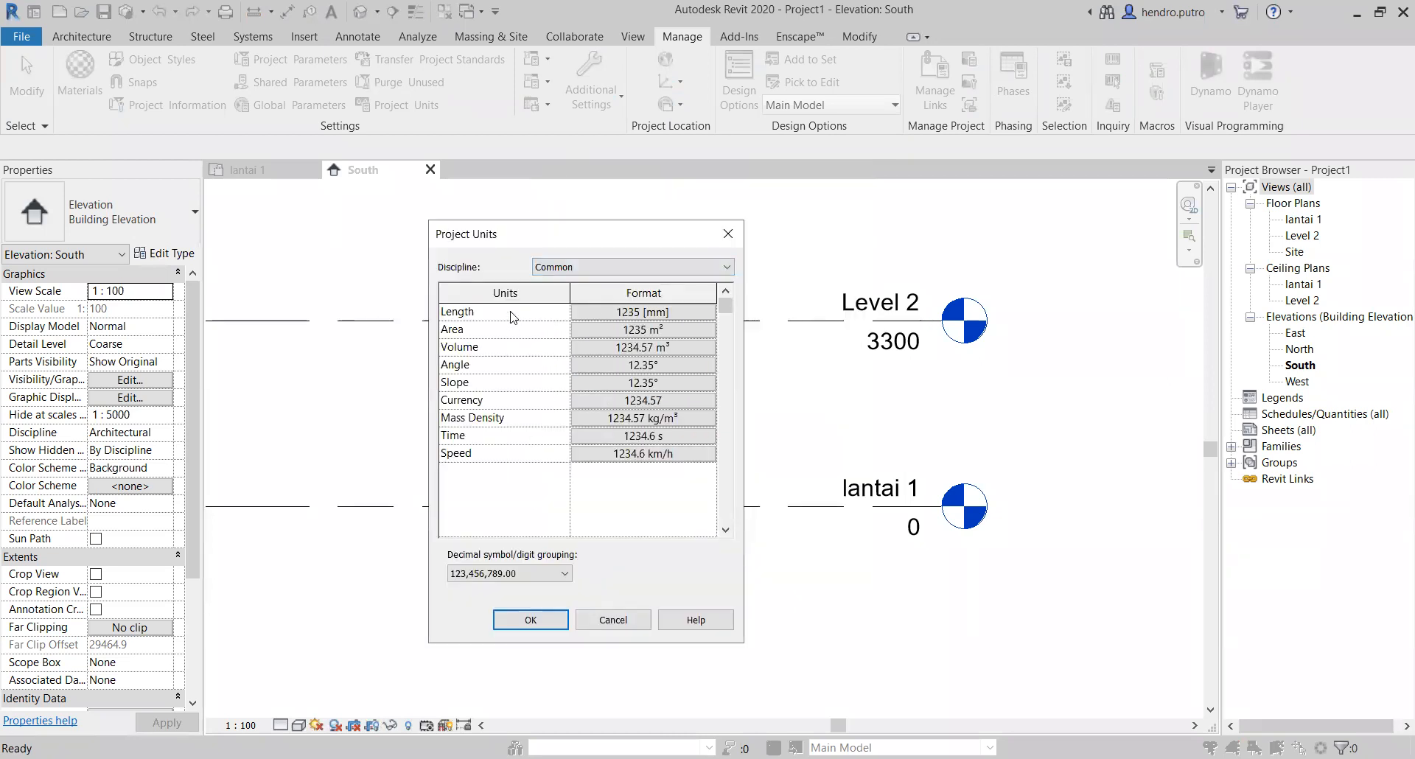
{"action": "left_click", "coordinate": [692, 314]}
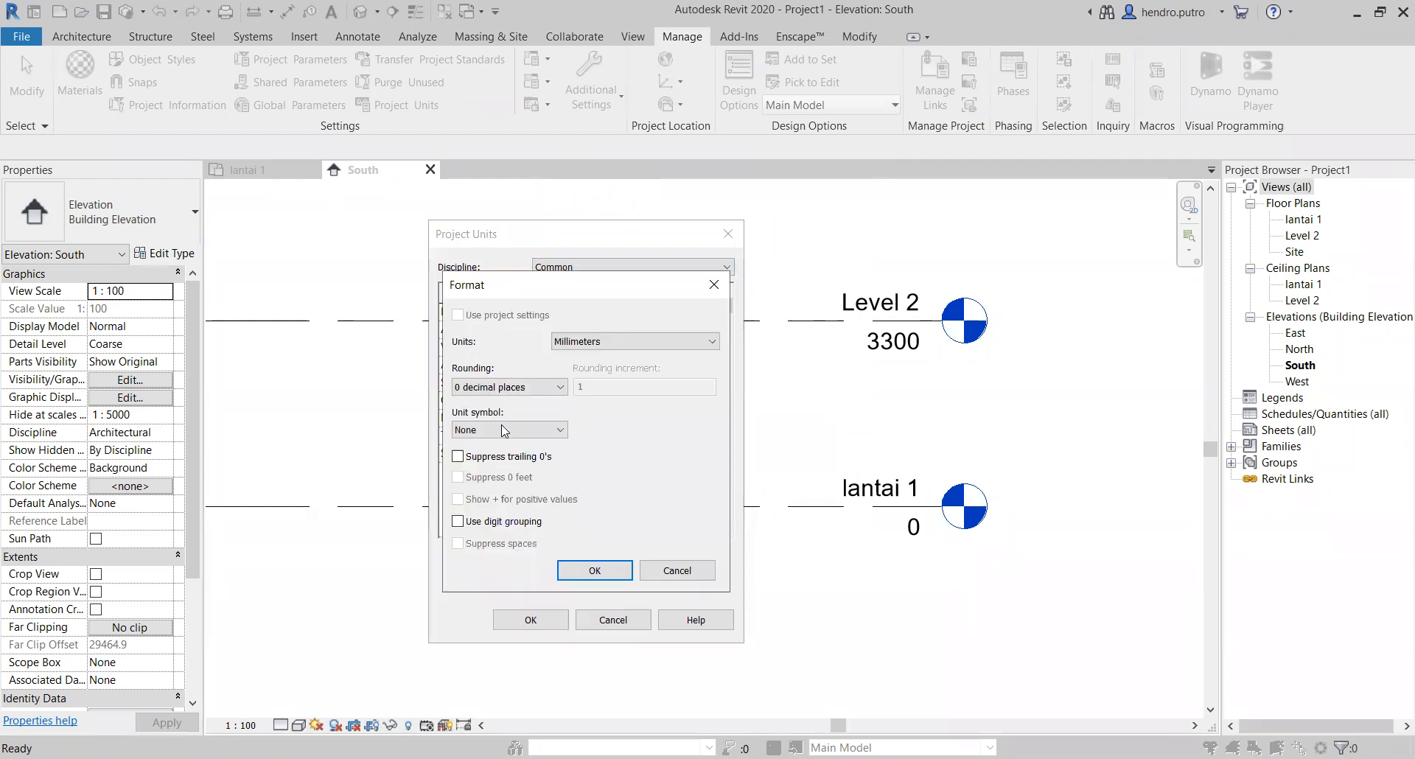
{"action": "left_click", "coordinate": [682, 575]}
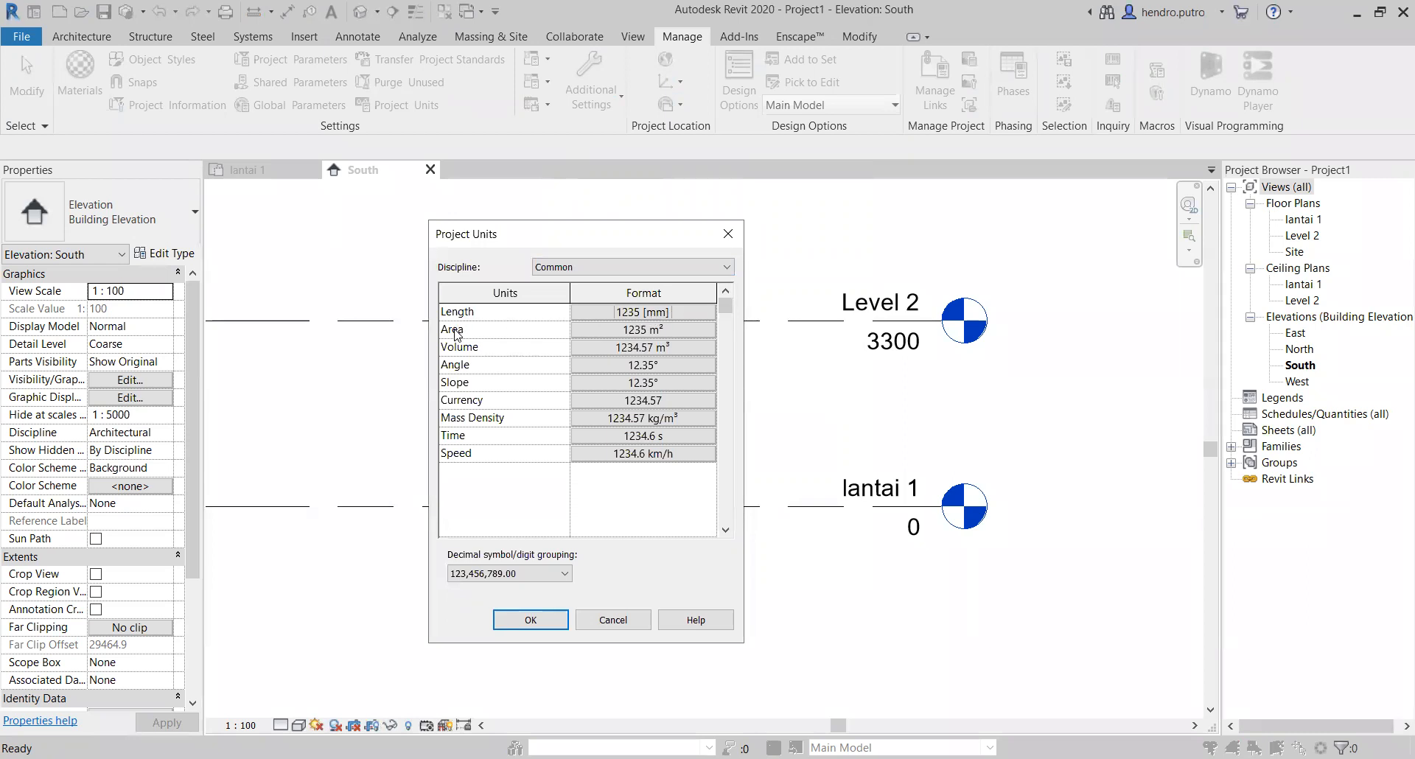
Step: Check the unit options for the Area format and leave Project Units without changes
{"action": "left_click", "coordinate": [671, 330]}
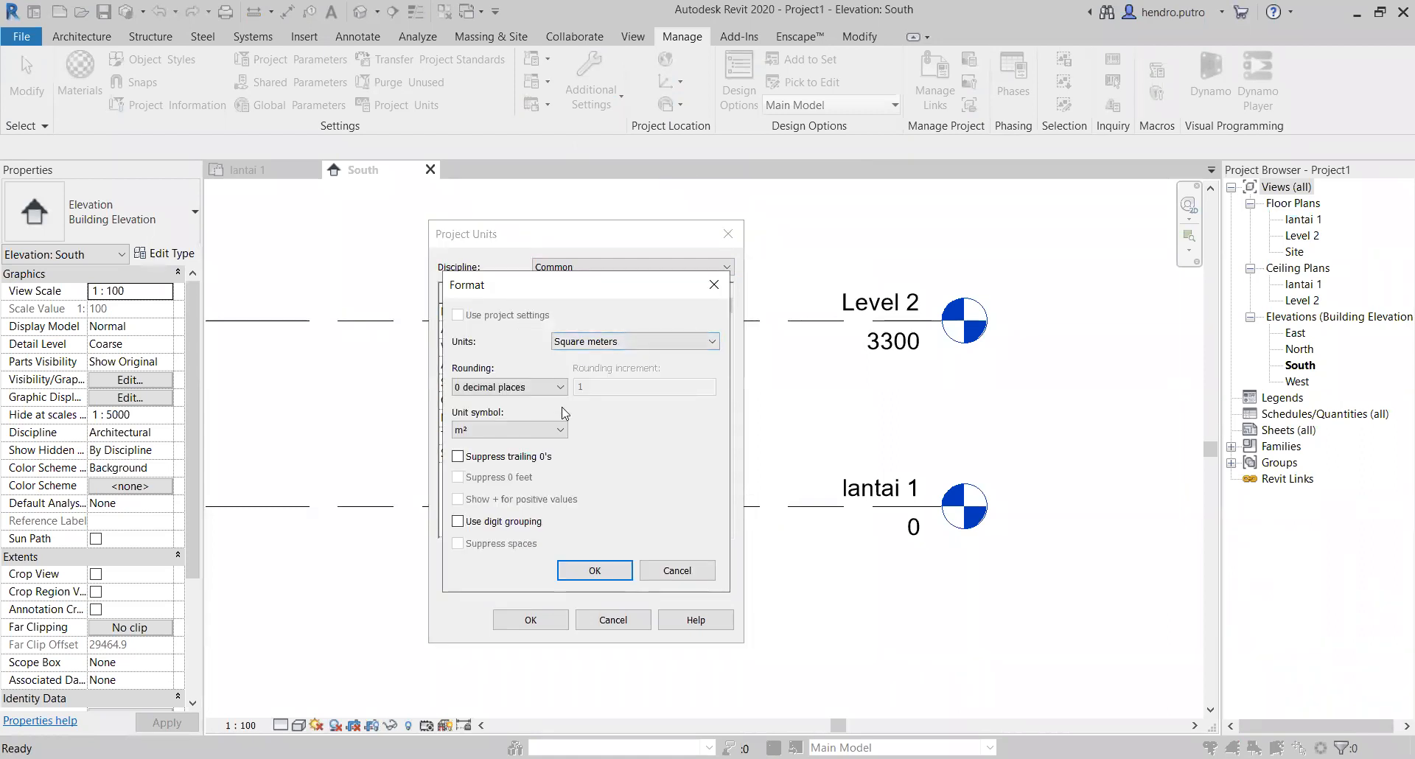
{"action": "left_click", "coordinate": [710, 342]}
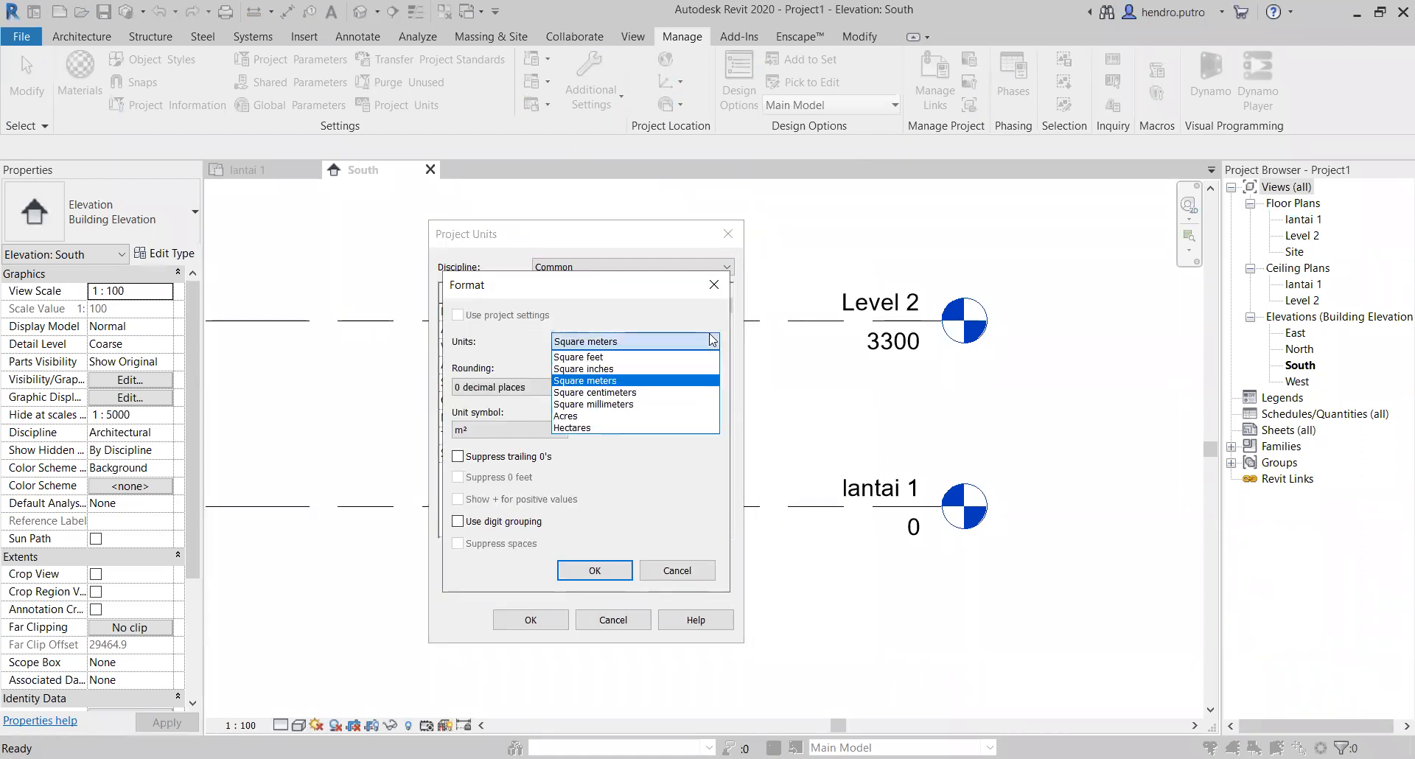
{"action": "left_click", "coordinate": [715, 286]}
{"action": "left_click", "coordinate": [715, 285]}
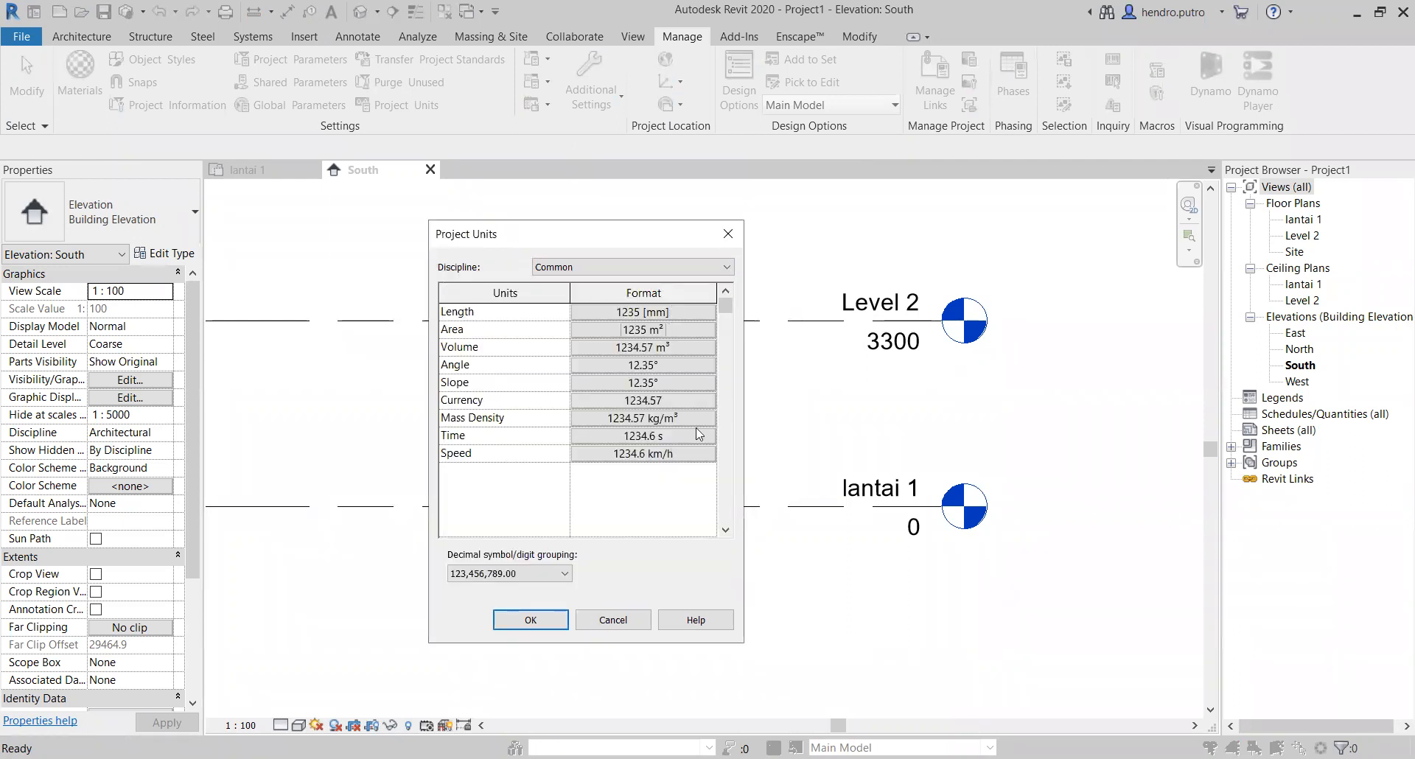
{"action": "left_click", "coordinate": [605, 621]}
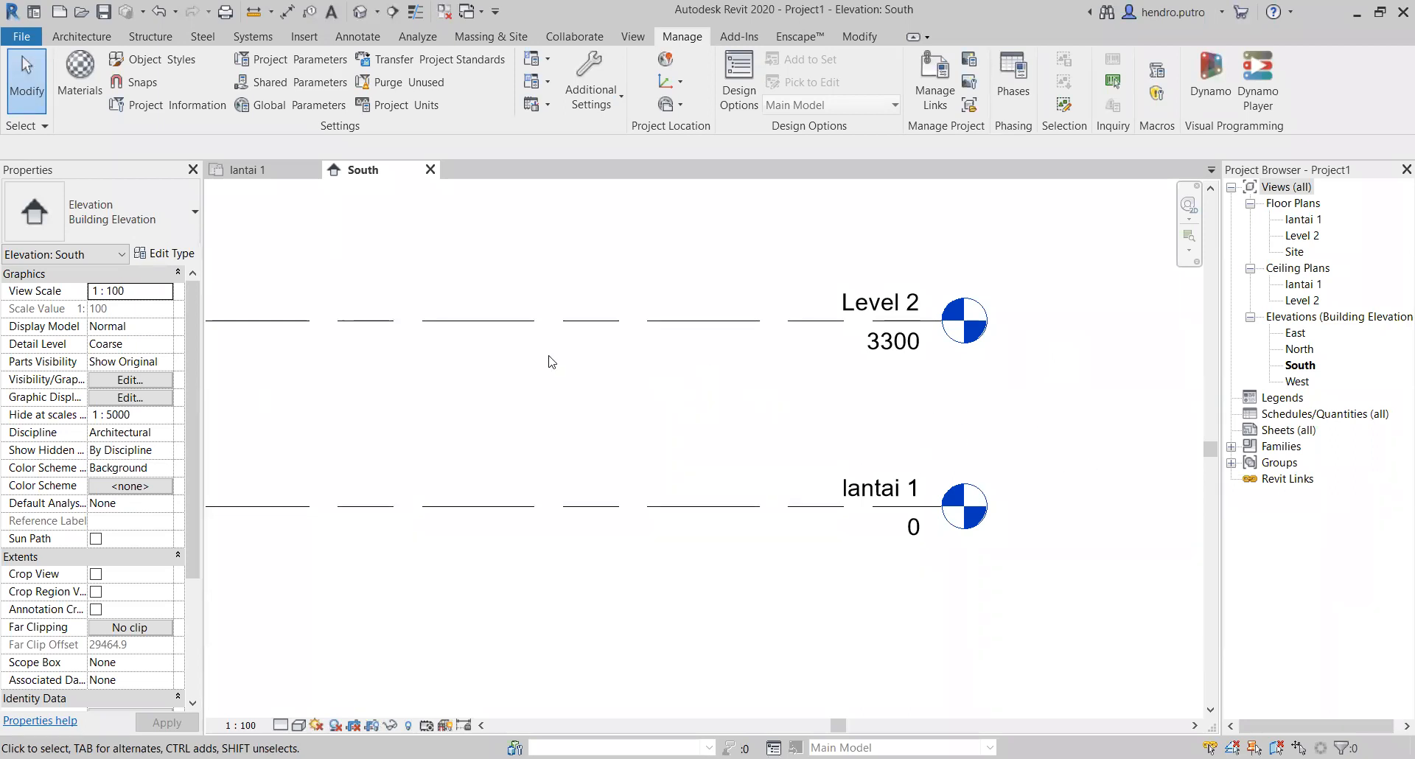
Step: Copy the Level 2 line vertically upward by 3300 to add a third level
{"action": "scroll", "coordinate": [705, 337], "scroll_direction": "down", "scroll_amount": 1}
{"action": "middle_click_drag", "start_coordinate": [716, 353], "coordinate": [728, 416]}
{"action": "left_click", "coordinate": [713, 386]}
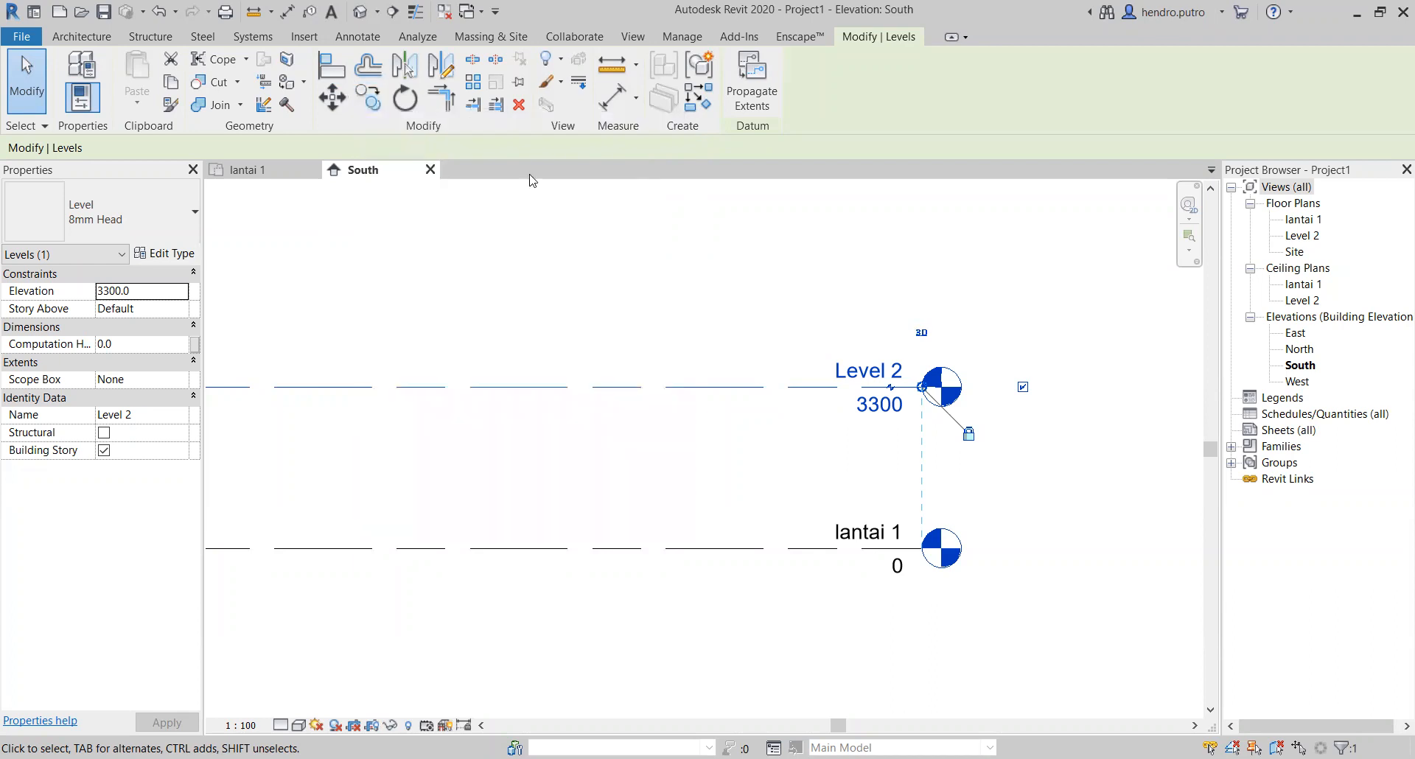
{"action": "left_click", "coordinate": [366, 105]}
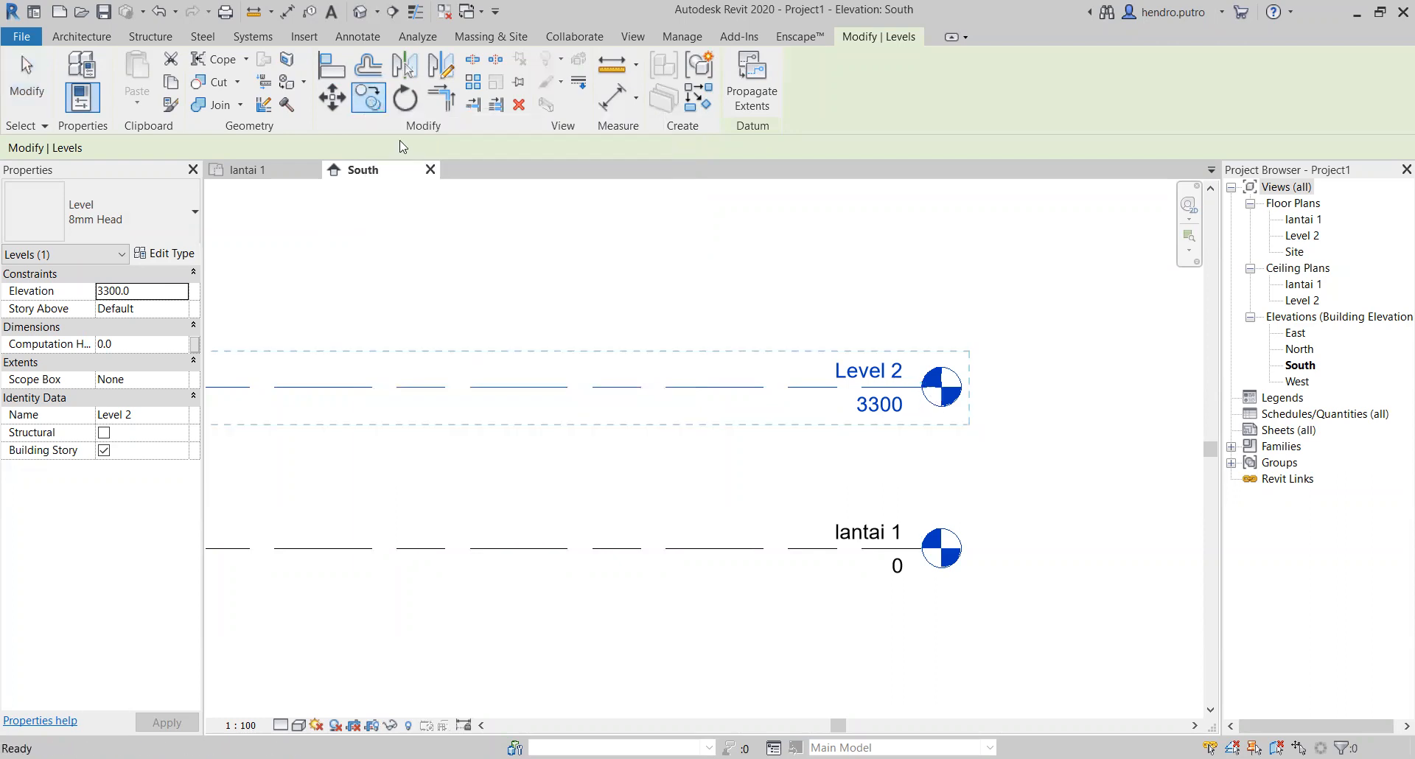
{"action": "left_click", "coordinate": [589, 387]}
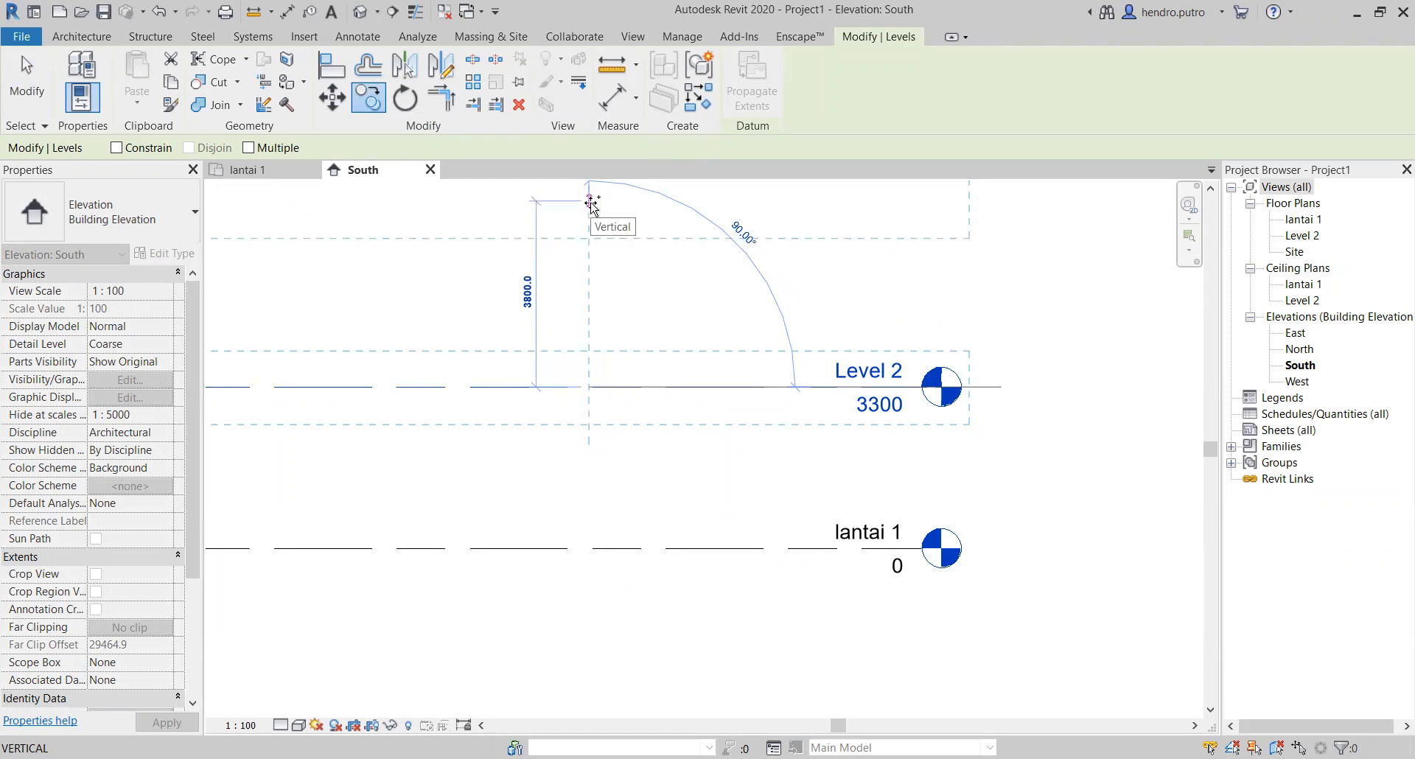
{"action": "type", "text": "3300"}
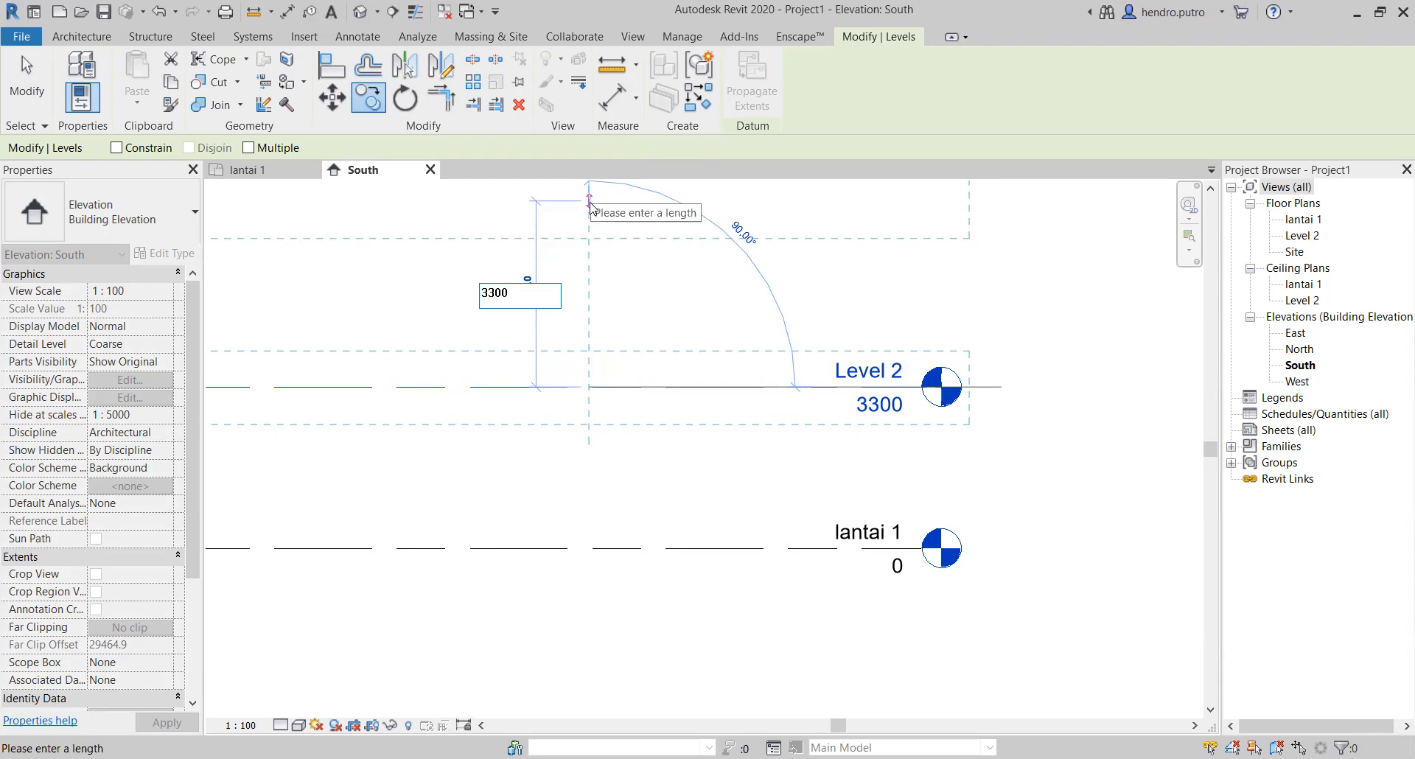
{"action": "key", "text": "Return"}
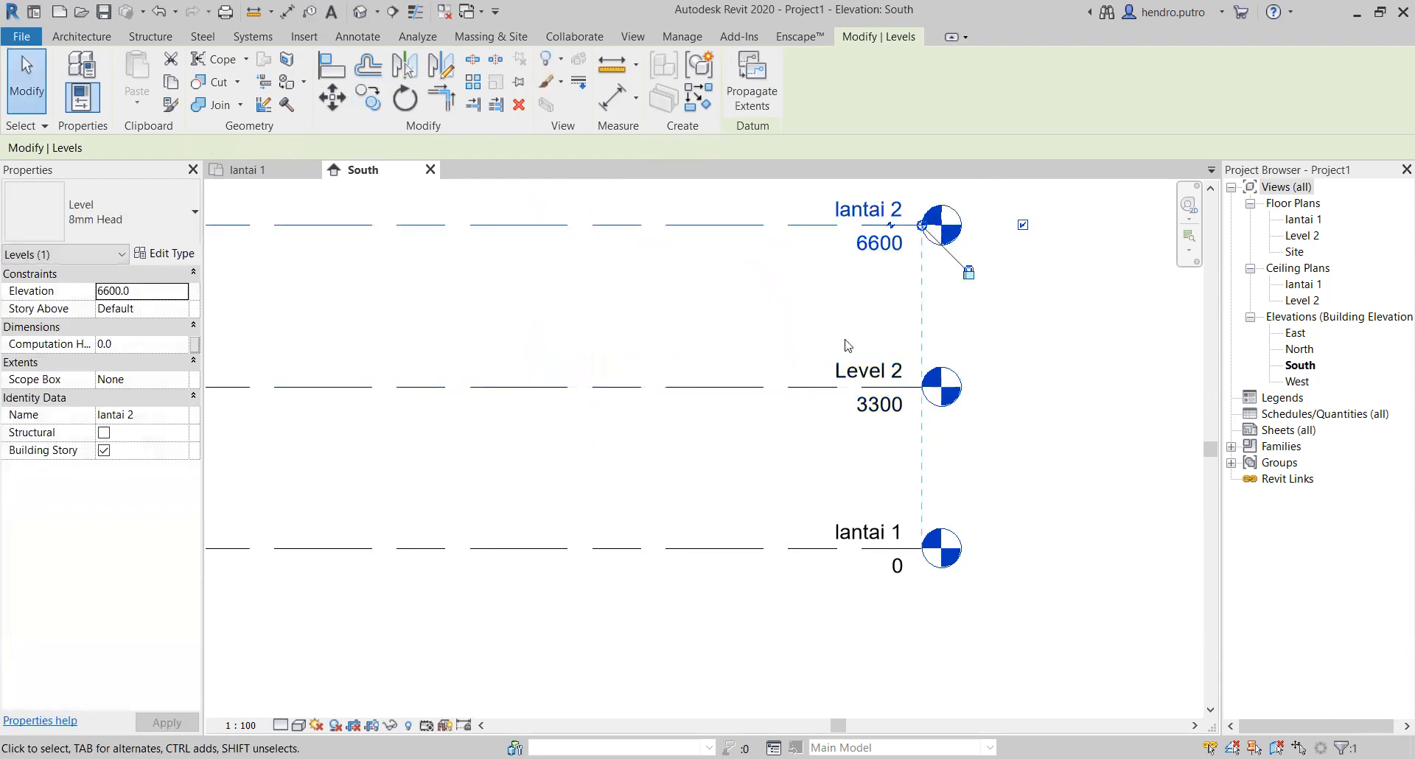
Step: Try to rename Level 2 as "lantai 2"
{"action": "double_click", "coordinate": [867, 373]}
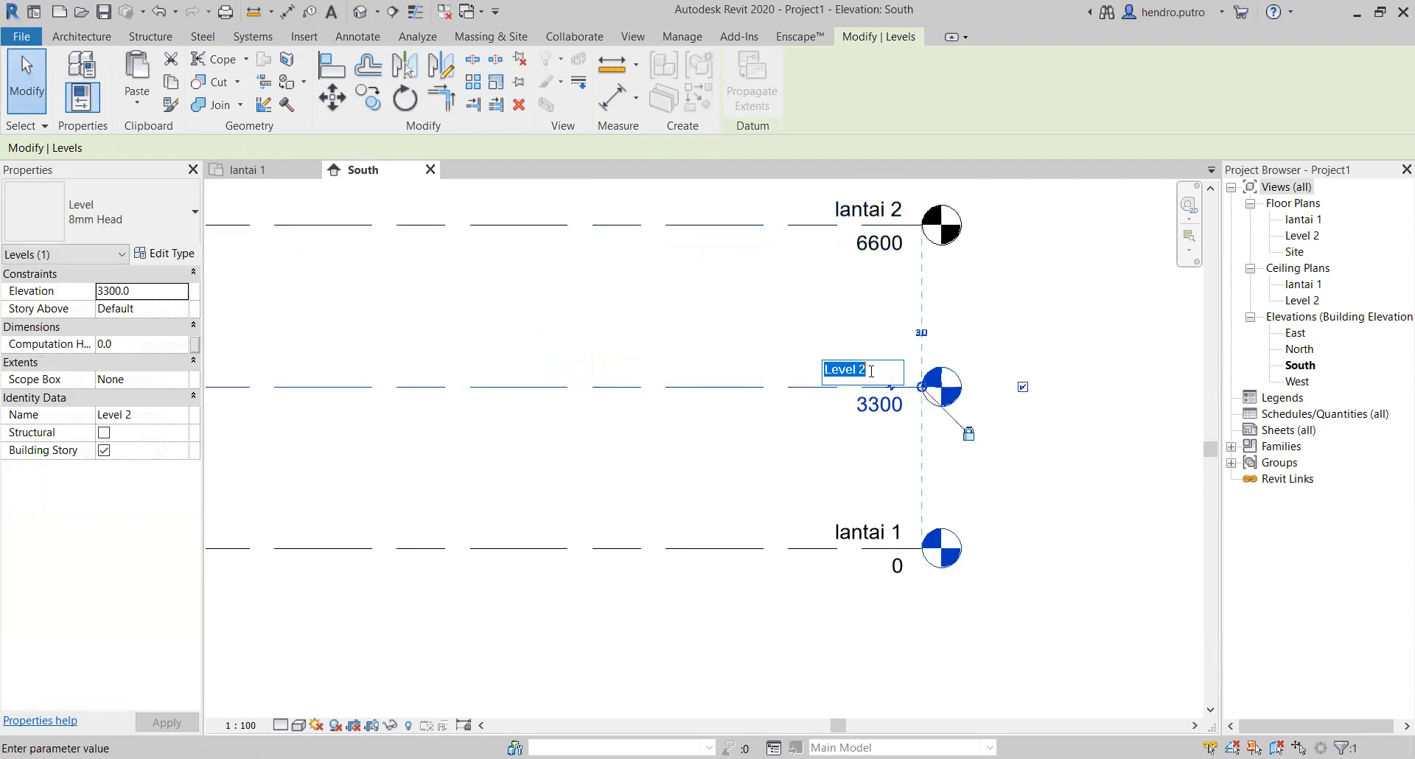
{"action": "type", "text": "lantai"}
{"action": "key", "text": "Return"}
{"action": "left_click", "coordinate": [1362, 735]}
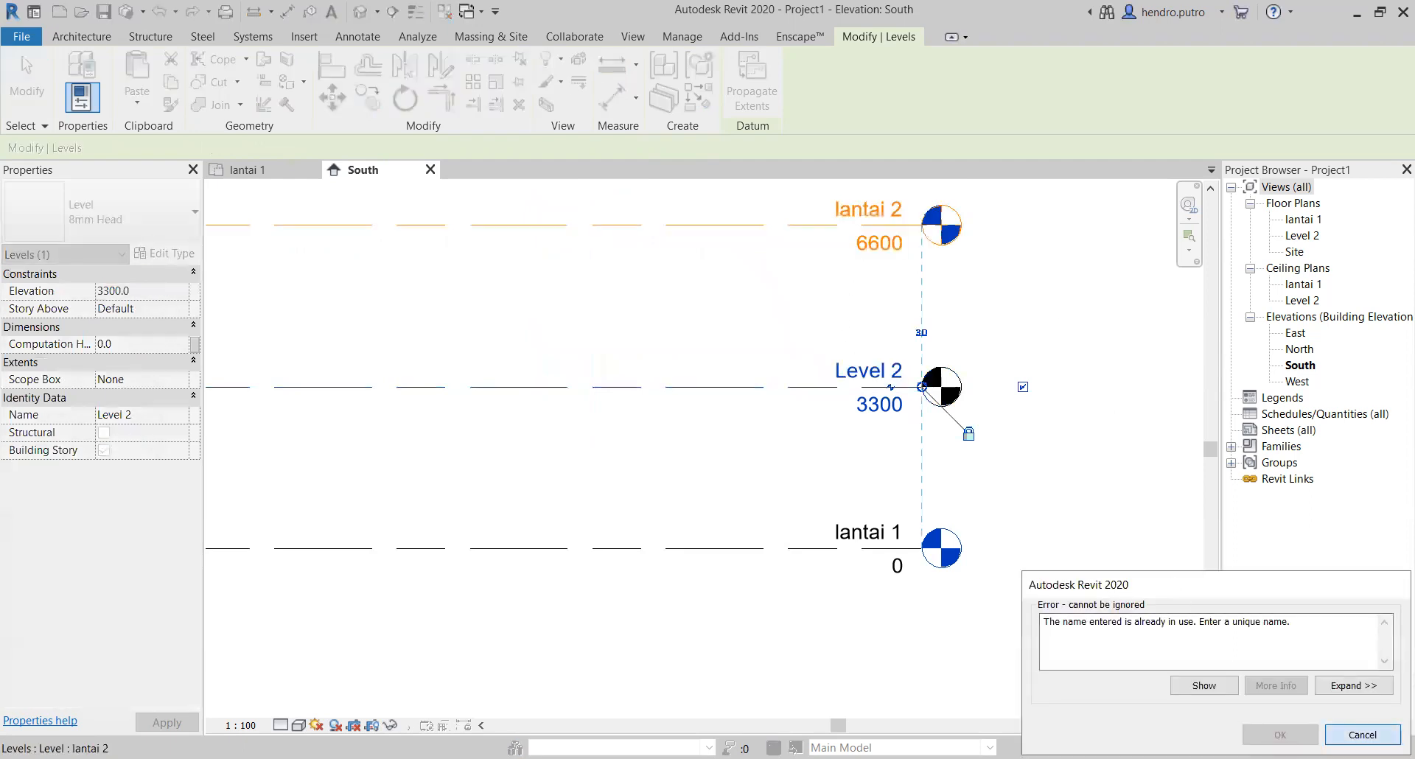
Step: Rename the uppermost copied level as "lantai 3"
{"action": "double_click", "coordinate": [881, 214]}
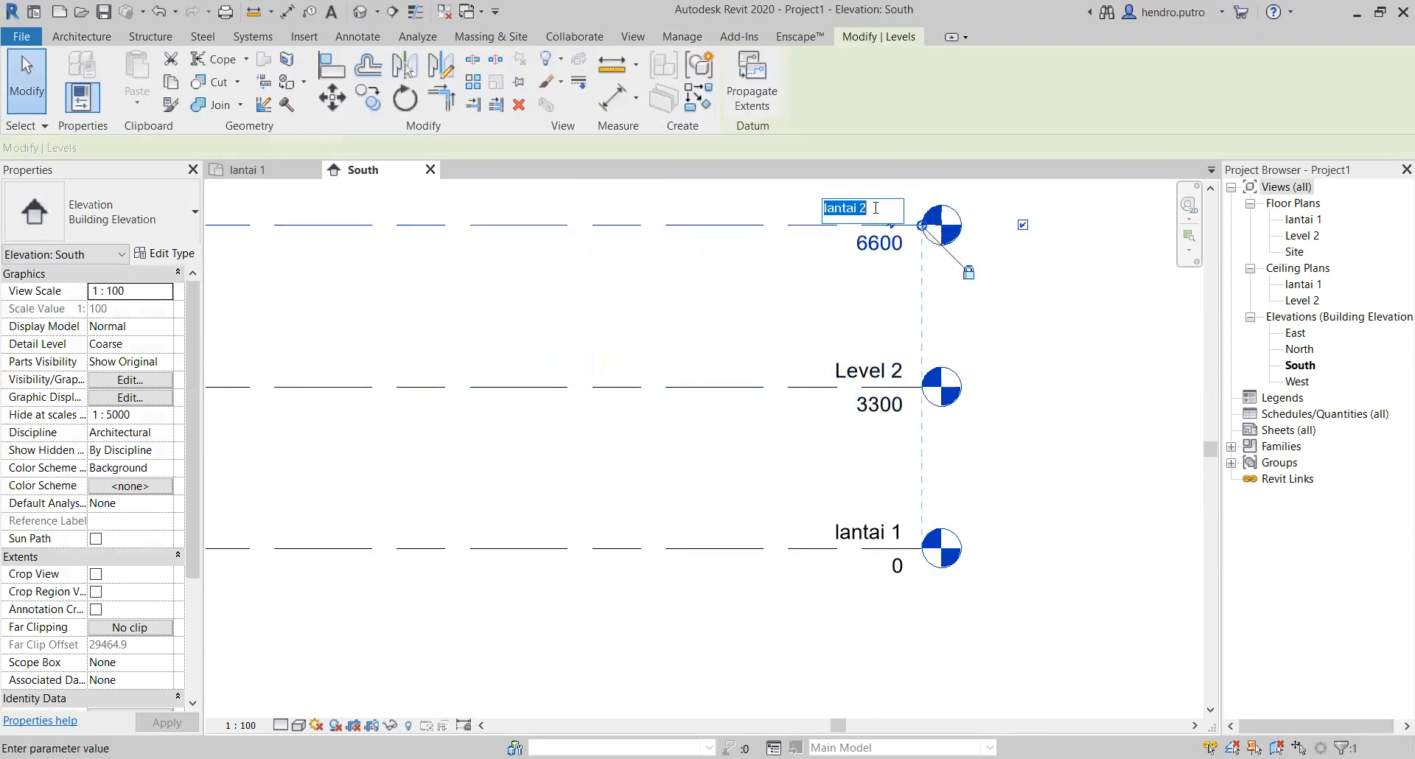
{"action": "type", "text": "lantai 3"}
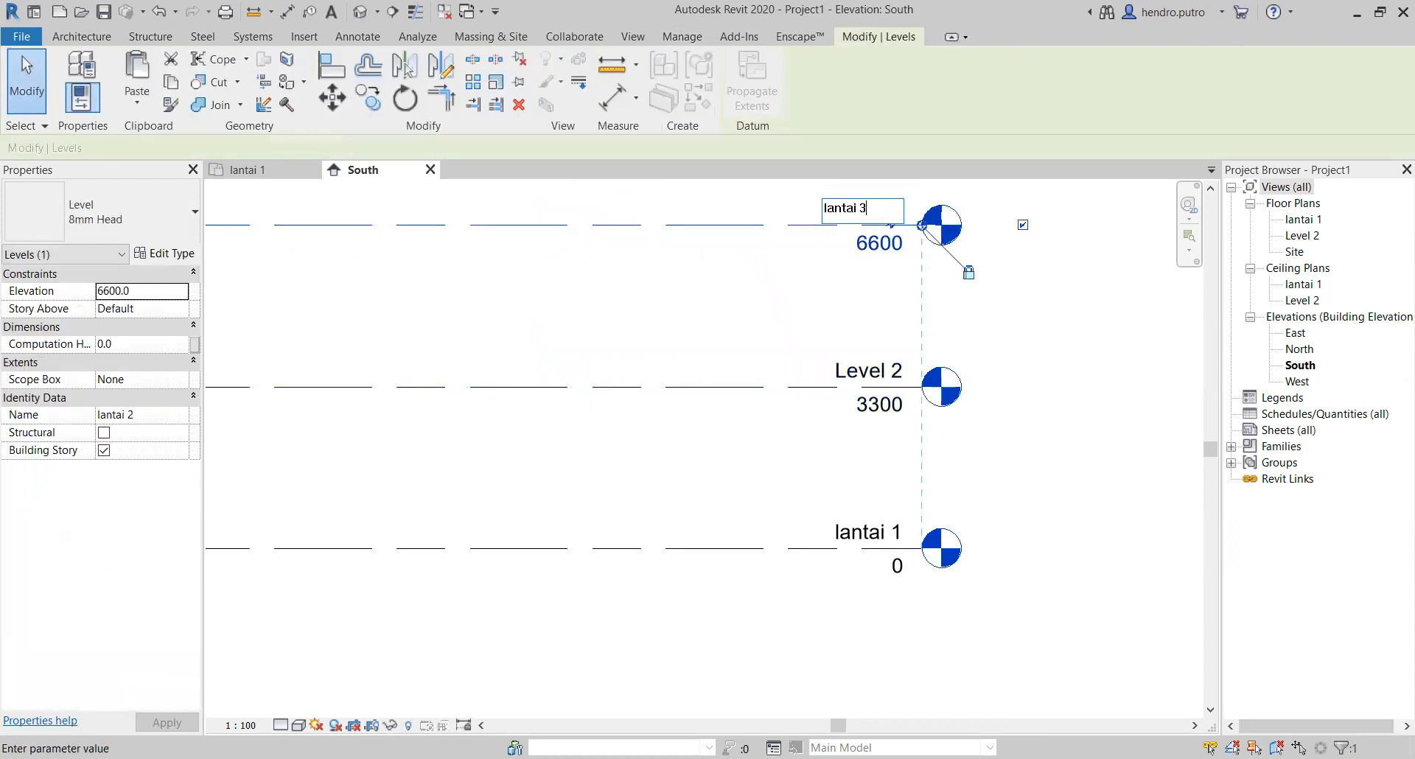
{"action": "key", "text": "Return"}
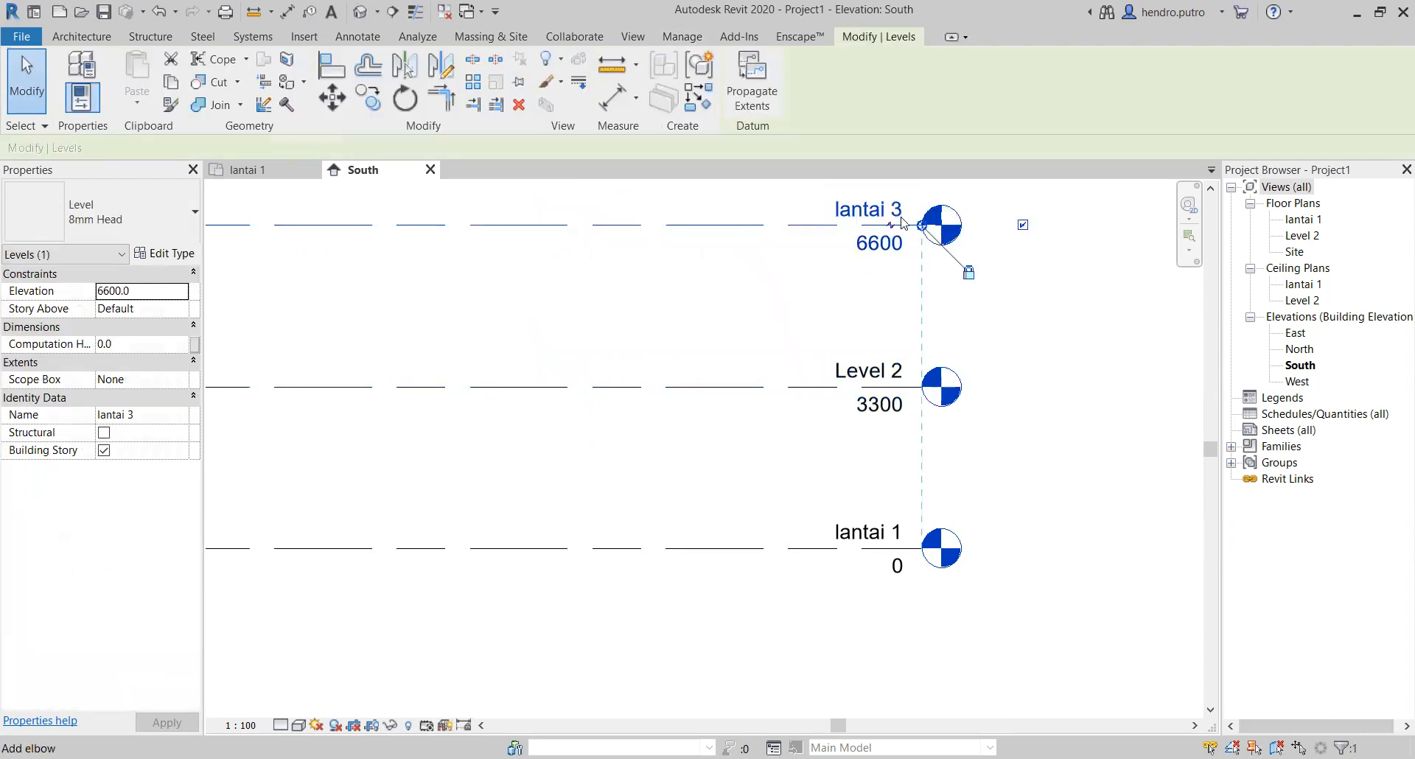
Step: Rename the middle level as "lantai 2" and rename its corresponding plan views to match
{"action": "double_click", "coordinate": [868, 372]}
{"action": "type", "text": "lantai 2"}
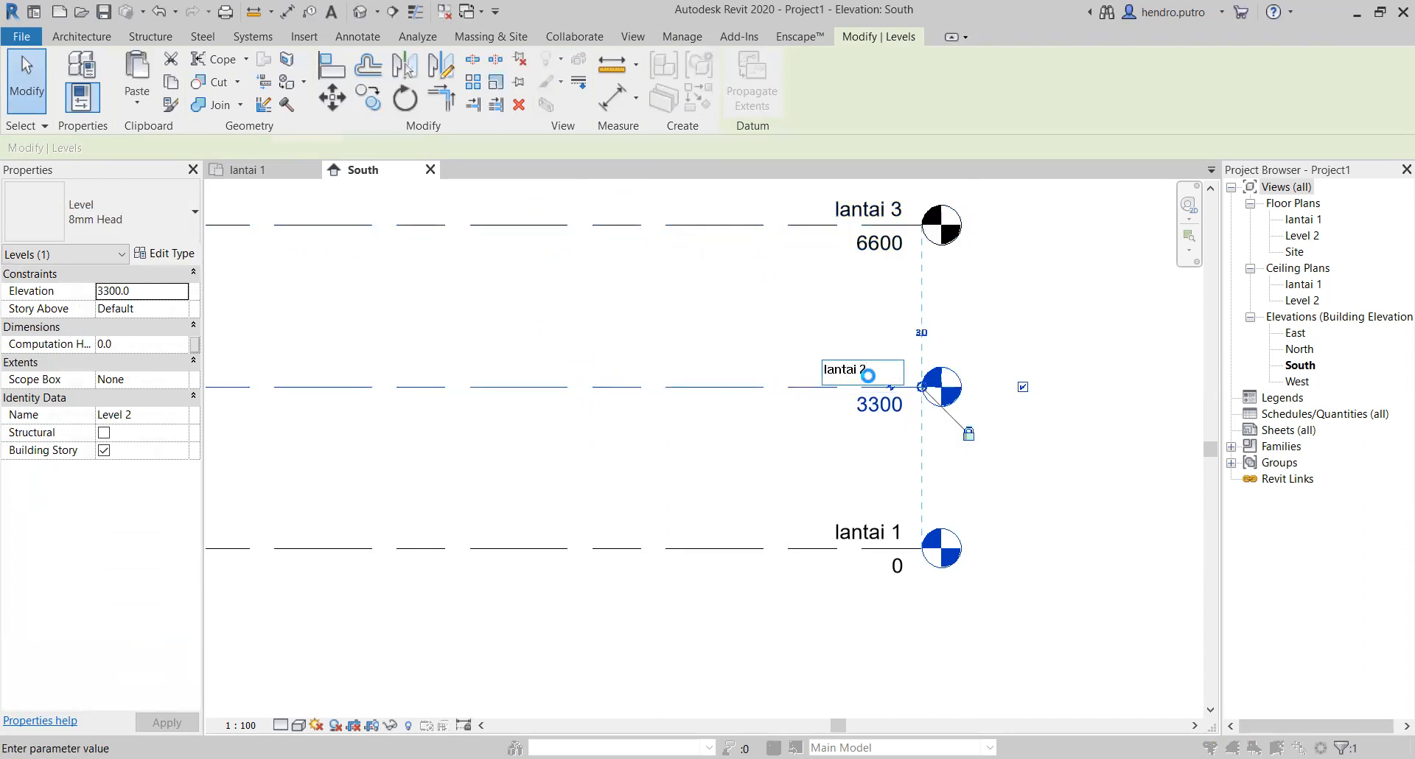
{"action": "key", "text": "Return"}
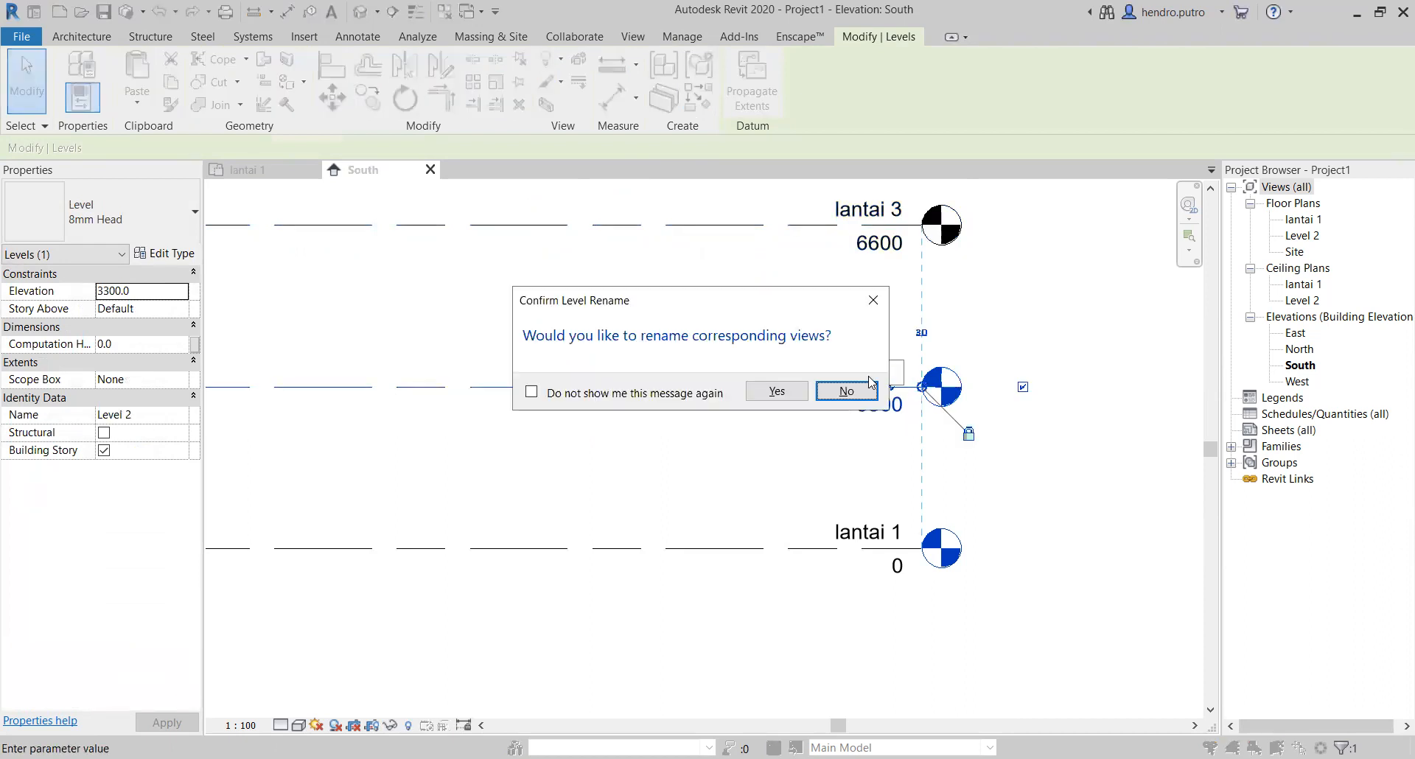
{"action": "left_click", "coordinate": [777, 390]}
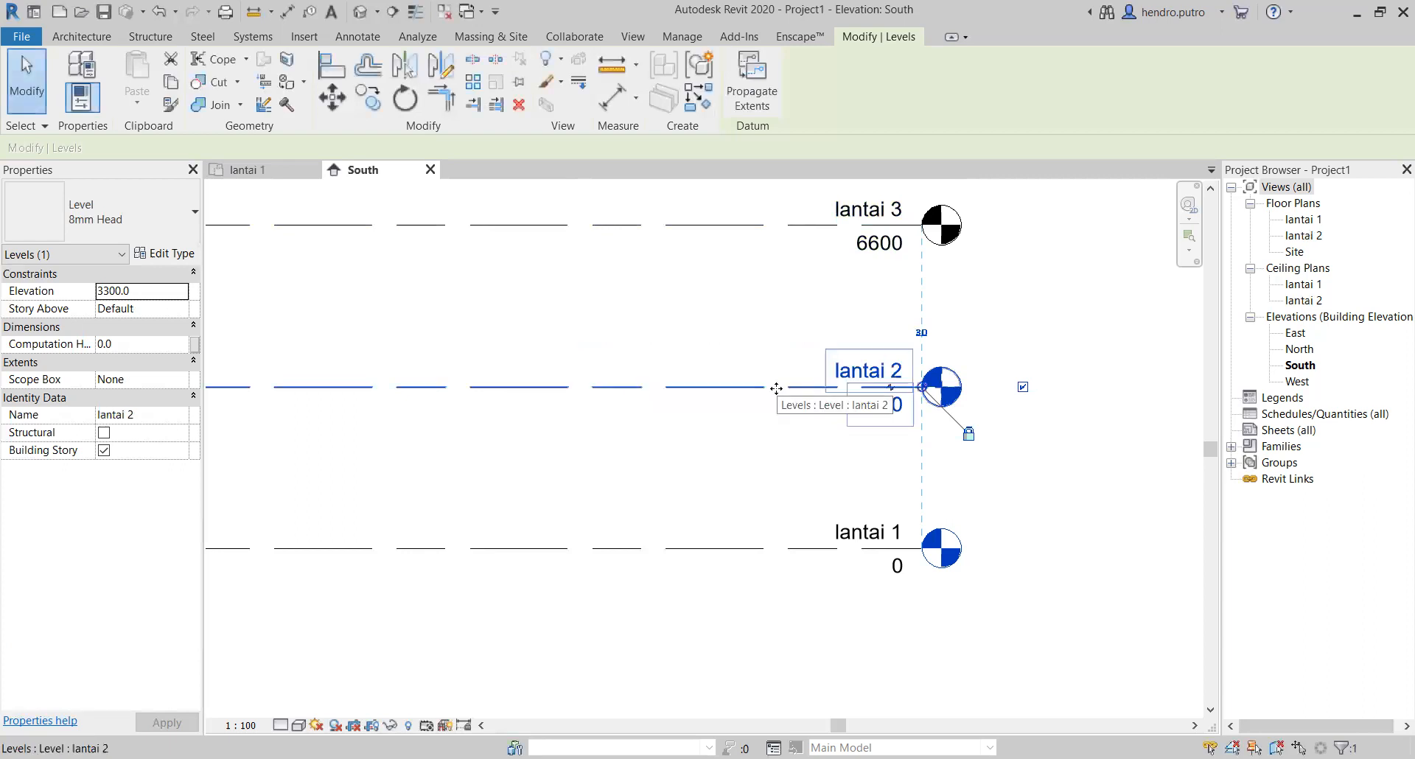
{"action": "left_click", "coordinate": [1066, 323]}
Step: Compare the level heads of lantai 1, lantai 2 and lantai 3, and select the lantai 3 level
{"action": "scroll", "coordinate": [1060, 336], "scroll_direction": "down", "scroll_amount": 1}
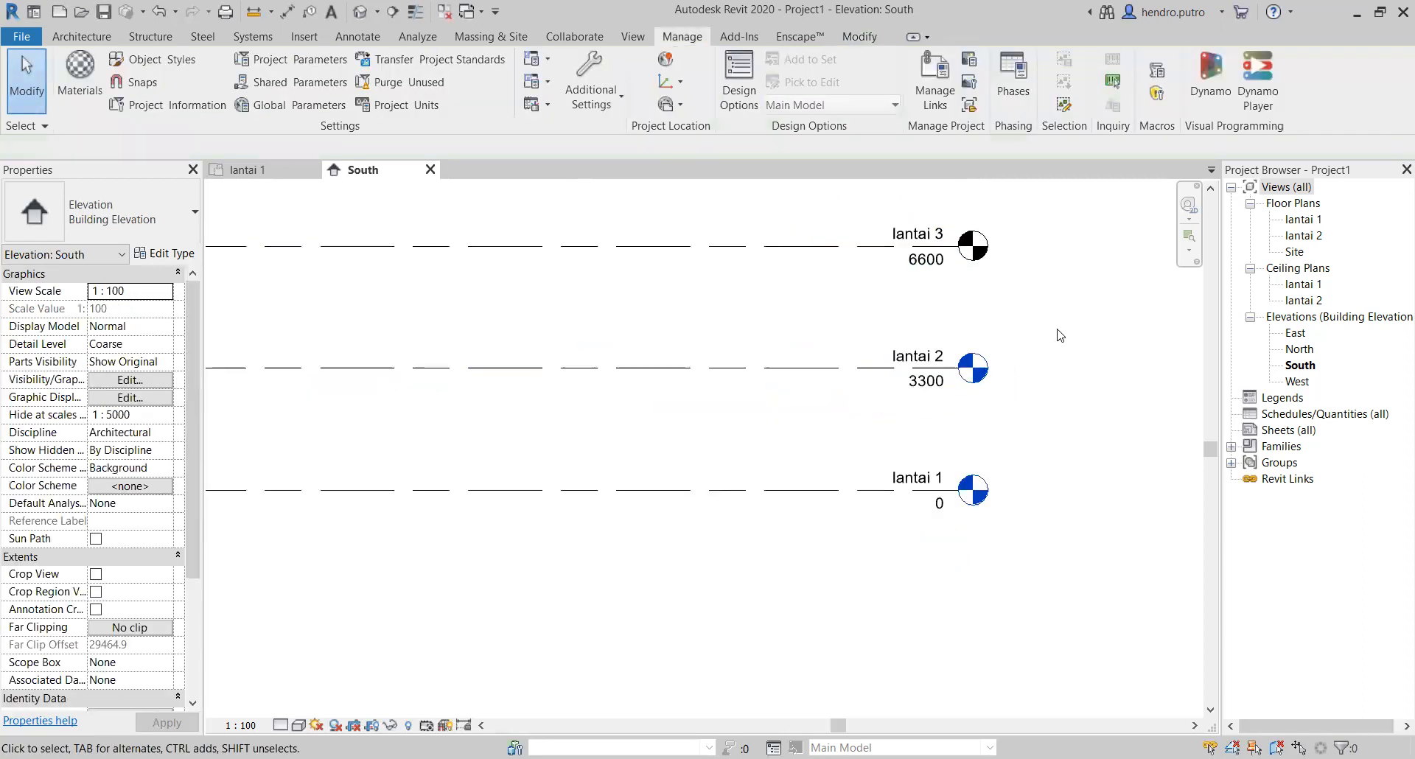
{"action": "scroll", "coordinate": [818, 324], "scroll_direction": "up", "scroll_amount": 2}
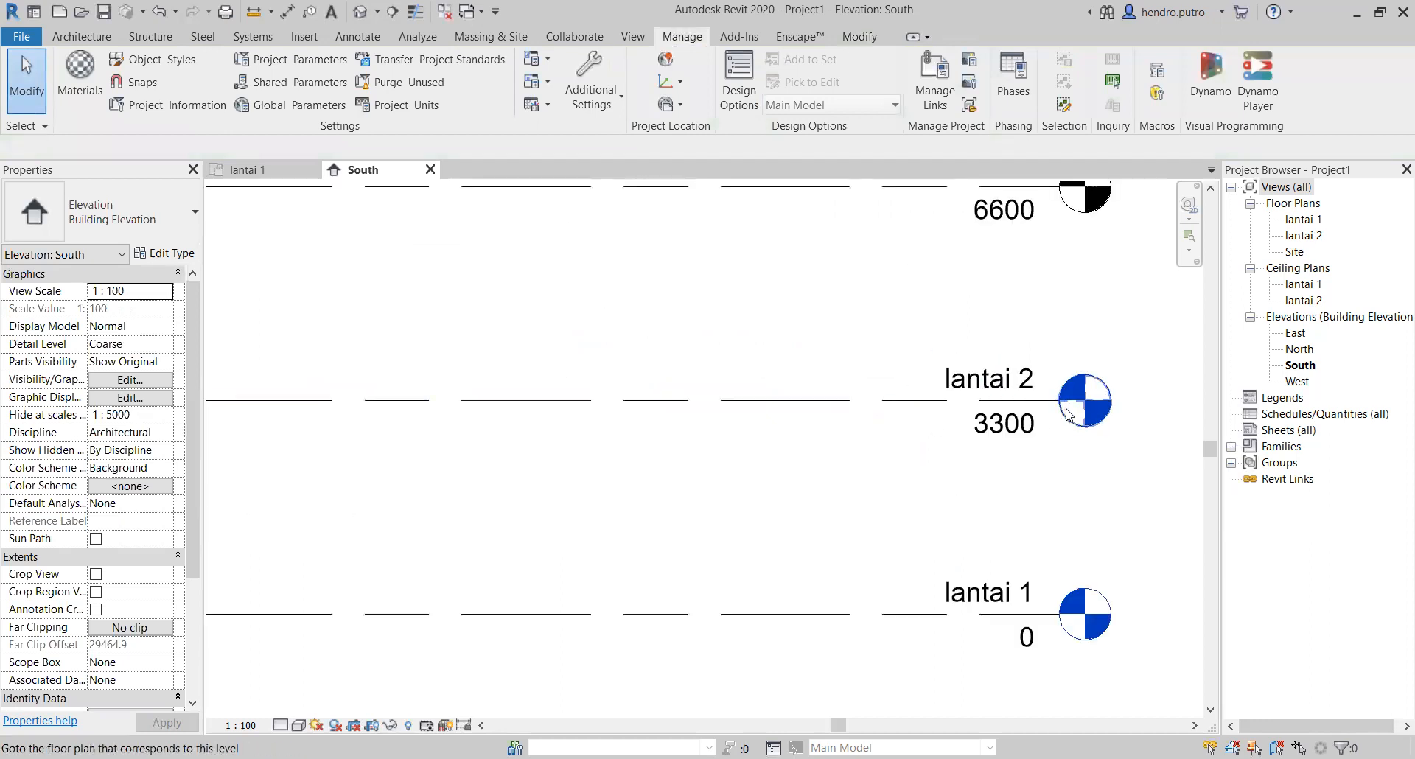
{"action": "scroll", "coordinate": [1050, 410], "scroll_direction": "up", "scroll_amount": 2}
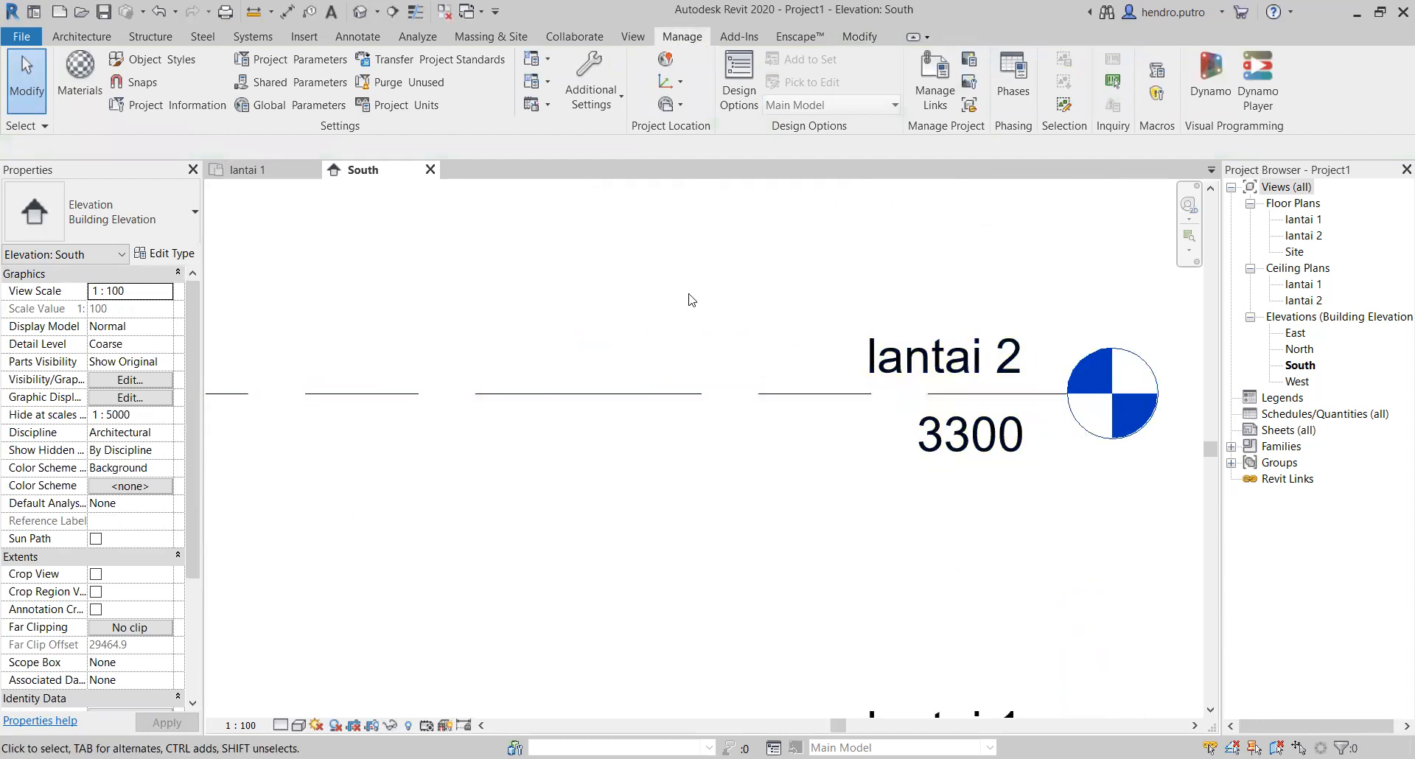
{"action": "scroll", "coordinate": [691, 299], "scroll_direction": "down", "scroll_amount": 3}
{"action": "middle_click_drag", "start_coordinate": [1004, 457], "coordinate": [979, 590]}
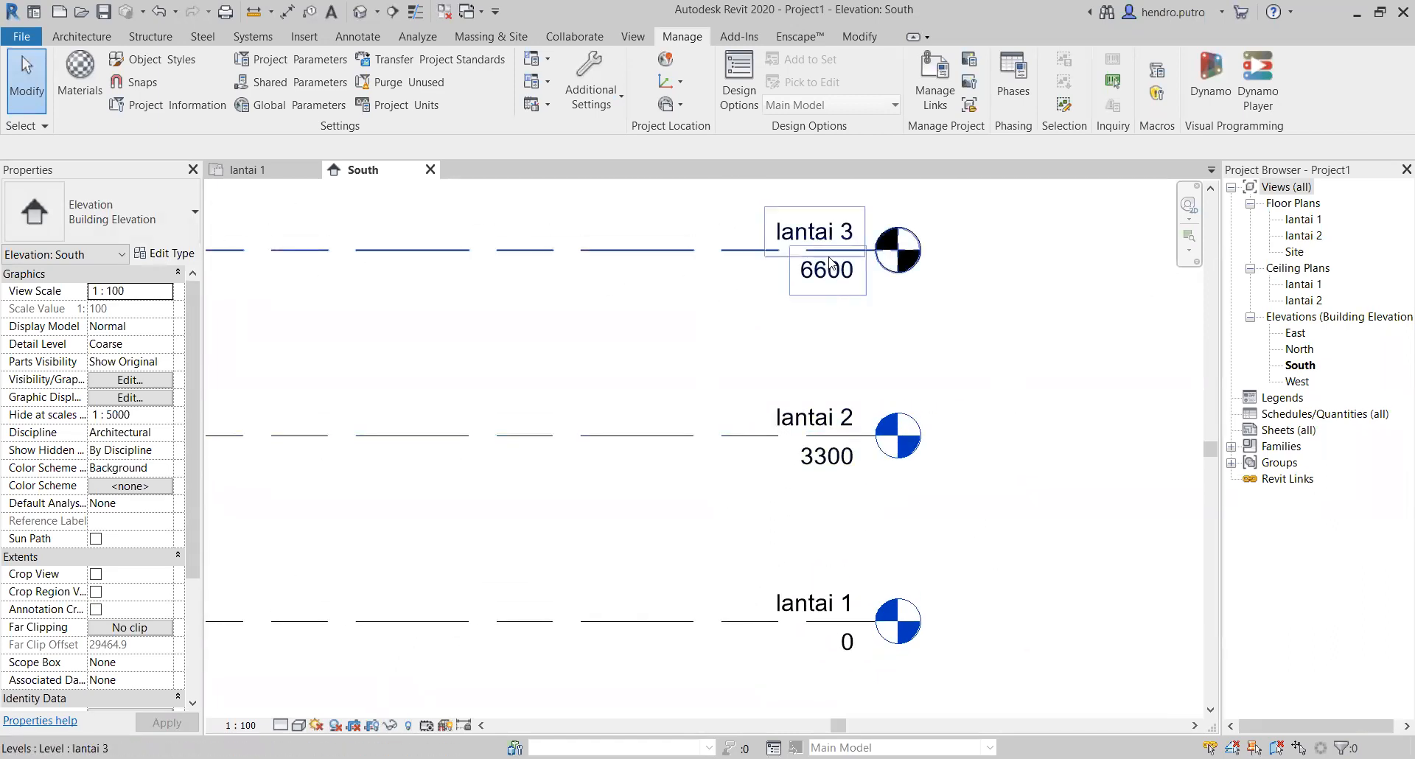
{"action": "left_click", "coordinate": [911, 268]}
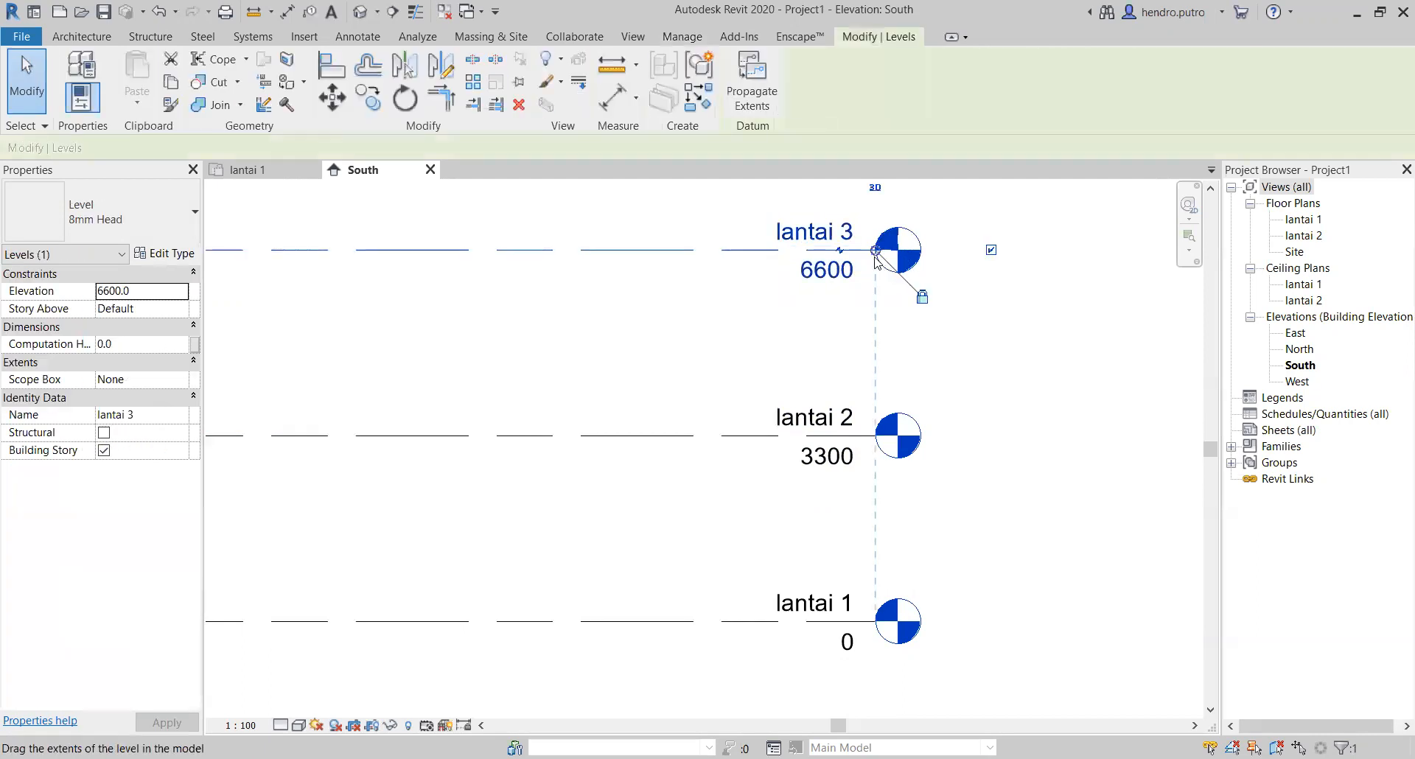
Step: Try adding an elbow to the lantai 3 level line to offset its head, and undo it
{"action": "left_click", "coordinate": [871, 286]}
{"action": "left_click", "coordinate": [883, 252]}
{"action": "left_click", "coordinate": [839, 251]}
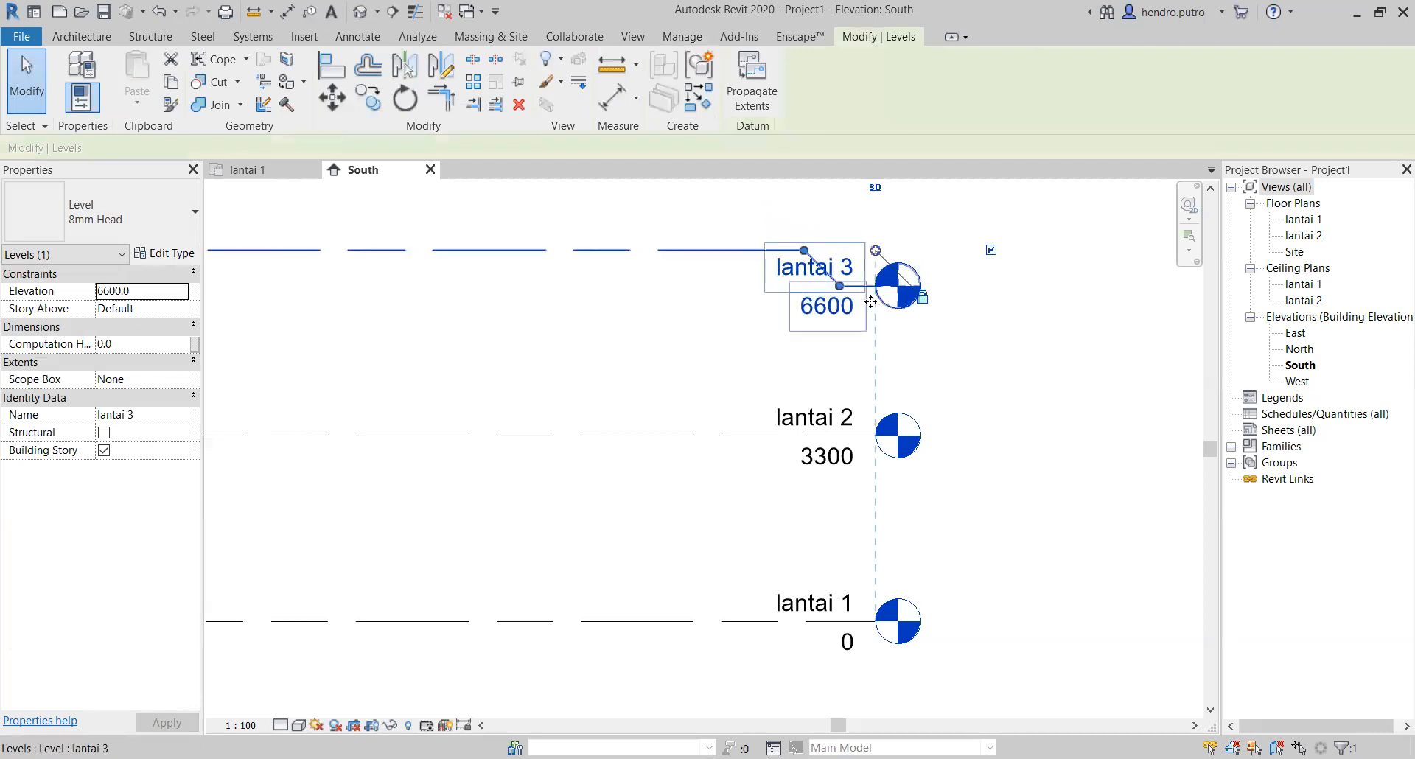
{"action": "key", "text": "ctrl+z"}
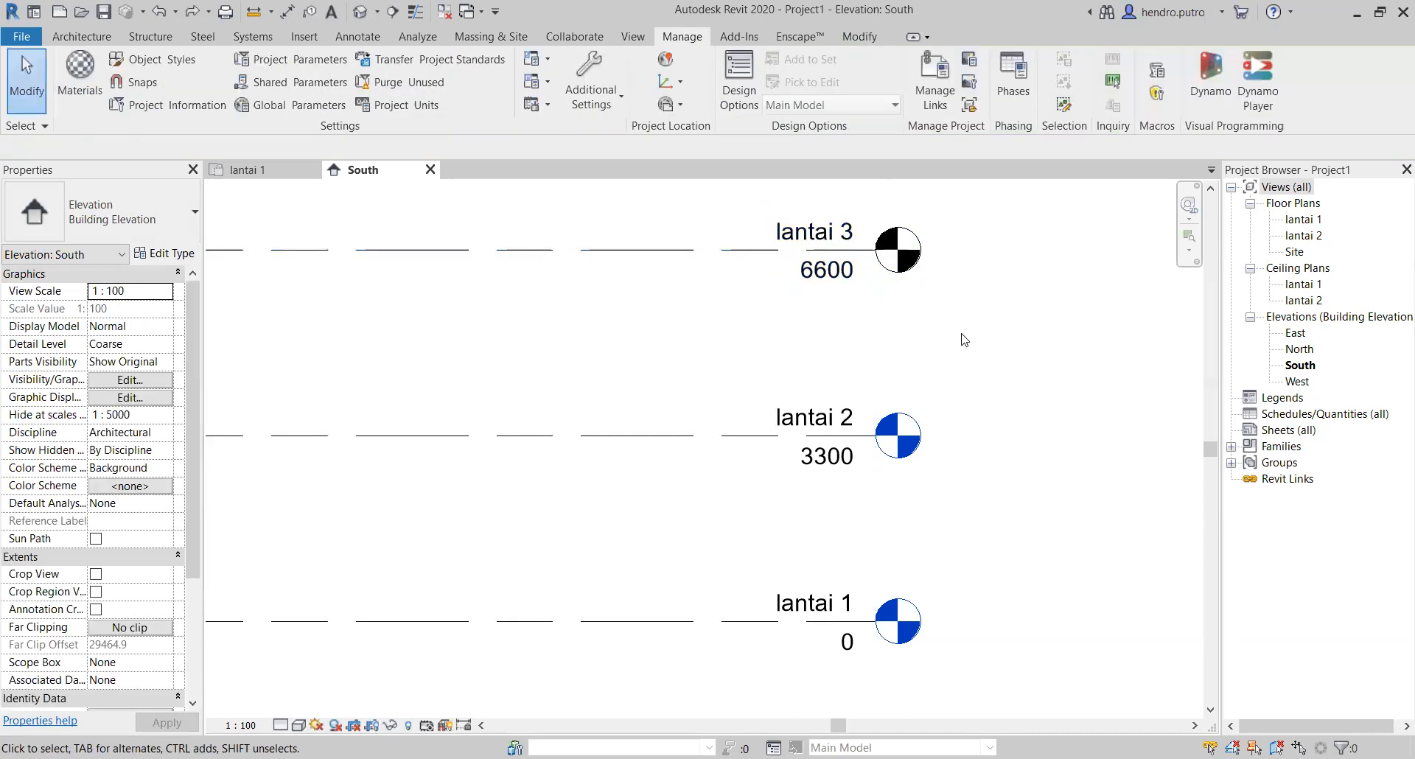
Step: Delete the lantai 3 level and rename the lantai 2 level and its corresponding plan views as "atap"
{"action": "left_click", "coordinate": [784, 231]}
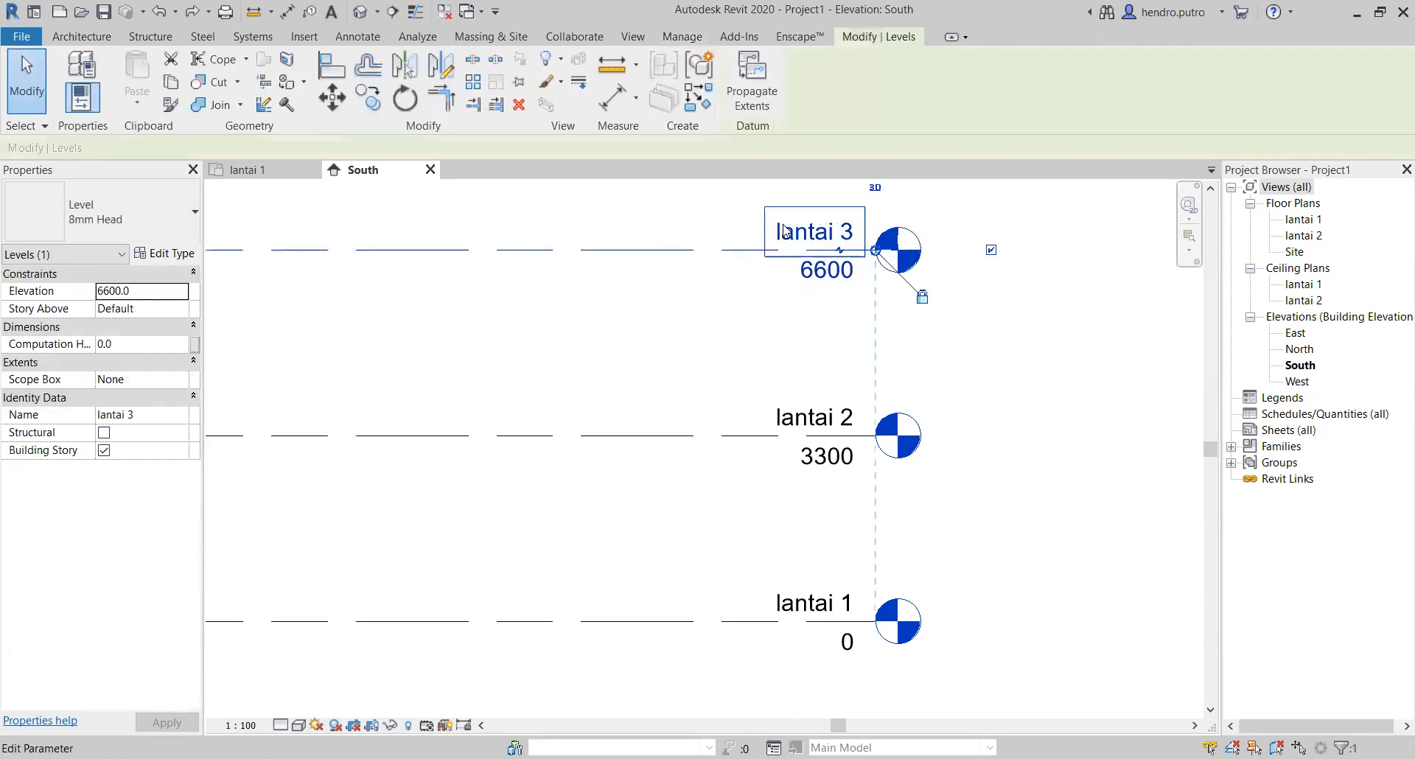
{"action": "key", "text": "Delete"}
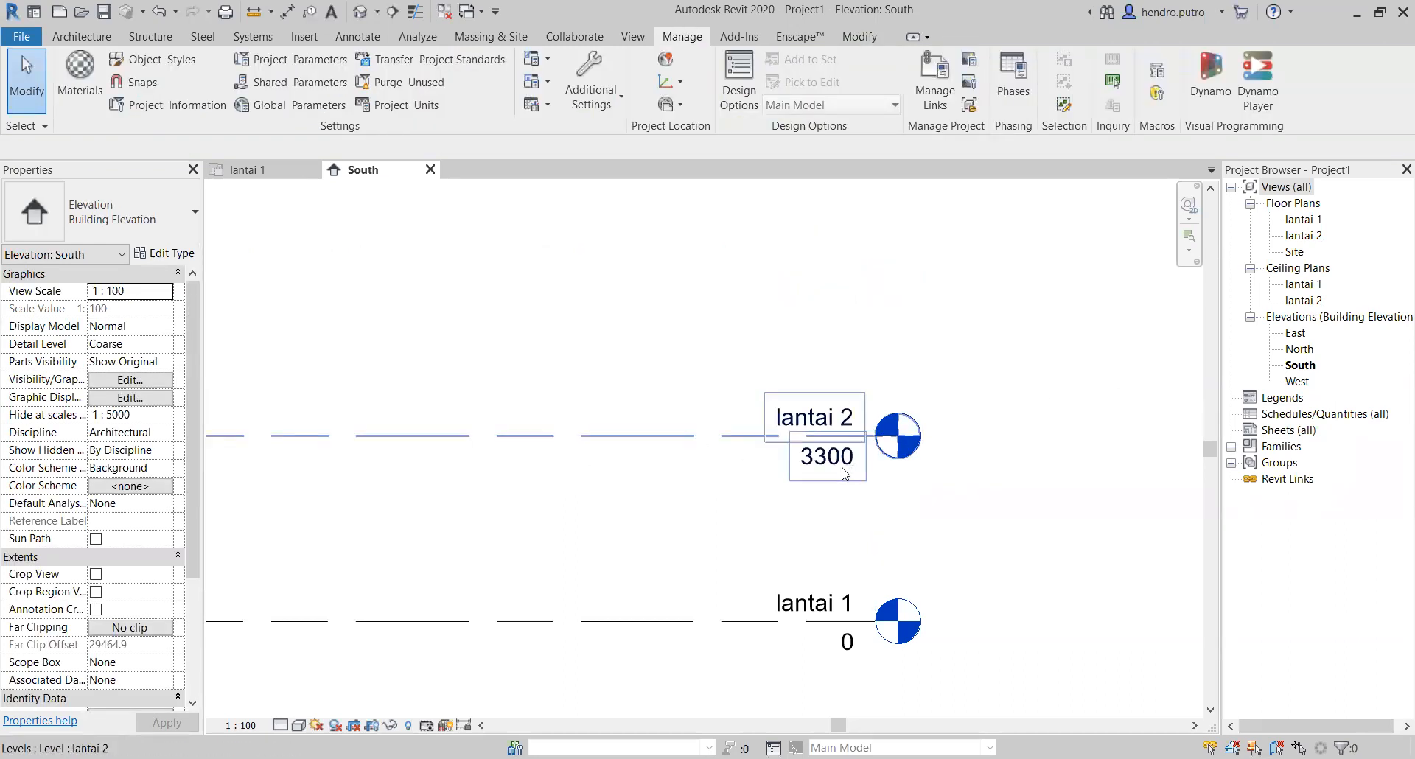
{"action": "scroll", "coordinate": [845, 473], "scroll_direction": "up", "scroll_amount": 5}
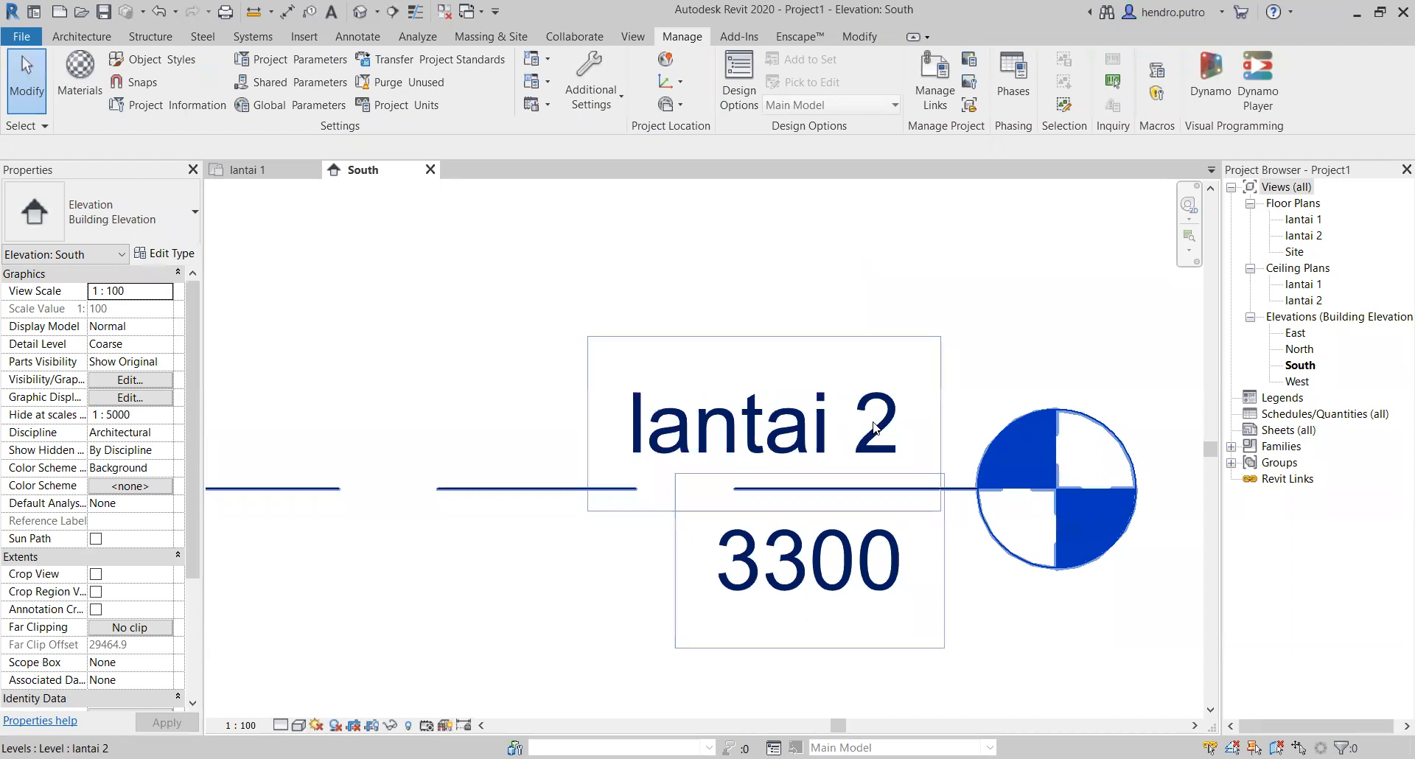
{"action": "double_click", "coordinate": [873, 427]}
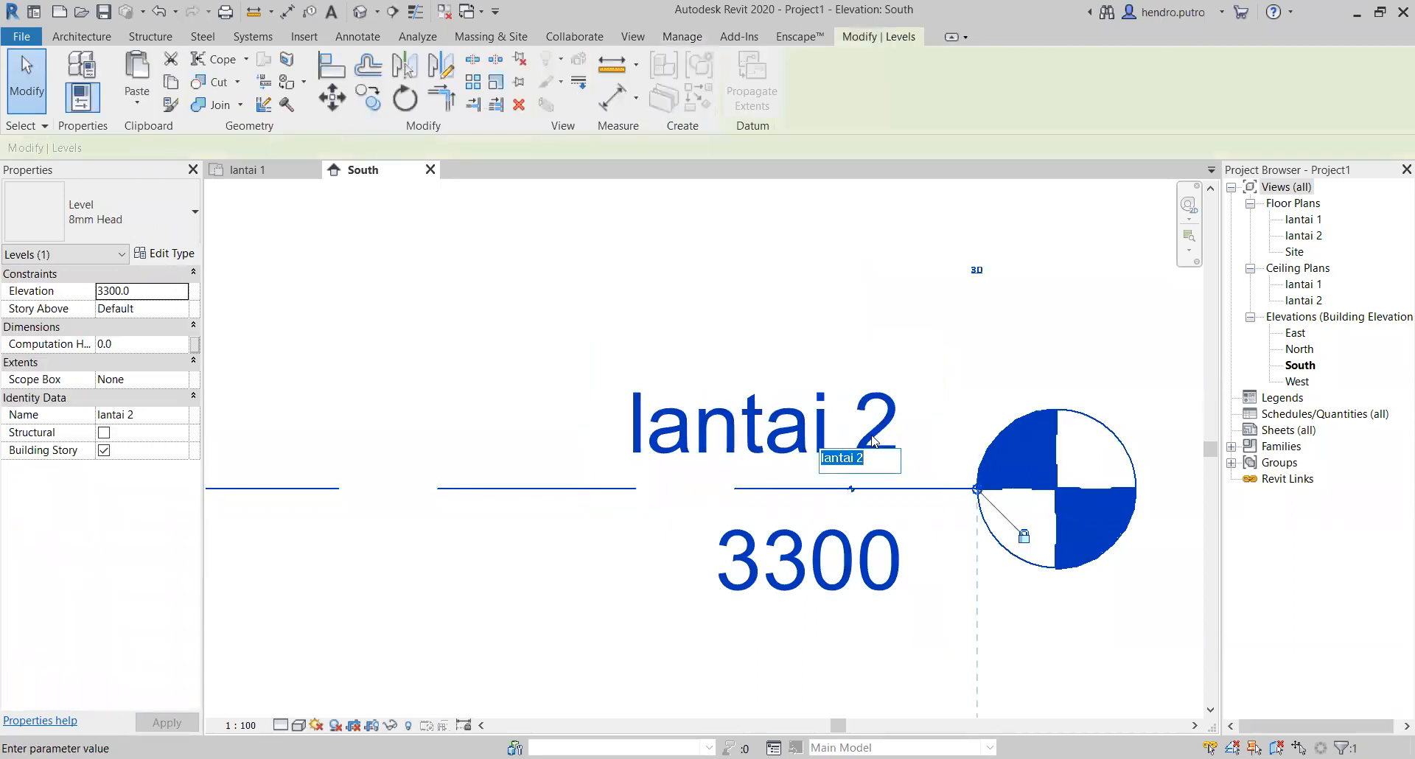
{"action": "type", "text": "atap"}
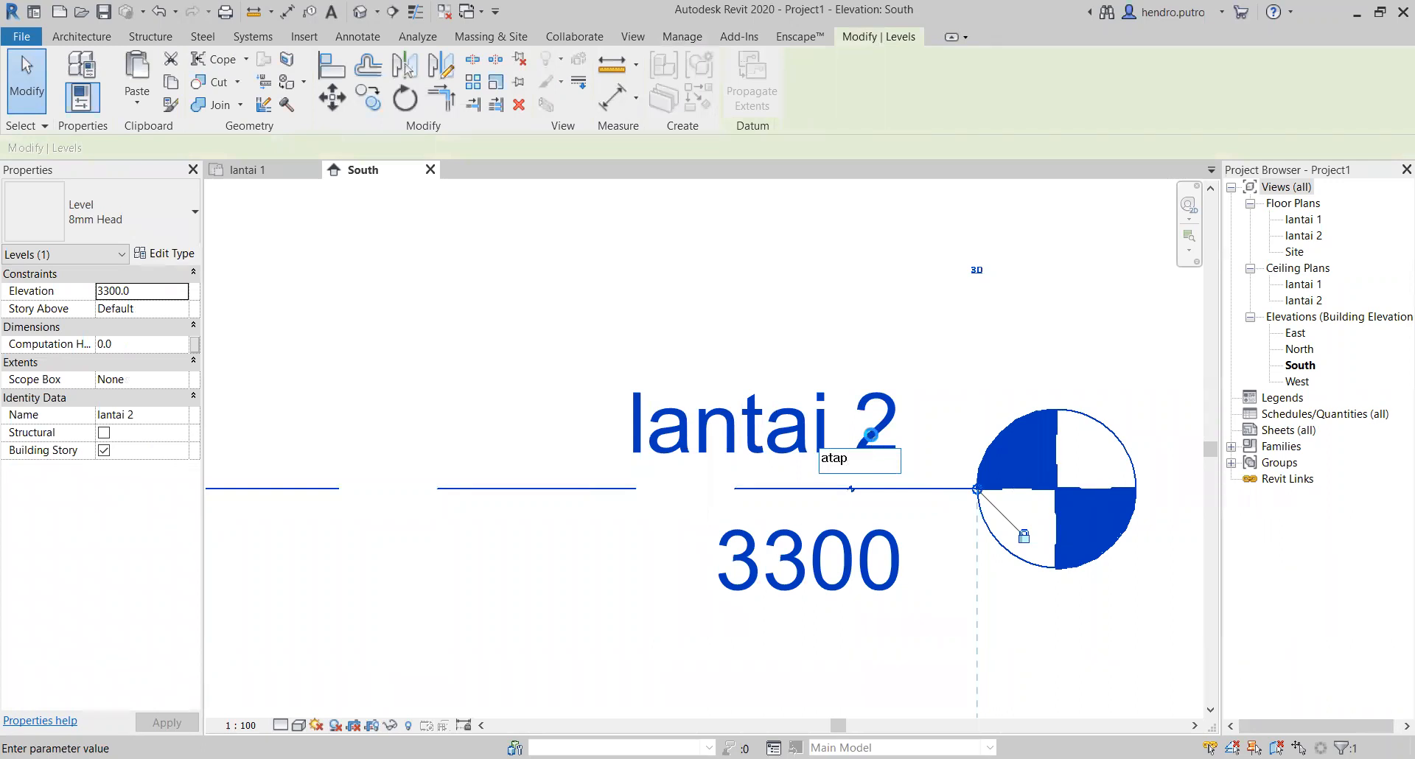
{"action": "key", "text": "Return"}
{"action": "left_click", "coordinate": [782, 390]}
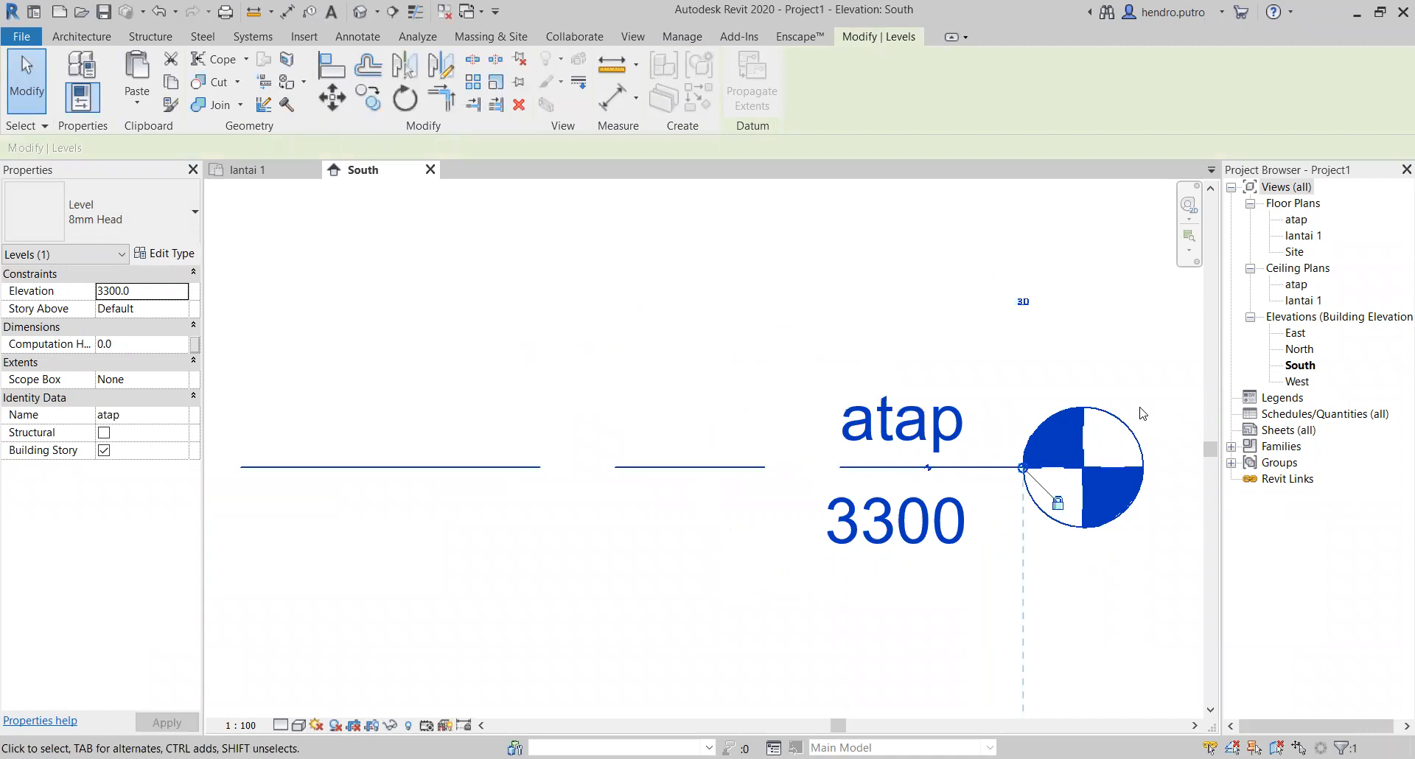
{"action": "scroll", "coordinate": [1083, 450], "scroll_direction": "down", "scroll_amount": 5}
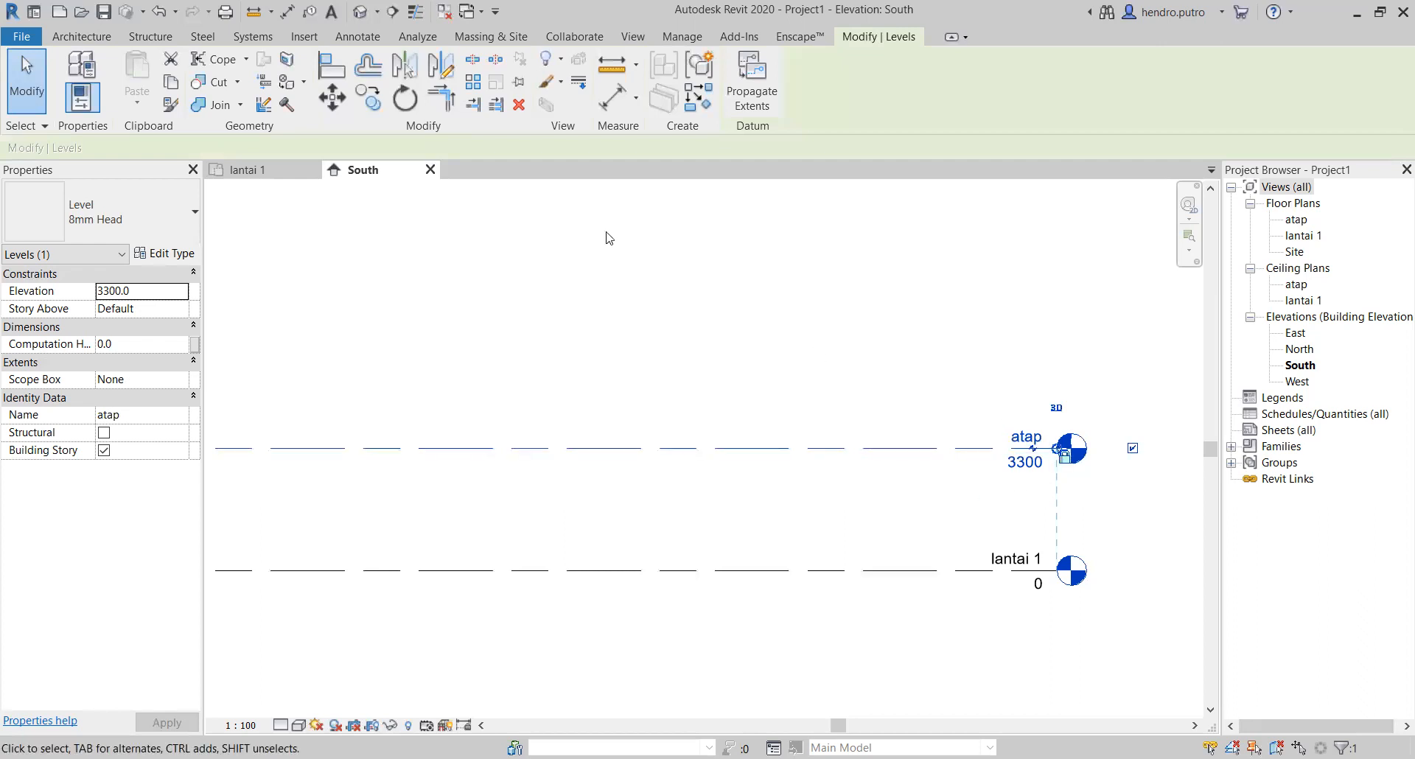
Step: View the lantai 1 ceiling plan, return to the South elevation, and examine the atap and lantai 1 levels
{"action": "scroll", "coordinate": [605, 233], "scroll_direction": "down", "scroll_amount": 1}
{"action": "middle_click_drag", "start_coordinate": [605, 232], "coordinate": [401, 186]}
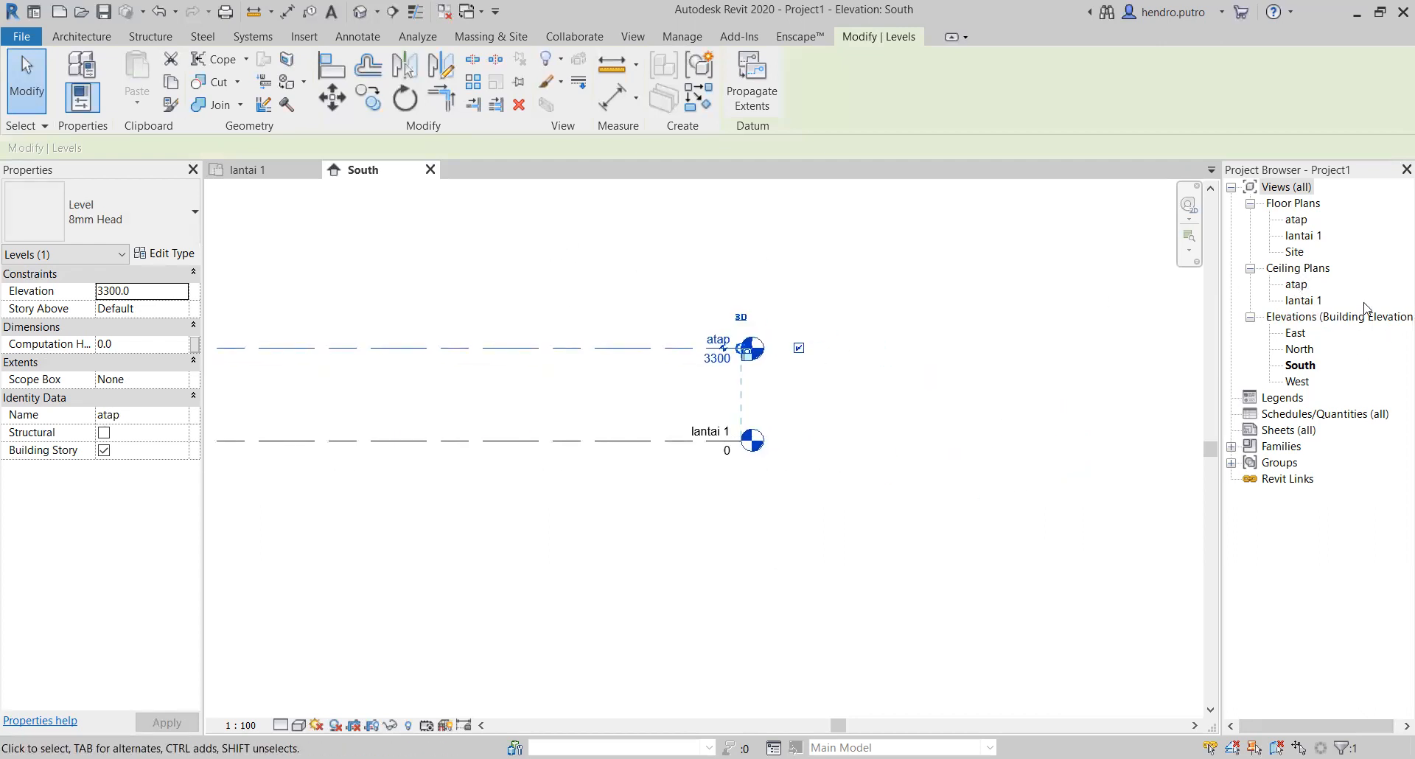
{"action": "left_click", "coordinate": [1303, 287]}
{"action": "double_click", "coordinate": [1303, 292]}
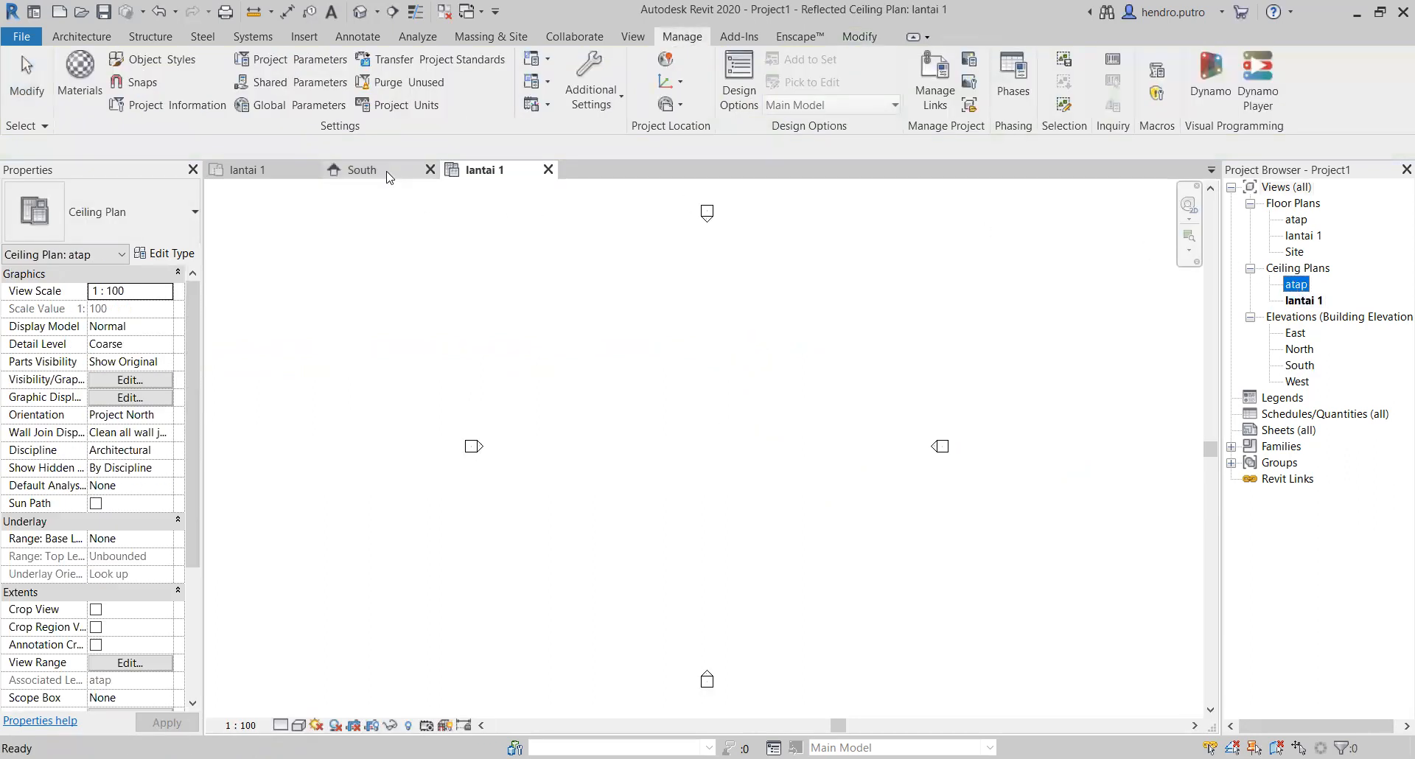
{"action": "left_click", "coordinate": [348, 167]}
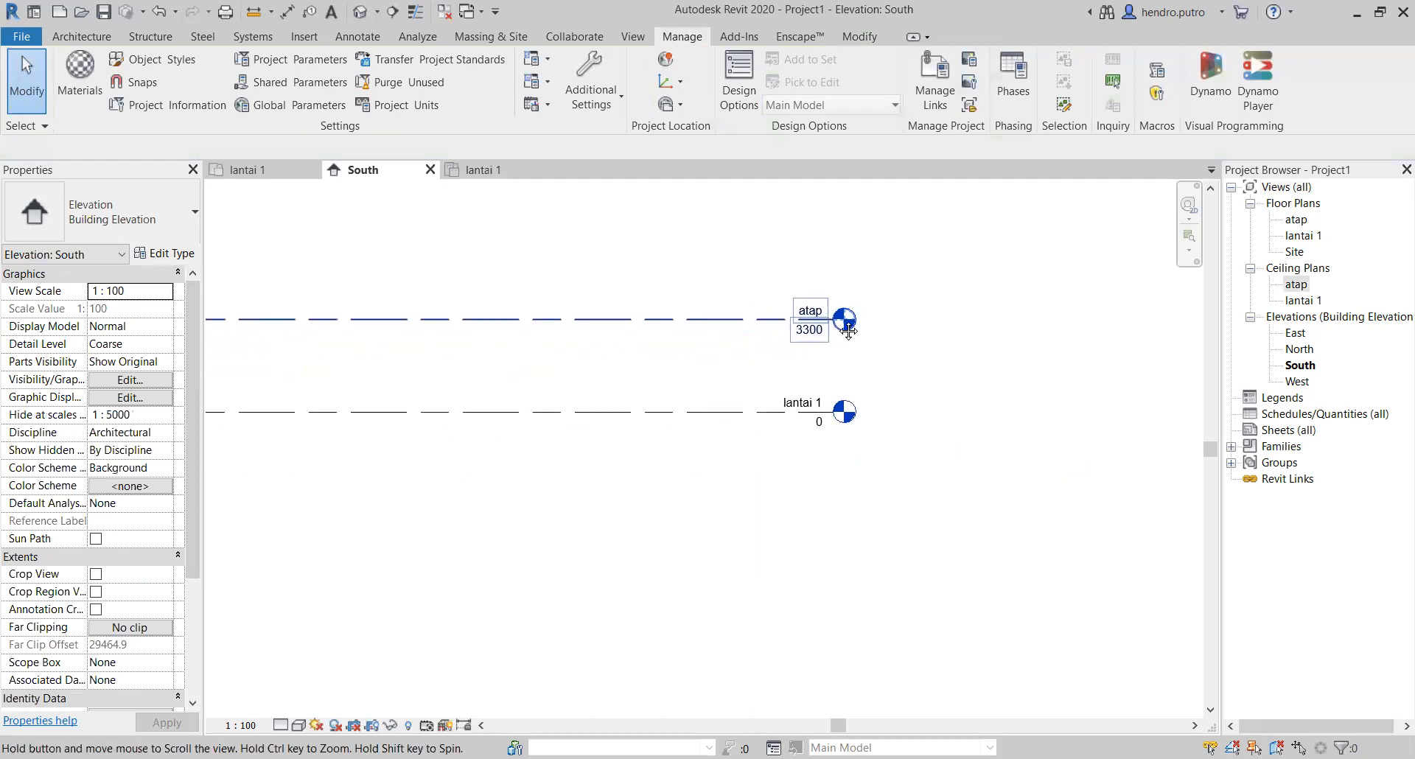
{"action": "scroll", "coordinate": [746, 332], "scroll_direction": "up", "scroll_amount": 2}
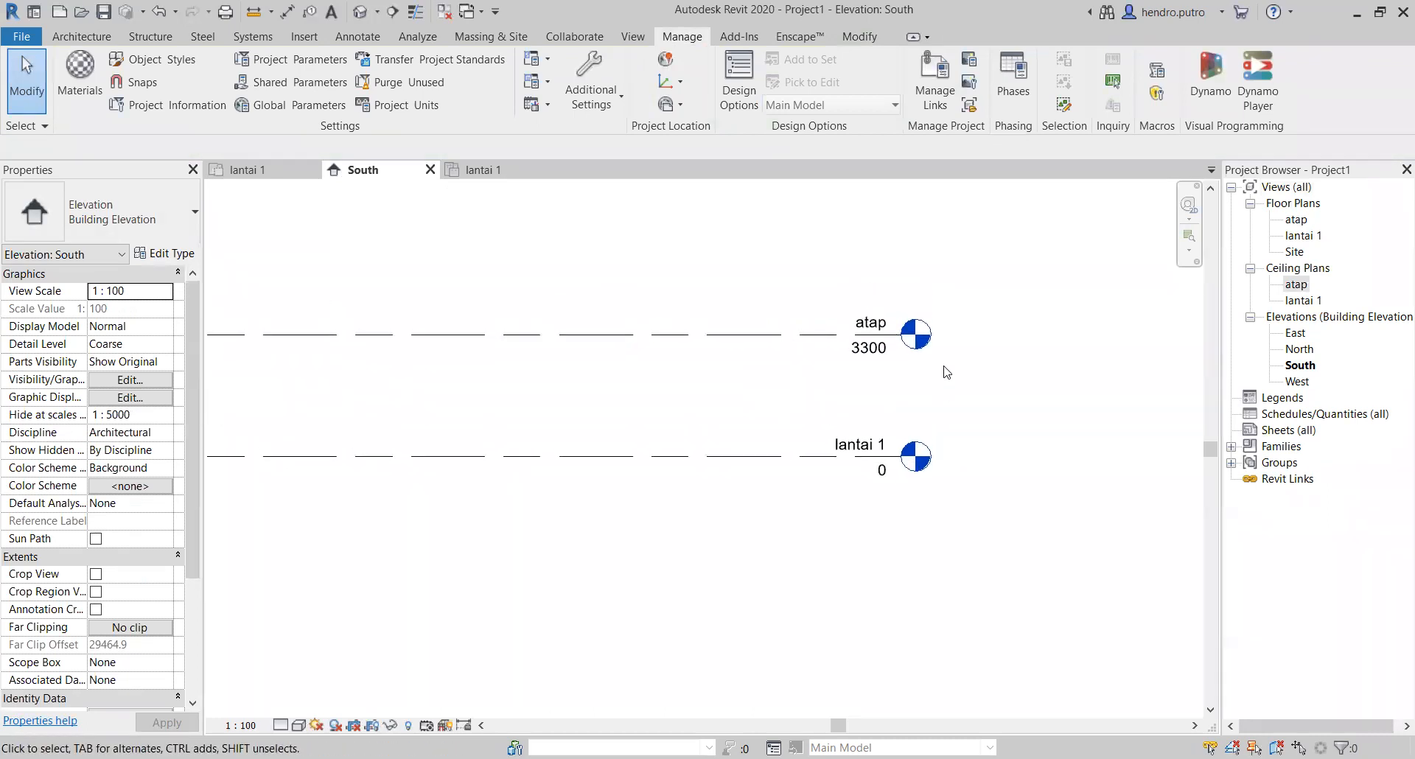
{"action": "left_click", "coordinate": [728, 456]}
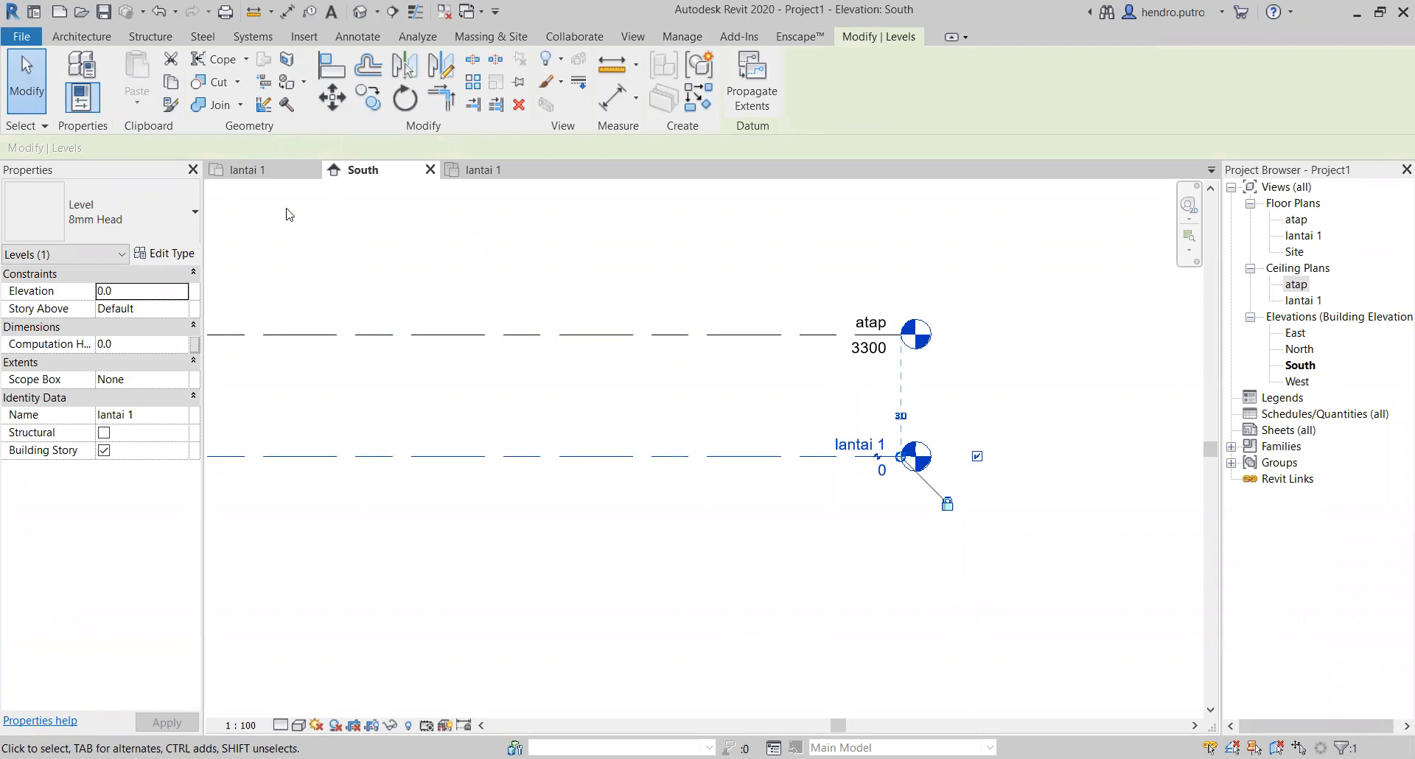
Step: Switch to the lantai 1 floor plan and start the architectural Wall tool
{"action": "left_click", "coordinate": [273, 180]}
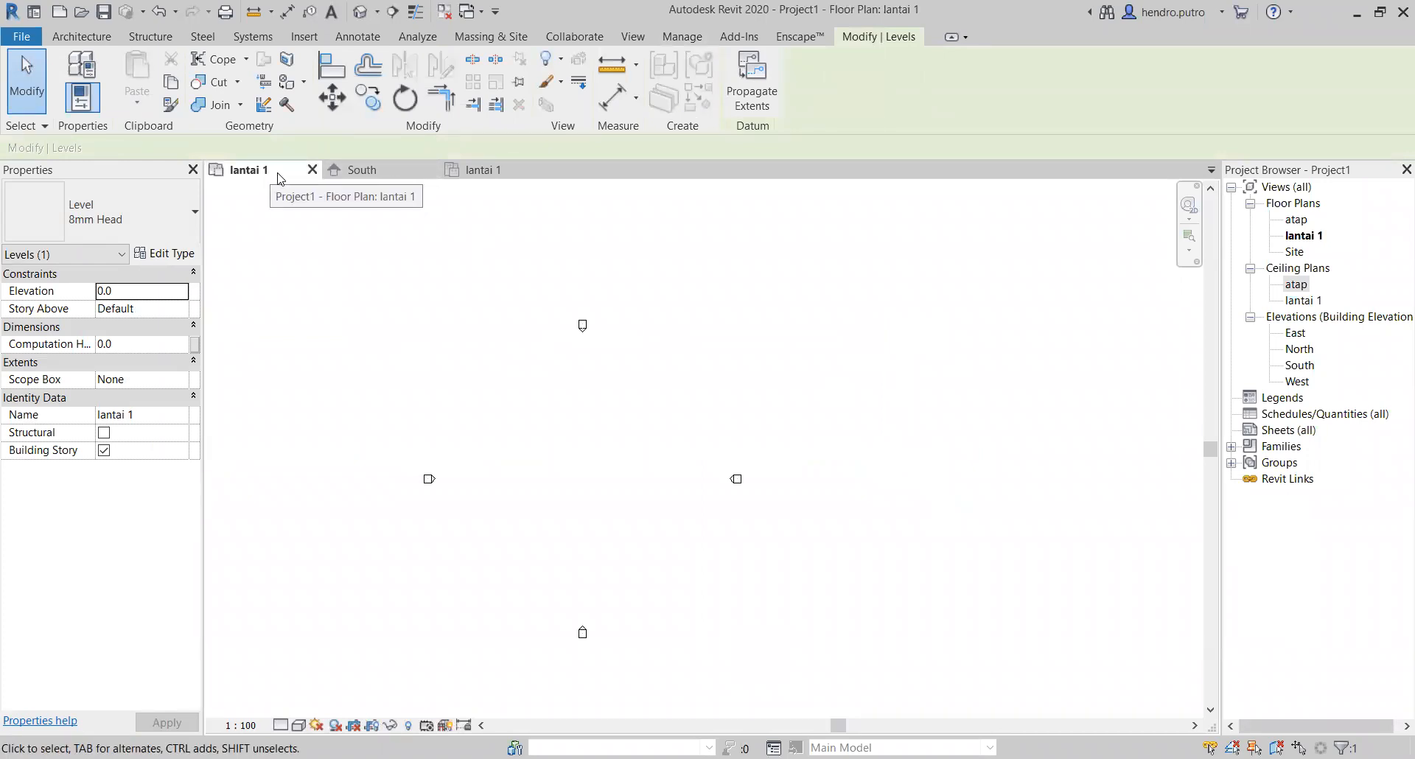
{"action": "scroll", "coordinate": [555, 464], "scroll_direction": "up", "scroll_amount": 2}
{"action": "scroll", "coordinate": [597, 507], "scroll_direction": "down", "scroll_amount": 1}
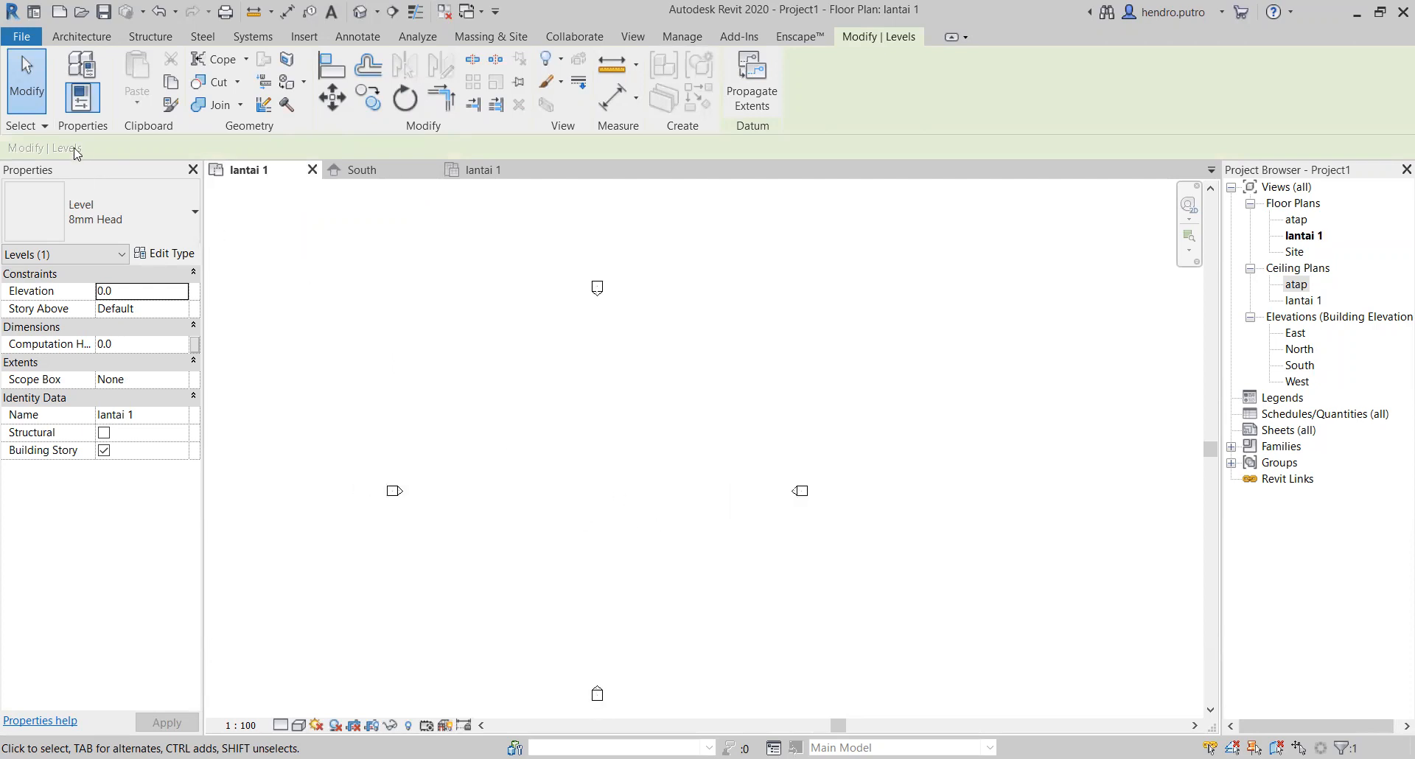
{"action": "left_click", "coordinate": [83, 37]}
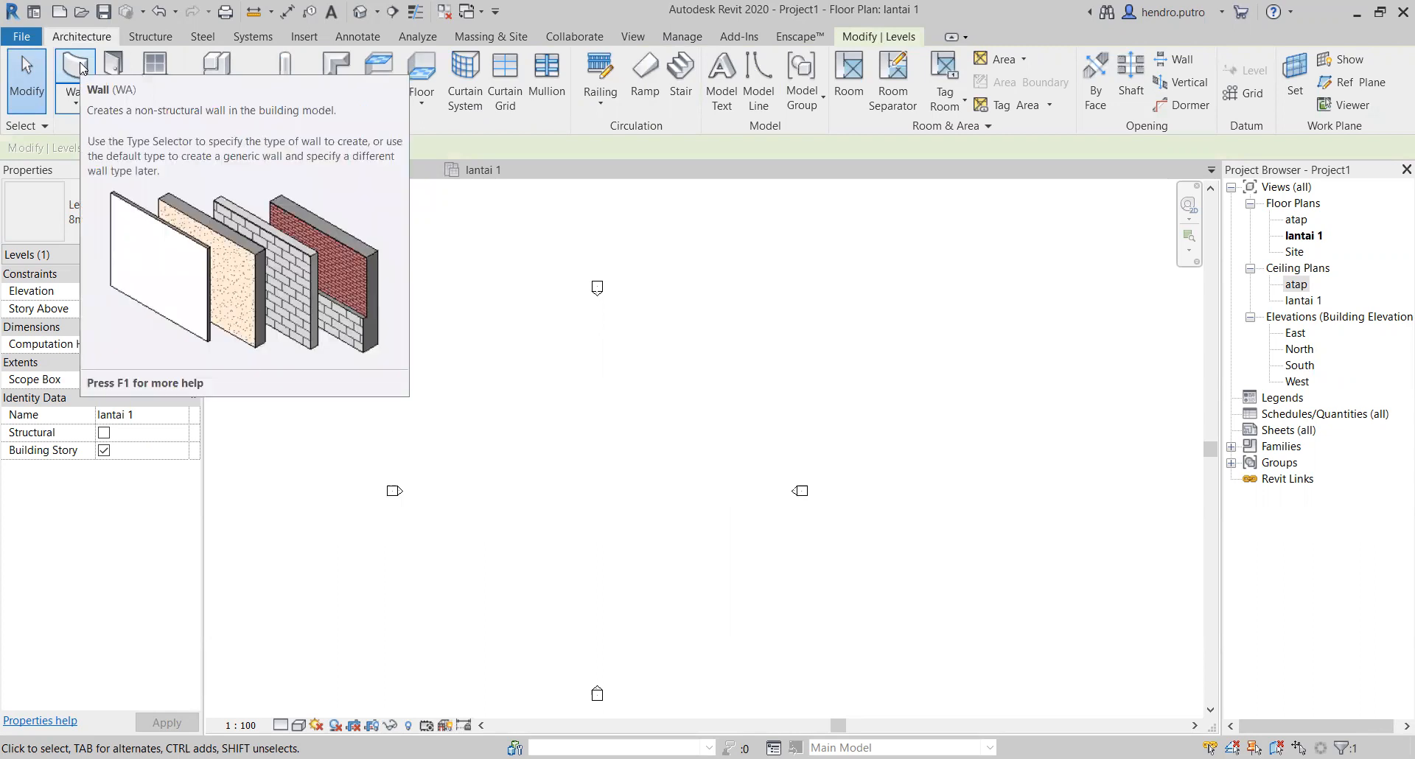
{"action": "left_click", "coordinate": [83, 68]}
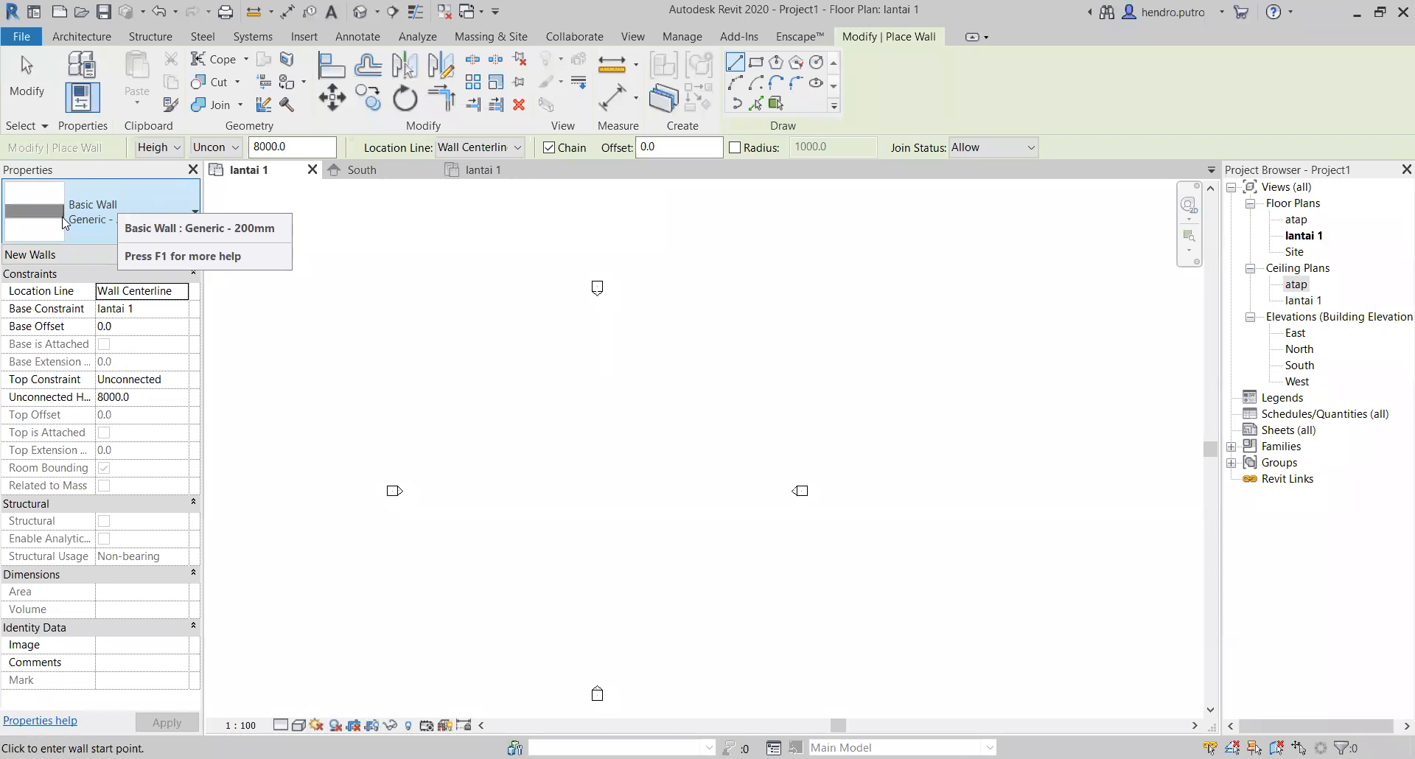
Step: Look through the available Basic Wall types, keeping Generic - 200mm as the current type
{"action": "left_click", "coordinate": [197, 212]}
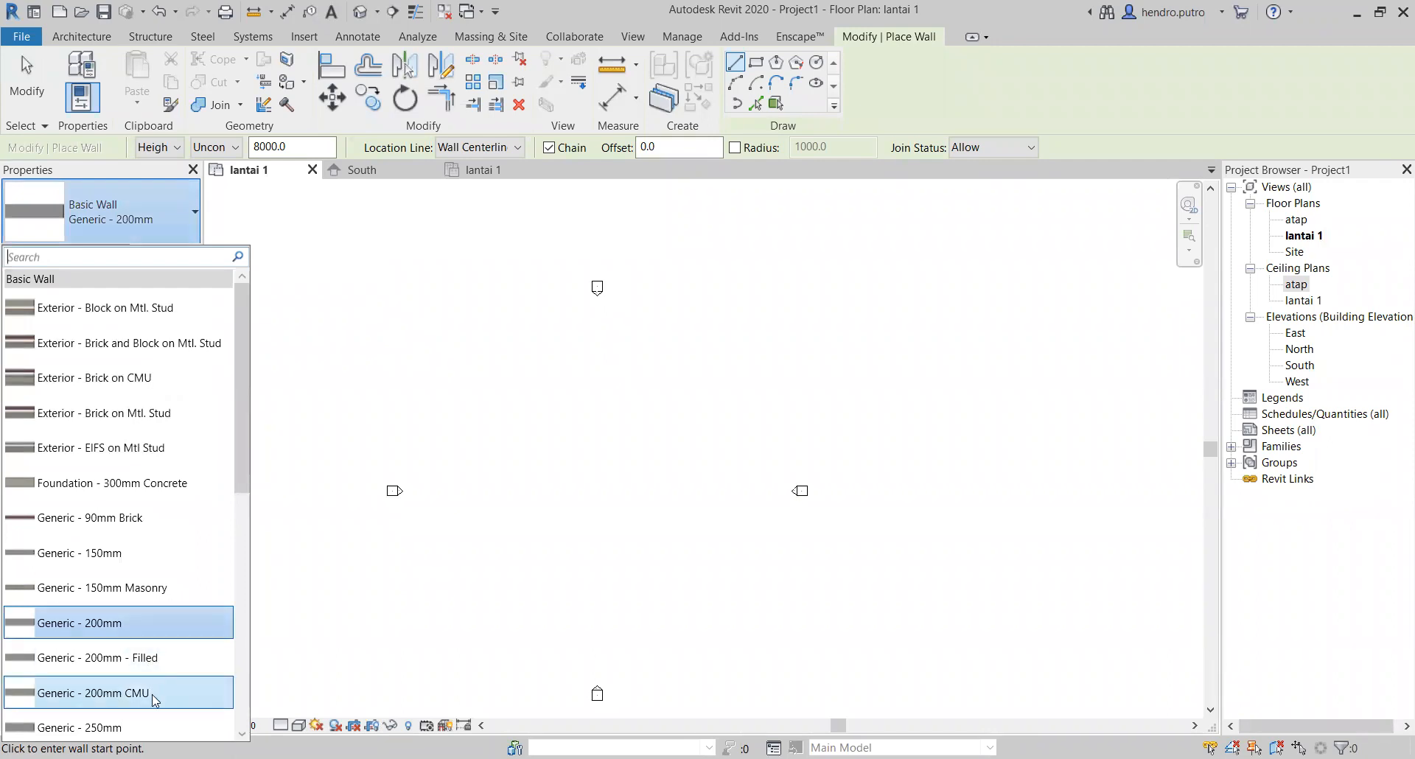
{"action": "scroll", "coordinate": [154, 685], "scroll_direction": "down", "scroll_amount": 1}
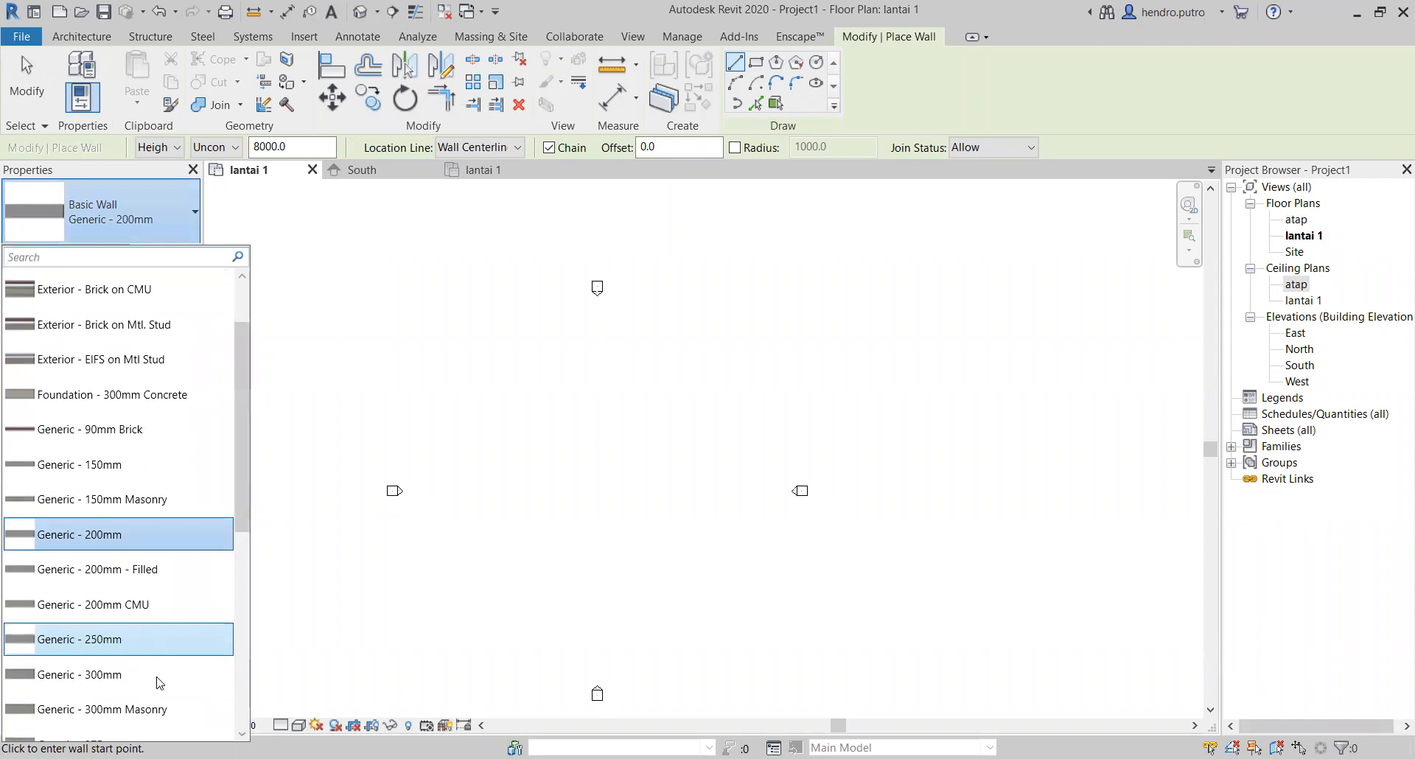
{"action": "mouse_move", "coordinate": [157, 681]}
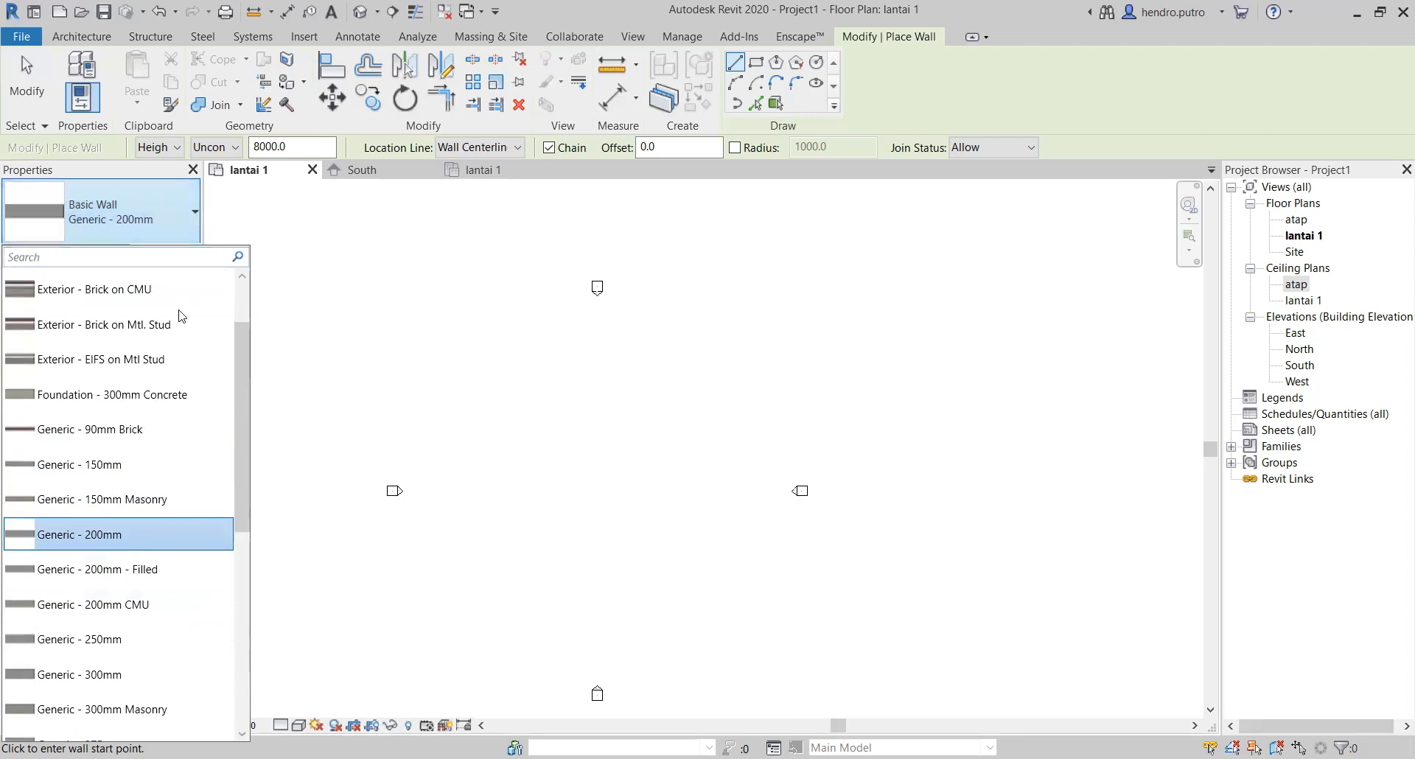
{"action": "mouse_move", "coordinate": [154, 469]}
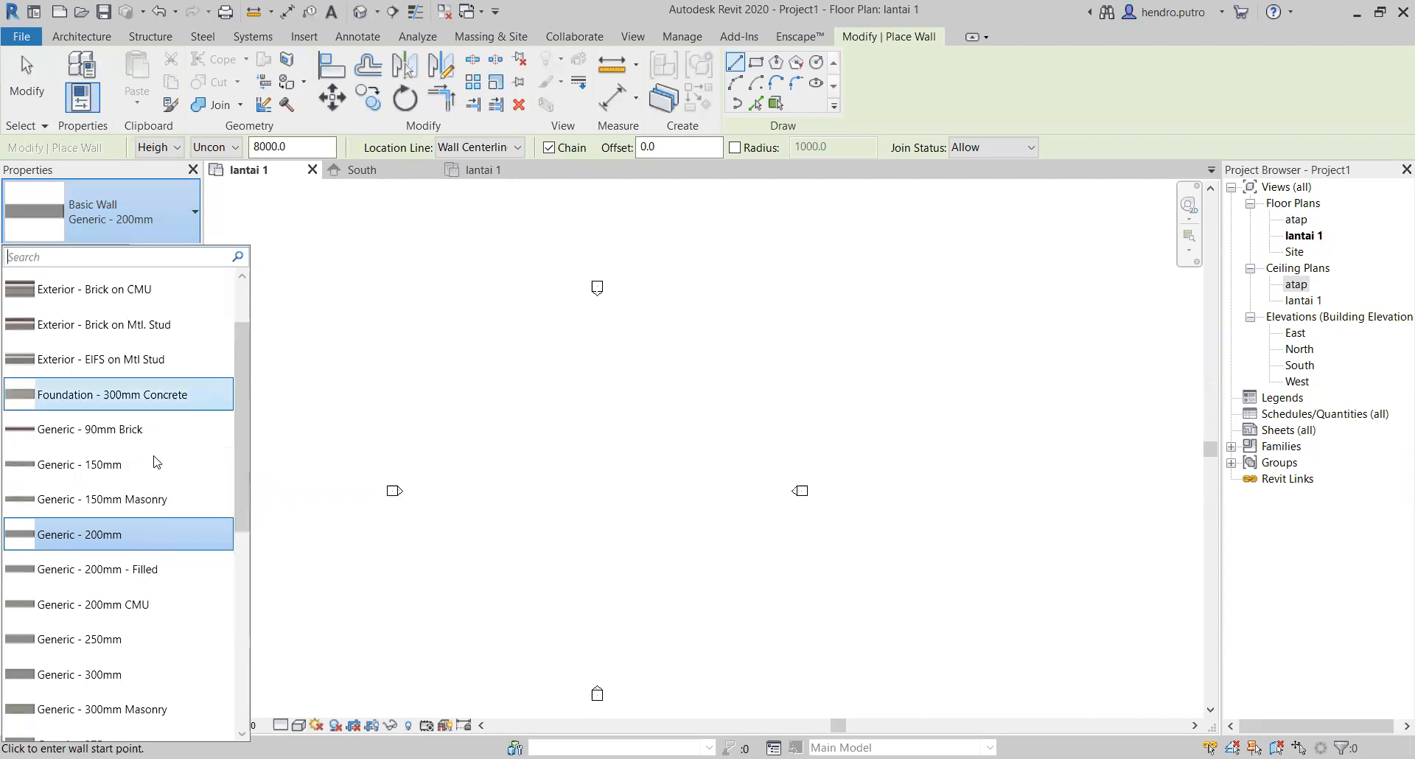
{"action": "scroll", "coordinate": [174, 572], "scroll_direction": "down", "scroll_amount": 5}
{"action": "scroll", "coordinate": [174, 610], "scroll_direction": "up", "scroll_amount": 7}
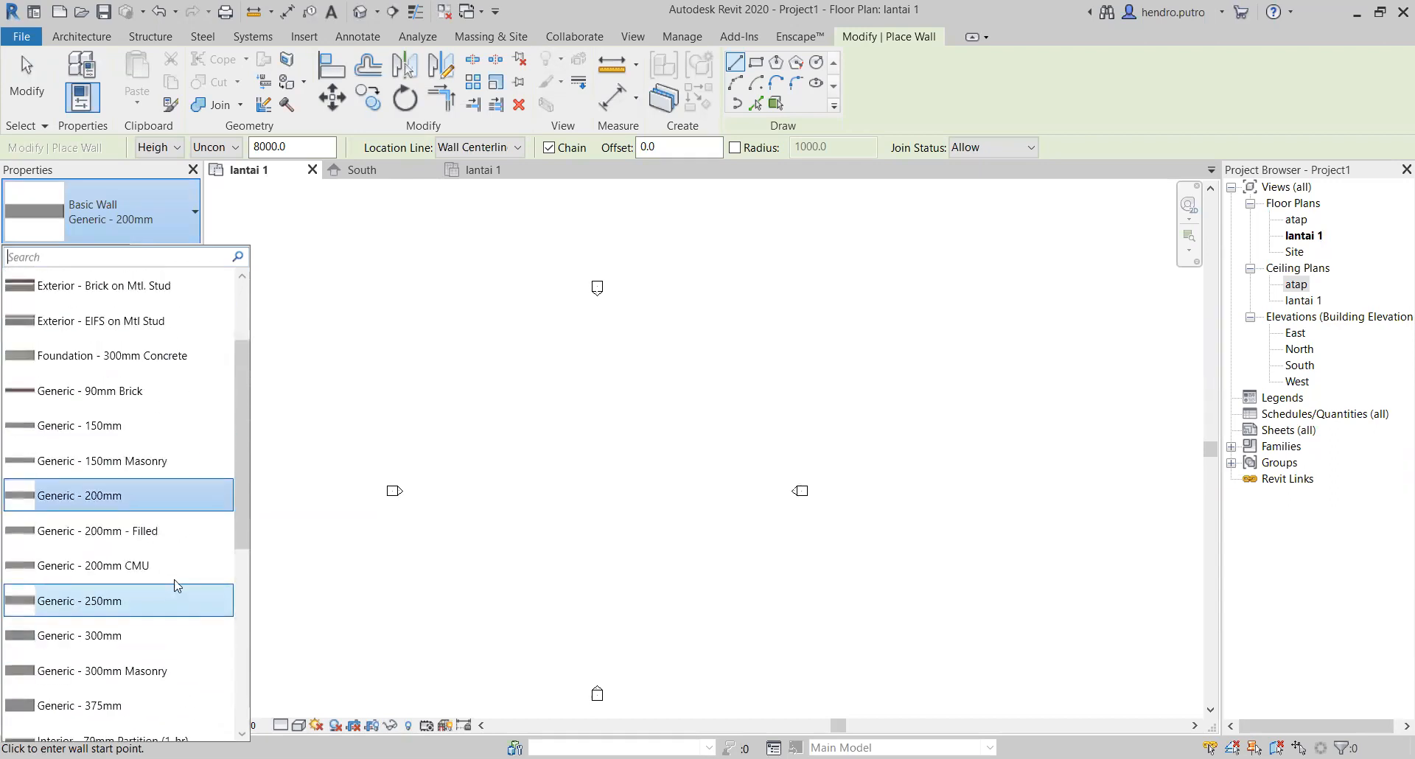
{"action": "left_click", "coordinate": [196, 209]}
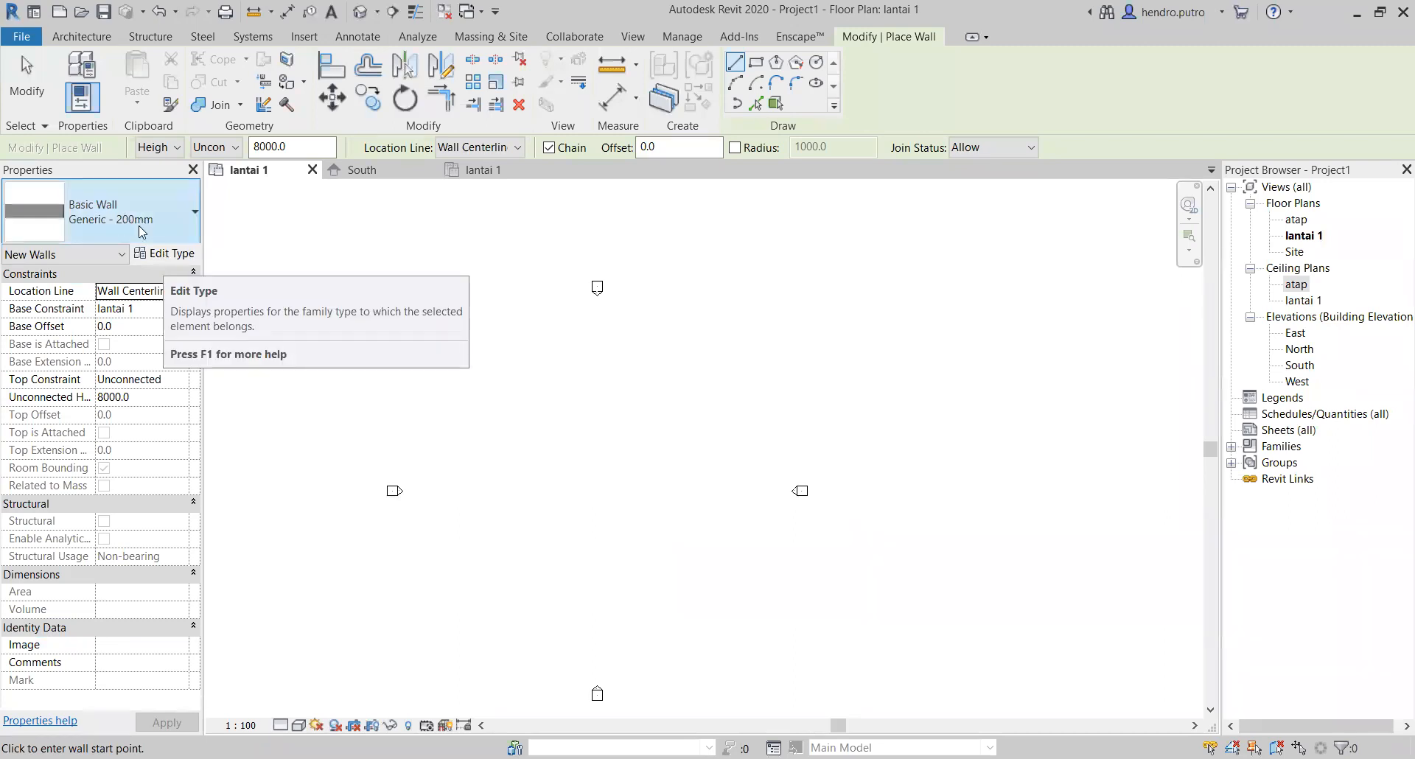
Step: Duplicate the Generic - 200mm wall type under the name "dinding 150mm"
{"action": "left_click", "coordinate": [170, 256]}
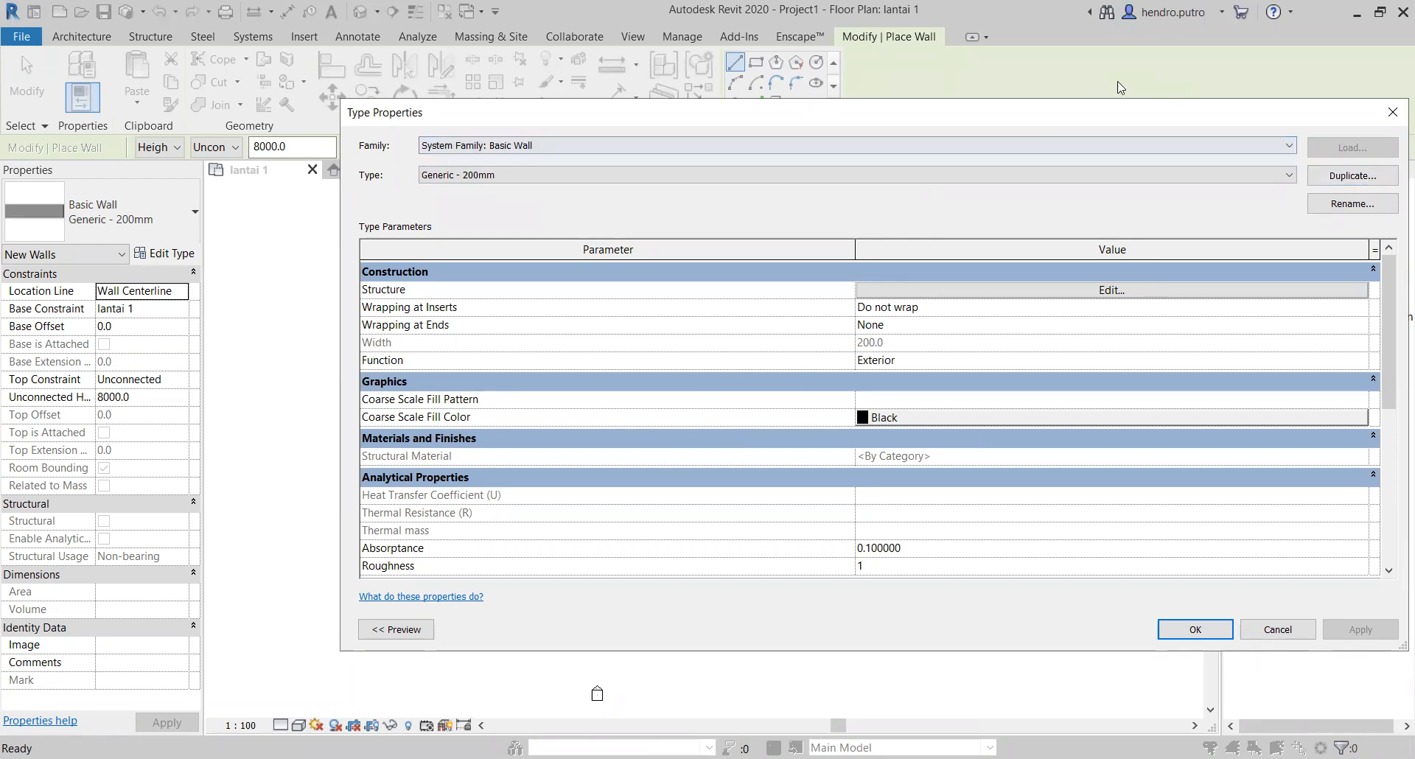
{"action": "left_click_drag", "start_coordinate": [778, 120], "coordinate": [643, 124]}
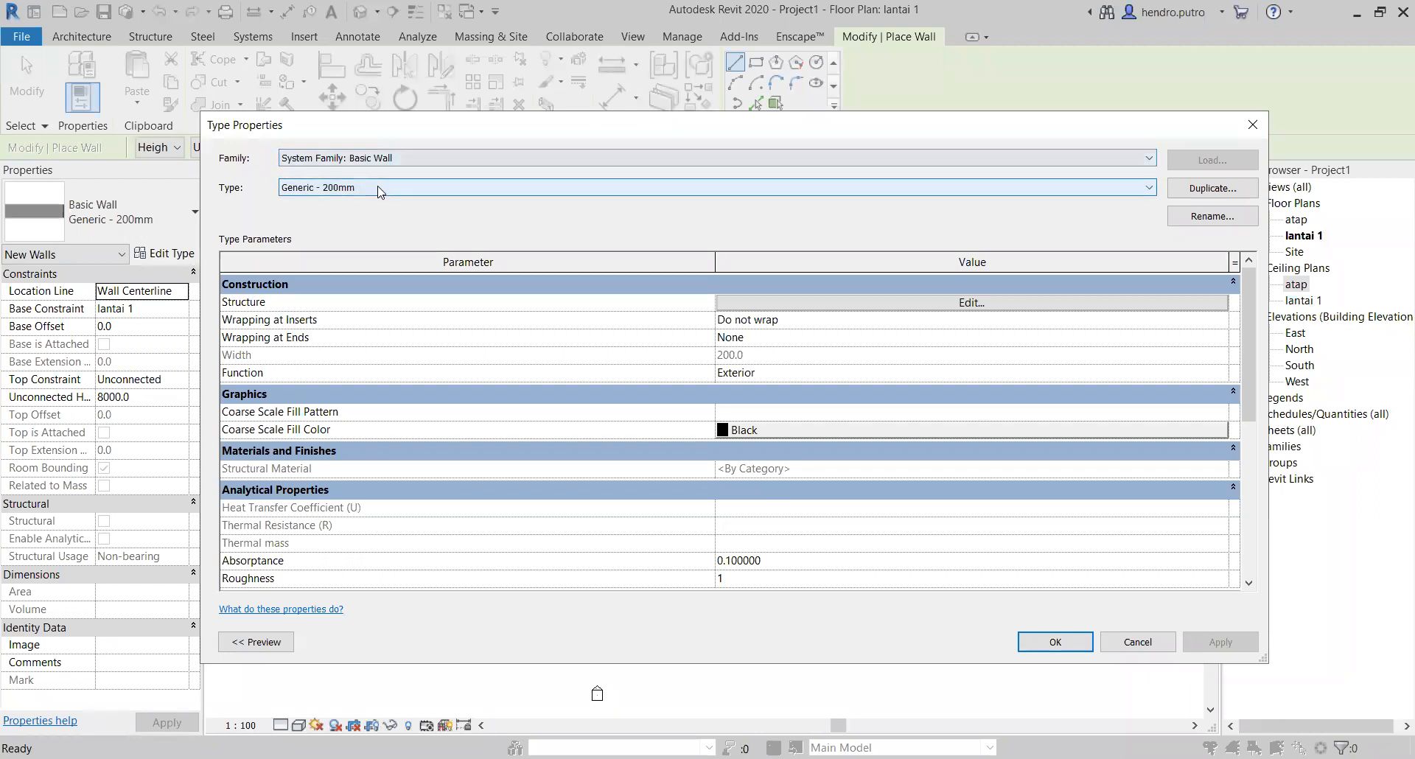
{"action": "left_click", "coordinate": [1191, 189]}
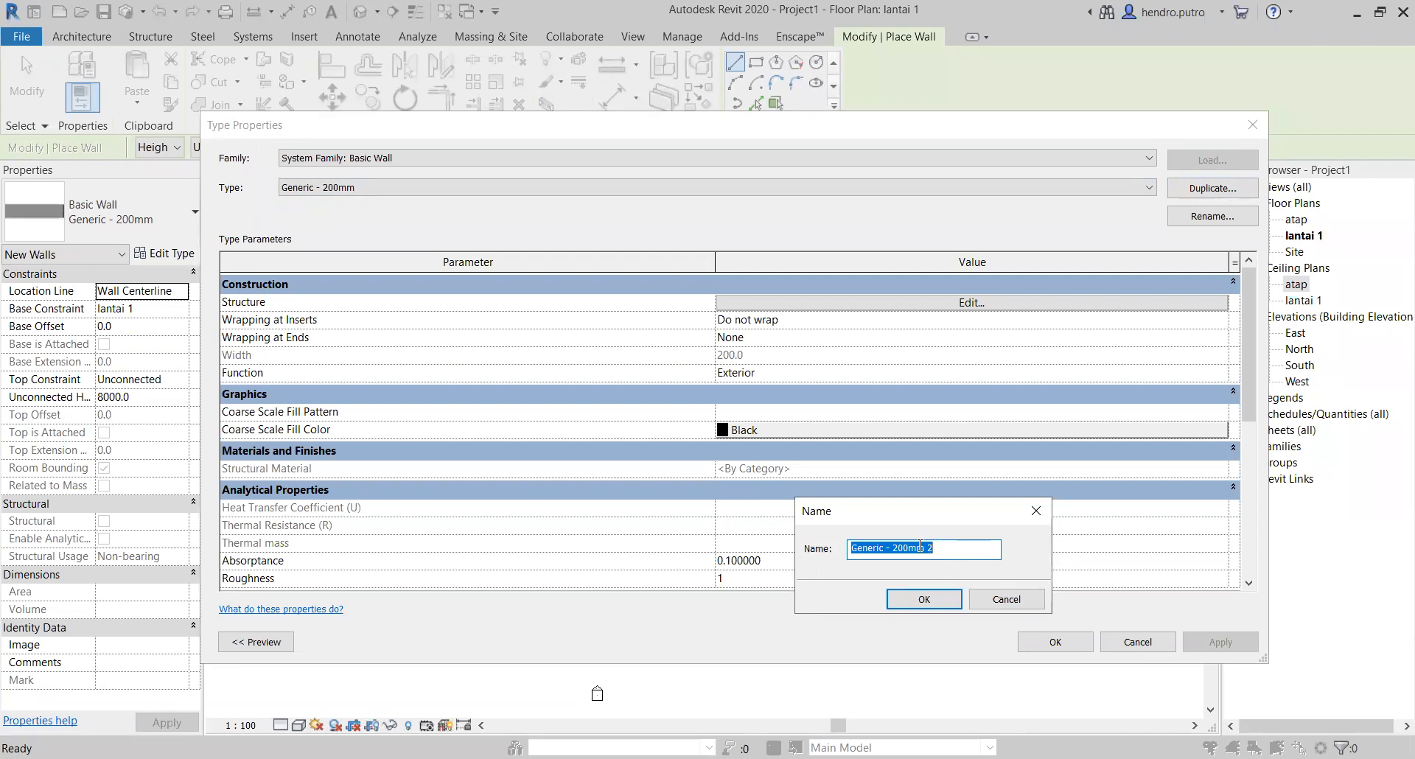
{"action": "type", "text": "dinding 150mm"}
{"action": "left_click", "coordinate": [915, 599]}
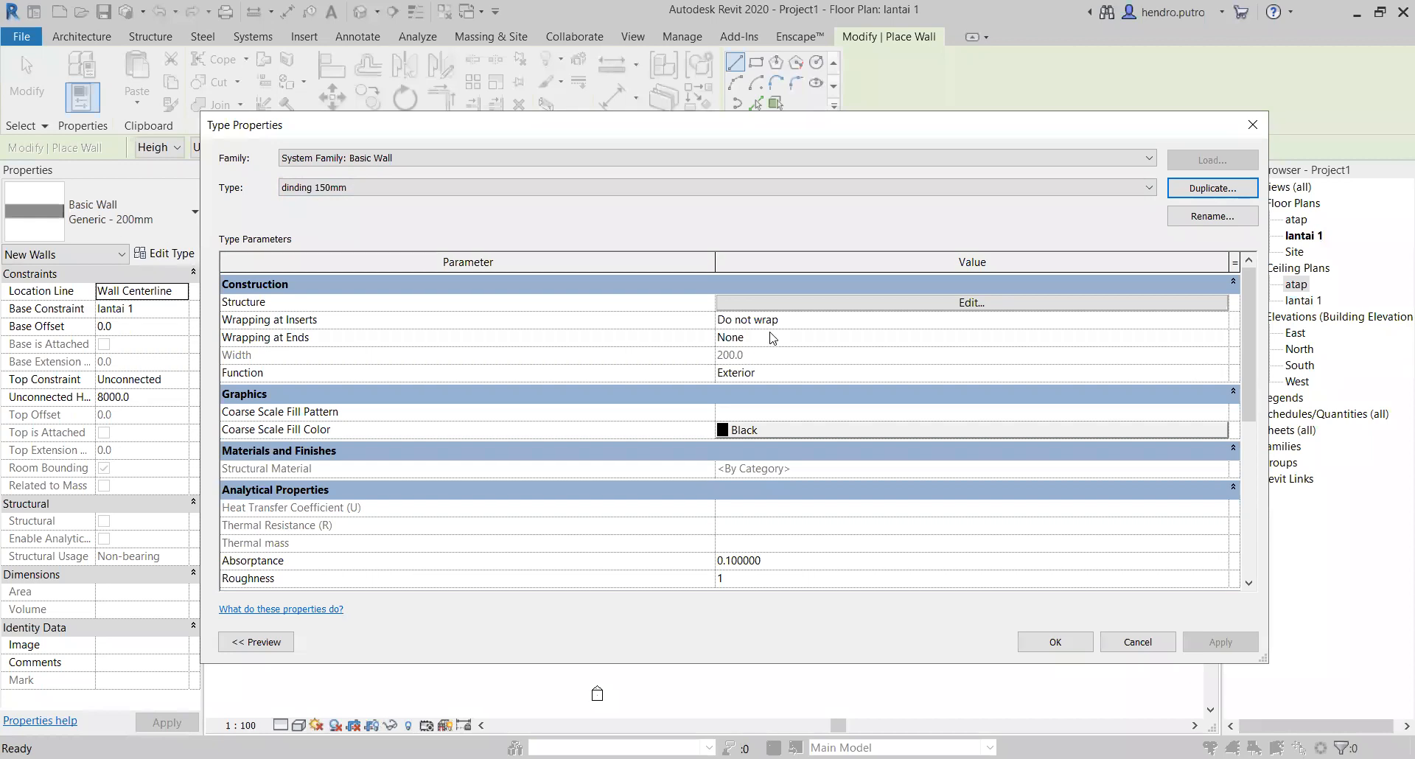
Step: Edit the dinding 150mm wall structure with its preview shown, and set the Structure [1] layer thickness to 120 mm
{"action": "left_click", "coordinate": [818, 307]}
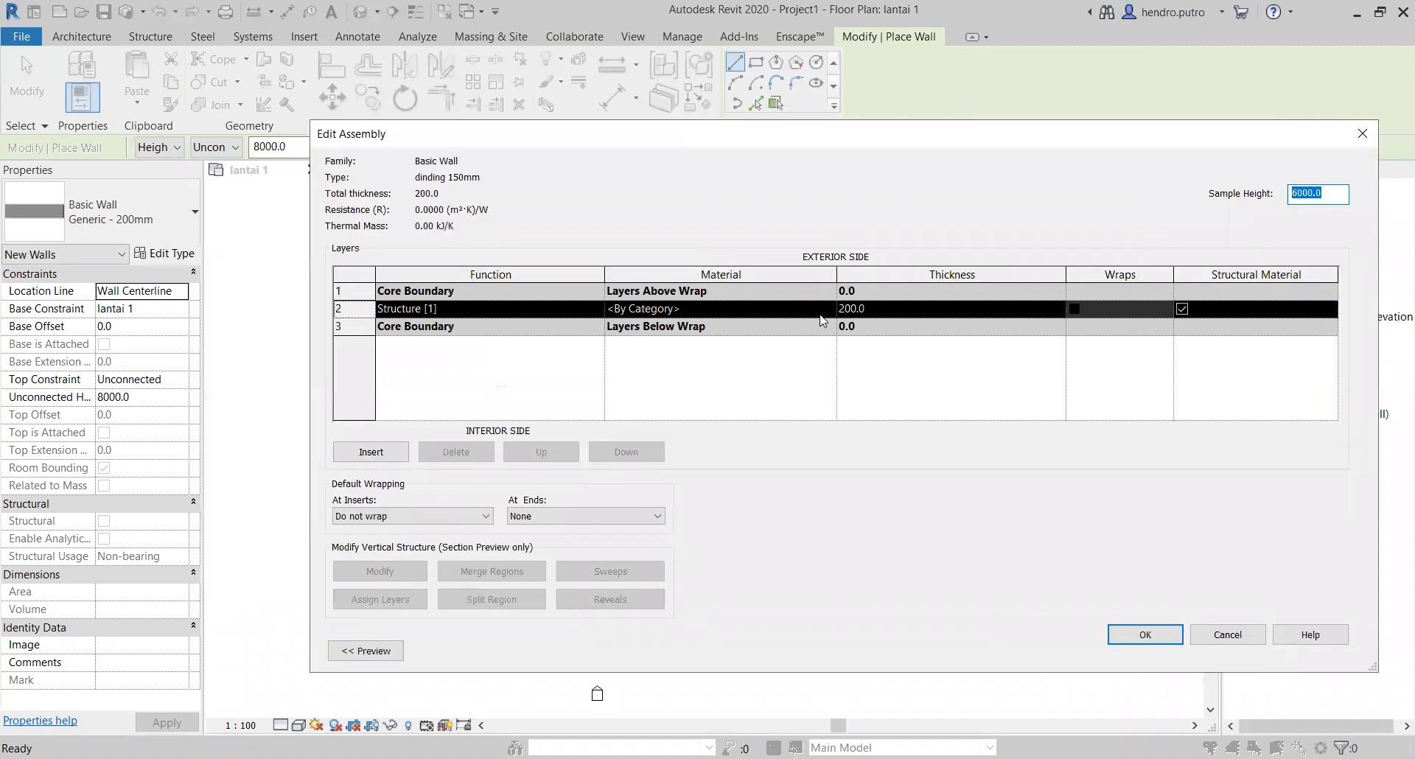
{"action": "left_click", "coordinate": [364, 663]}
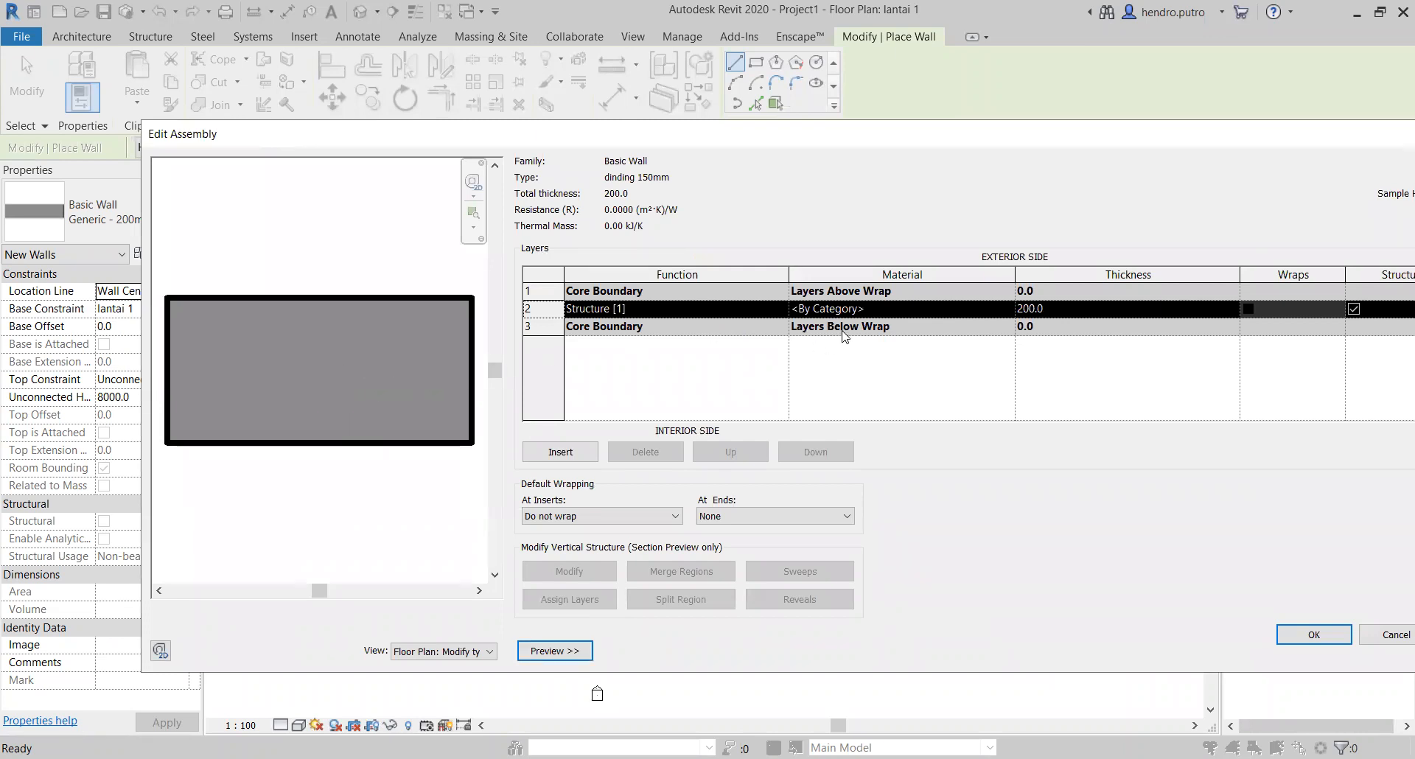
{"action": "left_click", "coordinate": [1054, 309]}
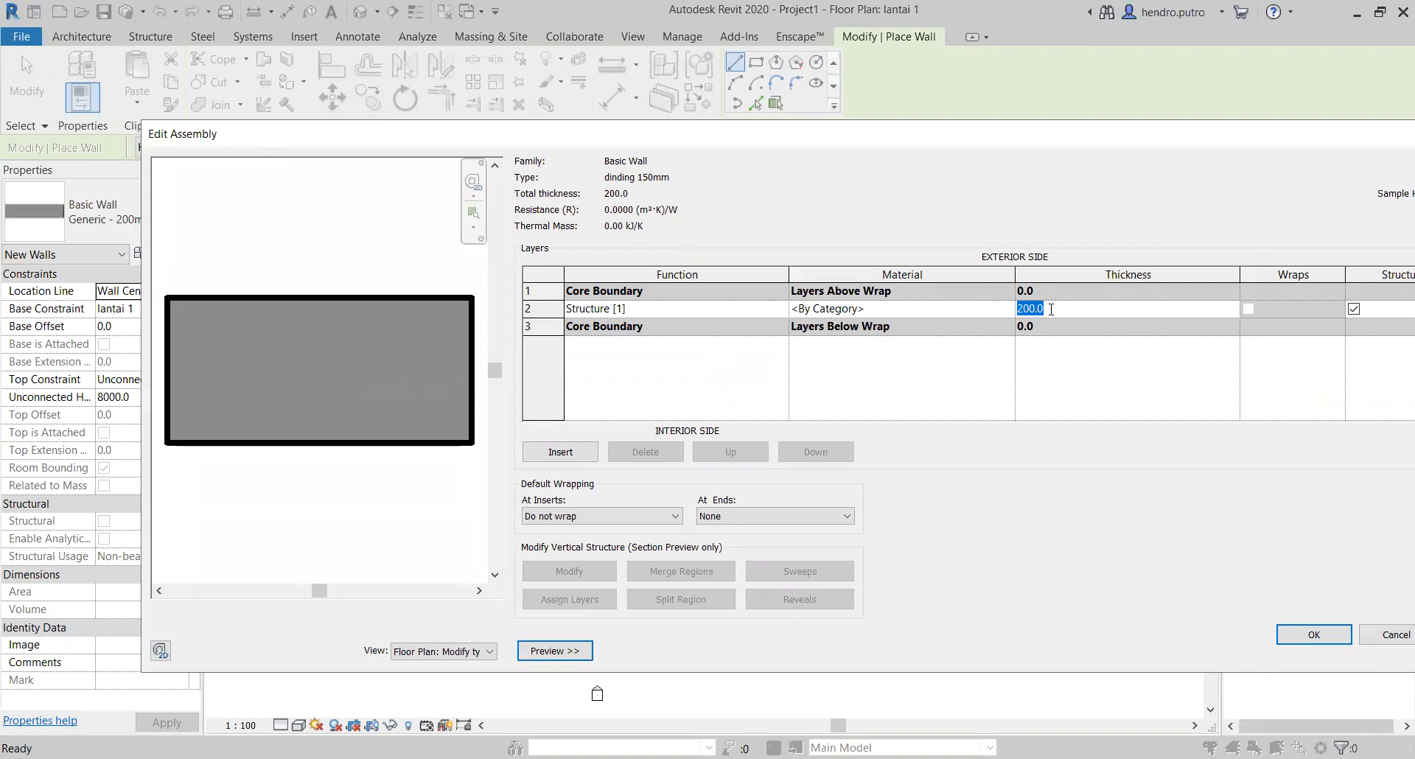
{"action": "type", "text": "120"}
{"action": "key", "text": "BackSpace"}
{"action": "left_click", "coordinate": [815, 367]}
{"action": "left_click", "coordinate": [646, 308]}
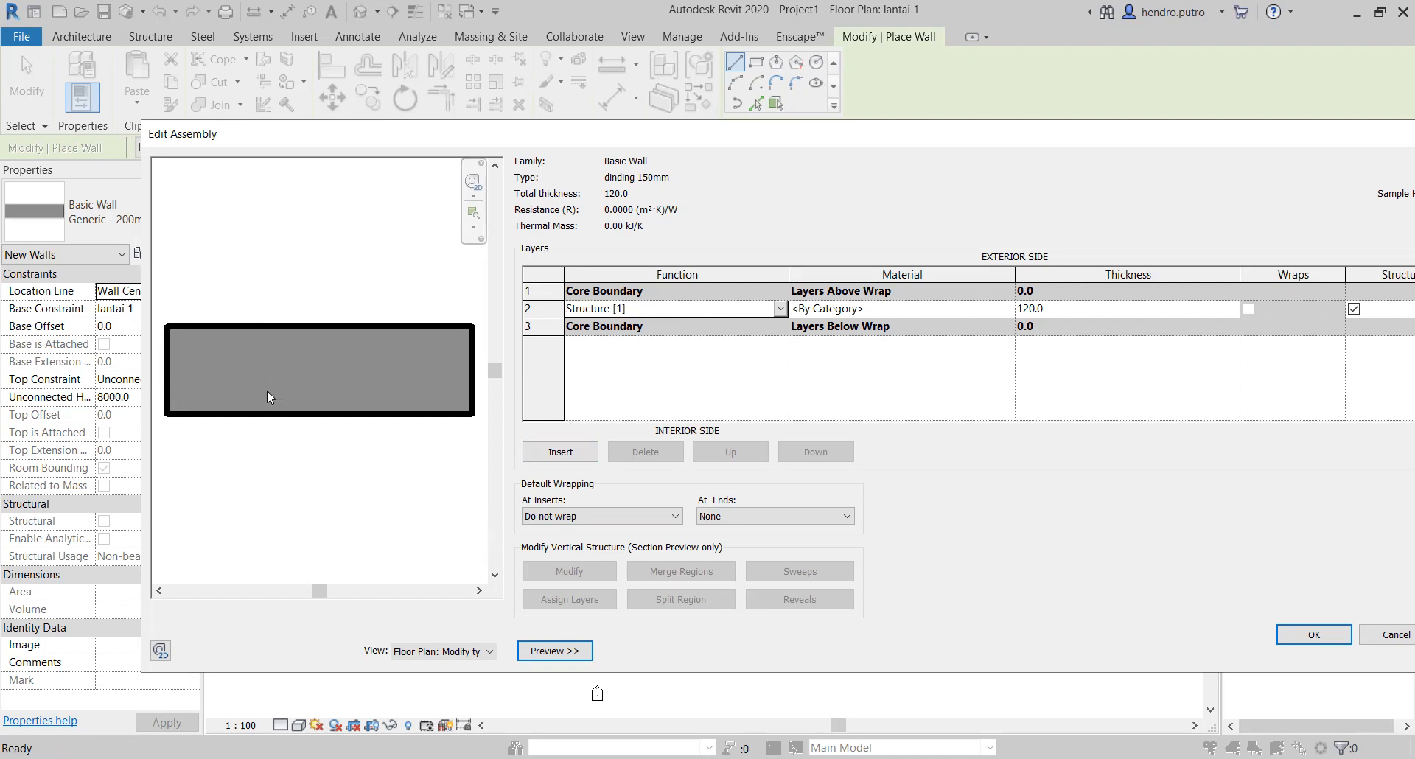
Step: Insert a new layer above the Structure [1] layer and set its function to Finish 1 [4]
{"action": "left_click", "coordinate": [573, 451]}
{"action": "left_click", "coordinate": [667, 308]}
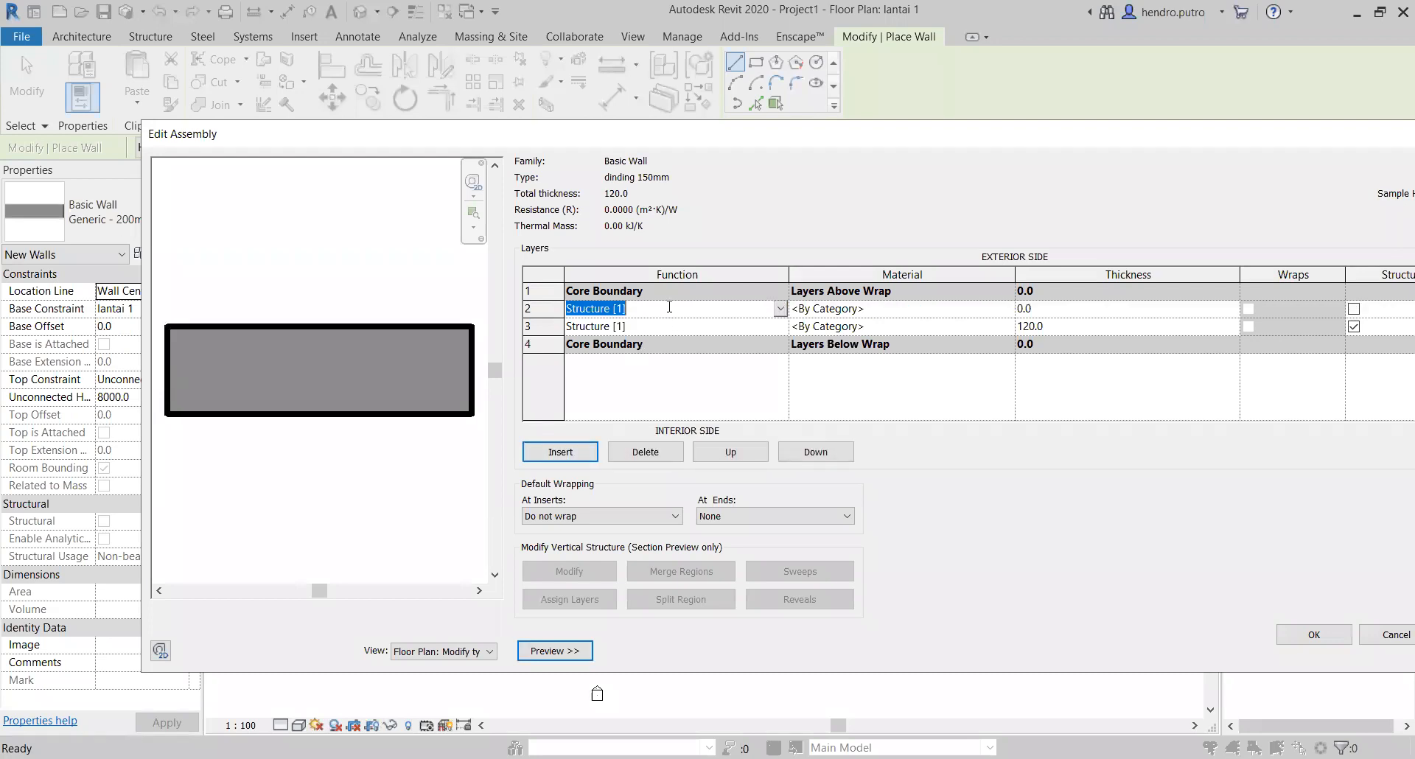
{"action": "left_click", "coordinate": [780, 309]}
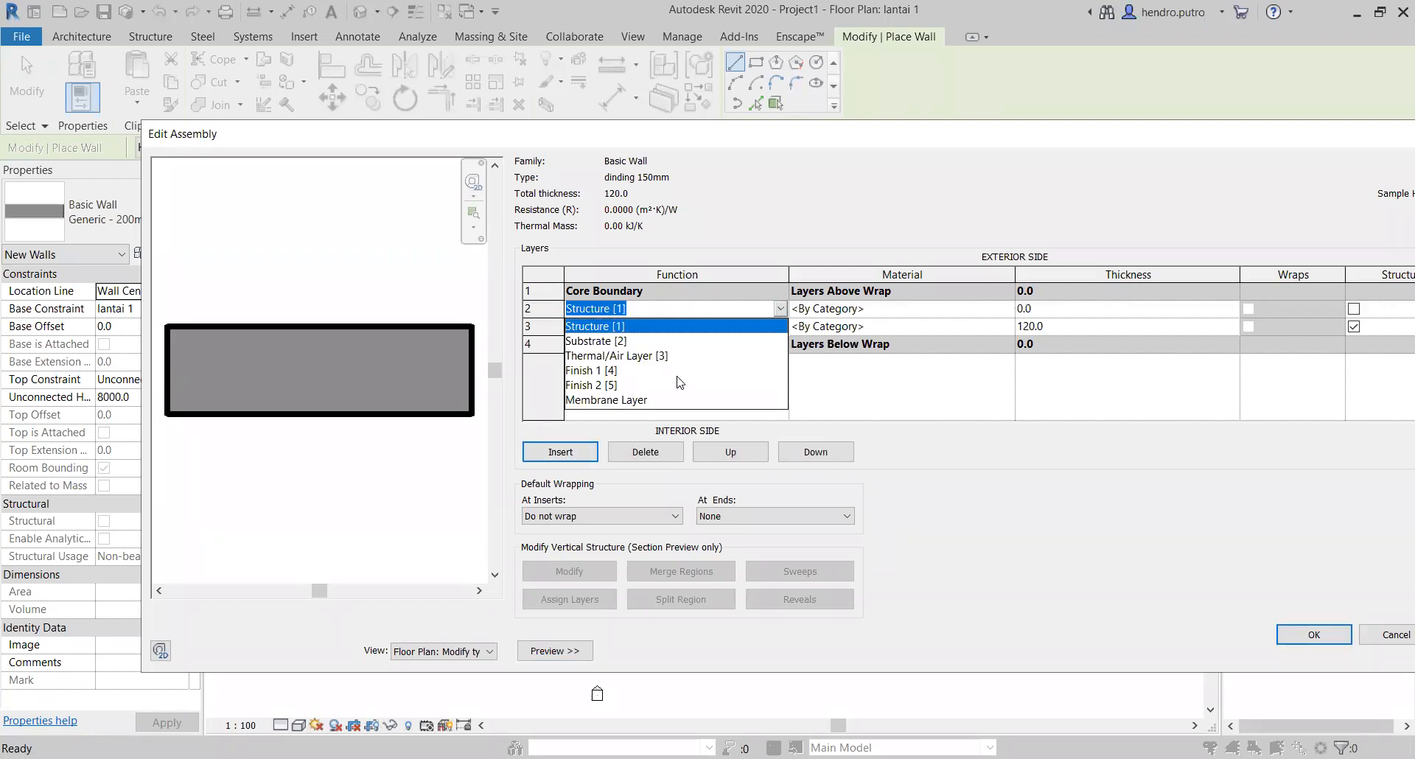
{"action": "left_click", "coordinate": [598, 371]}
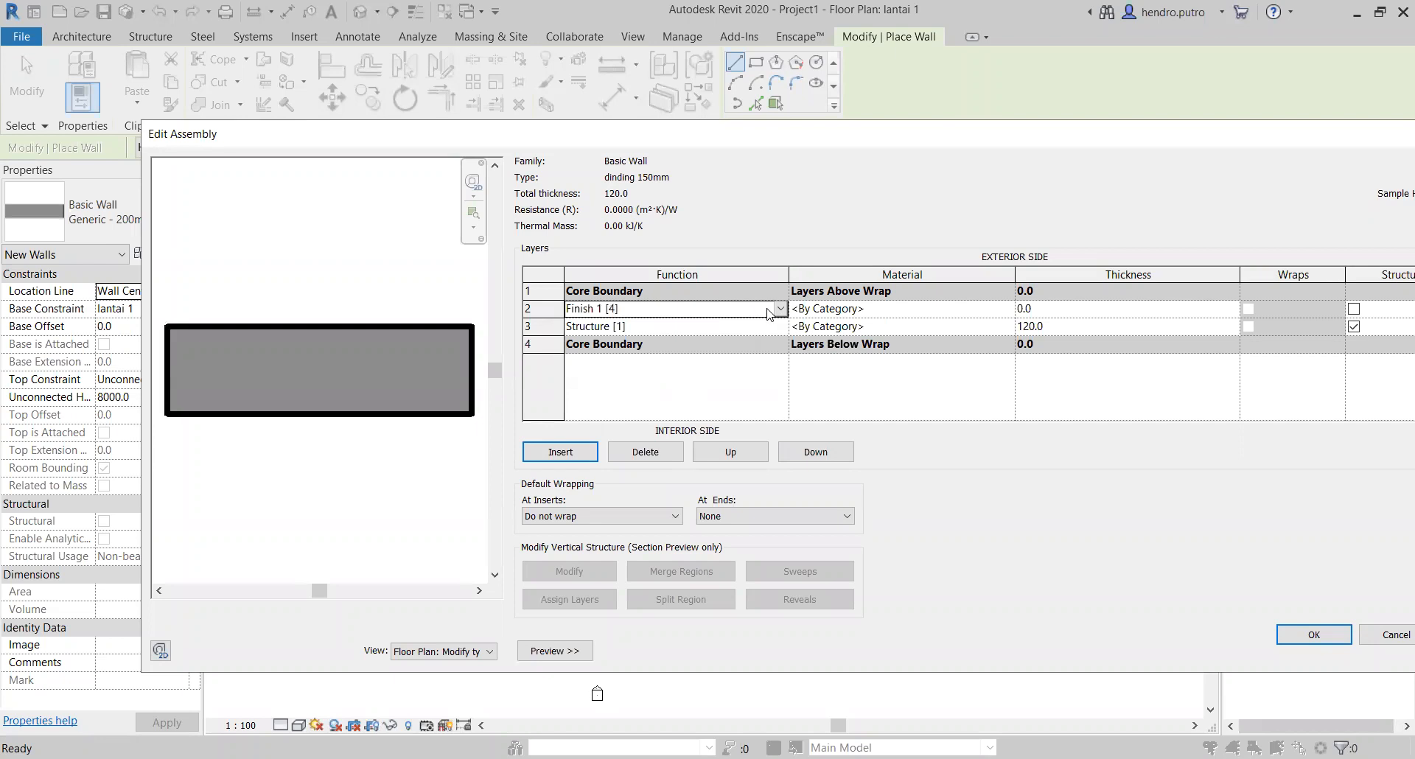
Step: Move the Finish 1 [4] layer outside the exterior core boundary and add a second Finish 1 [4] layer outside the interior core boundary
{"action": "left_click", "coordinate": [718, 451]}
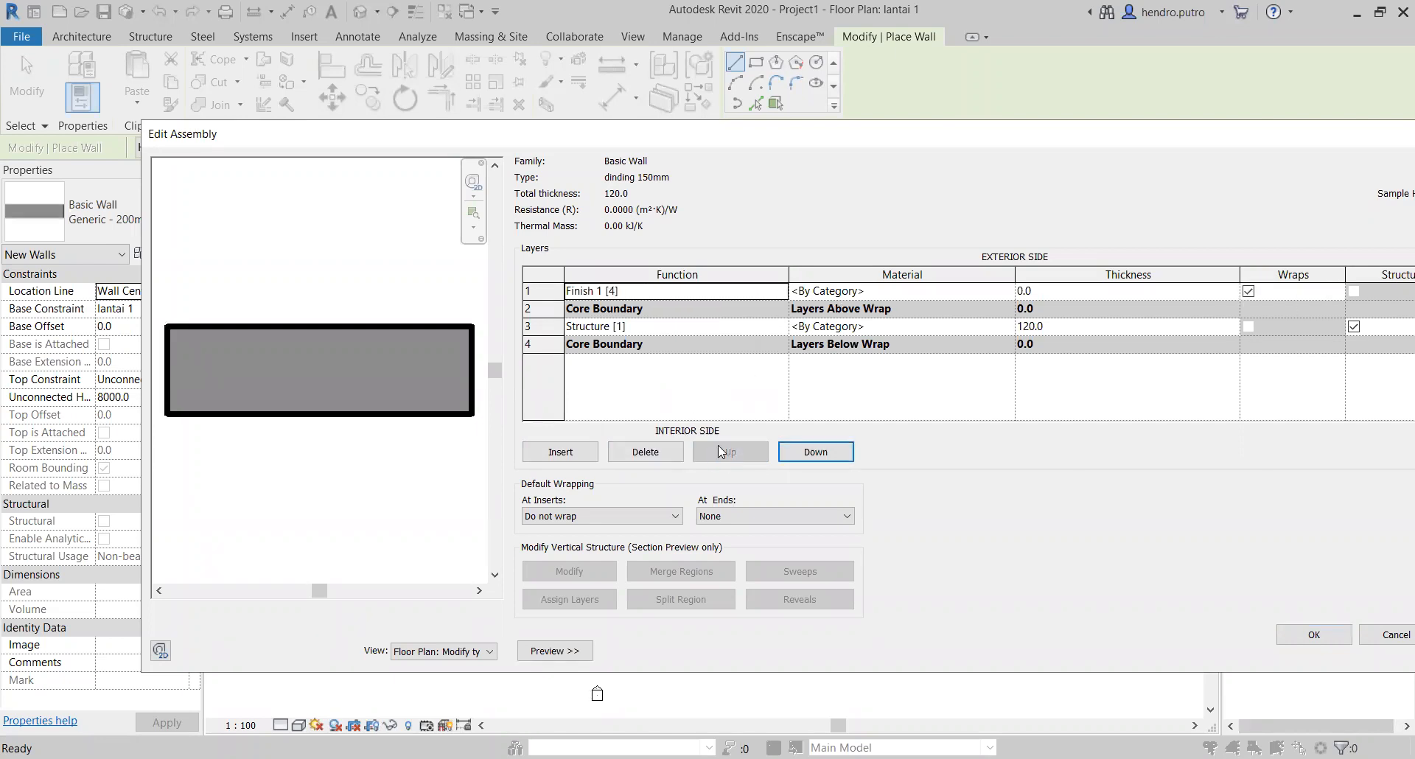
{"action": "left_click", "coordinate": [558, 451]}
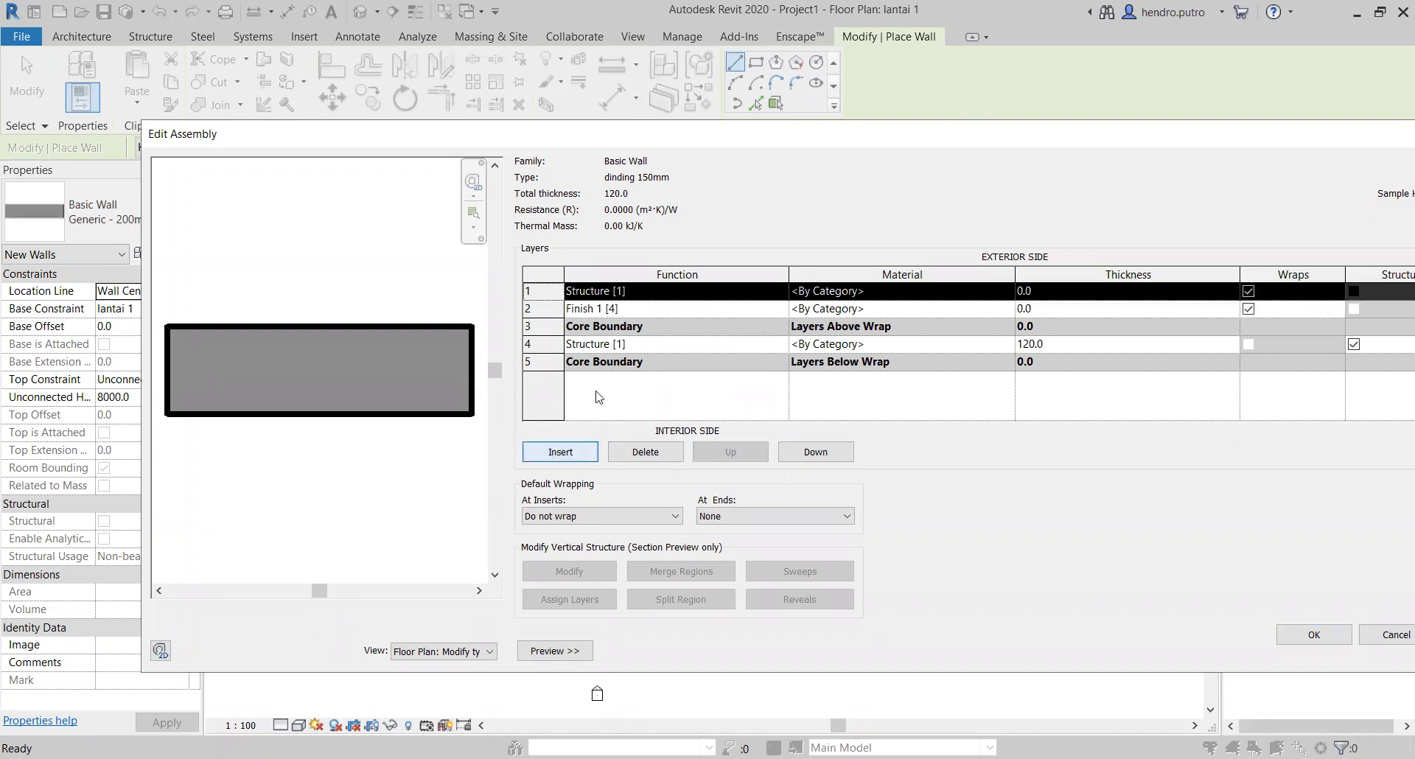
{"action": "left_click", "coordinate": [807, 458]}
{"action": "left_click", "coordinate": [807, 458]}
{"action": "left_click", "coordinate": [808, 460]}
{"action": "left_click", "coordinate": [809, 460]}
{"action": "left_click", "coordinate": [779, 361]}
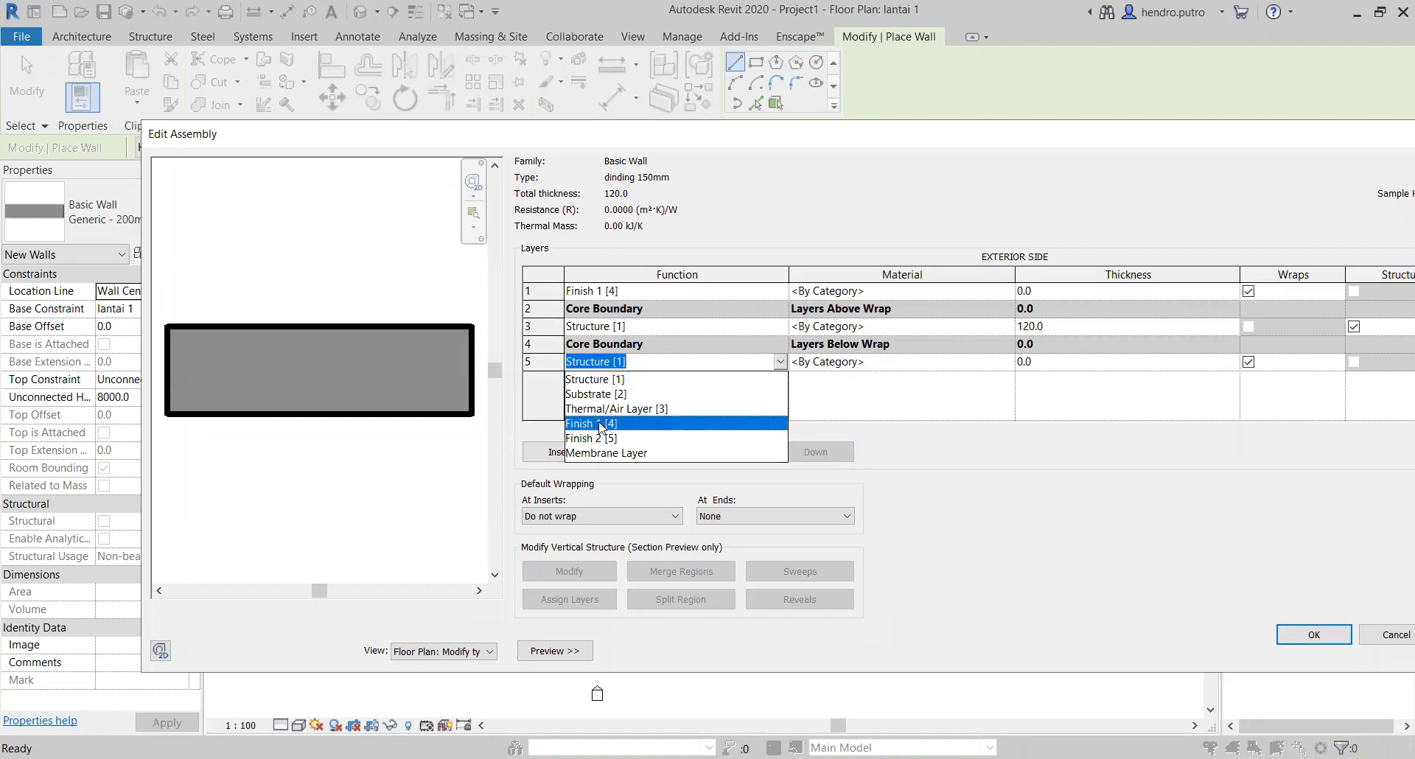
{"action": "left_click", "coordinate": [600, 425]}
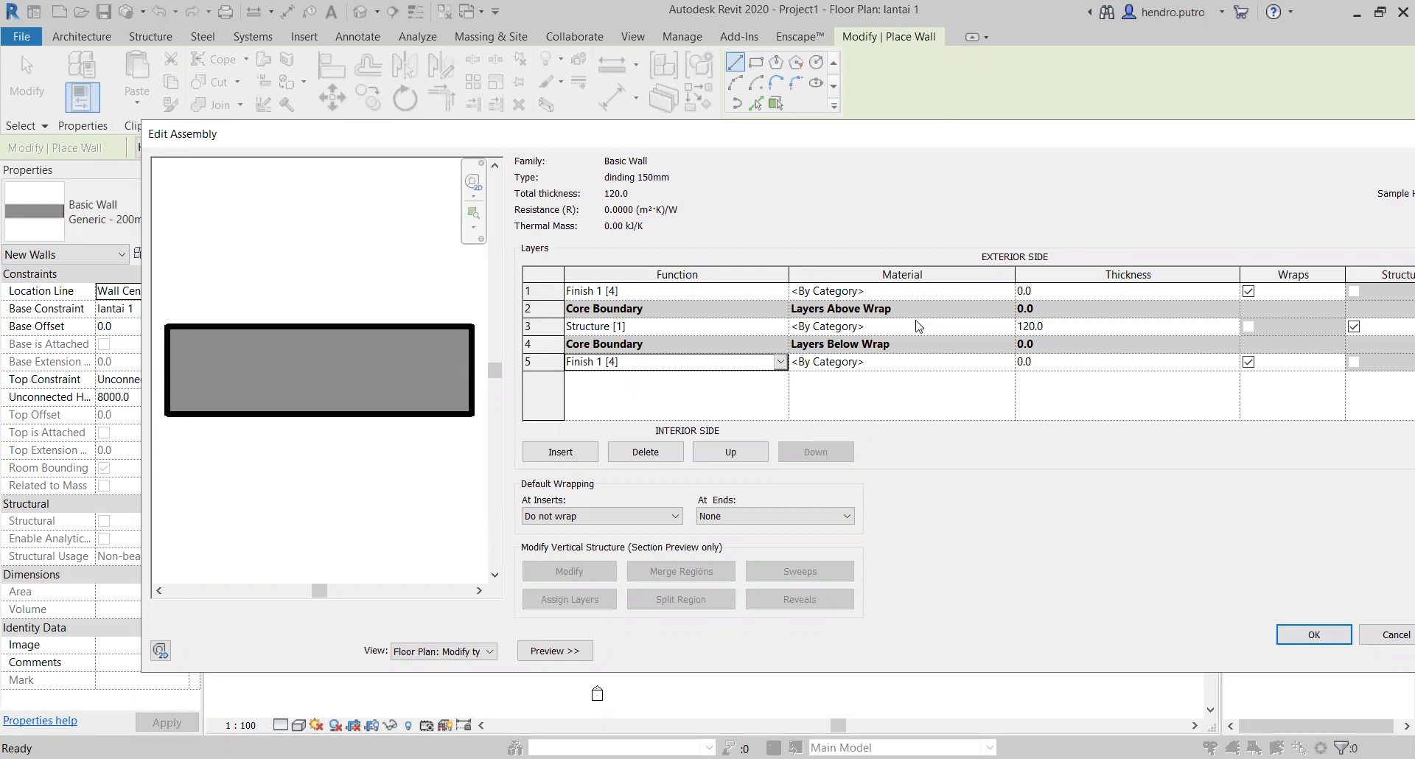
Step: Choose Brick, Common as the material of the Structure [1] layer
{"action": "left_click", "coordinate": [965, 328]}
{"action": "left_click", "coordinate": [1007, 326]}
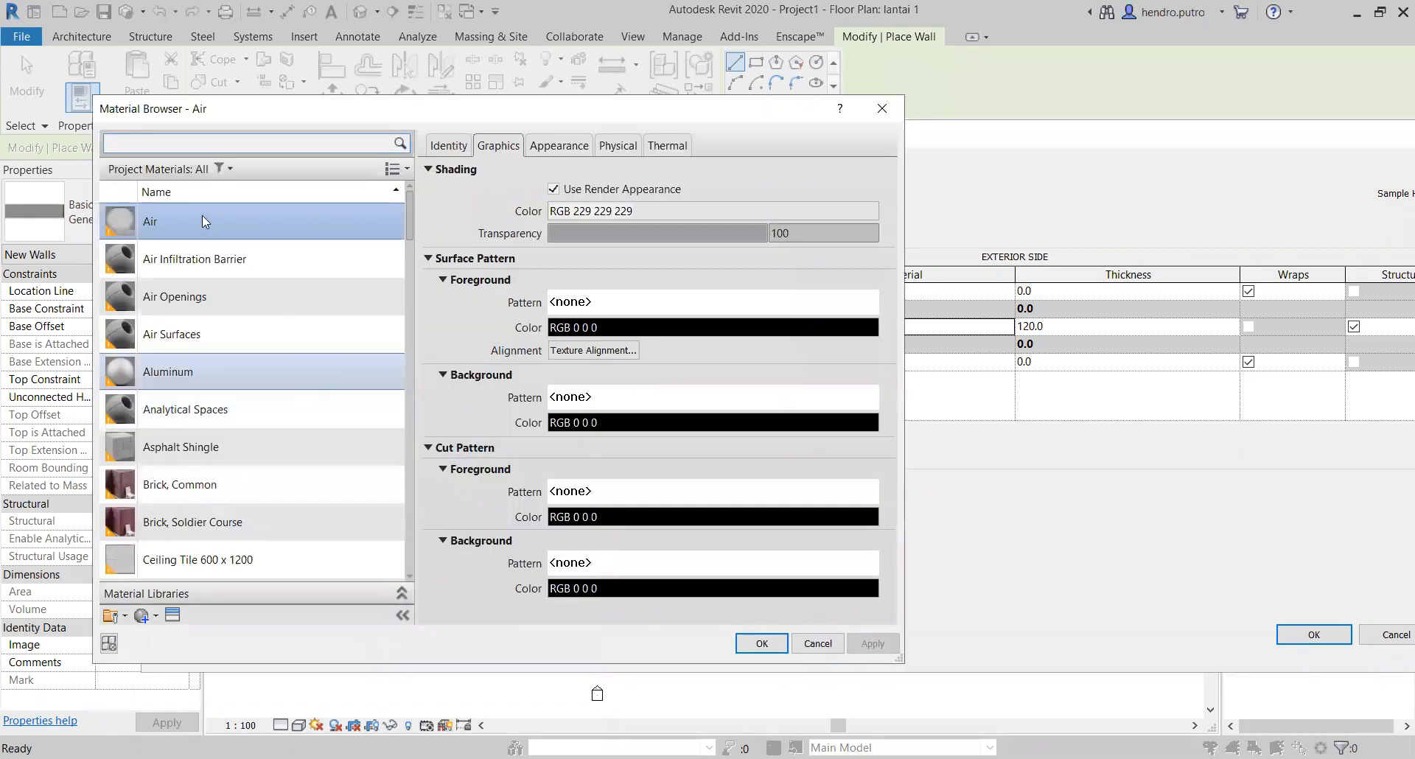
{"action": "left_click", "coordinate": [205, 144]}
{"action": "type", "text": "c"}
{"action": "key", "text": "BackSpace"}
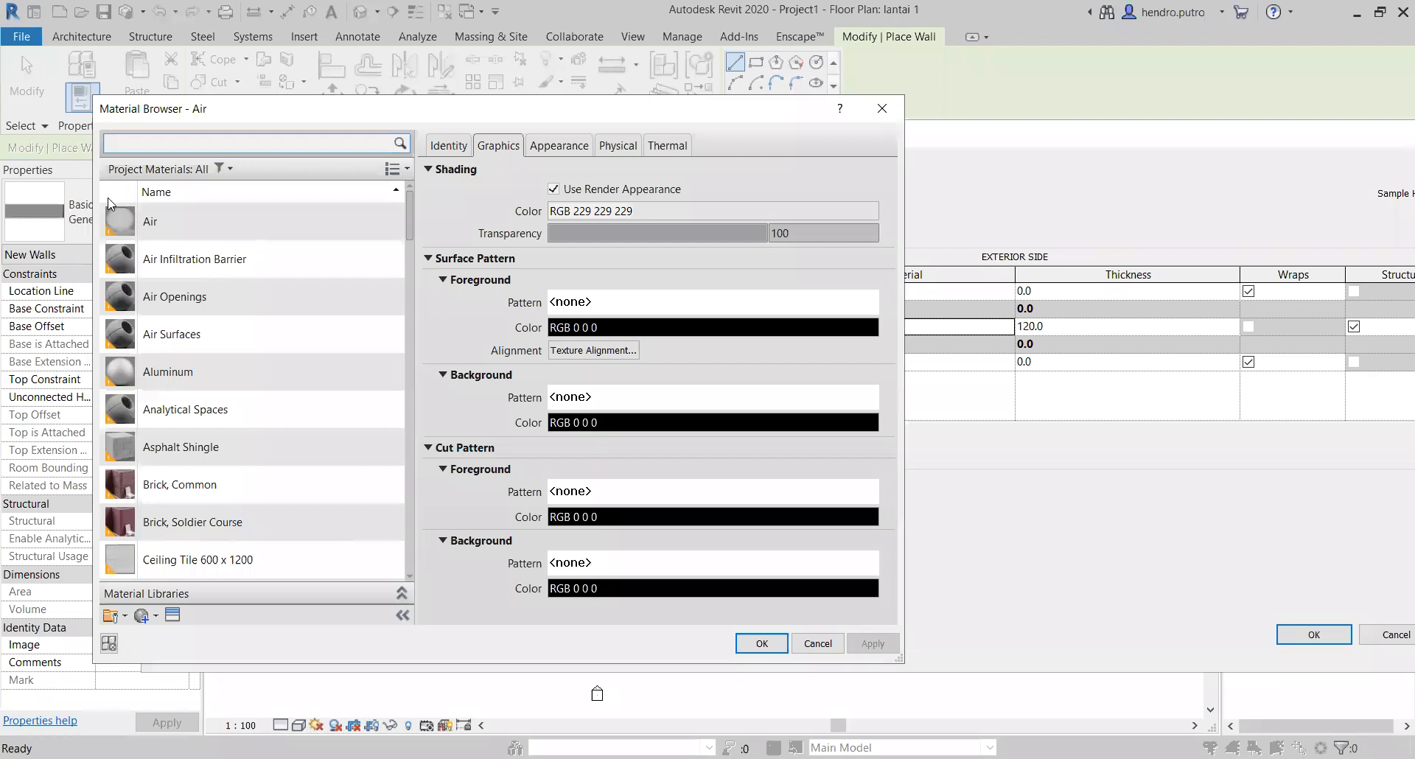
{"action": "scroll", "coordinate": [218, 381], "scroll_direction": "down", "scroll_amount": 3}
{"action": "left_click", "coordinate": [218, 380]}
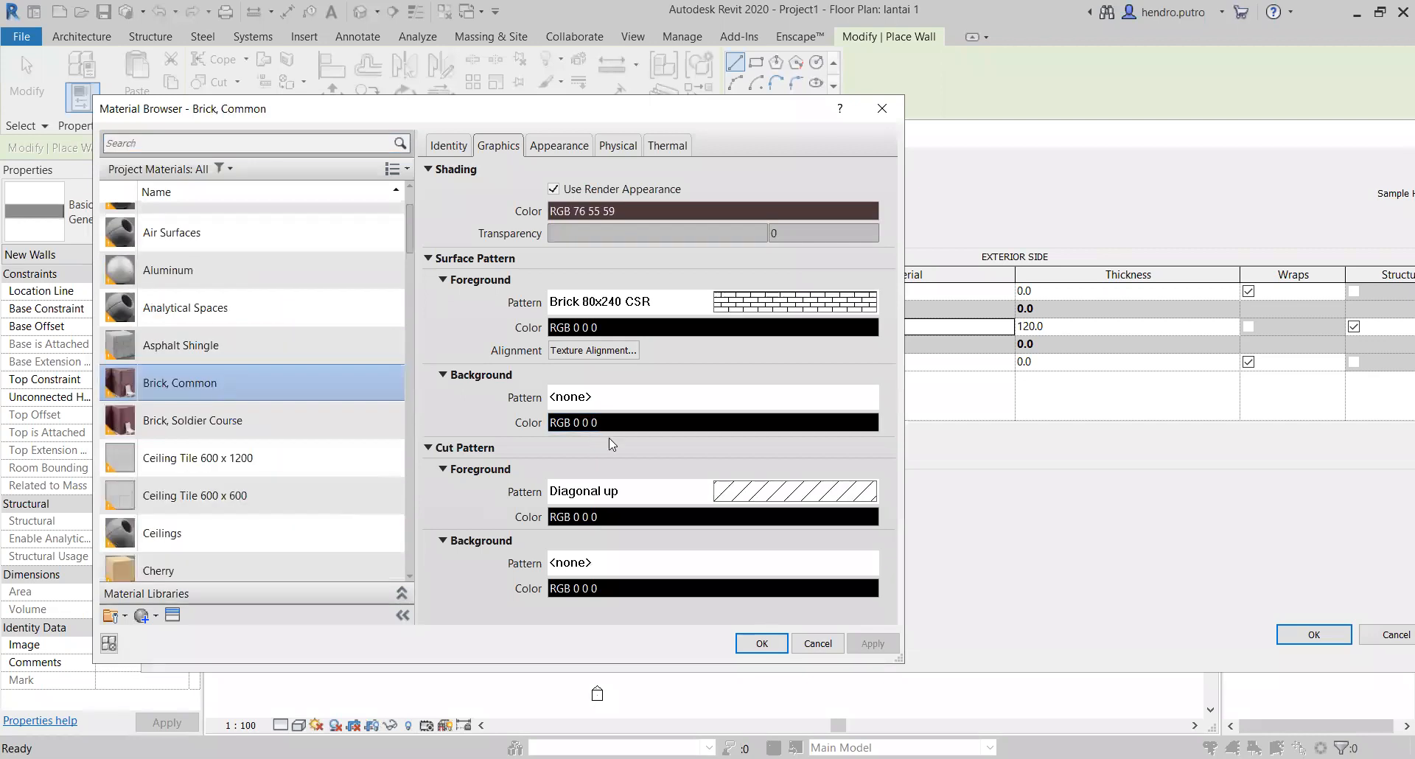
{"action": "left_click", "coordinate": [254, 420]}
{"action": "left_click", "coordinate": [259, 384]}
{"action": "scroll", "coordinate": [243, 295], "scroll_direction": "up", "scroll_amount": 1}
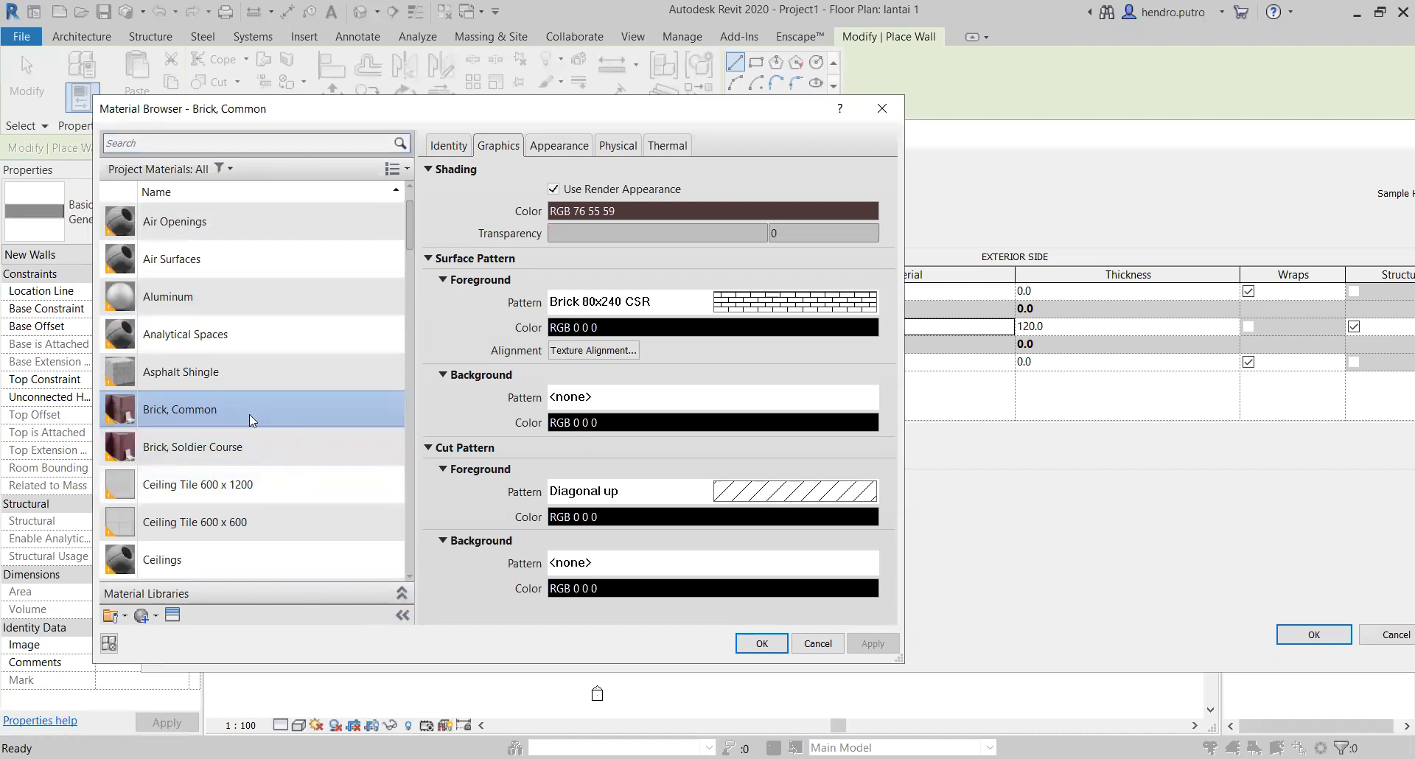
Step: Set the foreground cut pattern of Brick, Common to Brickwork and accept the material
{"action": "left_click", "coordinate": [769, 492]}
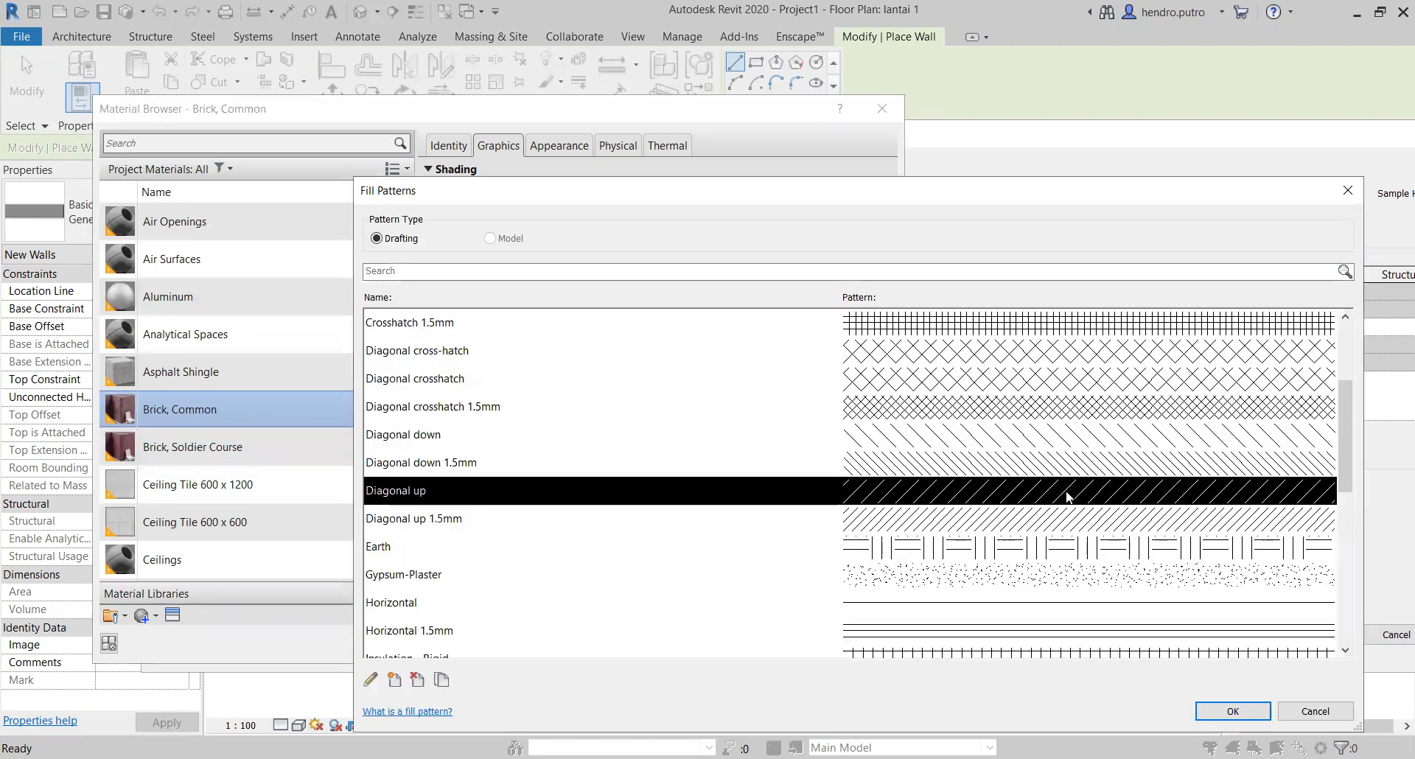
{"action": "scroll", "coordinate": [1070, 493], "scroll_direction": "up", "scroll_amount": 2}
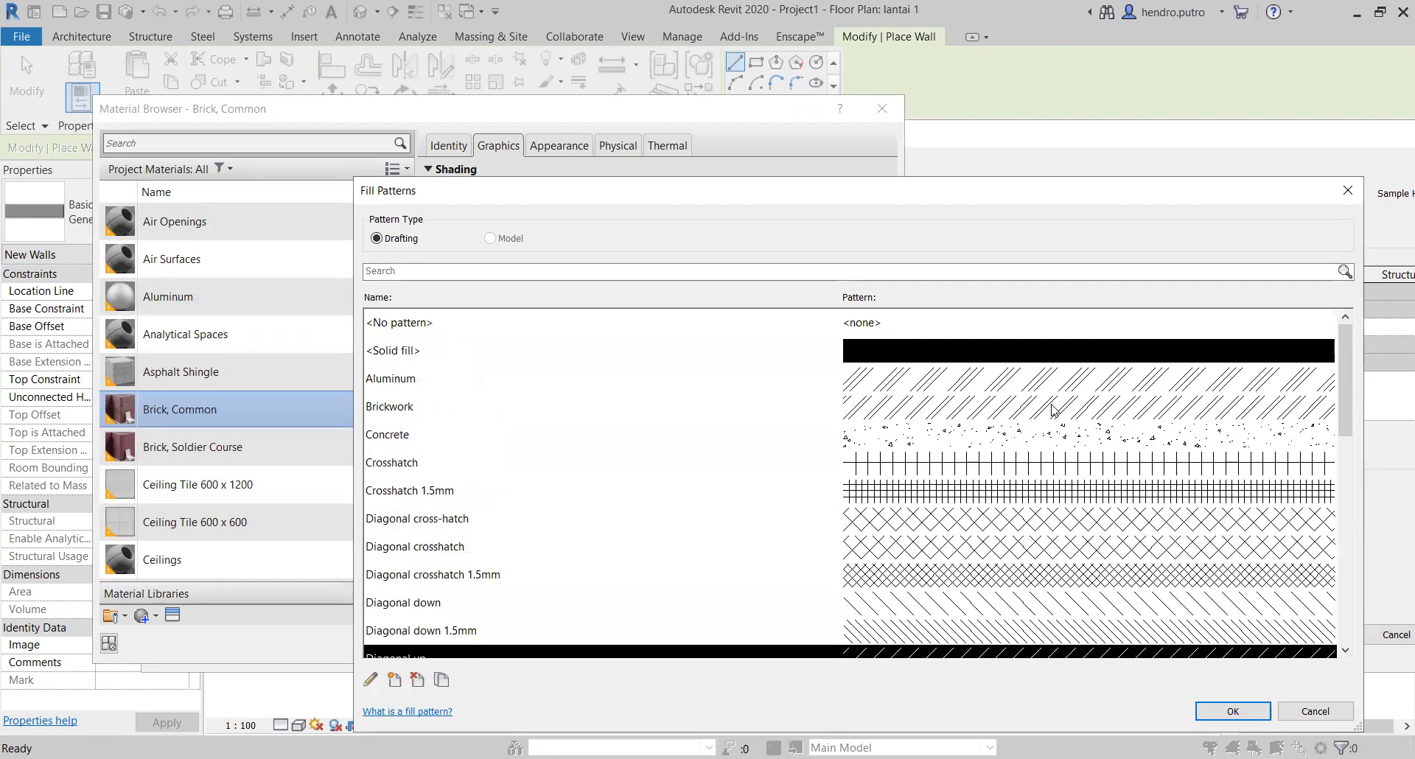
{"action": "left_click", "coordinate": [1046, 416]}
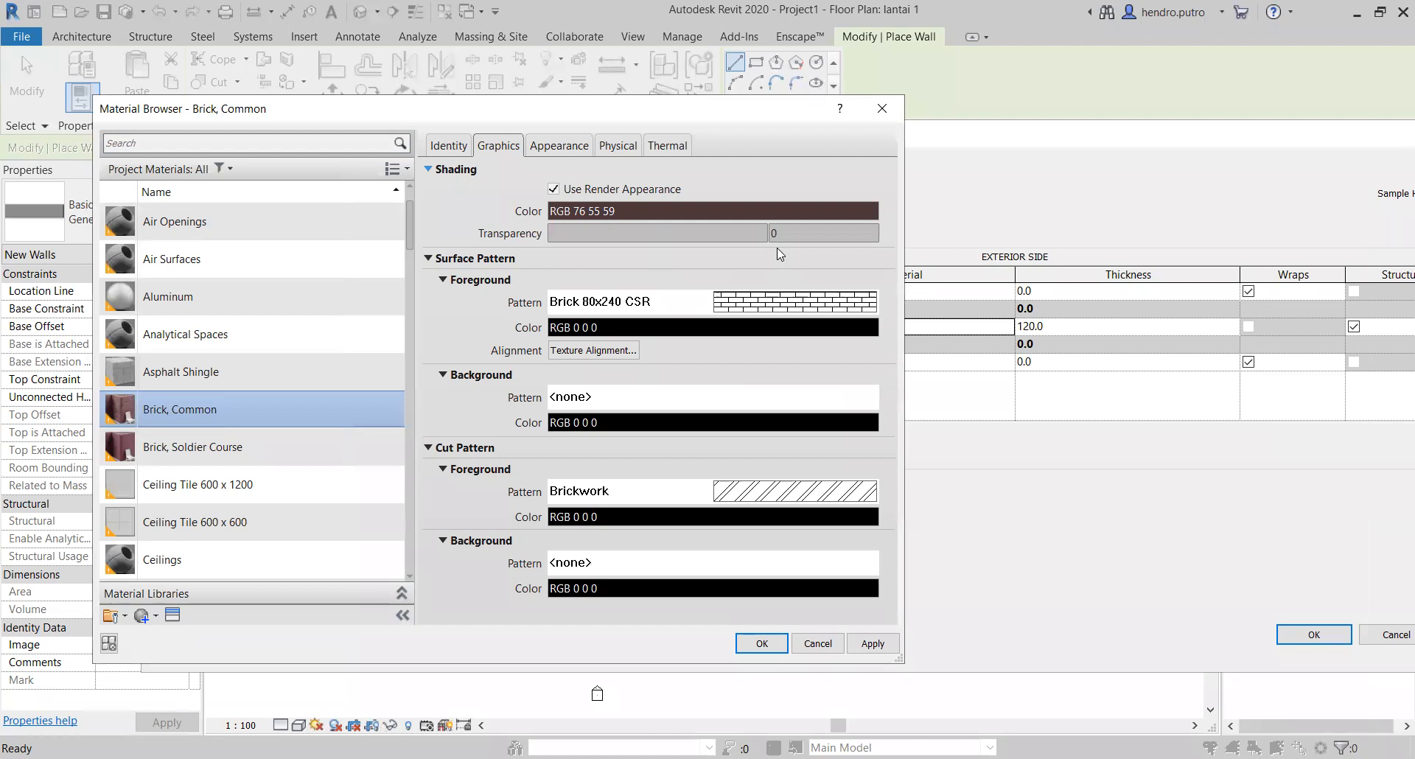
{"action": "left_click", "coordinate": [557, 185]}
{"action": "left_click", "coordinate": [571, 190]}
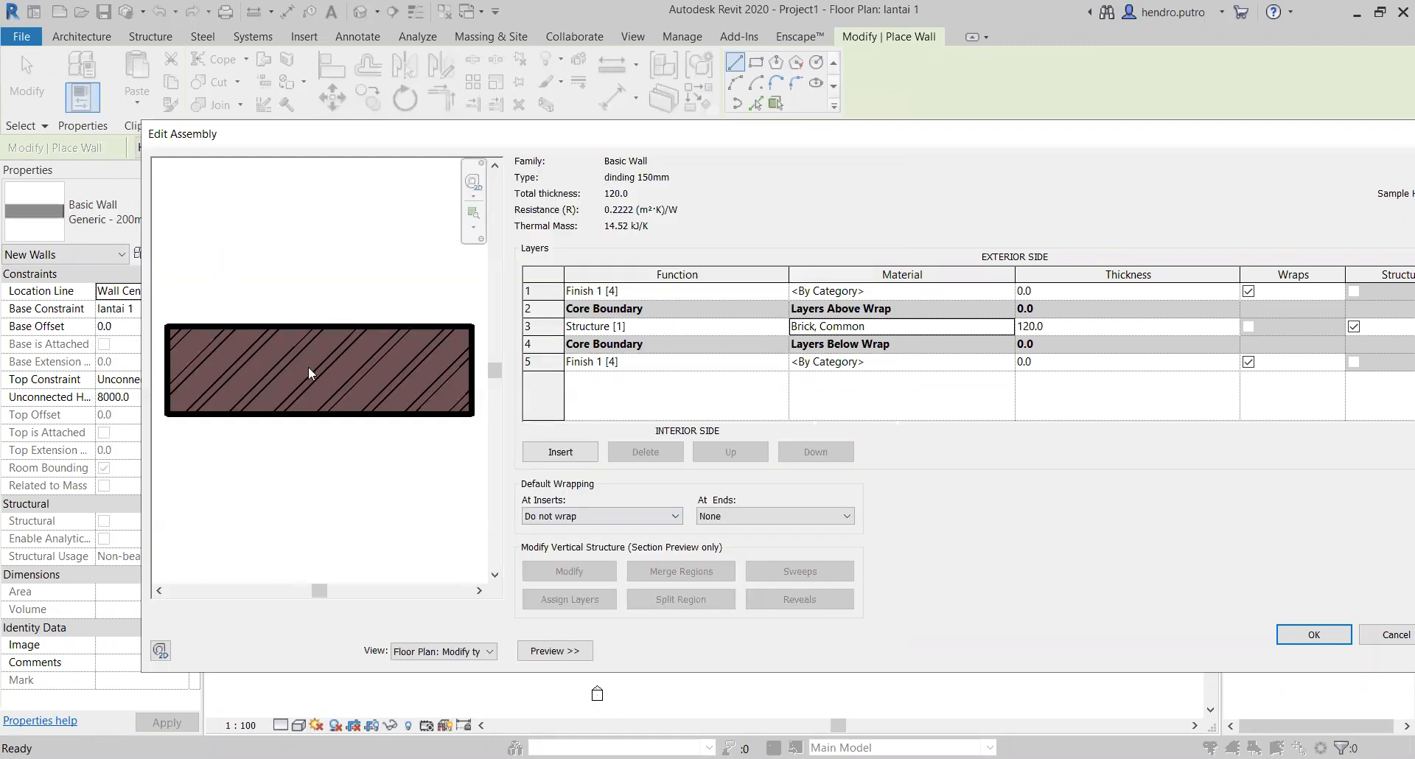
Step: Turn off Use Render Appearance for the Brick, Common material and set its shading colour to white, RGB 255 255 255
{"action": "left_click", "coordinate": [1008, 328]}
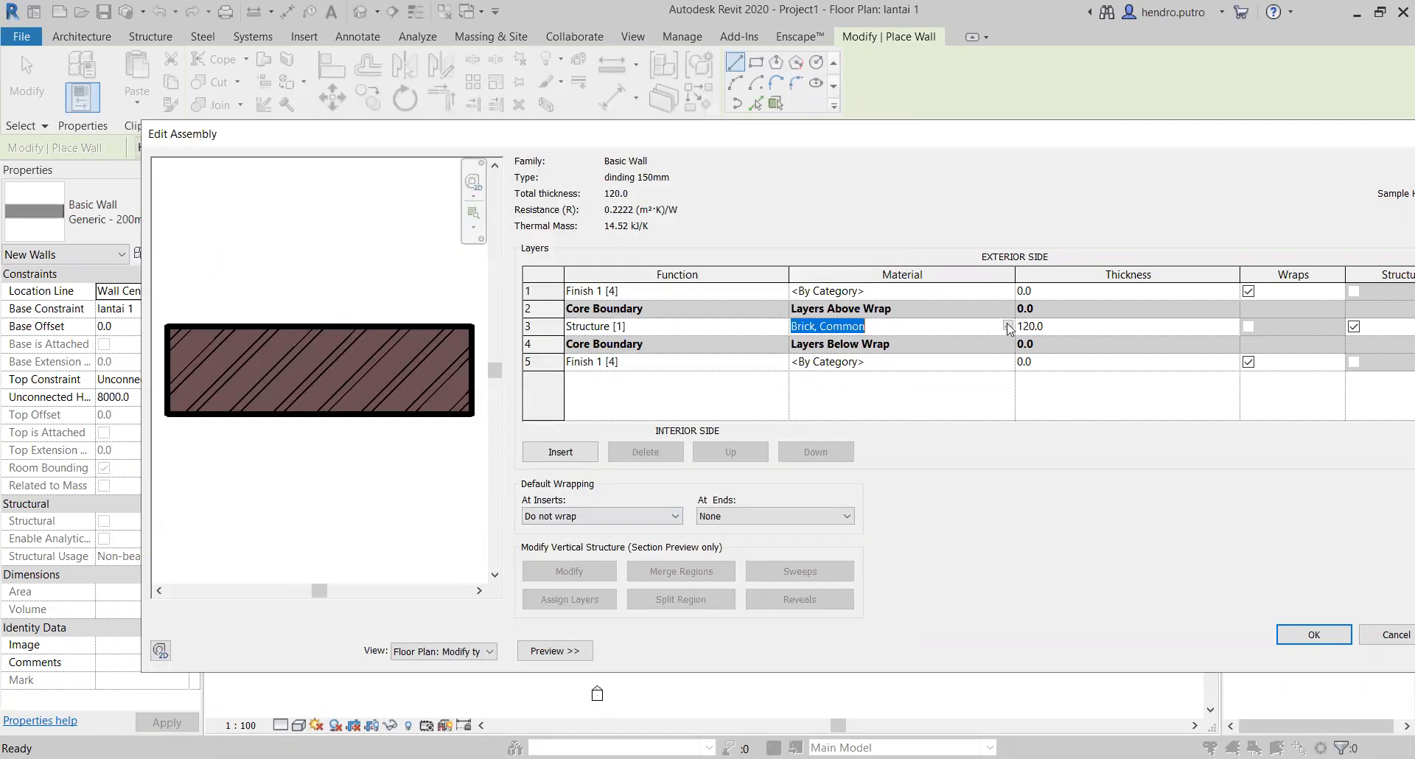
{"action": "left_click", "coordinate": [1008, 326]}
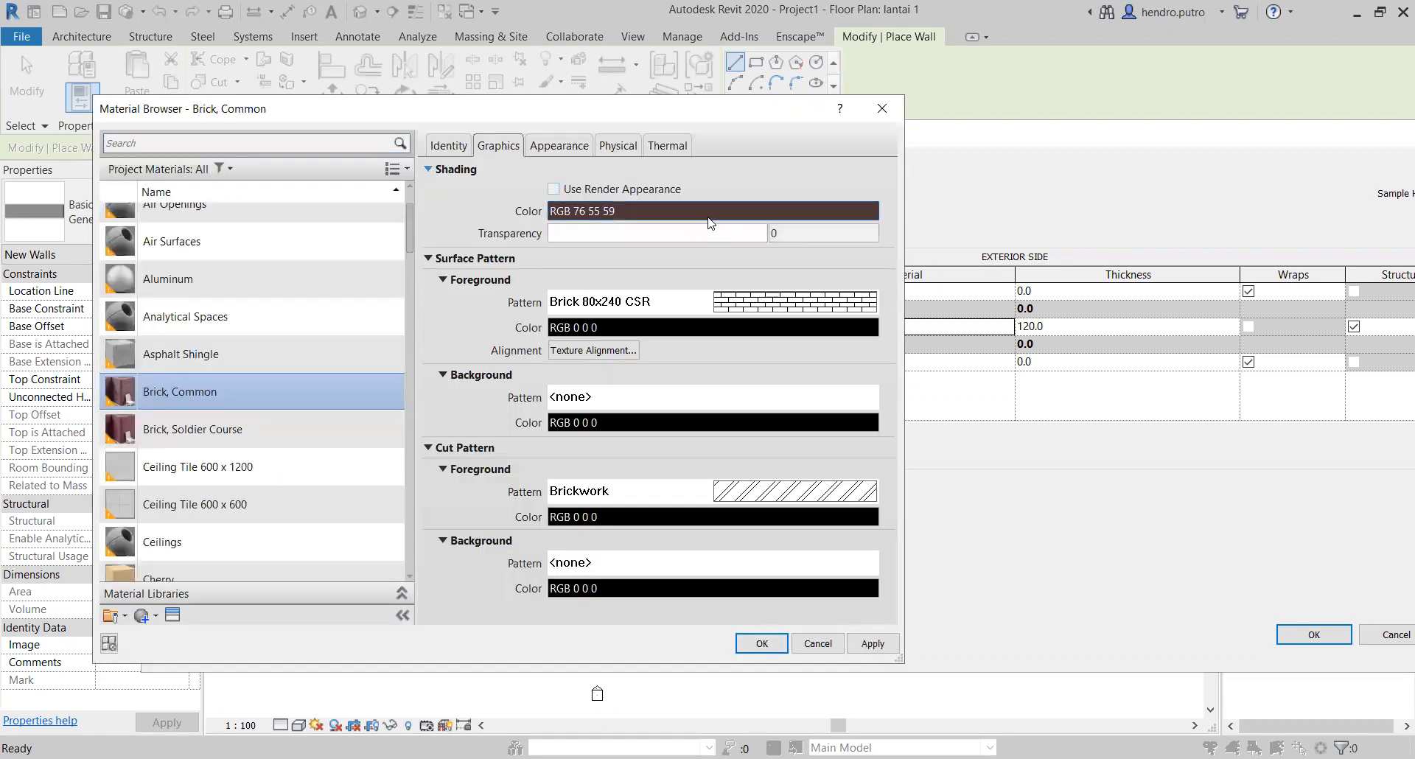
{"action": "left_click", "coordinate": [710, 213]}
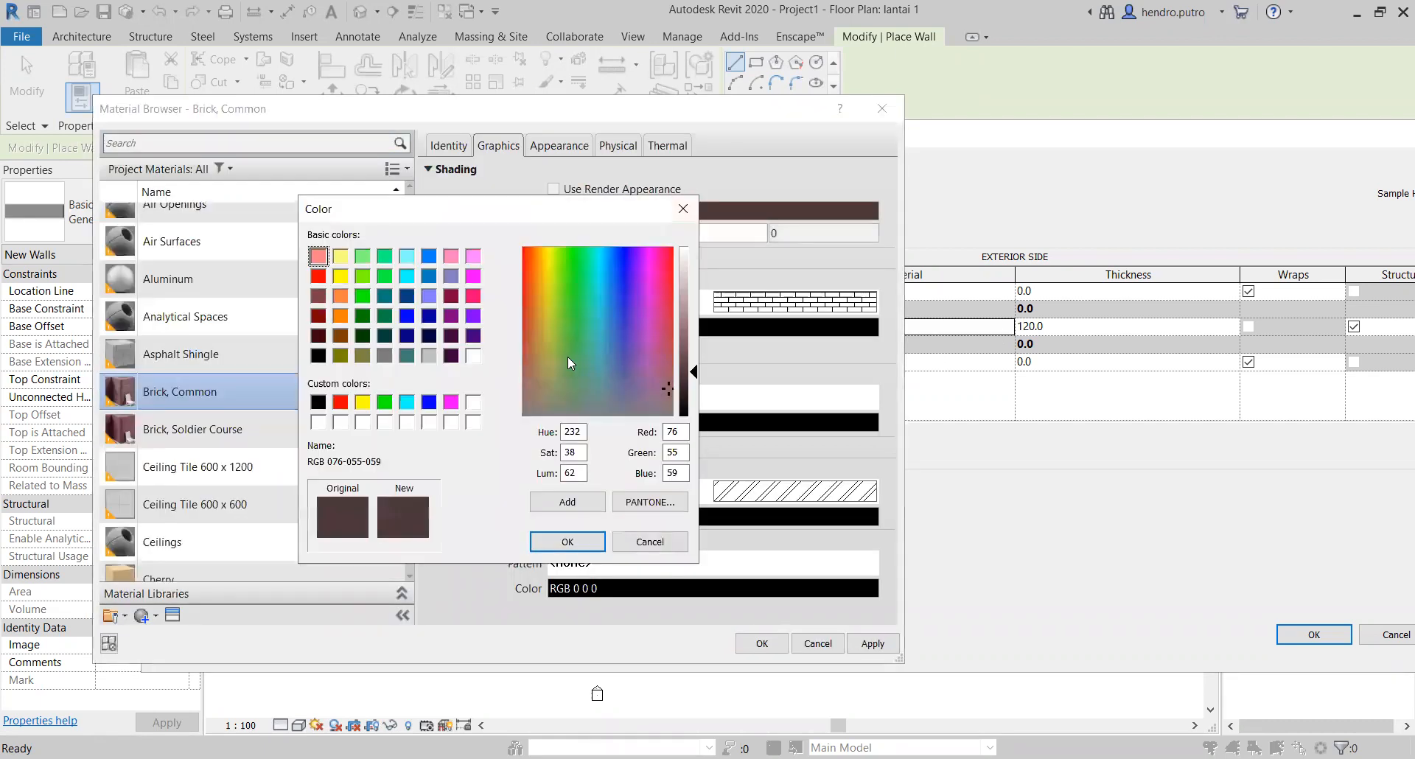
{"action": "left_click", "coordinate": [473, 356]}
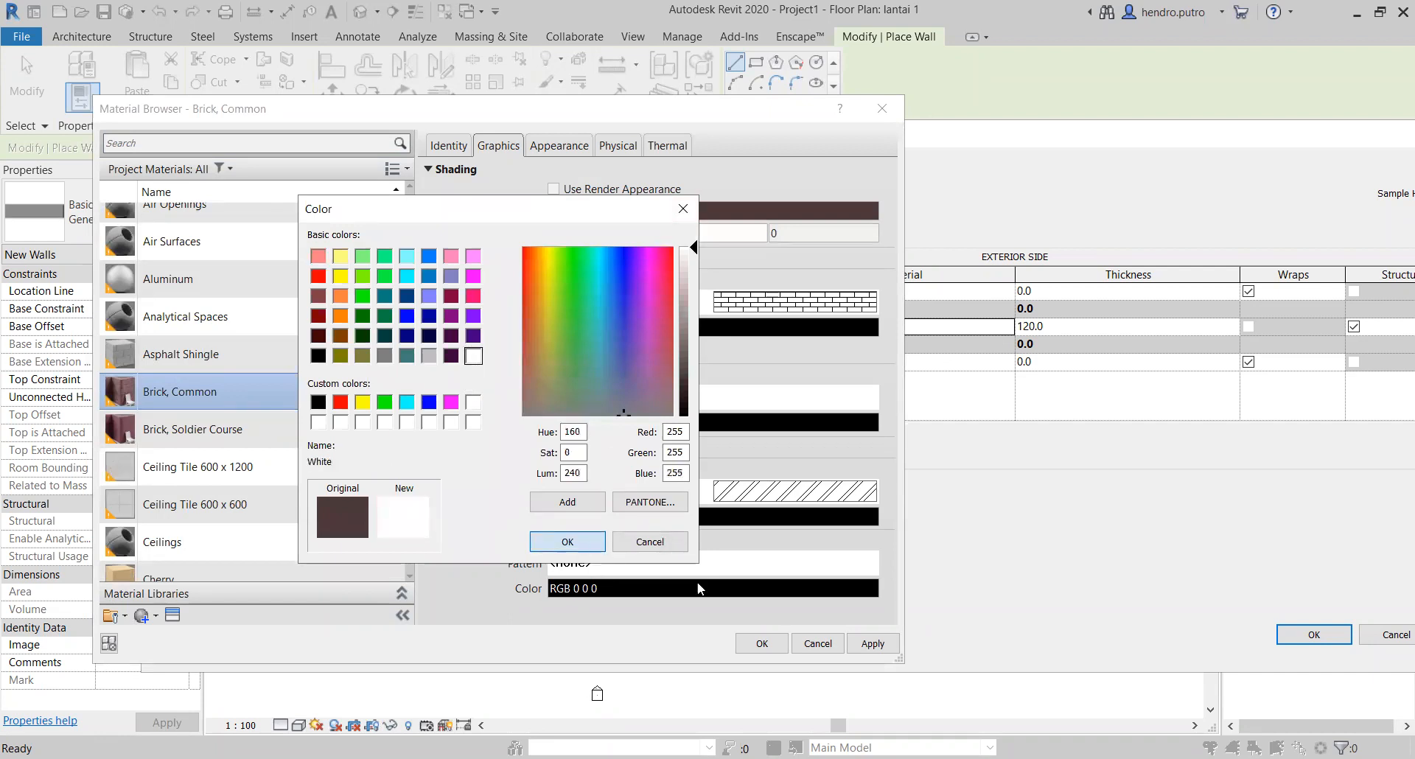
{"action": "key", "text": "Return"}
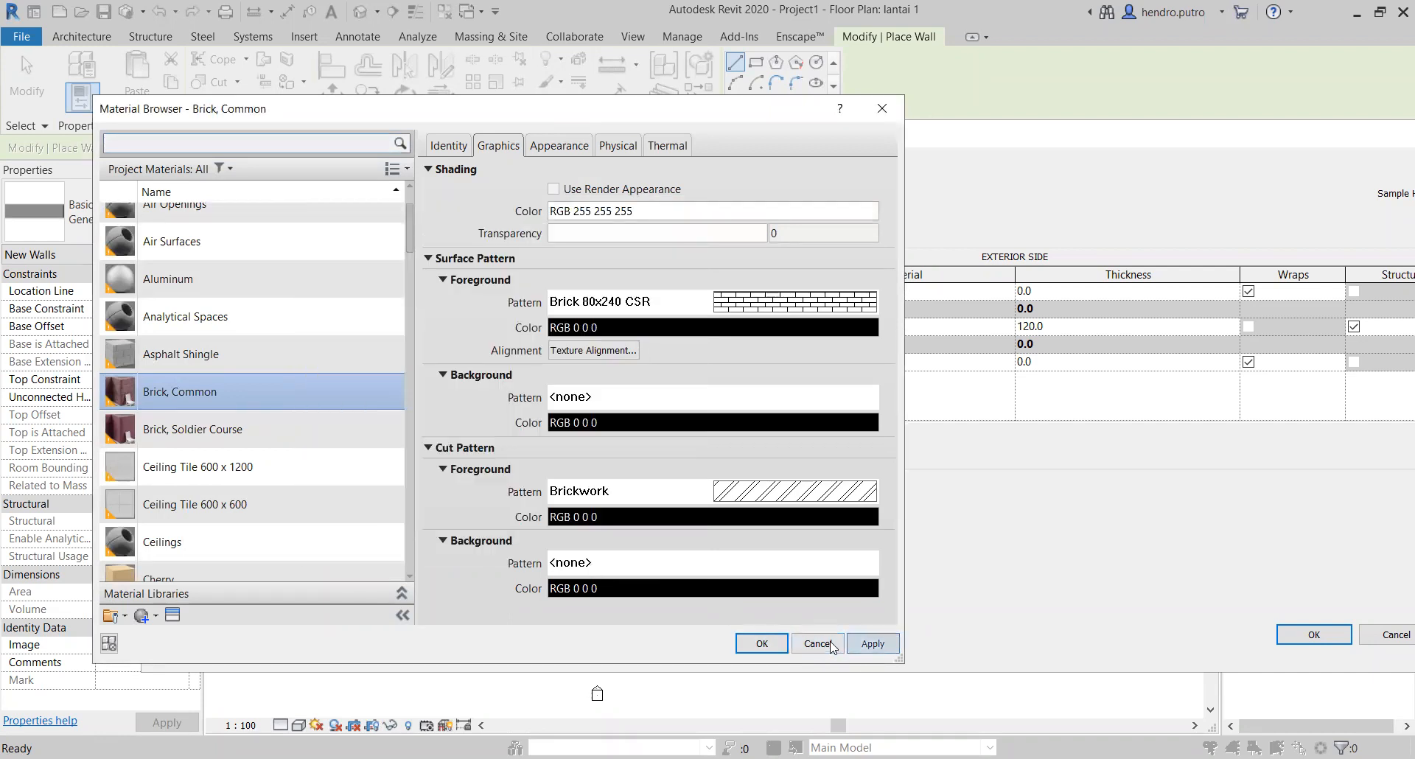
{"action": "left_click", "coordinate": [762, 643]}
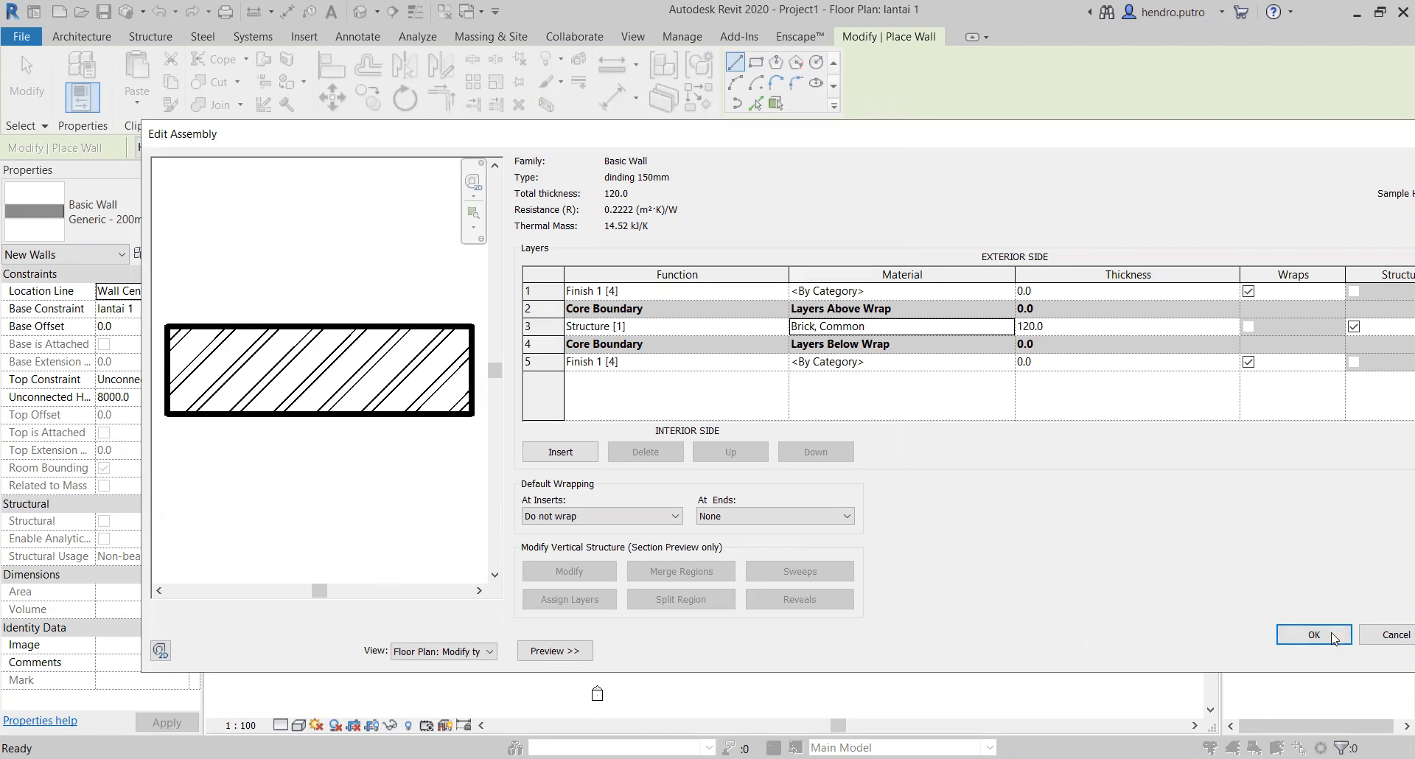
{"action": "left_click", "coordinate": [922, 292]}
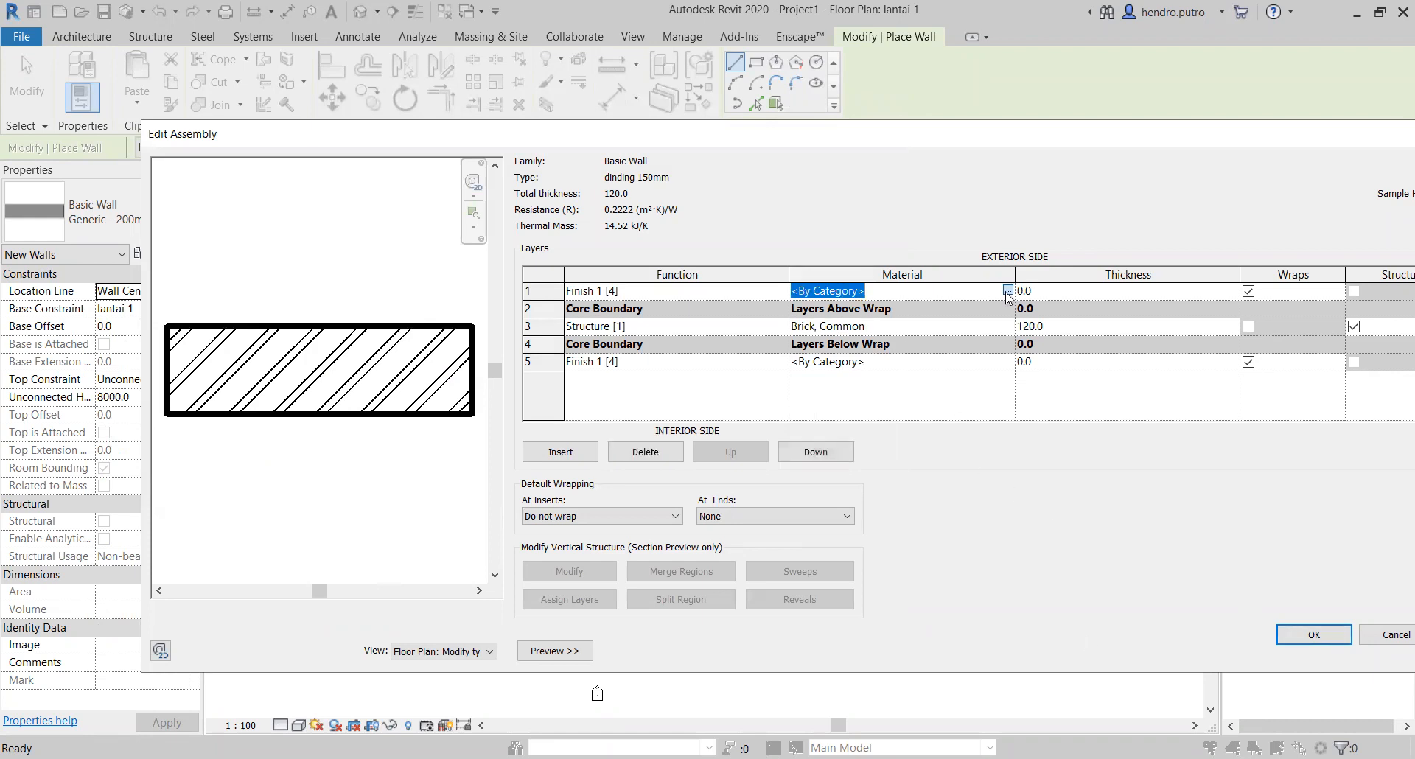
{"action": "left_click", "coordinate": [1008, 291]}
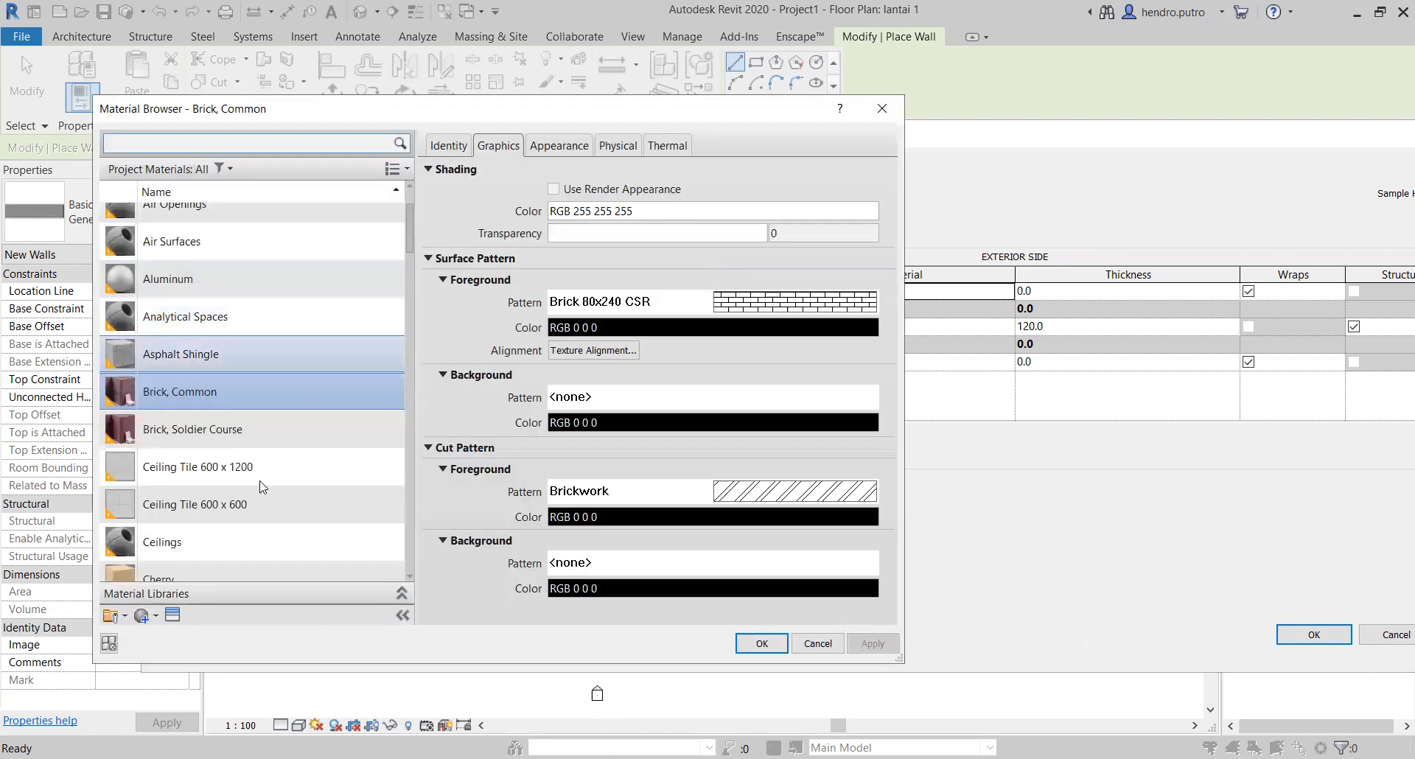
{"action": "scroll", "coordinate": [265, 433], "scroll_direction": "up", "scroll_amount": 2}
{"action": "scroll", "coordinate": [316, 344], "scroll_direction": "down", "scroll_amount": 9}
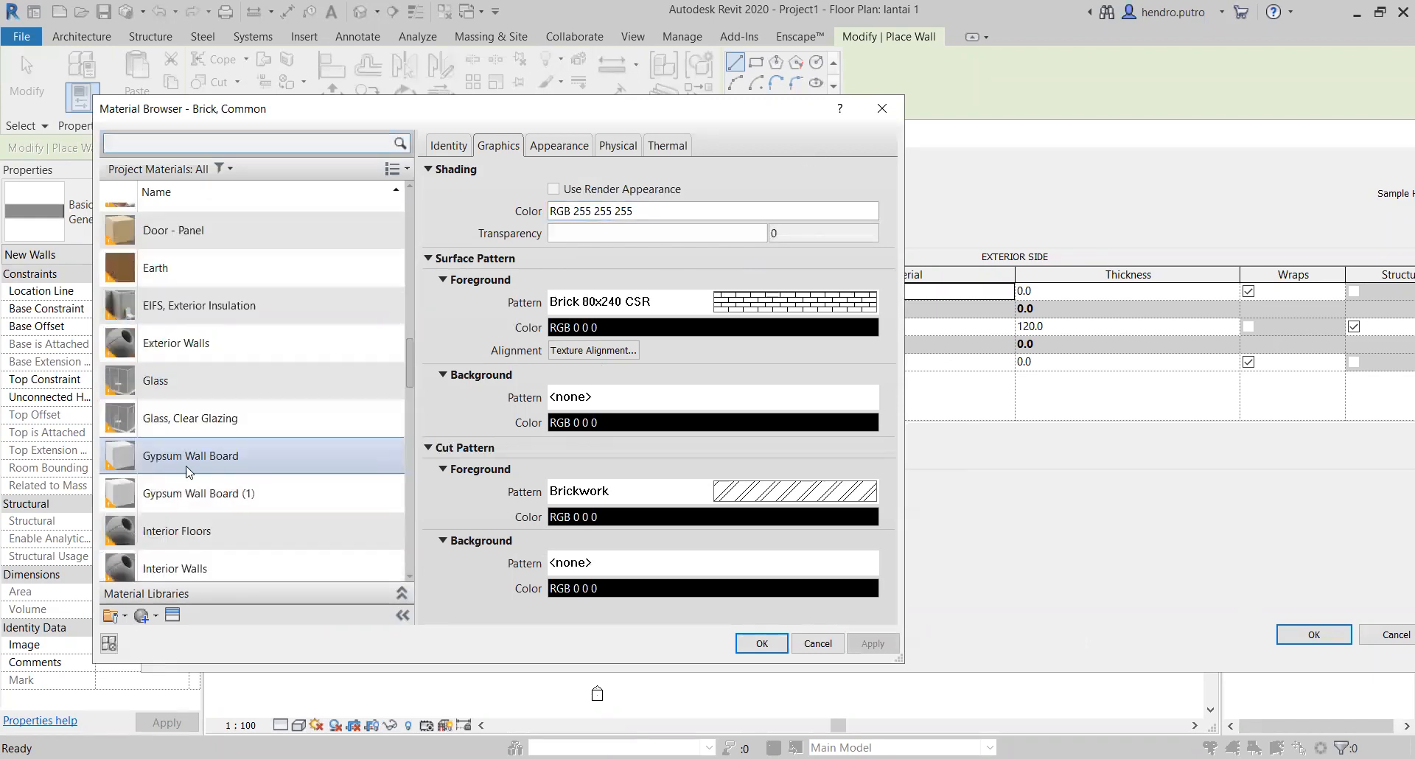
{"action": "left_click", "coordinate": [883, 109]}
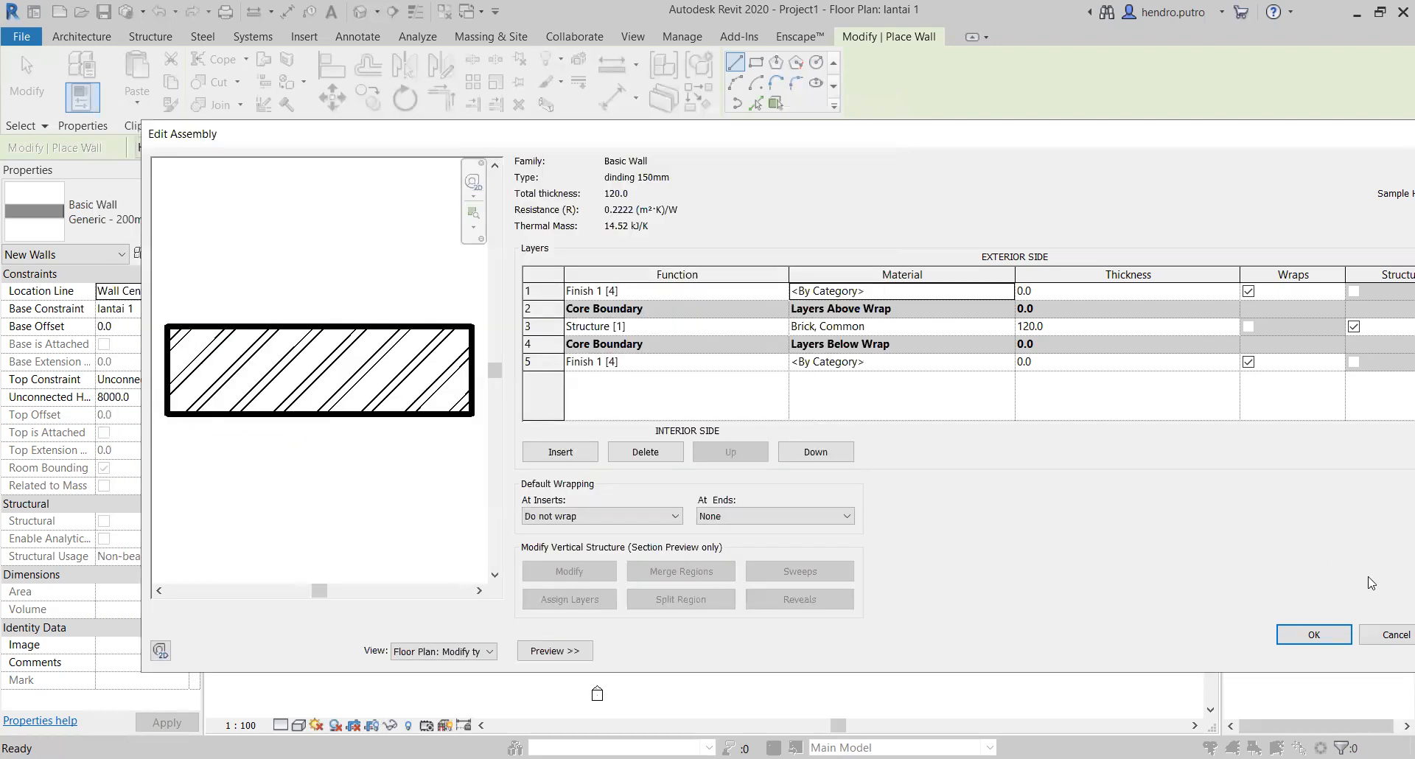
{"action": "left_click", "coordinate": [1311, 638]}
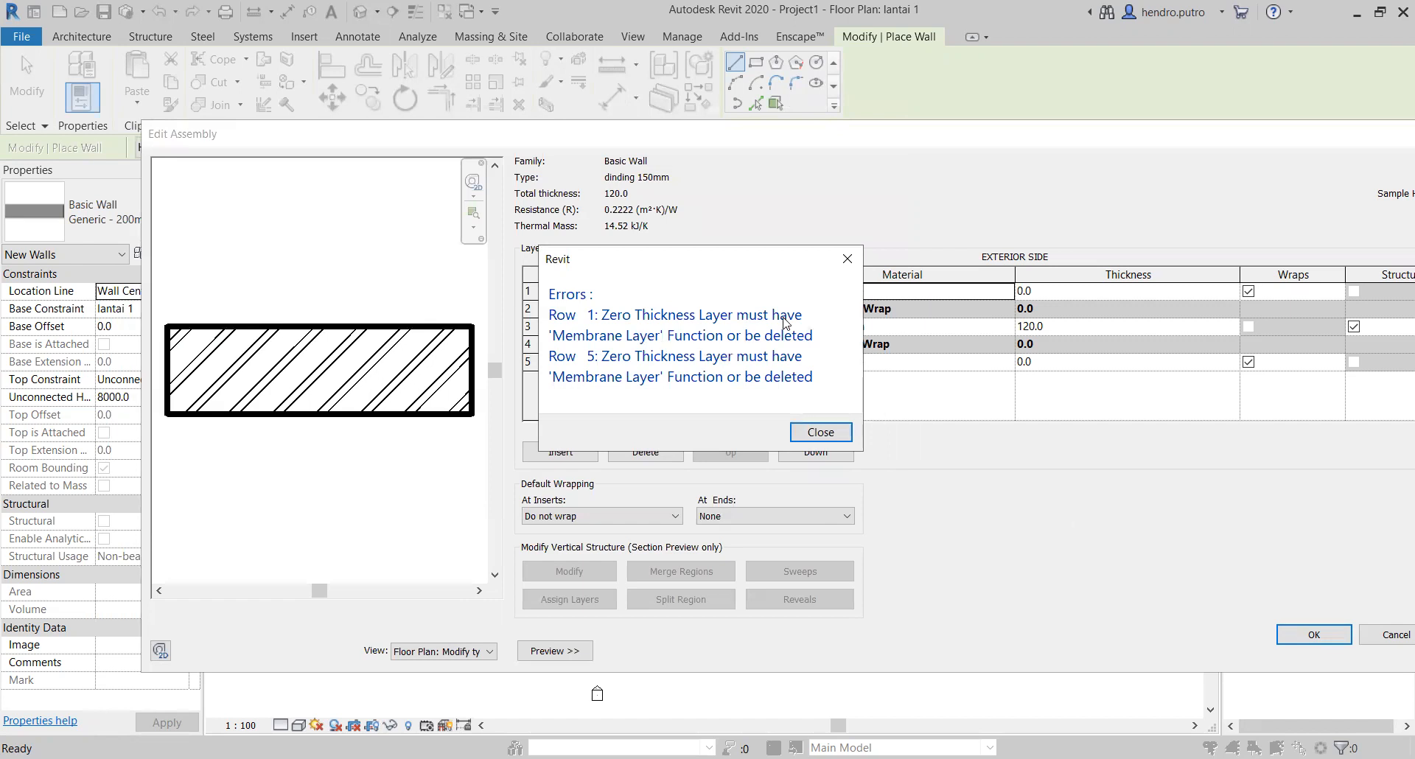
{"action": "left_click", "coordinate": [823, 432]}
Step: Set the thickness of both the exterior and interior Finish 1 [4] layers to 15 mm
{"action": "left_click", "coordinate": [1039, 291]}
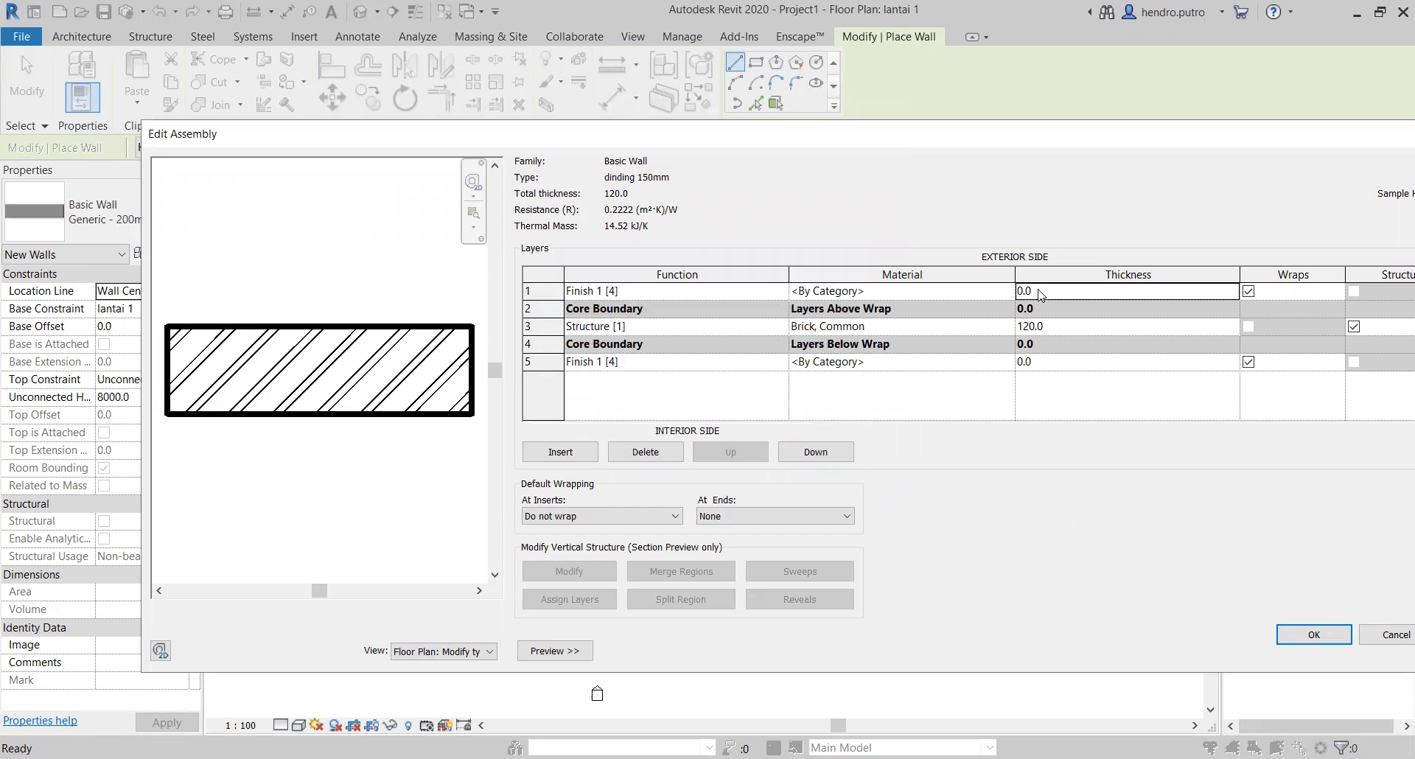
{"action": "double_click", "coordinate": [1040, 290]}
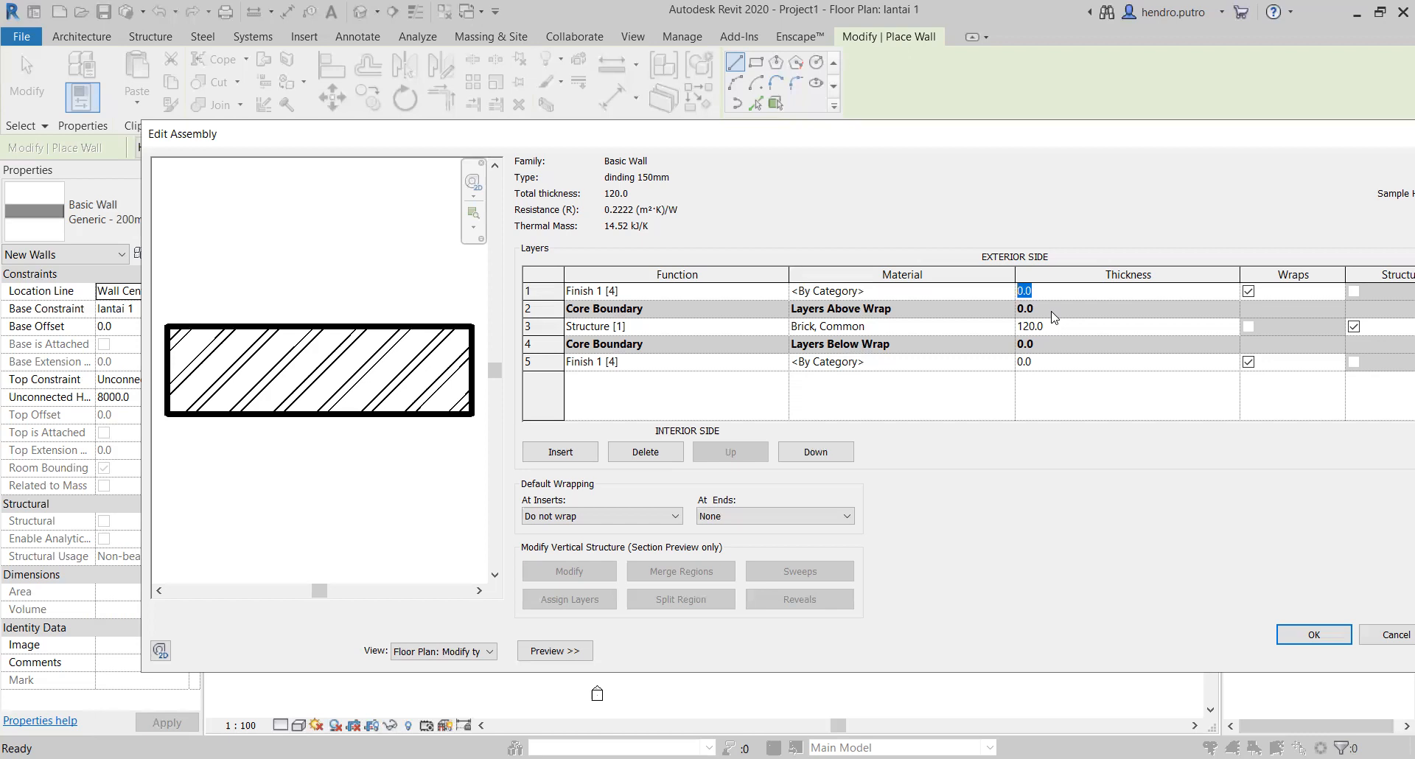
{"action": "type", "text": "15"}
{"action": "left_click", "coordinate": [1059, 363]}
{"action": "type", "text": "15"}
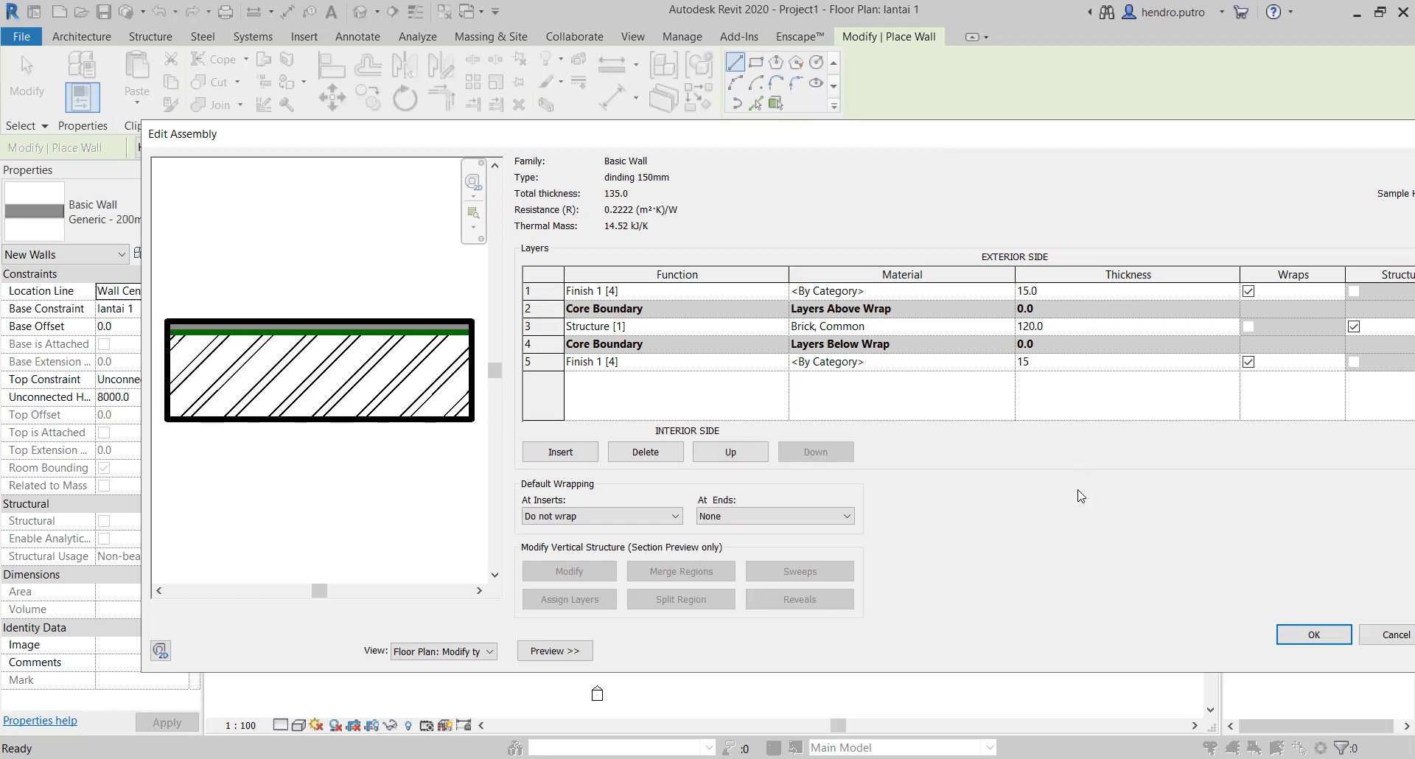
{"action": "left_click", "coordinate": [1080, 326]}
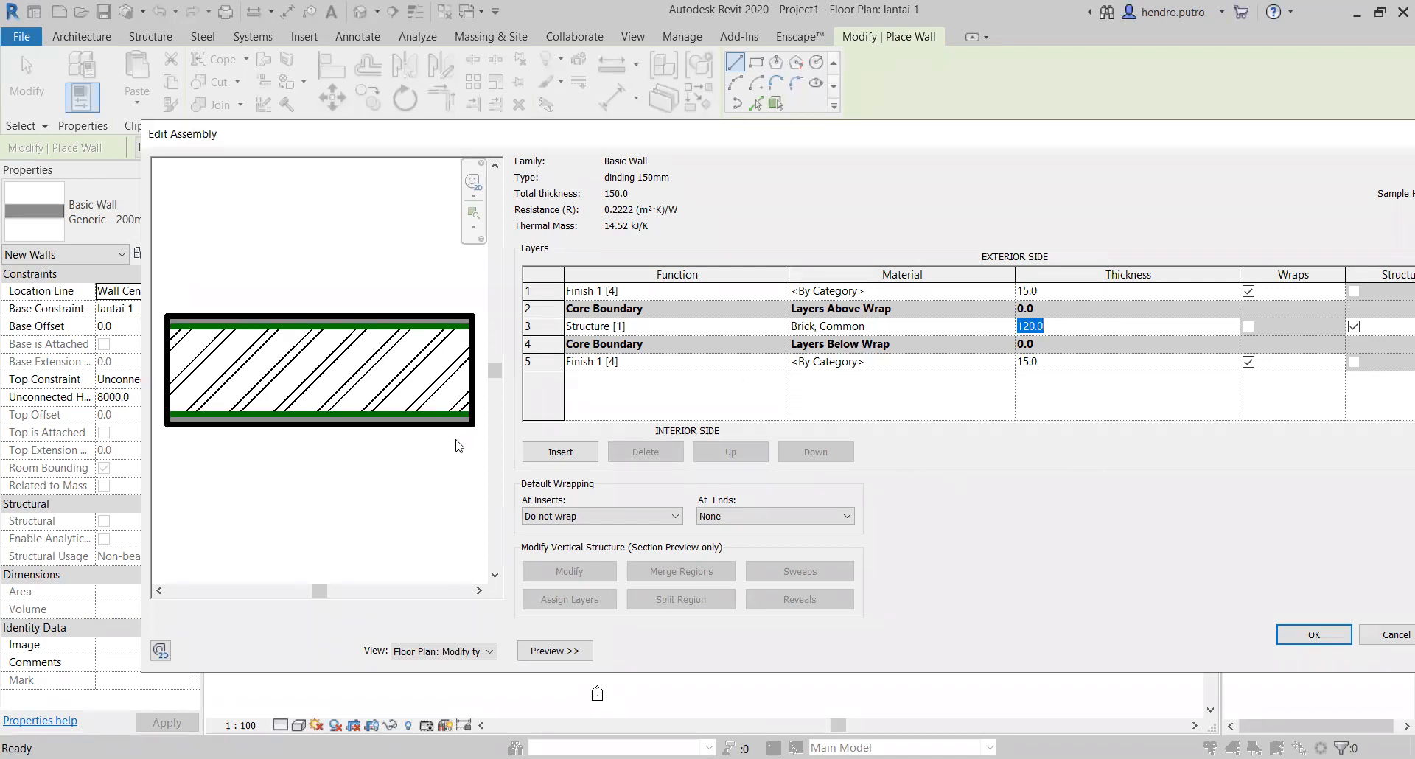
Step: Browse the project materials for one that suits the exterior Finish 1 [4] layer
{"action": "left_click", "coordinate": [857, 293]}
{"action": "left_click", "coordinate": [1008, 290]}
{"action": "scroll", "coordinate": [254, 423], "scroll_direction": "down", "scroll_amount": 5}
{"action": "scroll", "coordinate": [254, 423], "scroll_direction": "down", "scroll_amount": 10}
{"action": "scroll", "coordinate": [258, 371], "scroll_direction": "down", "scroll_amount": 5}
{"action": "scroll", "coordinate": [258, 378], "scroll_direction": "down", "scroll_amount": 6}
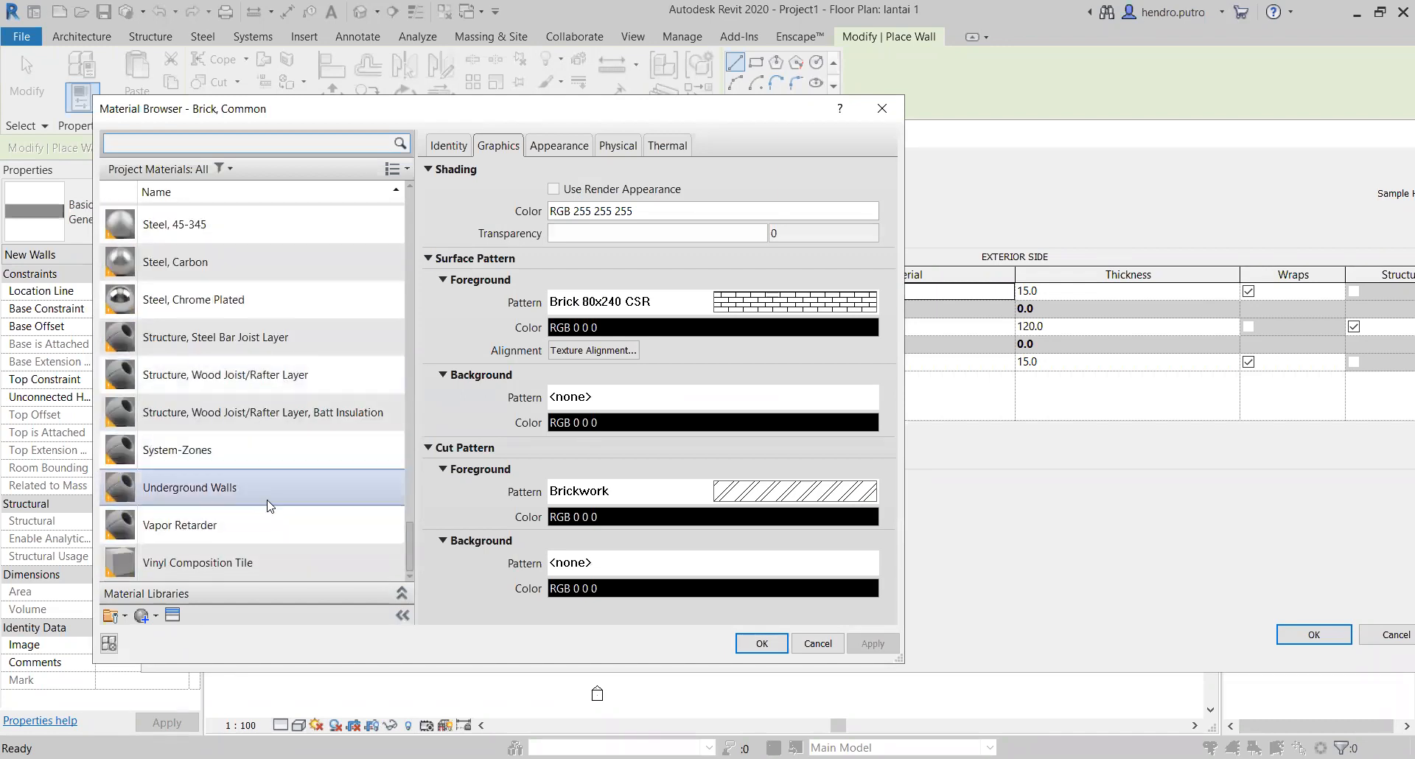
{"action": "scroll", "coordinate": [269, 504], "scroll_direction": "up", "scroll_amount": 18}
{"action": "scroll", "coordinate": [305, 491], "scroll_direction": "up", "scroll_amount": 8}
{"action": "scroll", "coordinate": [305, 491], "scroll_direction": "down", "scroll_amount": 3}
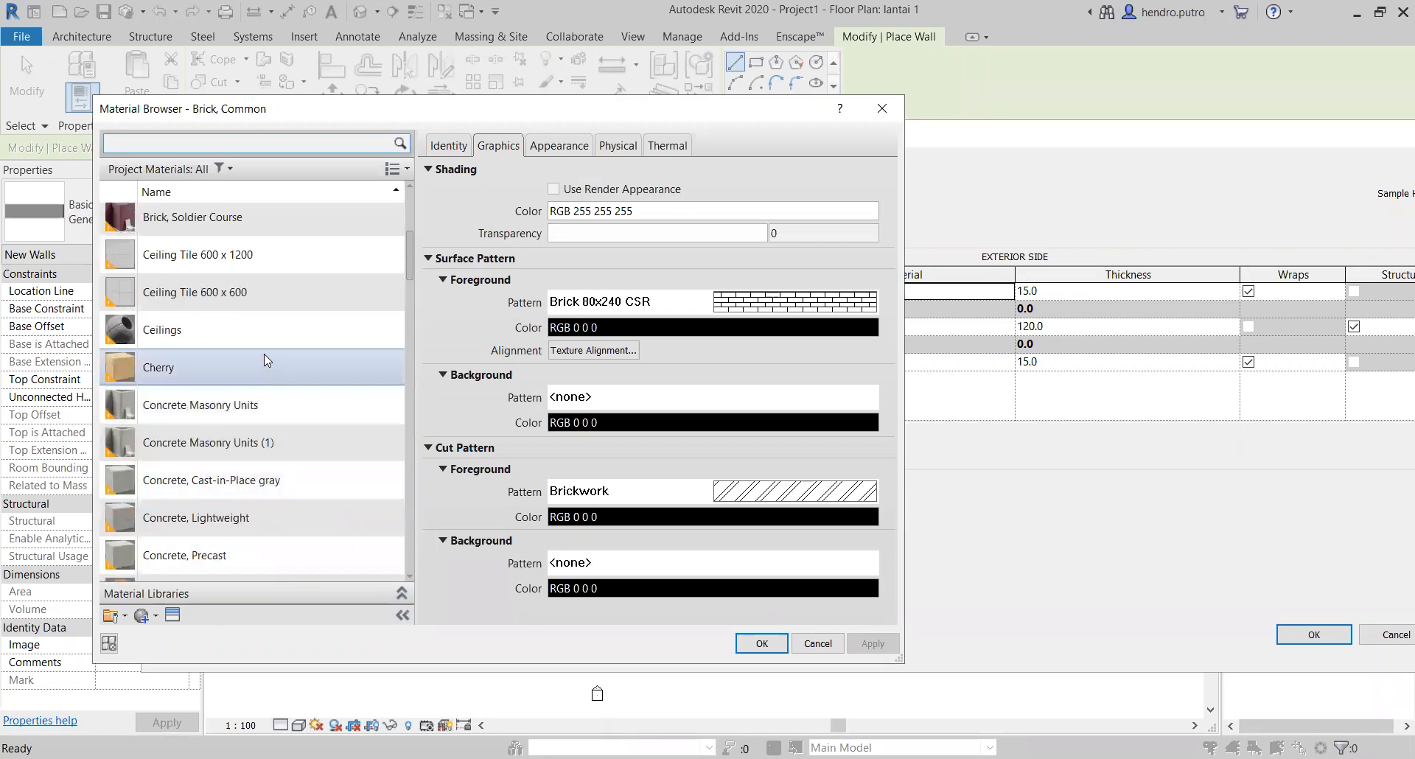
{"action": "scroll", "coordinate": [342, 358], "scroll_direction": "up", "scroll_amount": 2}
{"action": "scroll", "coordinate": [286, 386], "scroll_direction": "up", "scroll_amount": 1}
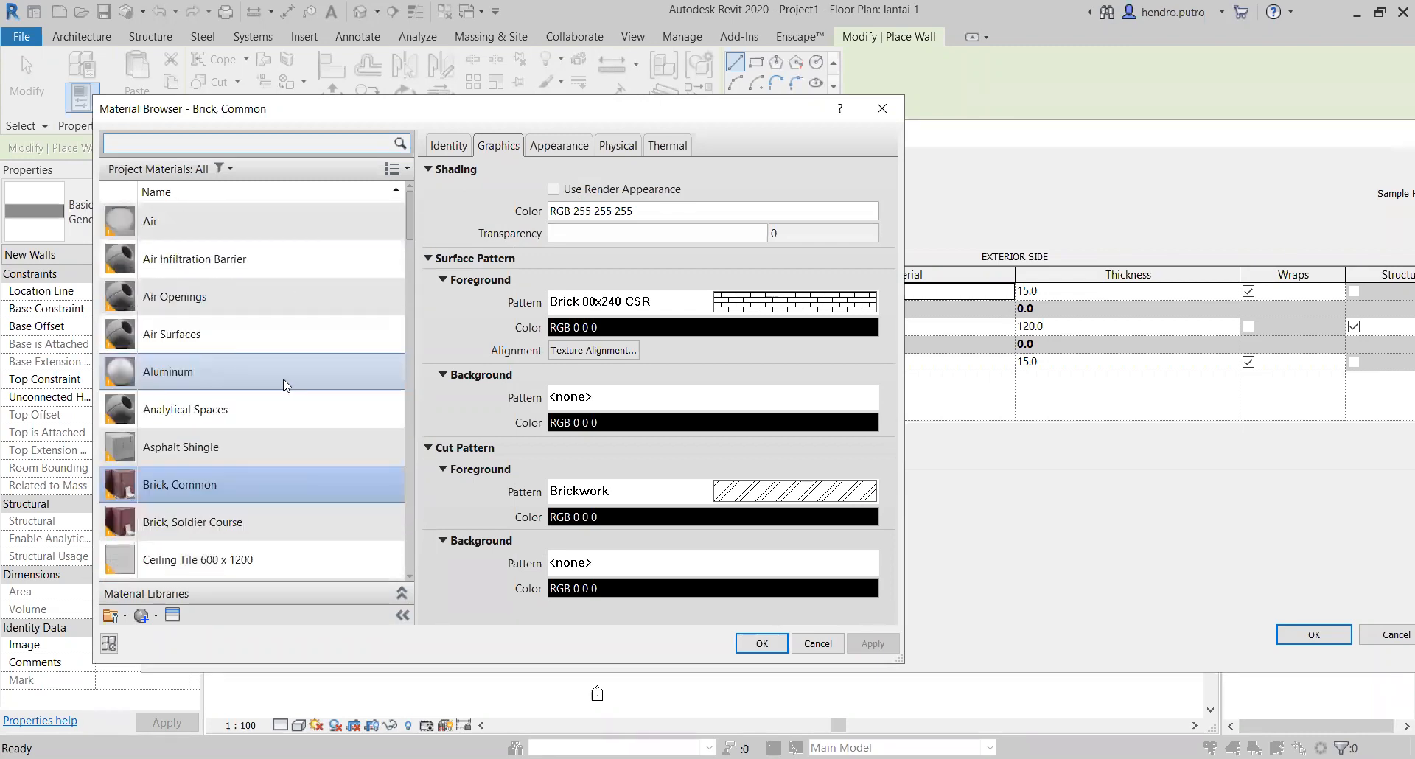
{"action": "scroll", "coordinate": [248, 368], "scroll_direction": "down", "scroll_amount": 1}
{"action": "scroll", "coordinate": [248, 367], "scroll_direction": "down", "scroll_amount": 1}
{"action": "scroll", "coordinate": [213, 218], "scroll_direction": "up", "scroll_amount": 2}
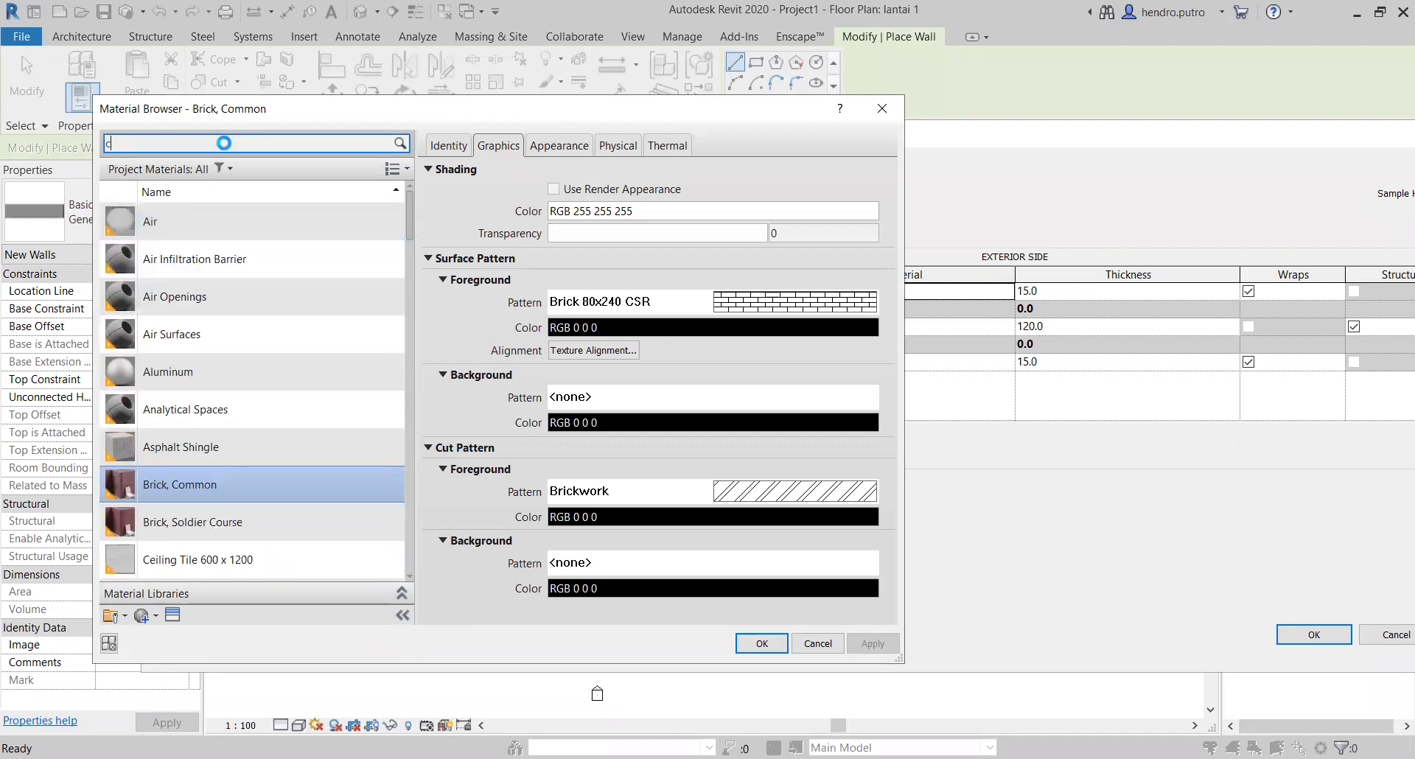
Step: Search the materials for "concrete" and assign Concrete Masonry Units to the exterior Finish 1 [4] layer
{"action": "type", "text": "oncrete"}
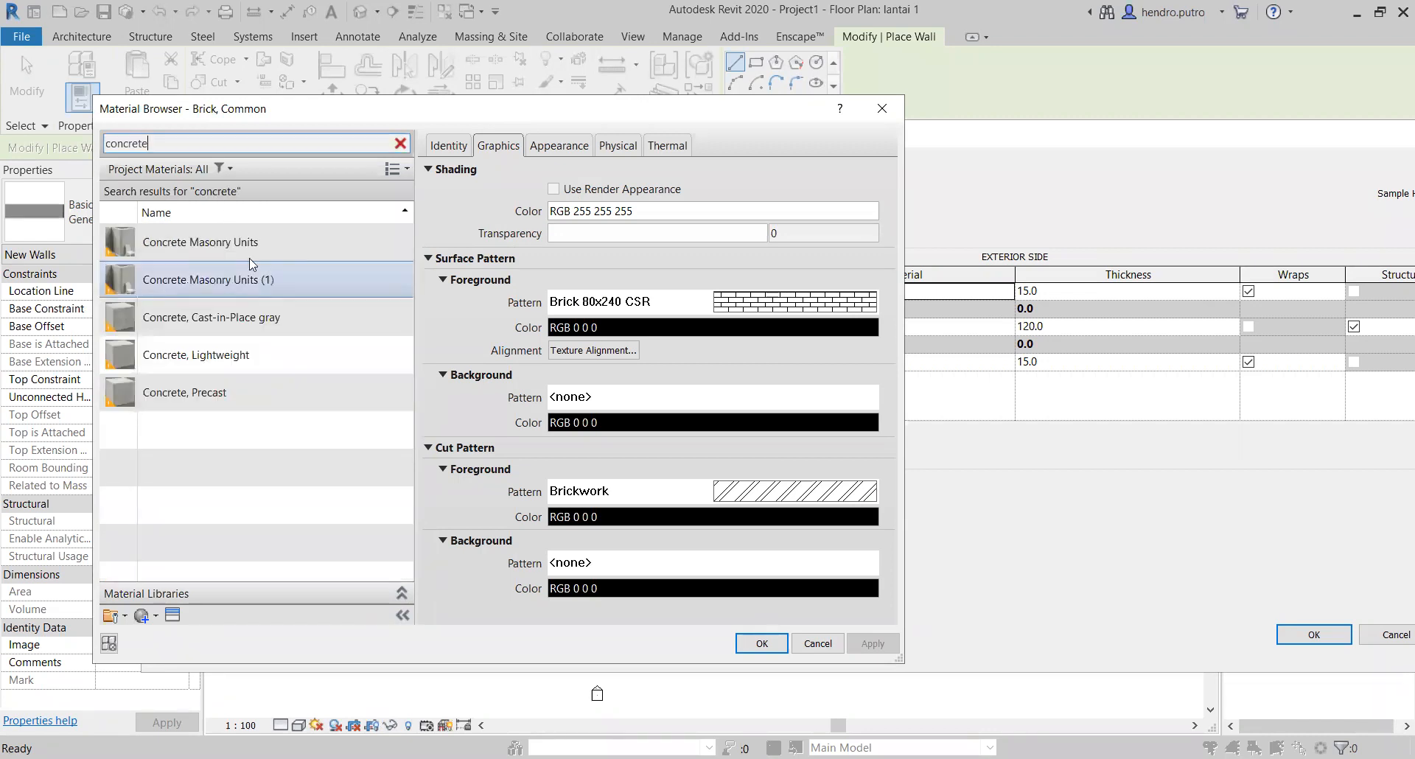
{"action": "left_click", "coordinate": [275, 252]}
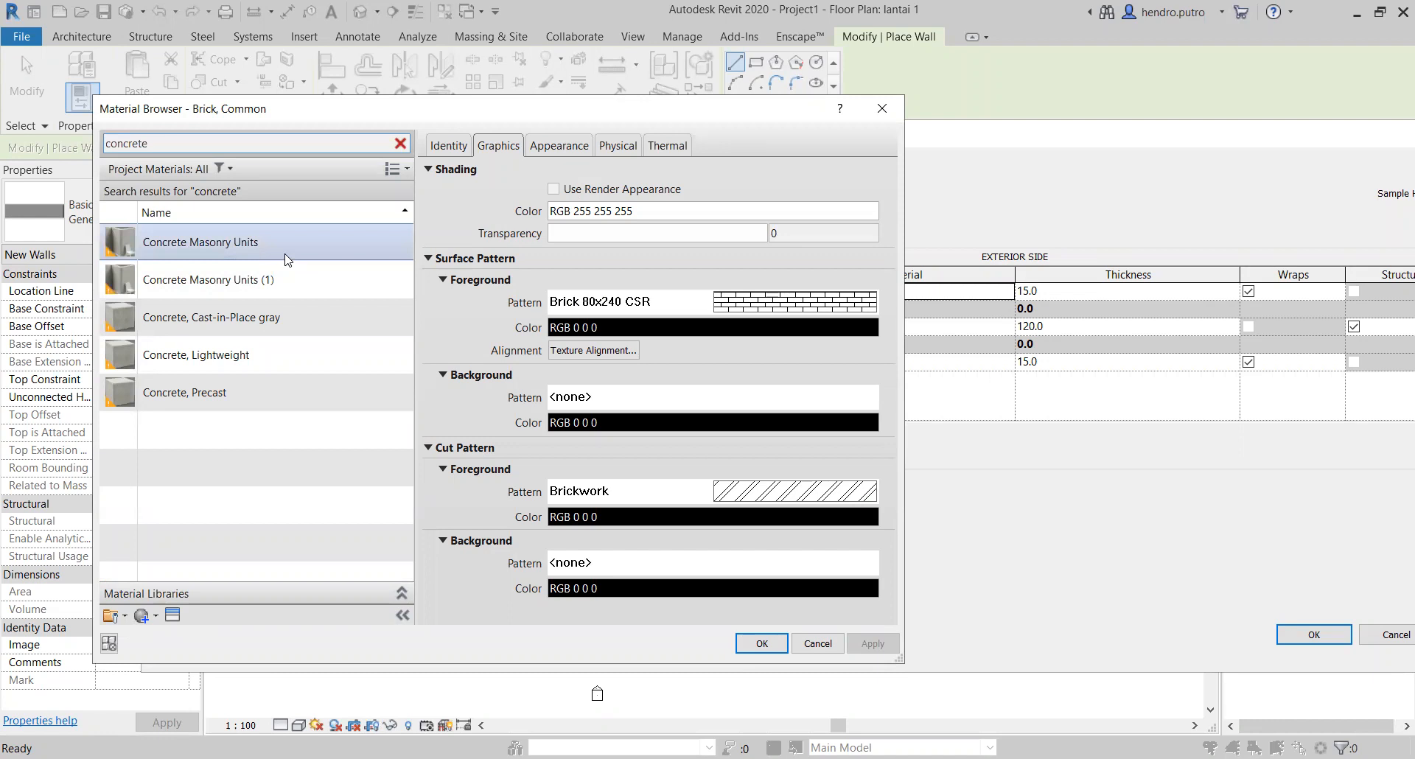
{"action": "left_click", "coordinate": [287, 257]}
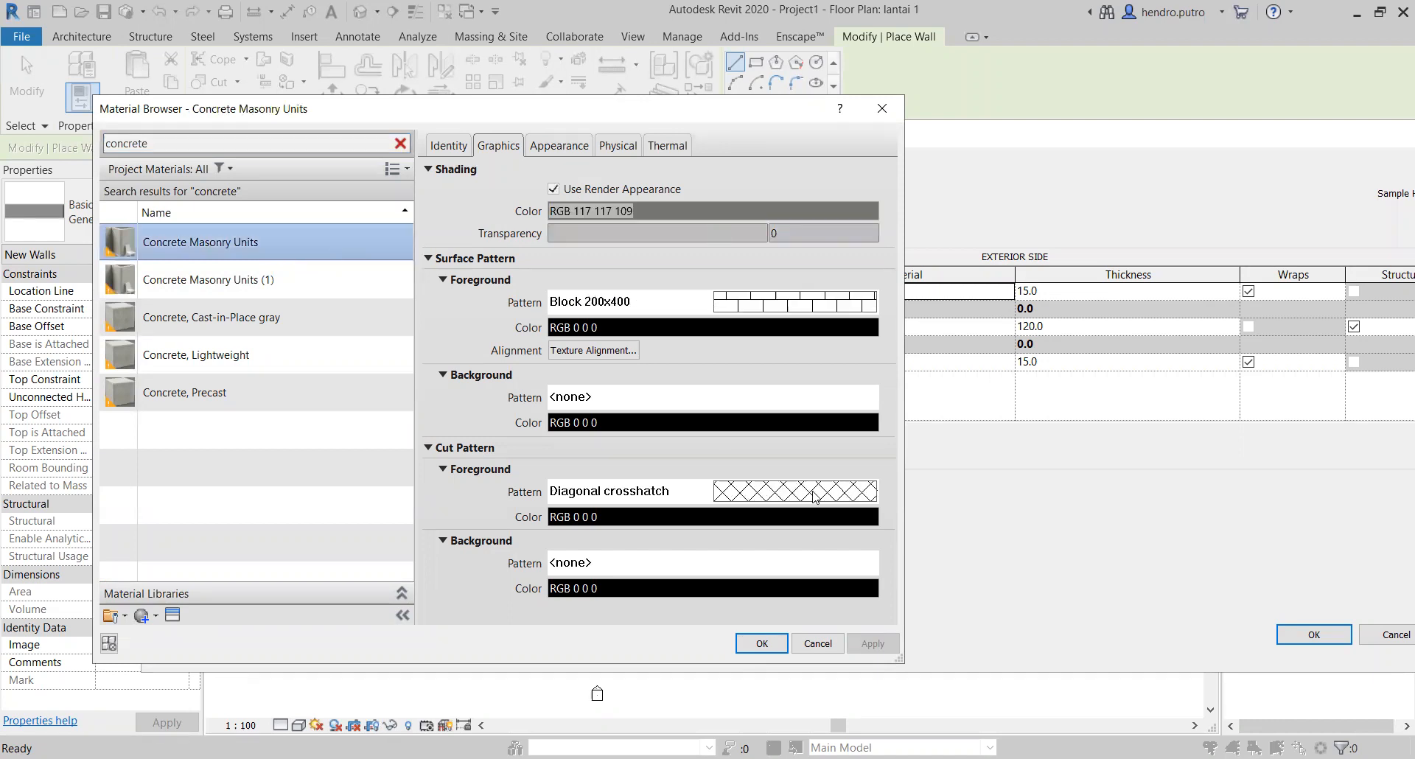
{"action": "left_click", "coordinate": [762, 651]}
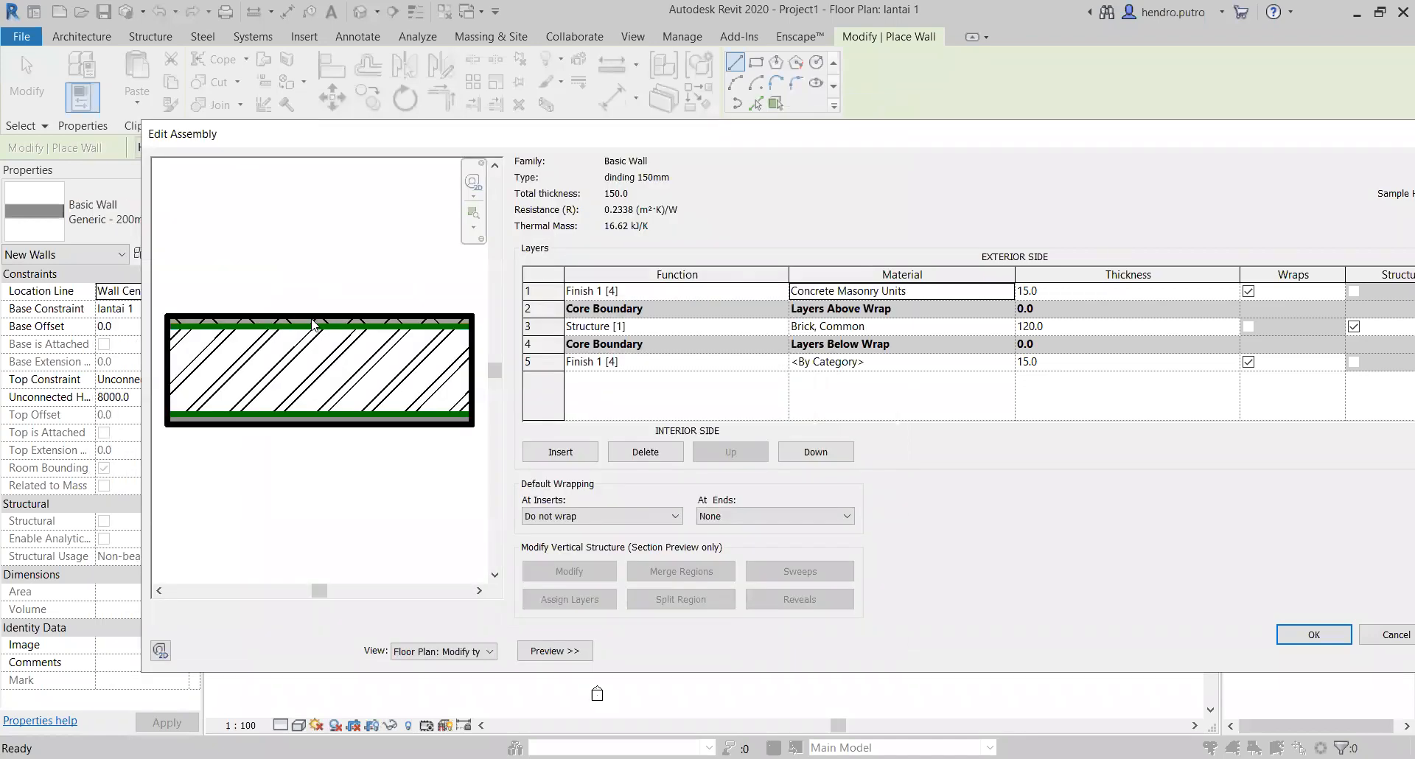
Step: Remove the cut foreground pattern from the Concrete Masonry Units material by setting it to <No pattern>
{"action": "left_click", "coordinate": [989, 290]}
{"action": "left_click", "coordinate": [1007, 291]}
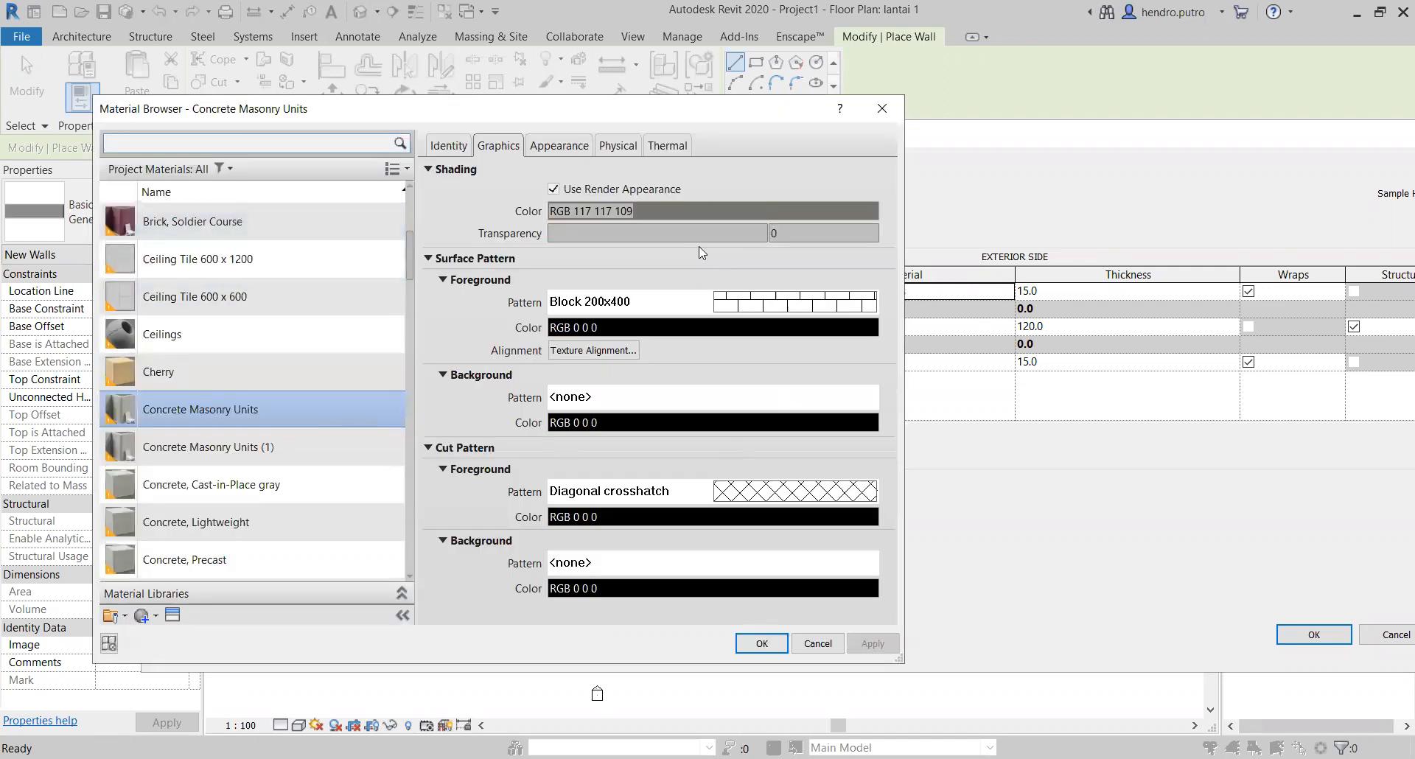
{"action": "left_click", "coordinate": [763, 490]}
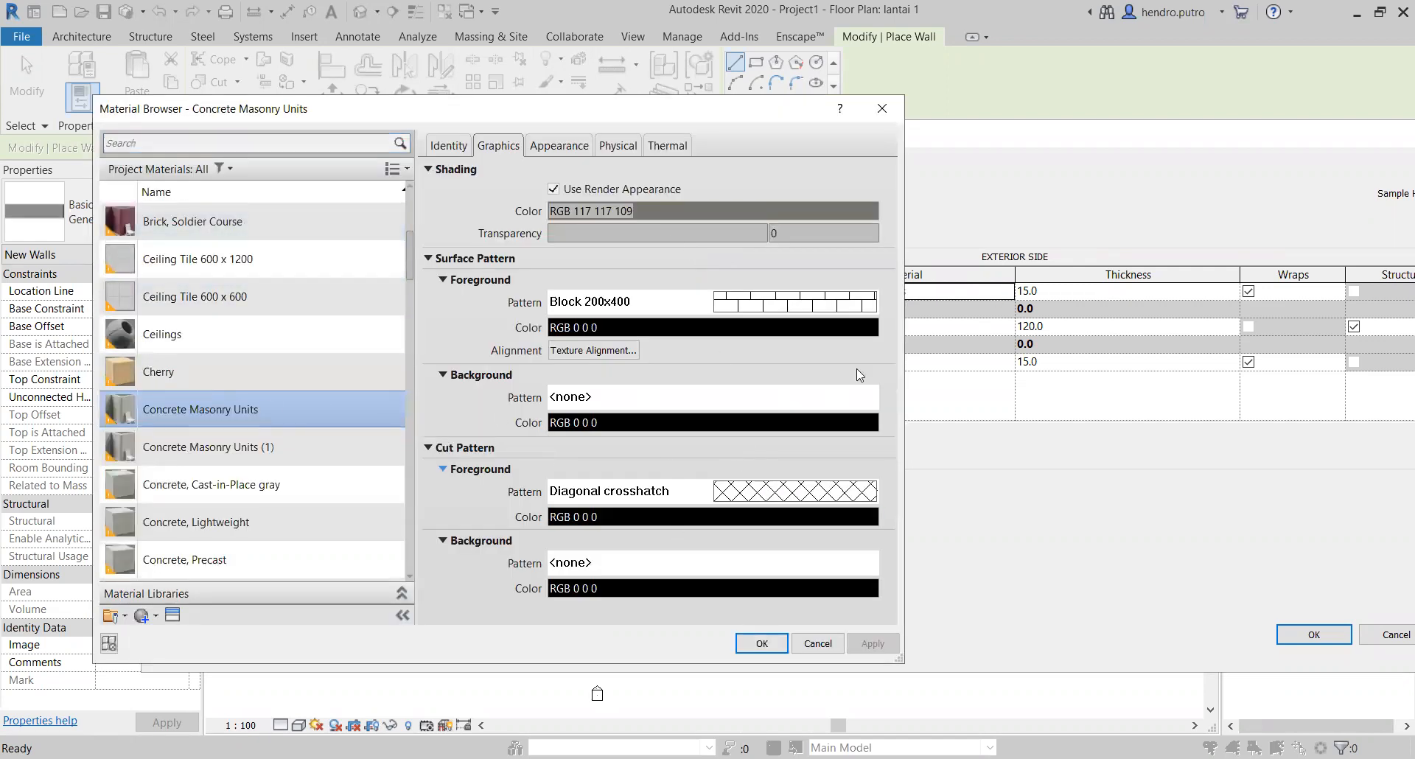
{"action": "scroll", "coordinate": [1006, 579], "scroll_direction": "down", "scroll_amount": 5}
{"action": "scroll", "coordinate": [995, 598], "scroll_direction": "up", "scroll_amount": 8}
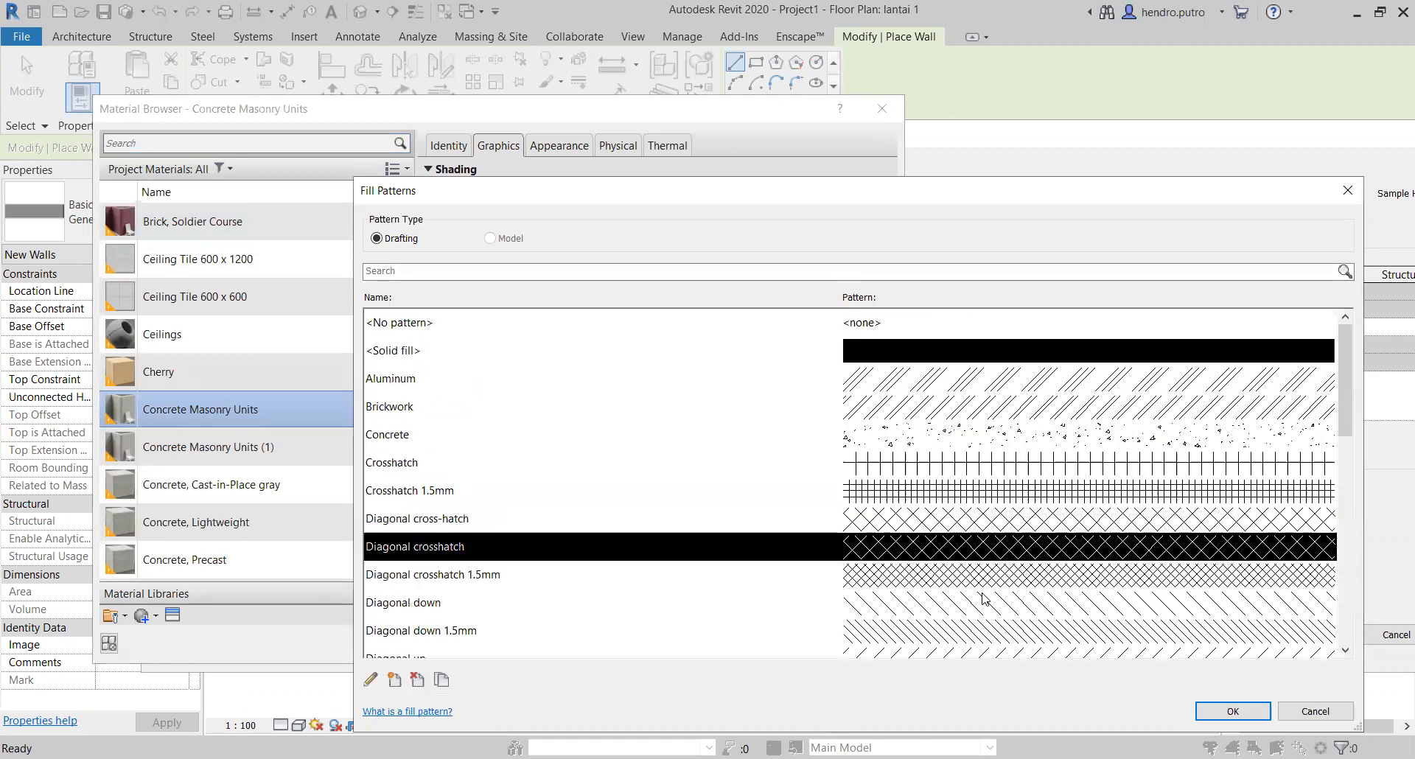
{"action": "left_click", "coordinate": [908, 324]}
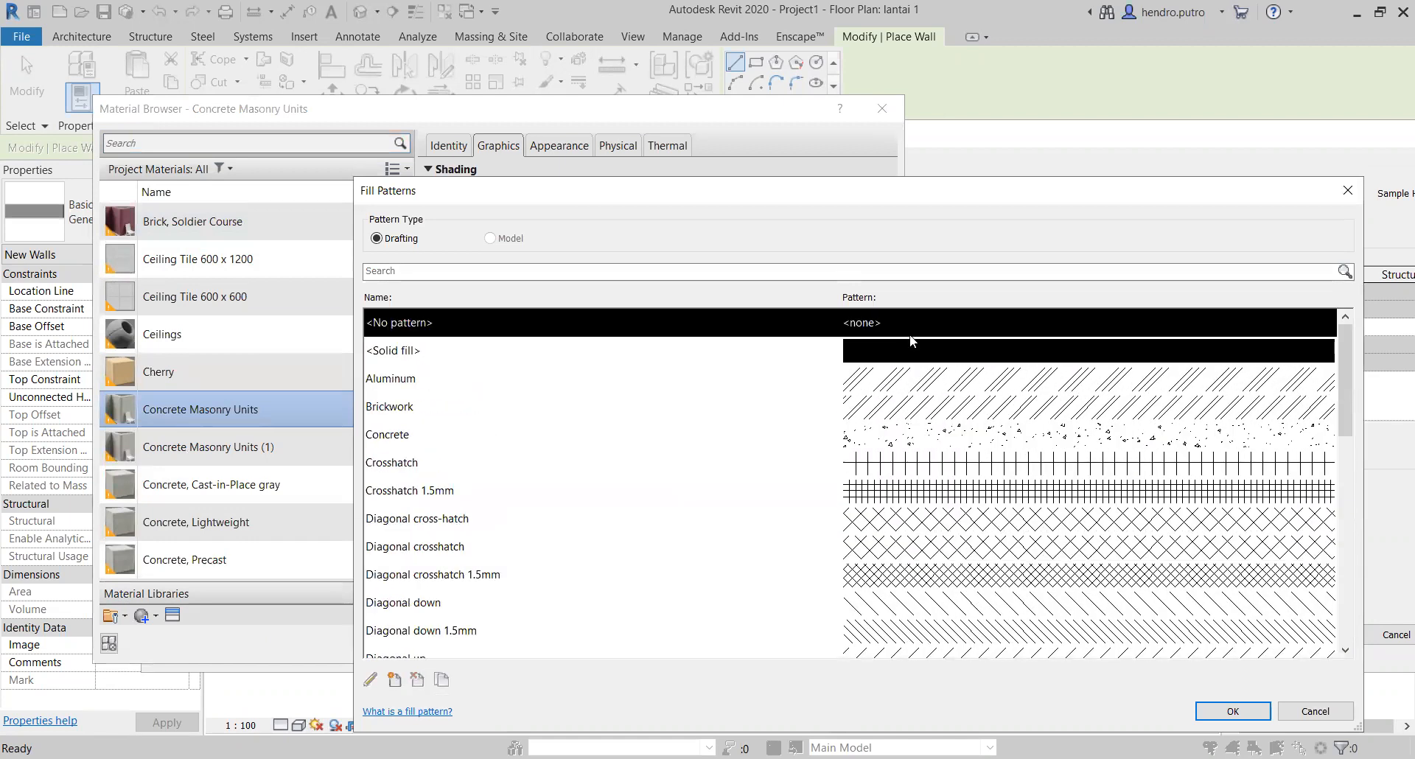
{"action": "left_click", "coordinate": [1227, 711]}
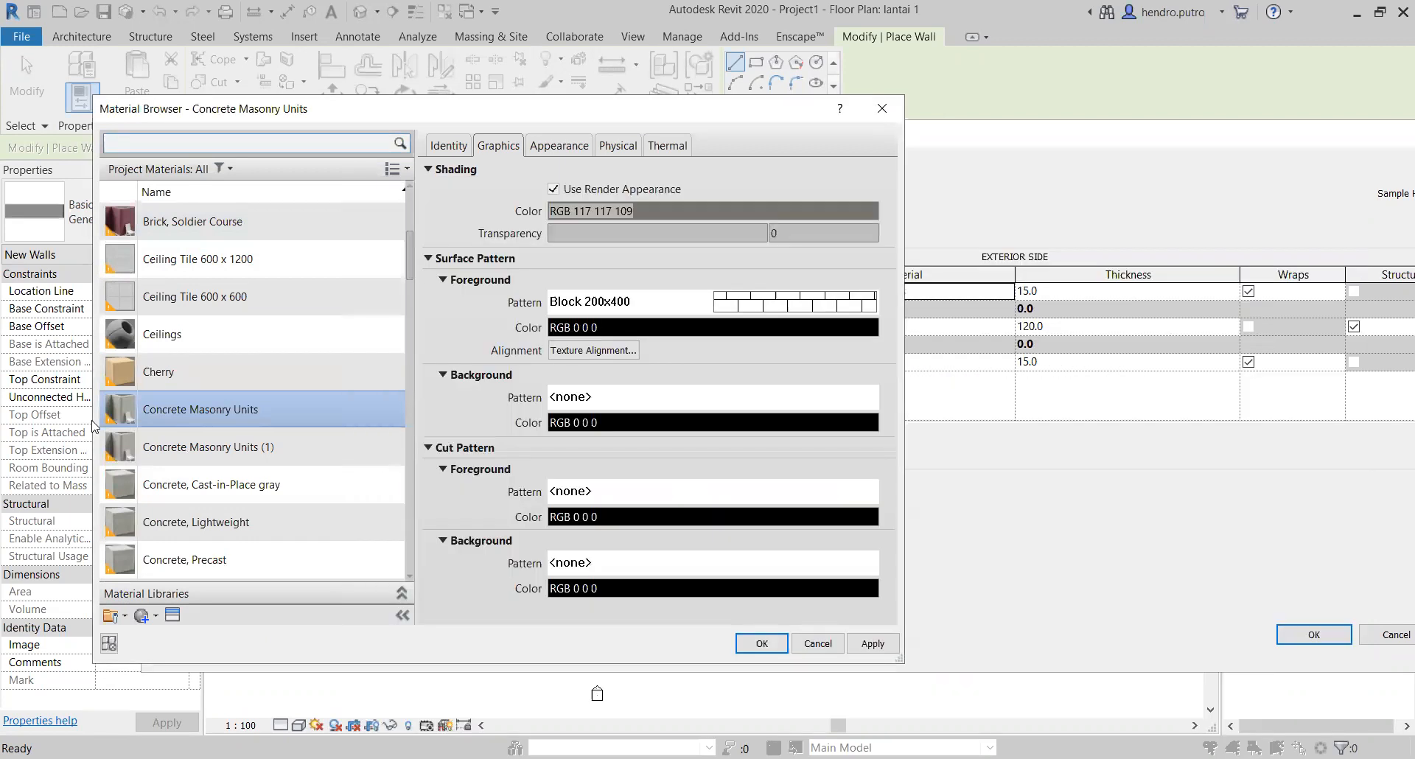
{"action": "right_click", "coordinate": [305, 409]}
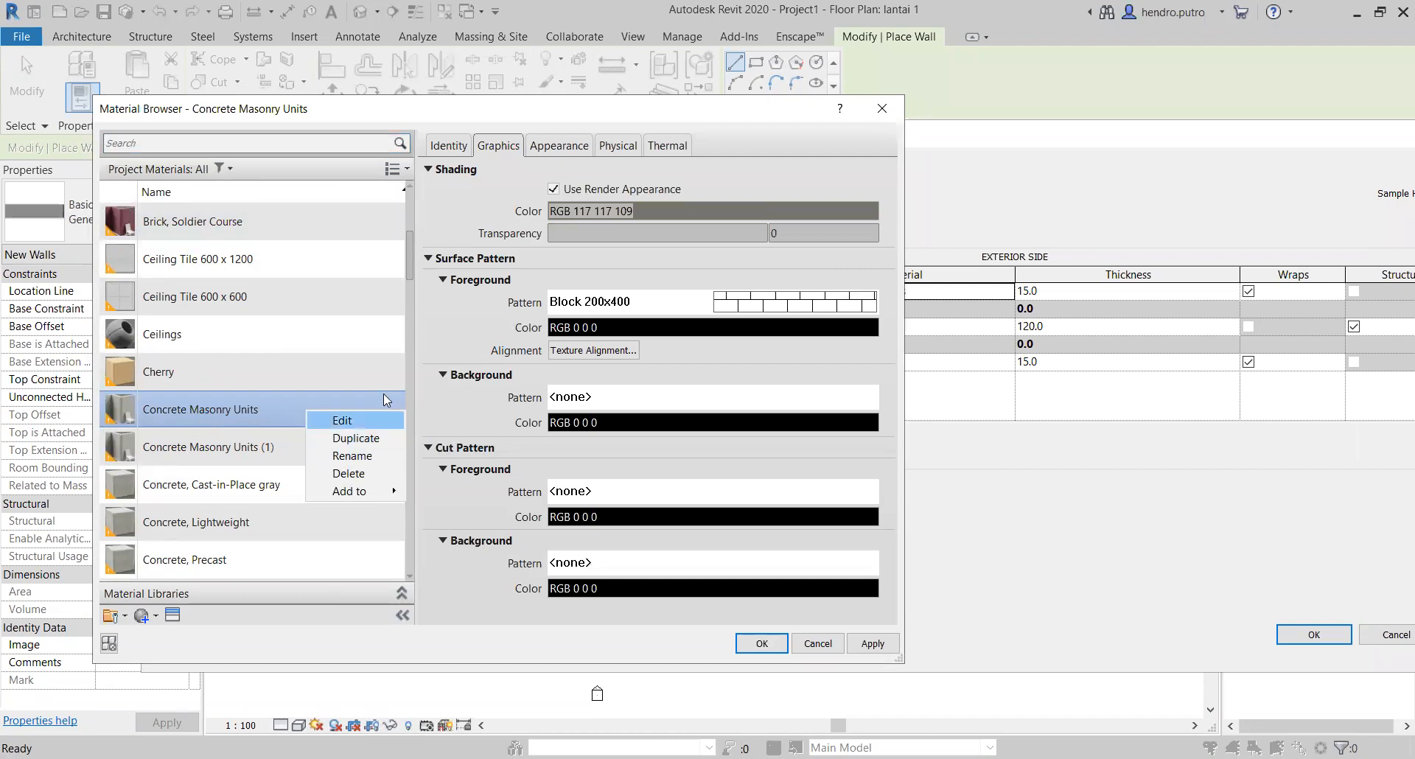
{"action": "left_click", "coordinate": [375, 520]}
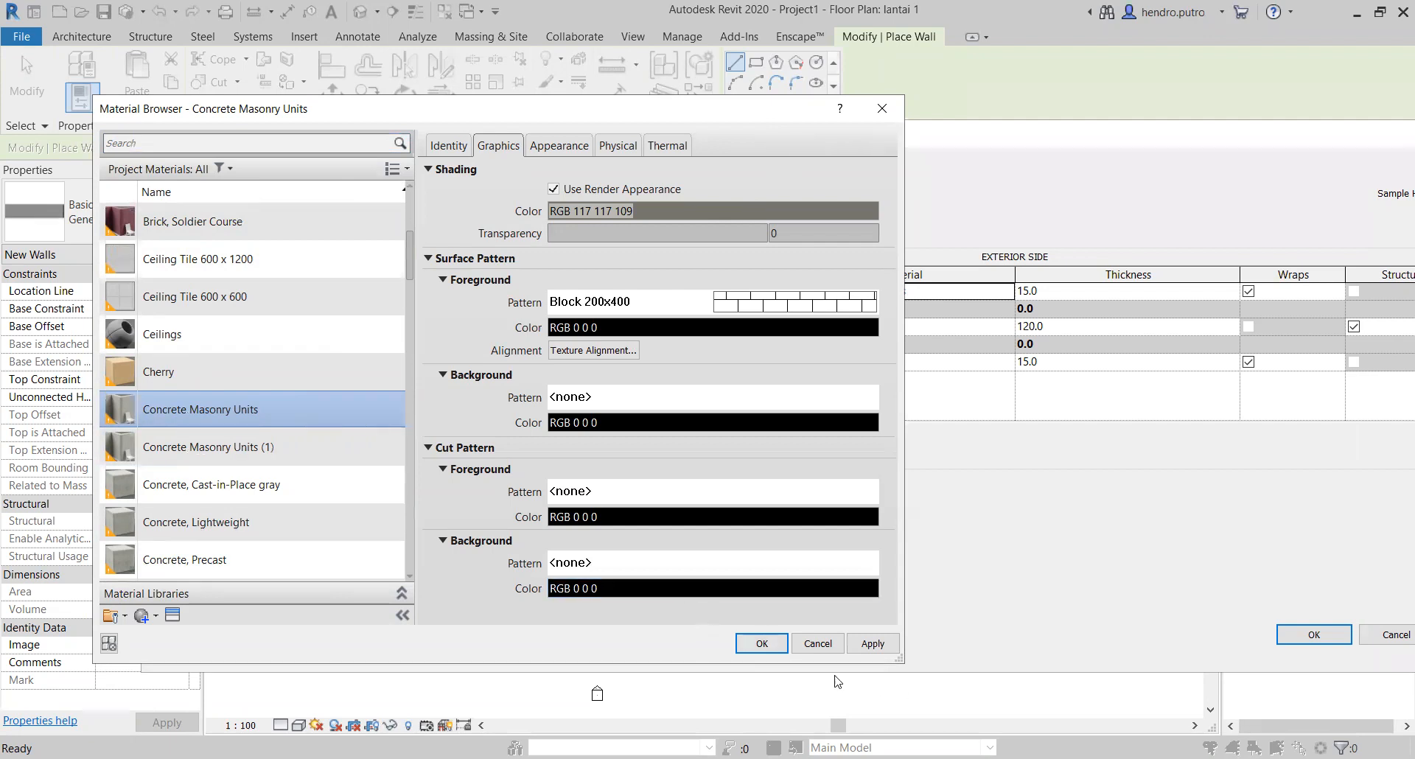
{"action": "left_click", "coordinate": [869, 649]}
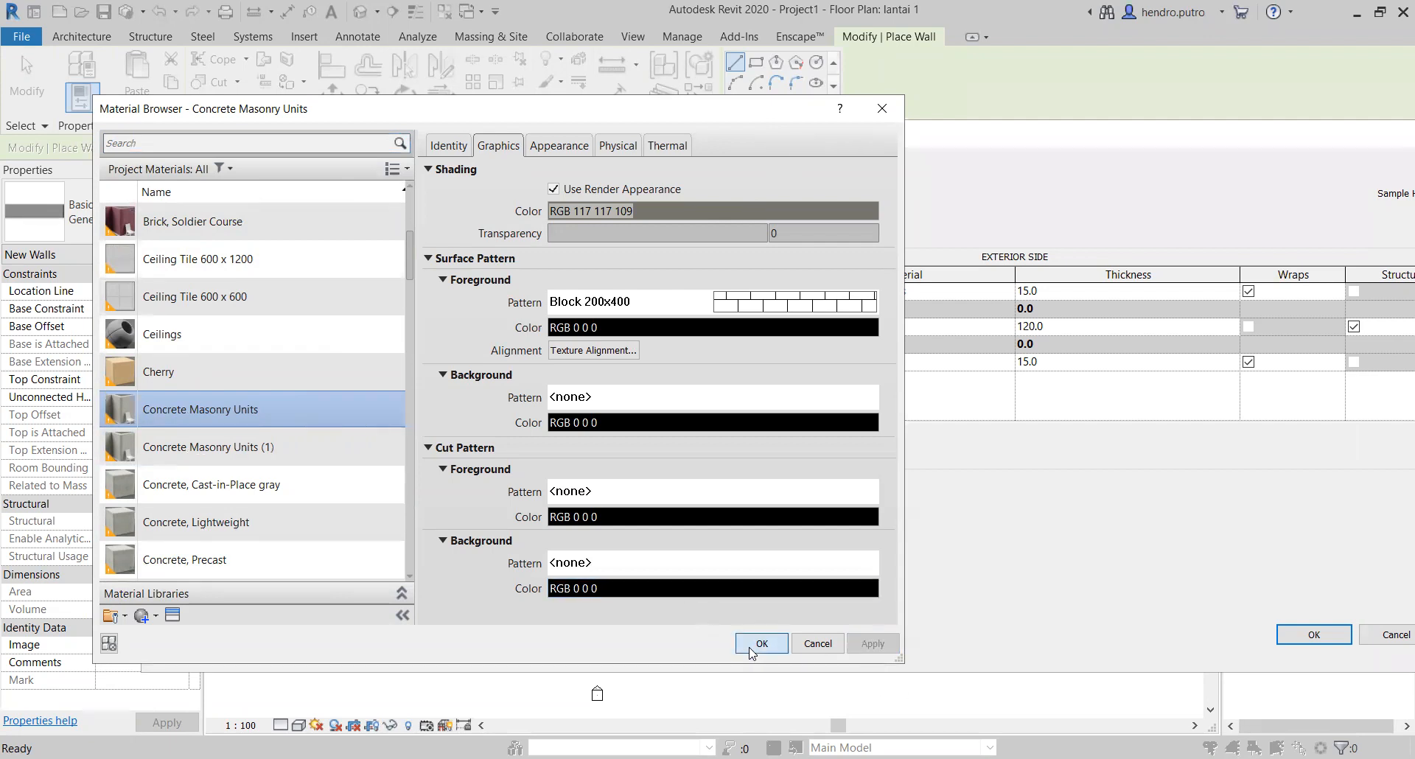
{"action": "left_click", "coordinate": [751, 644]}
Step: Assign Concrete Masonry Units to the interior Finish 1 [4] layer and accept the dinding 150mm wall type
{"action": "left_click", "coordinate": [958, 363]}
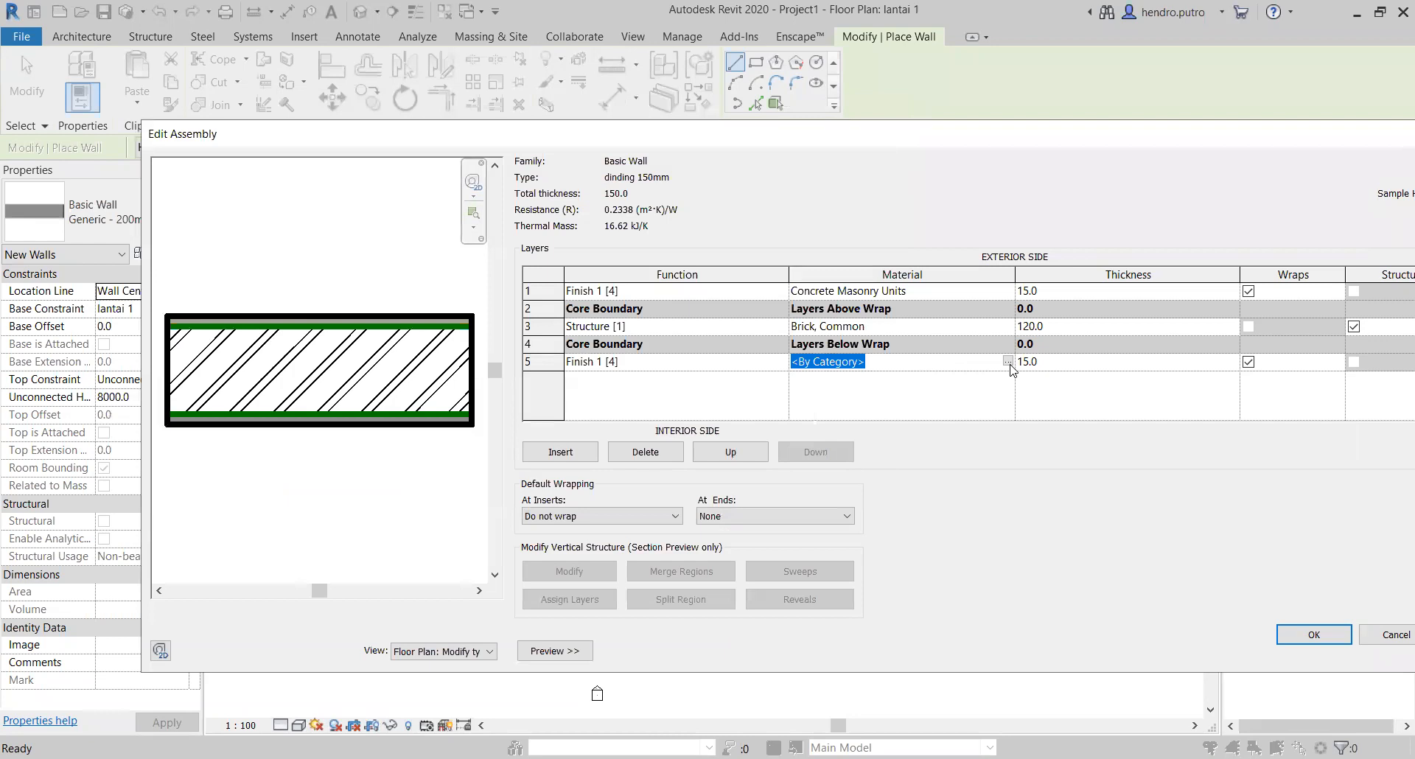
{"action": "left_click", "coordinate": [1008, 361]}
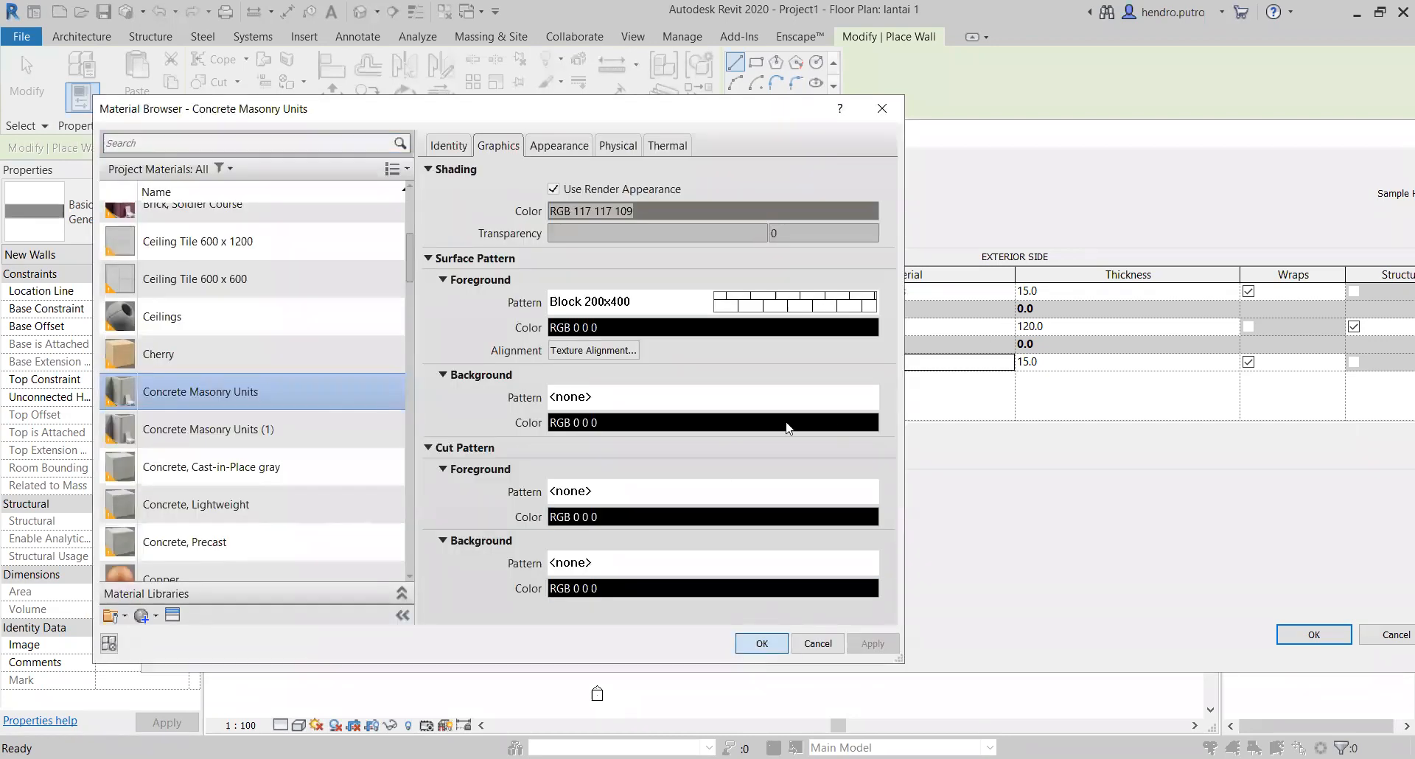
{"action": "key", "text": "Return"}
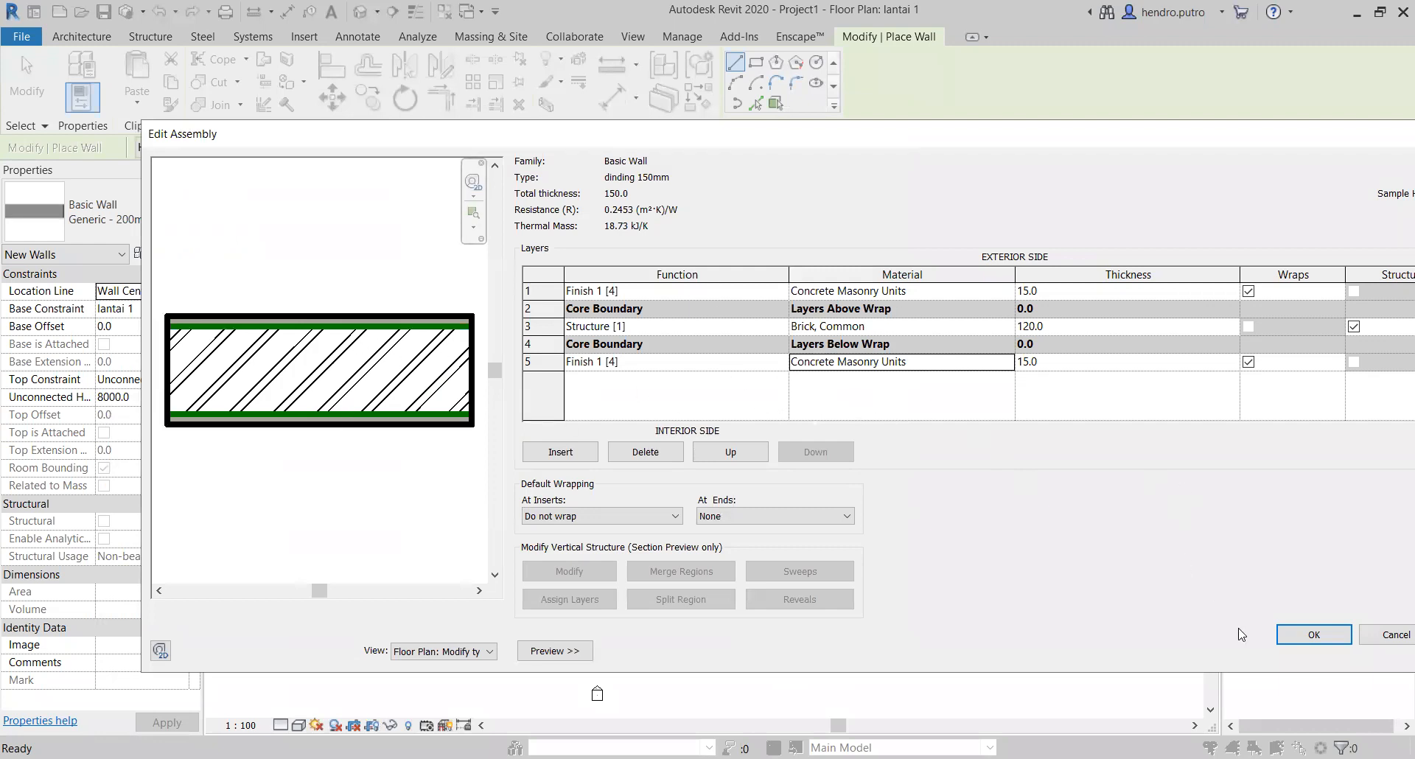
{"action": "left_click_drag", "start_coordinate": [1020, 145], "coordinate": [947, 126]}
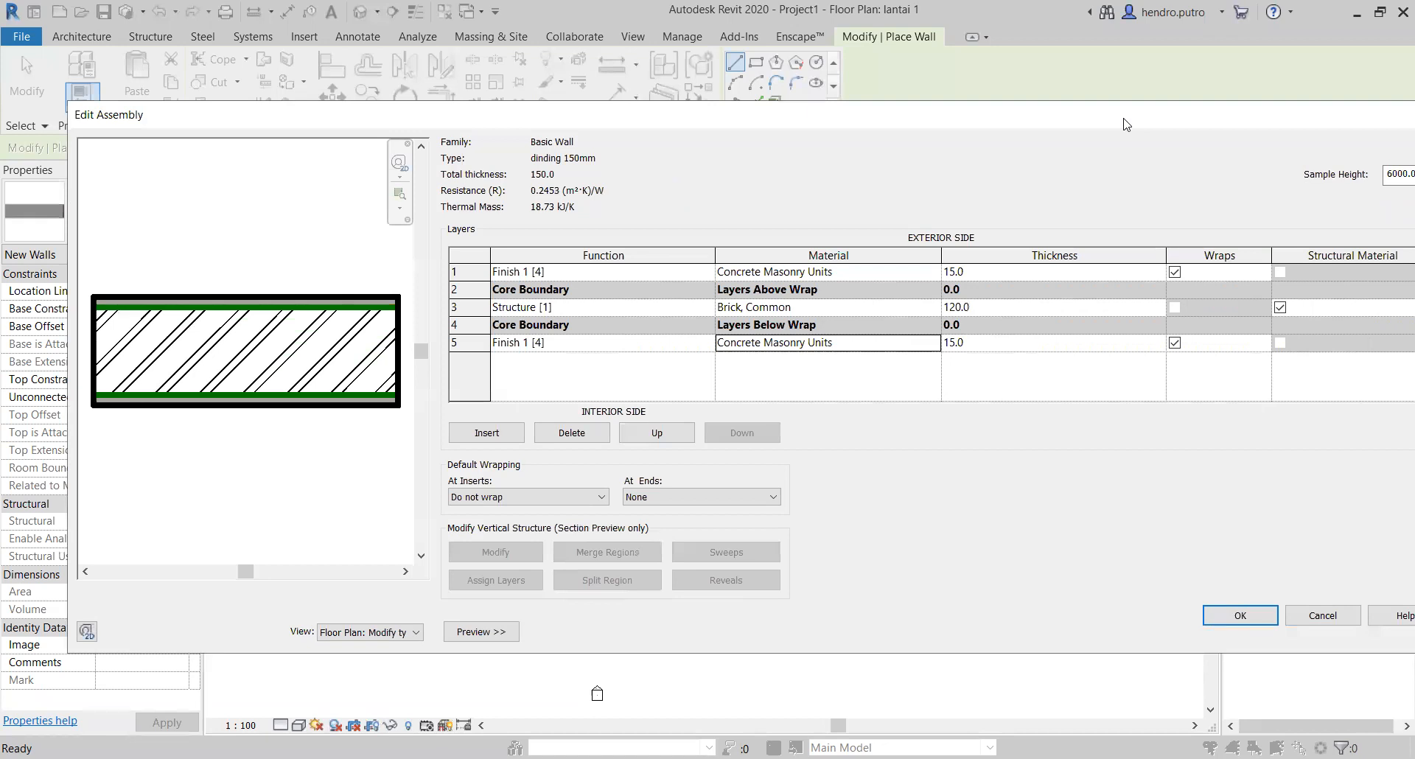
{"action": "left_click", "coordinate": [1171, 613]}
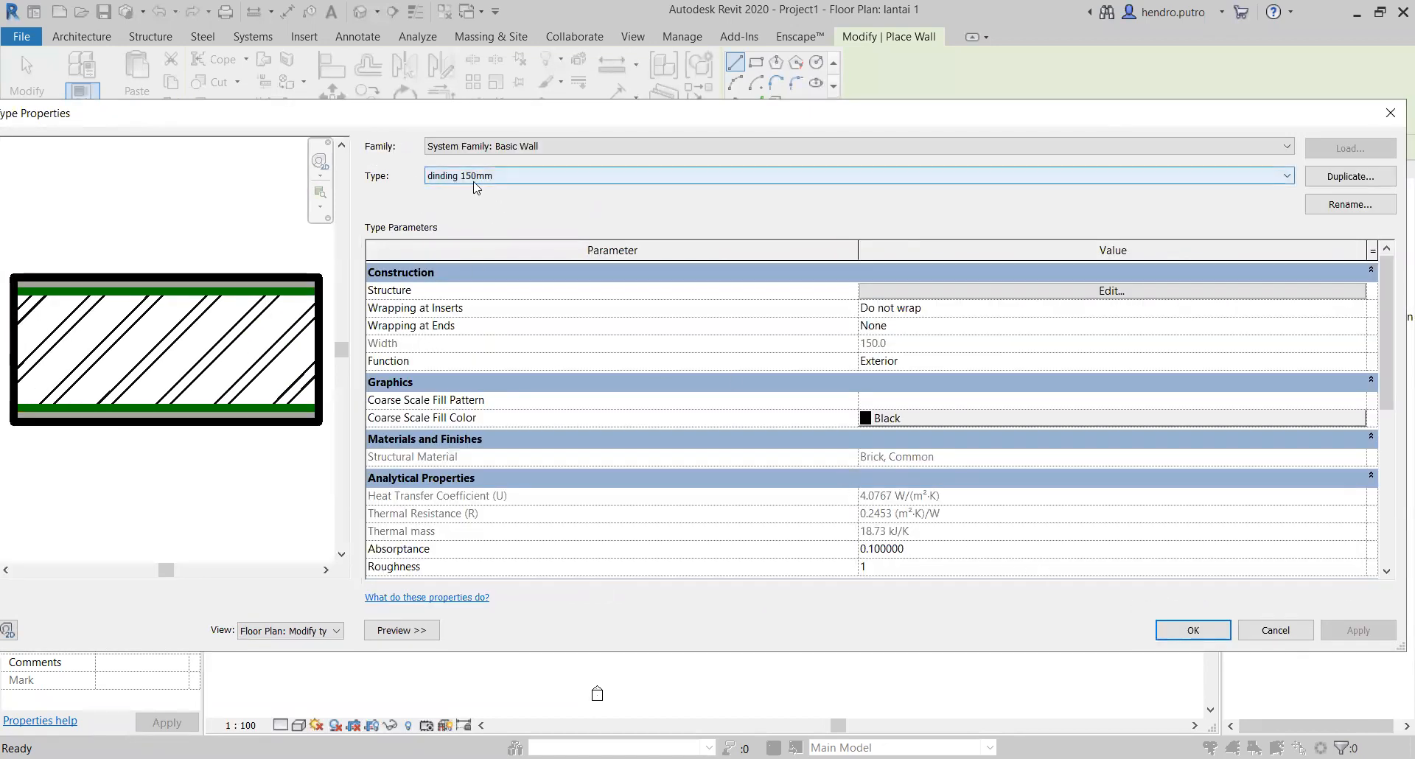
{"action": "left_click", "coordinate": [1189, 638]}
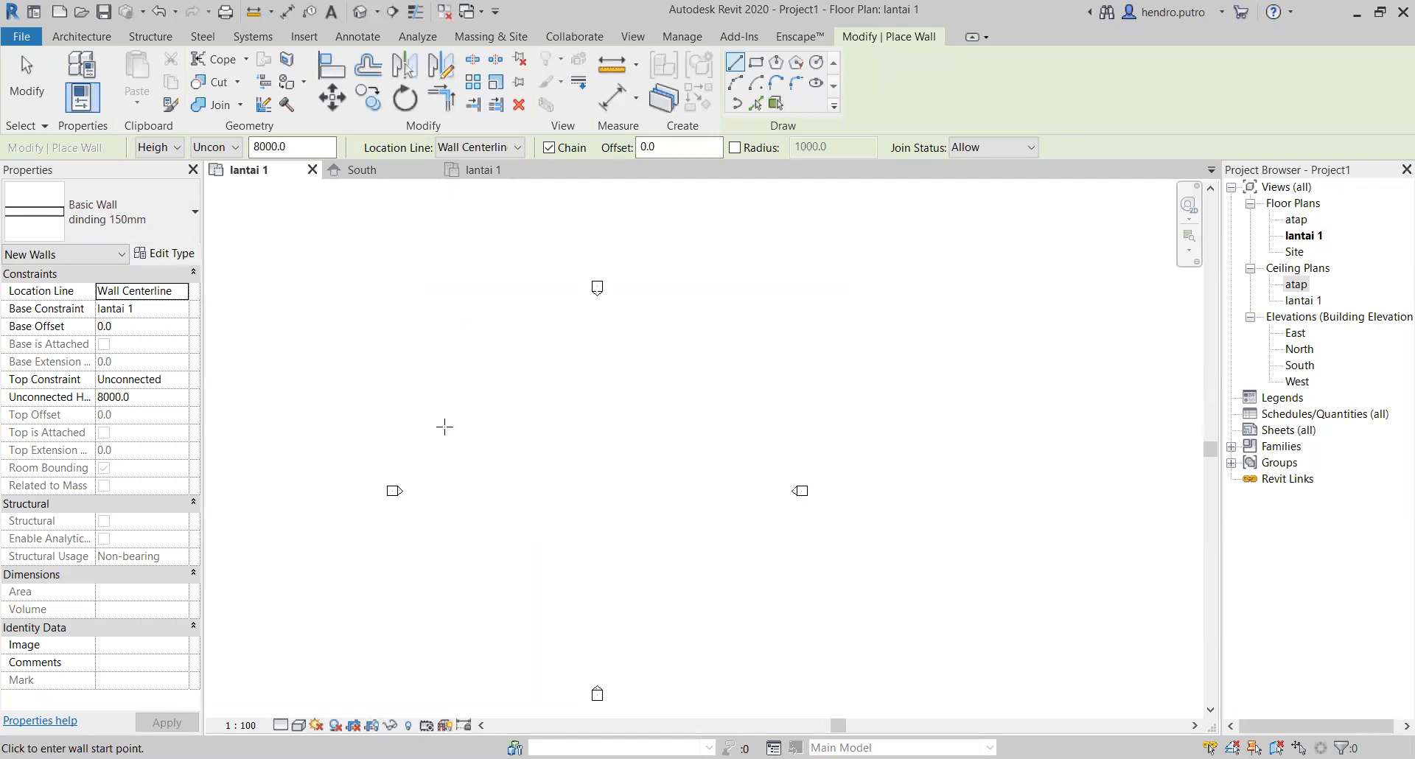
Step: Draw a horizontal dinding 150mm wall about 12500 mm long, followed by a 4000 mm wall running down from its right end
{"action": "left_click", "coordinate": [89, 41]}
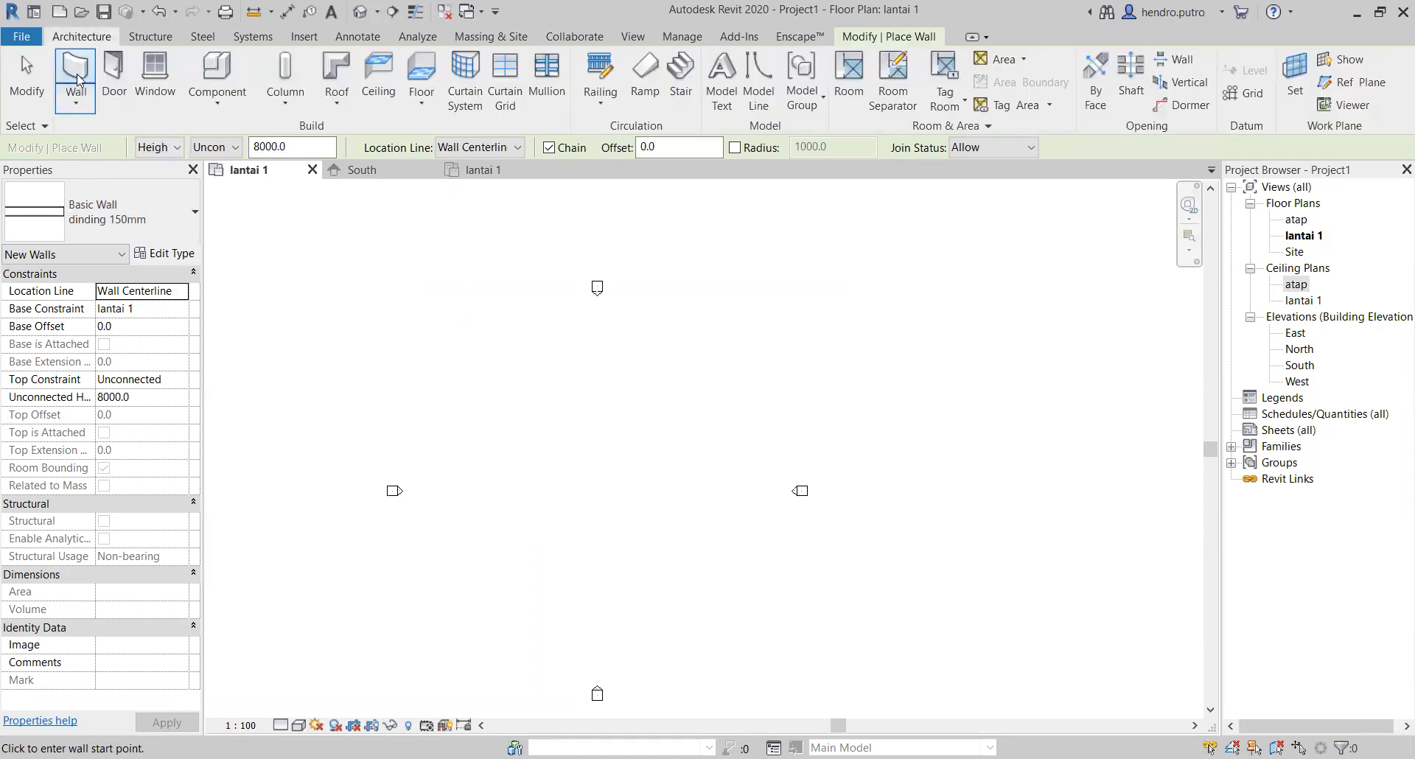
{"action": "left_click", "coordinate": [470, 383]}
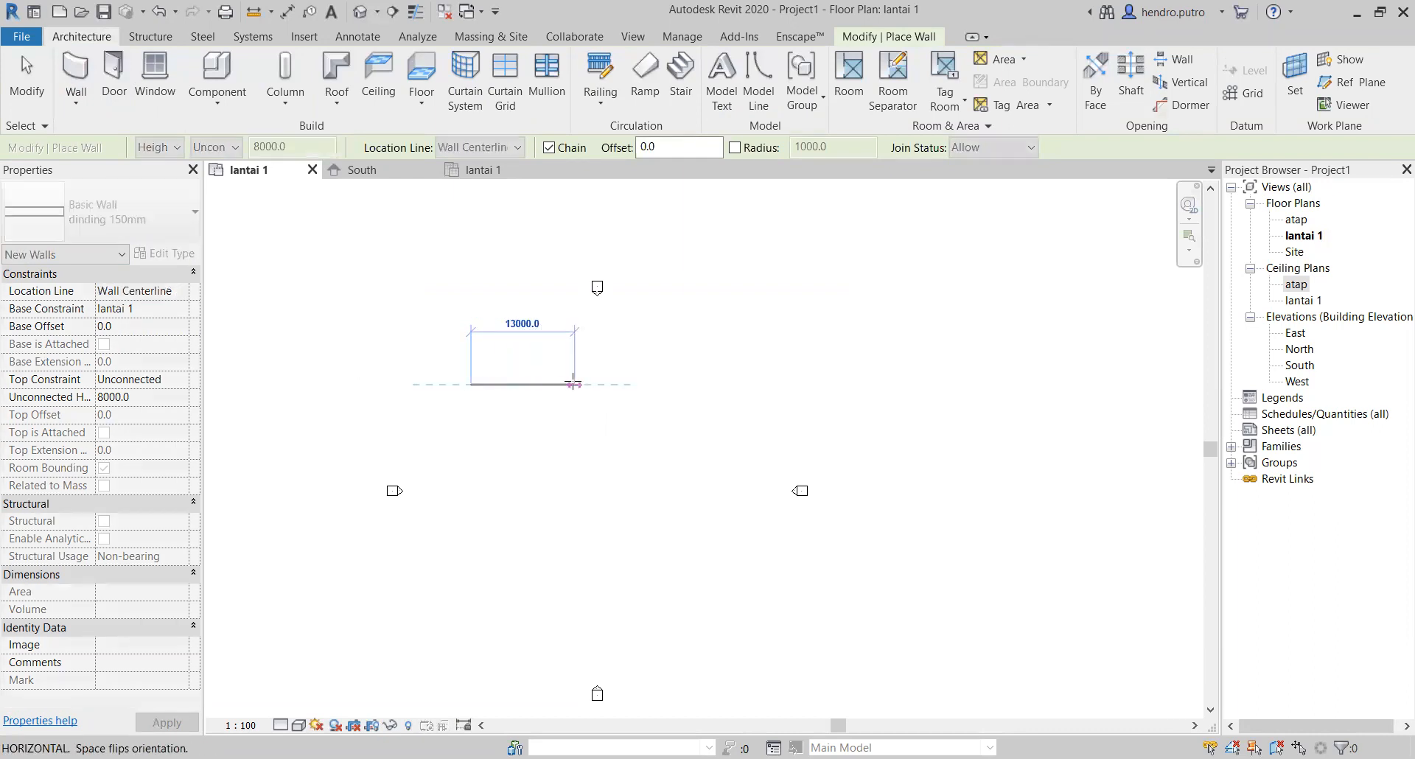
{"action": "scroll", "coordinate": [539, 377], "scroll_direction": "up", "scroll_amount": 6}
{"action": "left_click", "coordinate": [734, 422]}
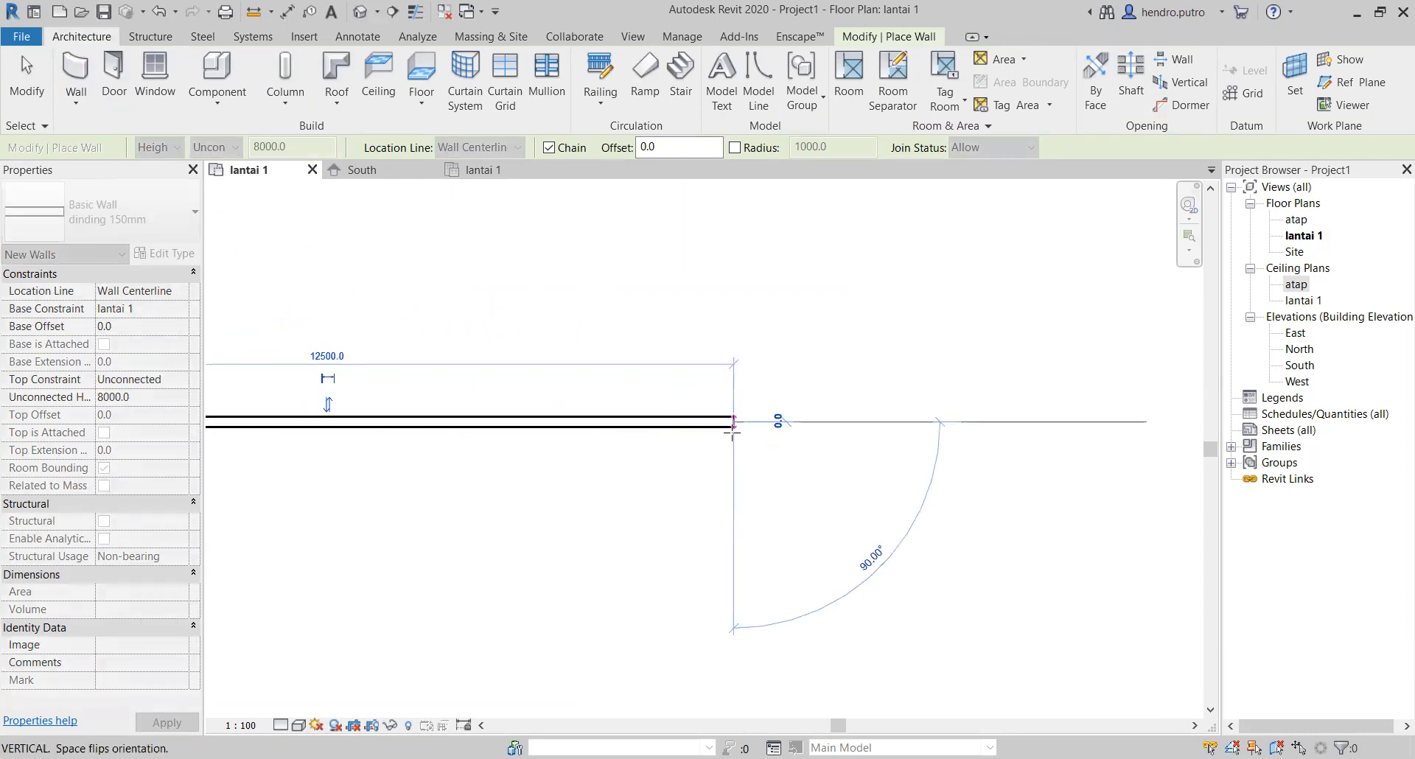
{"action": "scroll", "coordinate": [736, 495], "scroll_direction": "down", "scroll_amount": 3}
{"action": "middle_click_drag", "start_coordinate": [740, 540], "coordinate": [752, 410]}
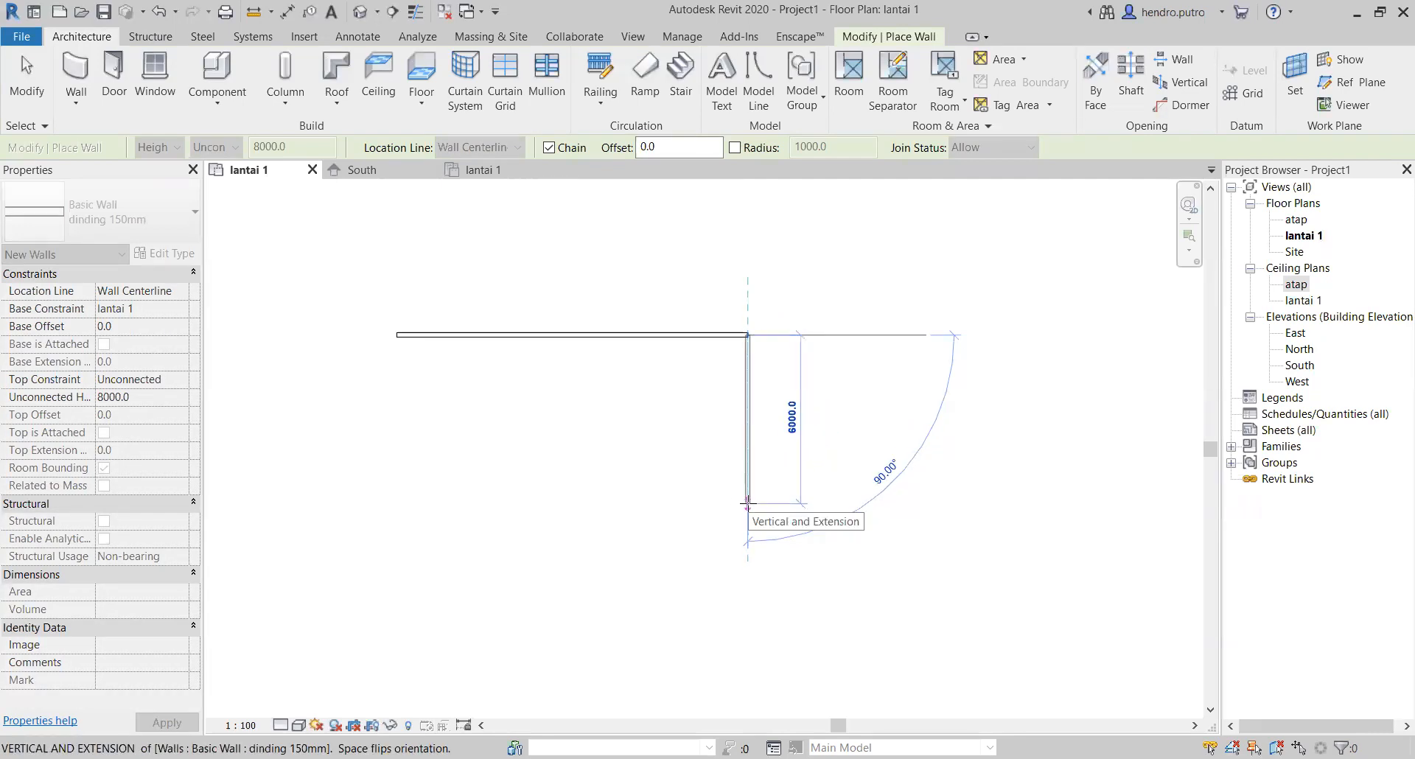
{"action": "type", "text": "4000"}
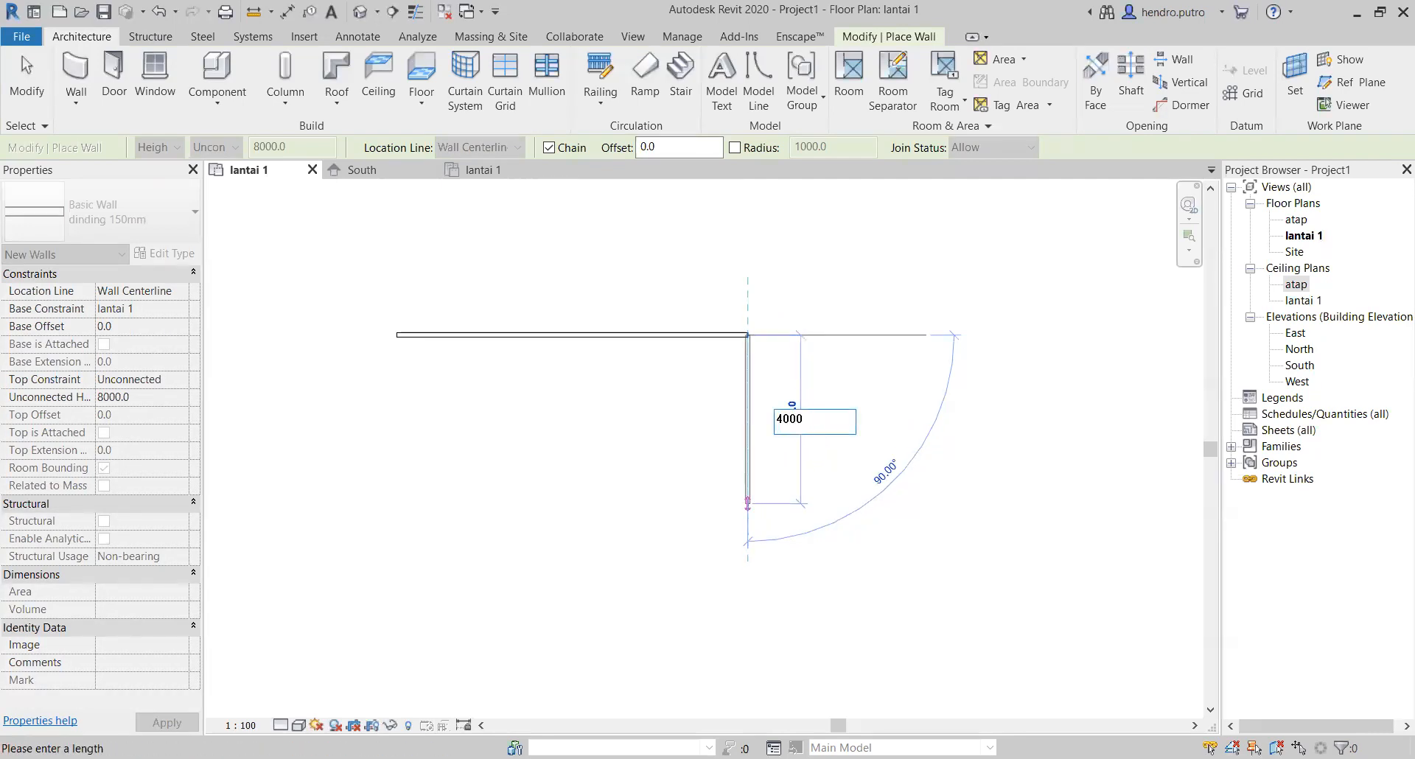
{"action": "key", "text": "Return"}
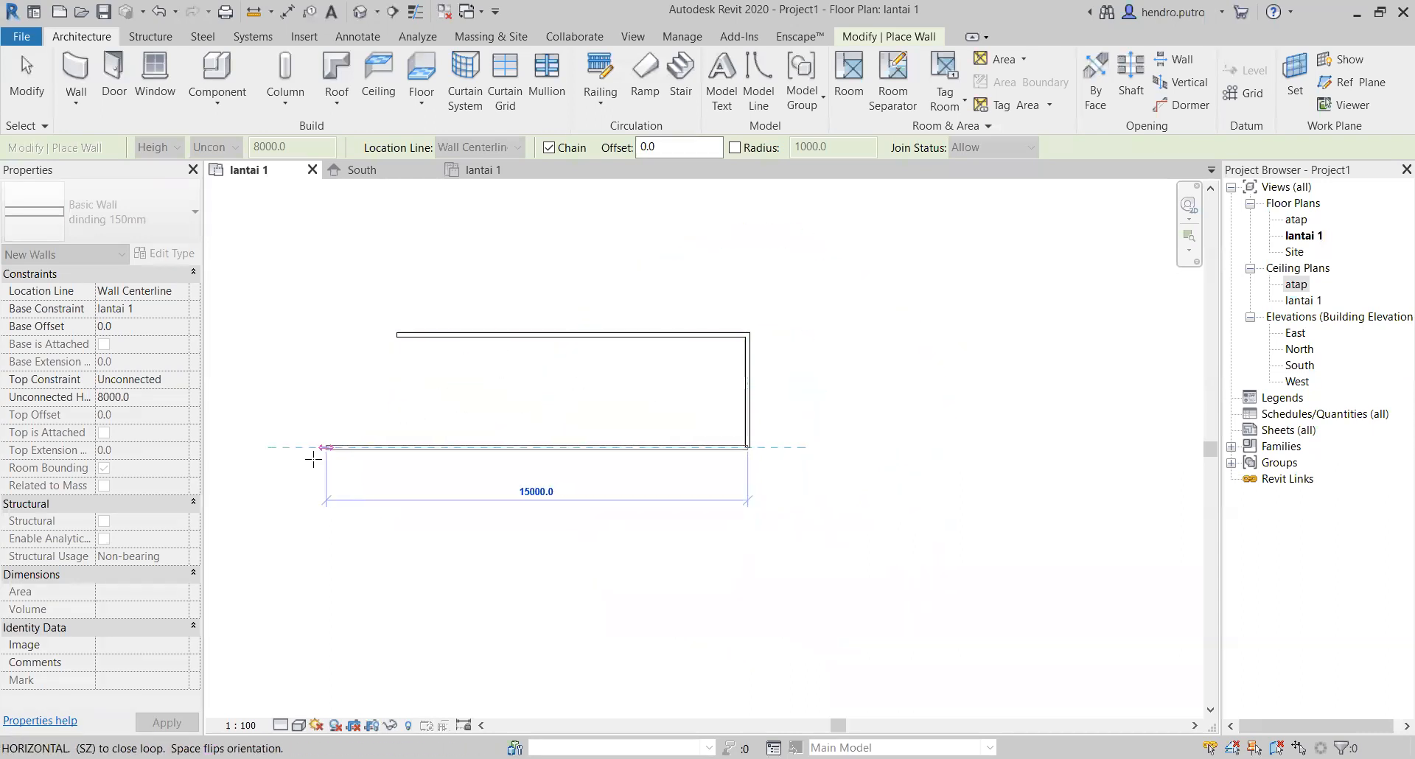
Step: Complete the rectangle with the lower and left walls, closing at the first wall's start point, and end wall placement
{"action": "left_click", "coordinate": [399, 446]}
{"action": "scroll", "coordinate": [398, 445], "scroll_direction": "up", "scroll_amount": 3}
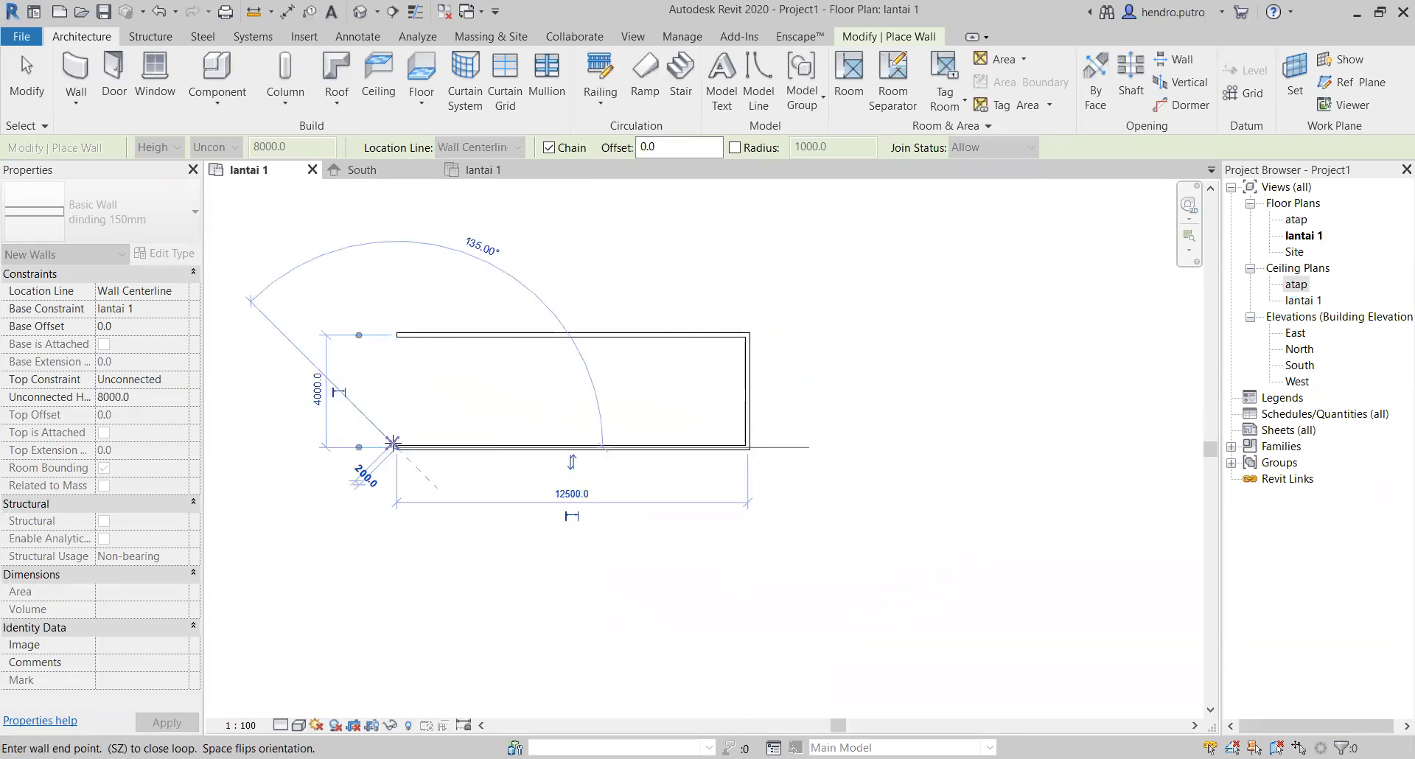
{"action": "left_click", "coordinate": [395, 343]}
{"action": "scroll", "coordinate": [394, 347], "scroll_direction": "up", "scroll_amount": 2}
{"action": "left_click", "coordinate": [392, 347]}
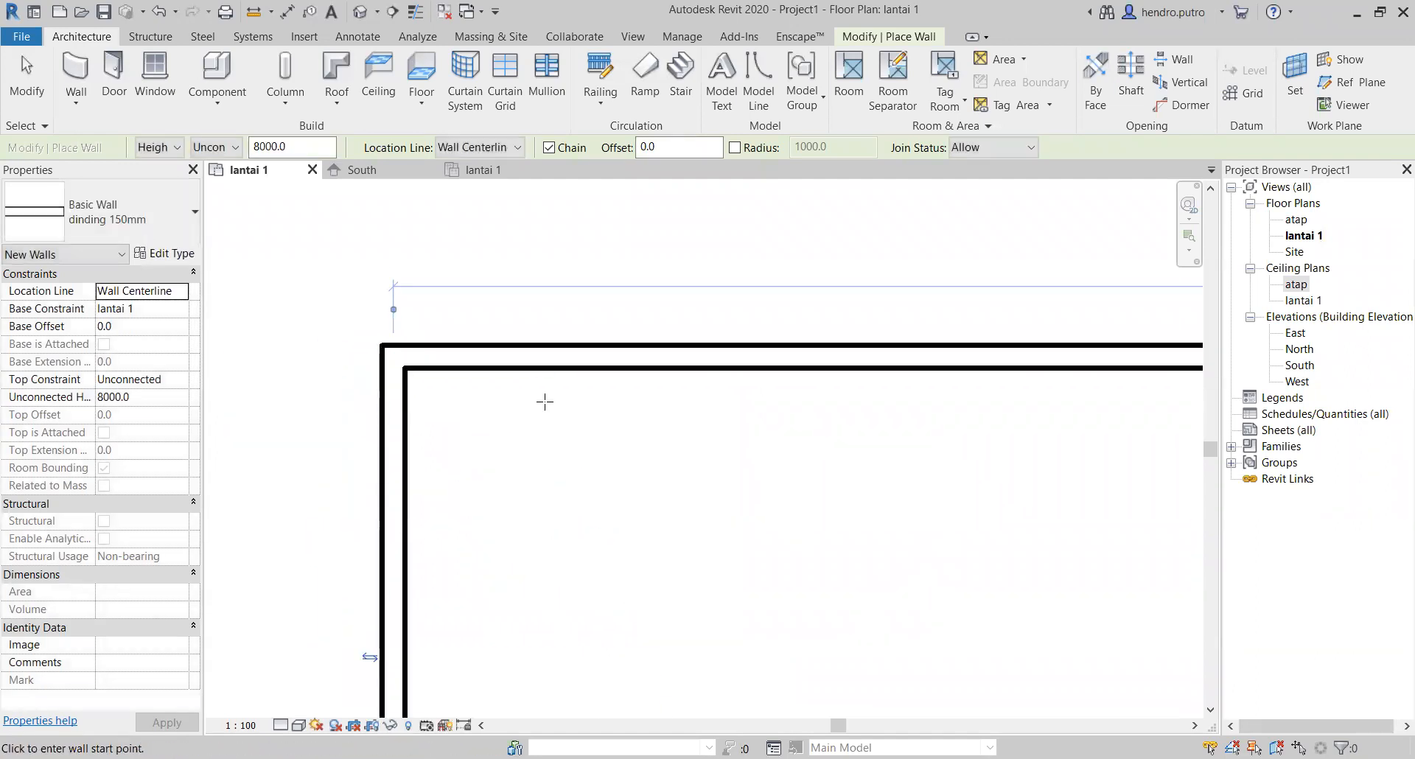
{"action": "scroll", "coordinate": [590, 508], "scroll_direction": "down", "scroll_amount": 1}
{"action": "scroll", "coordinate": [678, 569], "scroll_direction": "down", "scroll_amount": 6}
{"action": "middle_click_drag", "start_coordinate": [663, 503], "coordinate": [527, 327]}
{"action": "scroll", "coordinate": [559, 374], "scroll_direction": "up", "scroll_amount": 2}
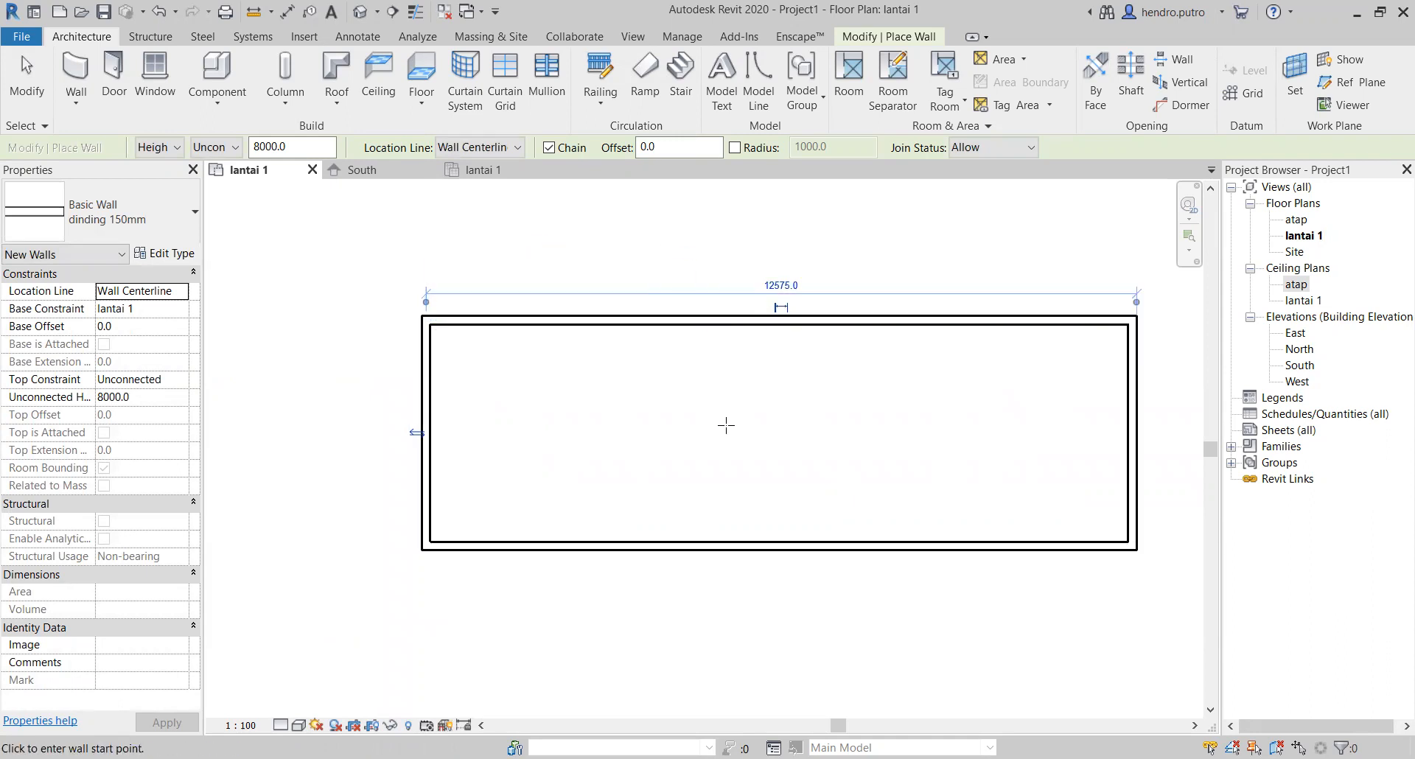
{"action": "middle_click_drag", "start_coordinate": [726, 426], "coordinate": [621, 403]}
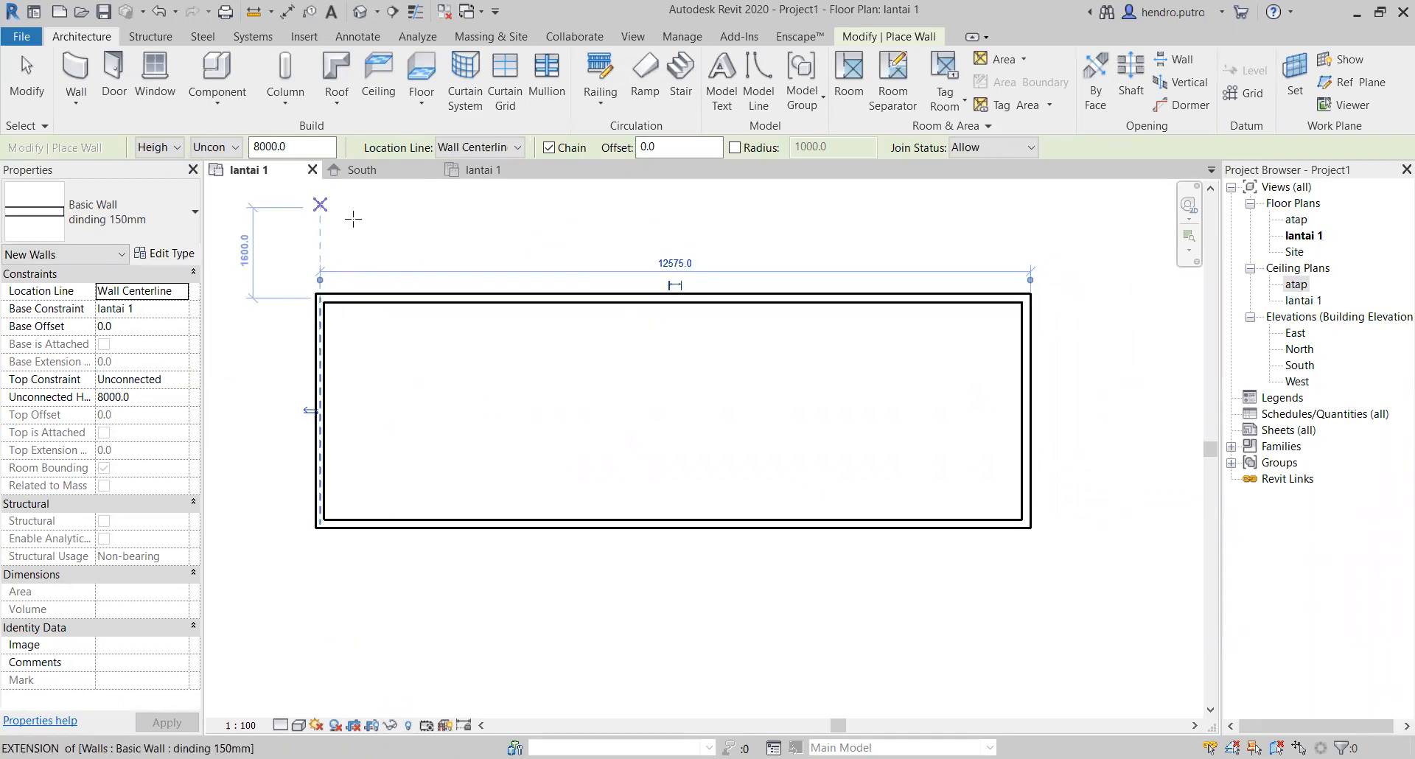
{"action": "left_click", "coordinate": [27, 77]}
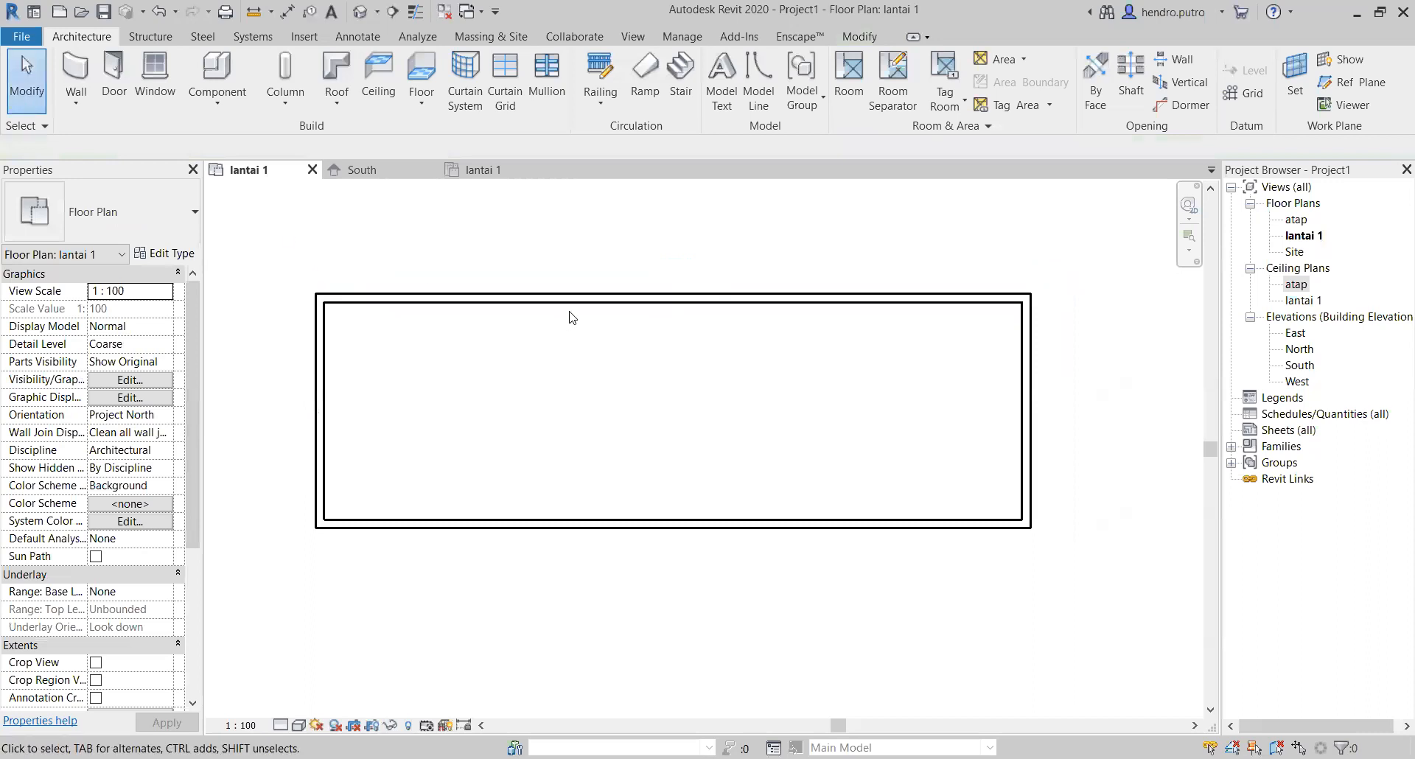
Step: Set the distance between the rectangle's upper and lower walls to 5000 mm by moving the upper wall
{"action": "left_click", "coordinate": [586, 302]}
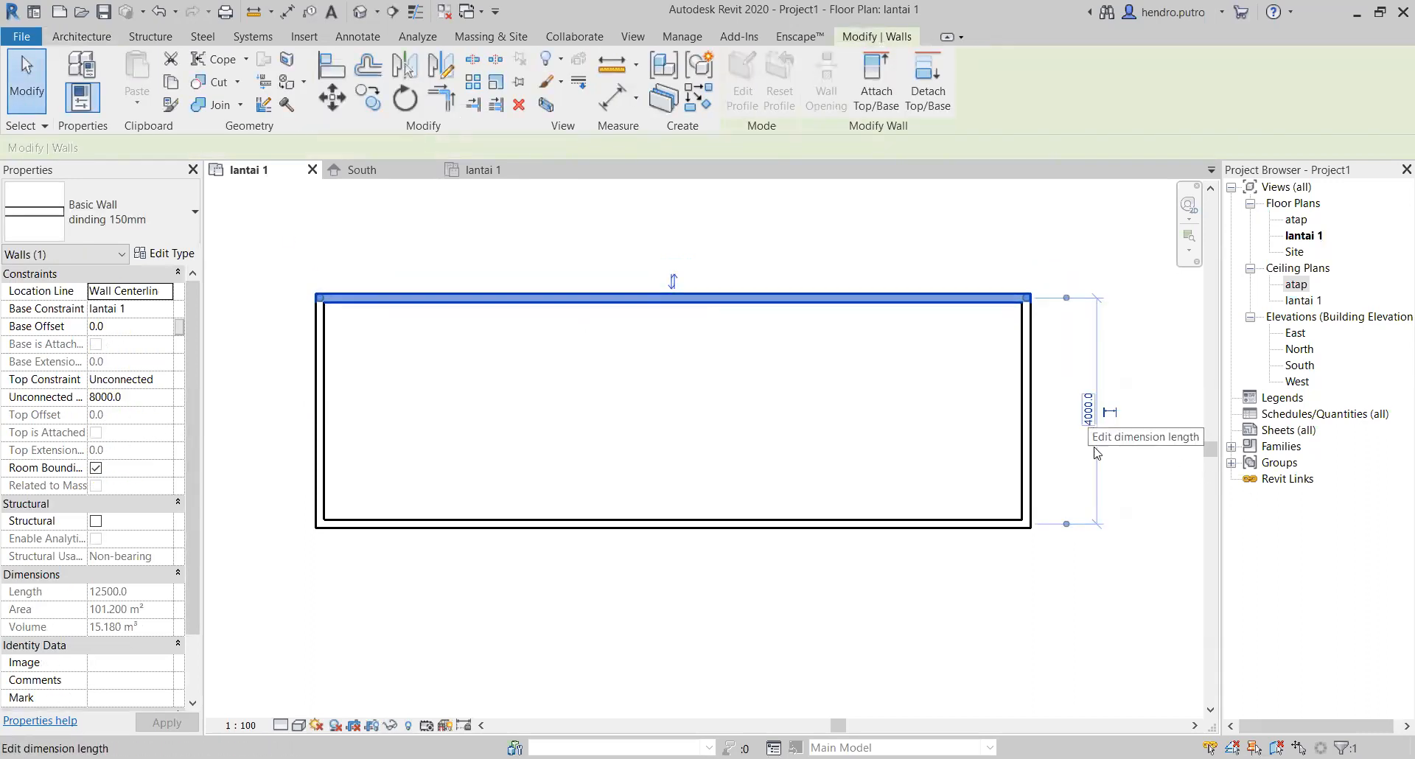
{"action": "left_click", "coordinate": [1090, 421]}
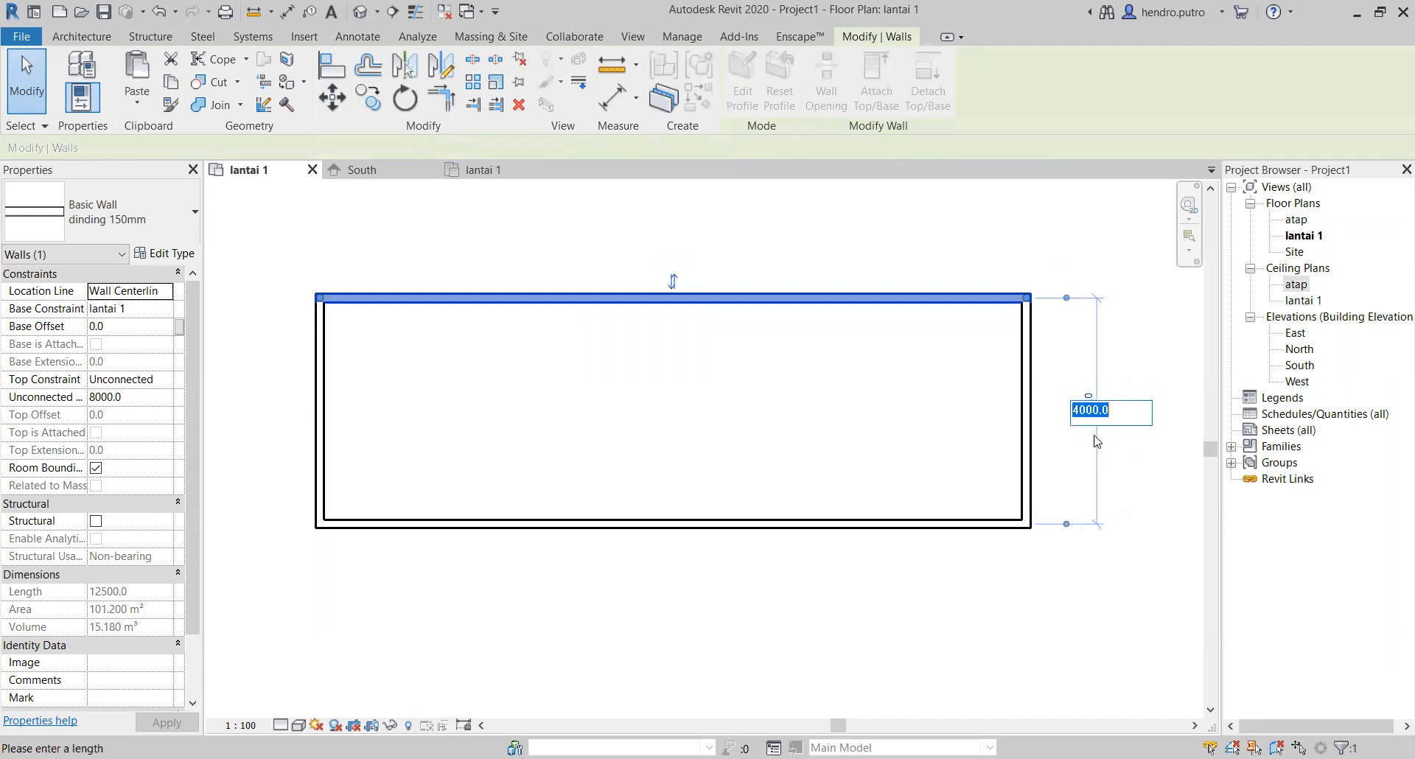
{"action": "type", "text": "5"}
{"action": "key", "text": "Return"}
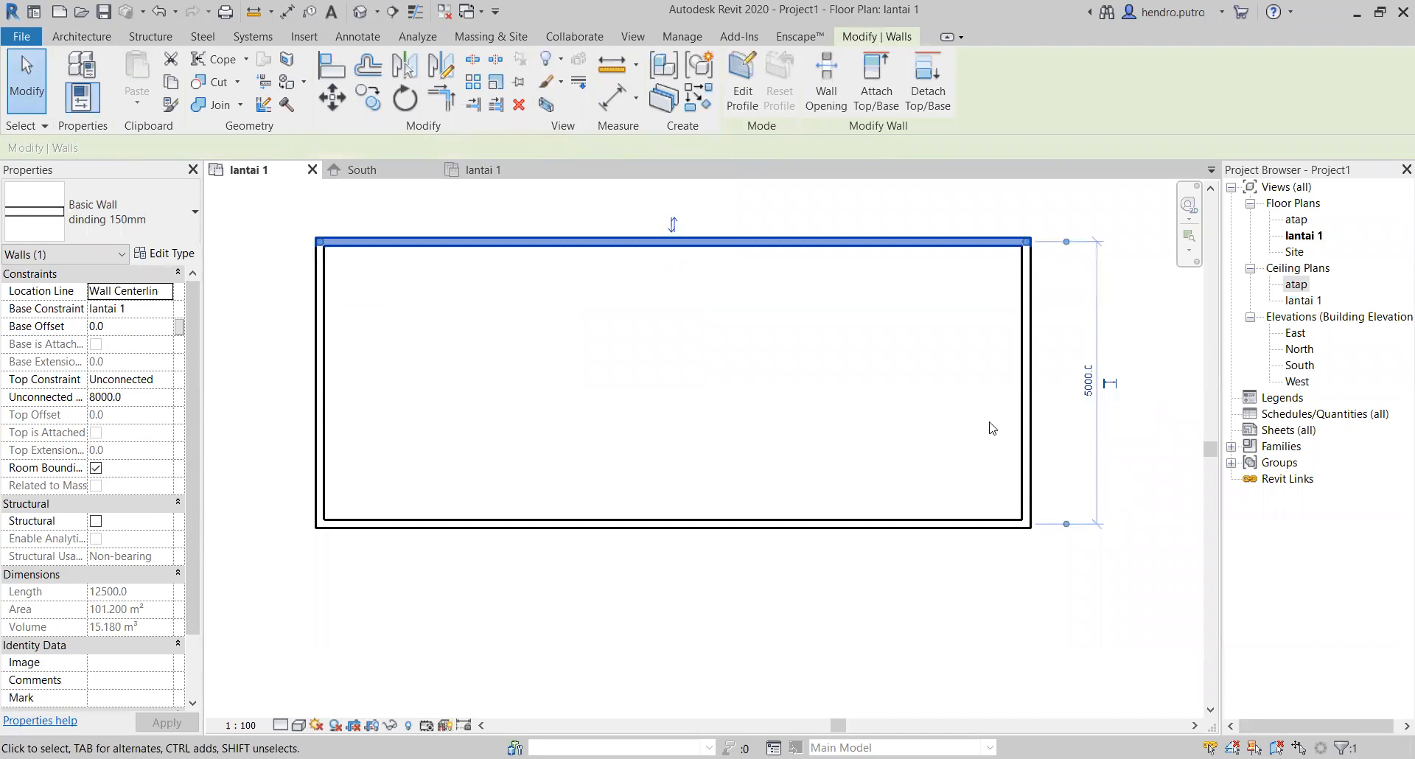
{"action": "left_click", "coordinate": [693, 331]}
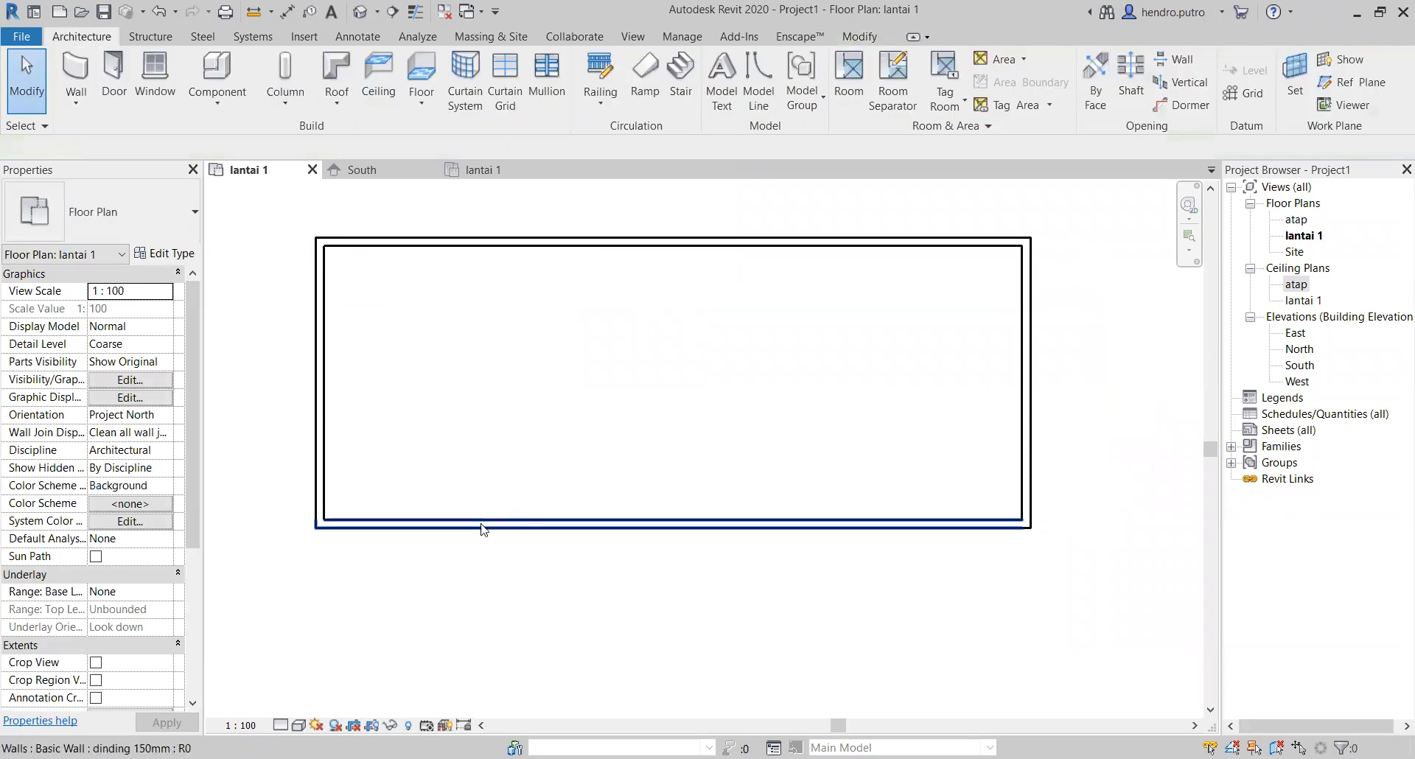
Step: Set the distance between the rectangle's left and right walls to 12000 mm by moving the left wall
{"action": "left_click", "coordinate": [317, 446]}
{"action": "scroll", "coordinate": [465, 413], "scroll_direction": "down", "scroll_amount": 1}
{"action": "middle_click_drag", "start_coordinate": [451, 489], "coordinate": [412, 582]}
{"action": "scroll", "coordinate": [537, 303], "scroll_direction": "up", "scroll_amount": 1}
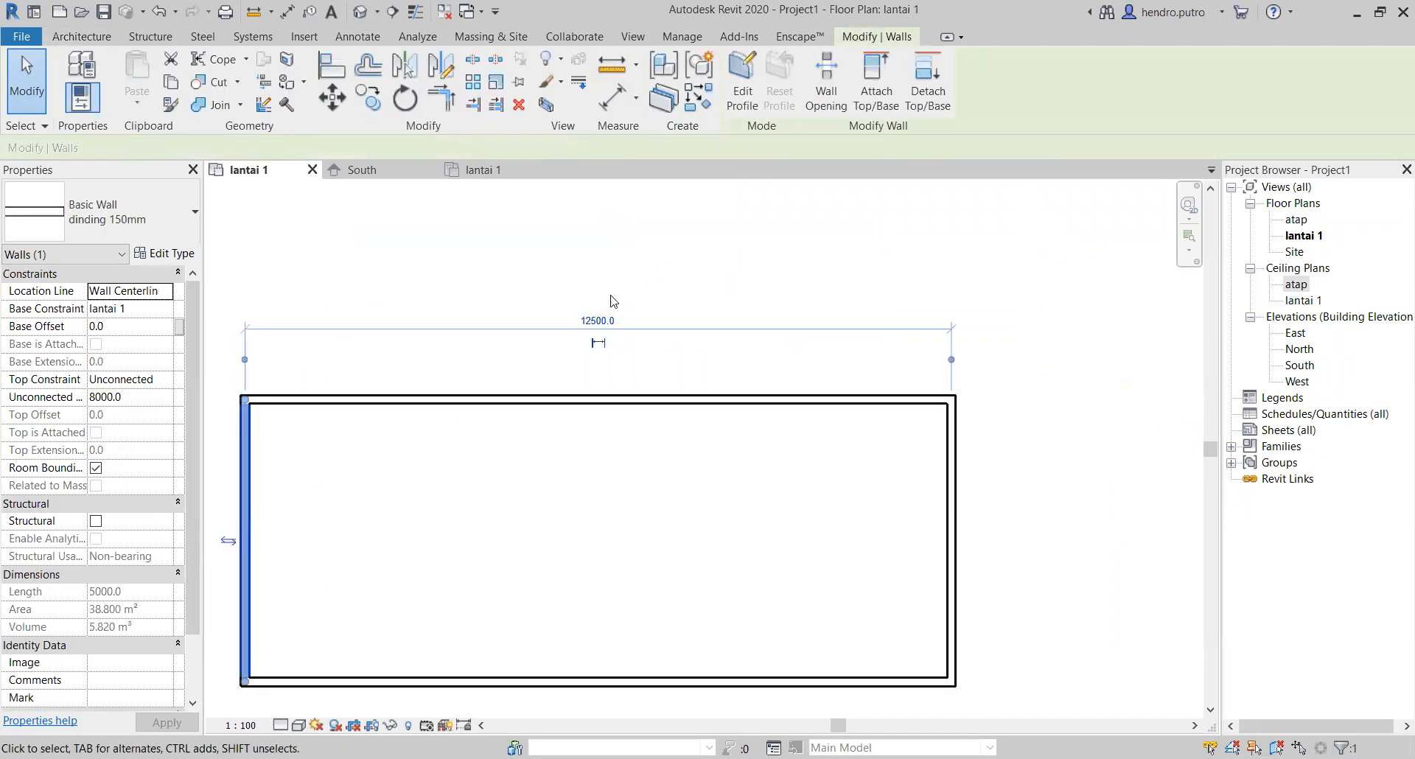
{"action": "left_click", "coordinate": [596, 322]}
{"action": "type", "text": "1"}
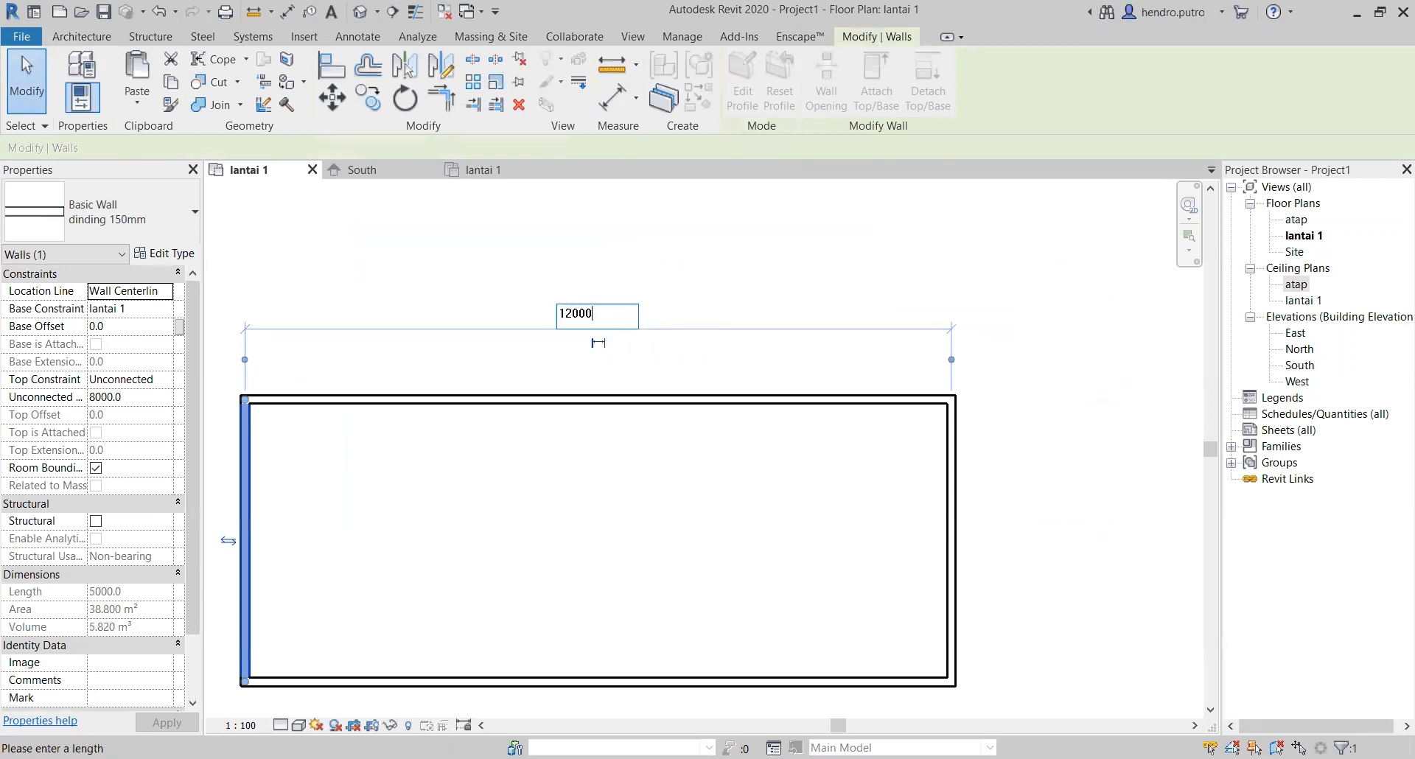
{"action": "type", "text": "2000"}
{"action": "key", "text": "Return"}
{"action": "left_click", "coordinate": [513, 496]}
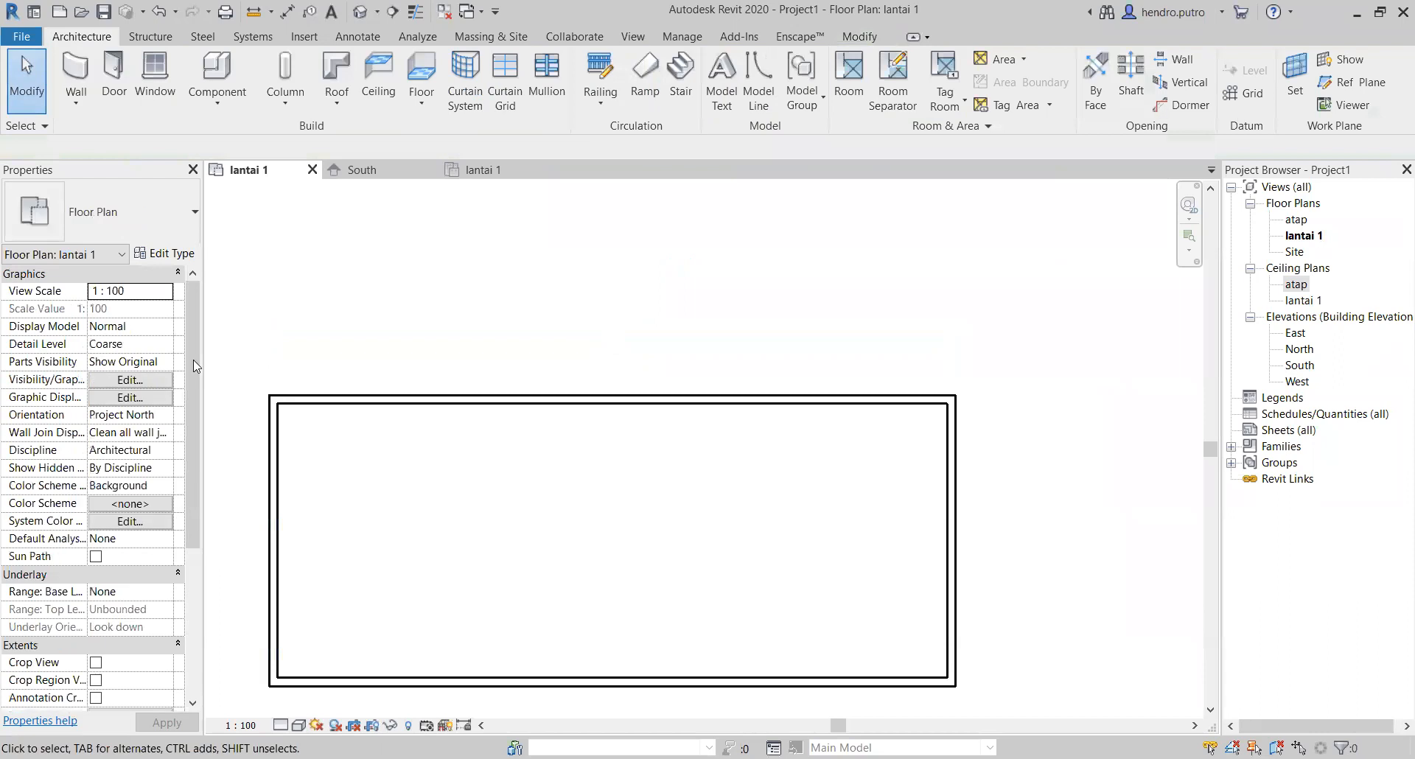
{"action": "middle_click_drag", "start_coordinate": [465, 506], "coordinate": [670, 380]}
{"action": "scroll", "coordinate": [481, 361], "scroll_direction": "up", "scroll_amount": 3}
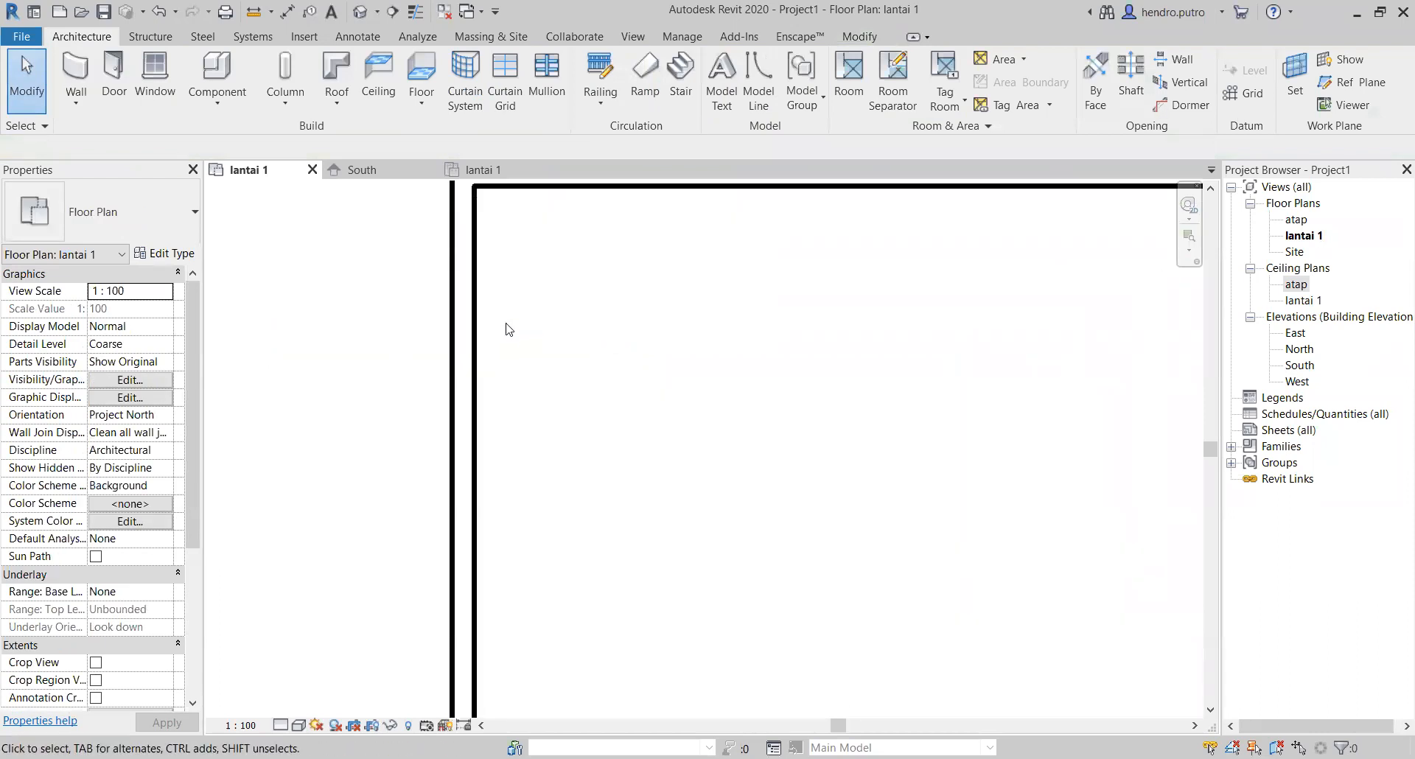
{"action": "middle_click_drag", "start_coordinate": [527, 352], "coordinate": [390, 450]}
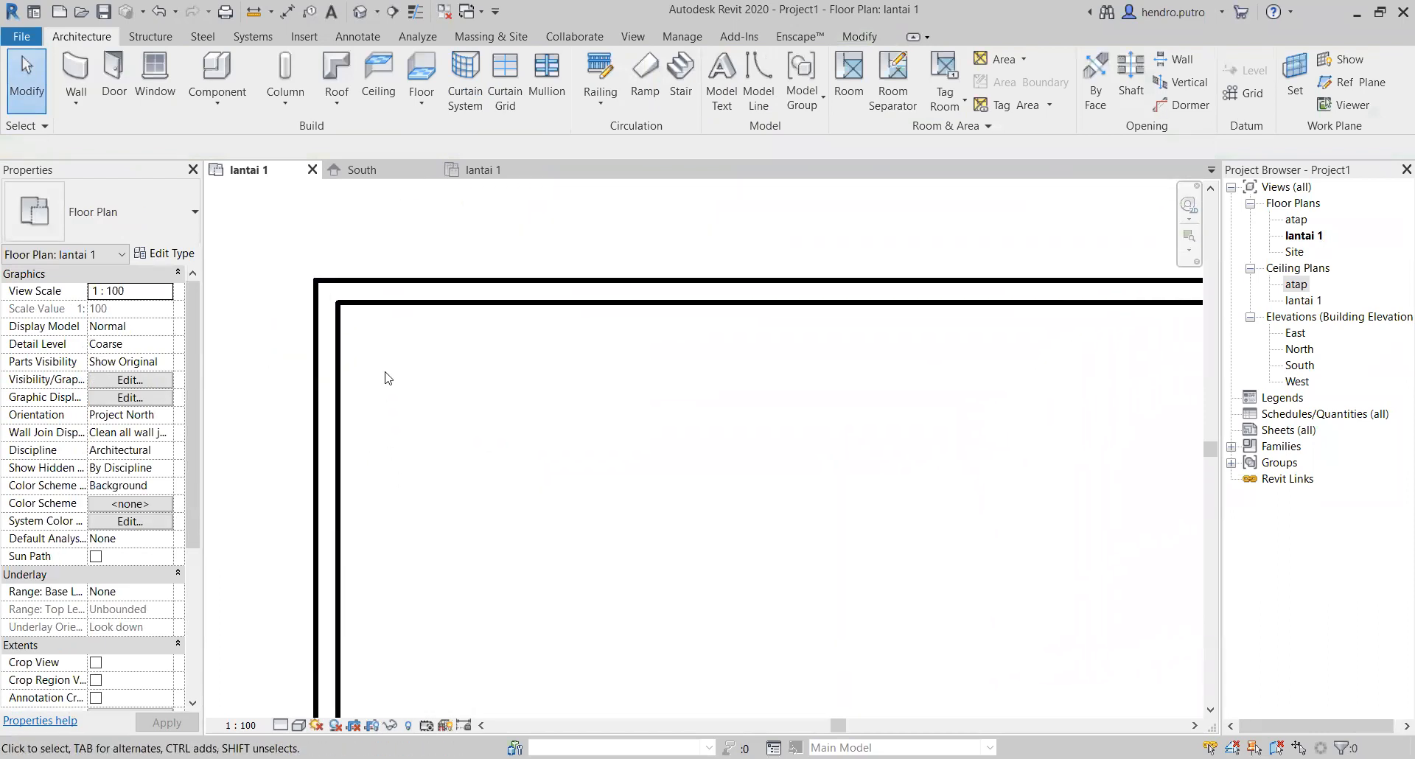
{"action": "left_click", "coordinate": [382, 306]}
{"action": "left_click", "coordinate": [337, 327]}
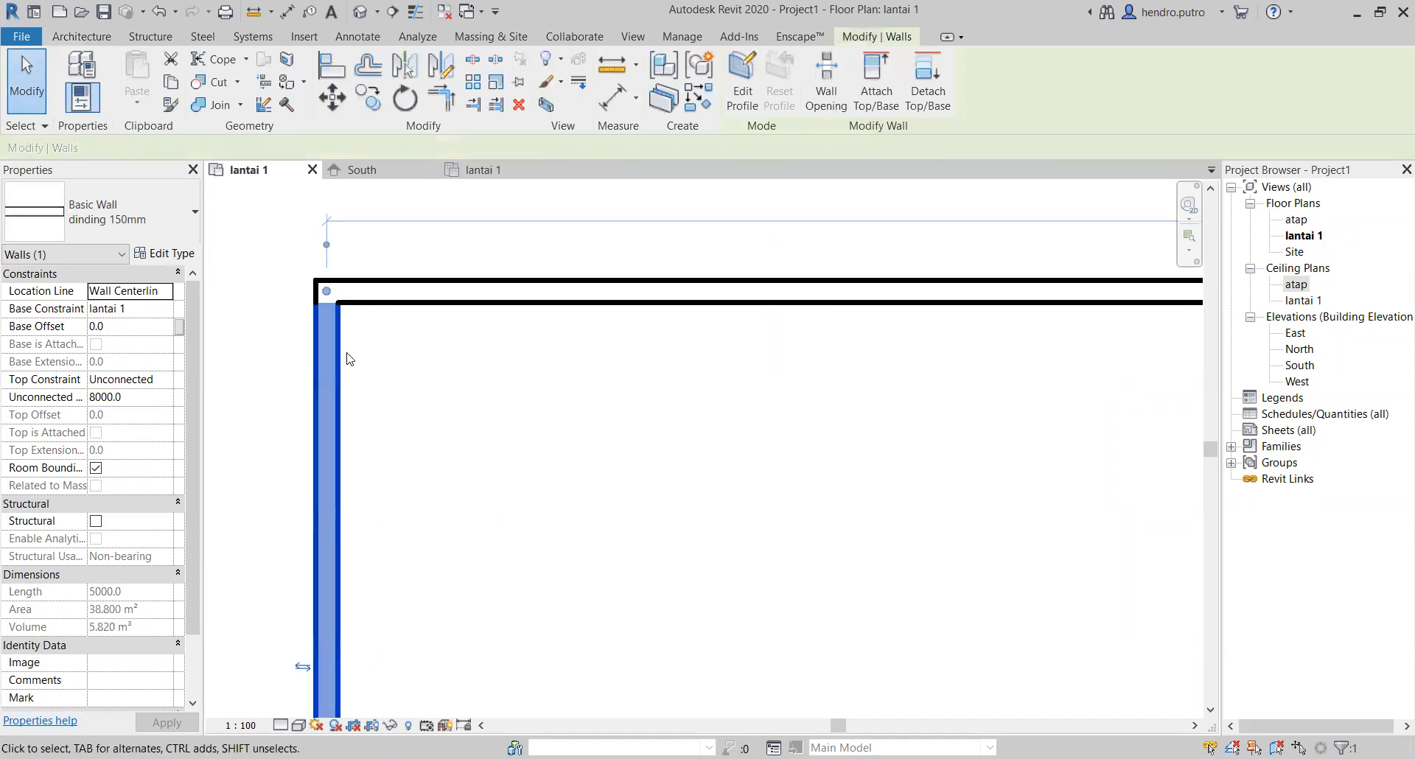
{"action": "left_click", "coordinate": [447, 412]}
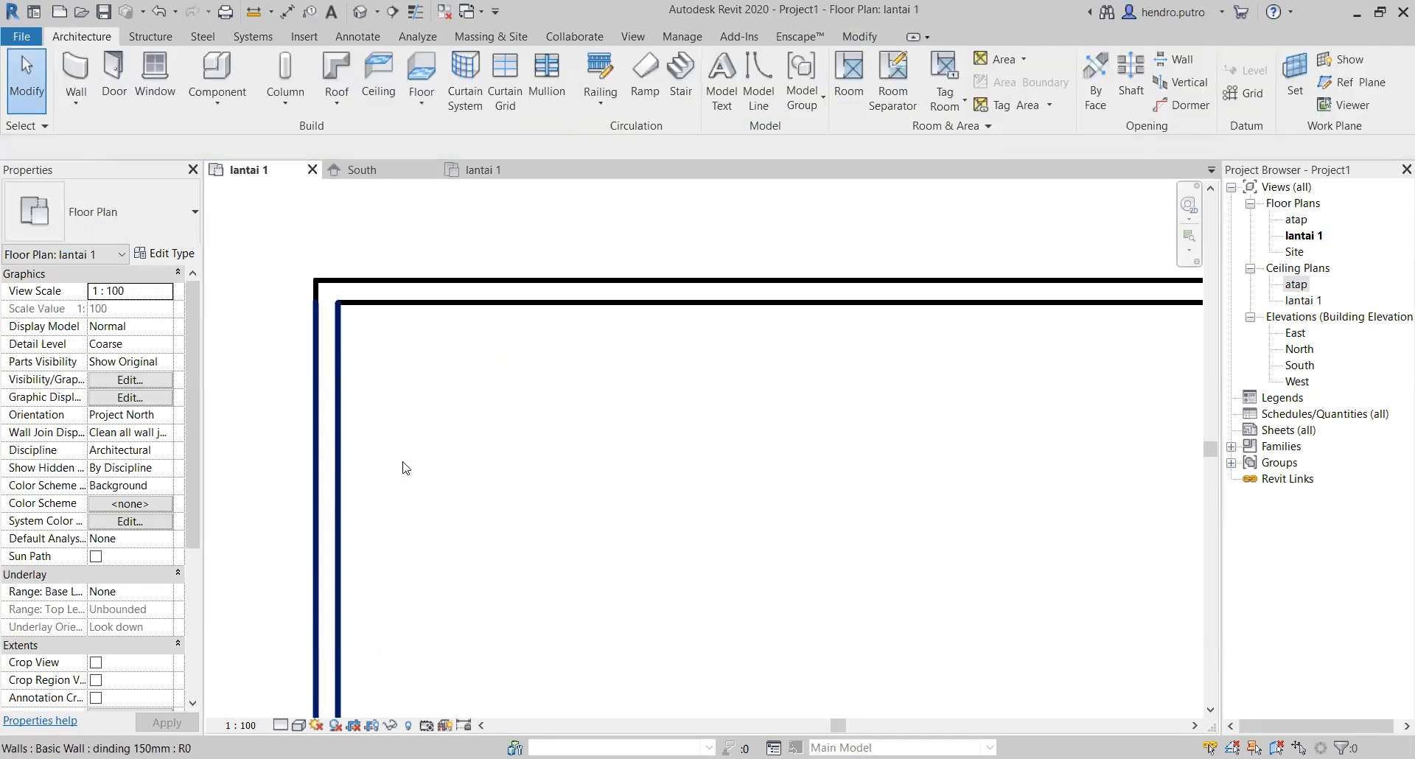
Step: Switch the lantai 1 plan's visual style to Wireframe and back to Hidden Line
{"action": "left_click", "coordinate": [299, 726]}
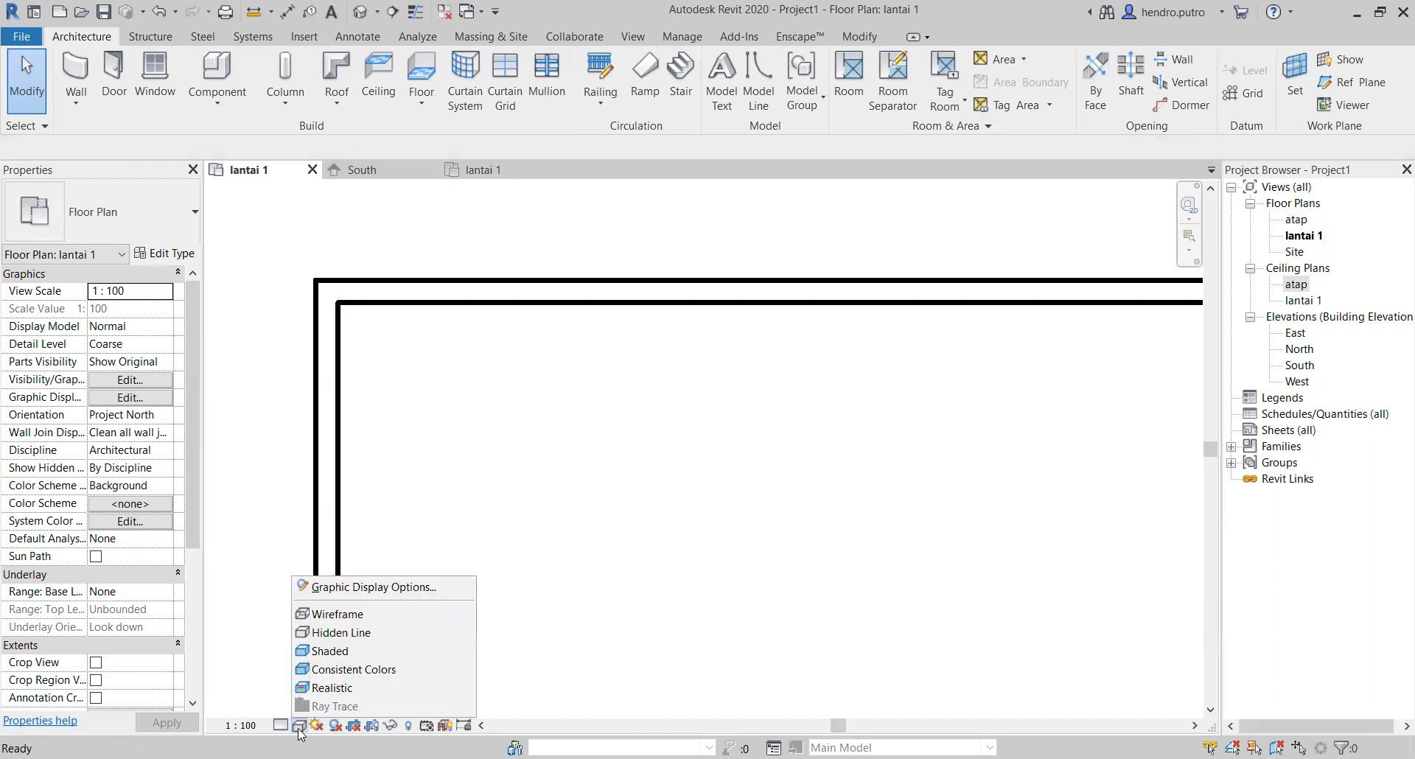
{"action": "left_click", "coordinate": [246, 687]}
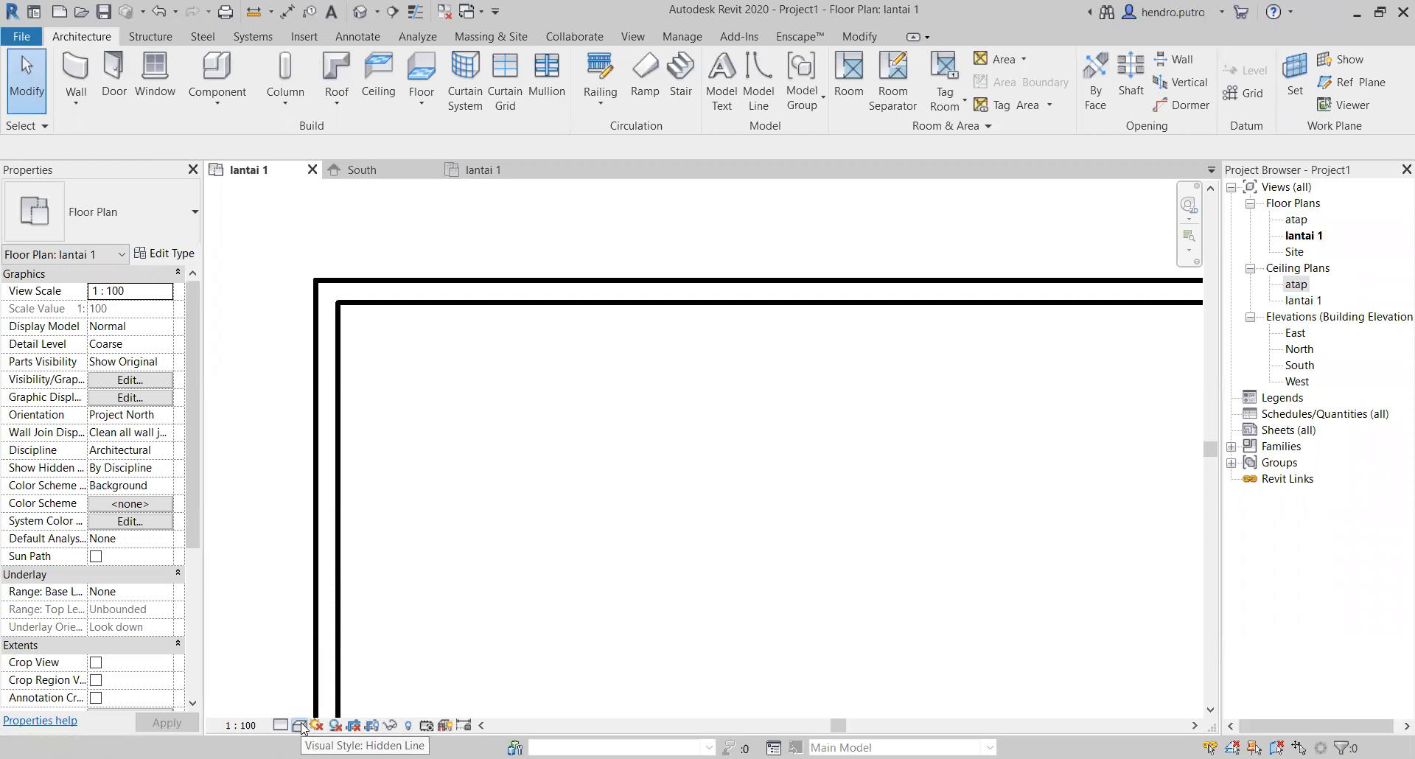
{"action": "left_click", "coordinate": [299, 725]}
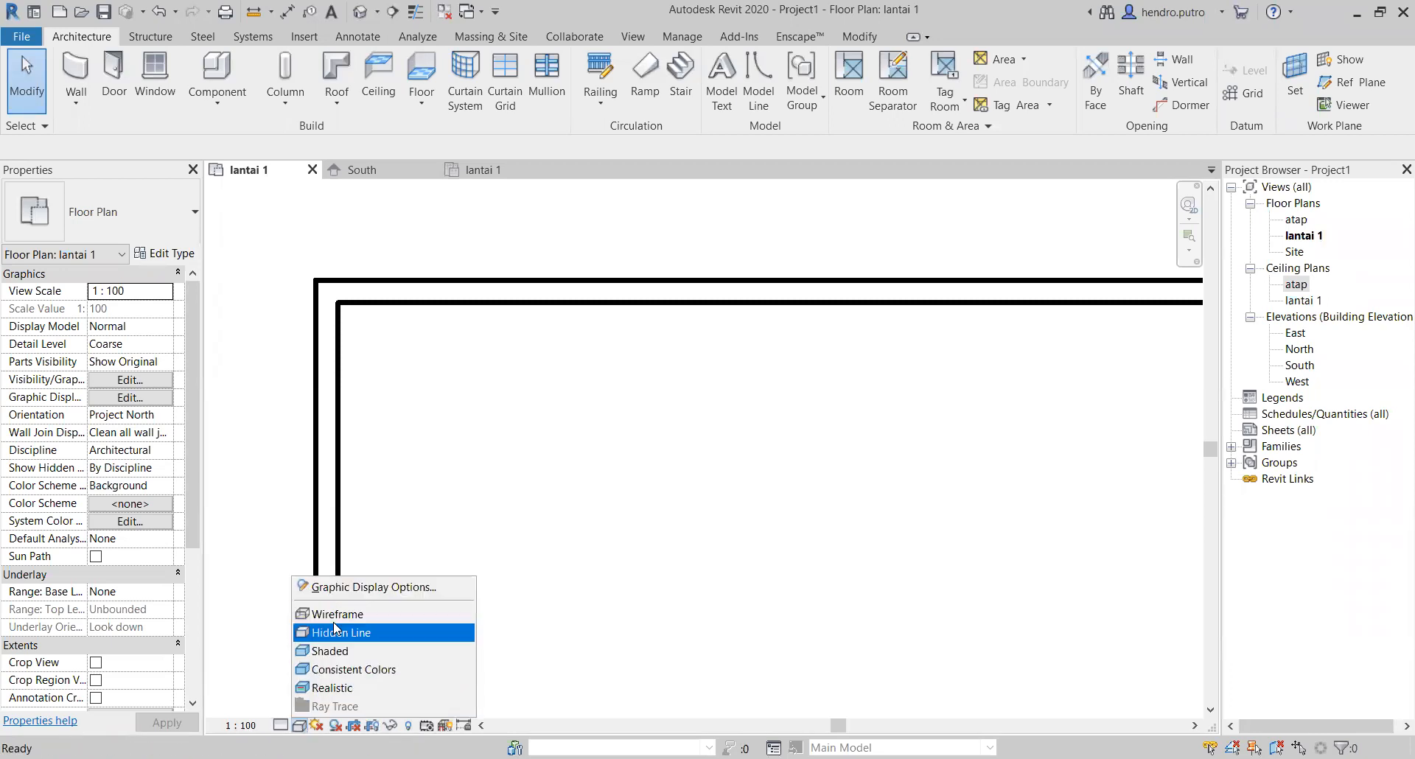
{"action": "left_click", "coordinate": [301, 725]}
{"action": "left_click", "coordinate": [300, 725]}
{"action": "left_click", "coordinate": [324, 614]}
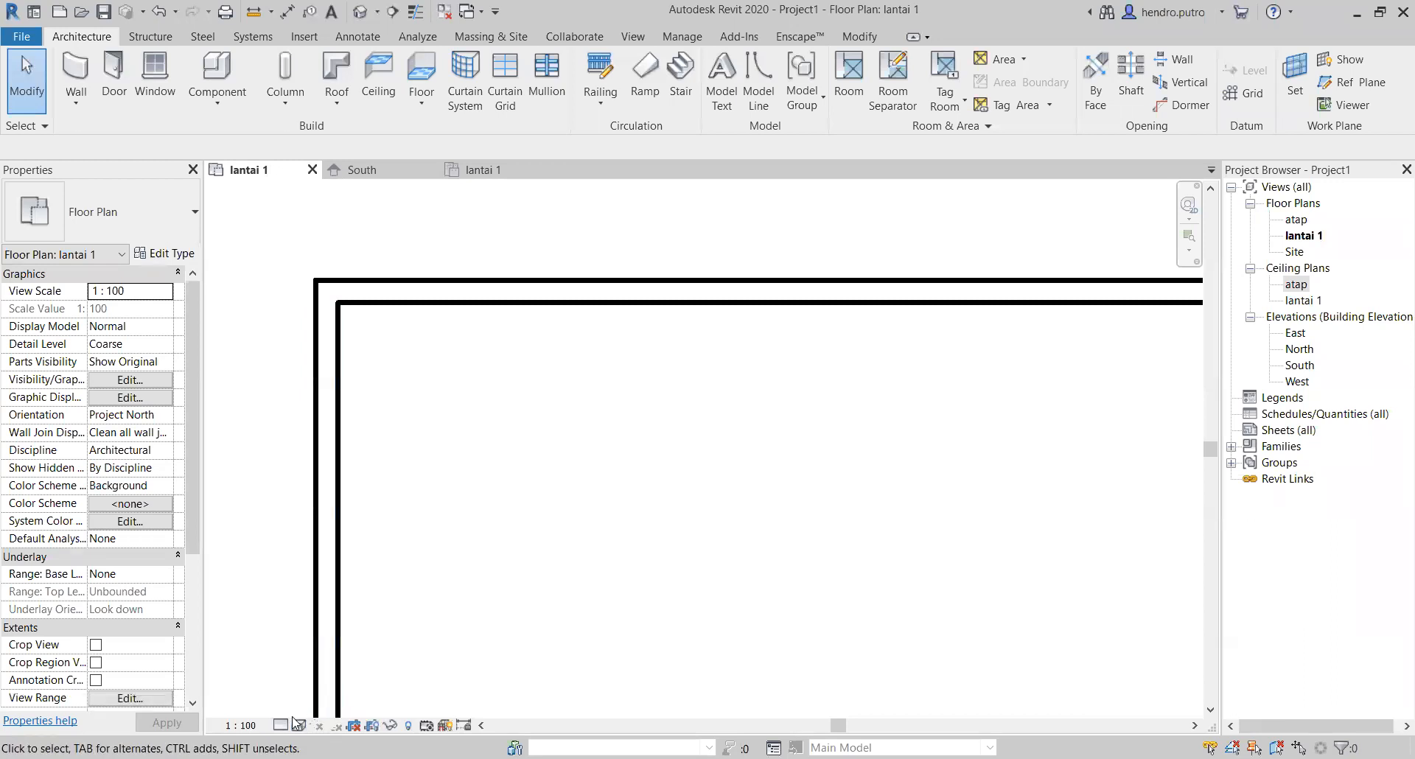
{"action": "left_click", "coordinate": [297, 731]}
{"action": "left_click", "coordinate": [332, 632]}
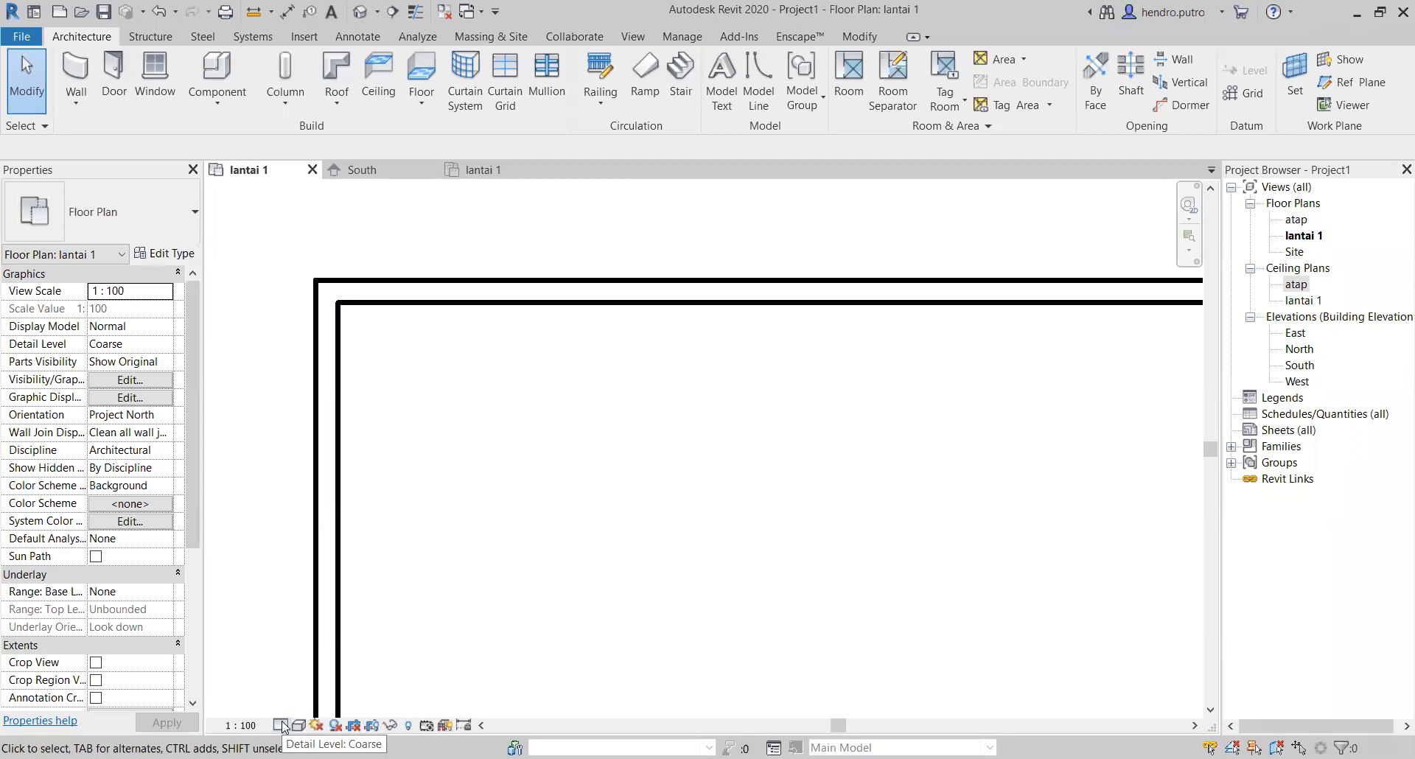
Step: Set the lantai 1 floor plan's detail level to Medium to display the walls' cut hatching
{"action": "left_click", "coordinate": [282, 725]}
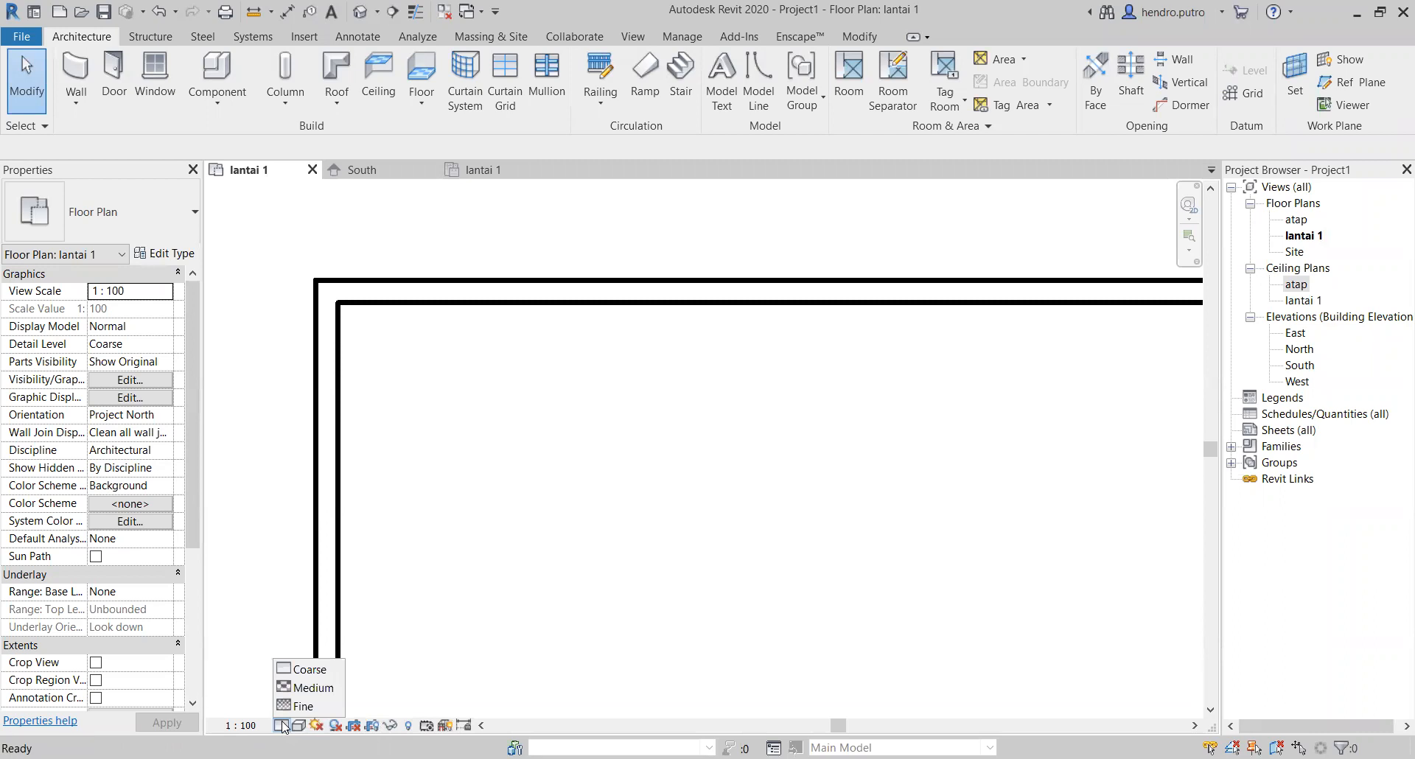
{"action": "left_click", "coordinate": [310, 693]}
{"action": "scroll", "coordinate": [381, 317], "scroll_direction": "up", "scroll_amount": 5}
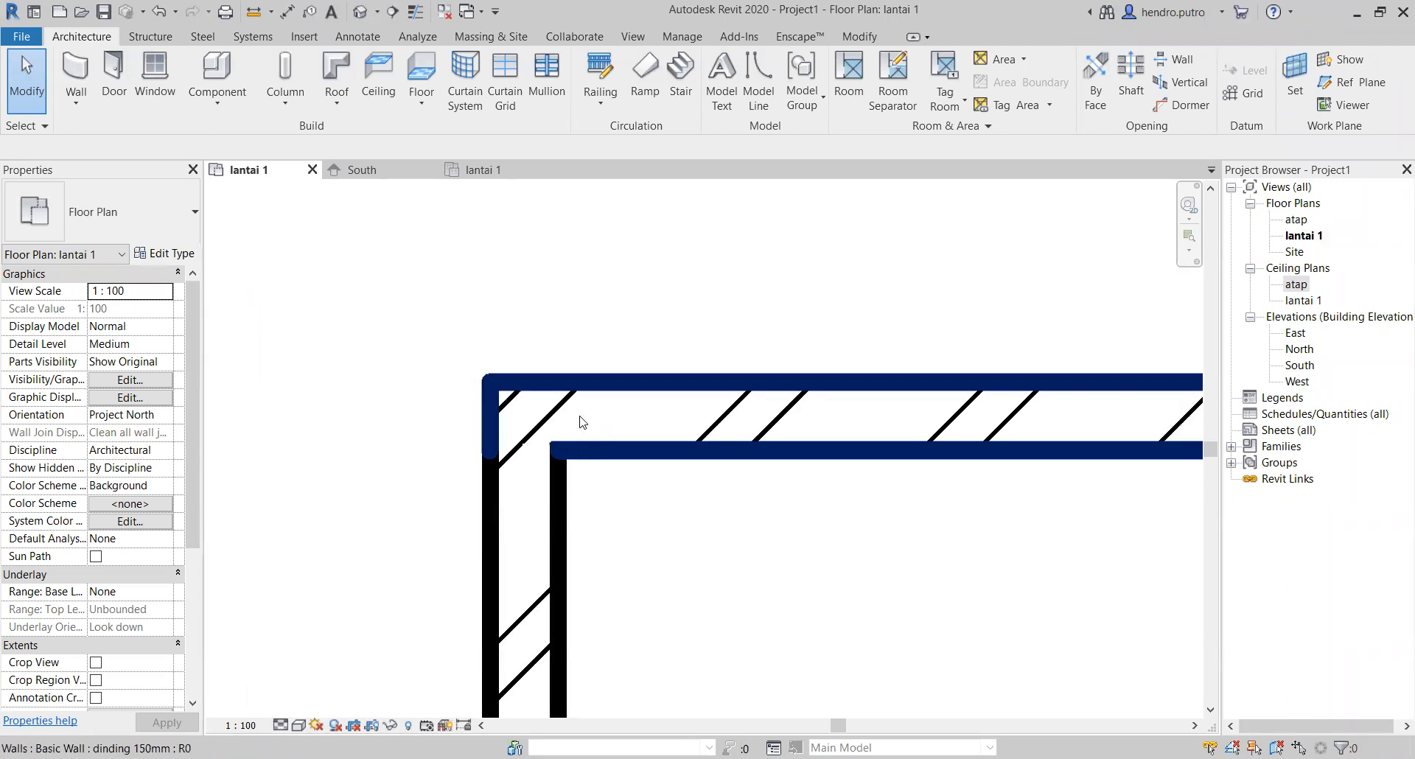
{"action": "scroll", "coordinate": [783, 554], "scroll_direction": "down", "scroll_amount": 4}
{"action": "middle_click_drag", "start_coordinate": [924, 592], "coordinate": [611, 462]}
{"action": "scroll", "coordinate": [862, 578], "scroll_direction": "down", "scroll_amount": 1}
{"action": "scroll", "coordinate": [866, 584], "scroll_direction": "down", "scroll_amount": 2}
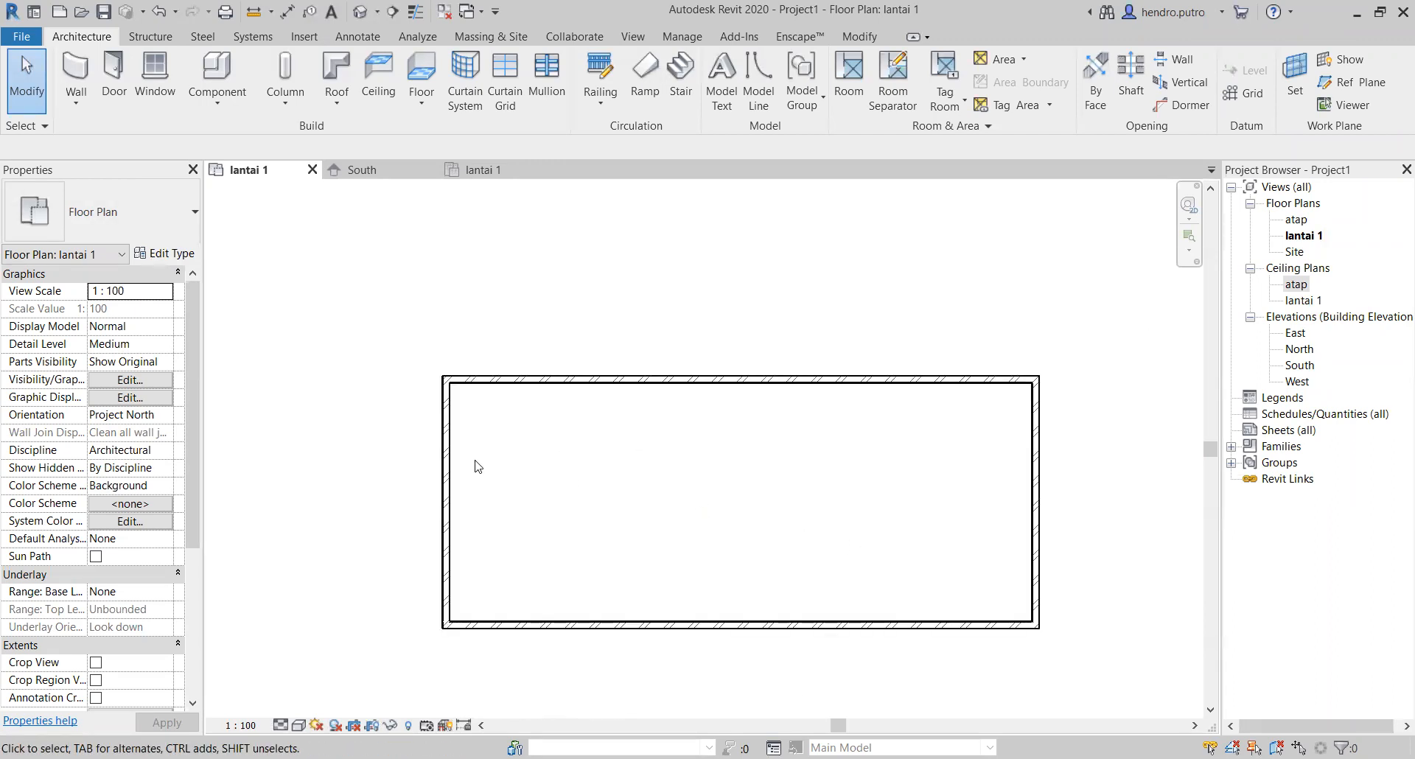
Step: Review the type properties and layer structure of the upper dinding 150mm wall without changing them
{"action": "left_click", "coordinate": [563, 383]}
{"action": "left_click", "coordinate": [174, 255]}
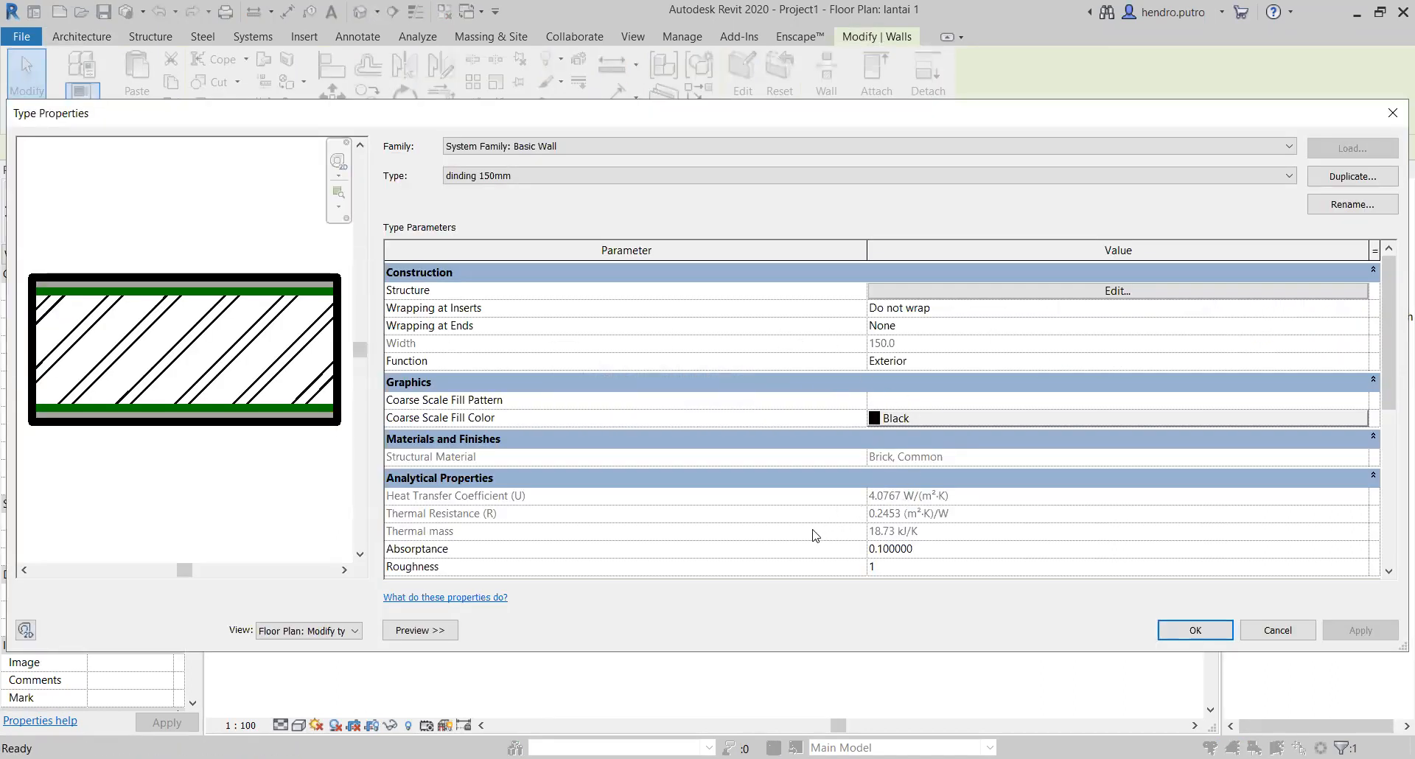
{"action": "scroll", "coordinate": [599, 547], "scroll_direction": "down", "scroll_amount": 5}
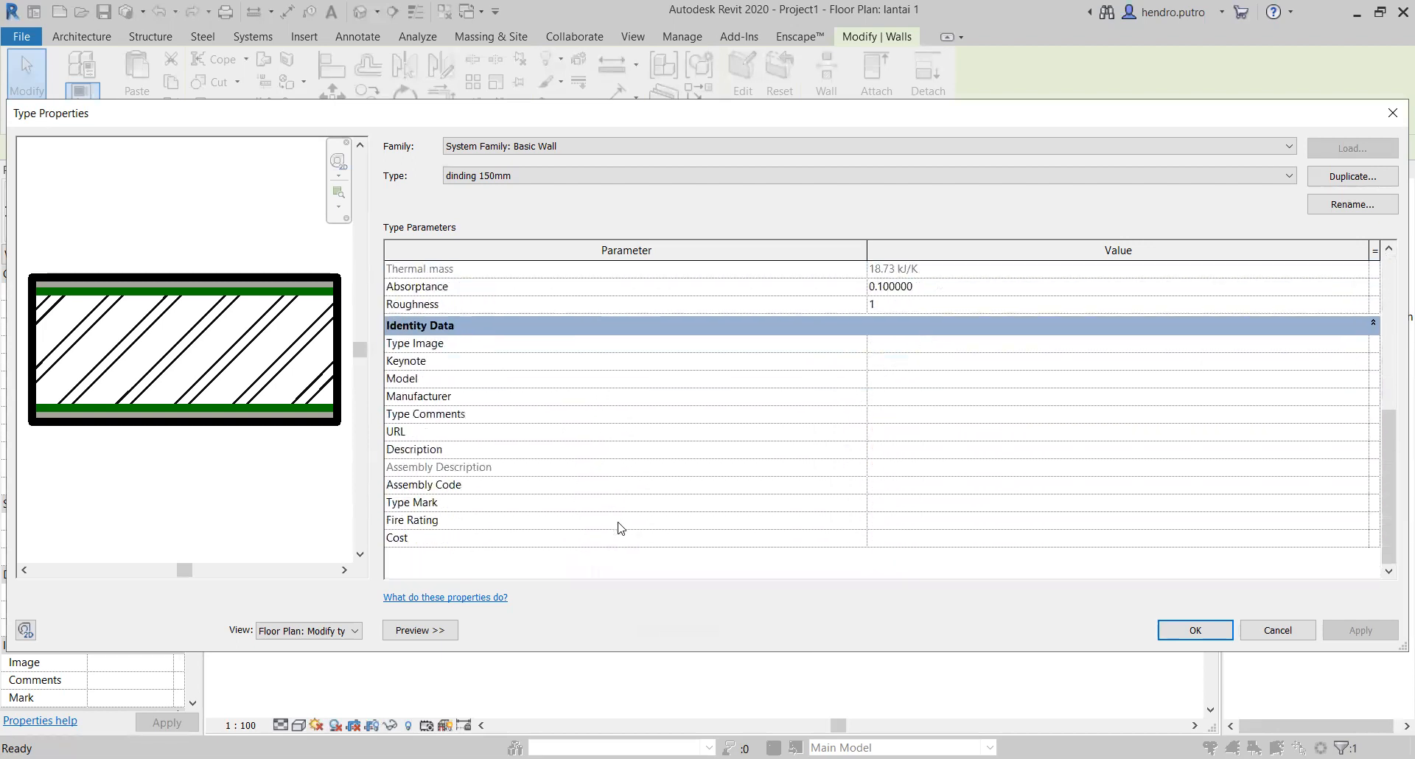
{"action": "scroll", "coordinate": [626, 523], "scroll_direction": "up", "scroll_amount": 6}
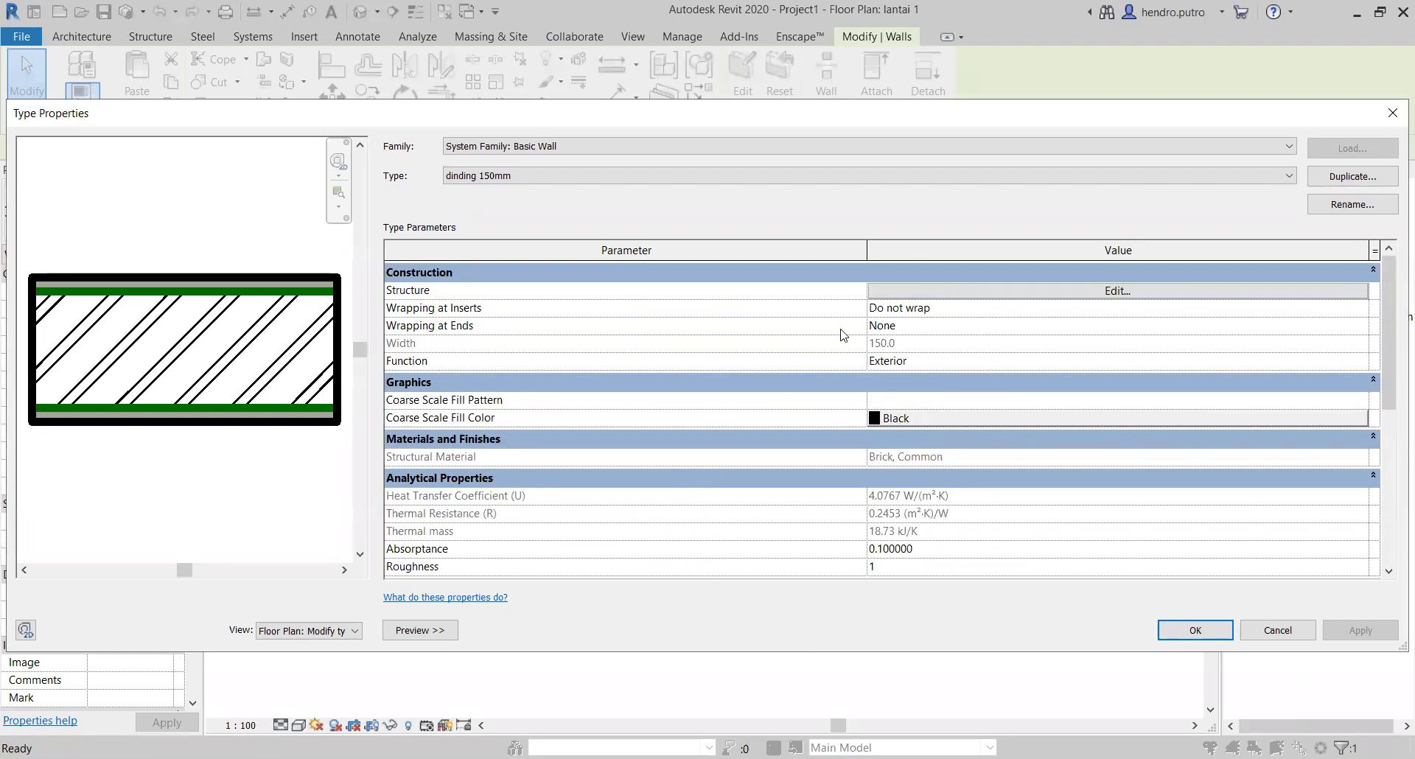
{"action": "left_click", "coordinate": [976, 293]}
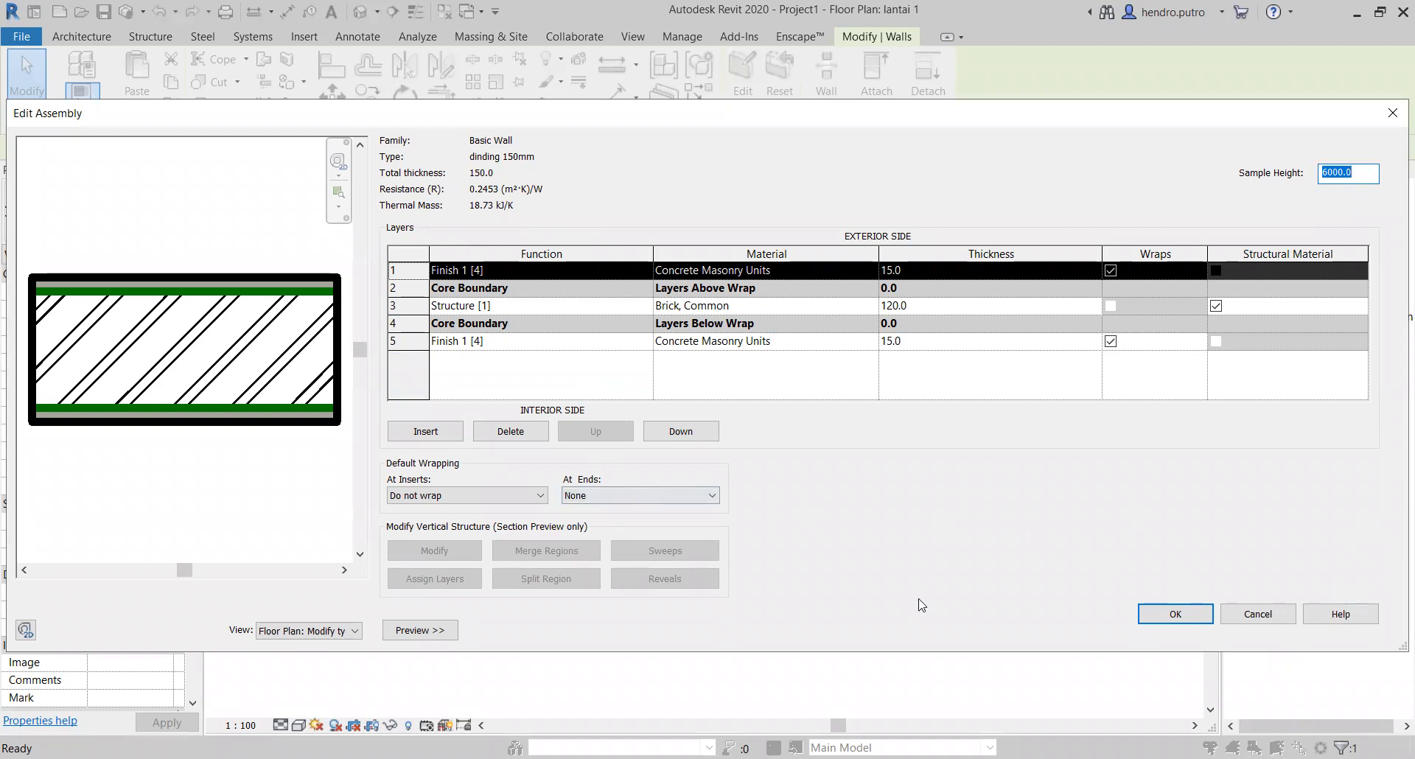
{"action": "left_click", "coordinate": [1268, 621]}
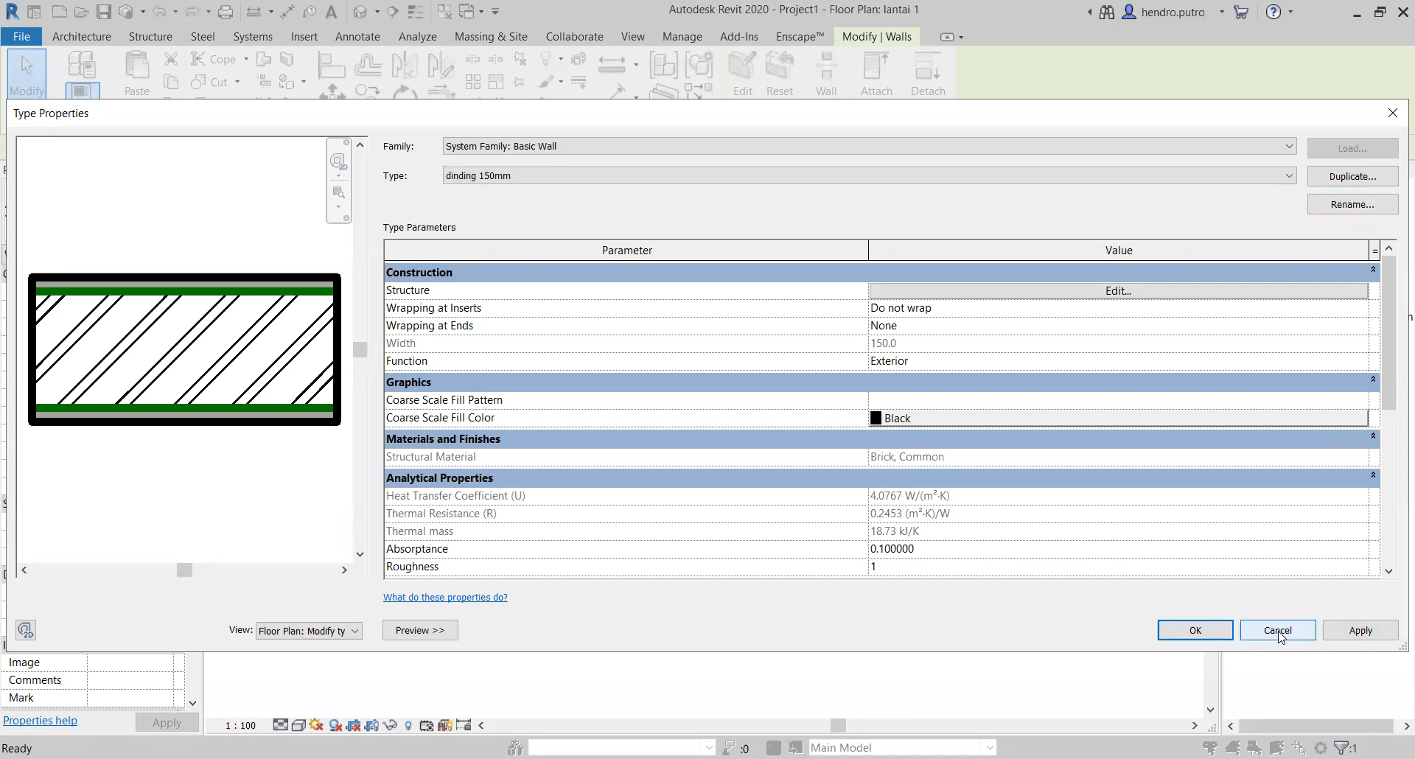
{"action": "scroll", "coordinate": [1187, 527], "scroll_direction": "down", "scroll_amount": 5}
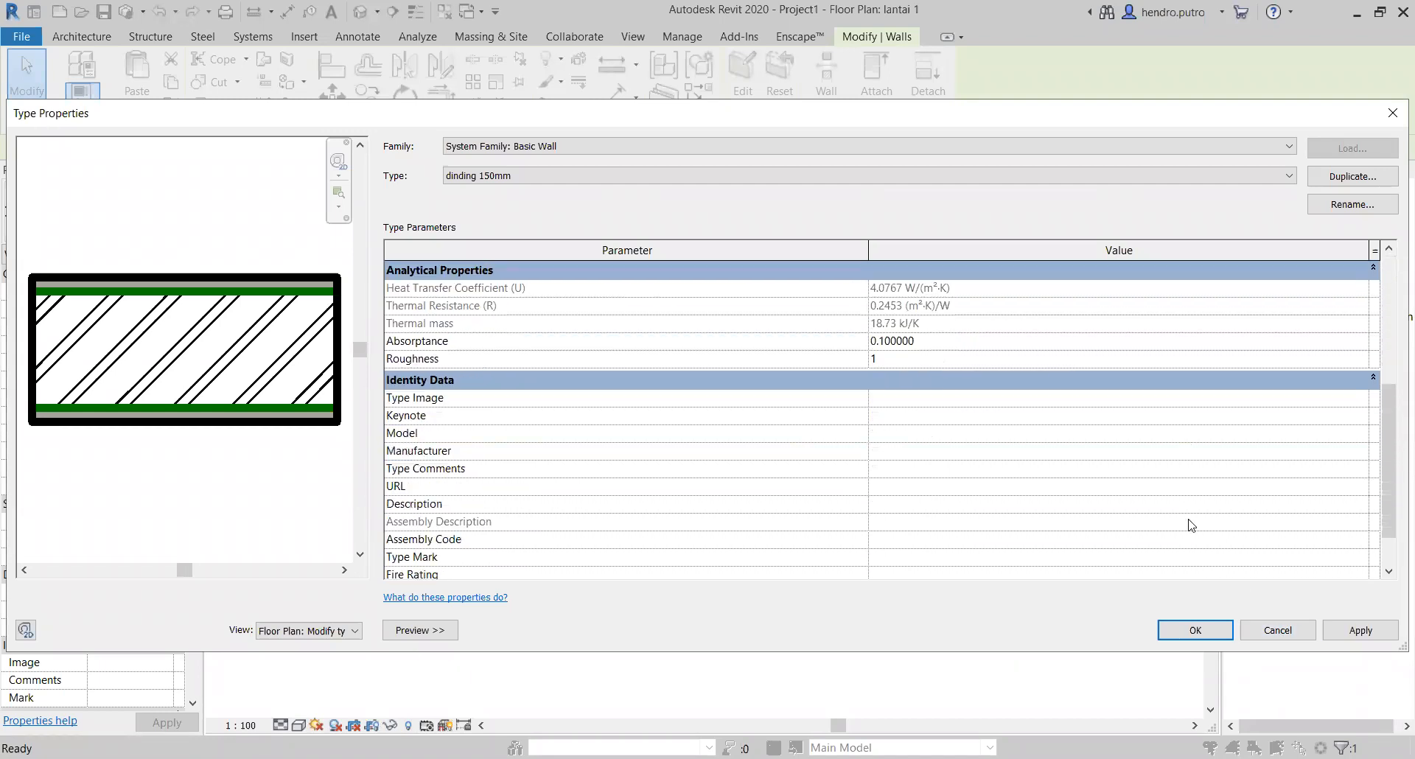
{"action": "left_click", "coordinate": [1279, 629]}
{"action": "middle_click_drag", "start_coordinate": [530, 511], "coordinate": [482, 550]}
{"action": "key", "text": "Escape"}
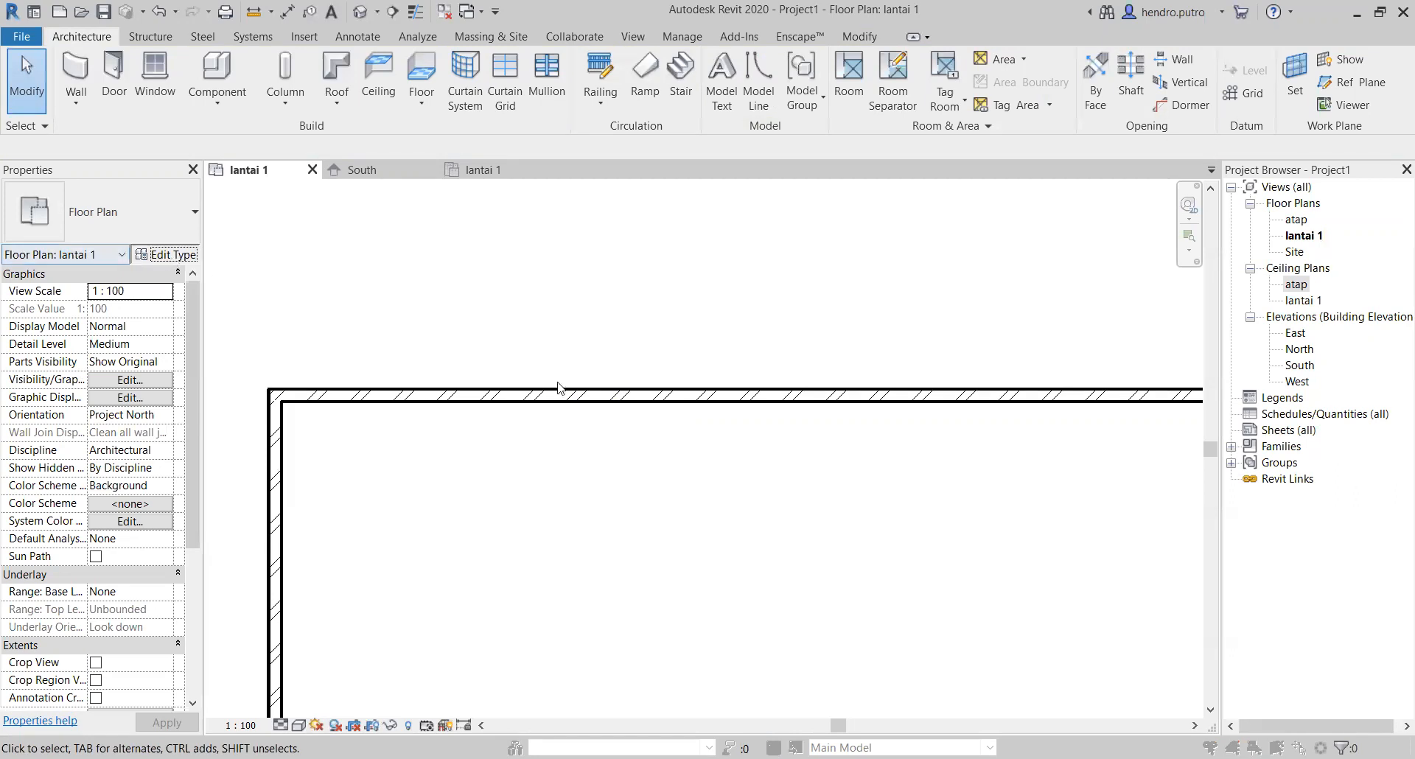
Step: Open the Brick, Common material of the structure layer in the dinding 150mm wall type for editing
{"action": "left_click", "coordinate": [168, 253]}
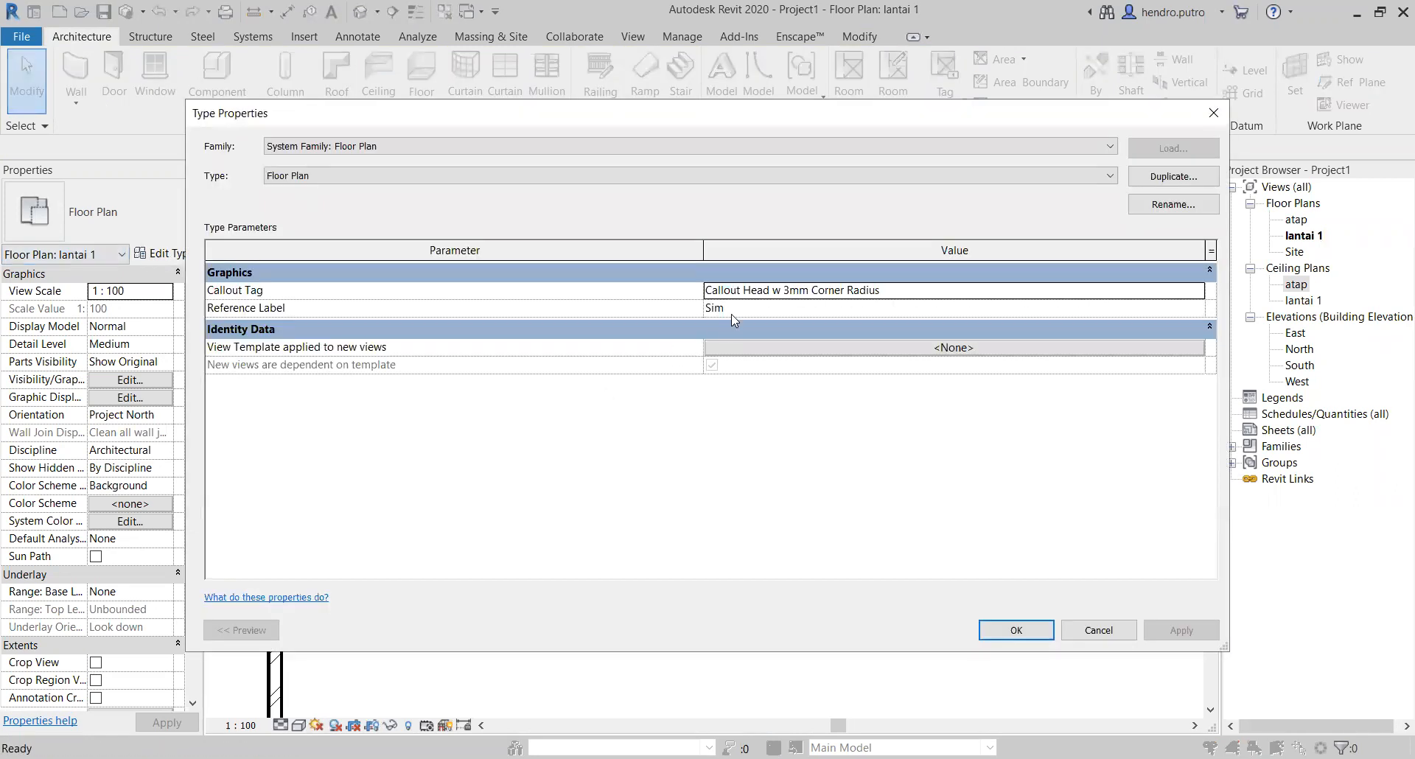
{"action": "left_click", "coordinate": [1098, 630]}
{"action": "left_click", "coordinate": [574, 391]}
{"action": "left_click", "coordinate": [171, 253]}
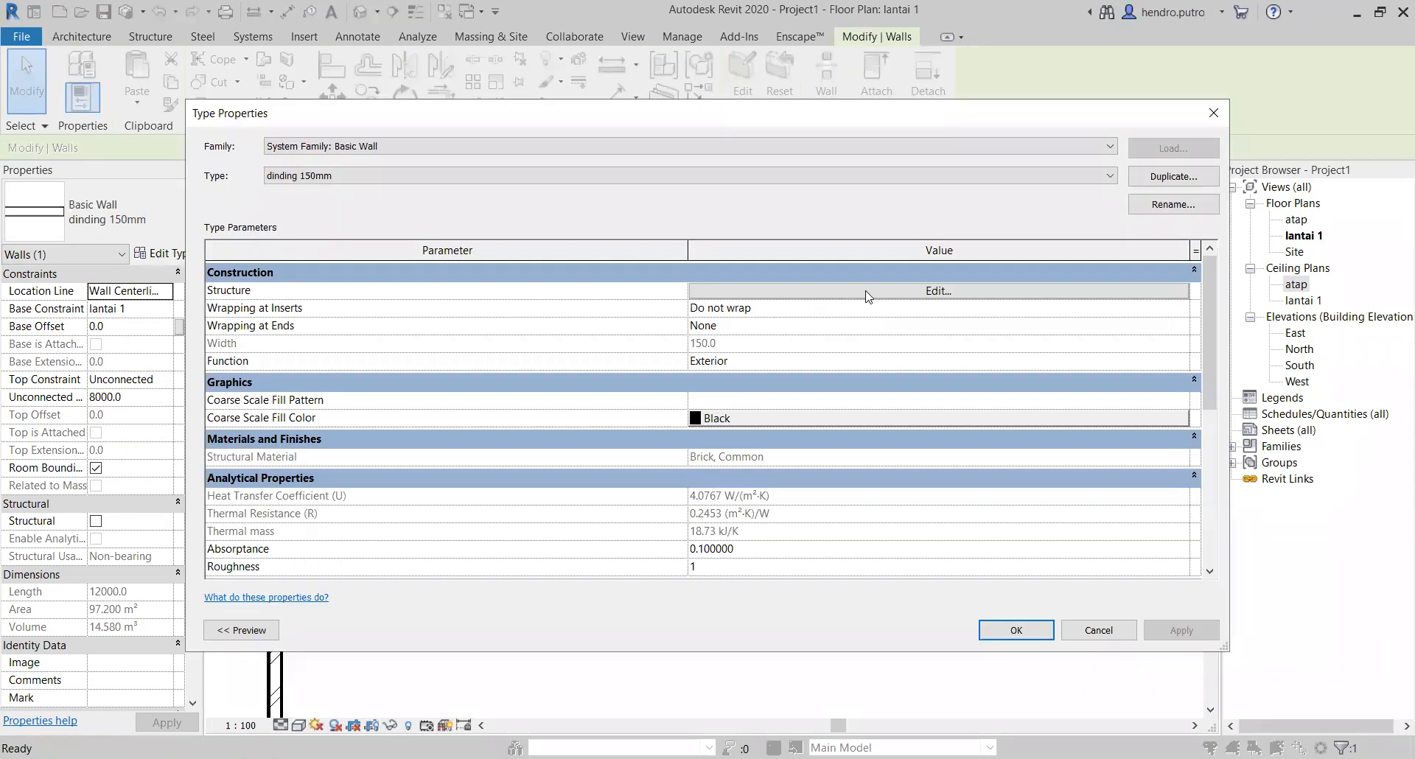
{"action": "left_click", "coordinate": [868, 292]}
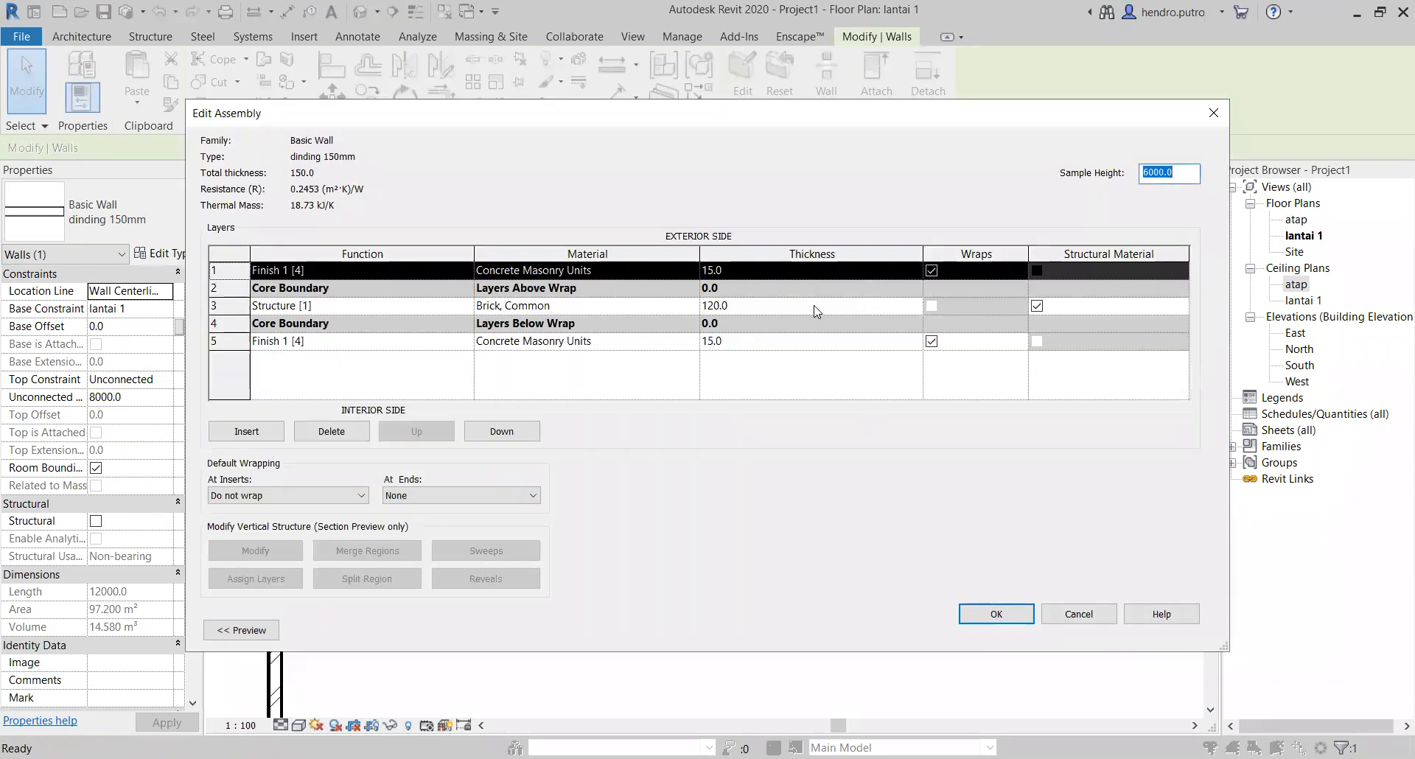
{"action": "left_click", "coordinate": [638, 308]}
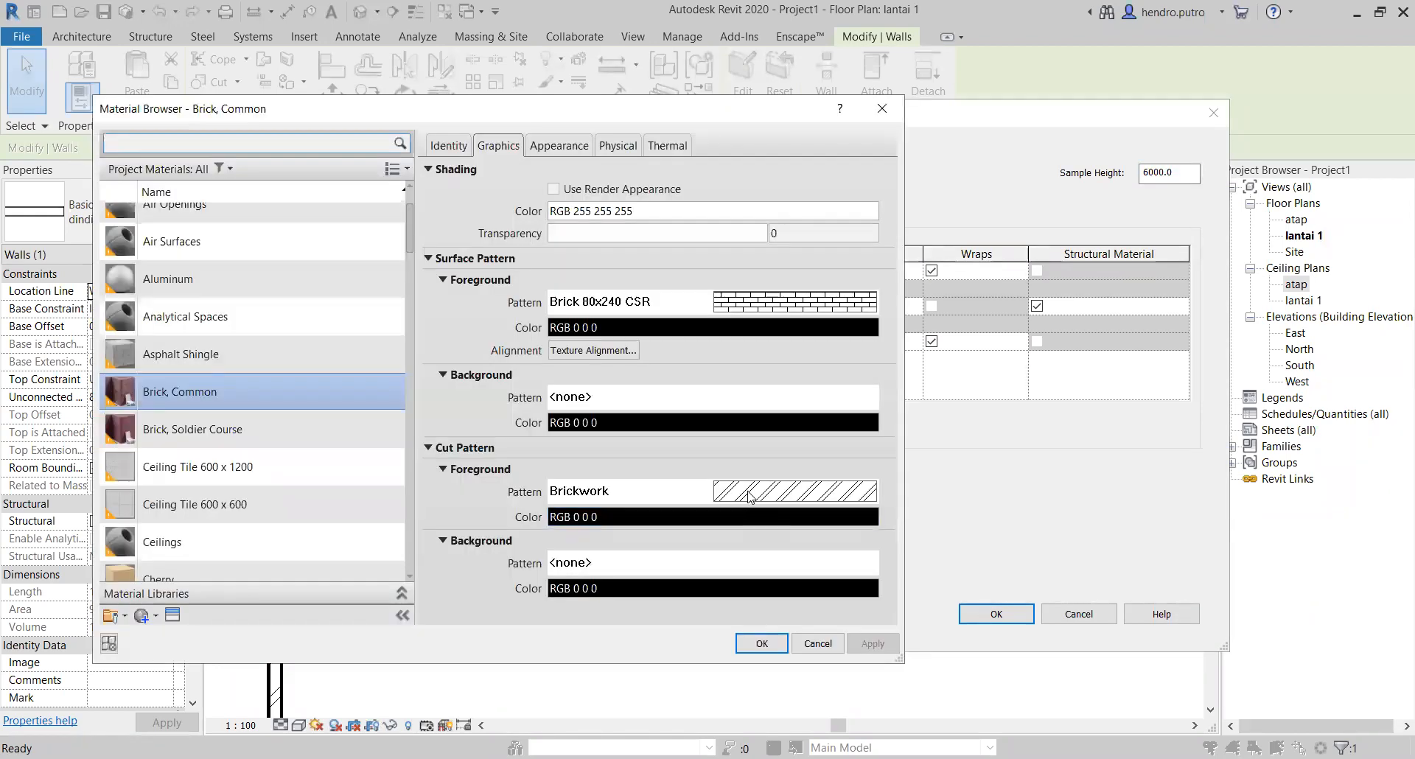
Step: Browse the drafting fill patterns available for the Brick, Common material's foreground cut pattern
{"action": "left_click", "coordinate": [748, 495]}
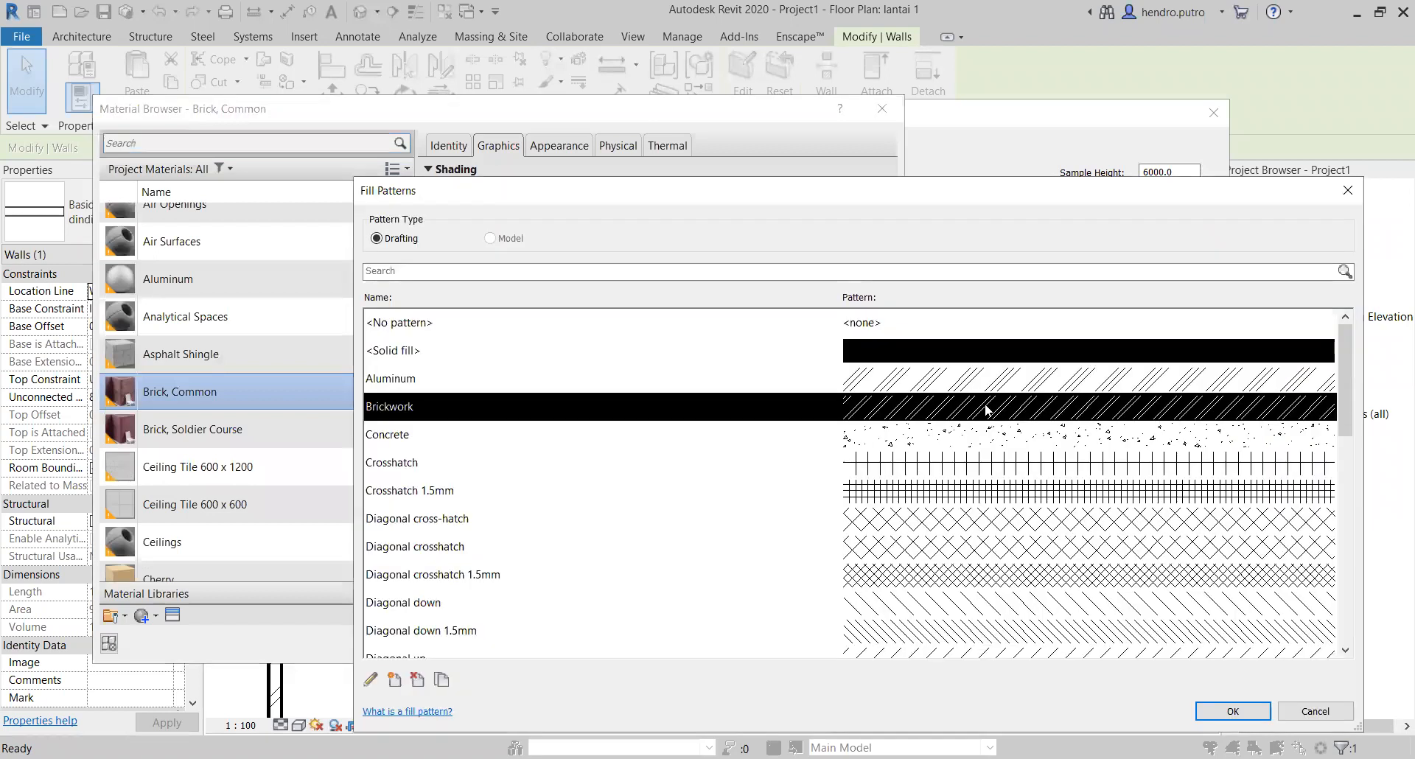
{"action": "scroll", "coordinate": [891, 413], "scroll_direction": "down", "scroll_amount": 10}
{"action": "scroll", "coordinate": [914, 442], "scroll_direction": "up", "scroll_amount": 10}
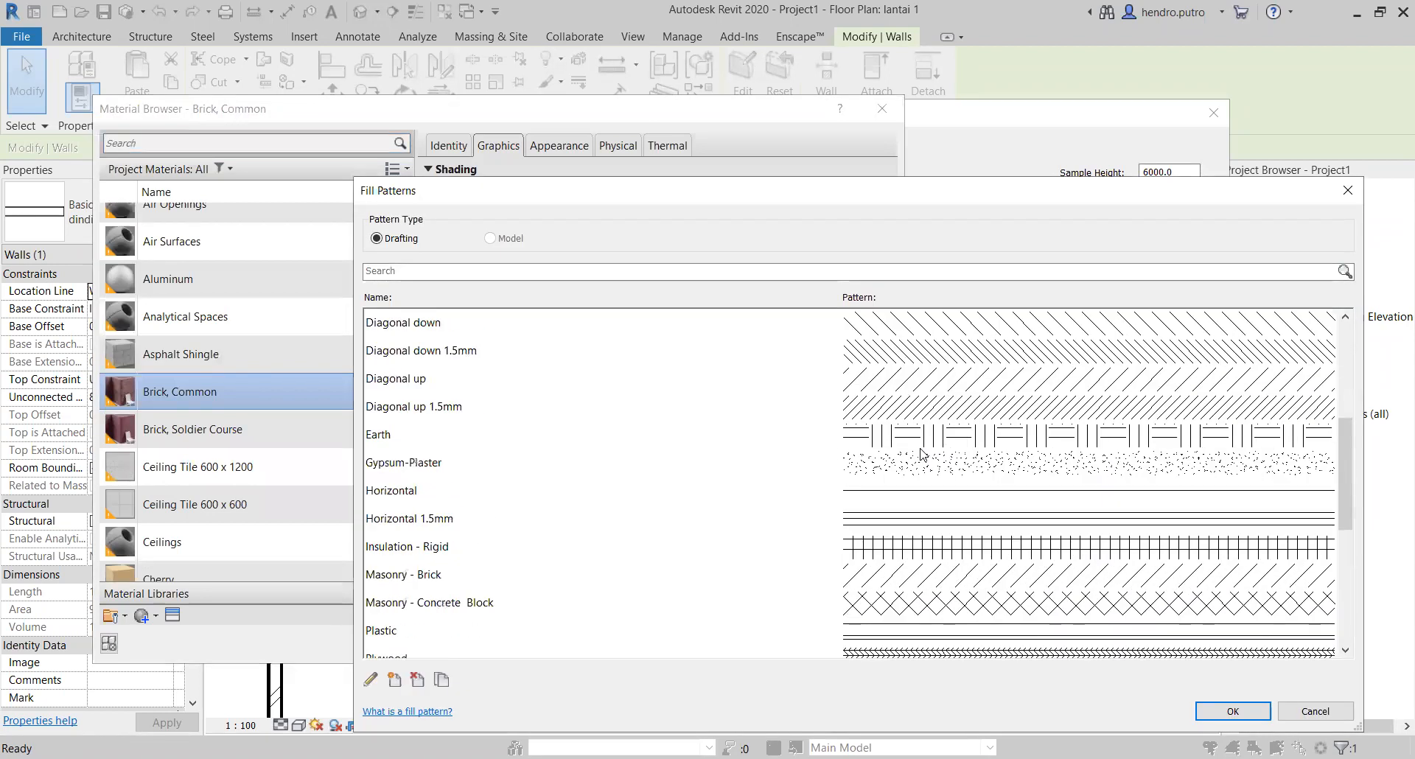
{"action": "left_click", "coordinate": [1326, 713]}
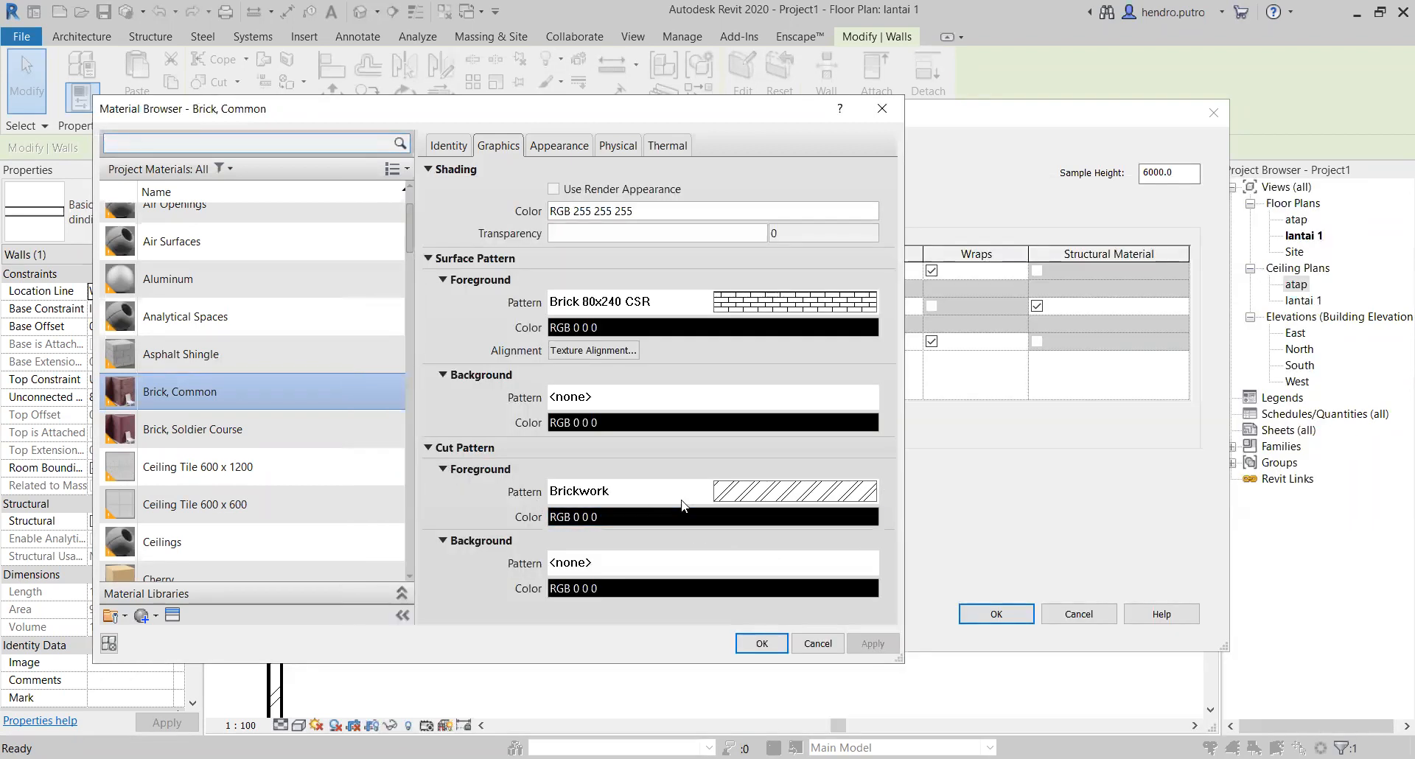
{"action": "left_click", "coordinate": [443, 470]}
{"action": "left_click", "coordinate": [444, 469]}
{"action": "left_click", "coordinate": [816, 492]}
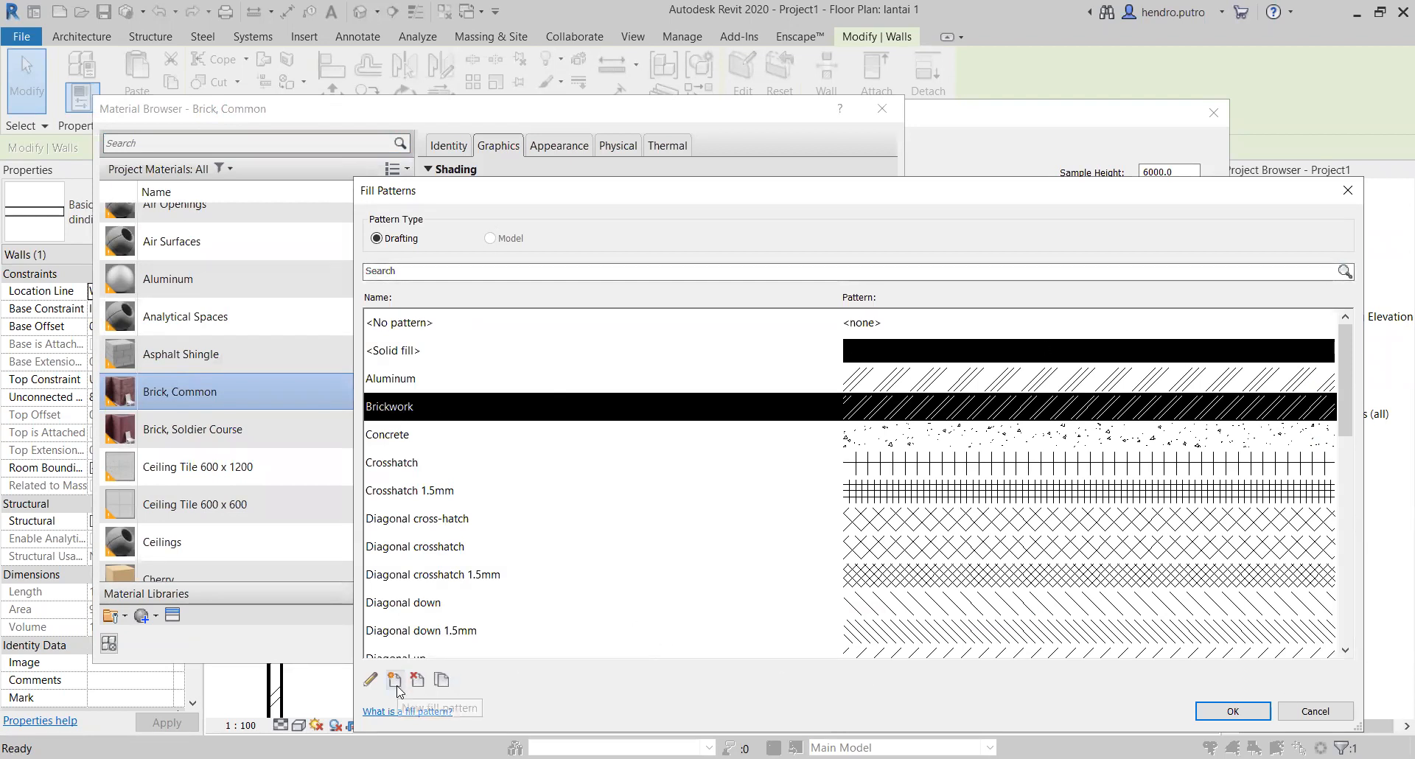
{"action": "left_click", "coordinate": [441, 680]}
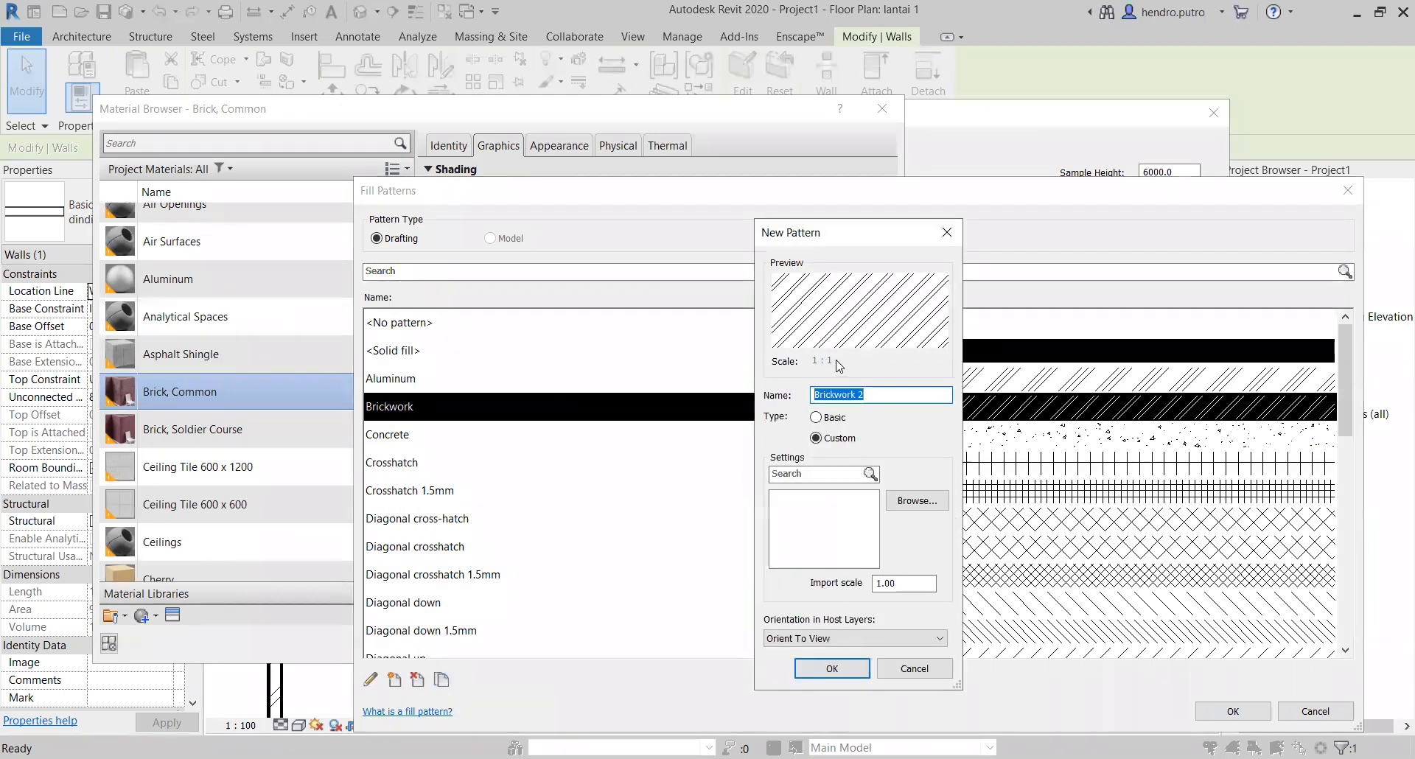
{"action": "left_click", "coordinate": [831, 418]}
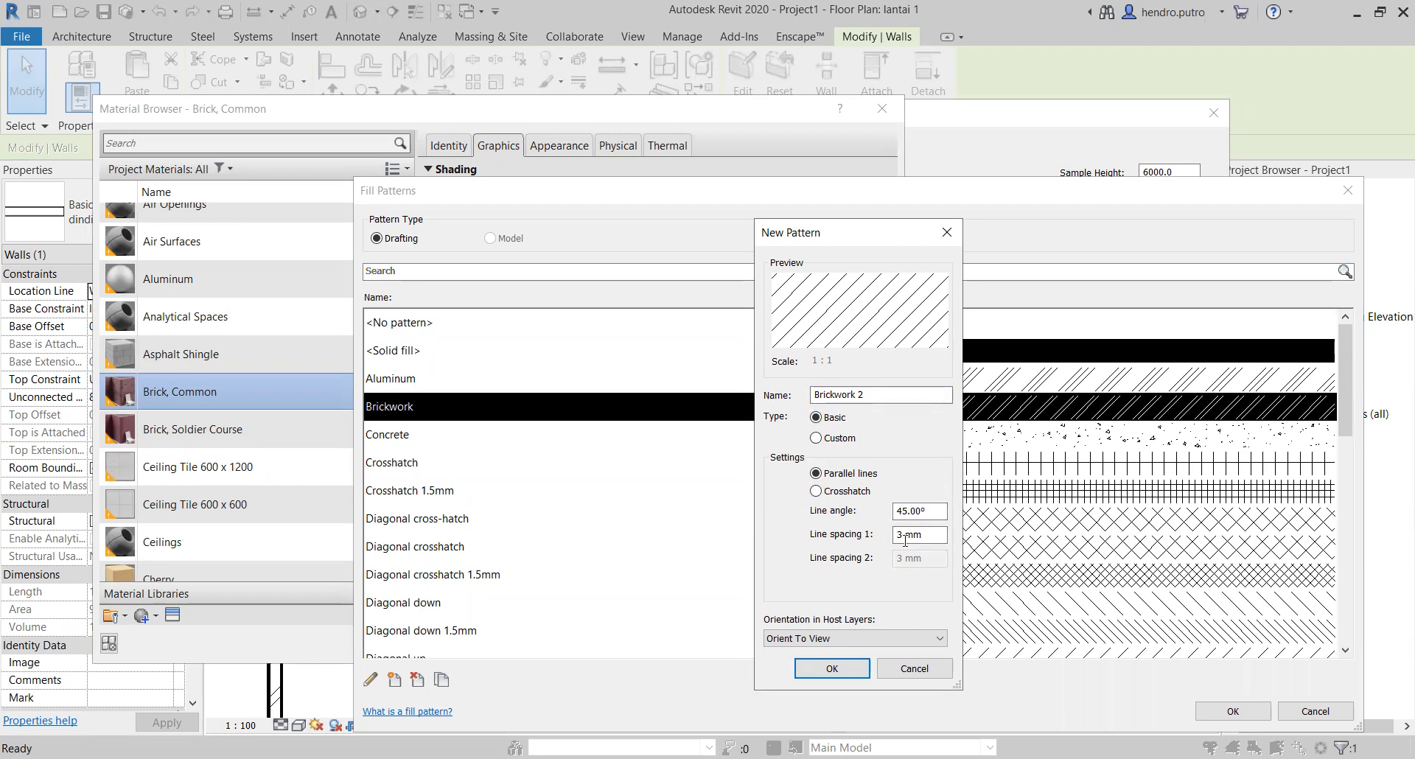
{"action": "left_click_drag", "start_coordinate": [930, 535], "coordinate": [885, 542]}
{"action": "left_click", "coordinate": [837, 494]}
{"action": "left_click", "coordinate": [844, 475]}
{"action": "left_click", "coordinate": [914, 669]}
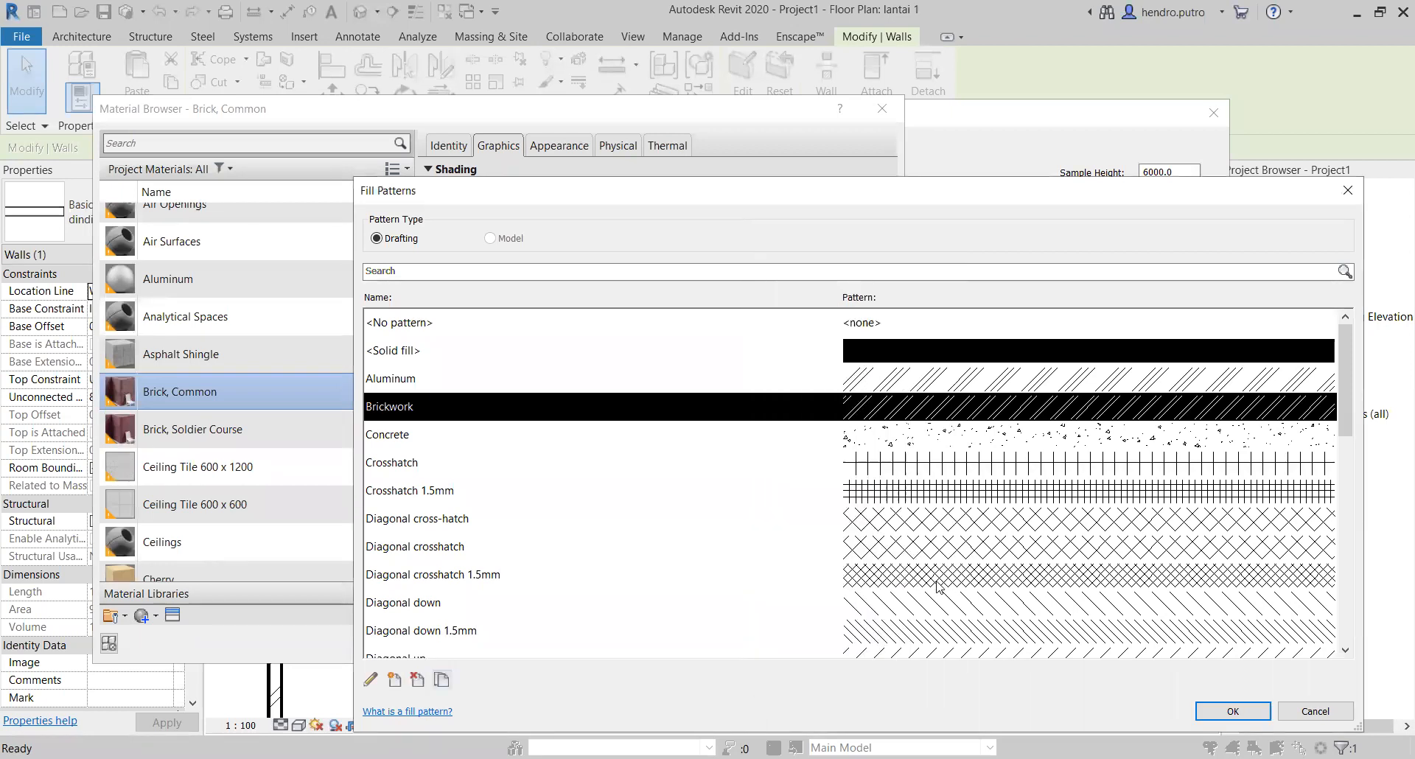
Step: Duplicate the Brickwork fill pattern with an import scale of .5 and assign the copy as Brick, Common's foreground cut pattern
{"action": "scroll", "coordinate": [938, 585], "scroll_direction": "down", "scroll_amount": 1}
{"action": "scroll", "coordinate": [914, 508], "scroll_direction": "up", "scroll_amount": 1}
{"action": "left_click", "coordinate": [441, 679]}
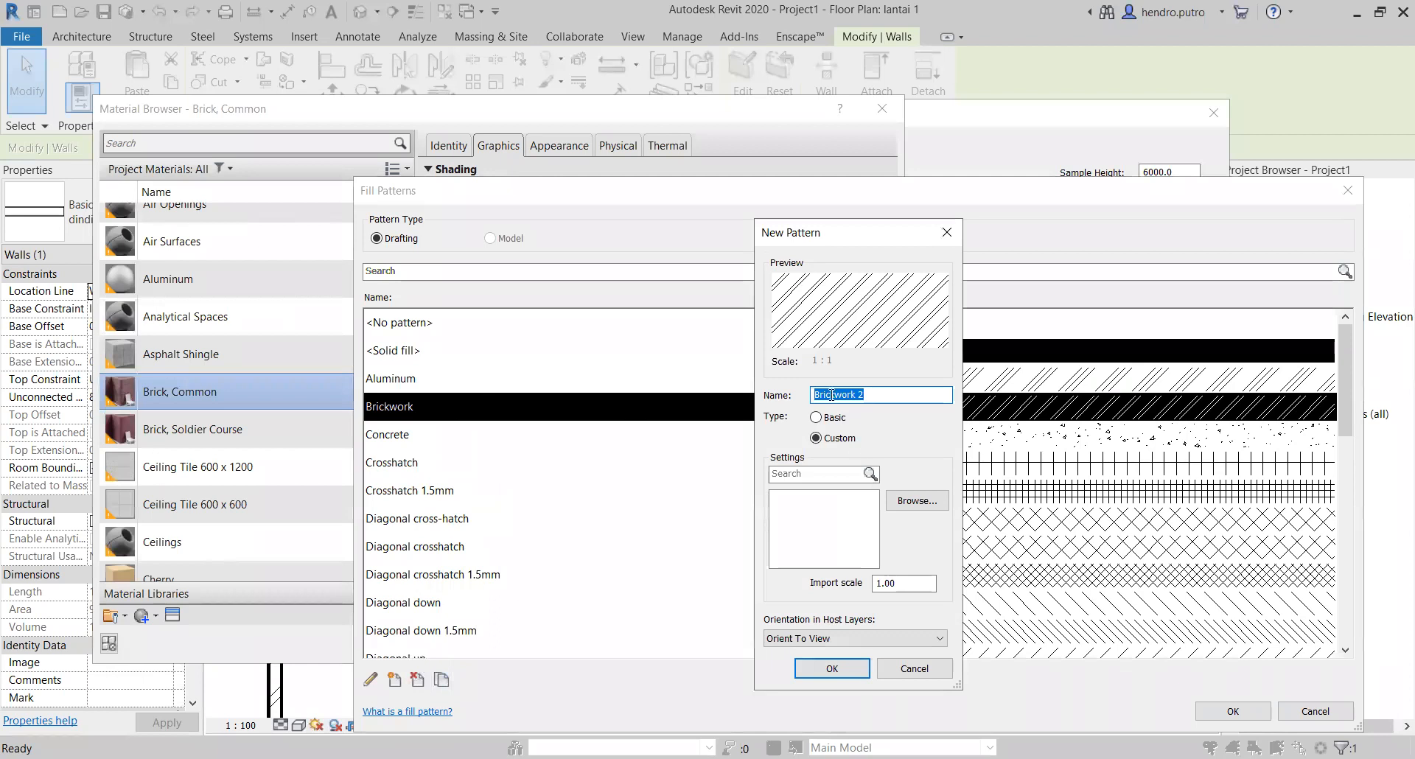
{"action": "left_click", "coordinate": [903, 585]}
{"action": "double_click", "coordinate": [903, 586]}
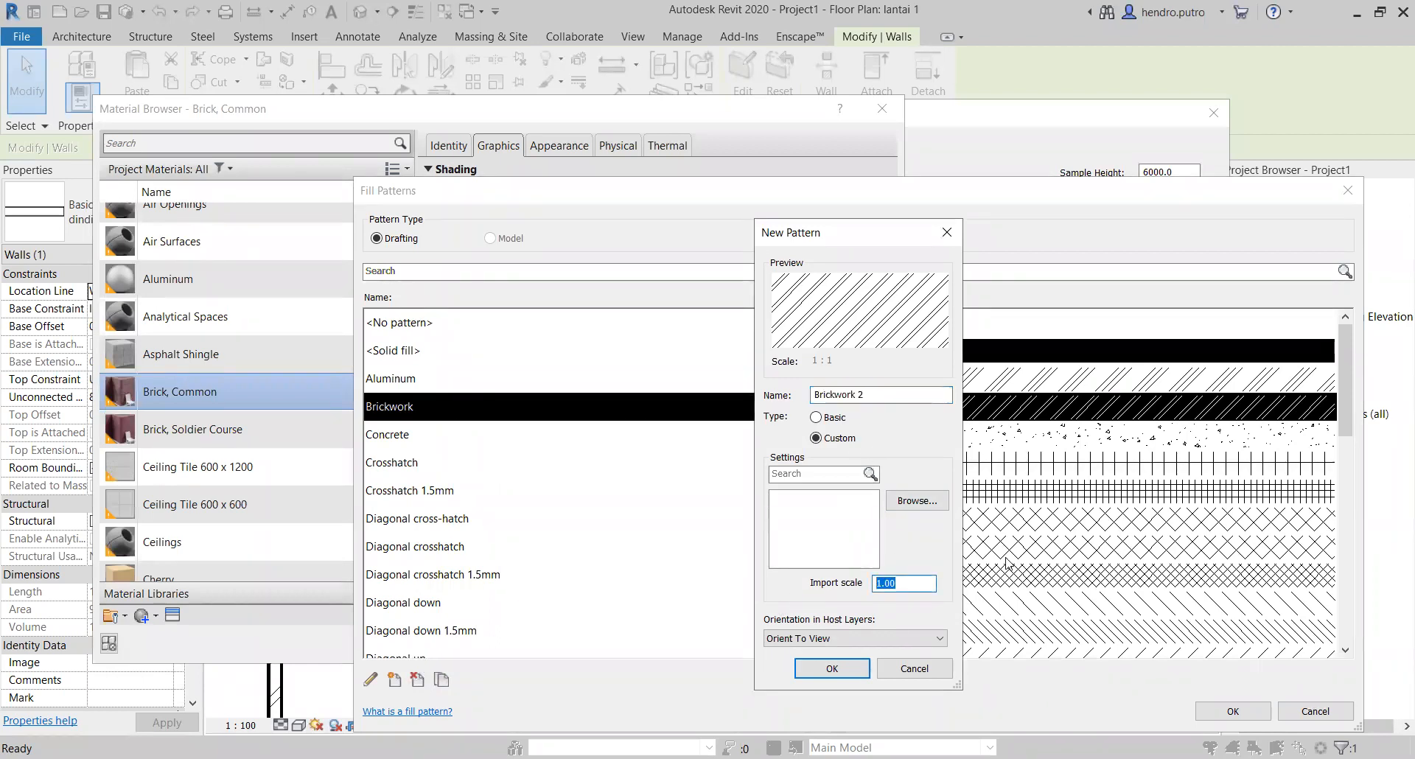
{"action": "type", "text": ".5"}
{"action": "key", "text": "BackSpace"}
{"action": "key", "text": "BackSpace"}
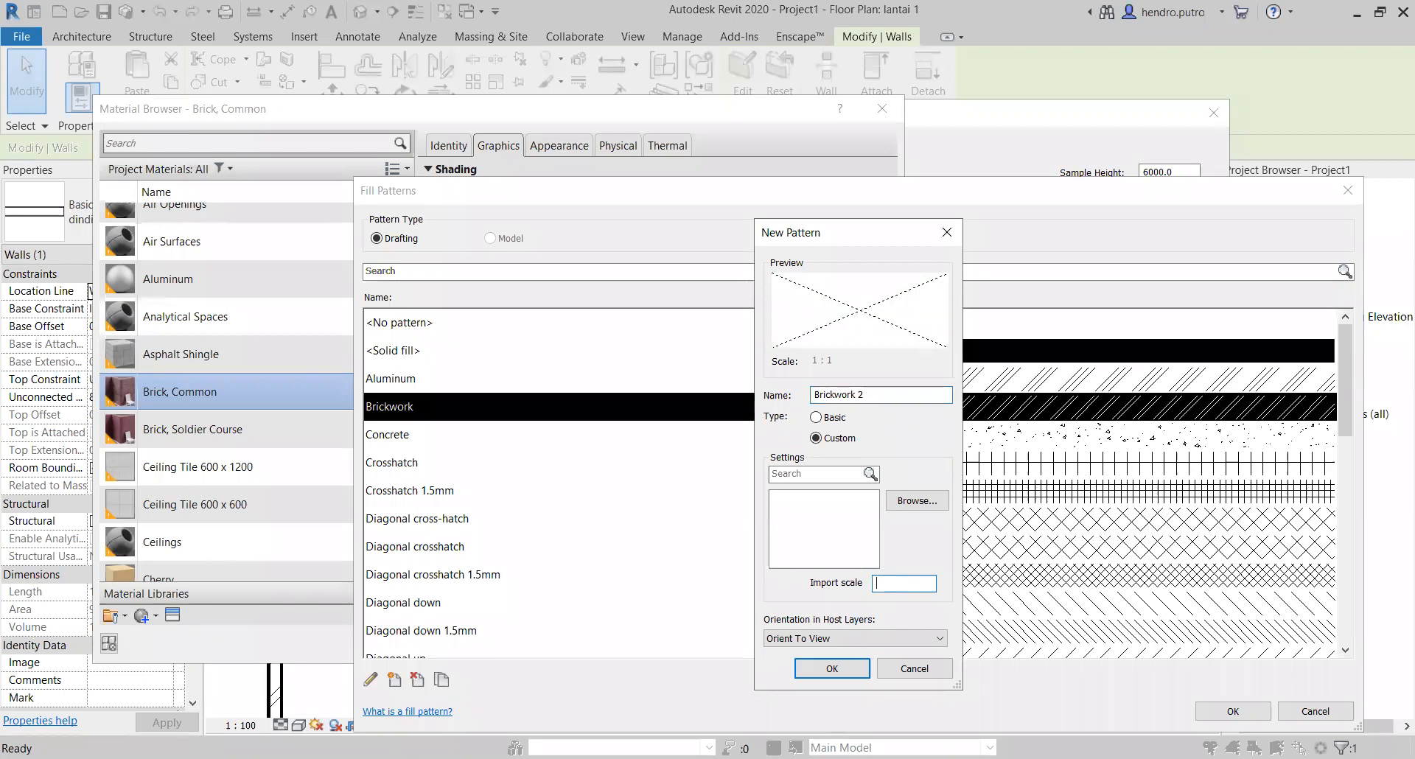
{"action": "type", "text": ".5"}
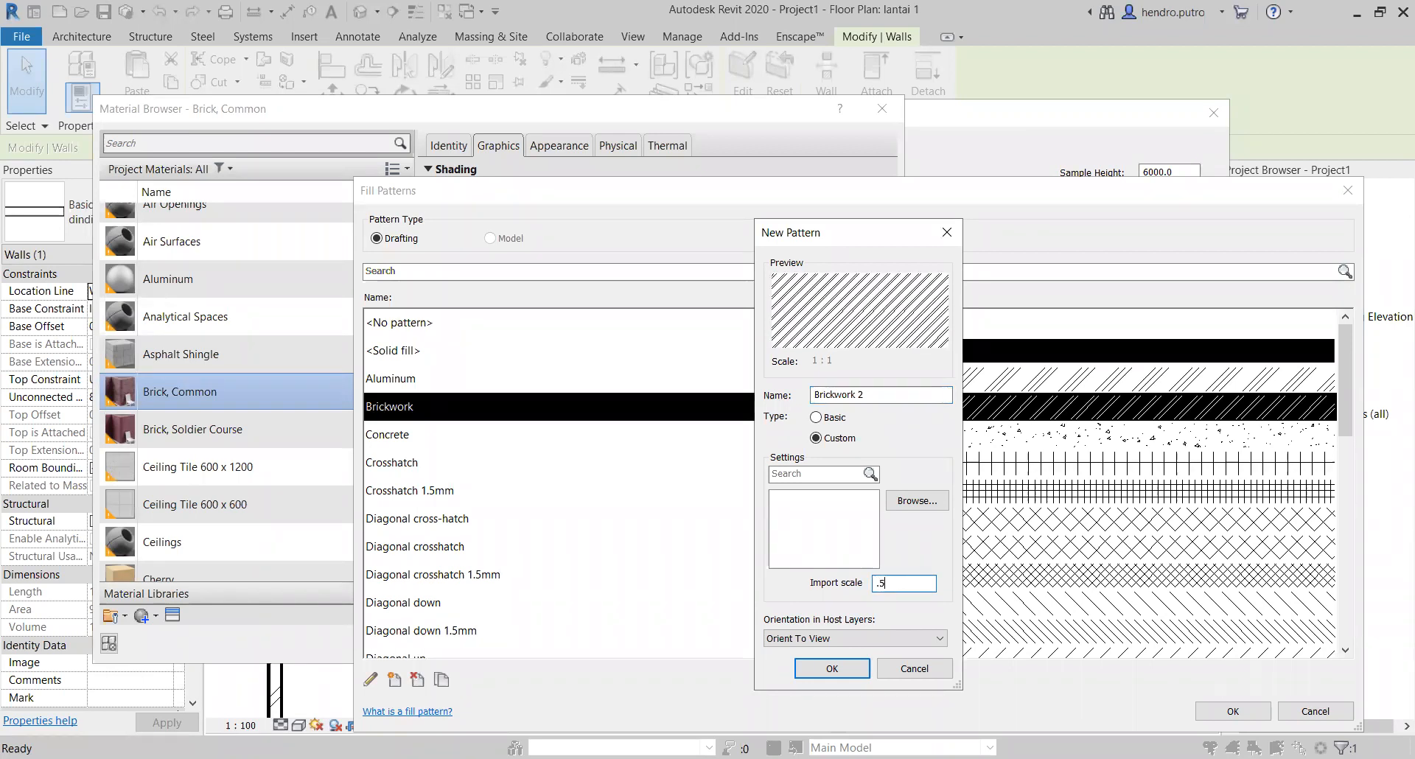
{"action": "left_click", "coordinate": [844, 670]}
{"action": "left_click", "coordinate": [914, 442]}
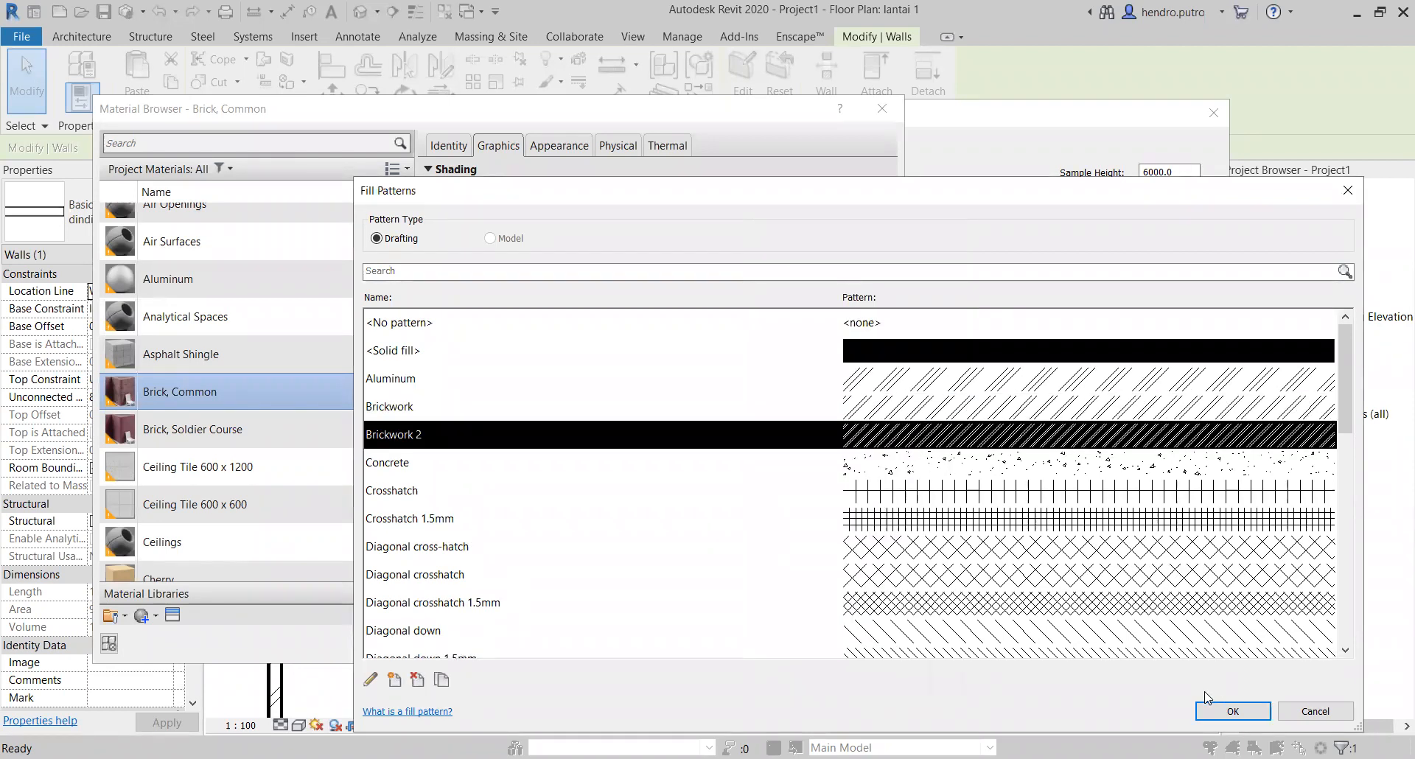
{"action": "key", "text": "Return"}
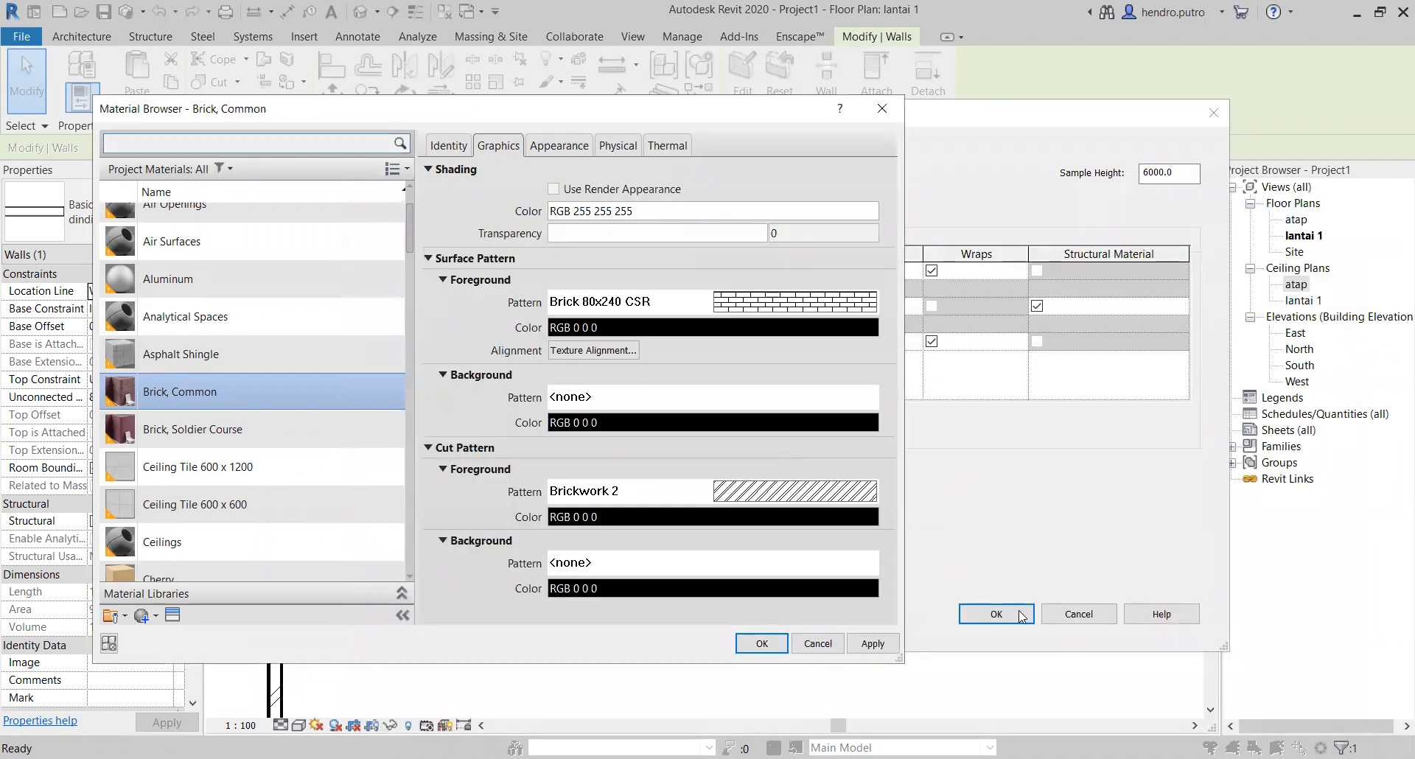
Step: Apply the Brickwork 2 cut pattern to Brick, Common and confirm the dinding 150mm structure and type changes
{"action": "left_click", "coordinate": [867, 642]}
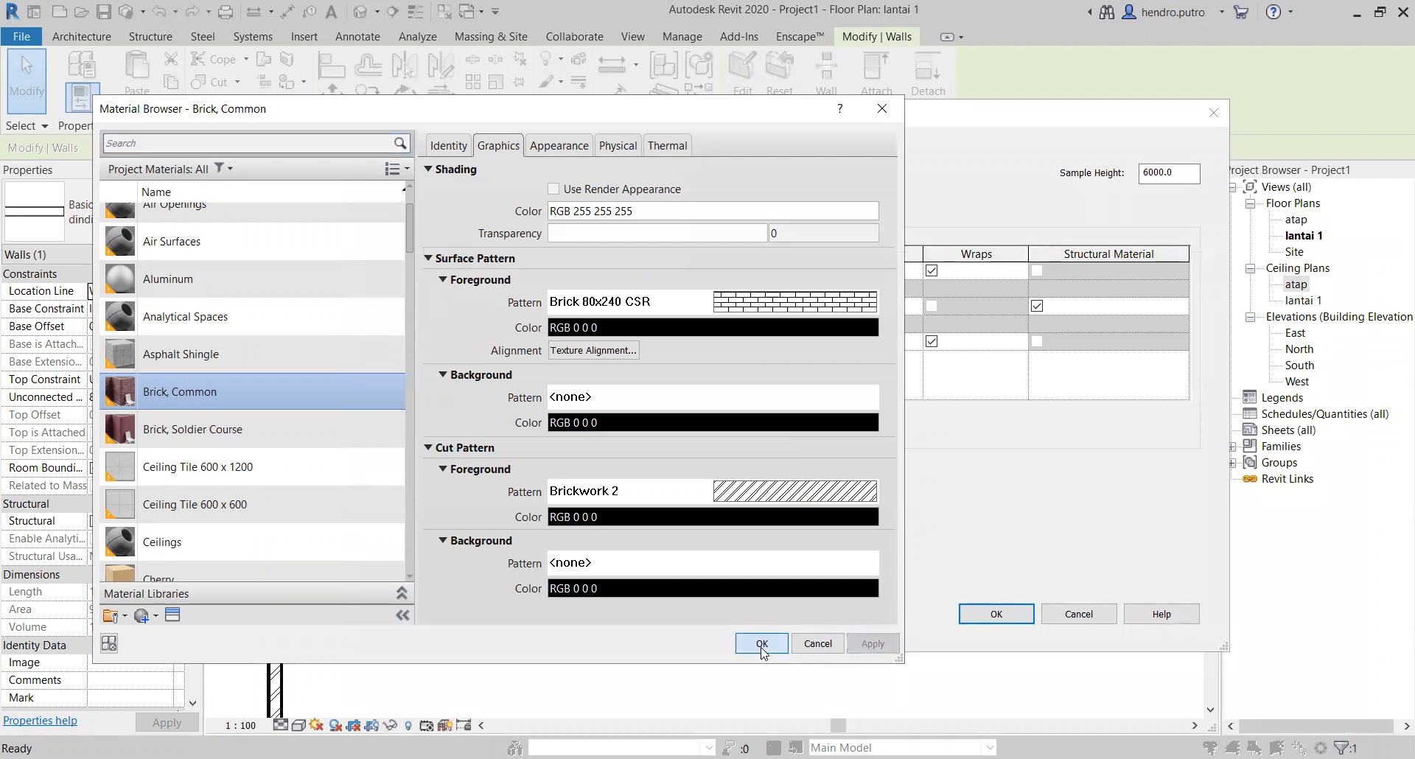
{"action": "key", "text": "Return"}
{"action": "left_click", "coordinate": [973, 613]}
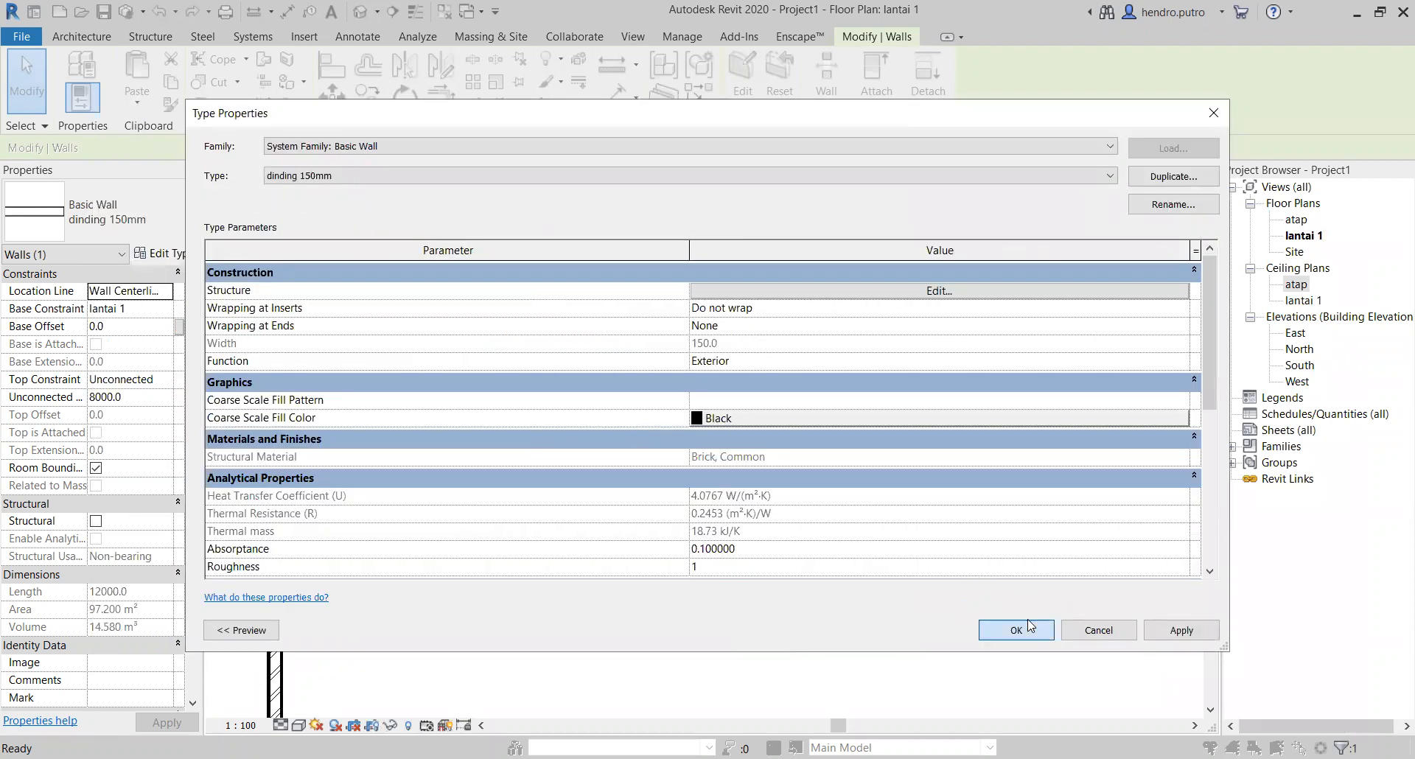
{"action": "left_click", "coordinate": [651, 469]}
Step: Examine the cut hatching of the upper wall up close and of all walls across the lantai 1 plan
{"action": "scroll", "coordinate": [576, 426], "scroll_direction": "up", "scroll_amount": 4}
{"action": "scroll", "coordinate": [617, 450], "scroll_direction": "down", "scroll_amount": 2}
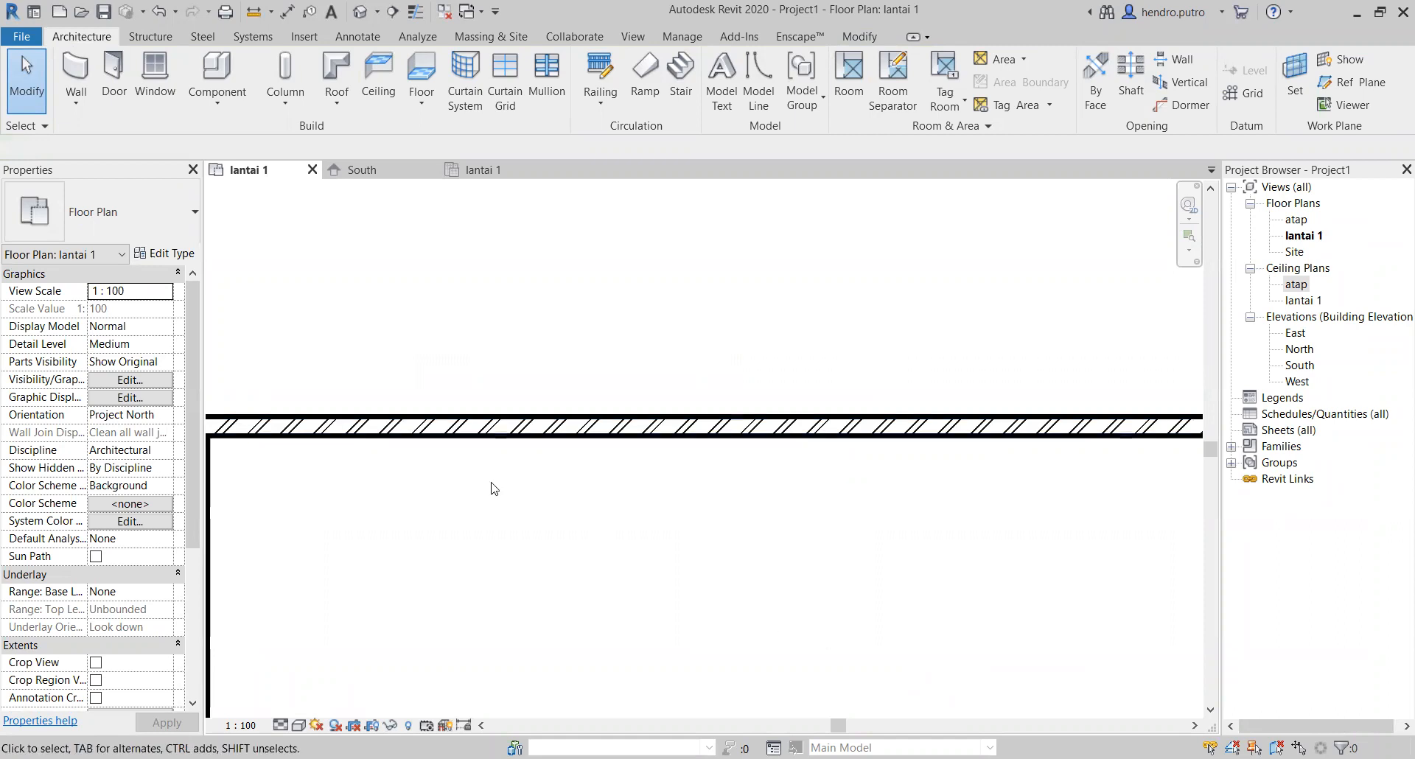
{"action": "scroll", "coordinate": [735, 508], "scroll_direction": "down", "scroll_amount": 3}
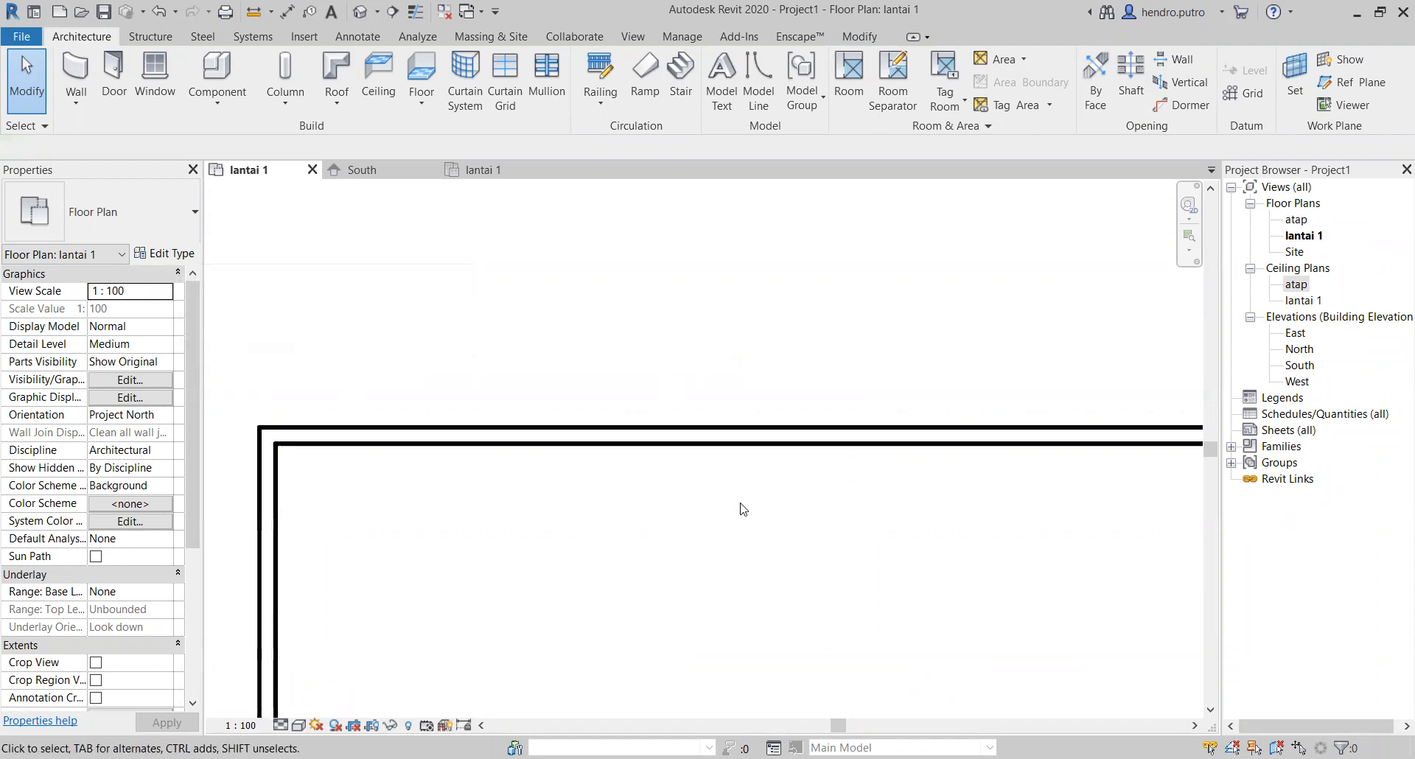
{"action": "scroll", "coordinate": [658, 434], "scroll_direction": "down", "scroll_amount": 1}
{"action": "middle_click_drag", "start_coordinate": [658, 433], "coordinate": [458, 308]}
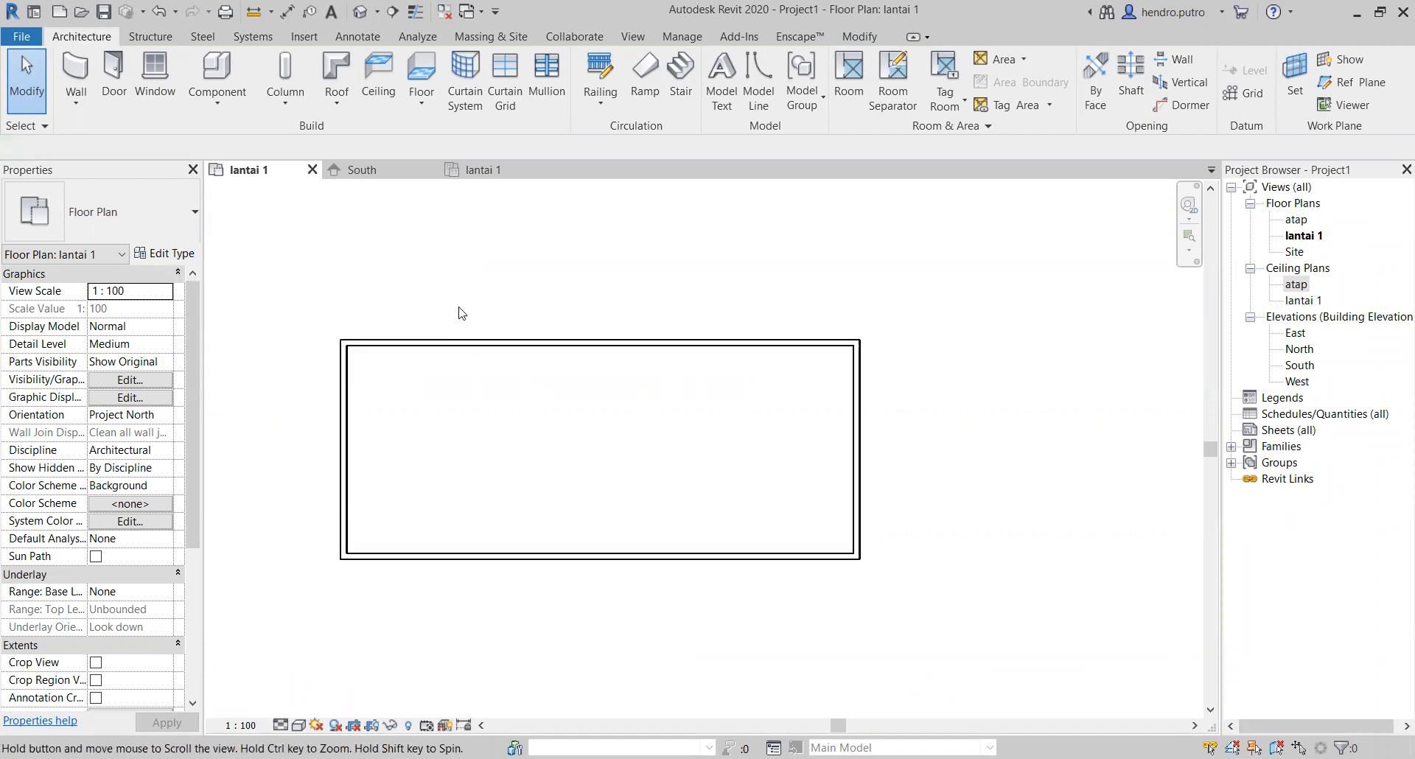
{"action": "scroll", "coordinate": [540, 392], "scroll_direction": "up", "scroll_amount": 1}
{"action": "middle_click_drag", "start_coordinate": [548, 427], "coordinate": [655, 410]}
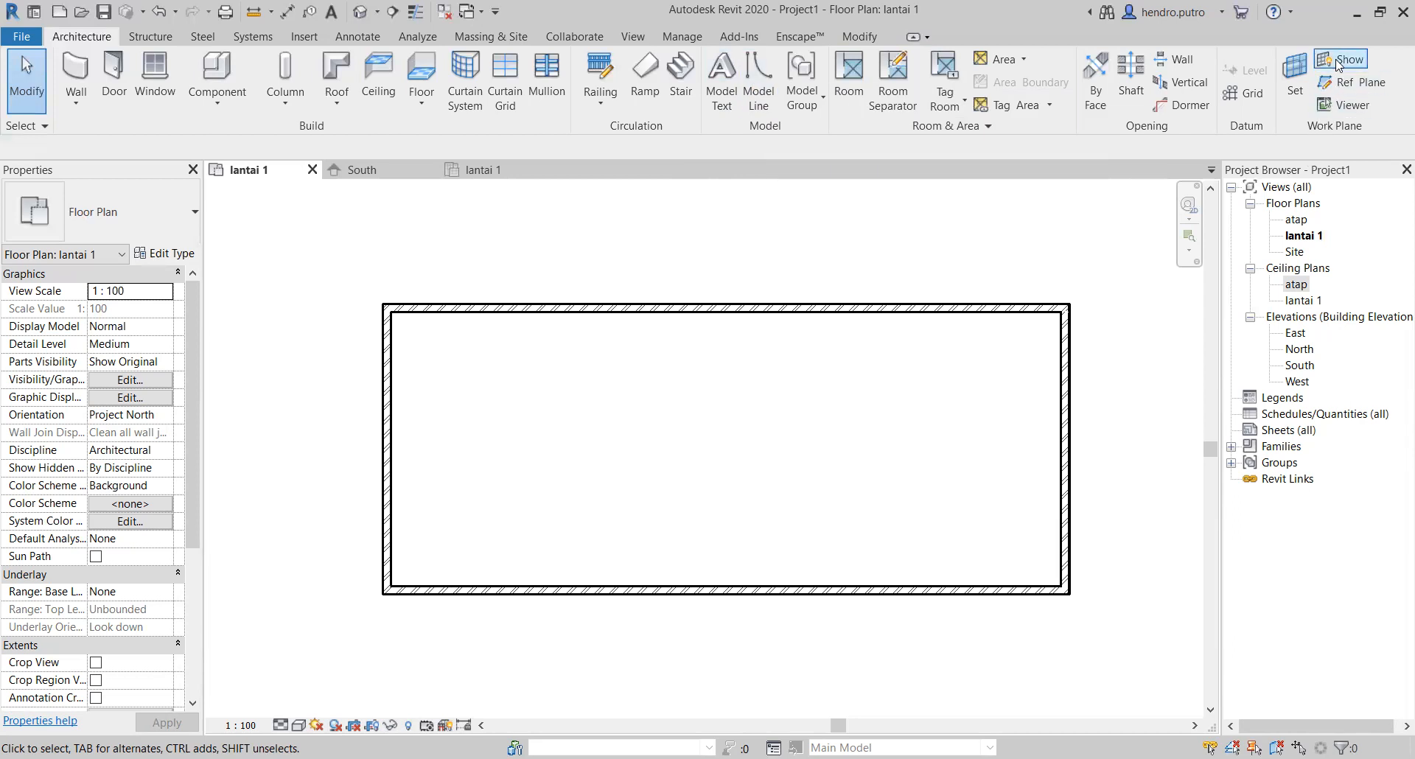
{"action": "left_click", "coordinate": [169, 37]}
{"action": "left_click", "coordinate": [351, 43]}
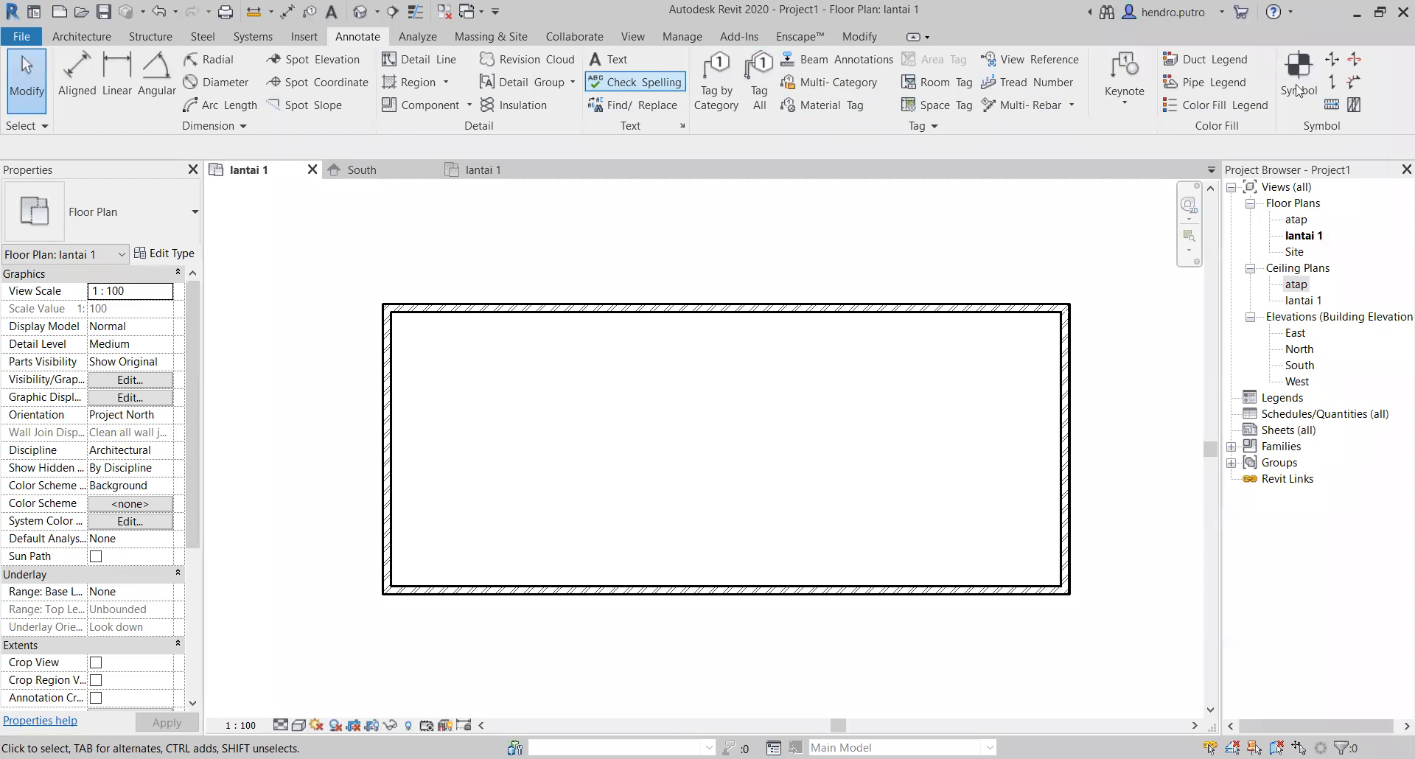
{"action": "left_click", "coordinate": [306, 41]}
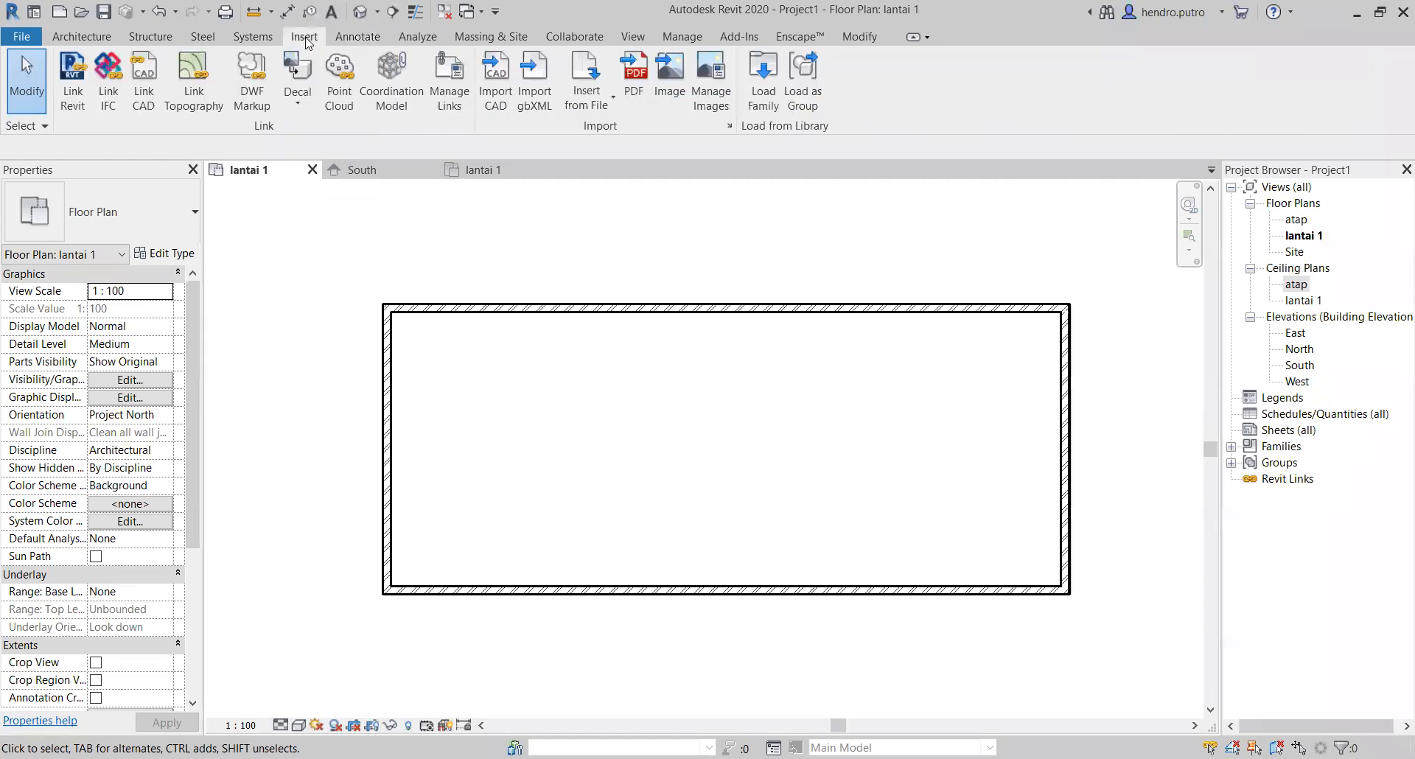
{"action": "left_click", "coordinate": [252, 36]}
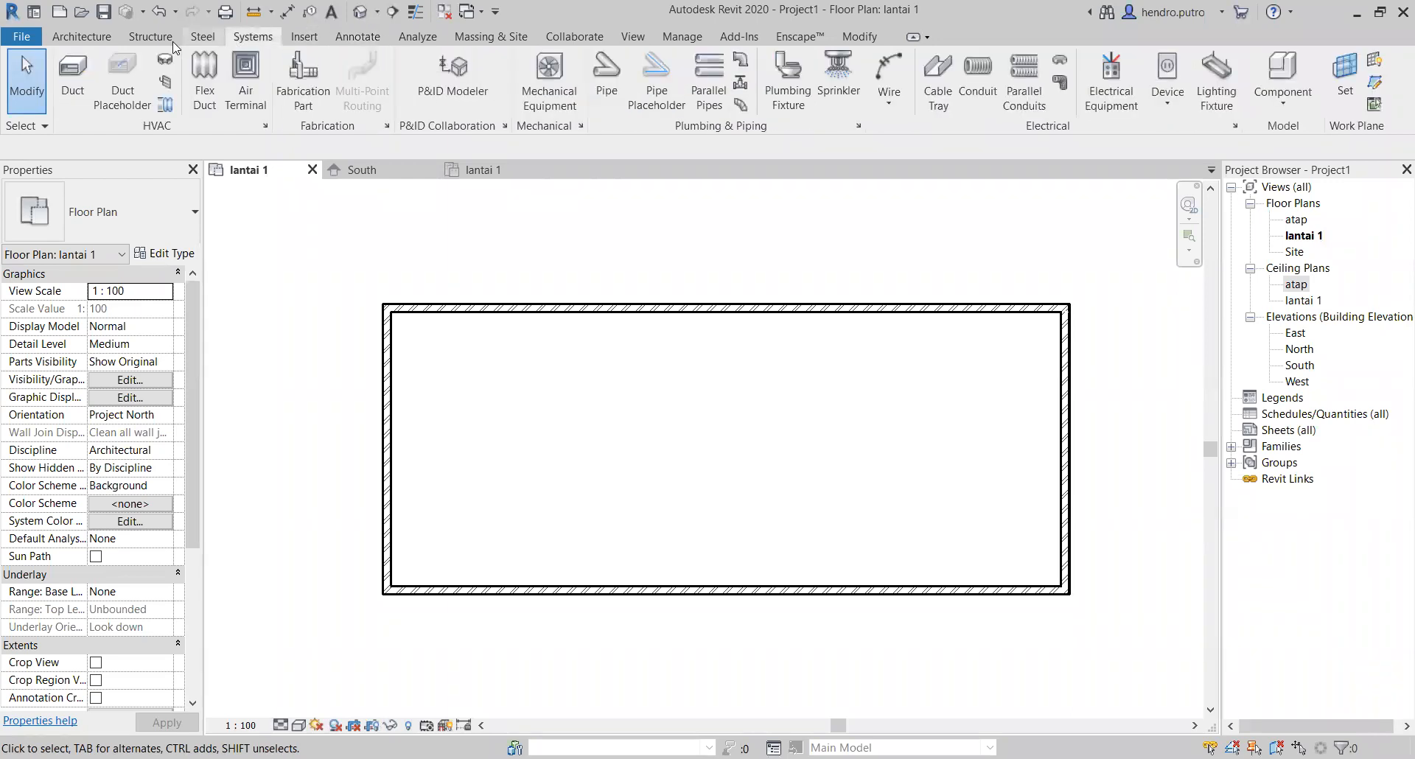
Step: Draw a horizontal grid line along the upper wall's centerline, from about 500 mm beyond the right wall to beyond the left wall
{"action": "left_click", "coordinate": [96, 40]}
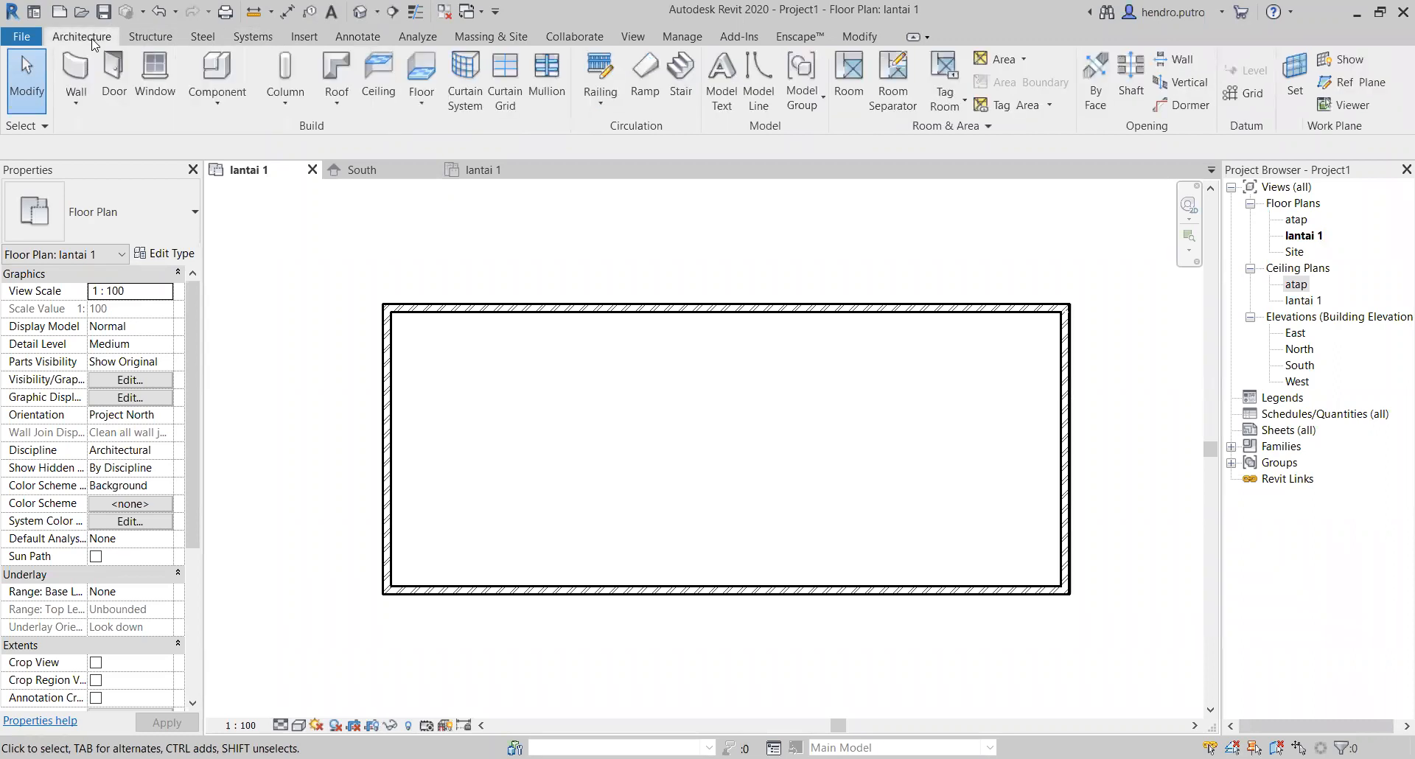
{"action": "left_click", "coordinate": [1250, 105]}
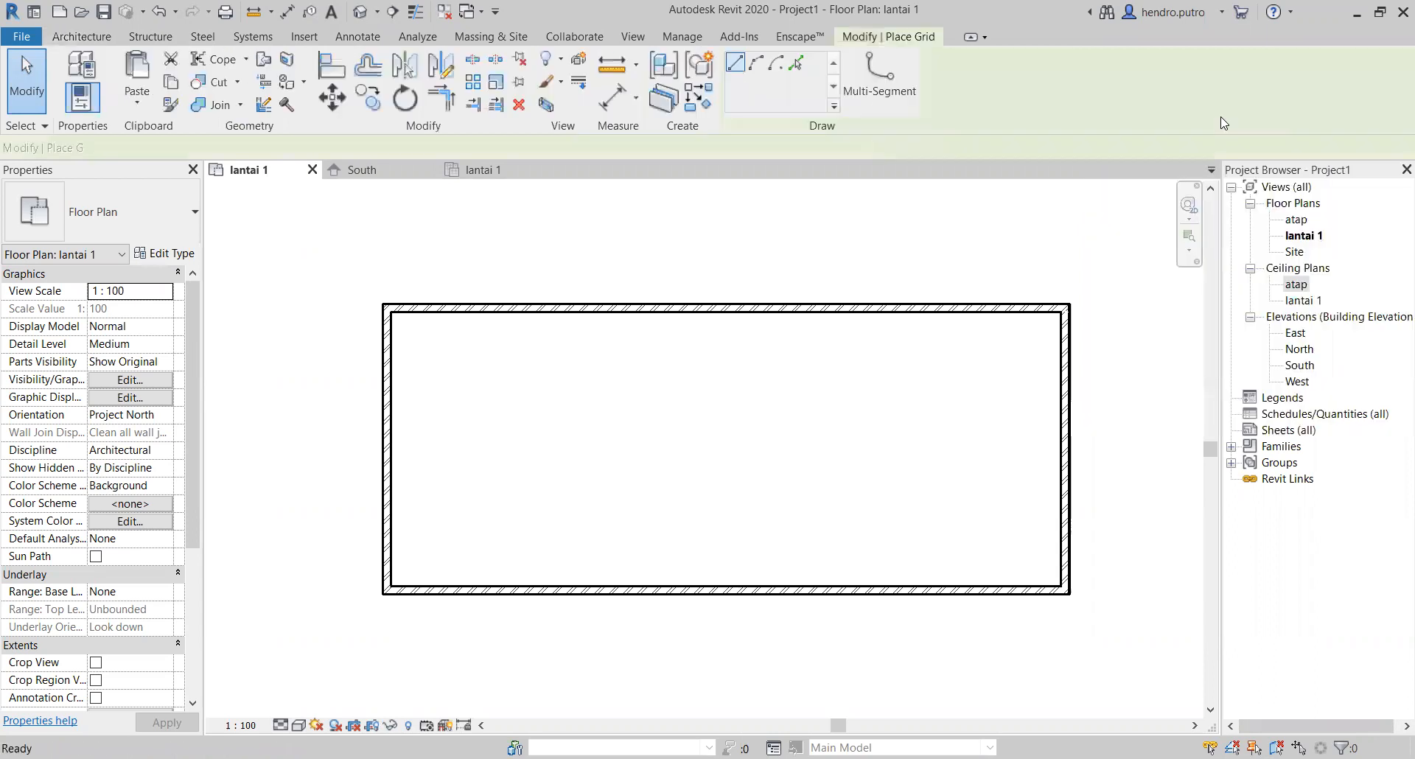
{"action": "left_click", "coordinate": [1092, 308]}
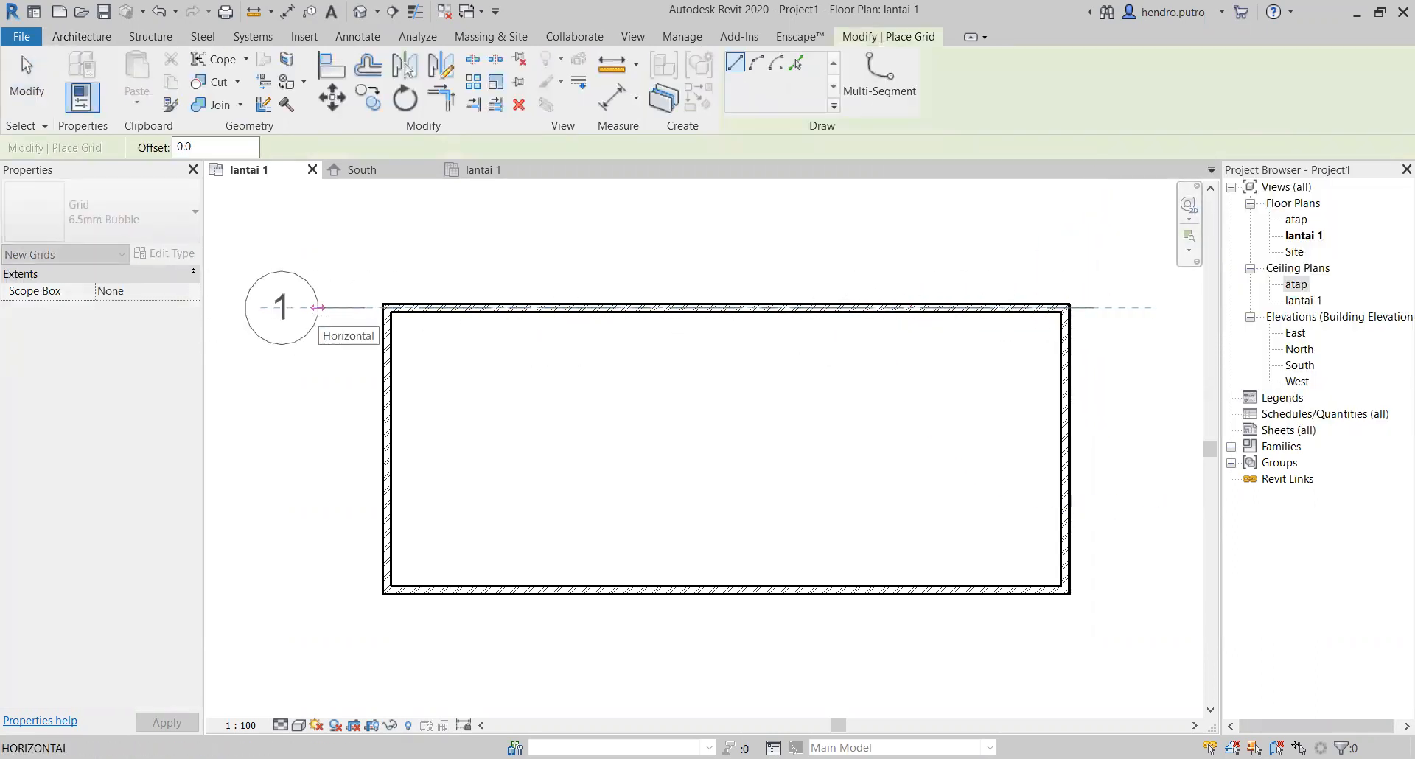
{"action": "left_click", "coordinate": [317, 317]}
{"action": "scroll", "coordinate": [461, 521], "scroll_direction": "down", "scroll_amount": 2}
{"action": "middle_click_drag", "start_coordinate": [479, 520], "coordinate": [668, 429]}
{"action": "scroll", "coordinate": [817, 435], "scroll_direction": "down", "scroll_amount": 1}
{"action": "middle_click_drag", "start_coordinate": [821, 447], "coordinate": [719, 493]}
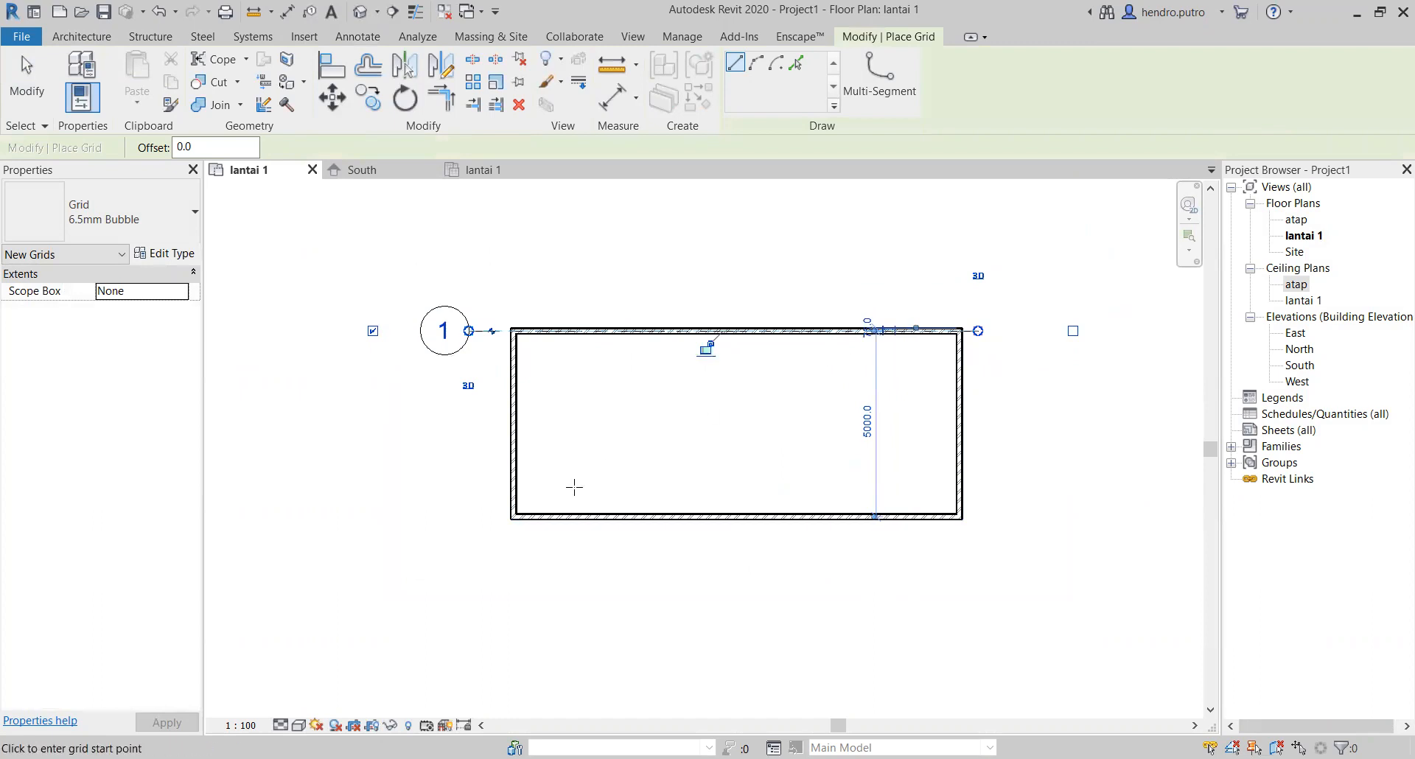
Step: Draw a vertical grid line along the left wall's centerline, from below the lower wall to above the upper wall
{"action": "scroll", "coordinate": [508, 520], "scroll_direction": "up", "scroll_amount": 5}
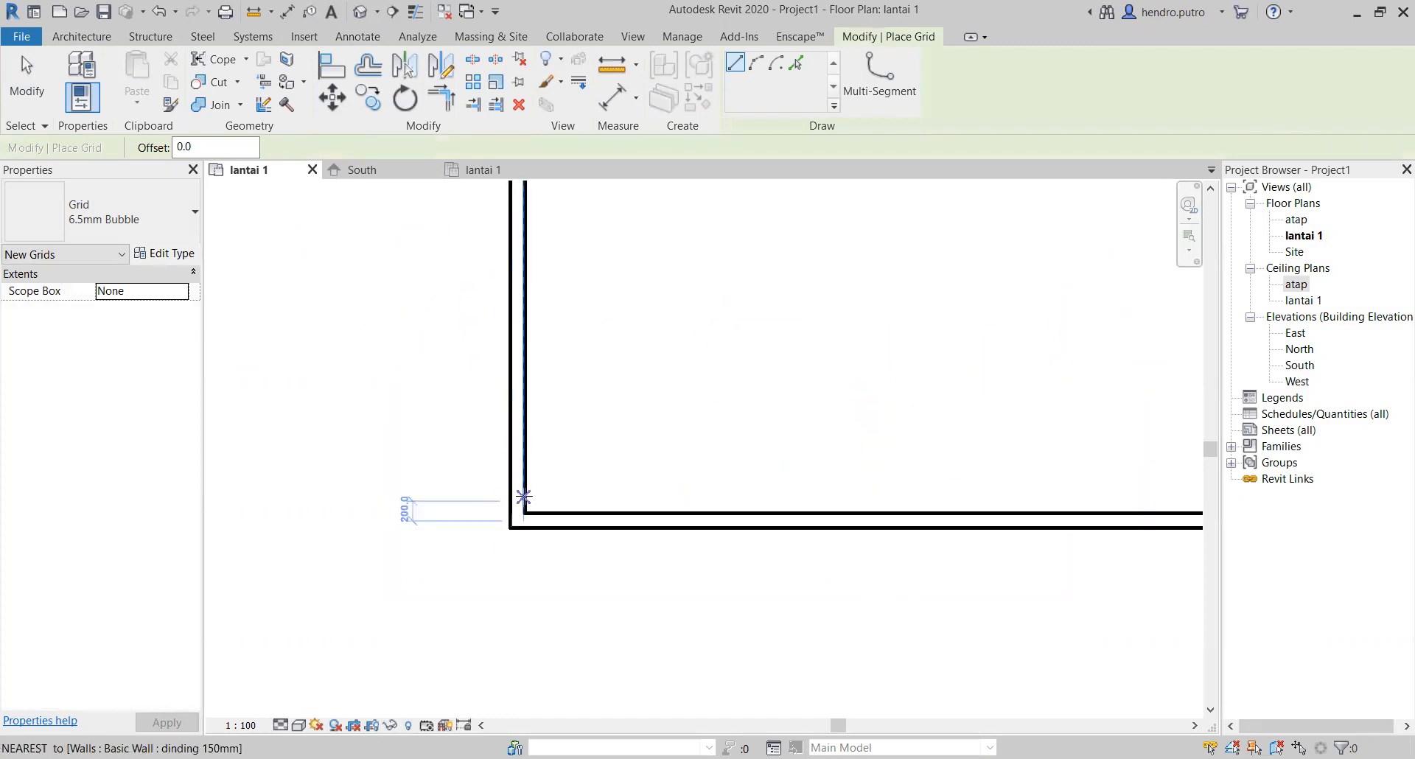
{"action": "left_click", "coordinate": [518, 700]}
{"action": "scroll", "coordinate": [522, 508], "scroll_direction": "down", "scroll_amount": 3}
{"action": "middle_click_drag", "start_coordinate": [508, 195], "coordinate": [487, 446]}
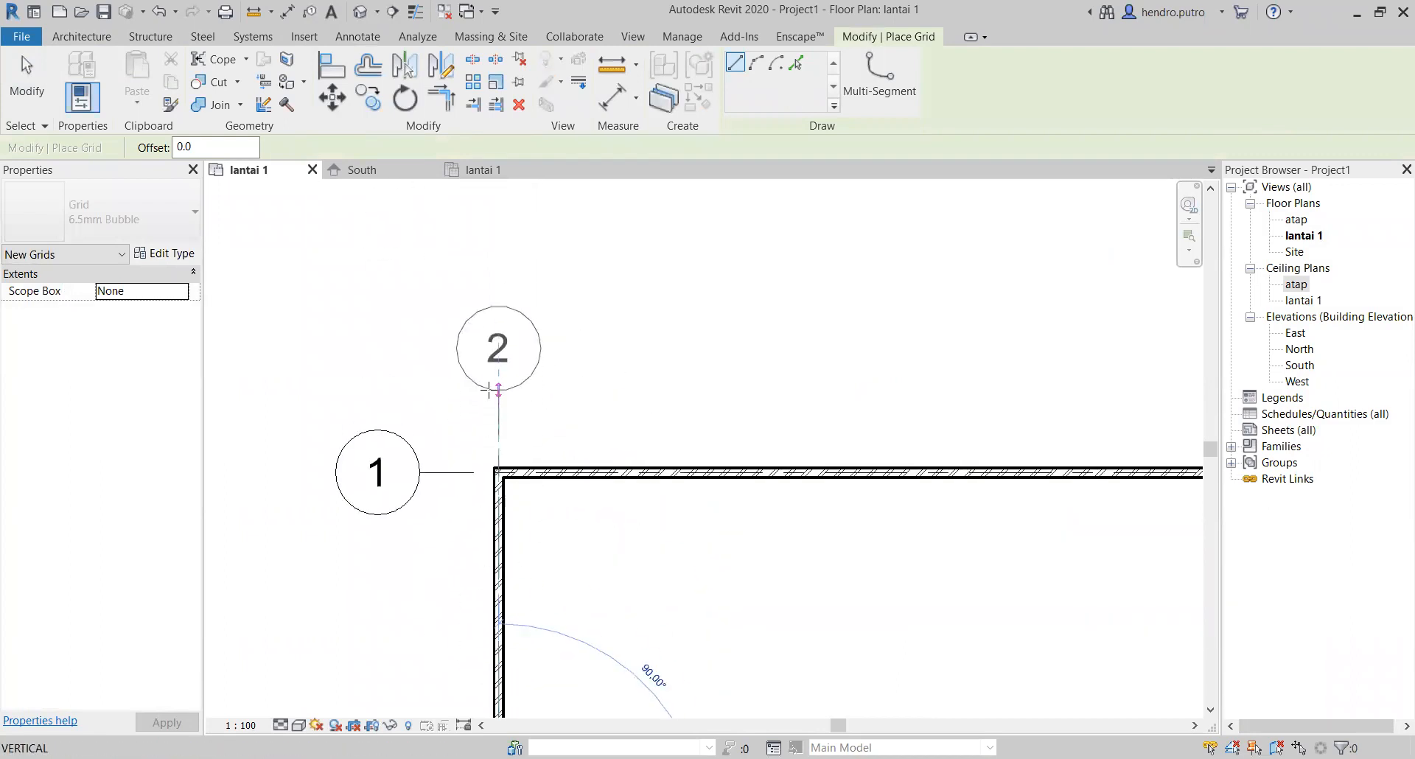
{"action": "left_click", "coordinate": [496, 387]}
{"action": "scroll", "coordinate": [663, 493], "scroll_direction": "down", "scroll_amount": 2}
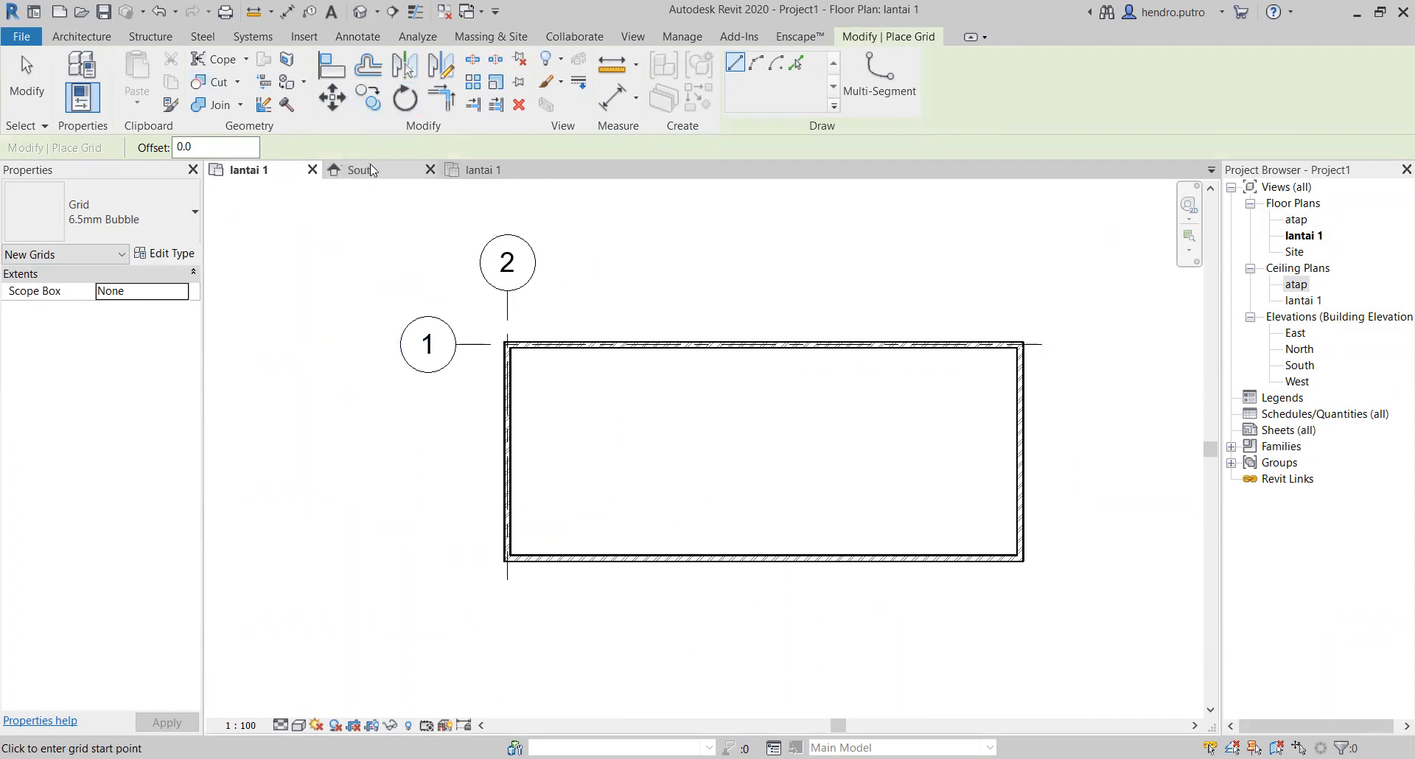
{"action": "left_click", "coordinate": [25, 70]}
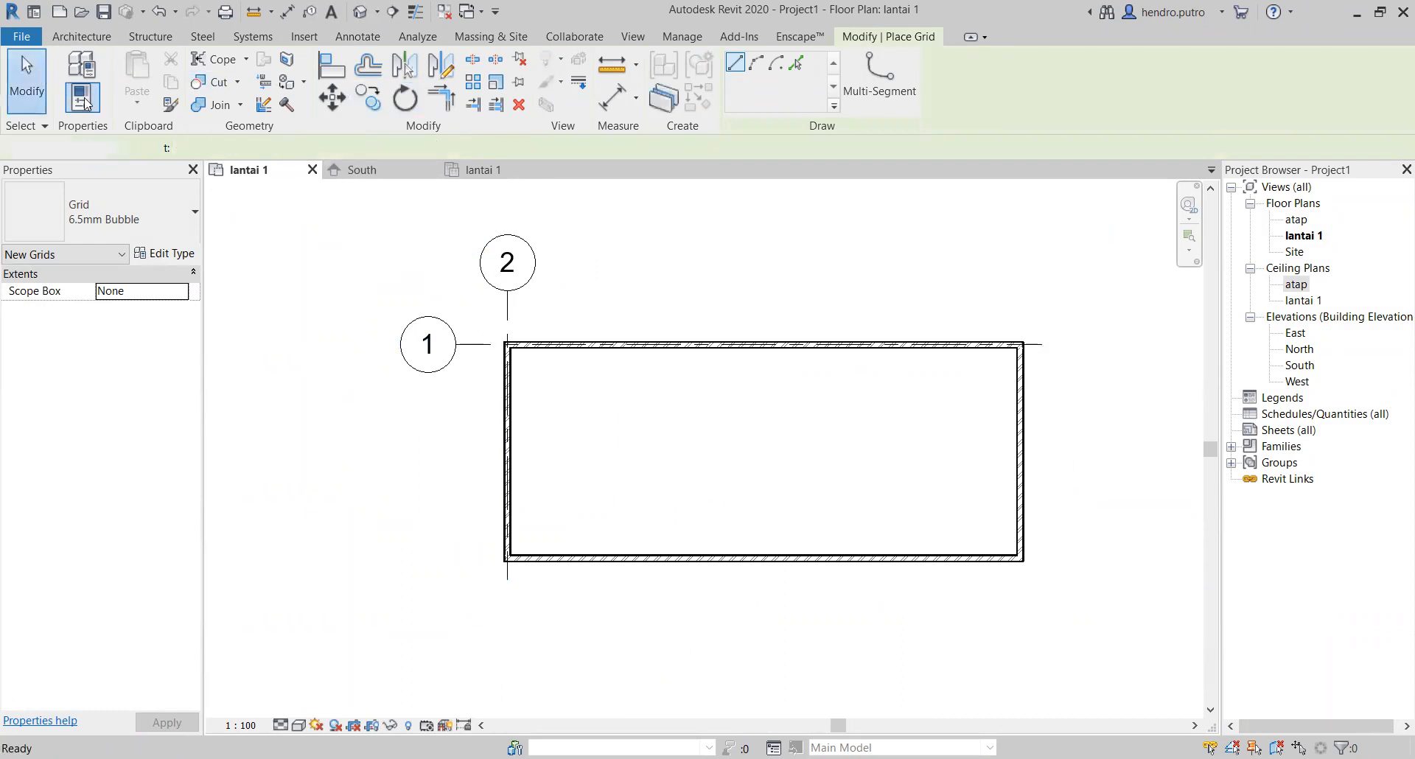
Step: Select the vertical grid line running along the left wall
{"action": "left_click", "coordinate": [507, 306]}
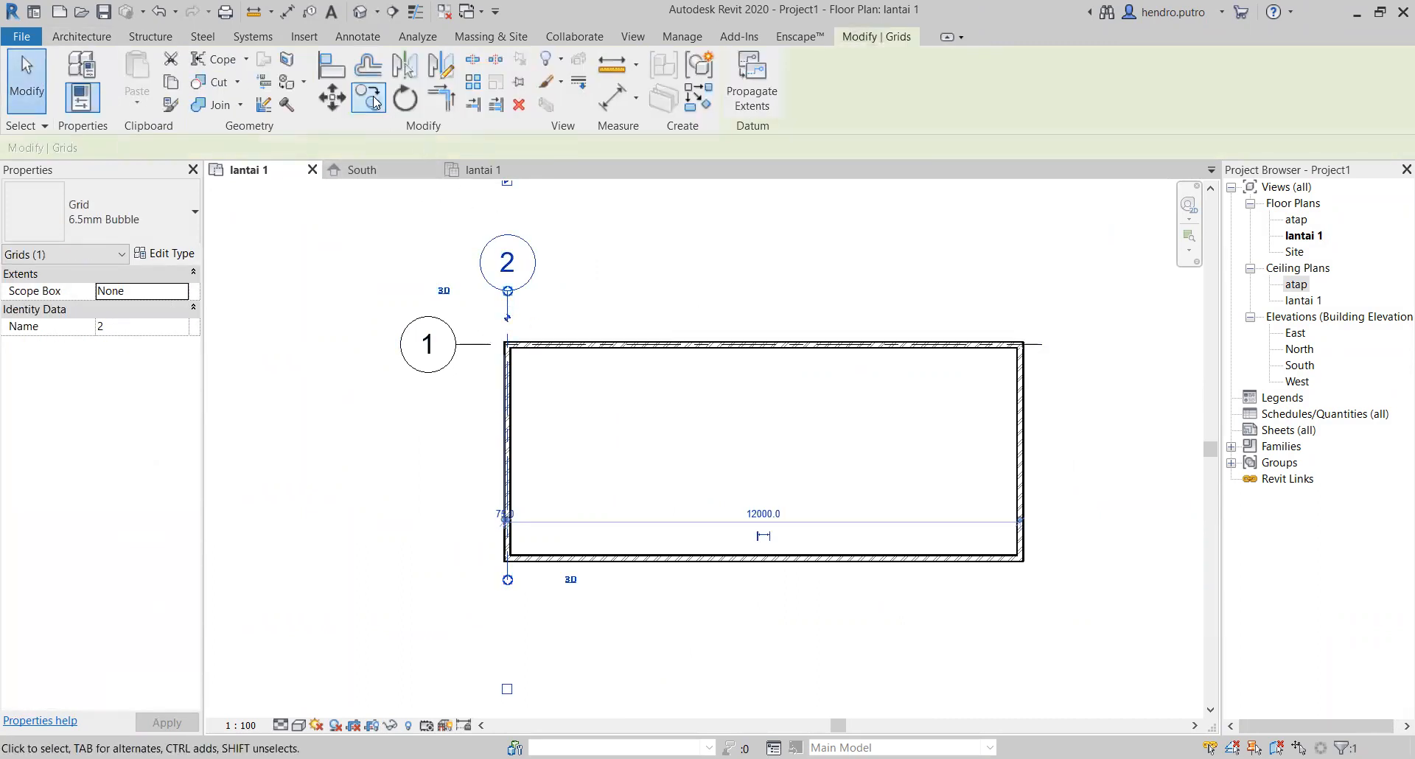
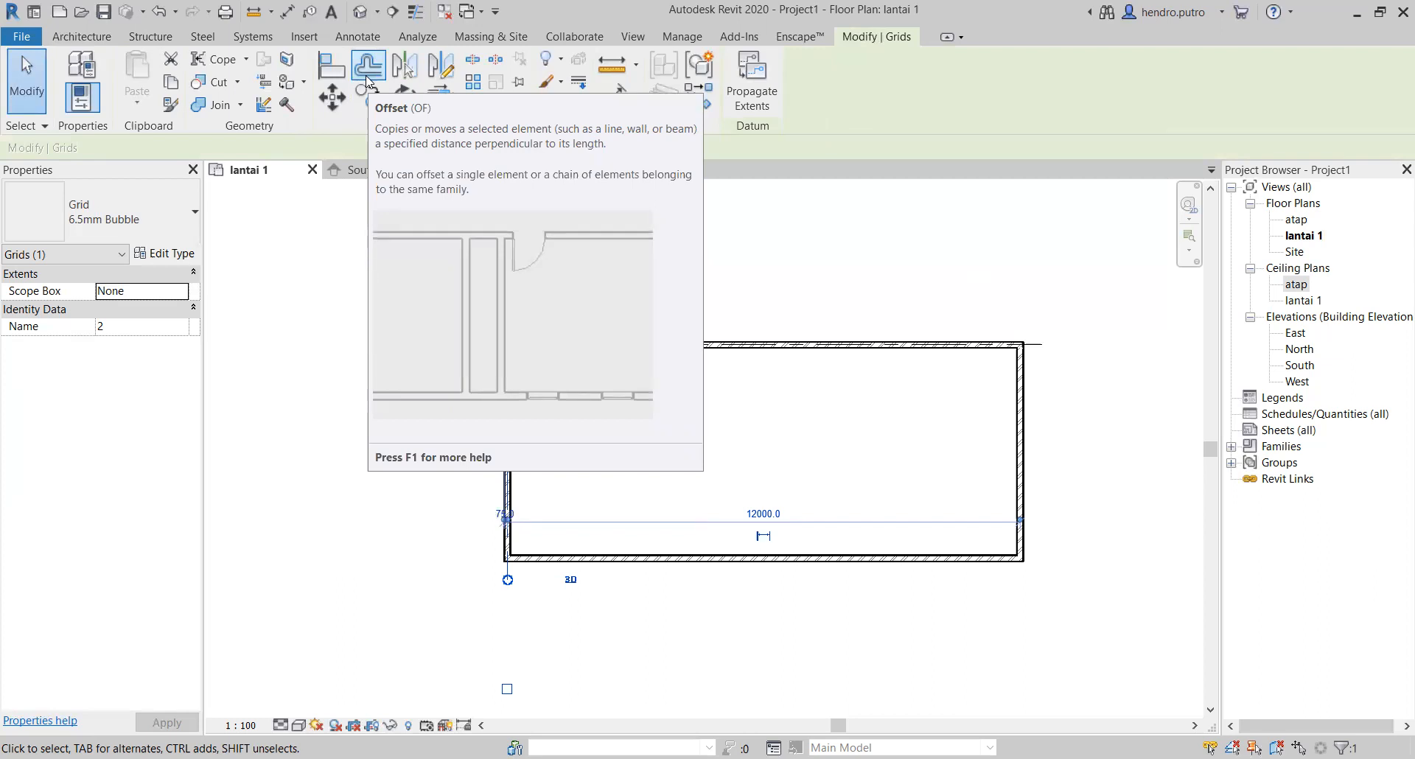
{"action": "left_click", "coordinate": [367, 67]}
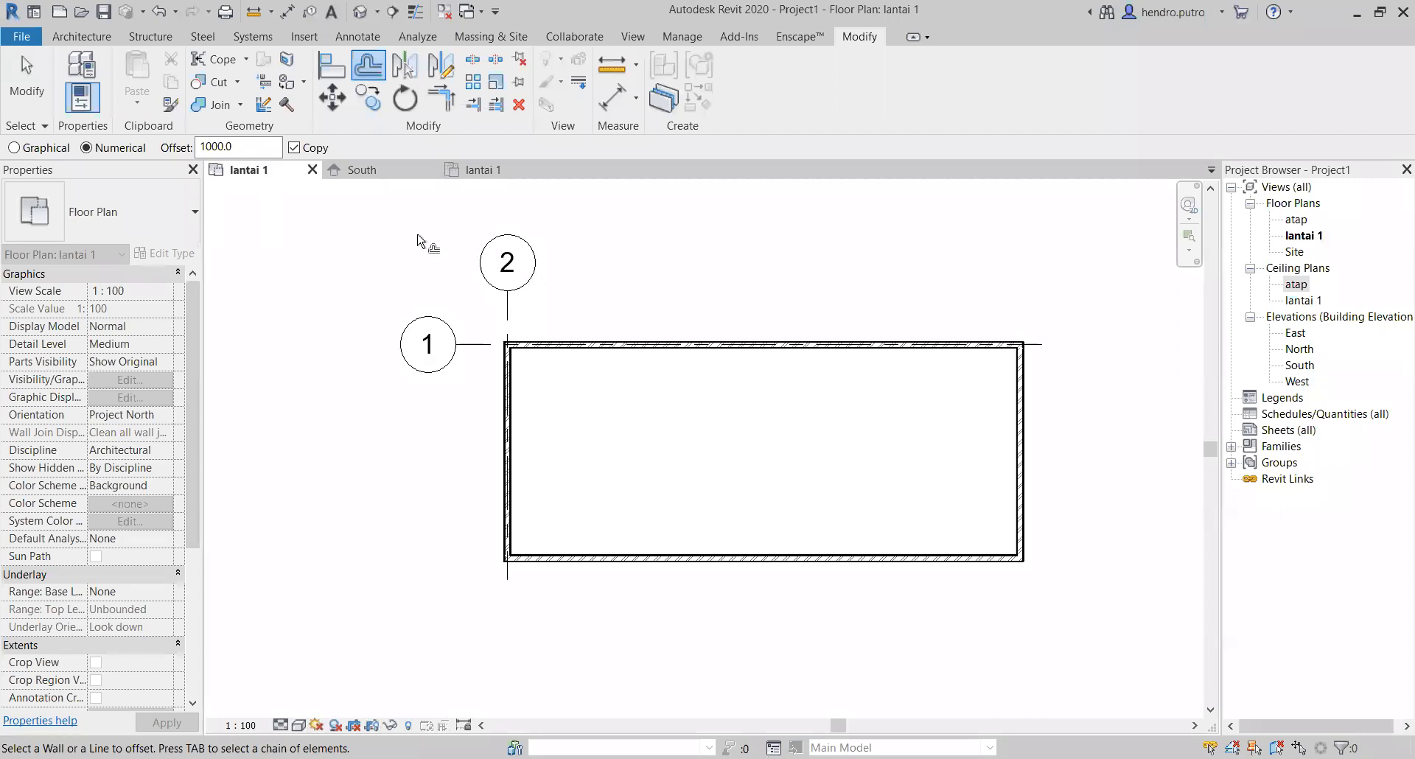
{"action": "left_click_drag", "start_coordinate": [258, 150], "coordinate": [178, 155]}
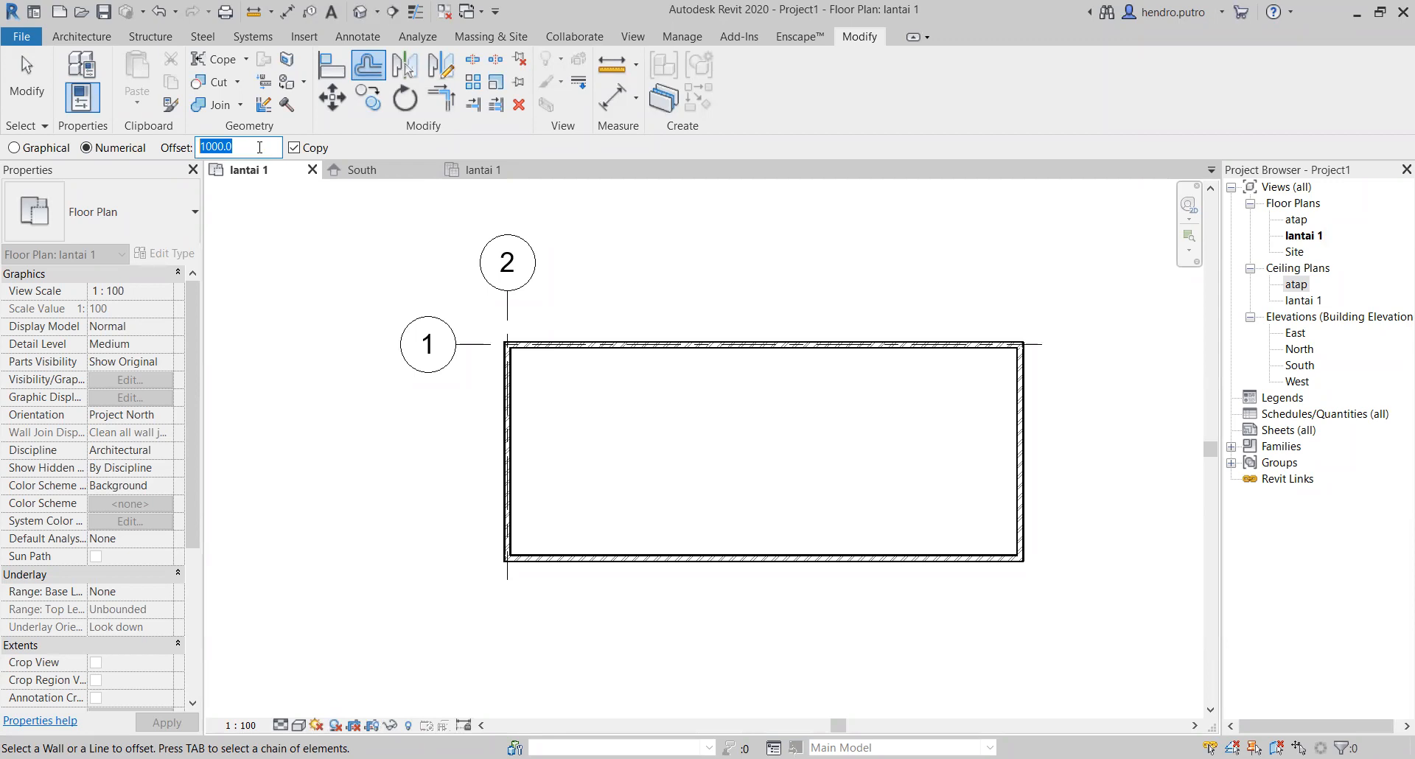
{"action": "type", "text": "3000"}
{"action": "key", "text": "Return"}
{"action": "key", "text": "Escape"}
{"action": "left_click_drag", "start_coordinate": [555, 299], "coordinate": [443, 240]}
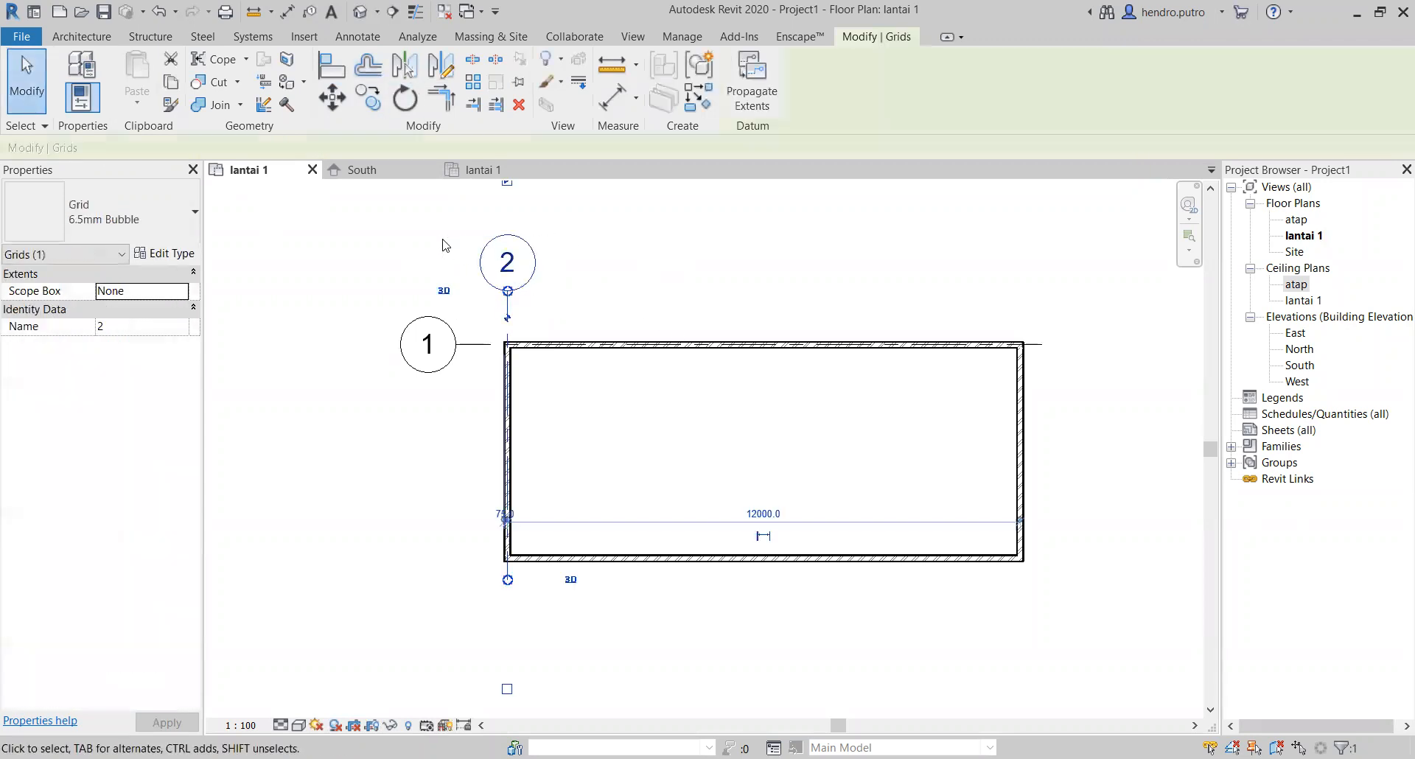
{"action": "left_click", "coordinate": [368, 67]}
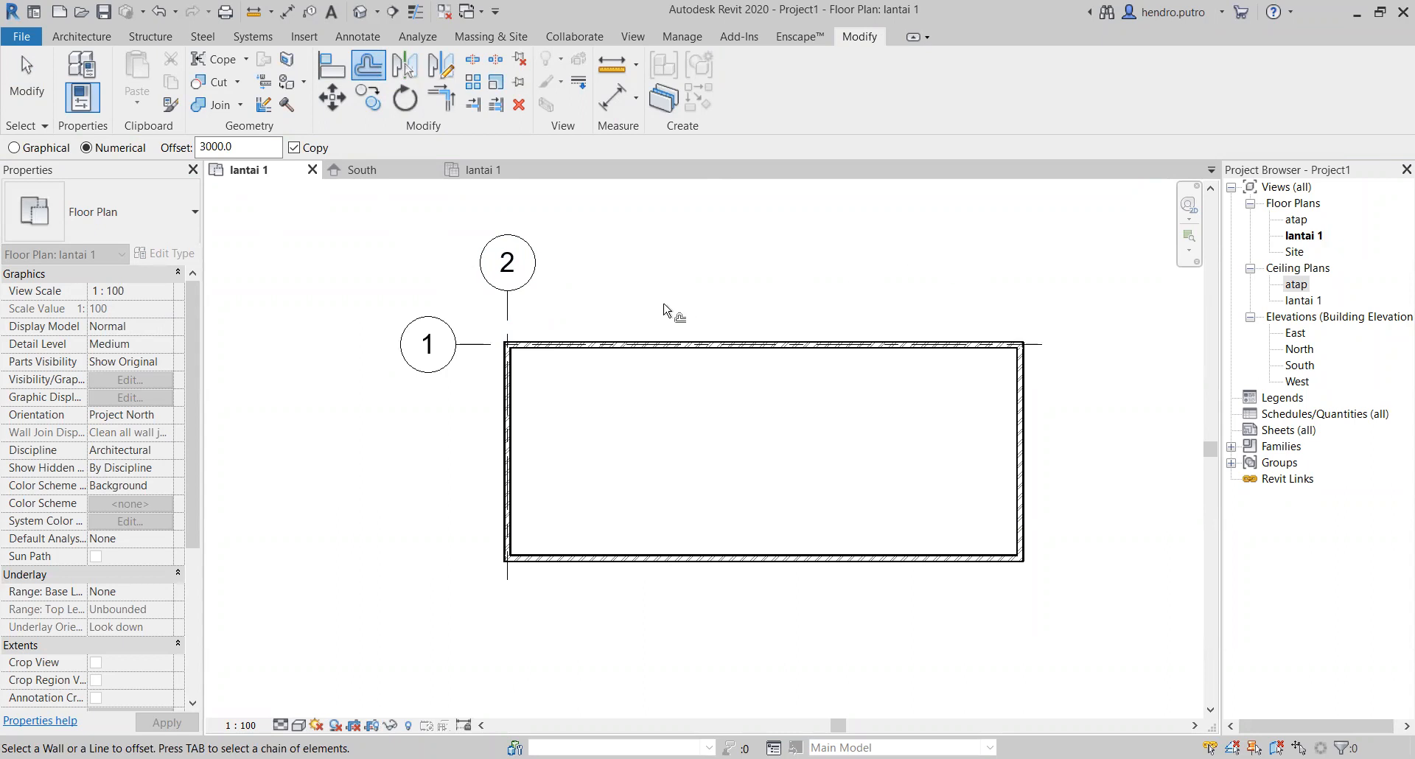
{"action": "key", "text": "Escape"}
{"action": "left_click_drag", "start_coordinate": [503, 286], "coordinate": [501, 288]}
{"action": "left_click", "coordinate": [562, 243]}
Step: Copy the vertical grid line on the left wall 3000 mm to the right
{"action": "left_click_drag", "start_coordinate": [579, 236], "coordinate": [487, 296]}
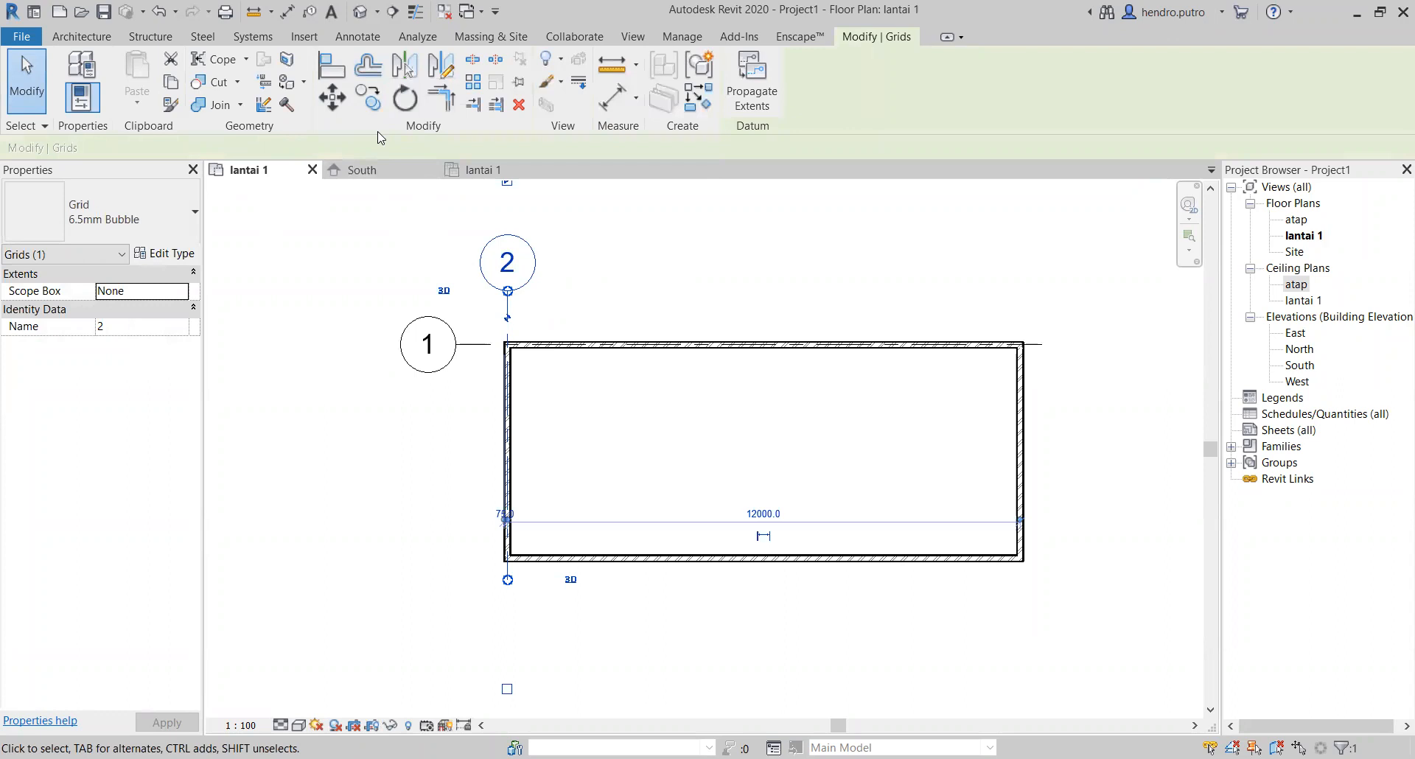
{"action": "left_click", "coordinate": [369, 98]}
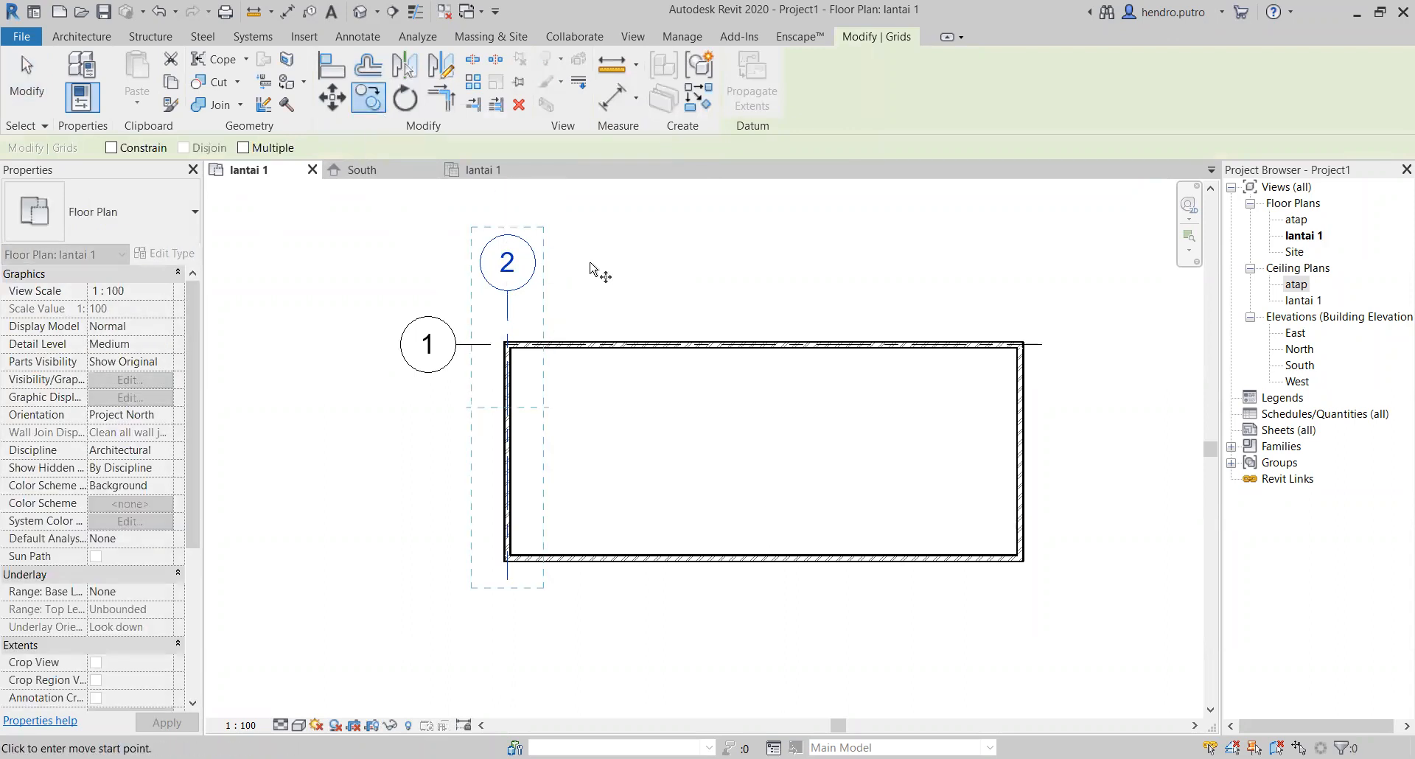
{"action": "left_click", "coordinate": [507, 313]}
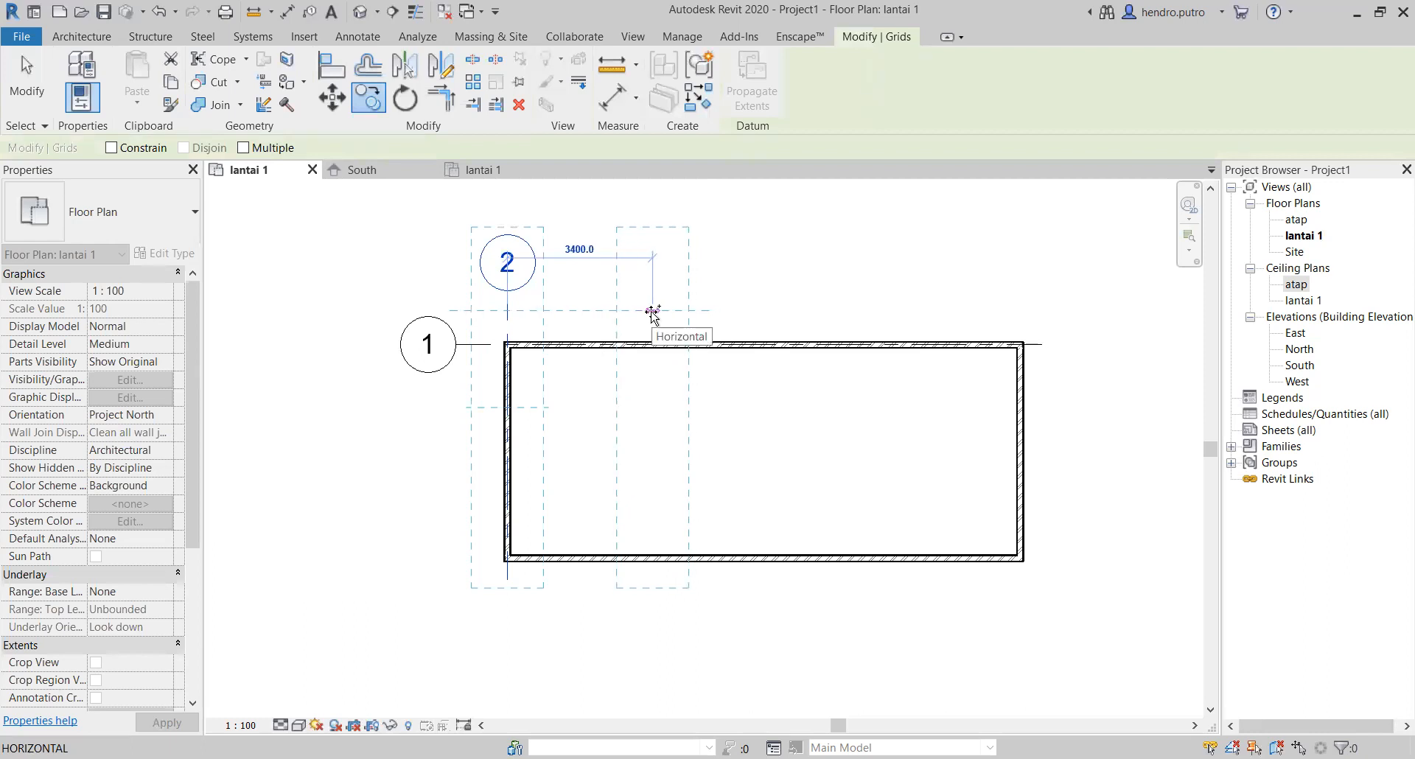
{"action": "type", "text": "3000"}
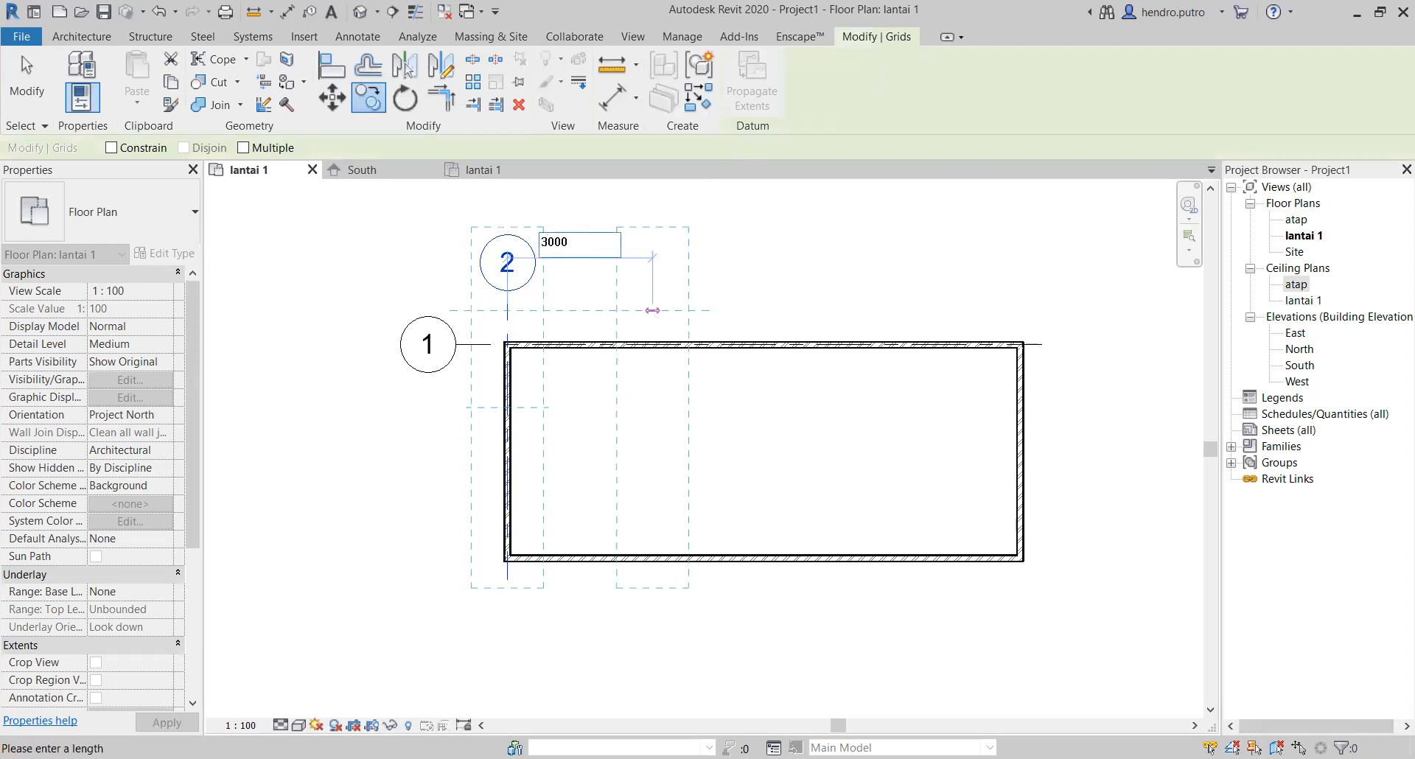
{"action": "key", "text": "Return"}
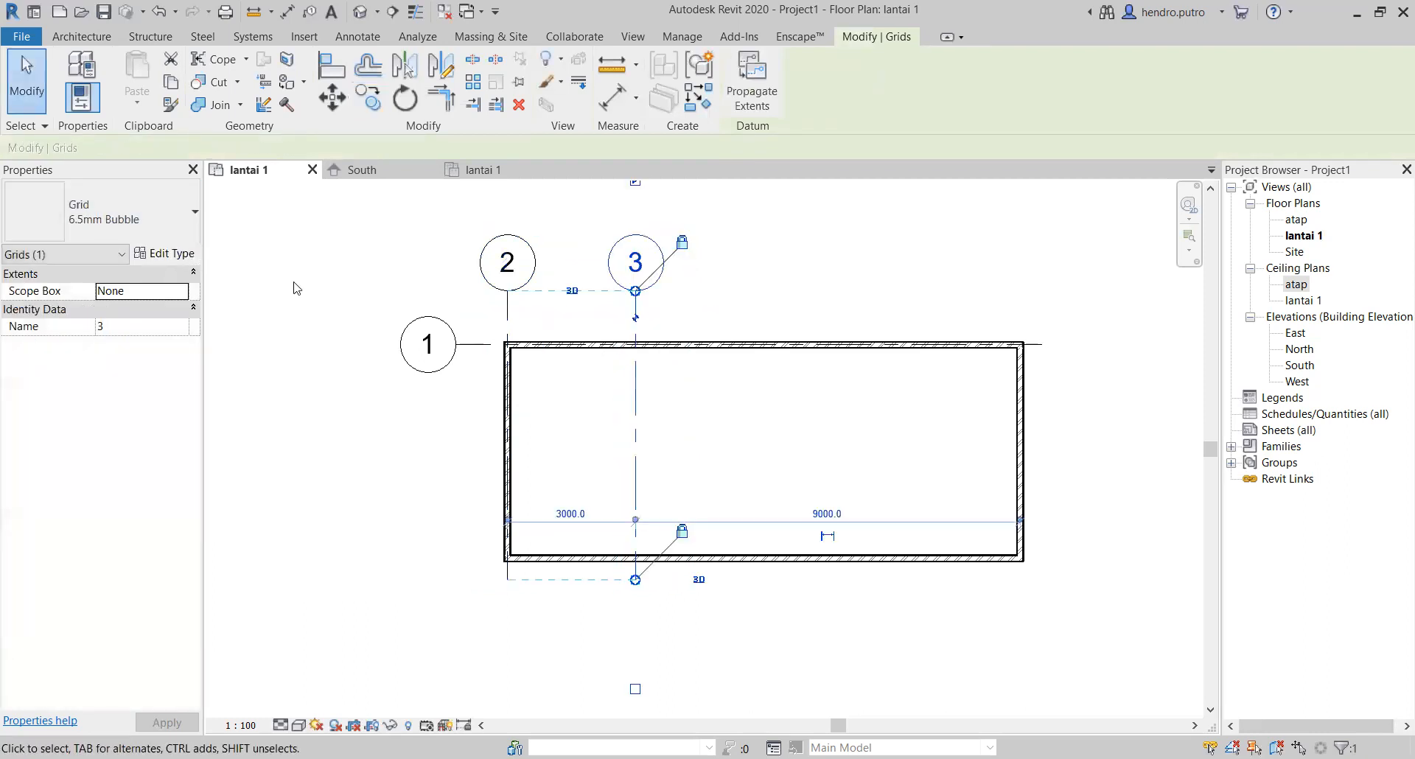
Step: Copy the horizontal grid line on the upper wall 5000 mm down onto the lower wall
{"action": "left_click", "coordinate": [463, 359]}
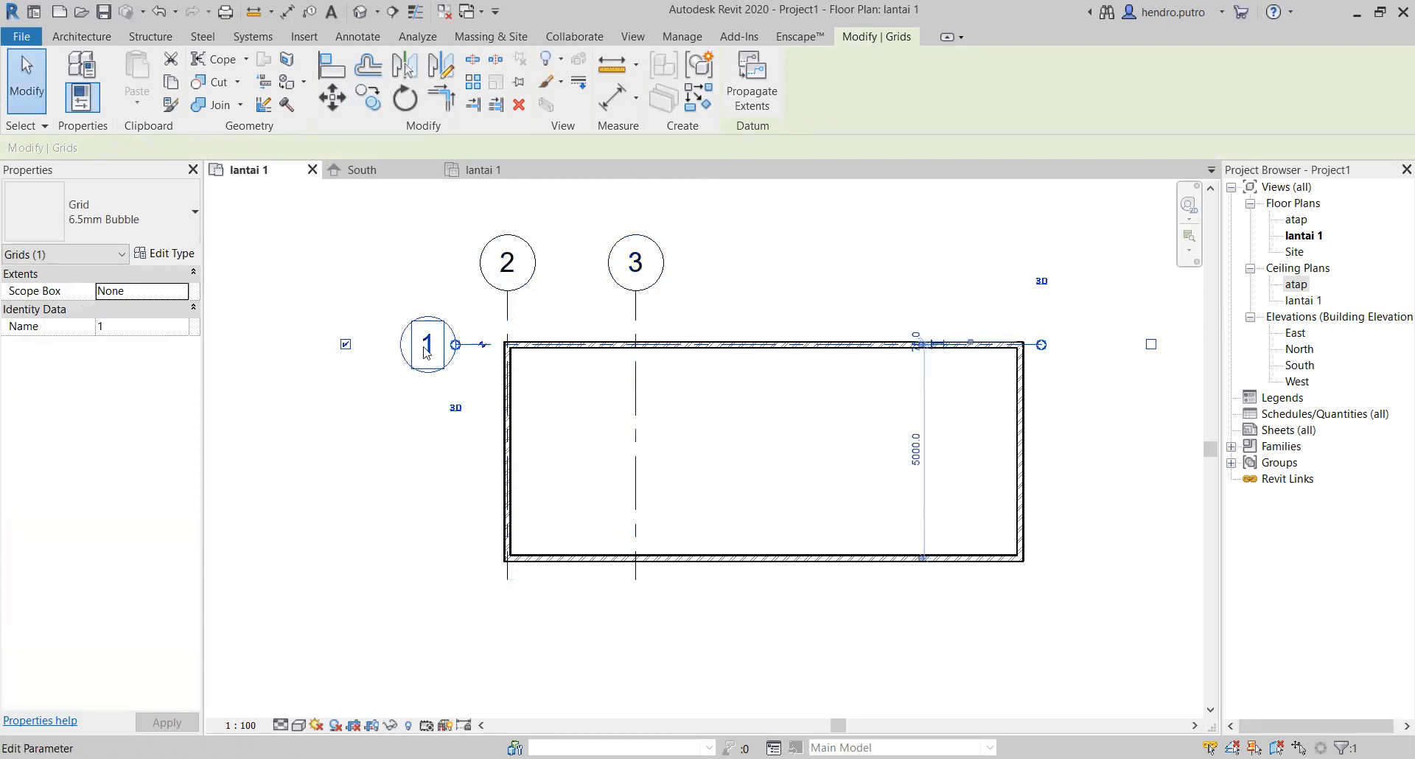
{"action": "left_click", "coordinate": [368, 96]}
{"action": "left_click", "coordinate": [473, 344]}
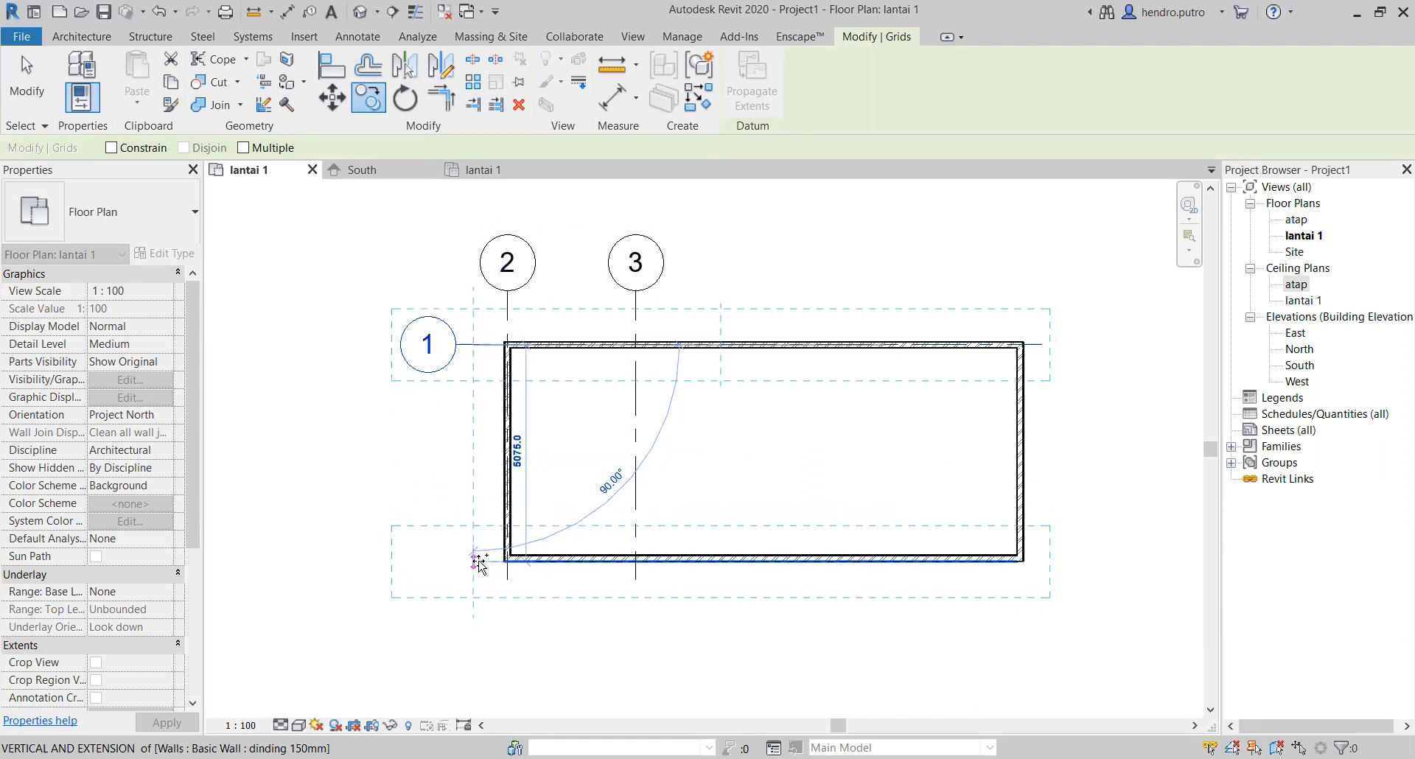
{"action": "type", "text": "5000"}
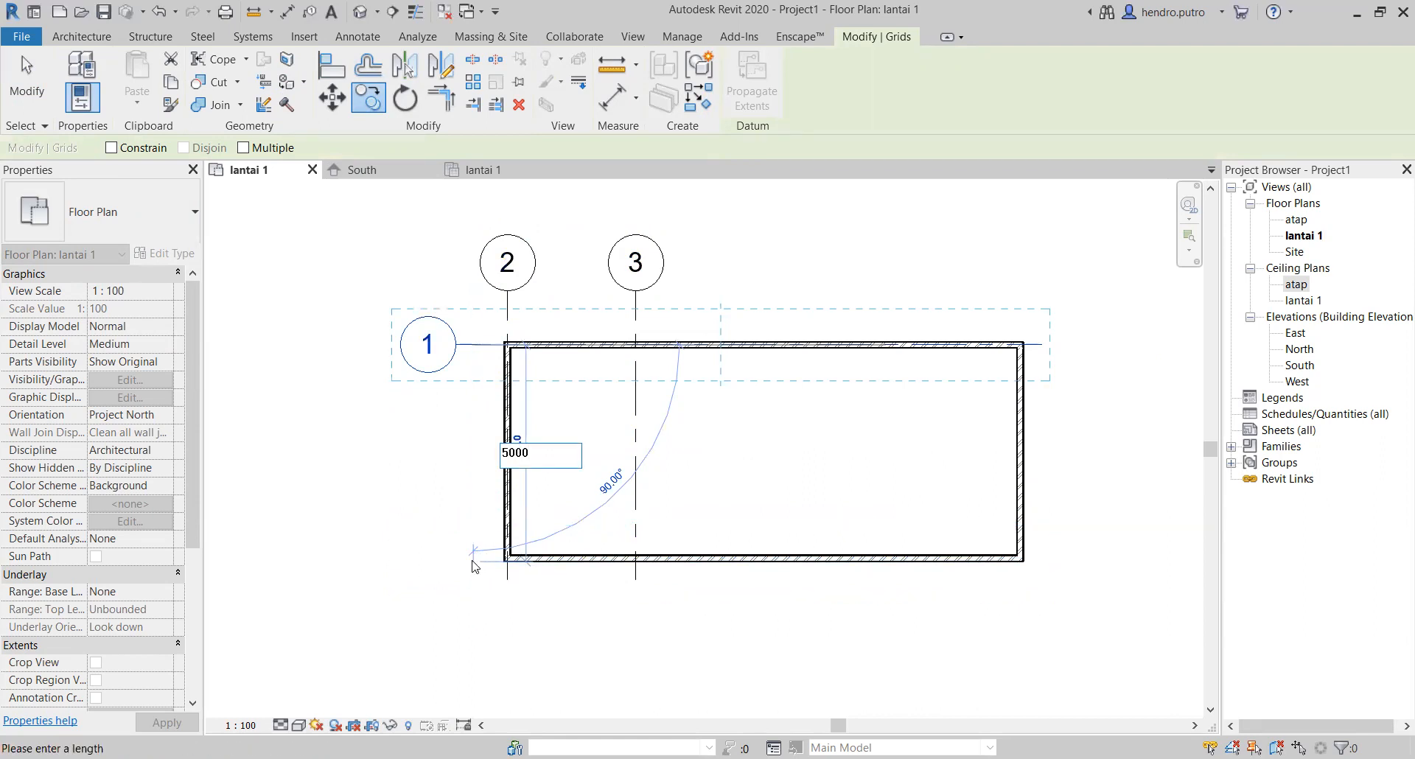
{"action": "key", "text": "Return"}
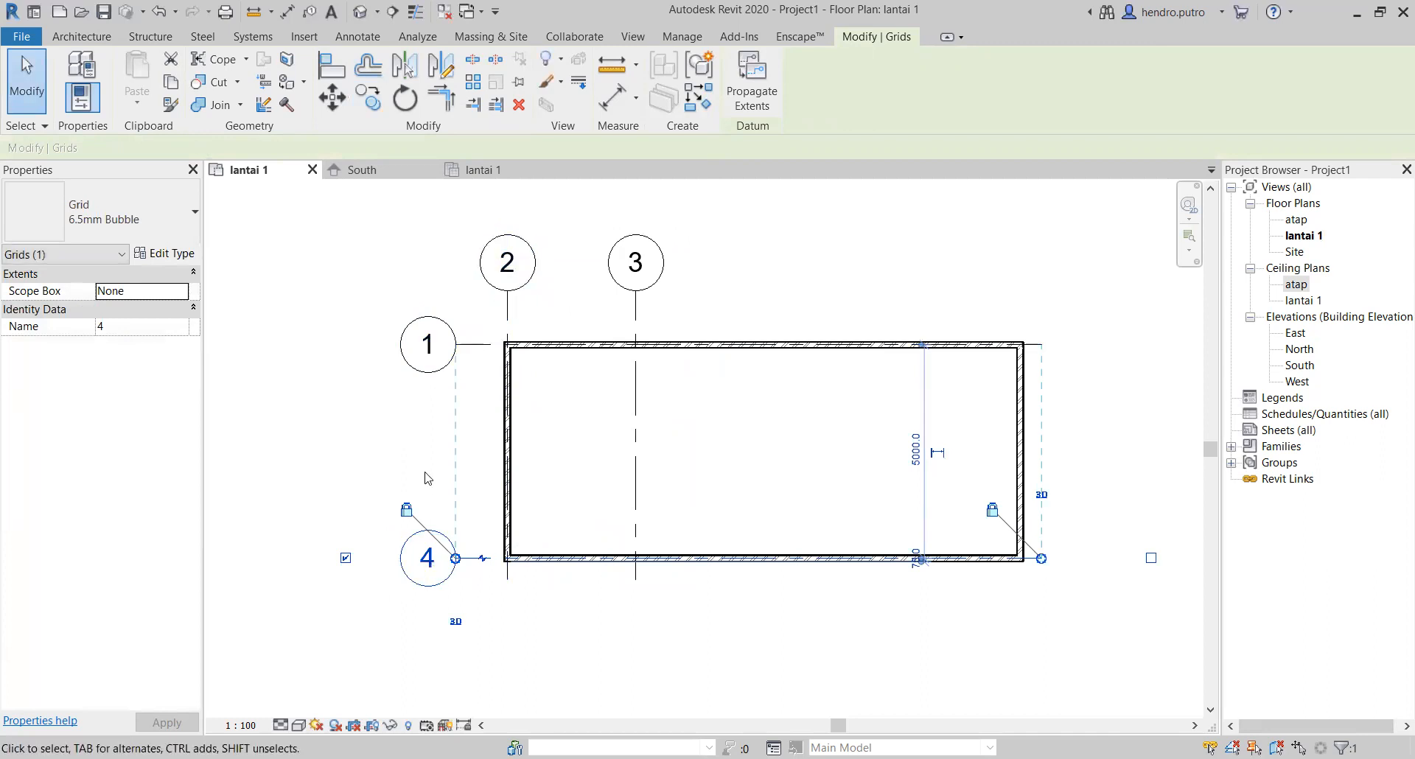
Step: Rename the vertical grid line on the left wall A and the one beside it B
{"action": "left_click", "coordinate": [507, 270]}
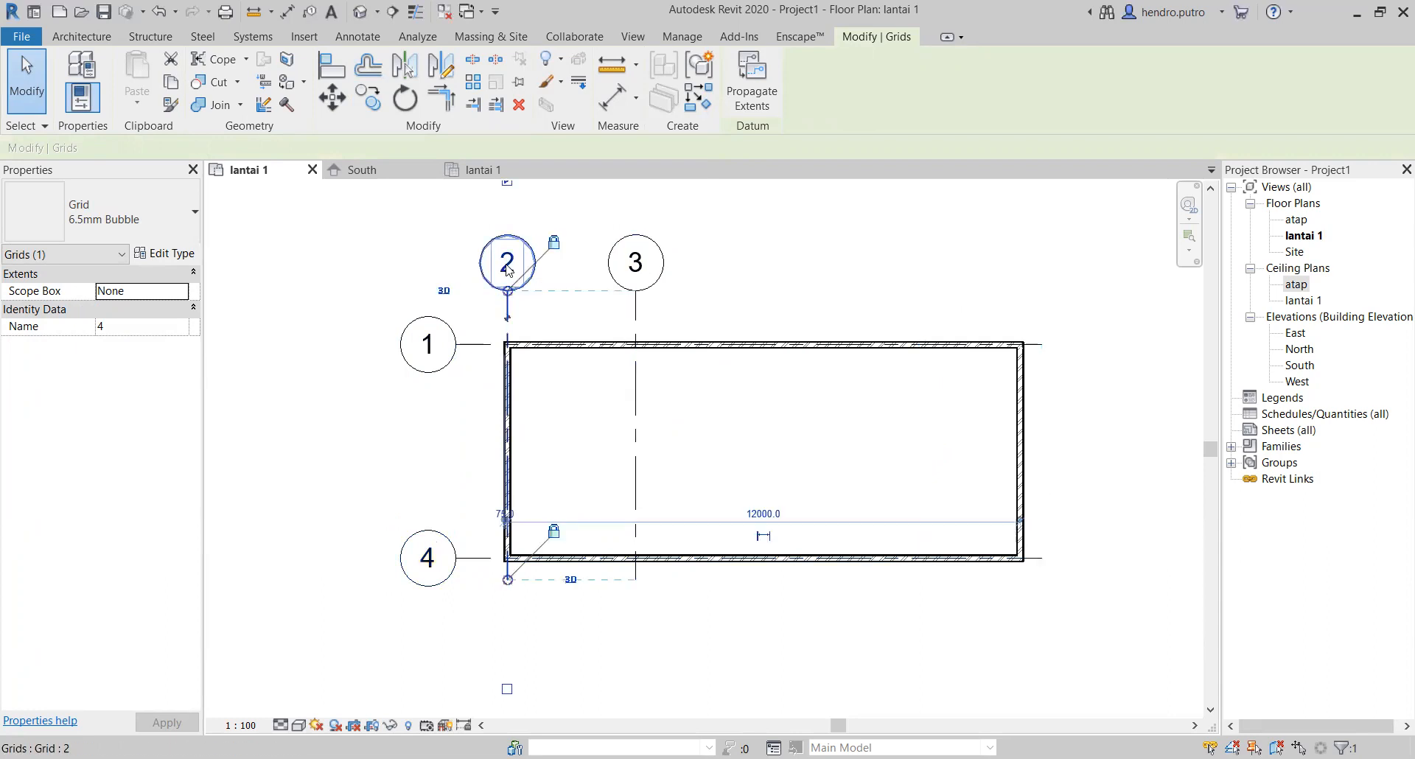
{"action": "left_click", "coordinate": [507, 265]}
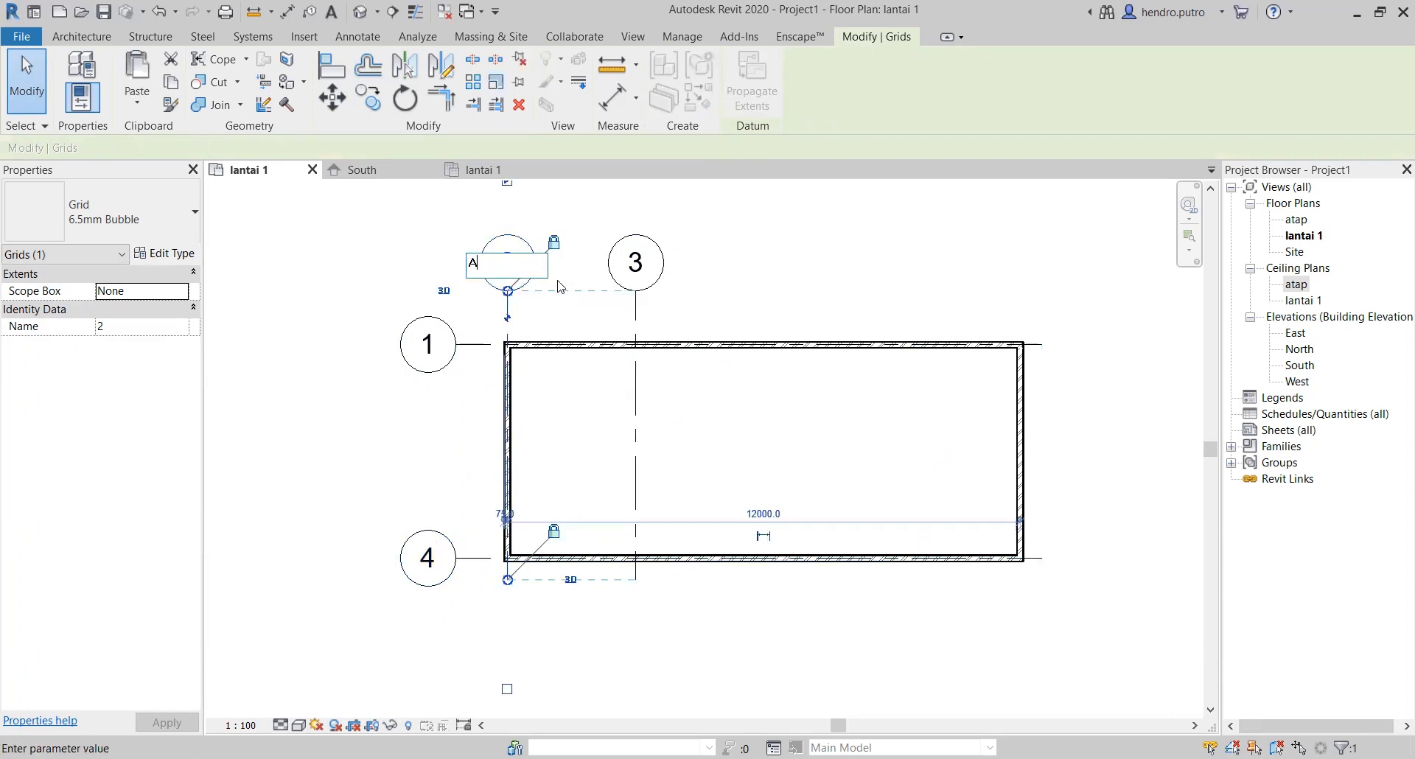
{"action": "key", "text": "Return"}
{"action": "left_click", "coordinate": [637, 267]}
{"action": "left_click", "coordinate": [638, 271]}
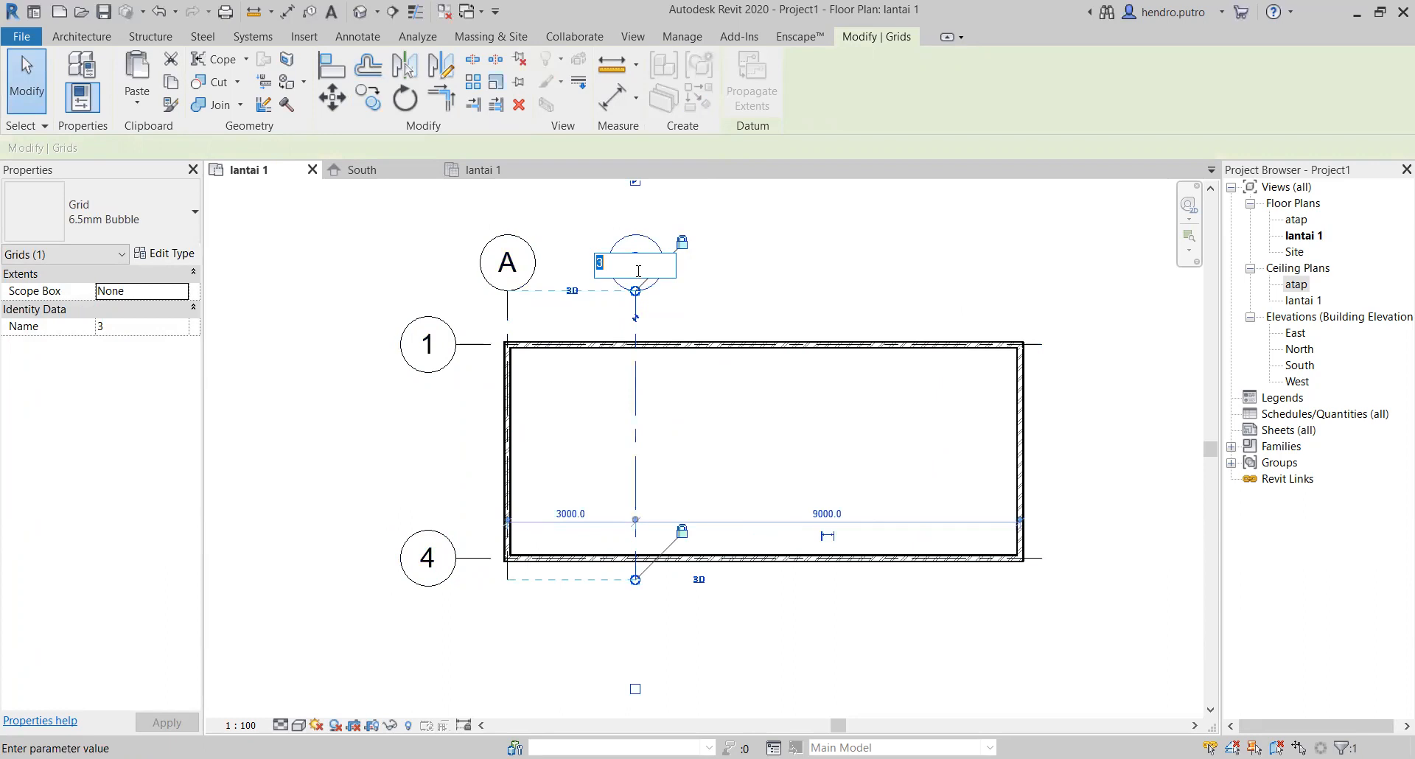
{"action": "type", "text": "B"}
{"action": "key", "text": "Return"}
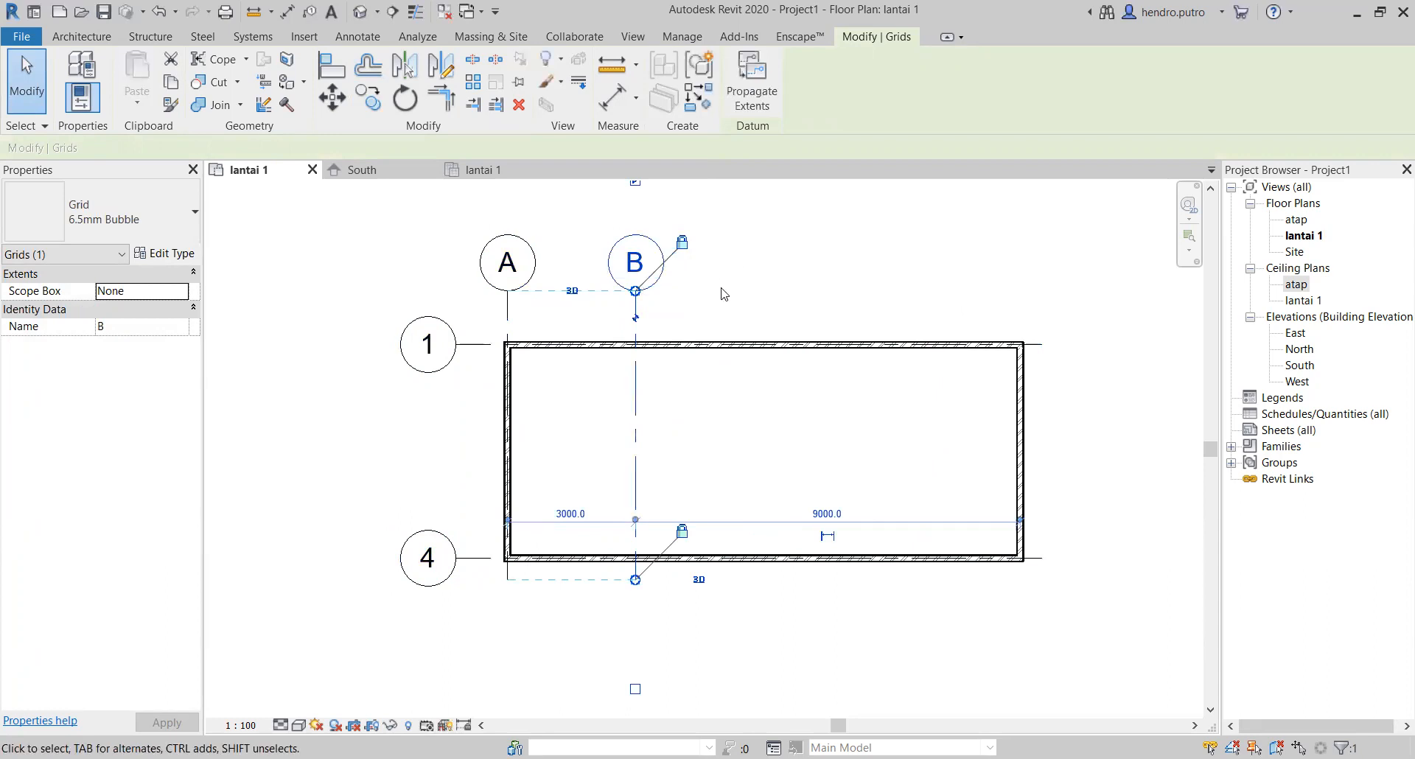
Step: Rename the horizontal grid line along the lower wall 2
{"action": "left_click", "coordinate": [426, 563]}
{"action": "left_click", "coordinate": [427, 560]}
{"action": "type", "text": "2"}
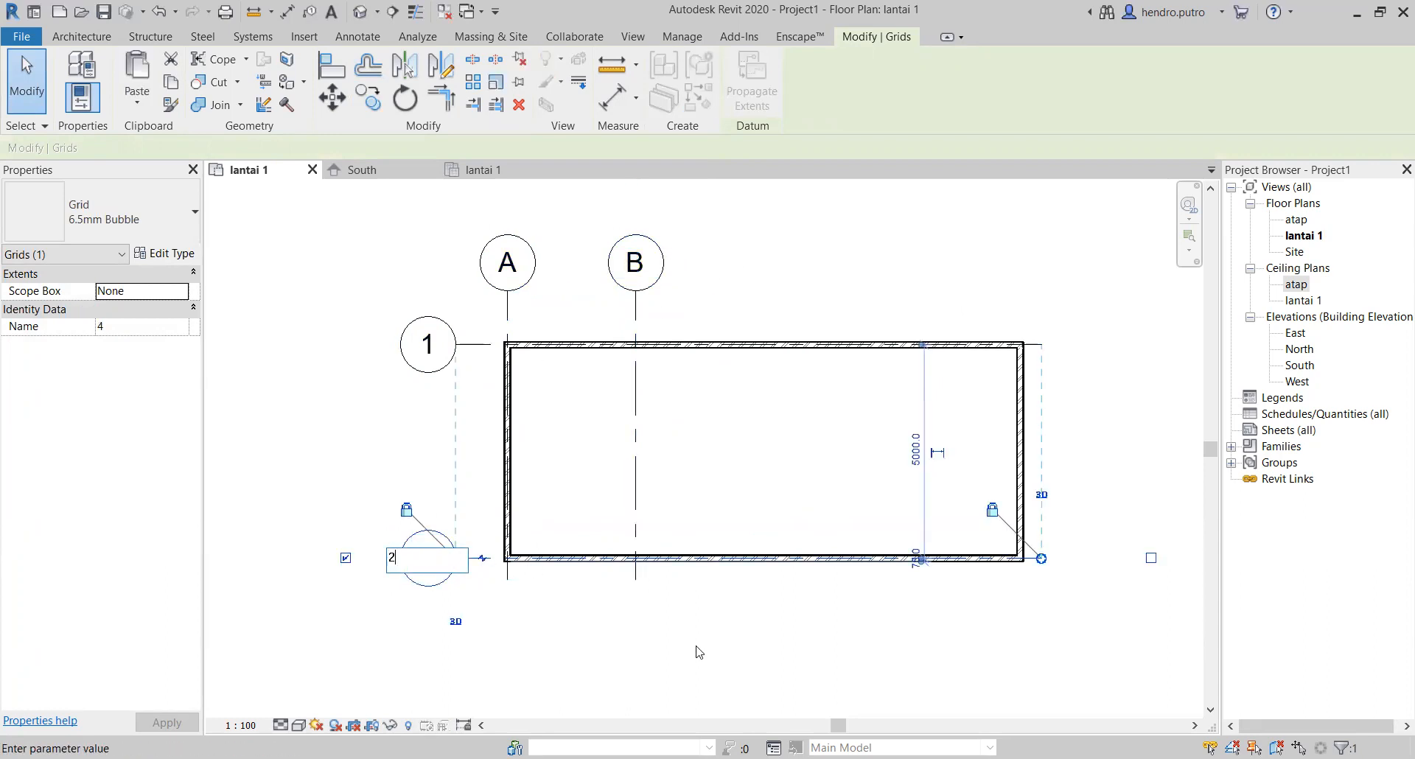
{"action": "key", "text": "Return"}
Step: Copy grid line B 3000 mm to the right and rename the copy C
{"action": "left_click", "coordinate": [634, 305]}
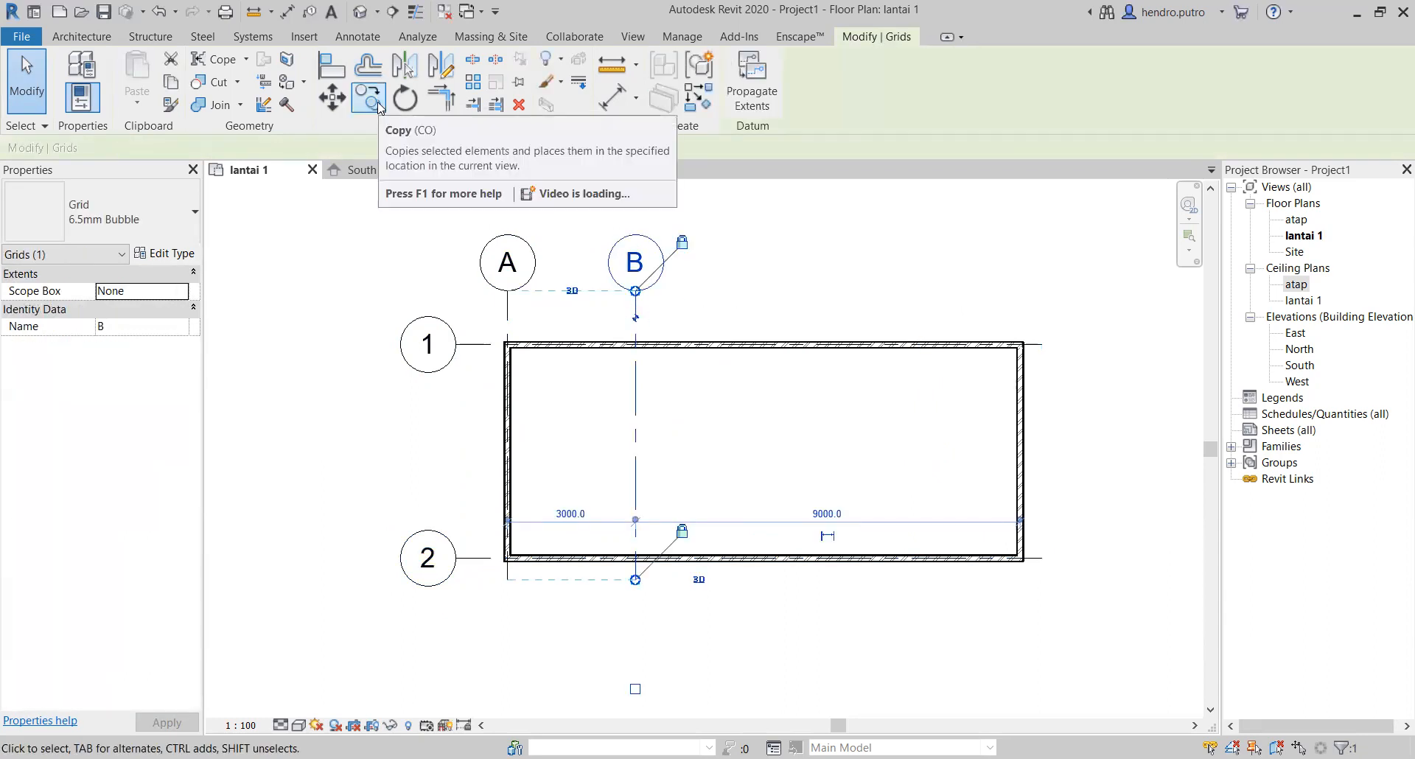
{"action": "key", "text": "c"}
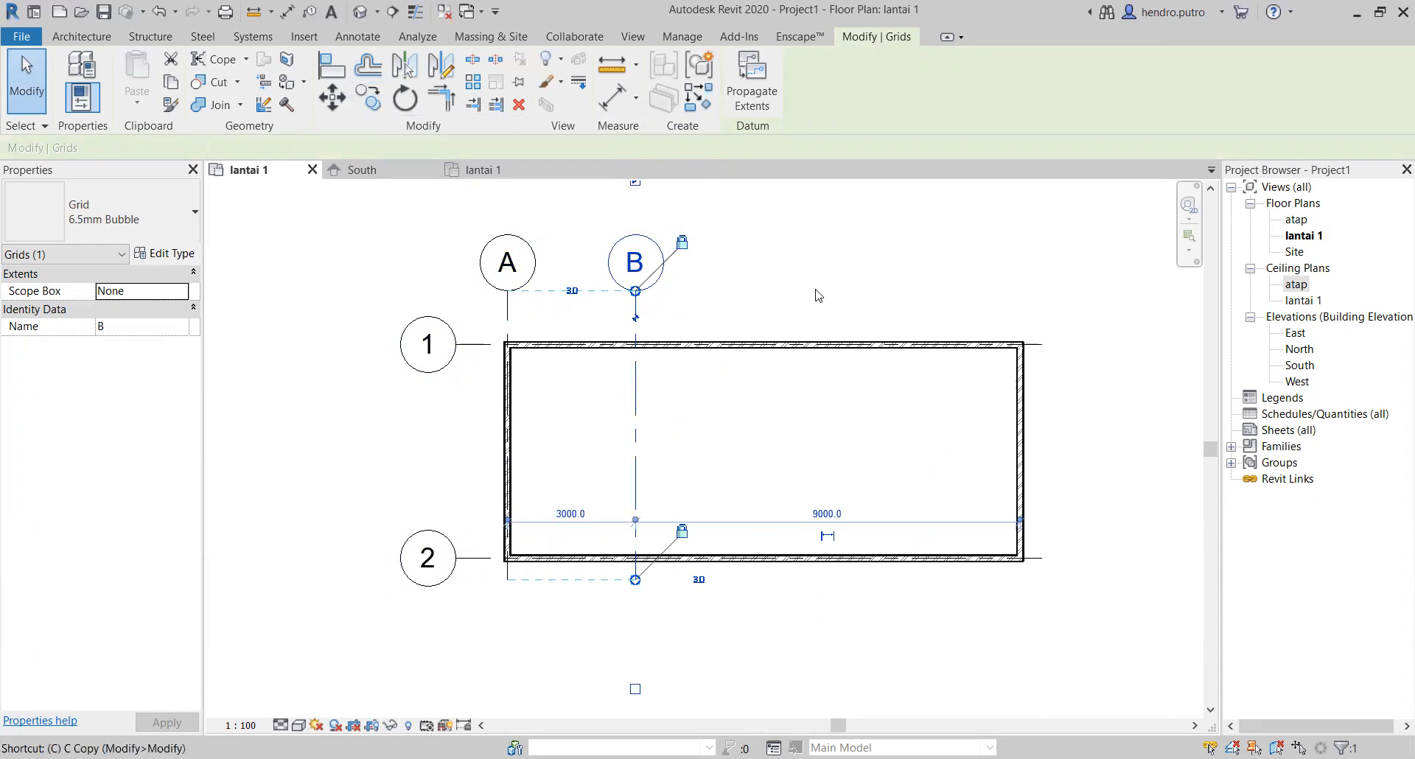
{"action": "key", "text": "o"}
{"action": "left_click", "coordinate": [636, 316]}
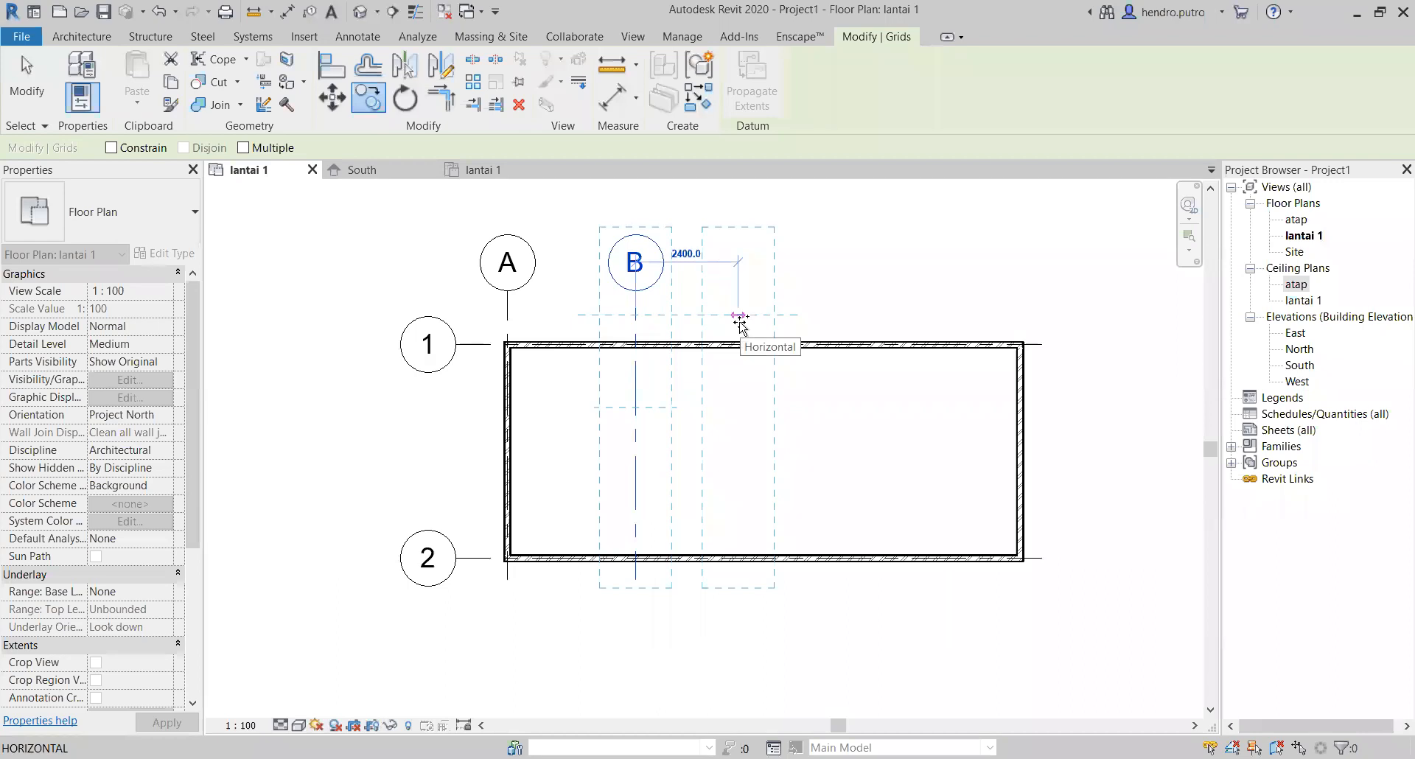
{"action": "type", "text": "3000"}
{"action": "key", "text": "Return"}
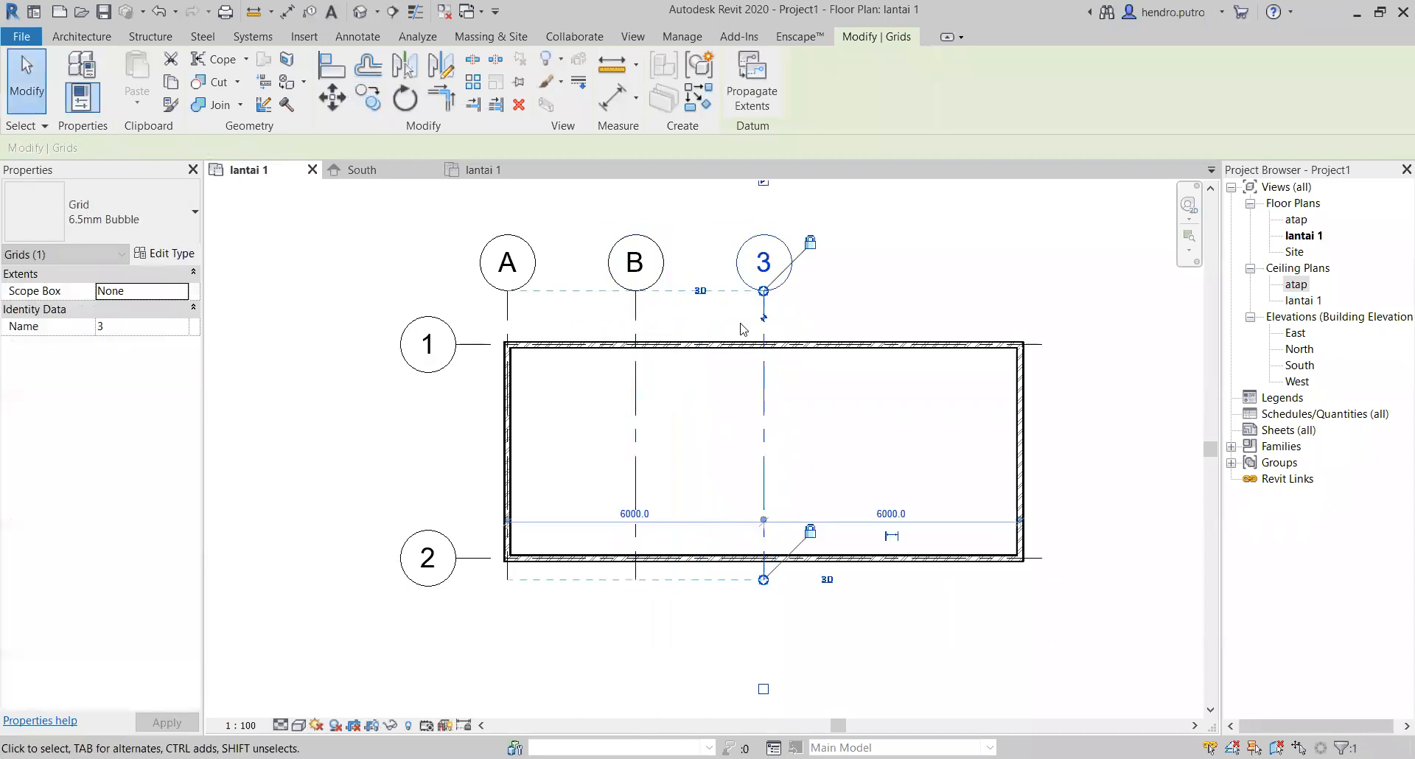
{"action": "left_click", "coordinate": [765, 263]}
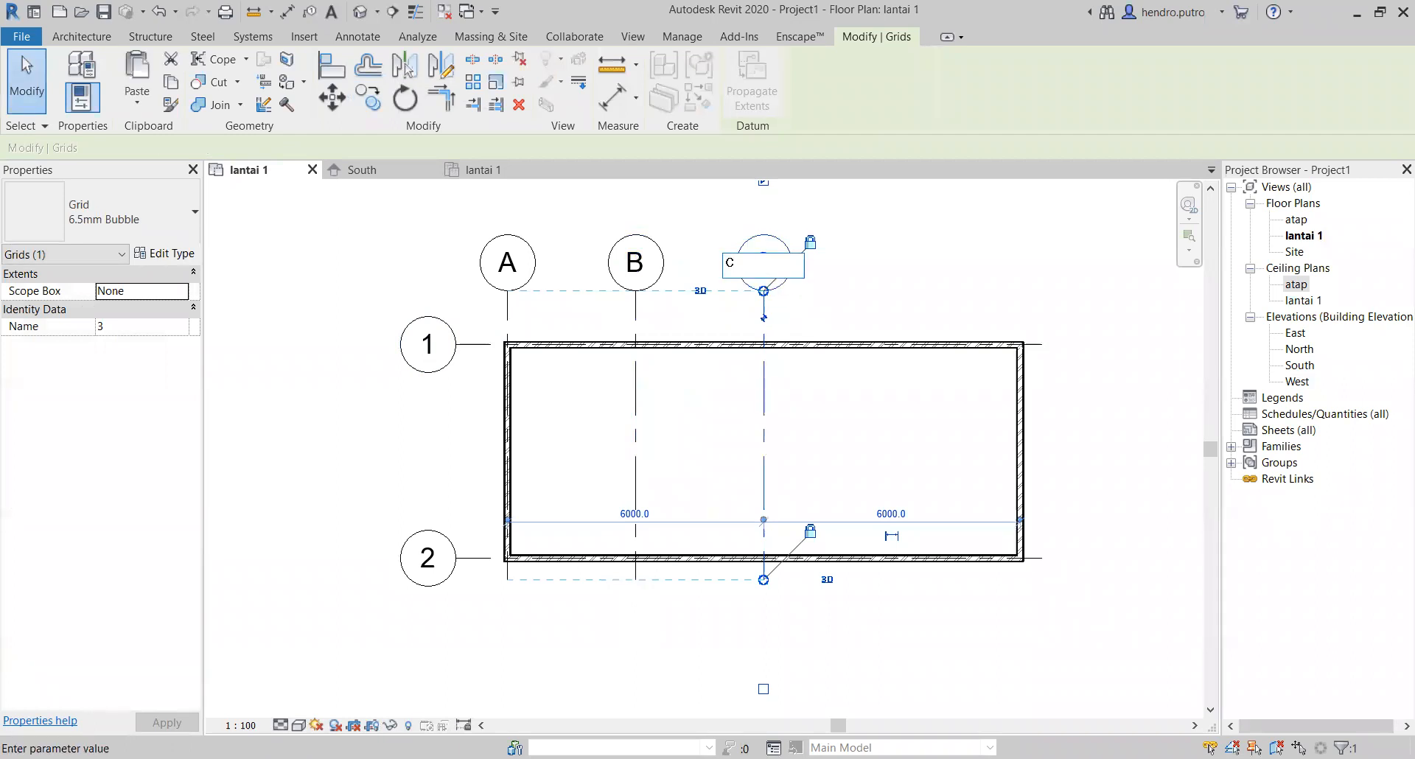
{"action": "key", "text": "Return"}
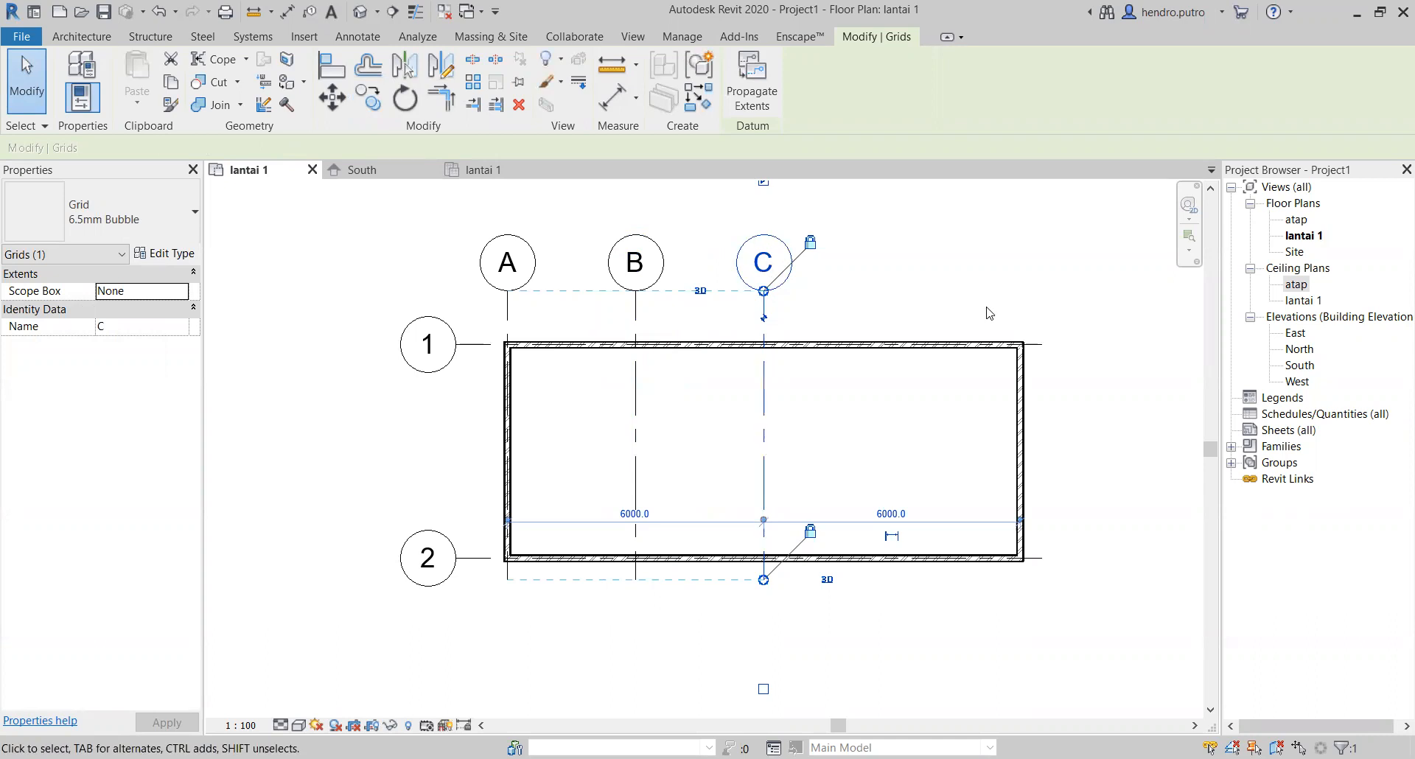
Step: Copy grid line C 3000 mm to the right
{"action": "left_click", "coordinate": [912, 310]}
{"action": "left_click", "coordinate": [764, 309]}
{"action": "key", "text": "m"}
{"action": "key", "text": "v"}
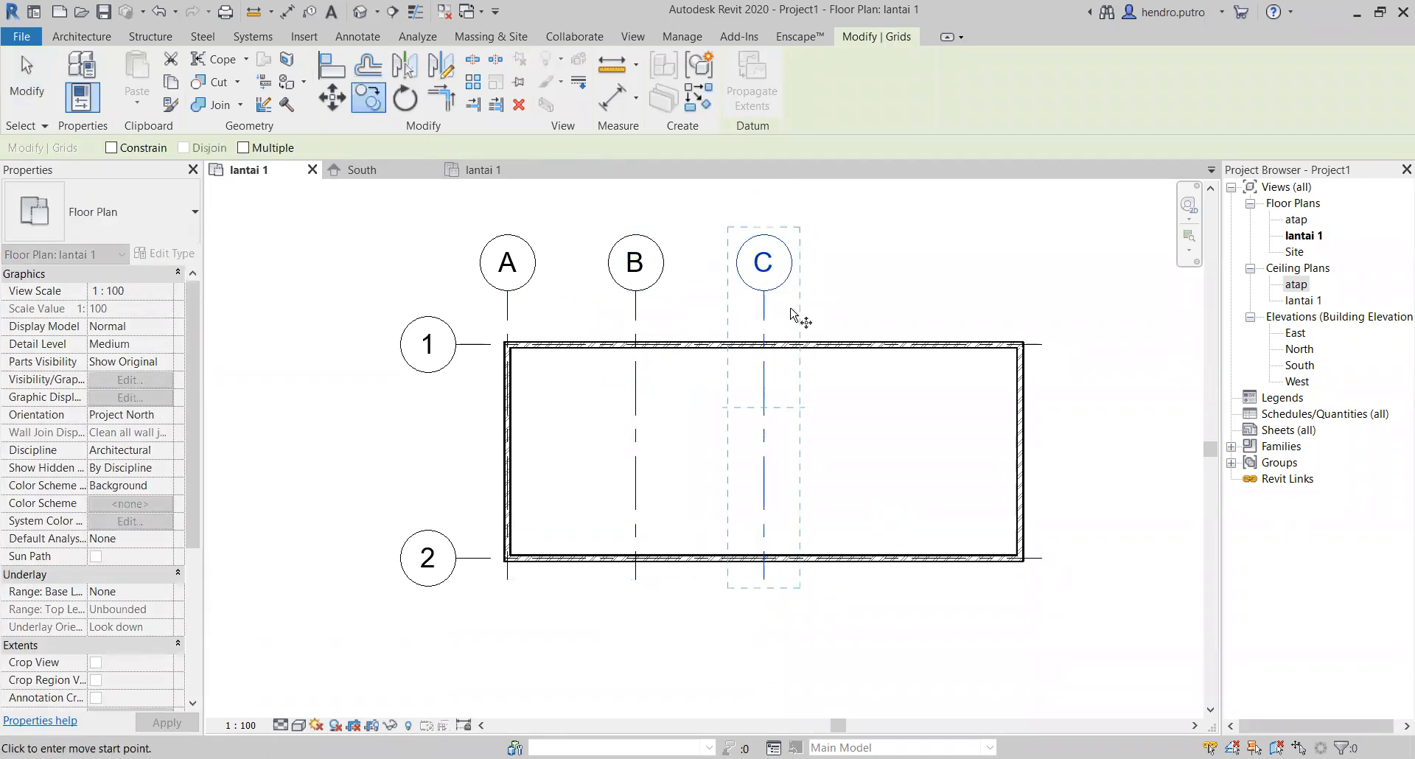
{"action": "left_click", "coordinate": [762, 311]}
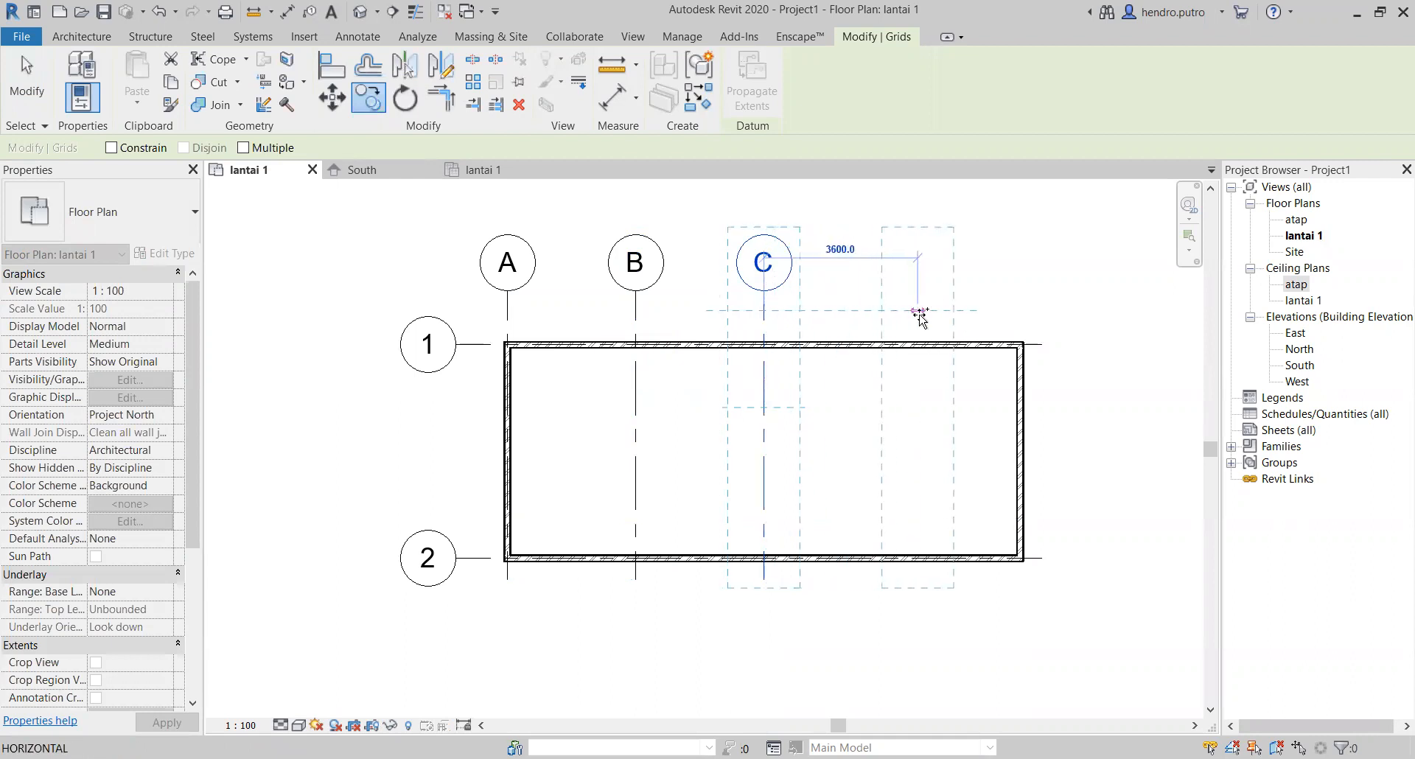
{"action": "type", "text": "3000"}
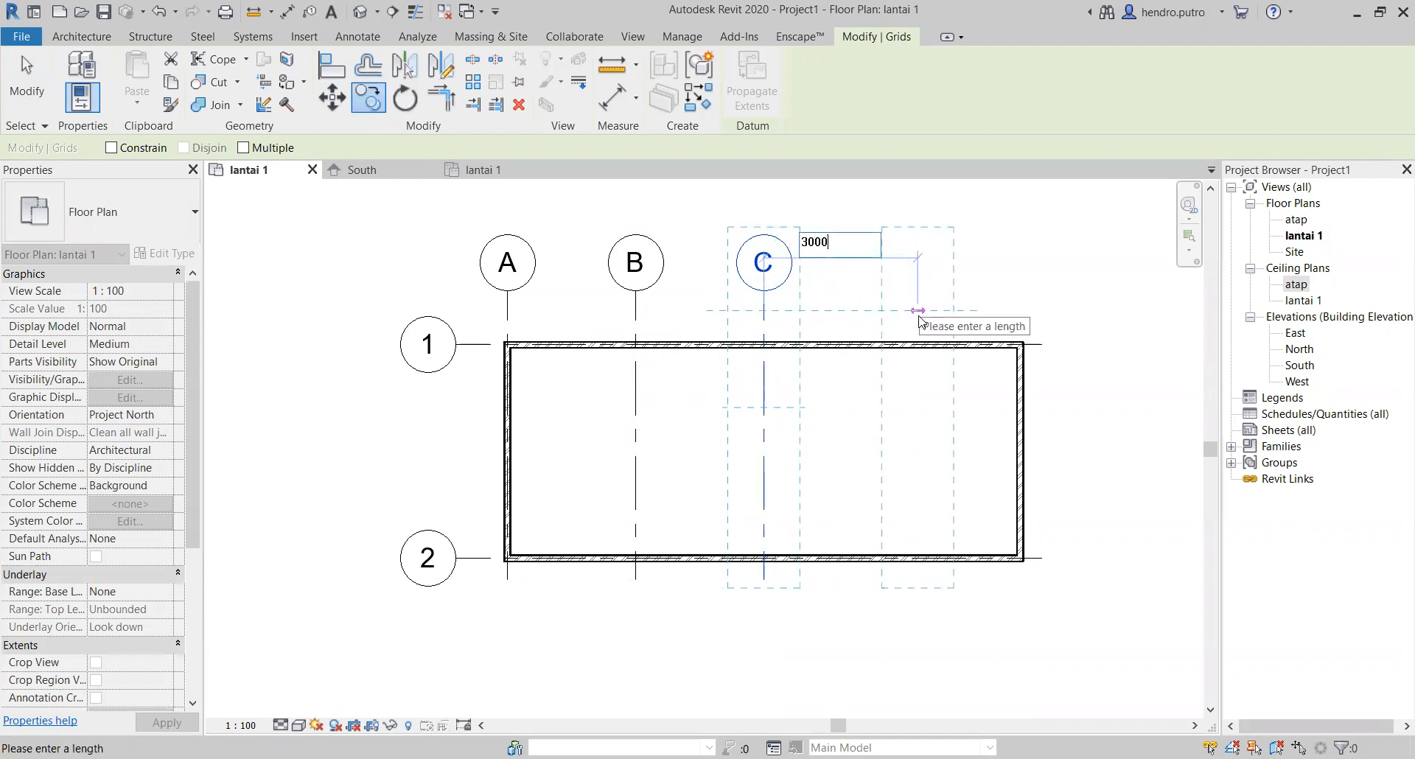
{"action": "key", "text": "Return"}
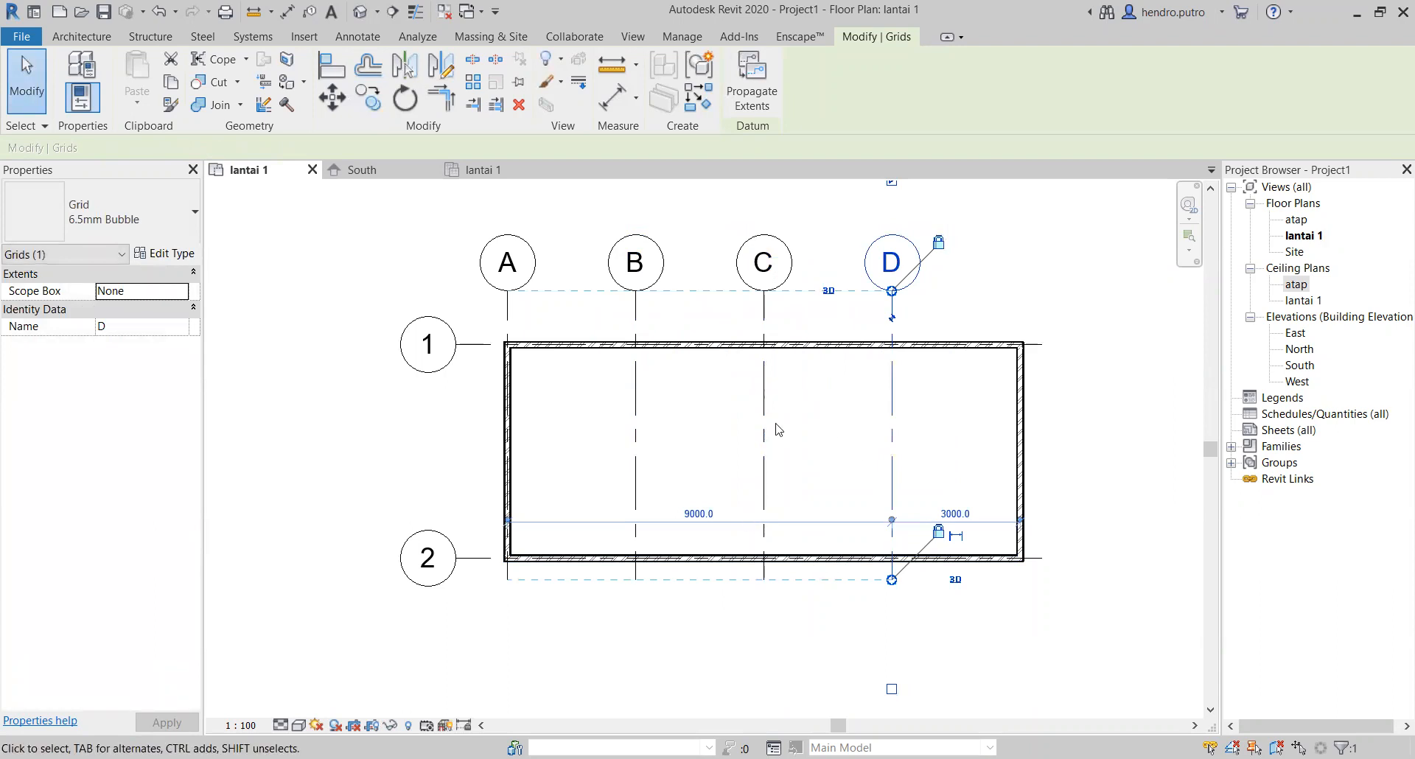
Step: Copy grid line D 3000 mm to the right onto the right wall and clear the selection
{"action": "key", "text": "c"}
{"action": "key", "text": "o"}
{"action": "left_click", "coordinate": [891, 315]}
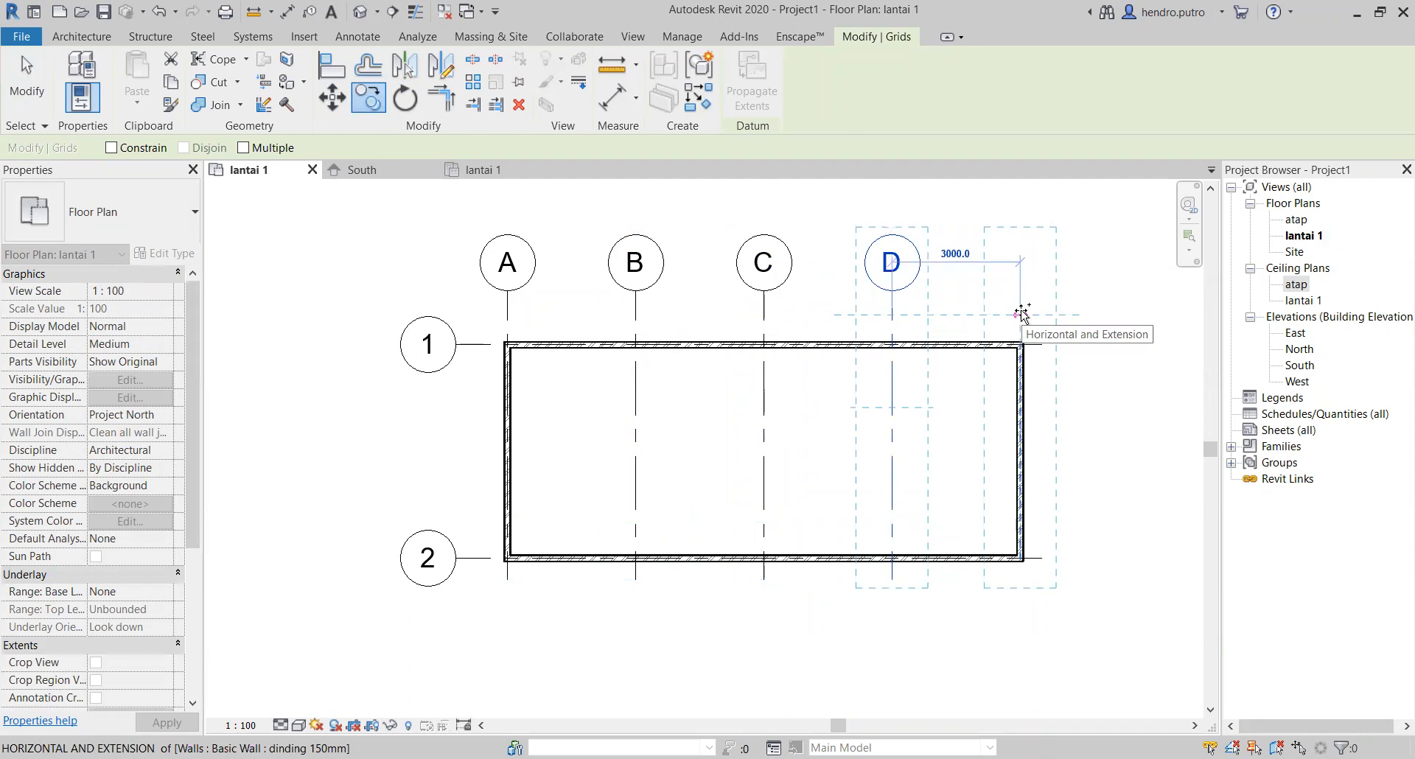
{"action": "type", "text": "3000"}
{"action": "key", "text": "Return"}
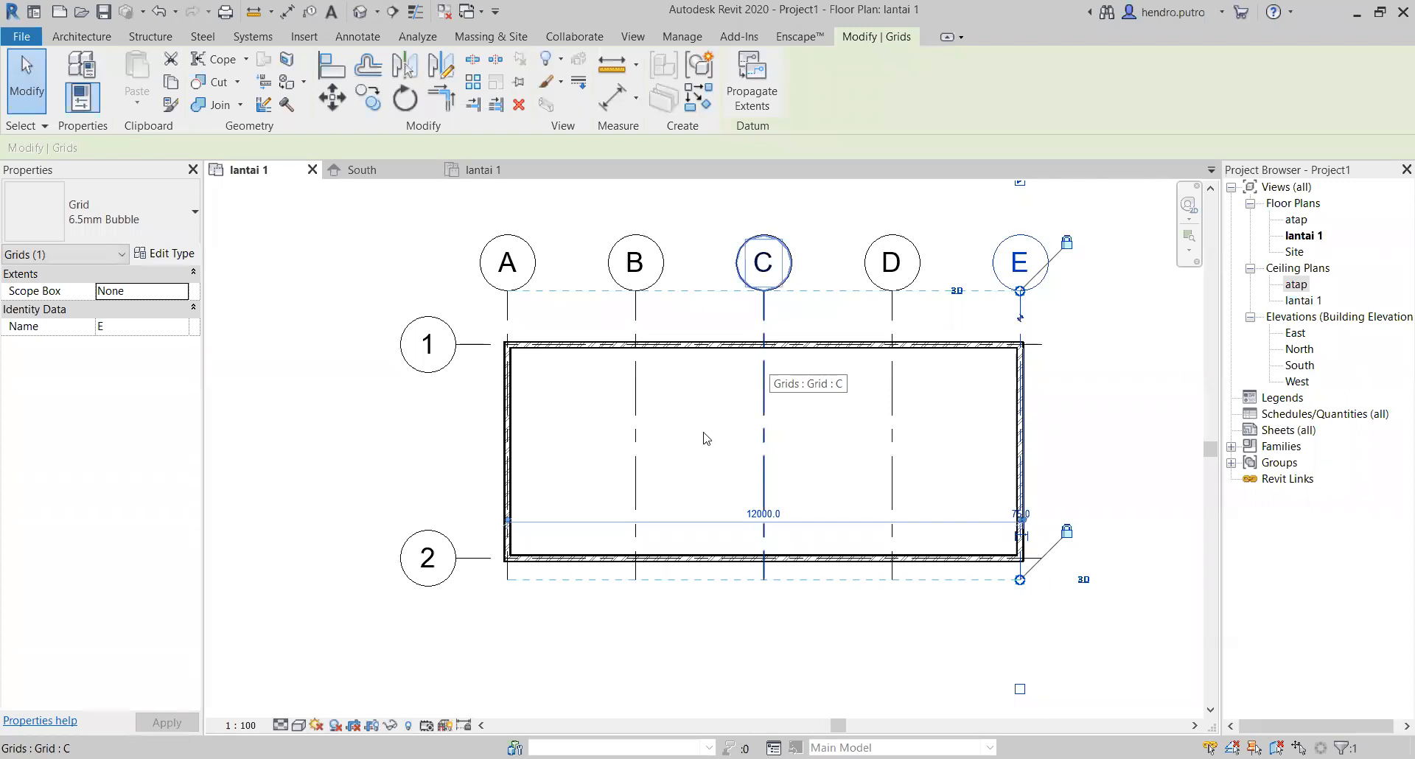
{"action": "left_click", "coordinate": [389, 485]}
Step: Start placing a door in the lantai 1 plan and open the dialog for loading another door family
{"action": "scroll", "coordinate": [987, 479], "scroll_direction": "down", "scroll_amount": 2}
{"action": "middle_click_drag", "start_coordinate": [1004, 471], "coordinate": [892, 473]}
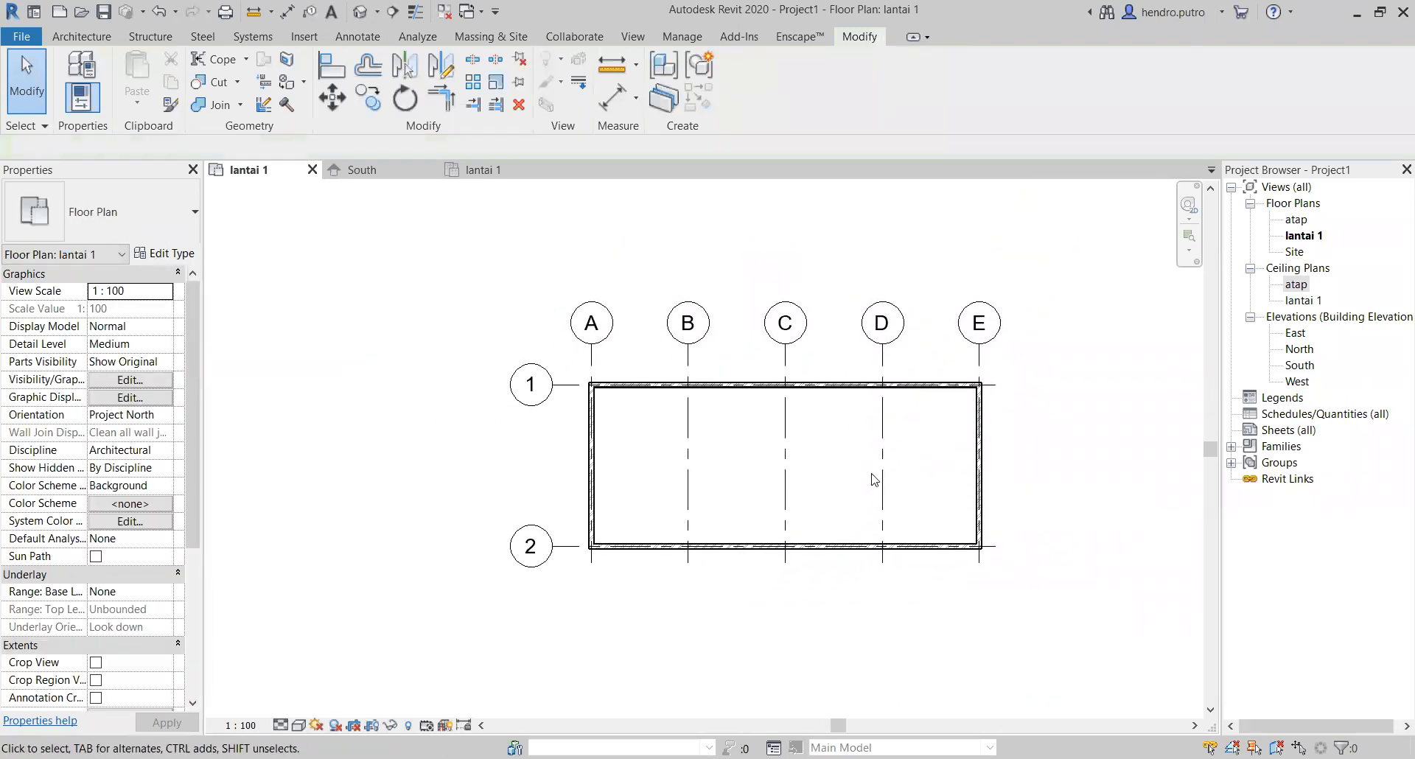
{"action": "scroll", "coordinate": [779, 498], "scroll_direction": "up", "scroll_amount": 2}
{"action": "middle_click_drag", "start_coordinate": [778, 498], "coordinate": [692, 538]}
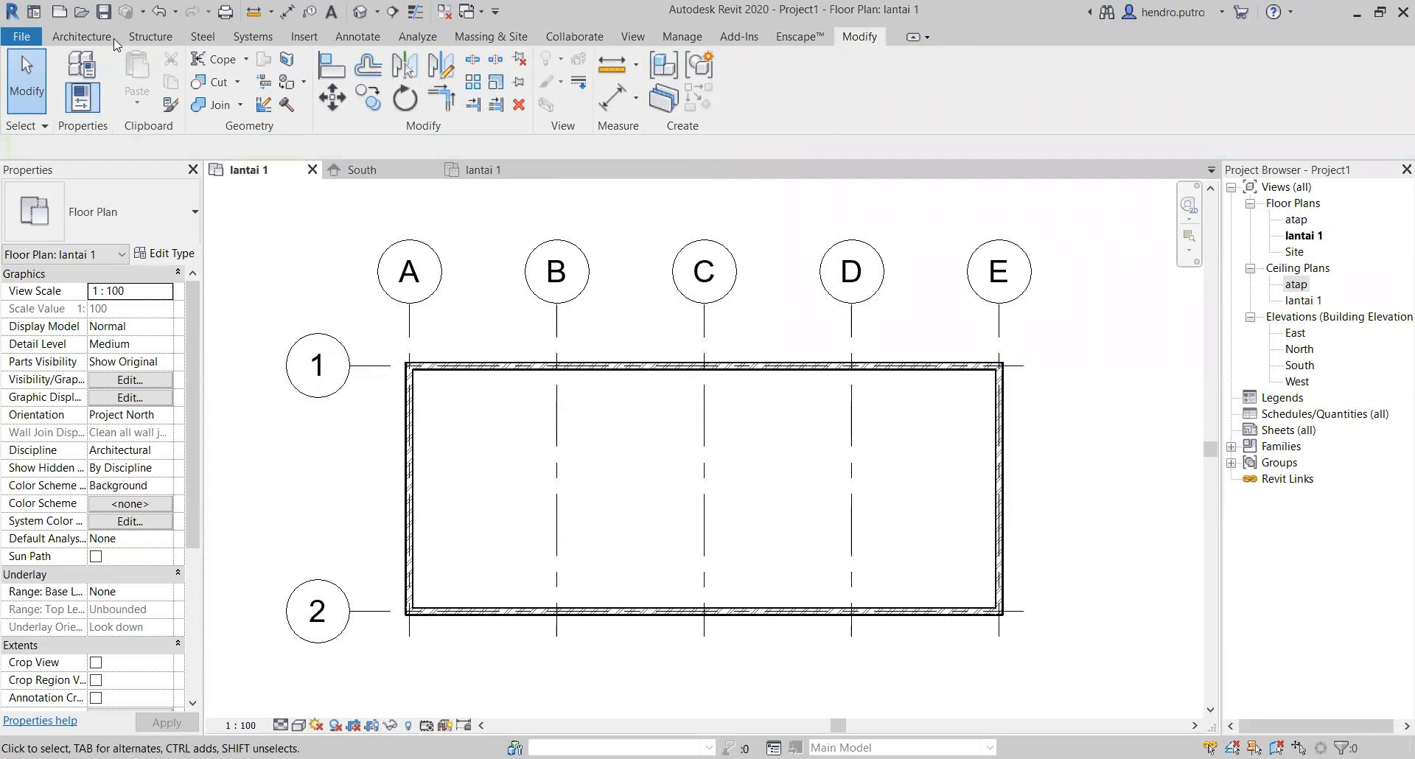
{"action": "left_click", "coordinate": [76, 33]}
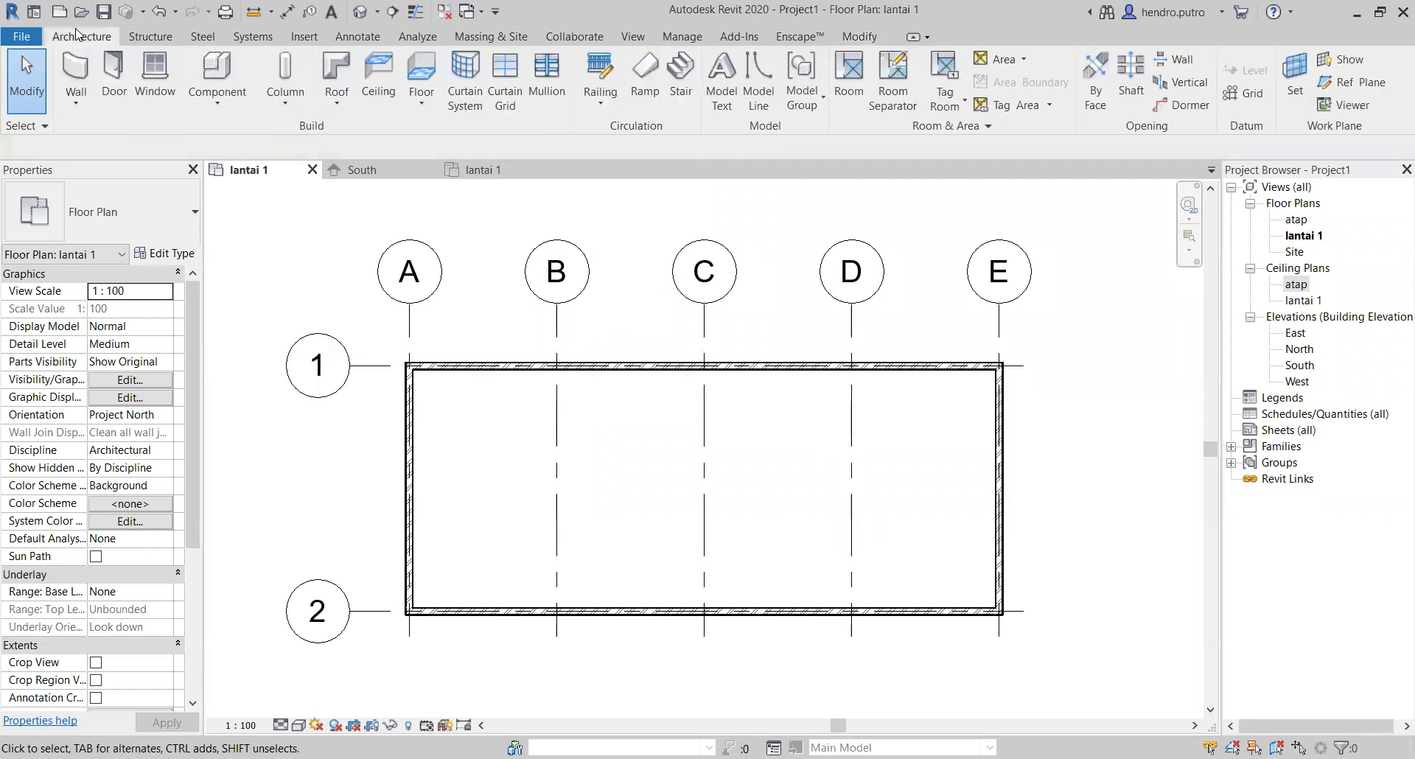
{"action": "left_click", "coordinate": [118, 74]}
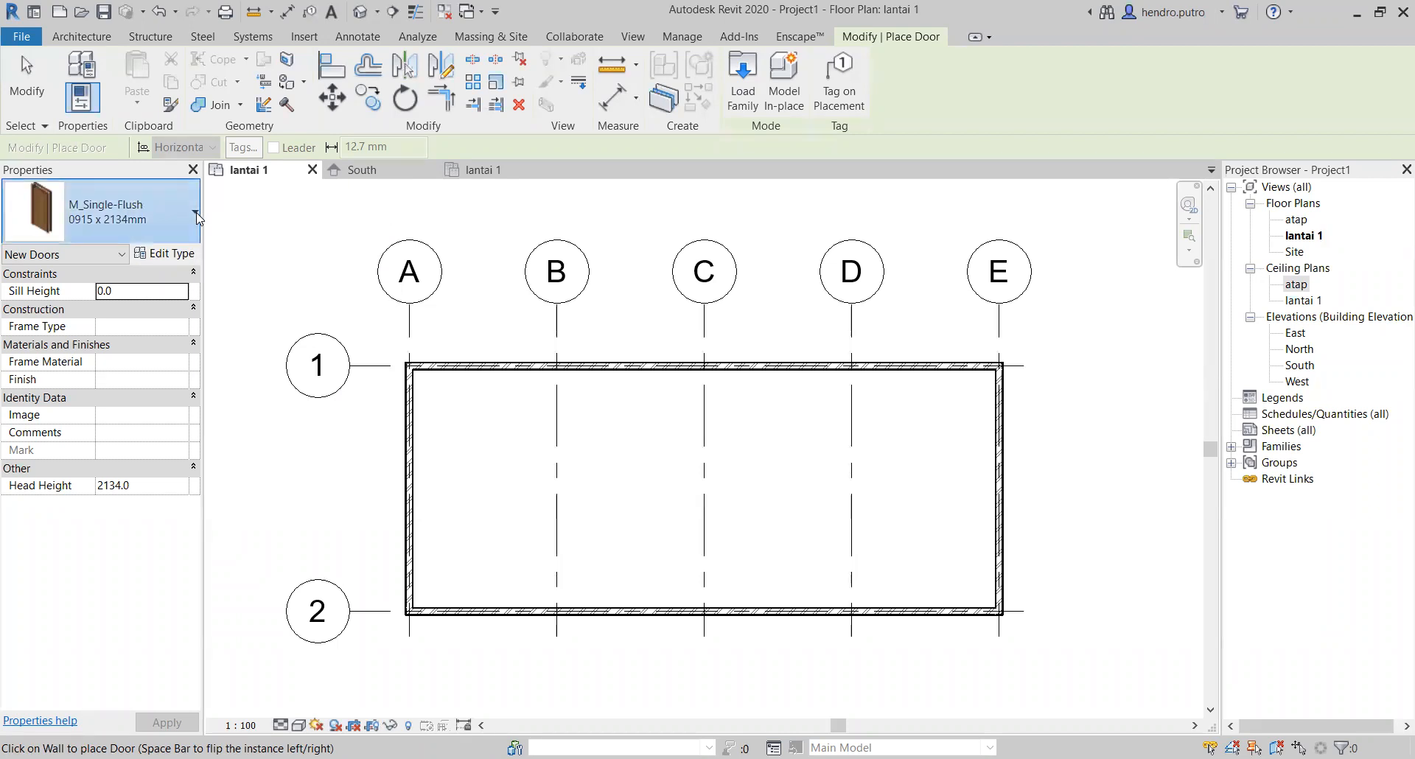
{"action": "left_click", "coordinate": [196, 212]}
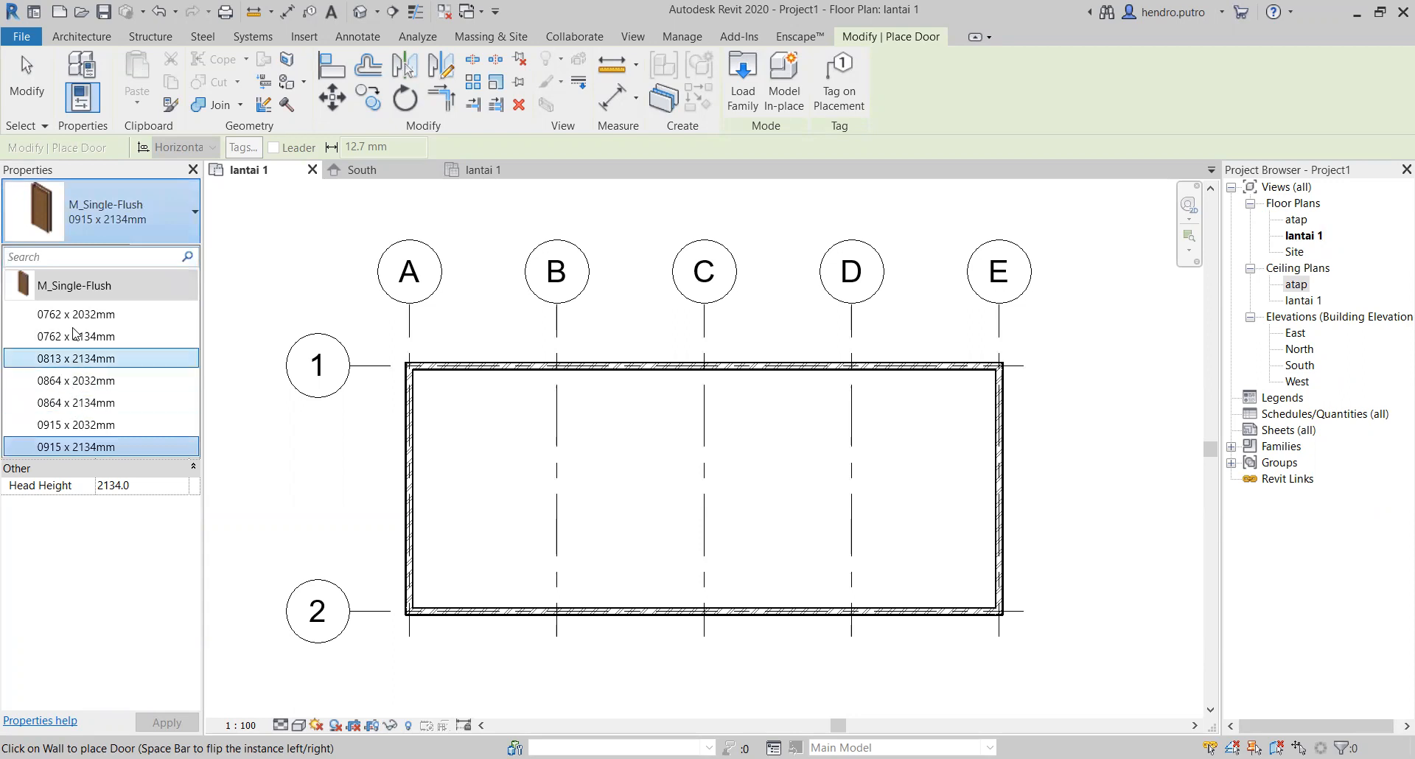
{"action": "left_click", "coordinate": [190, 213]}
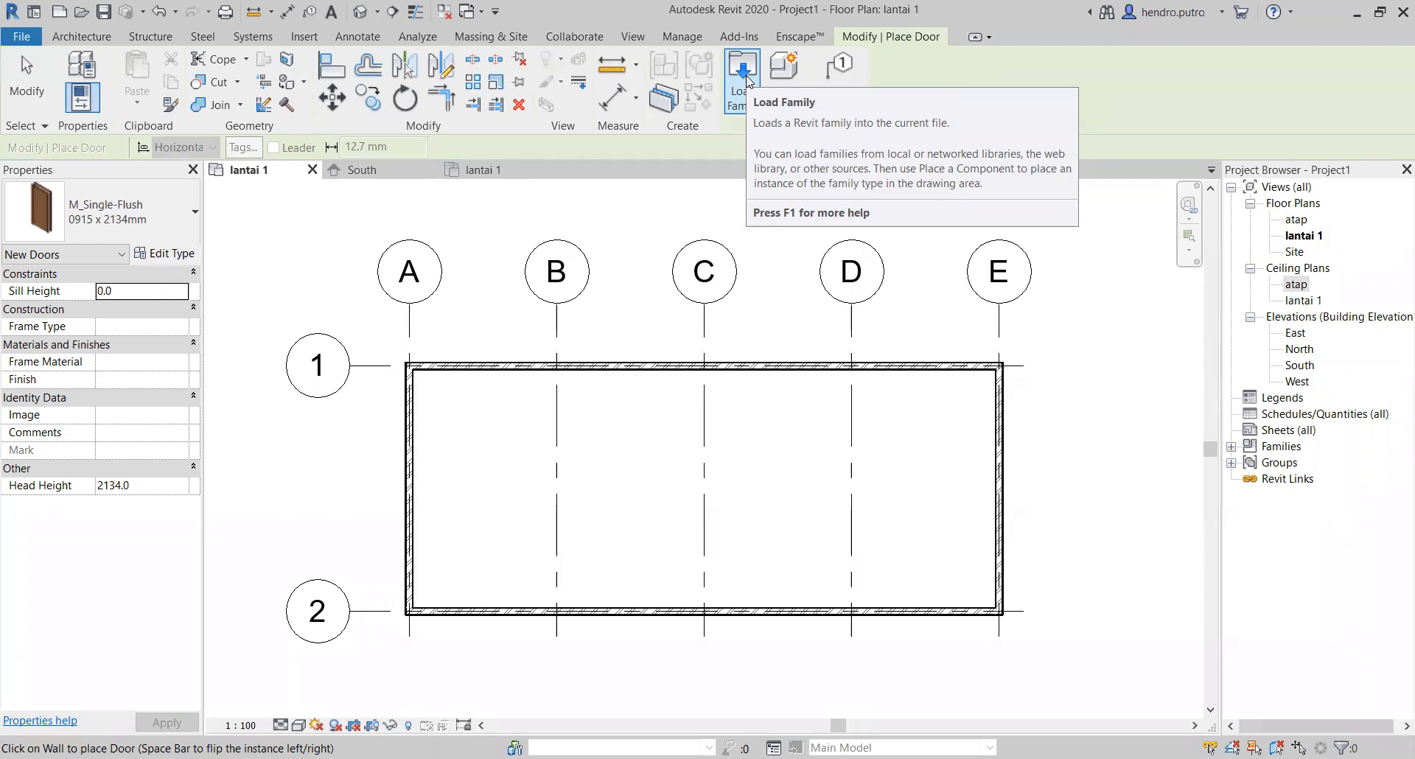
{"action": "left_click", "coordinate": [746, 79]}
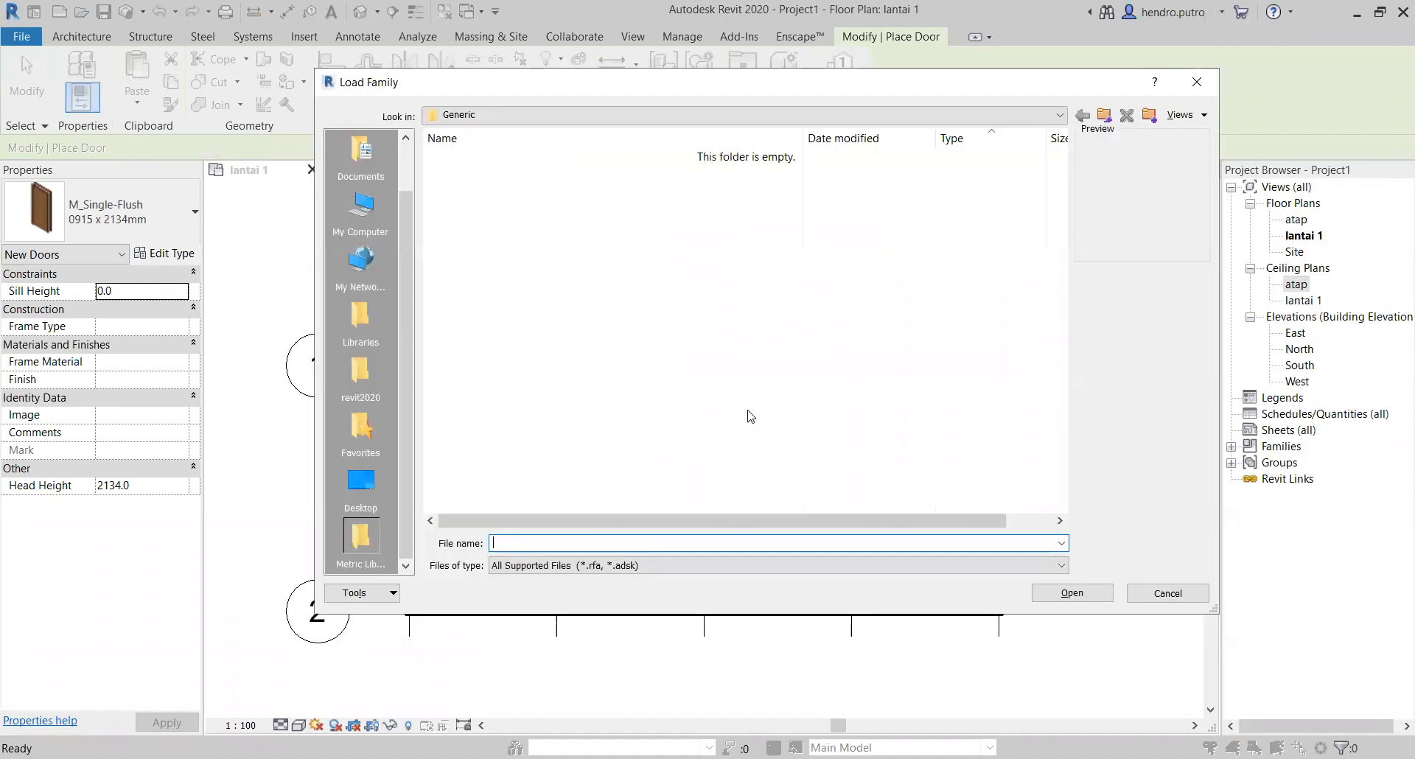
{"action": "left_click", "coordinate": [1104, 116]}
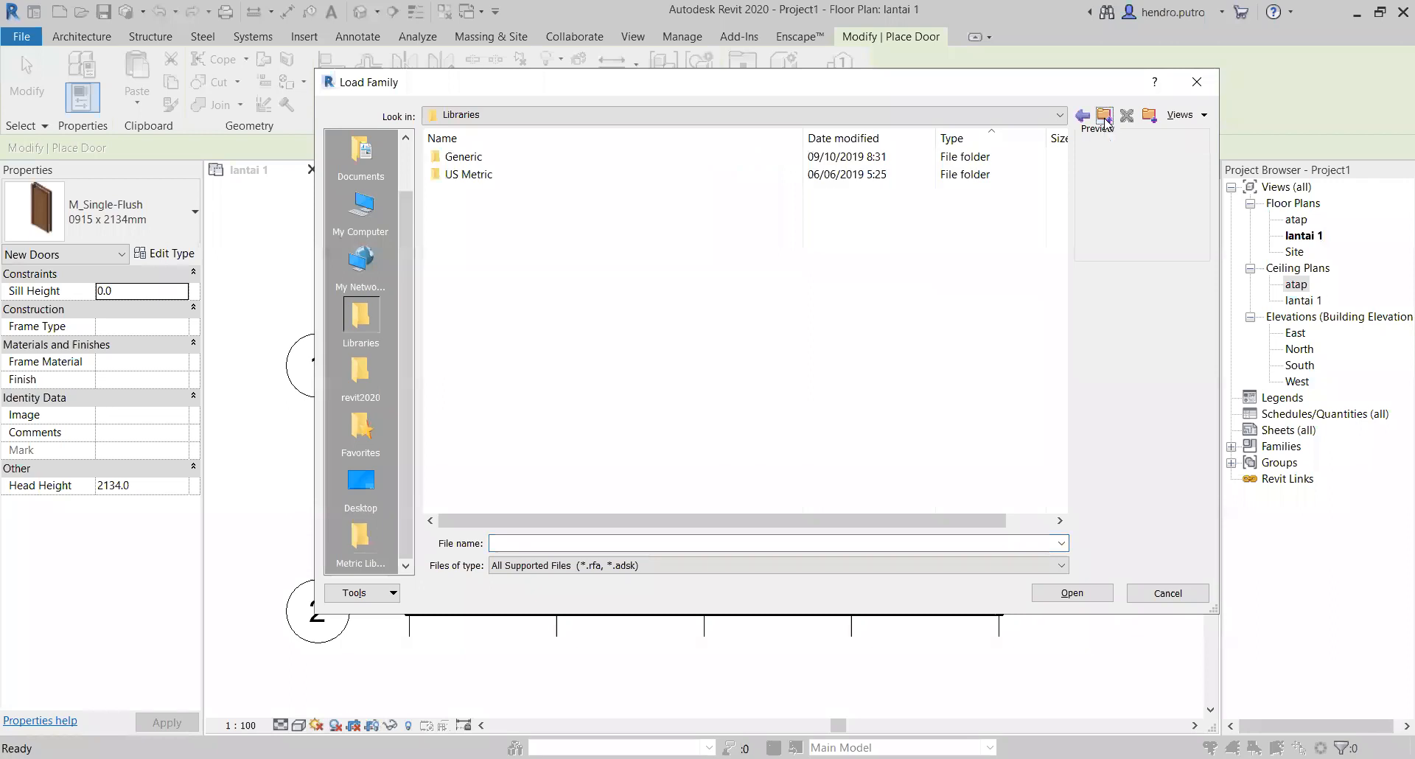
{"action": "left_click", "coordinate": [1104, 116]}
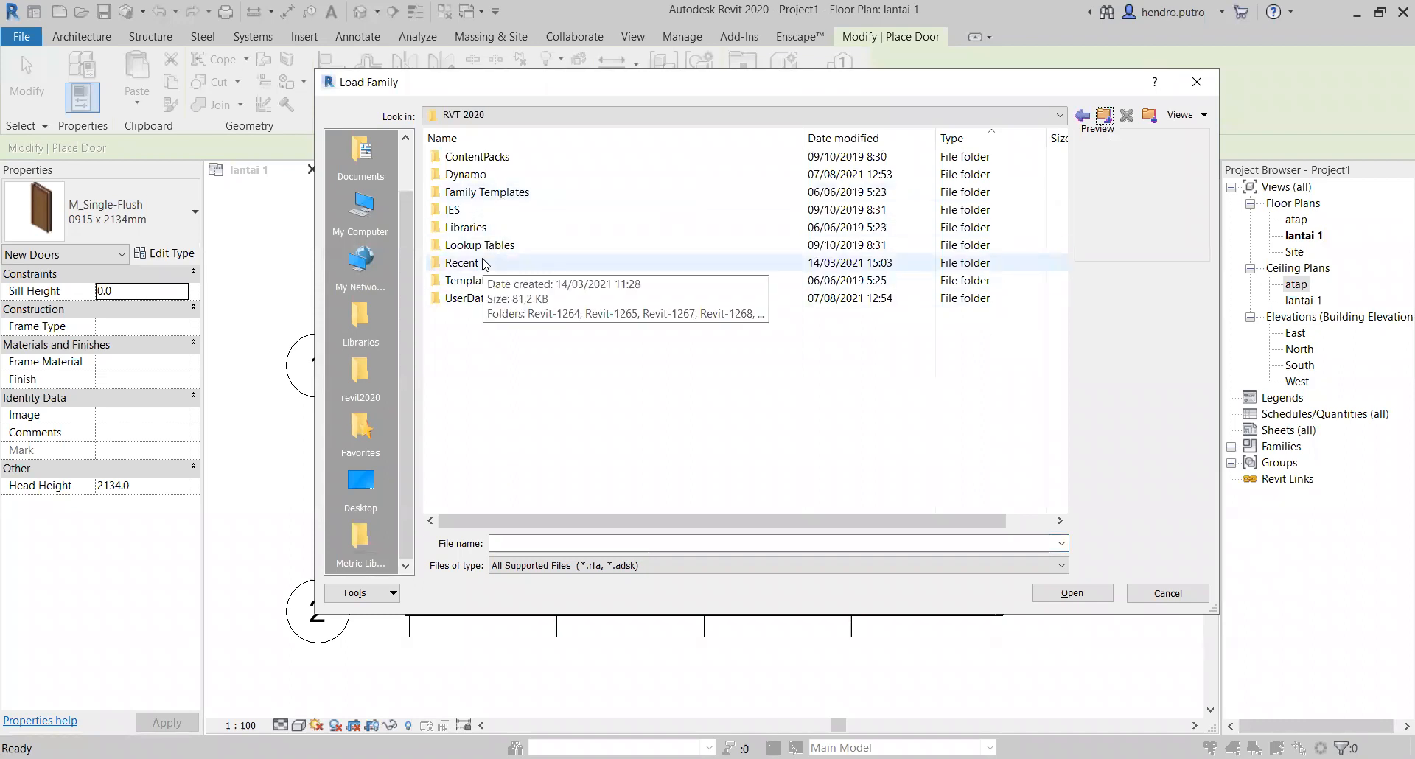
{"action": "left_click", "coordinate": [494, 210]}
{"action": "double_click", "coordinate": [494, 194]}
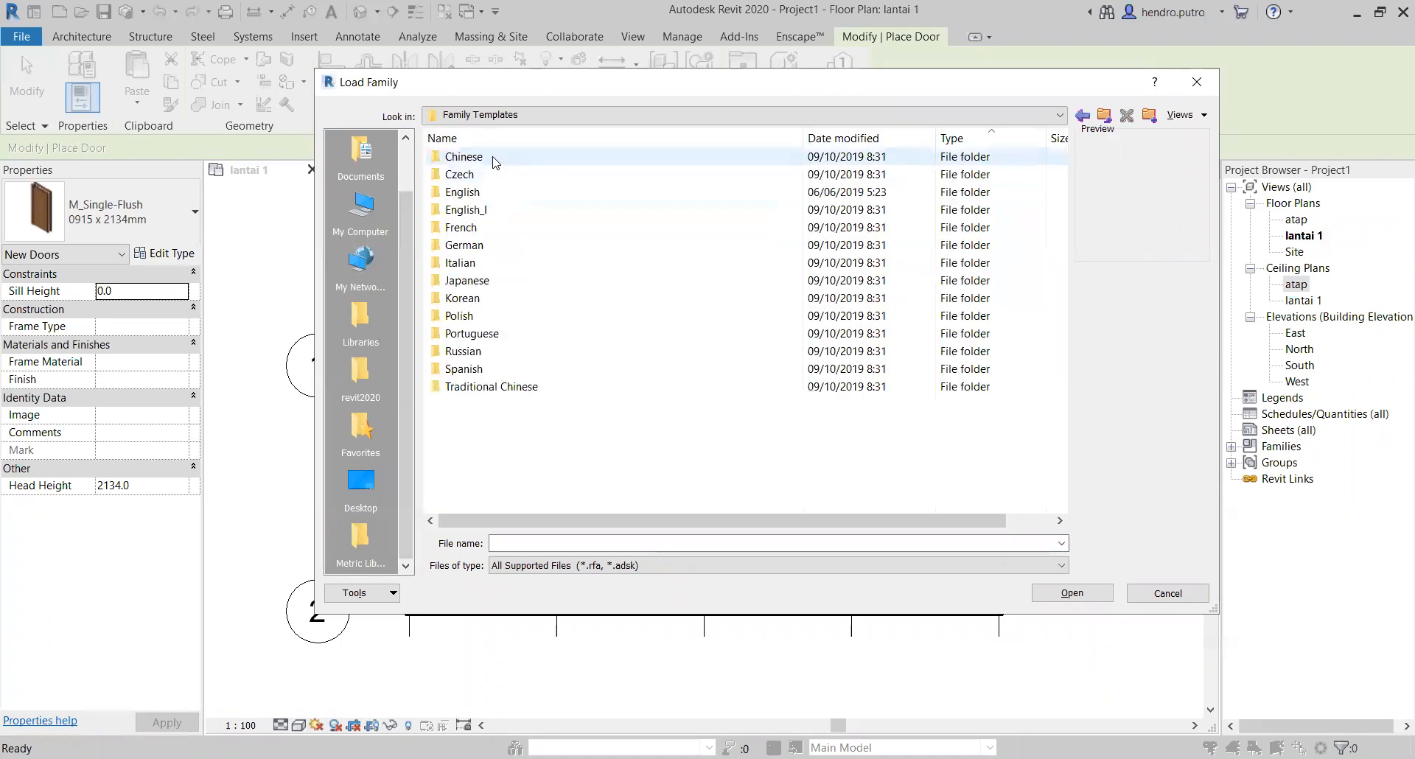
{"action": "left_click", "coordinate": [490, 197]}
{"action": "double_click", "coordinate": [490, 196]}
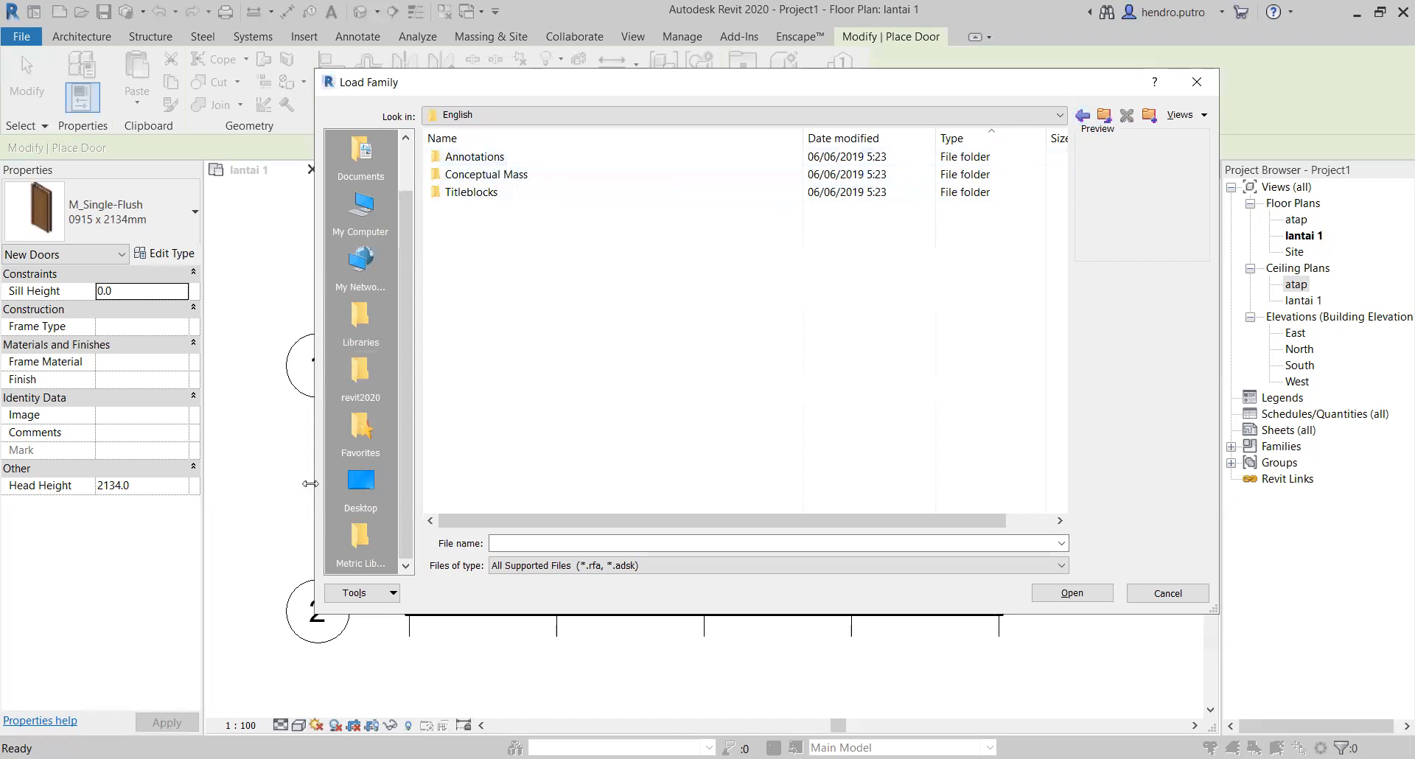
{"action": "left_click", "coordinate": [355, 538]}
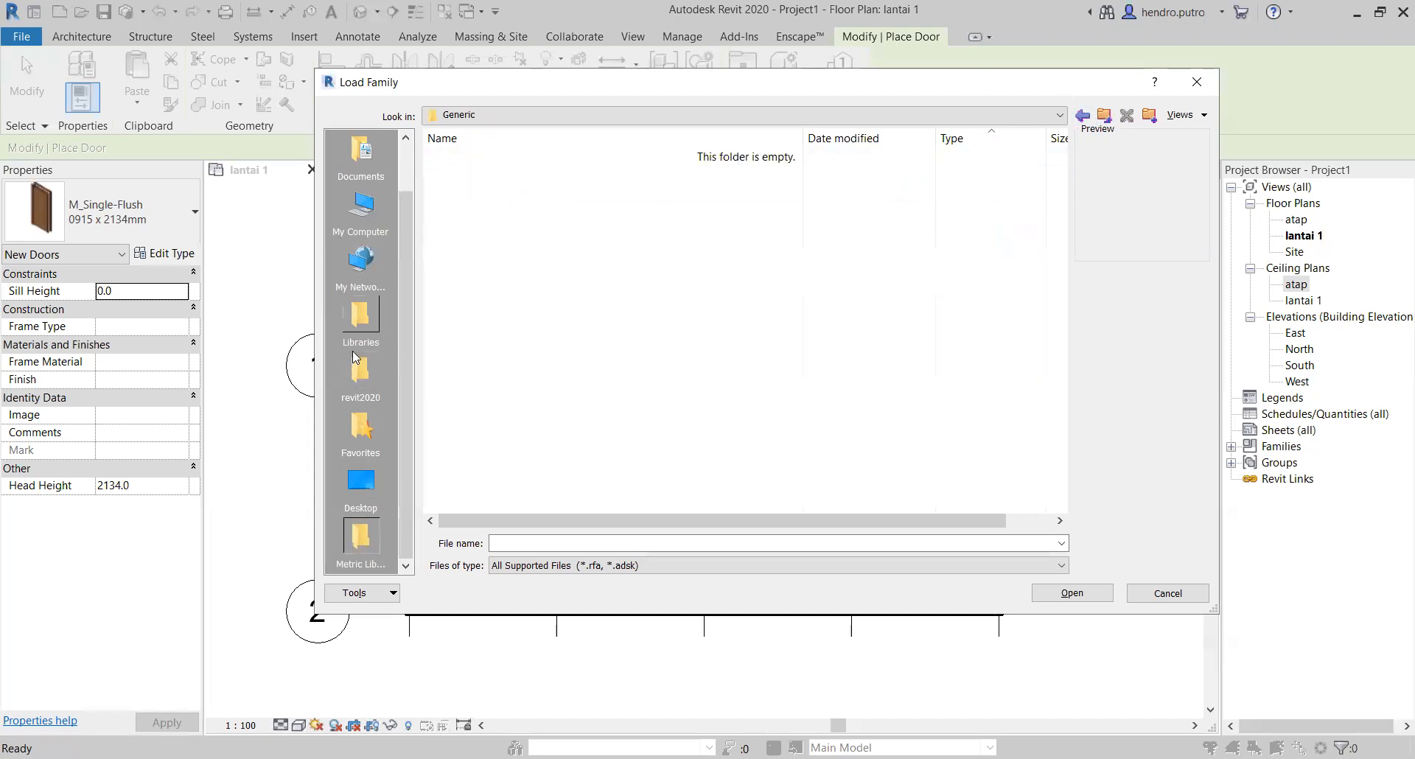
{"action": "left_click", "coordinate": [1103, 116]}
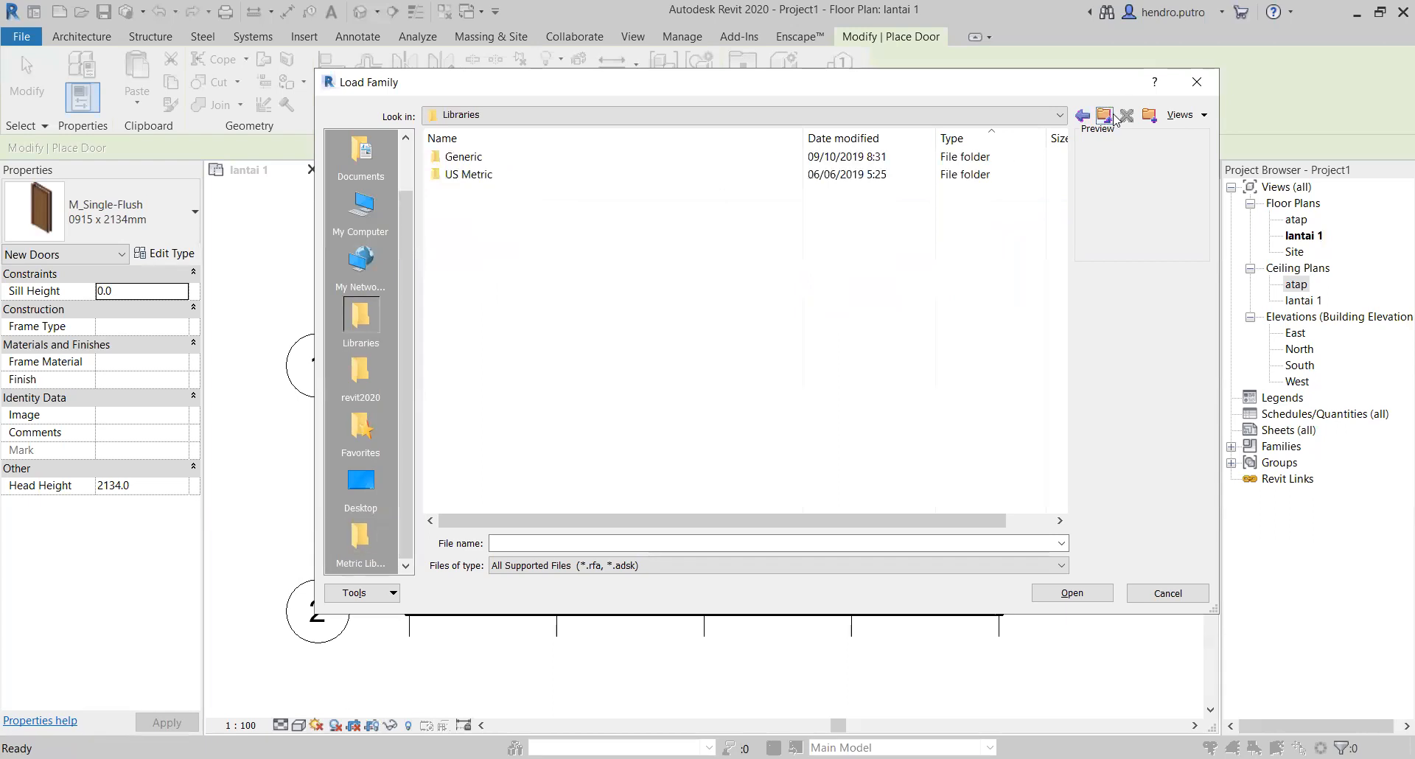
{"action": "left_click", "coordinate": [1110, 115]}
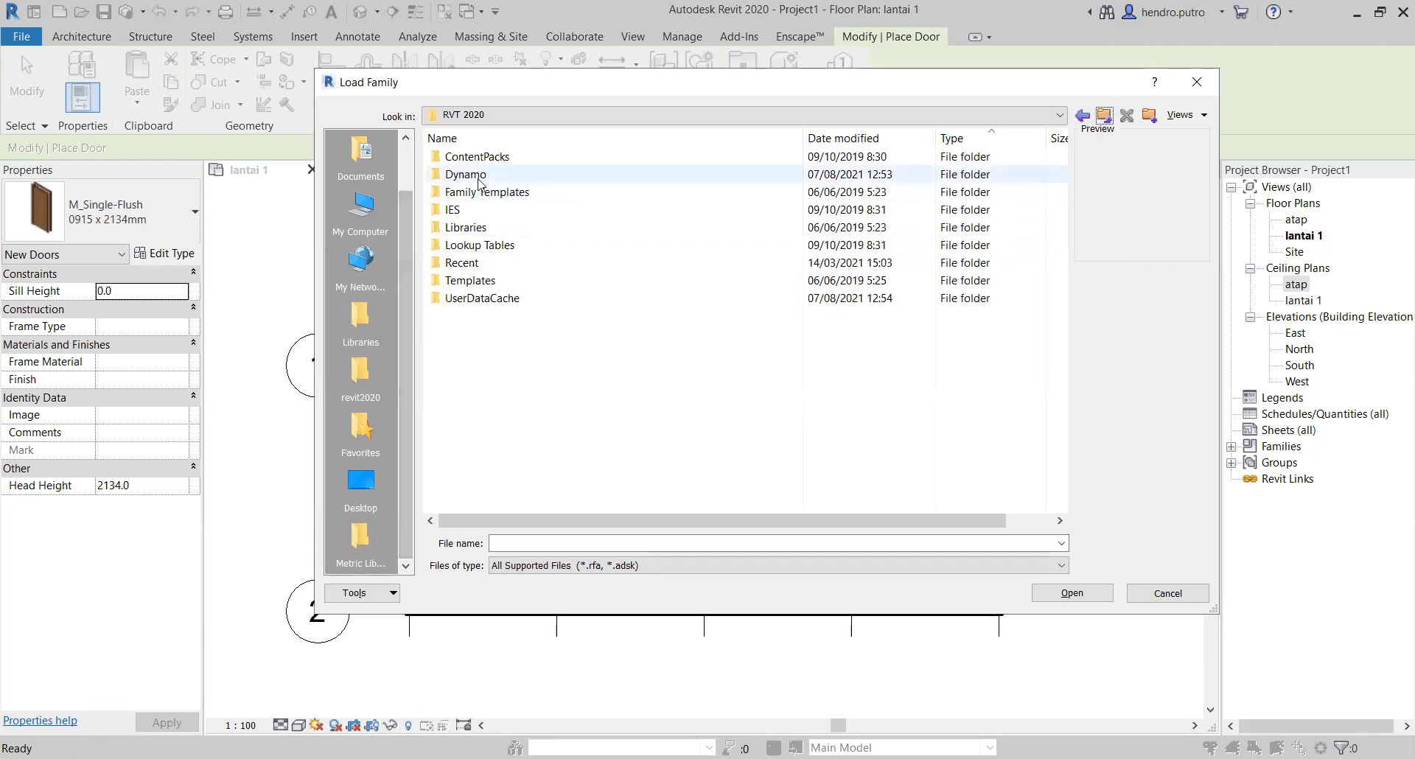
{"action": "left_click", "coordinate": [360, 538]}
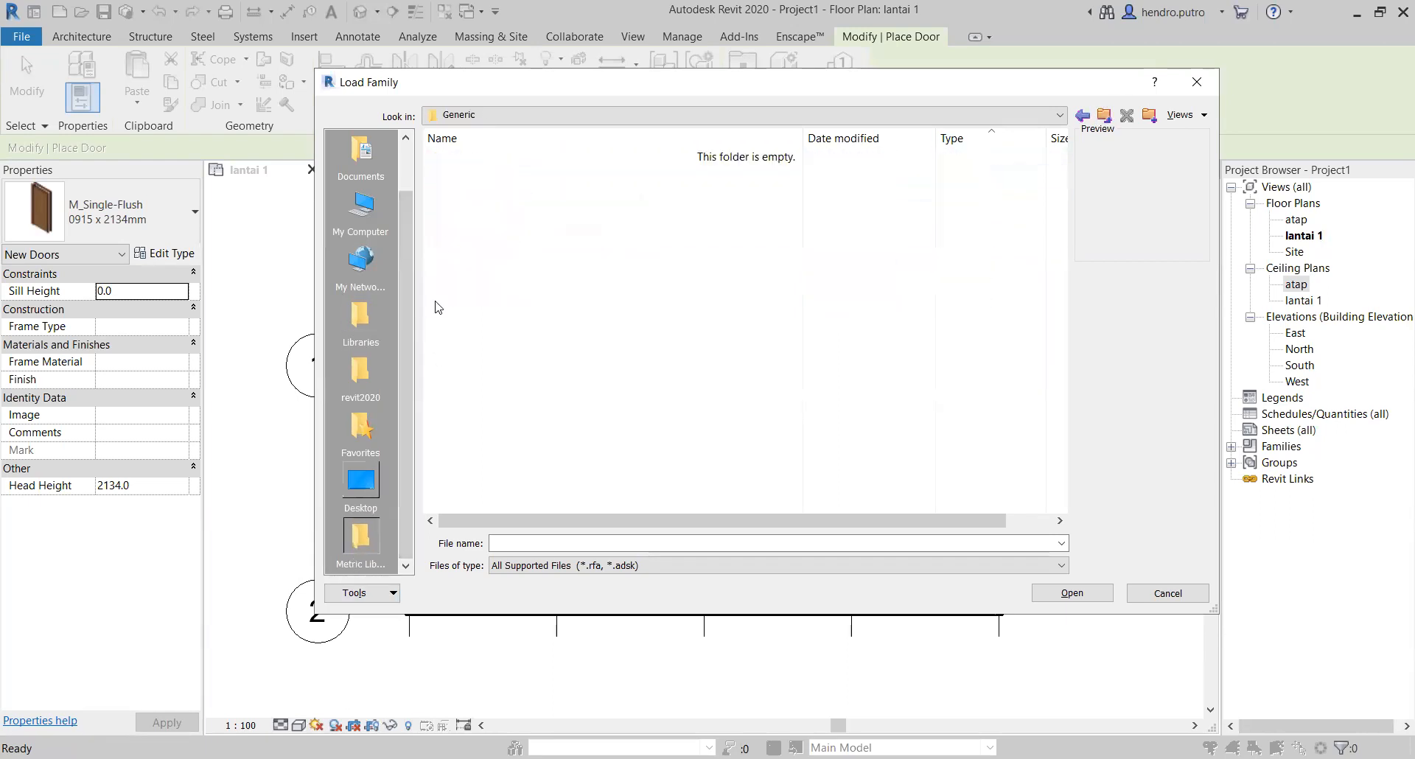
Step: Open the Residential folder inside Doors in the US Metric library
{"action": "left_click", "coordinate": [1102, 116]}
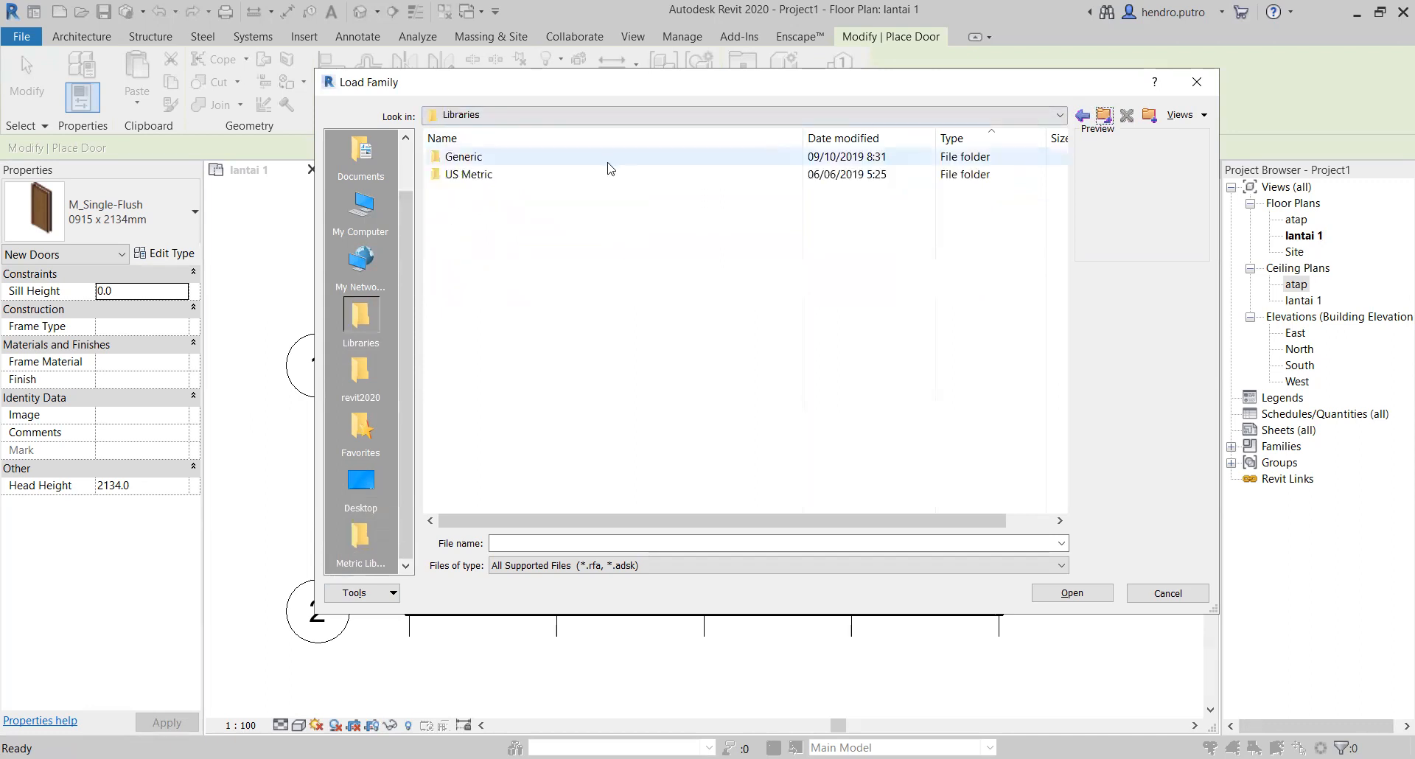
{"action": "double_click", "coordinate": [475, 175]}
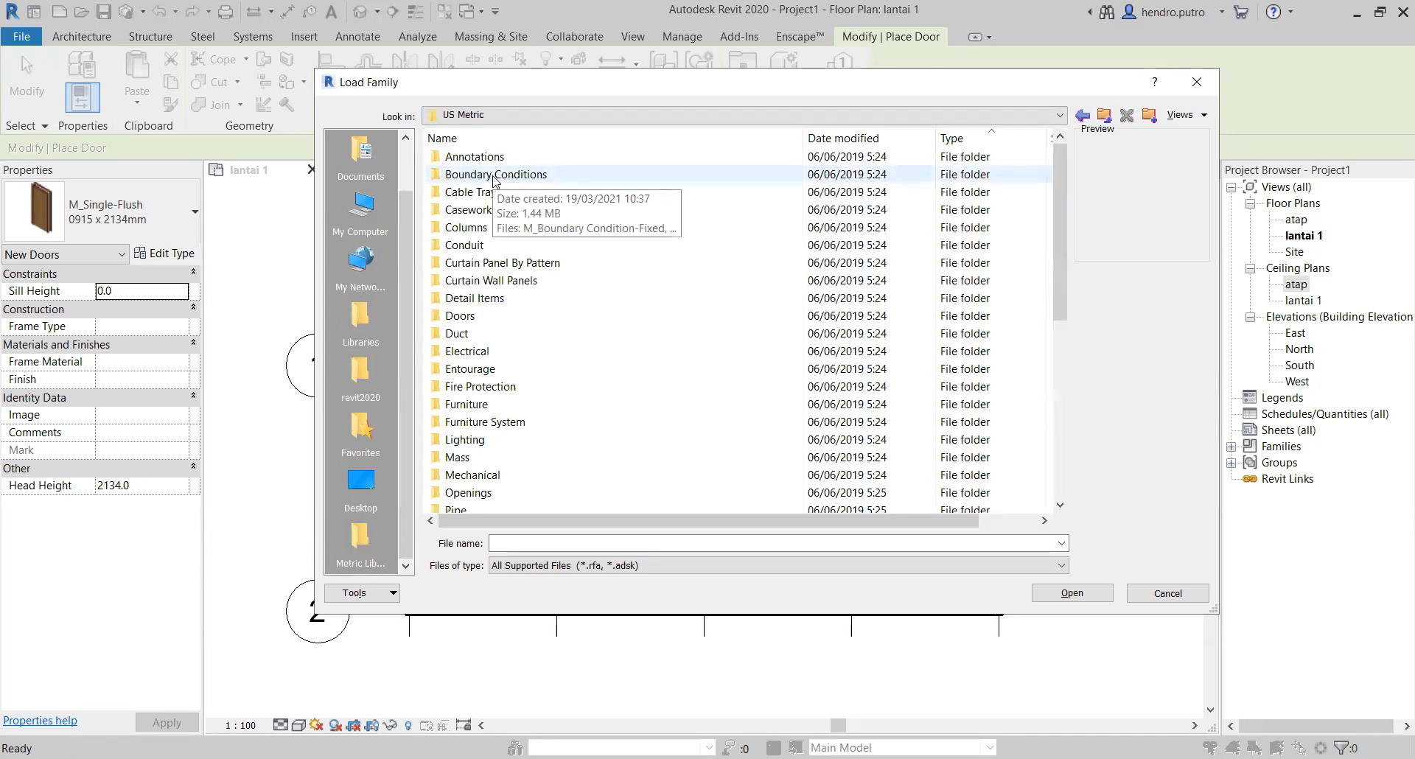
{"action": "left_click", "coordinate": [1060, 115]}
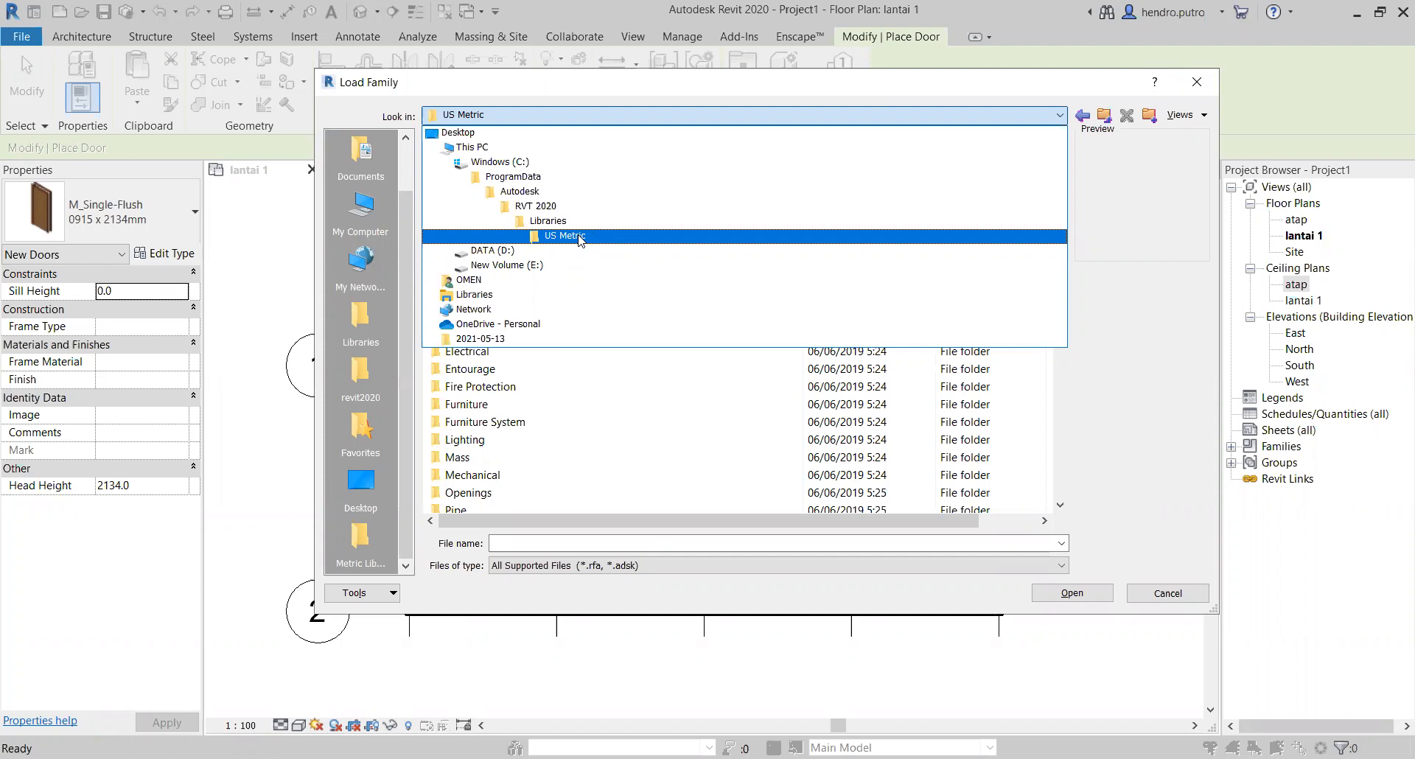
{"action": "left_click", "coordinate": [580, 237]}
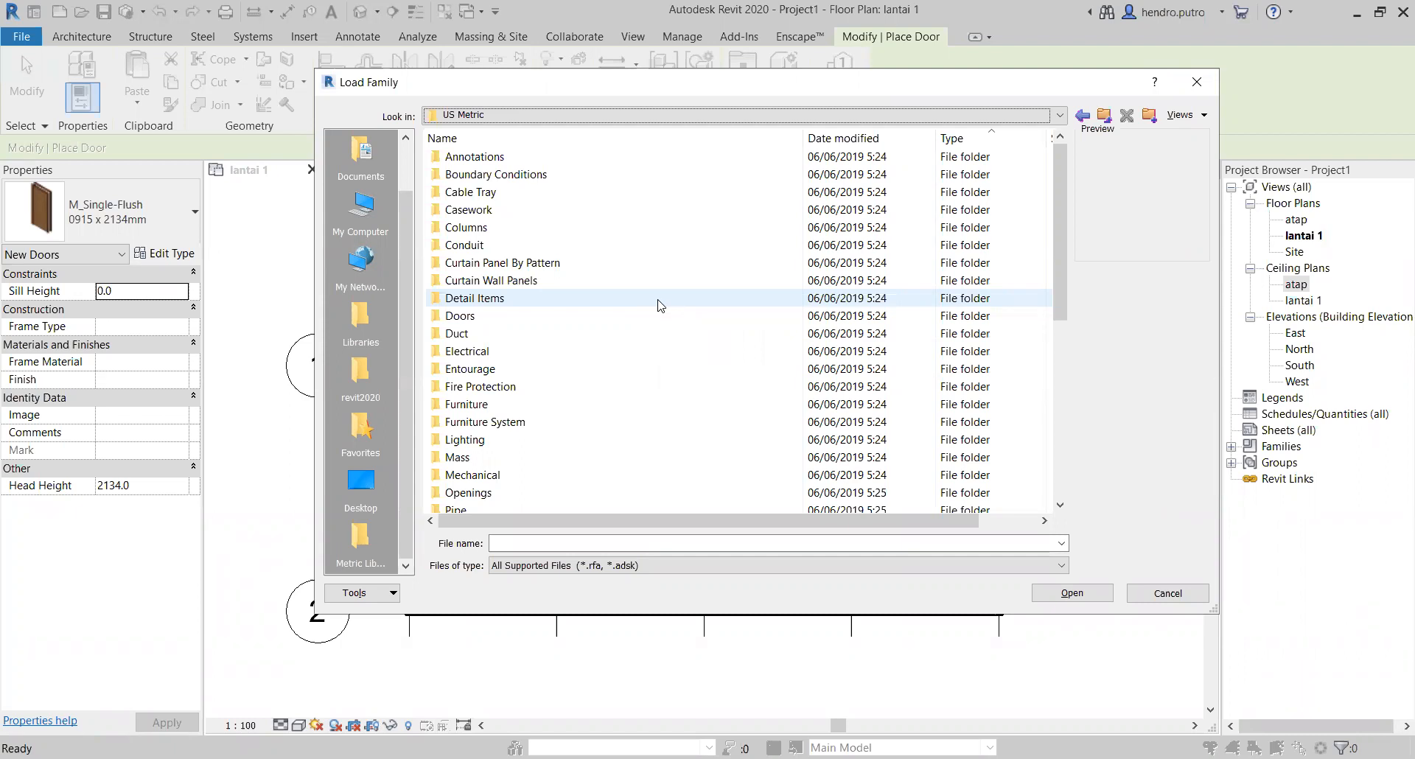
{"action": "double_click", "coordinate": [521, 317]}
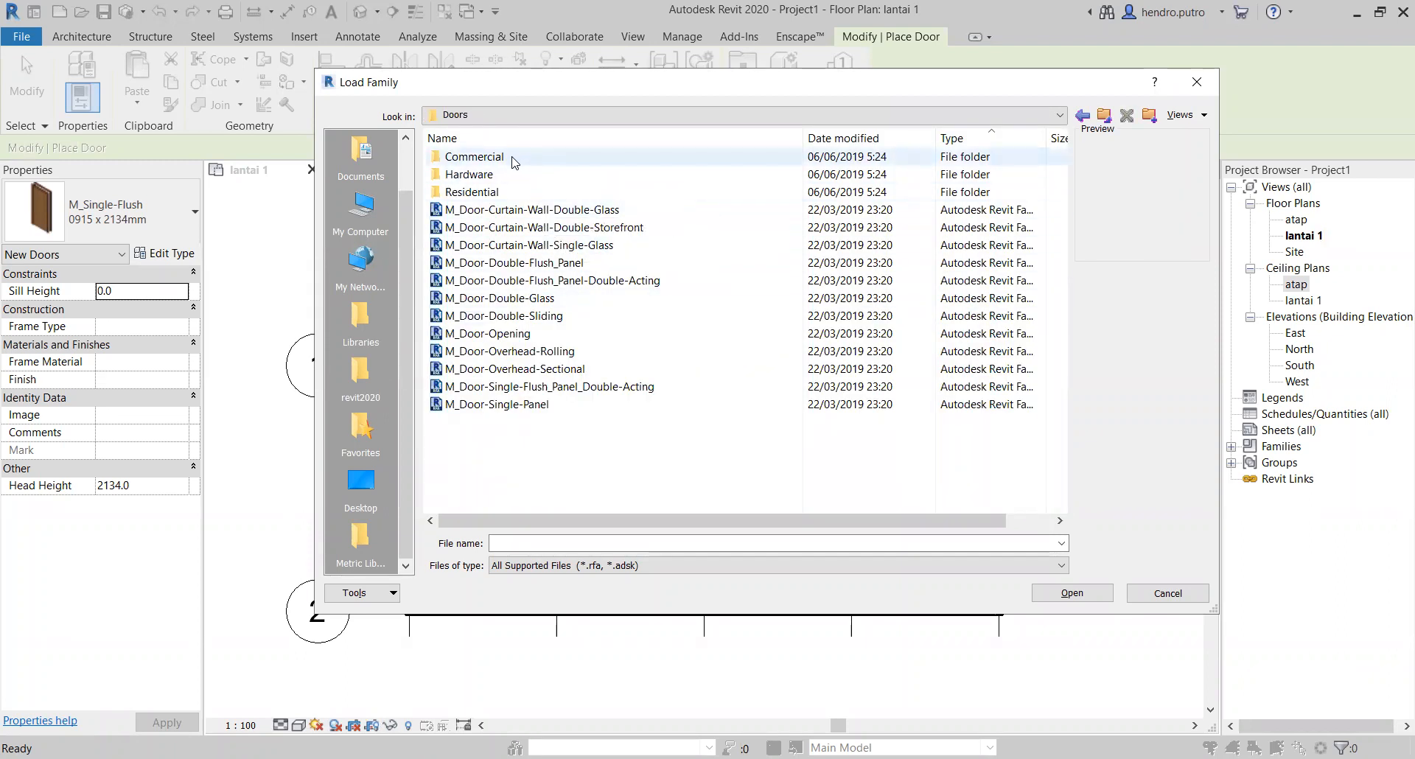
{"action": "double_click", "coordinate": [483, 193]}
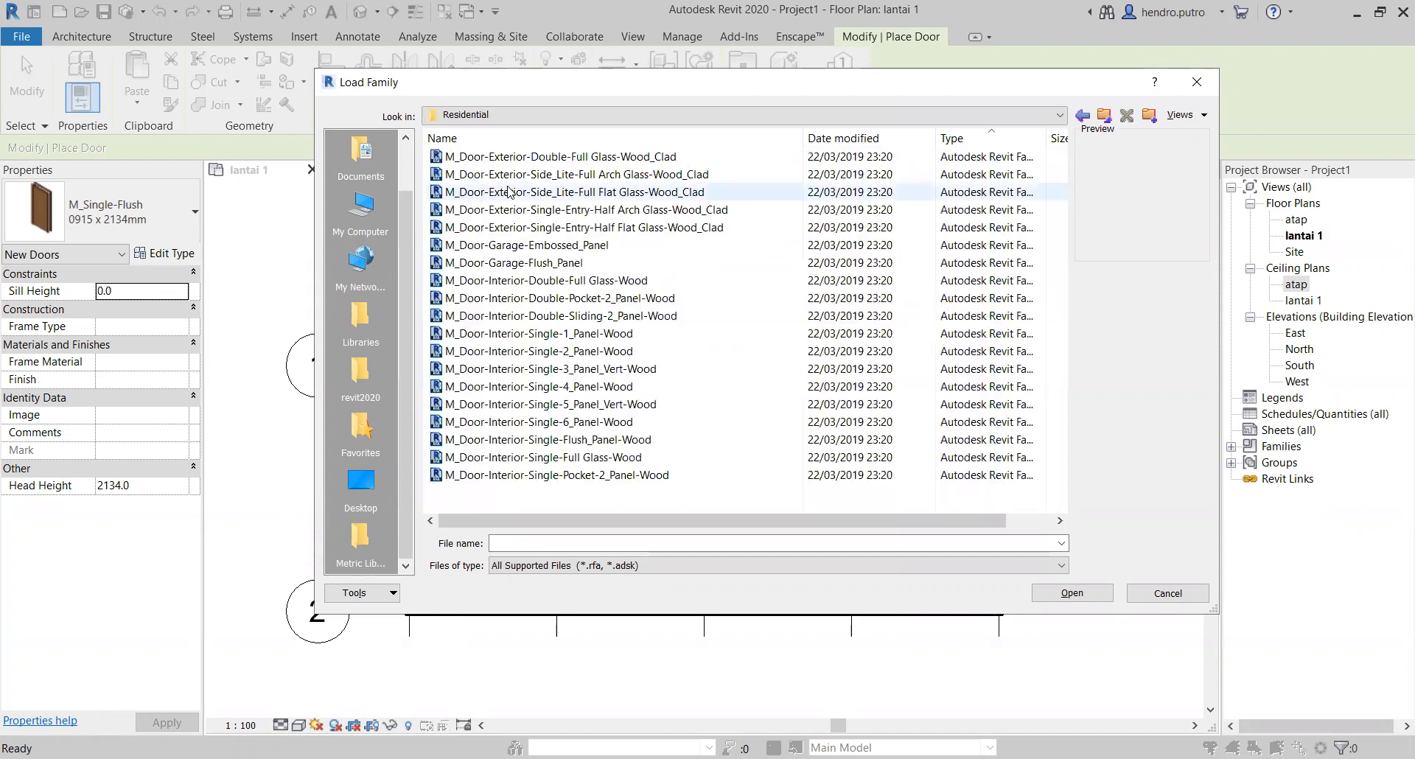
Step: Examine the previews of the exterior, garage and interior door families in the Residential folder
{"action": "left_click", "coordinate": [520, 159]}
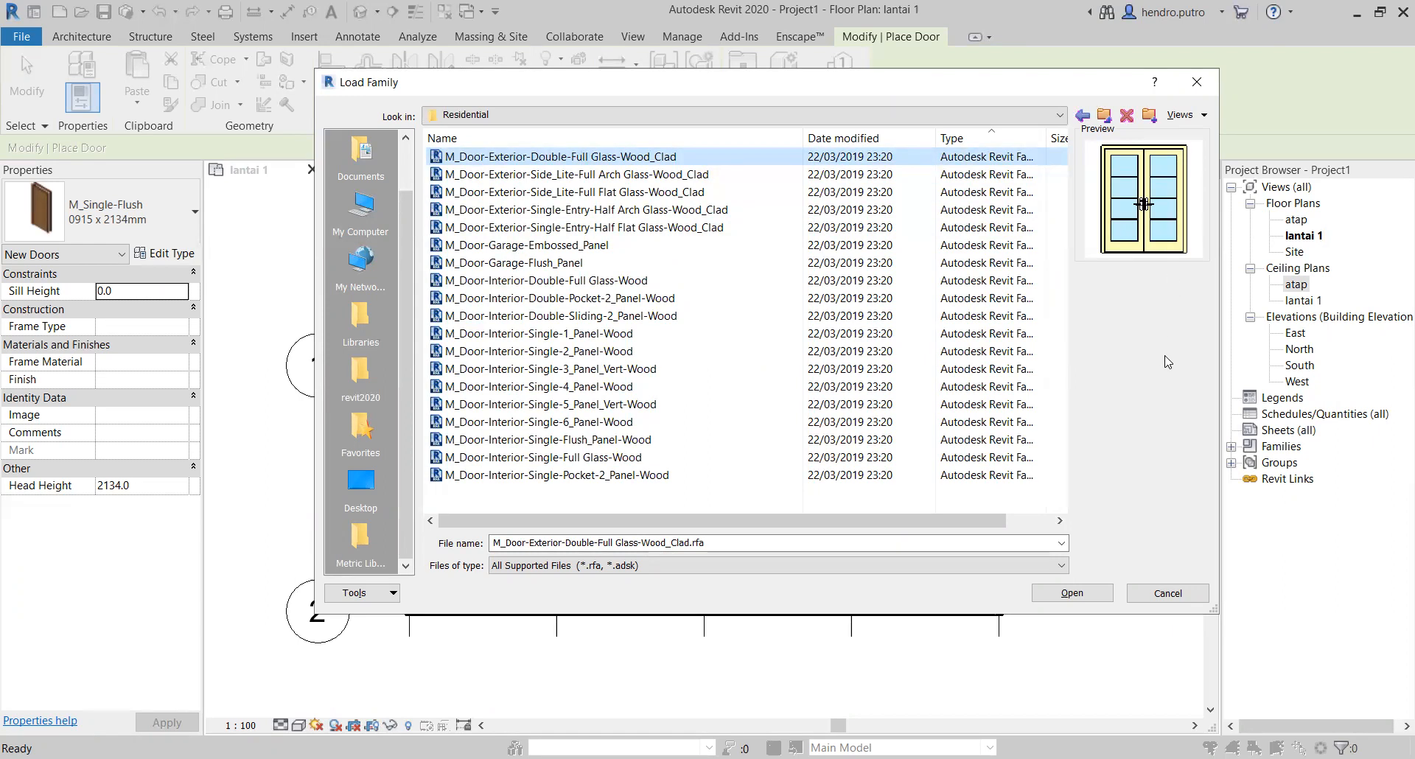
{"action": "key", "text": "Down"}
{"action": "key", "text": "Down"}
{"action": "key", "text": "Up"}
{"action": "key", "text": "Up"}
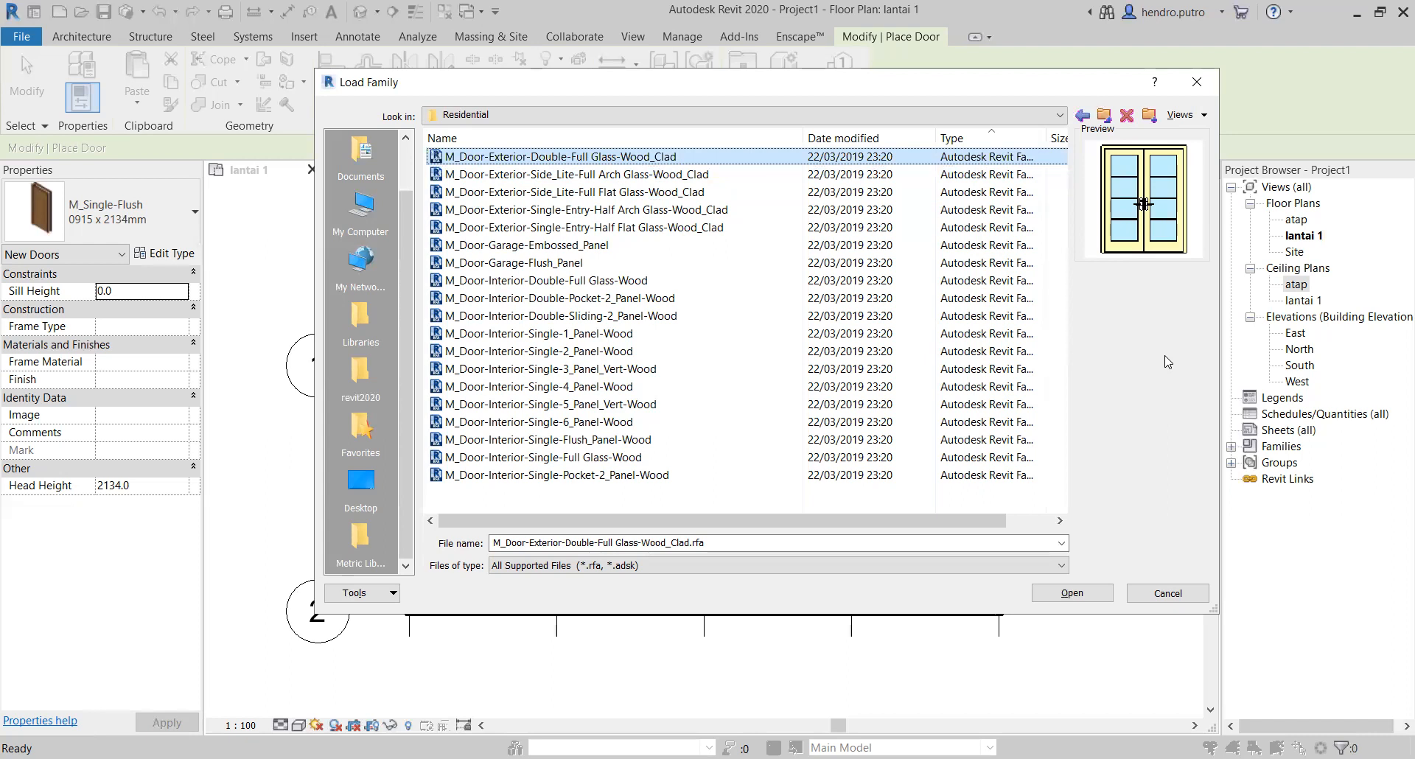
{"action": "key", "text": "Down"}
{"action": "key", "text": "Down"}
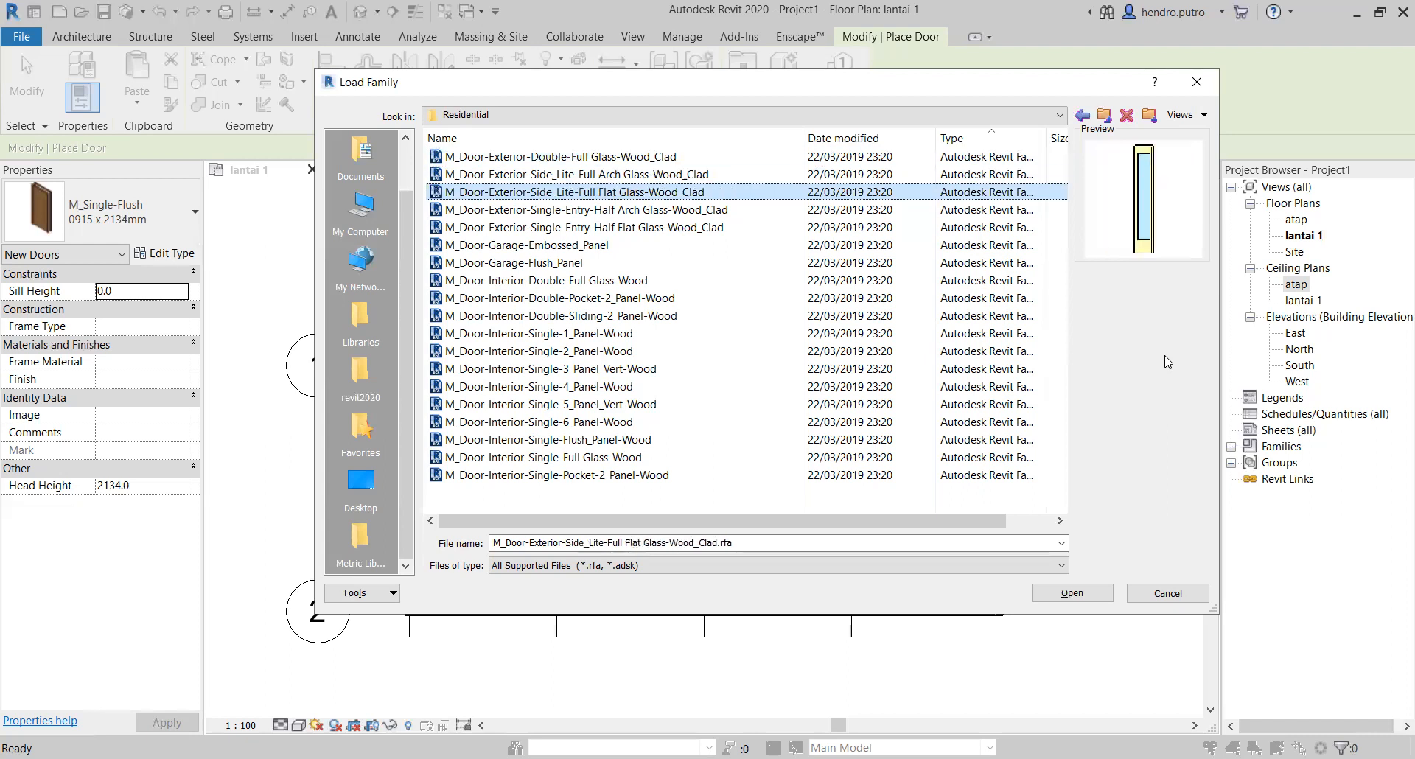
{"action": "key", "text": "Down"}
{"action": "key", "text": "Down"}
{"action": "key", "text": "Down"}
{"action": "key", "text": "Down"}
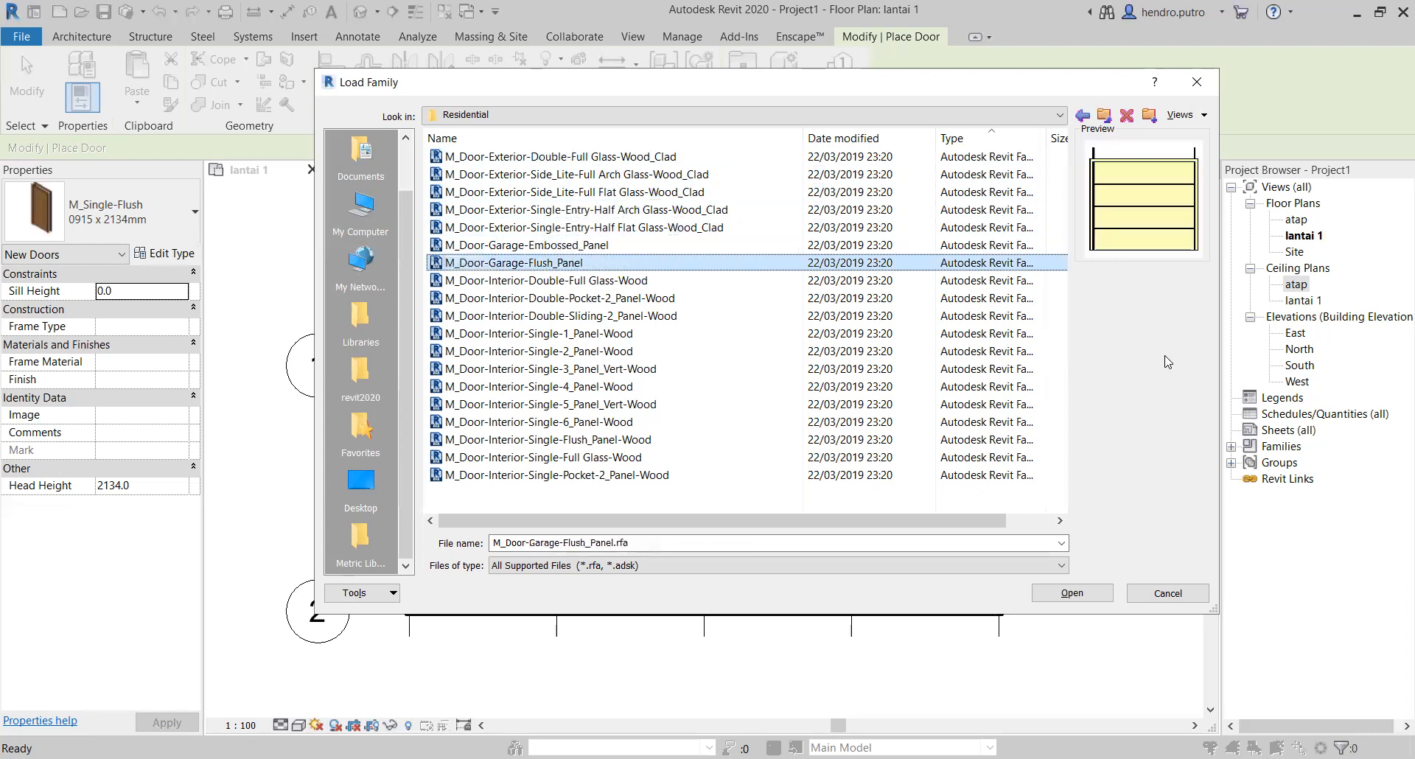
{"action": "key", "text": "Down"}
{"action": "key", "text": "Down"}
{"action": "key", "text": "Down"}
{"action": "key", "text": "Down"}
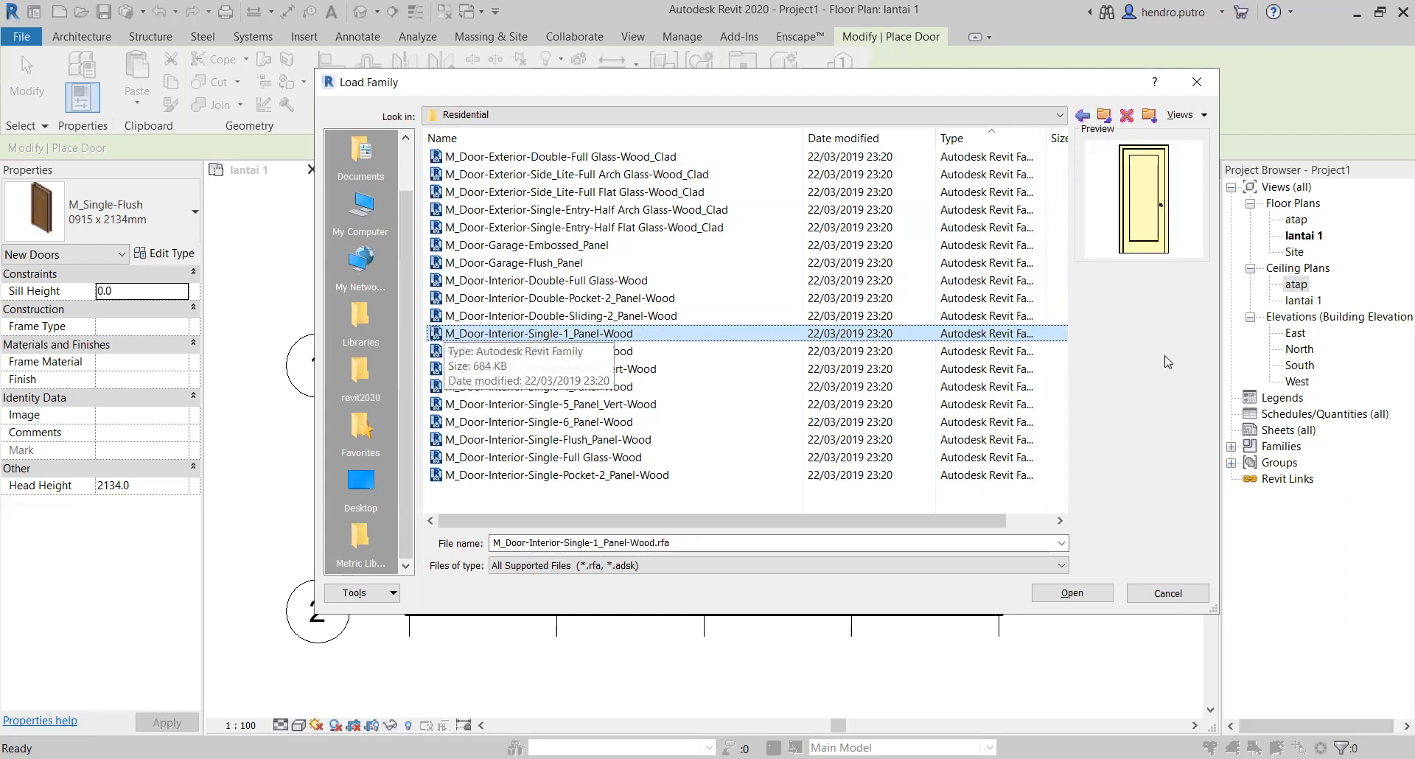
{"action": "key", "text": "Down"}
{"action": "key", "text": "Down"}
{"action": "key", "text": "Down"}
{"action": "key", "text": "Down"}
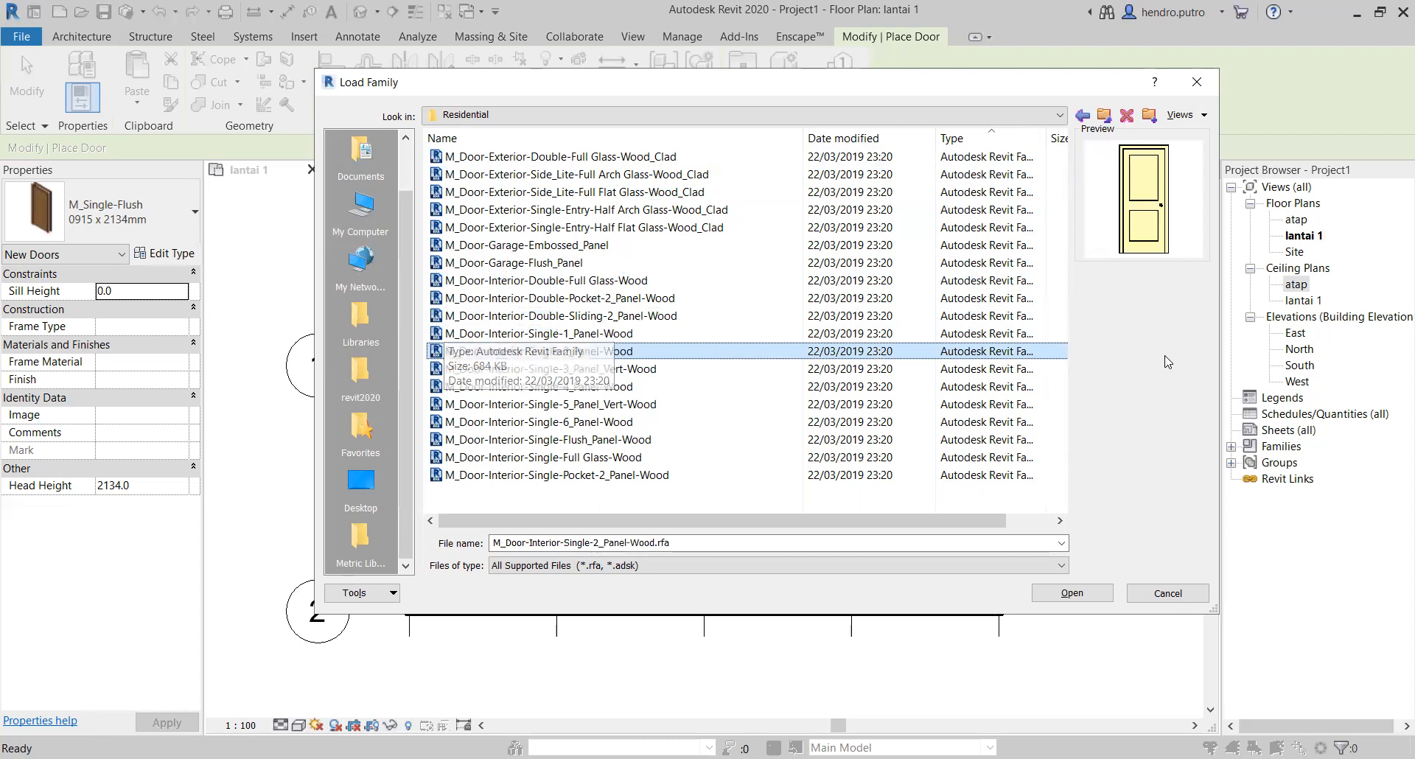
{"action": "key", "text": "Down"}
{"action": "key", "text": "Down"}
{"action": "key", "text": "Down"}
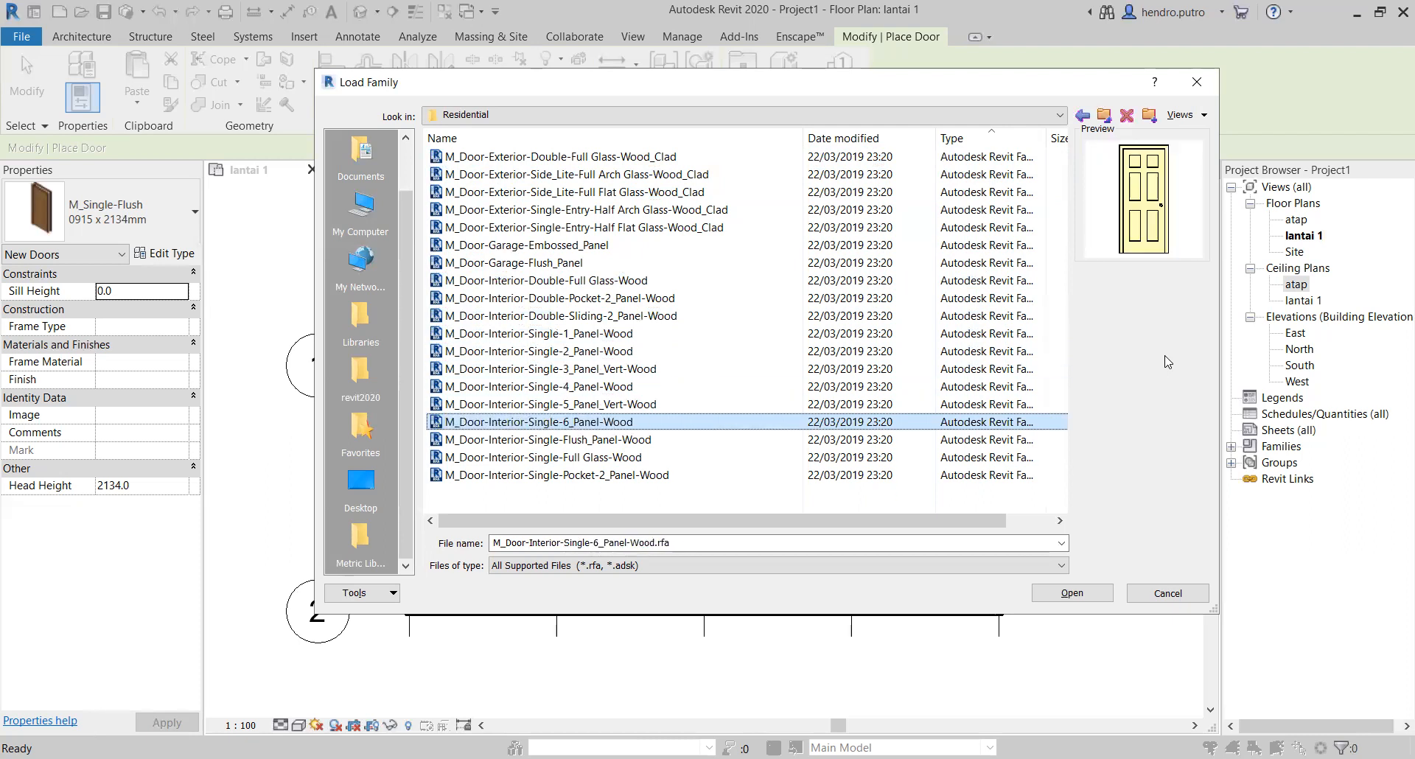
{"action": "key", "text": "Up"}
{"action": "key", "text": "Up"}
{"action": "key", "text": "Up"}
{"action": "key", "text": "Up"}
{"action": "key", "text": "Up"}
{"action": "key", "text": "Up"}
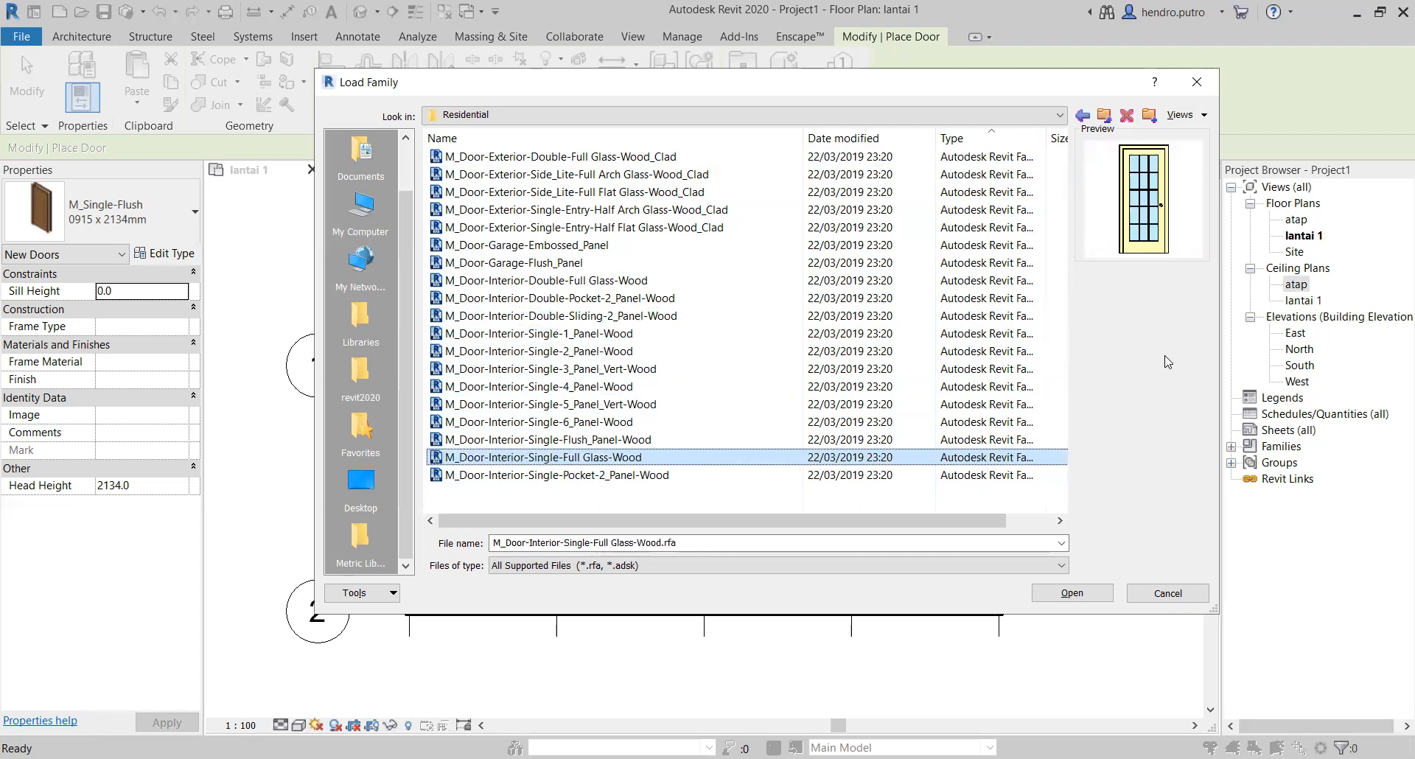
{"action": "key", "text": "Up"}
{"action": "key", "text": "Down"}
{"action": "key", "text": "Up"}
{"action": "key", "text": "Down"}
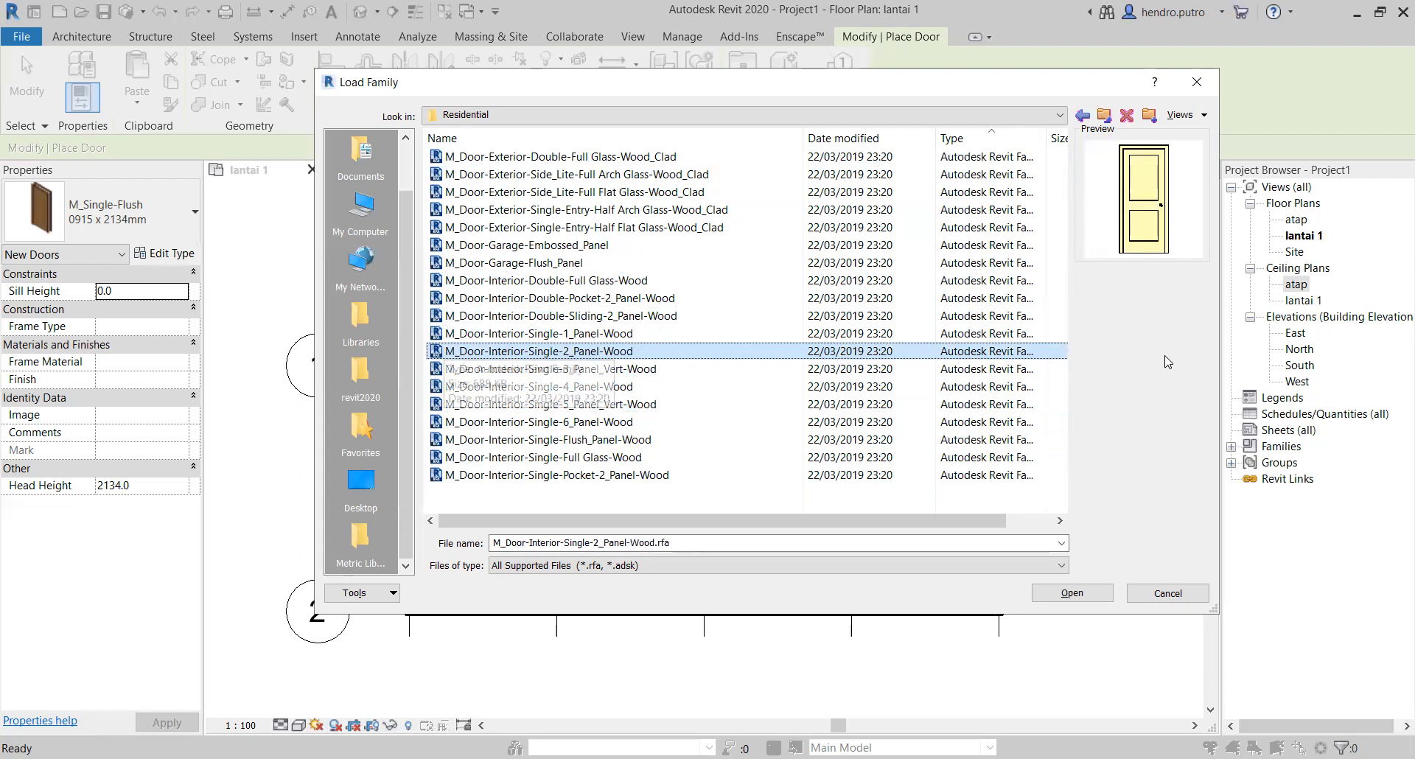
Step: Open the M_Door-Interior-Single-3_Panel_Vert-Wood family for loading and widen the Specify Types dialog on both sides
{"action": "key", "text": "Down"}
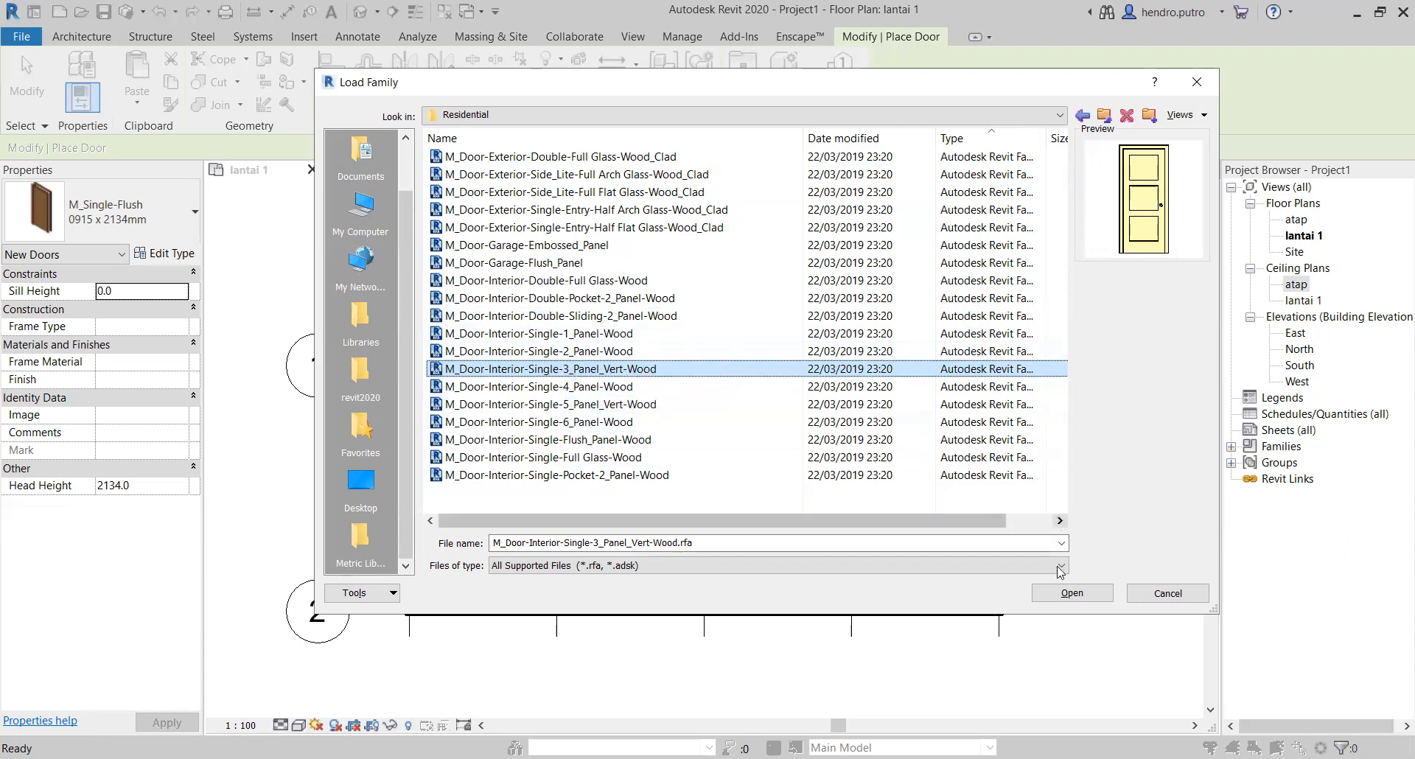
{"action": "left_click", "coordinate": [1086, 597]}
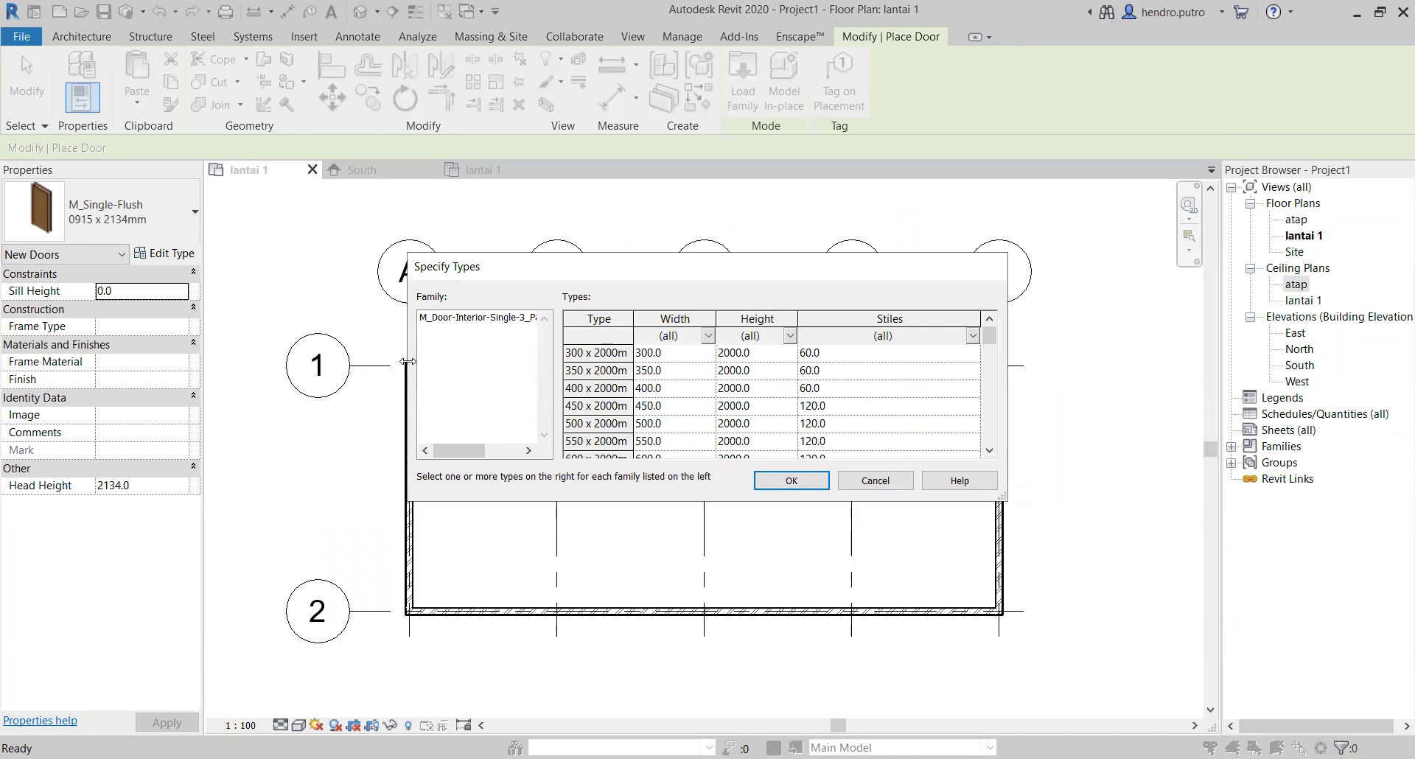
{"action": "left_click_drag", "start_coordinate": [407, 362], "coordinate": [218, 361]}
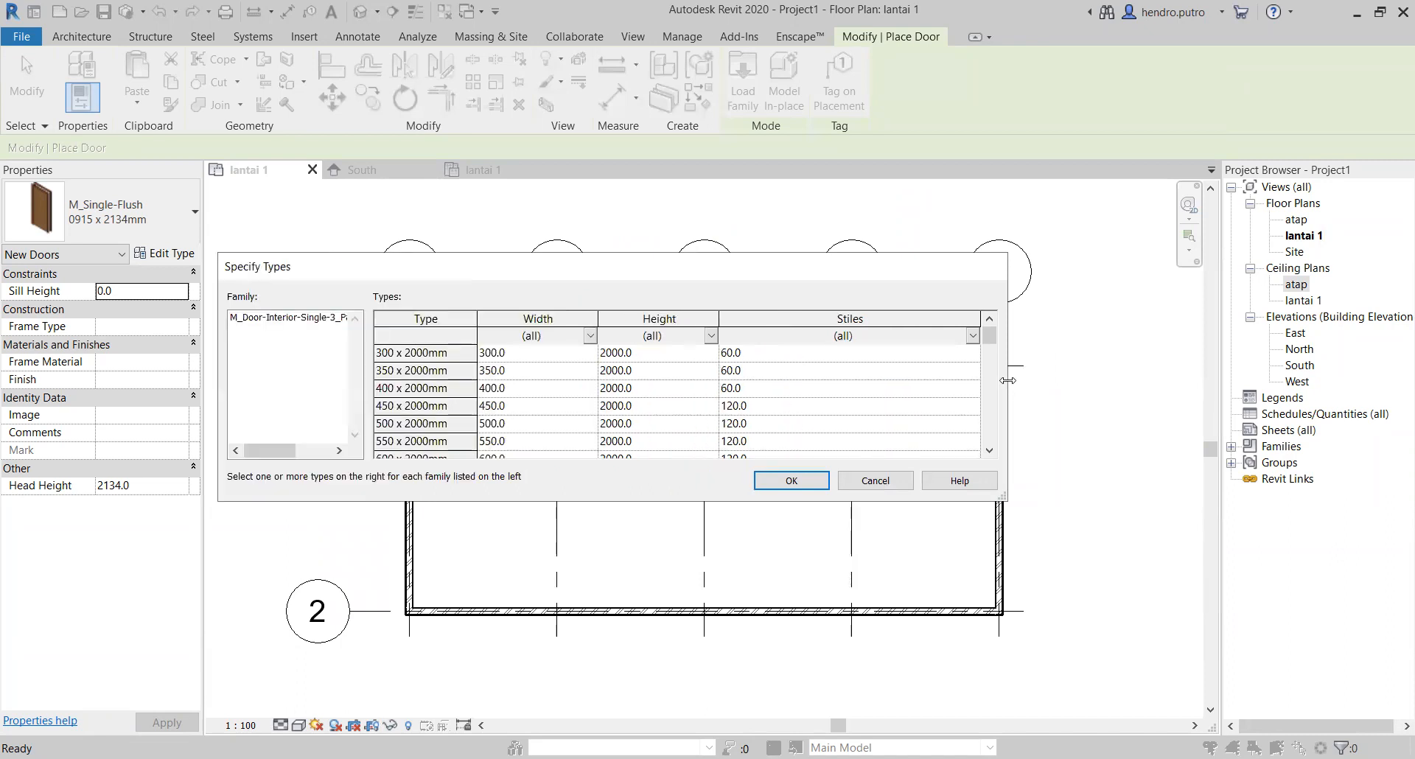
{"action": "left_click_drag", "start_coordinate": [1009, 386], "coordinate": [1206, 387]}
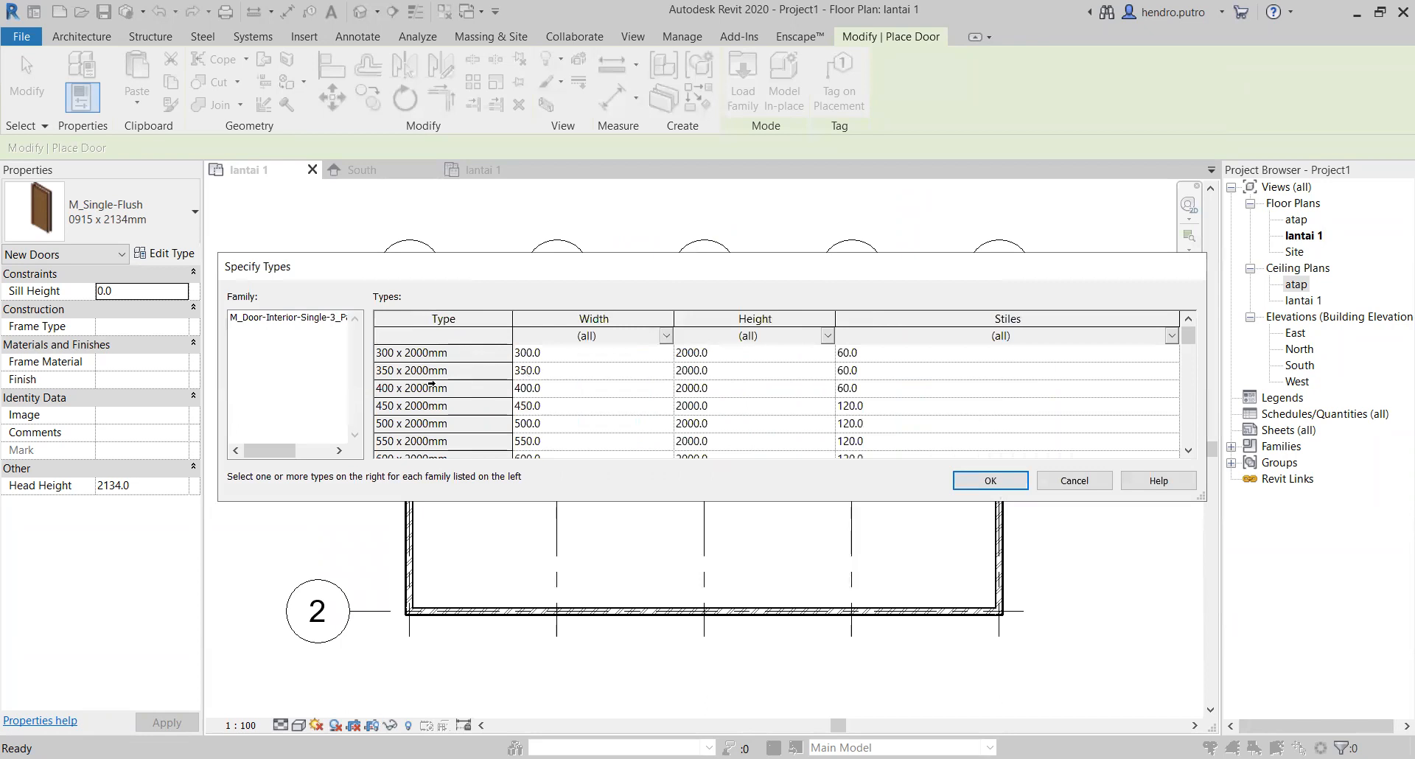
Step: Load the five door types from 700 x 2400mm to 900 x 2400mm of the three-panel wood family
{"action": "scroll", "coordinate": [440, 398], "scroll_direction": "down", "scroll_amount": 10}
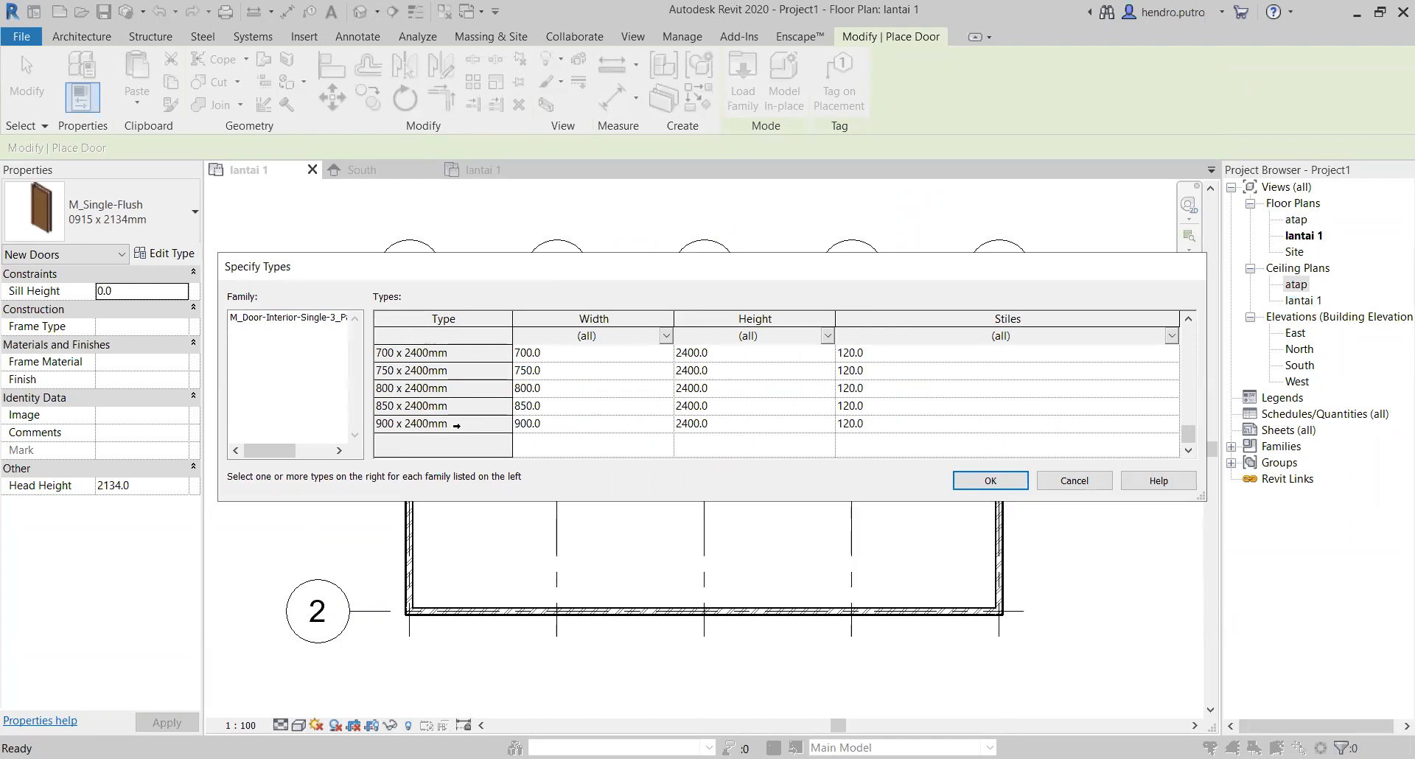
{"action": "scroll", "coordinate": [456, 425], "scroll_direction": "up", "scroll_amount": 3}
{"action": "scroll", "coordinate": [399, 370], "scroll_direction": "down", "scroll_amount": 4}
{"action": "left_click_drag", "start_coordinate": [434, 418], "coordinate": [446, 357]}
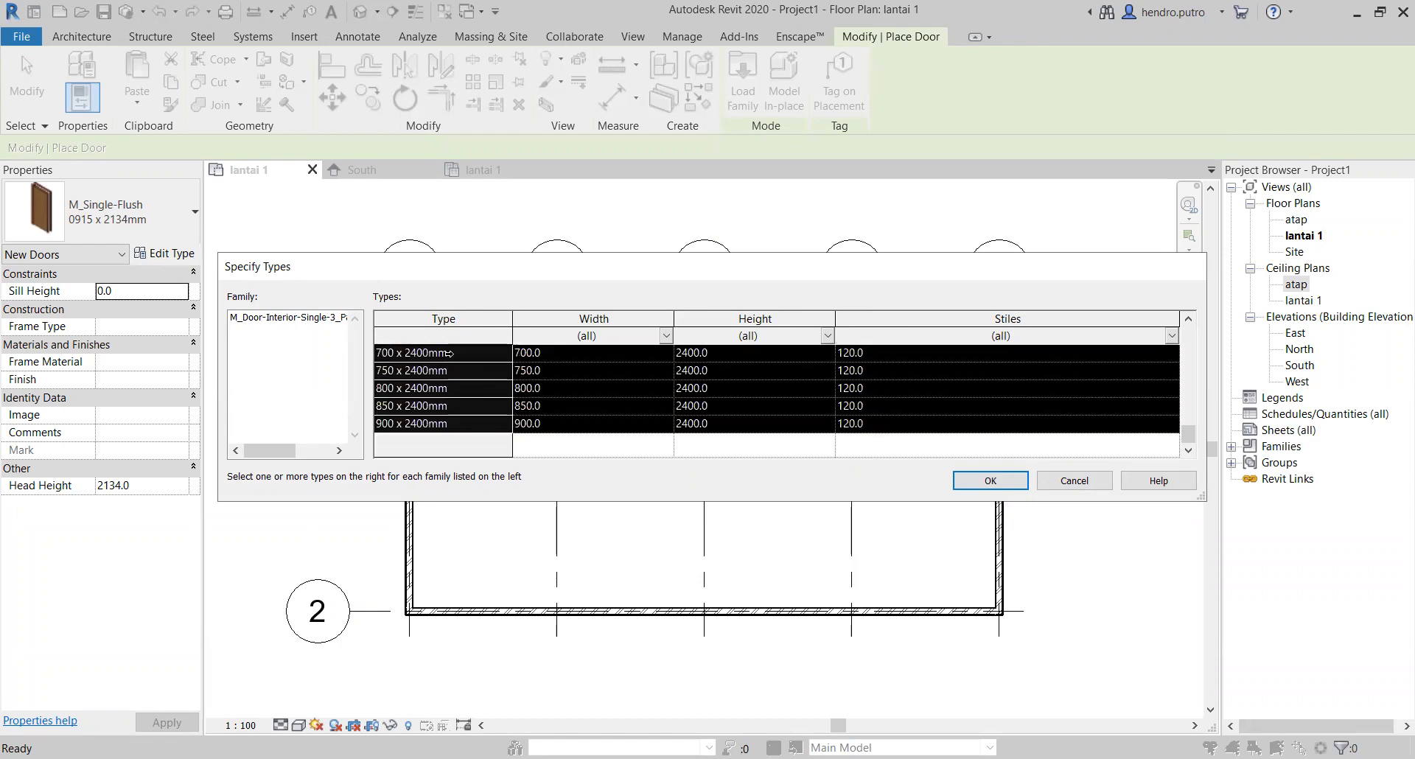
{"action": "scroll", "coordinate": [442, 380], "scroll_direction": "up", "scroll_amount": 1}
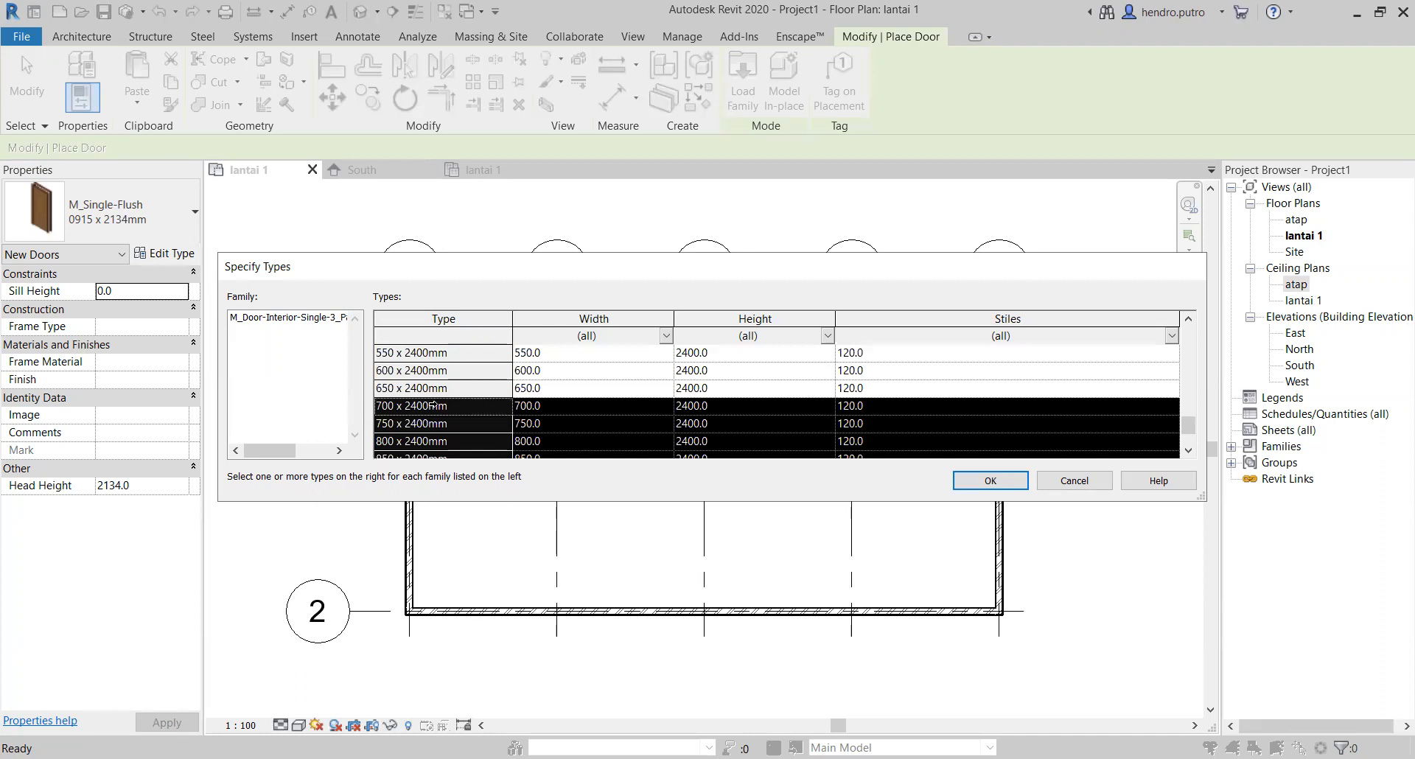
{"action": "scroll", "coordinate": [394, 409], "scroll_direction": "down", "scroll_amount": 1}
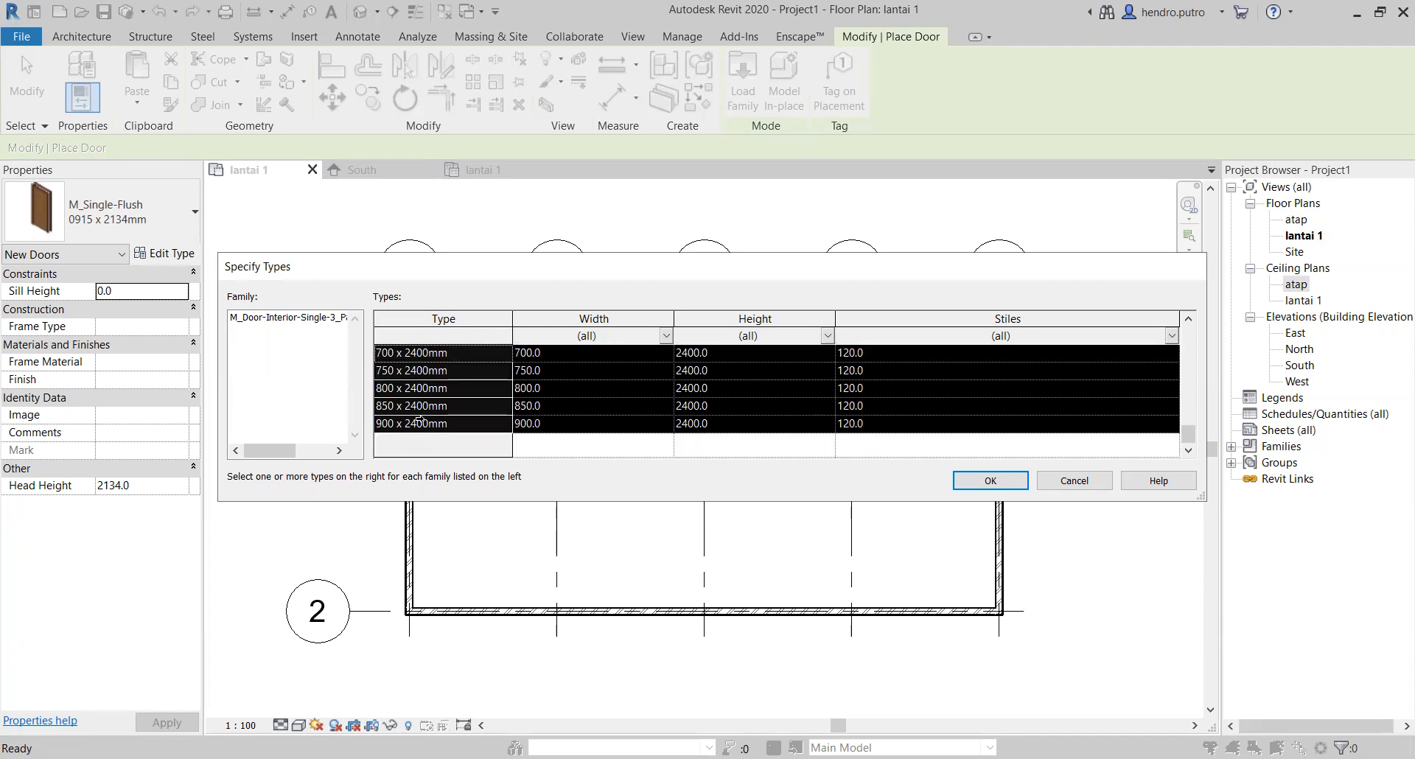
{"action": "left_click", "coordinate": [989, 483]}
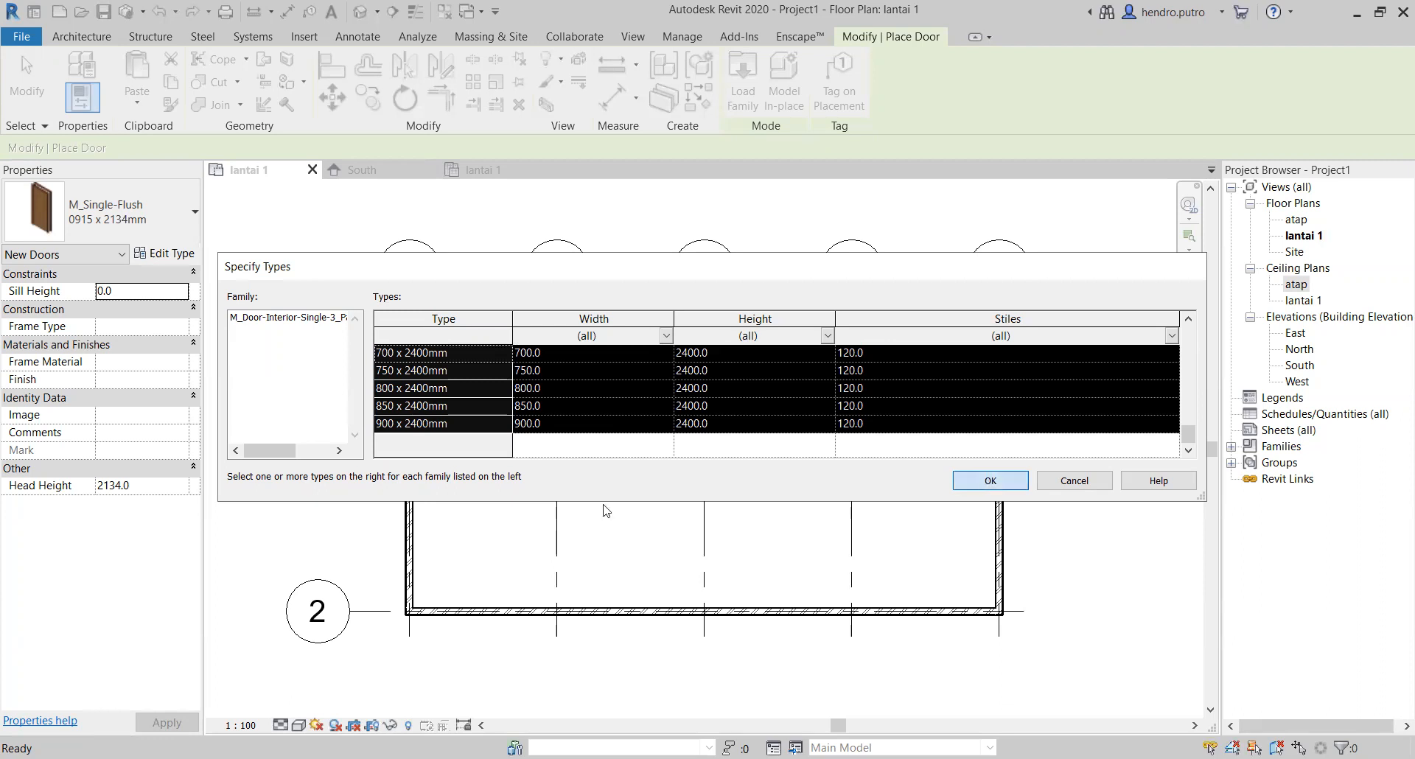
Step: Place a 900 x 2400mm three-panel door in the grid A wall by the grid 1 corner and flip its hinge side towards grid 1
{"action": "left_click", "coordinate": [196, 214]}
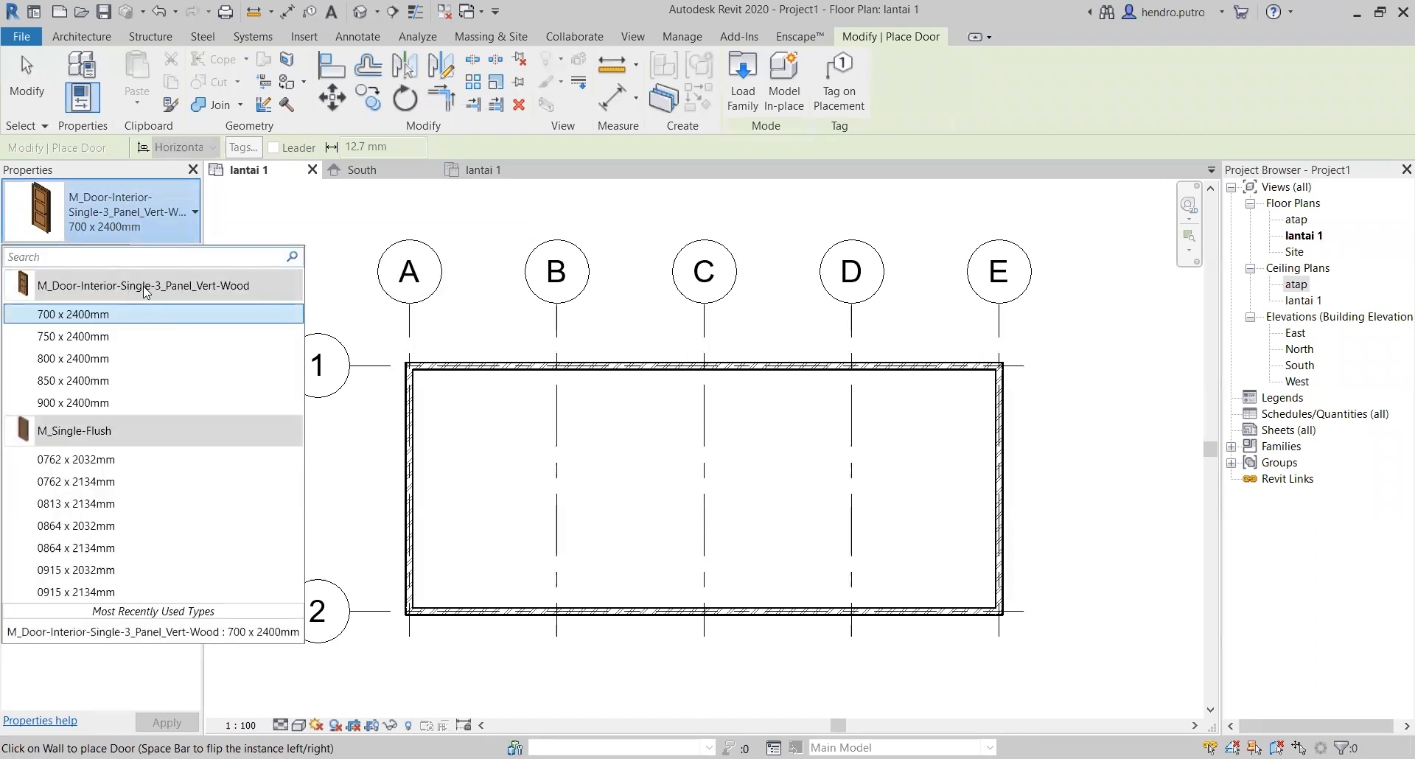
{"action": "mouse_move", "coordinate": [123, 295]}
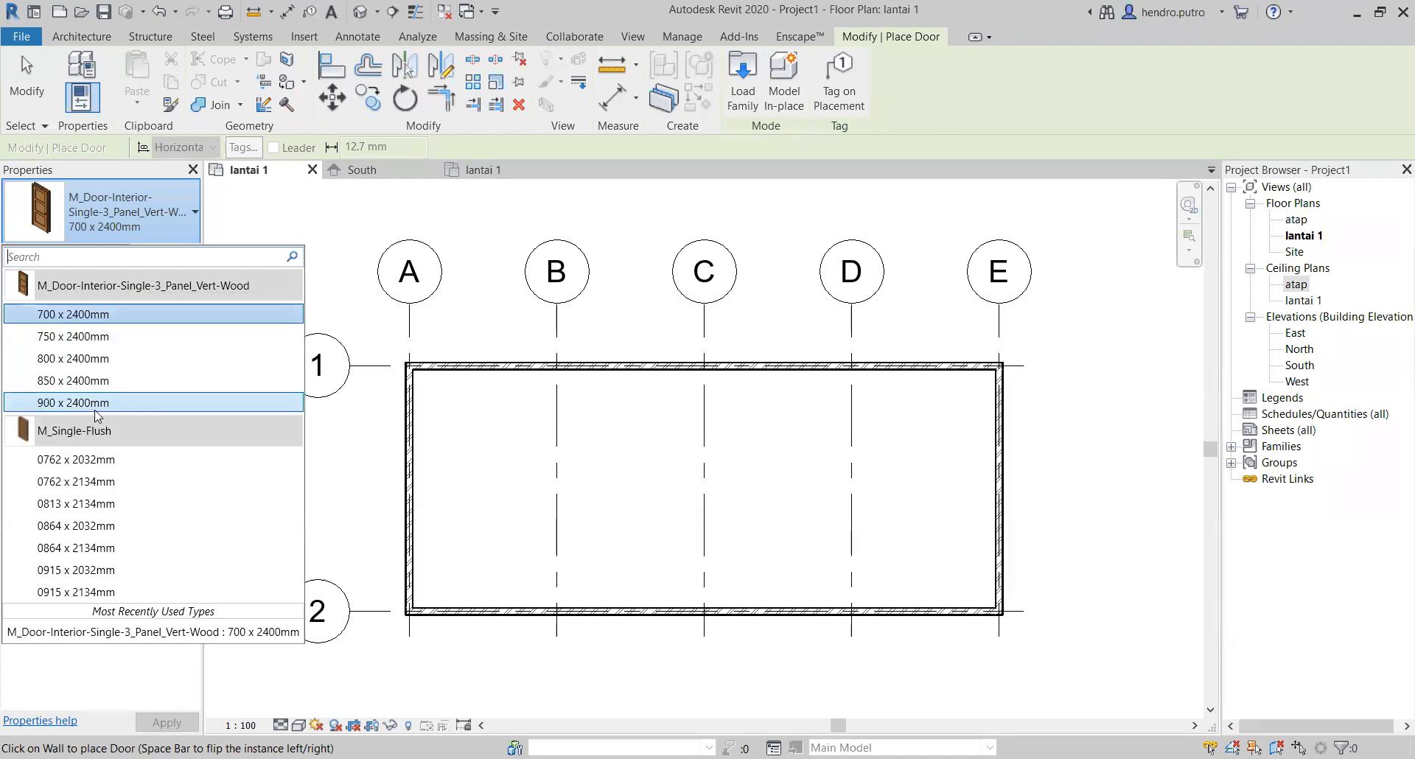
{"action": "mouse_move", "coordinate": [94, 410]}
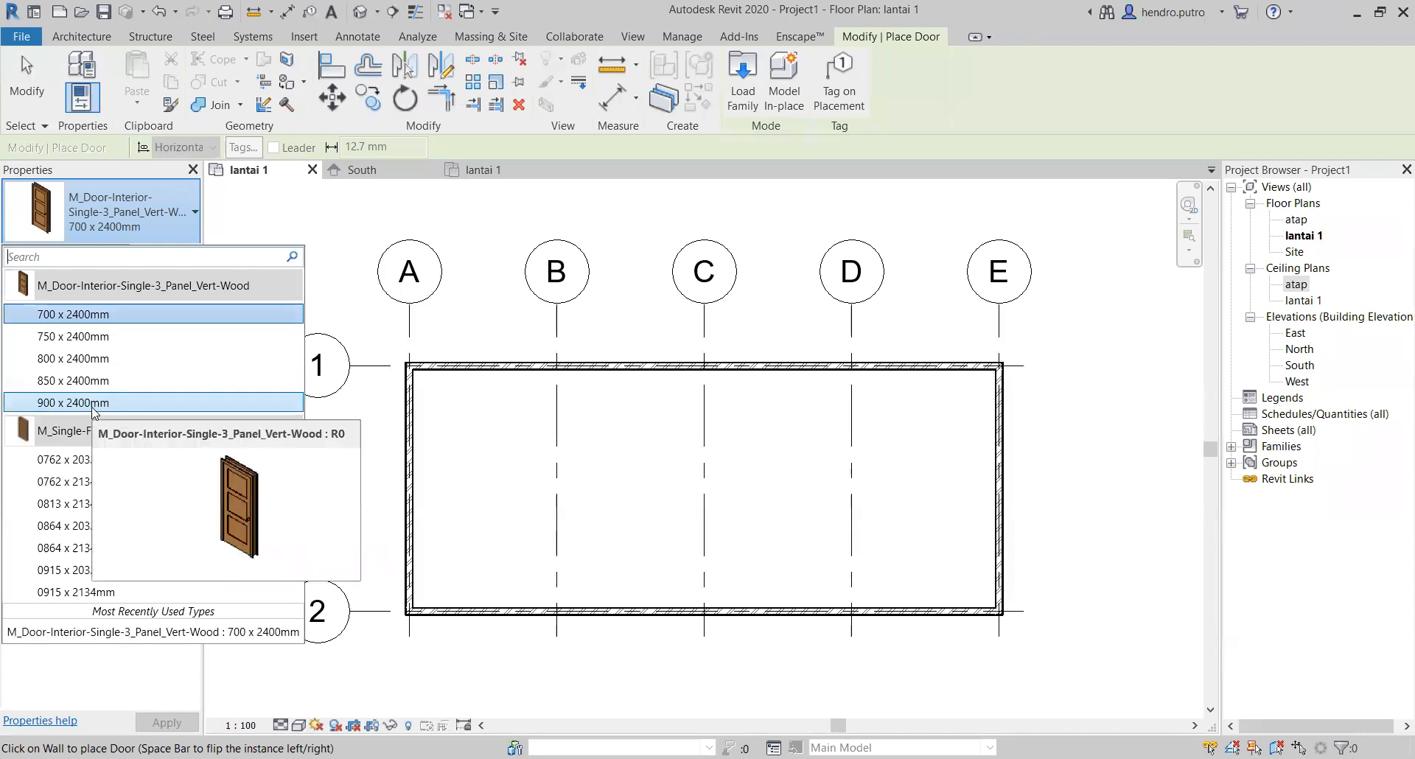
{"action": "left_click", "coordinate": [93, 405]}
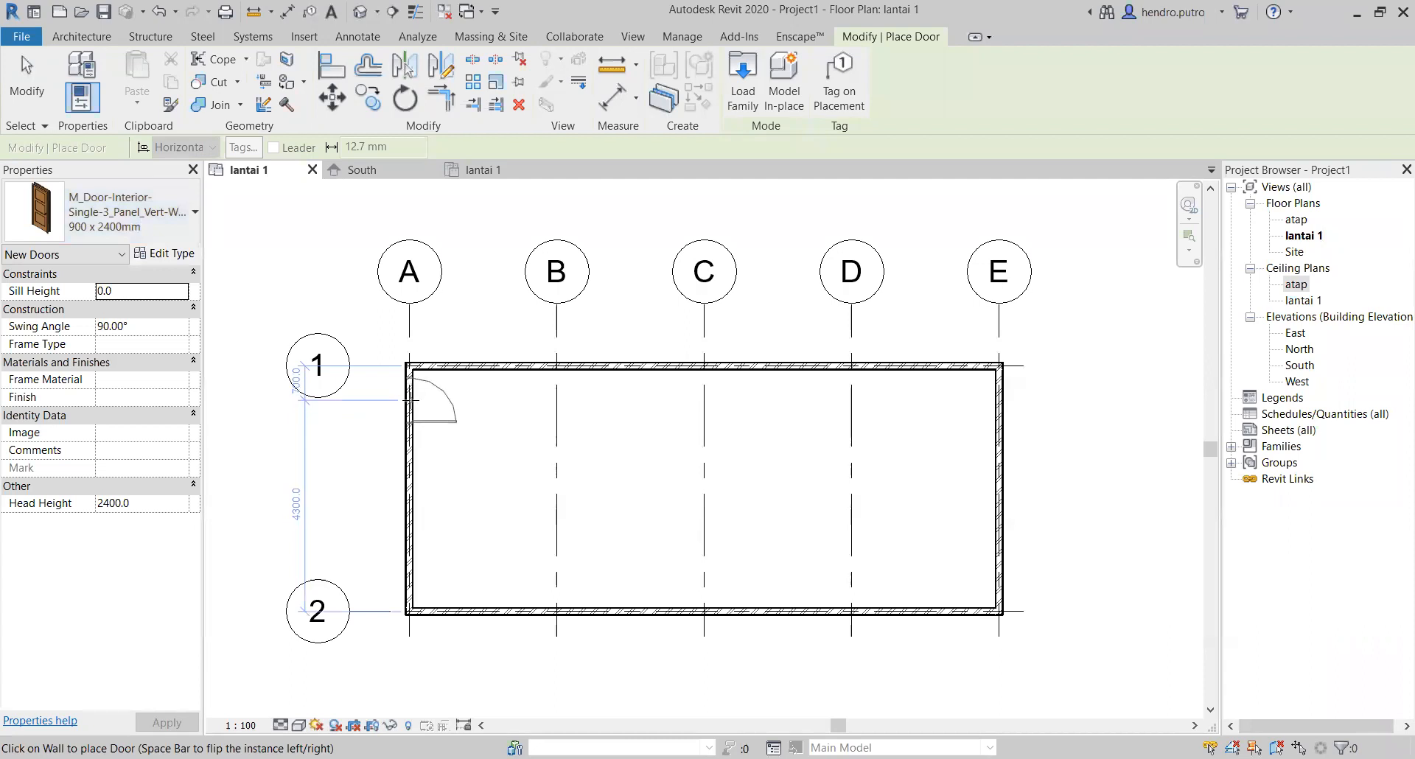
{"action": "scroll", "coordinate": [411, 390], "scroll_direction": "up", "scroll_amount": 5}
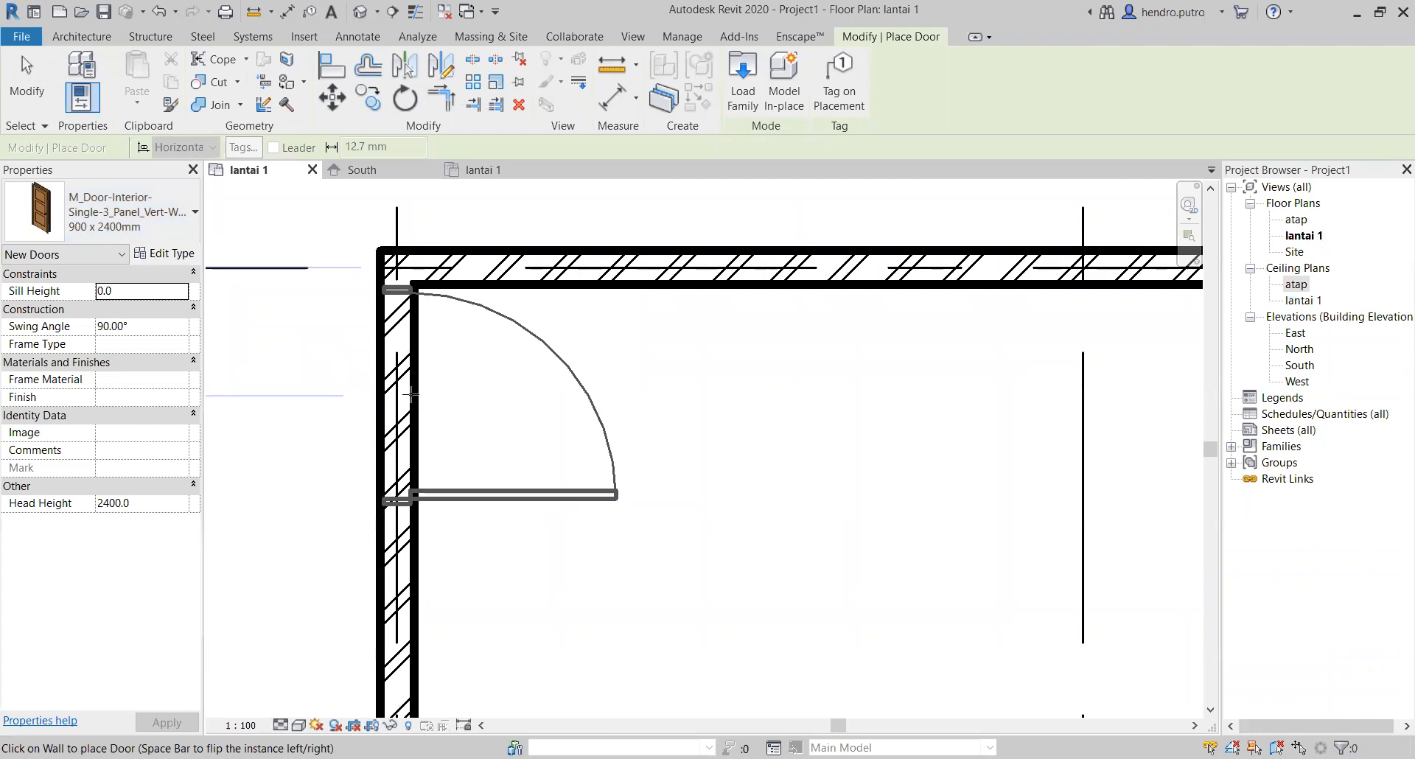
{"action": "left_click", "coordinate": [410, 395]}
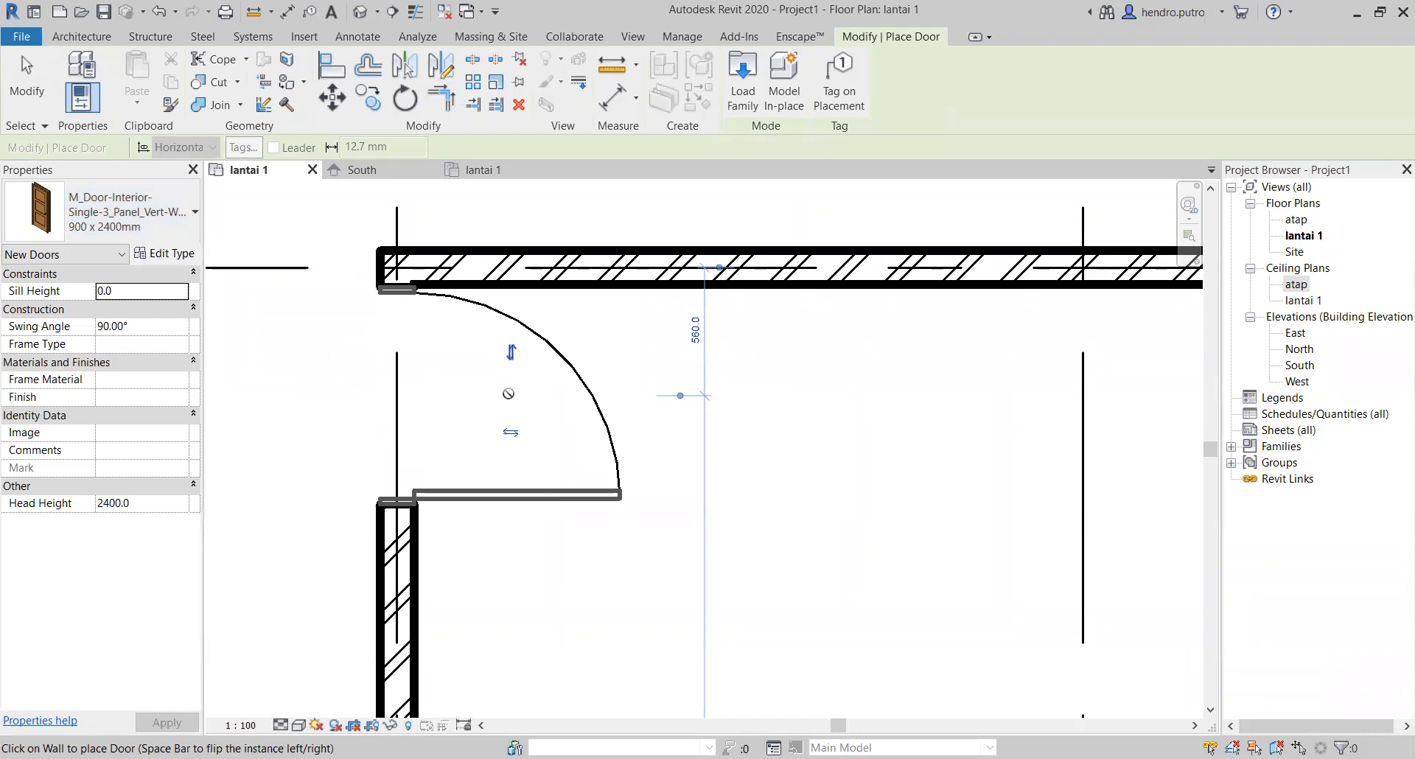
{"action": "key", "text": "space"}
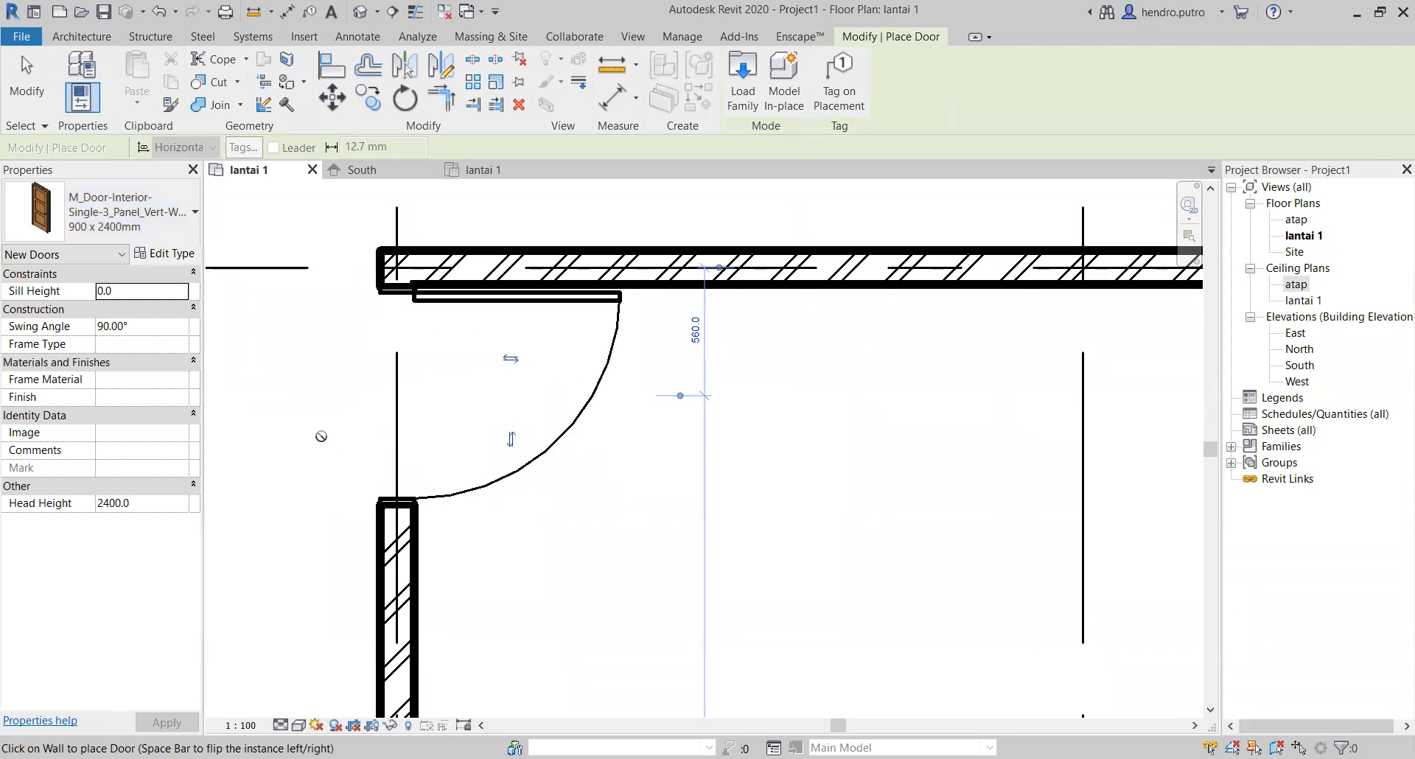
Step: Move the door along the grid A wall slightly away from the grid 1 corner and clear the selection
{"action": "scroll", "coordinate": [400, 280], "scroll_direction": "up", "scroll_amount": 2}
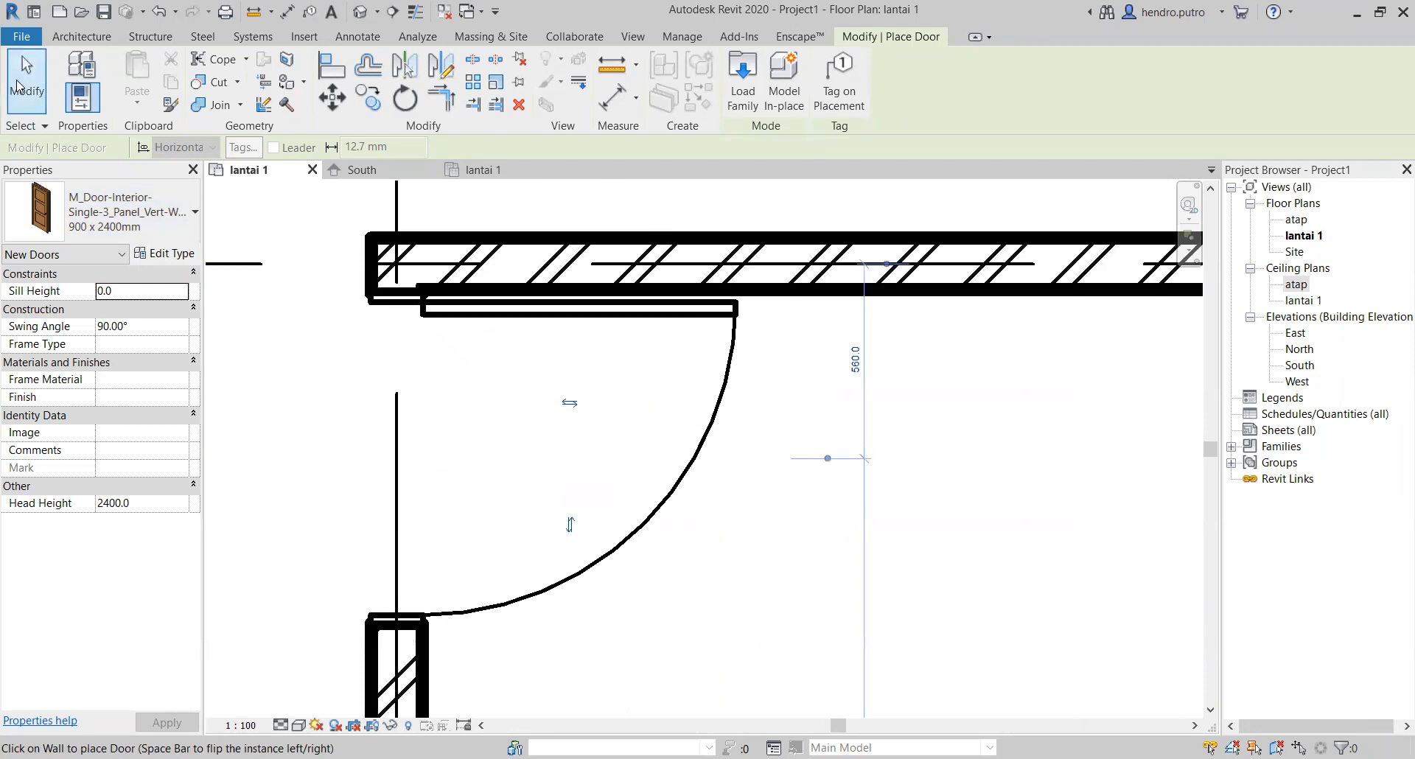
{"action": "key", "text": "Escape"}
{"action": "left_click", "coordinate": [474, 313]}
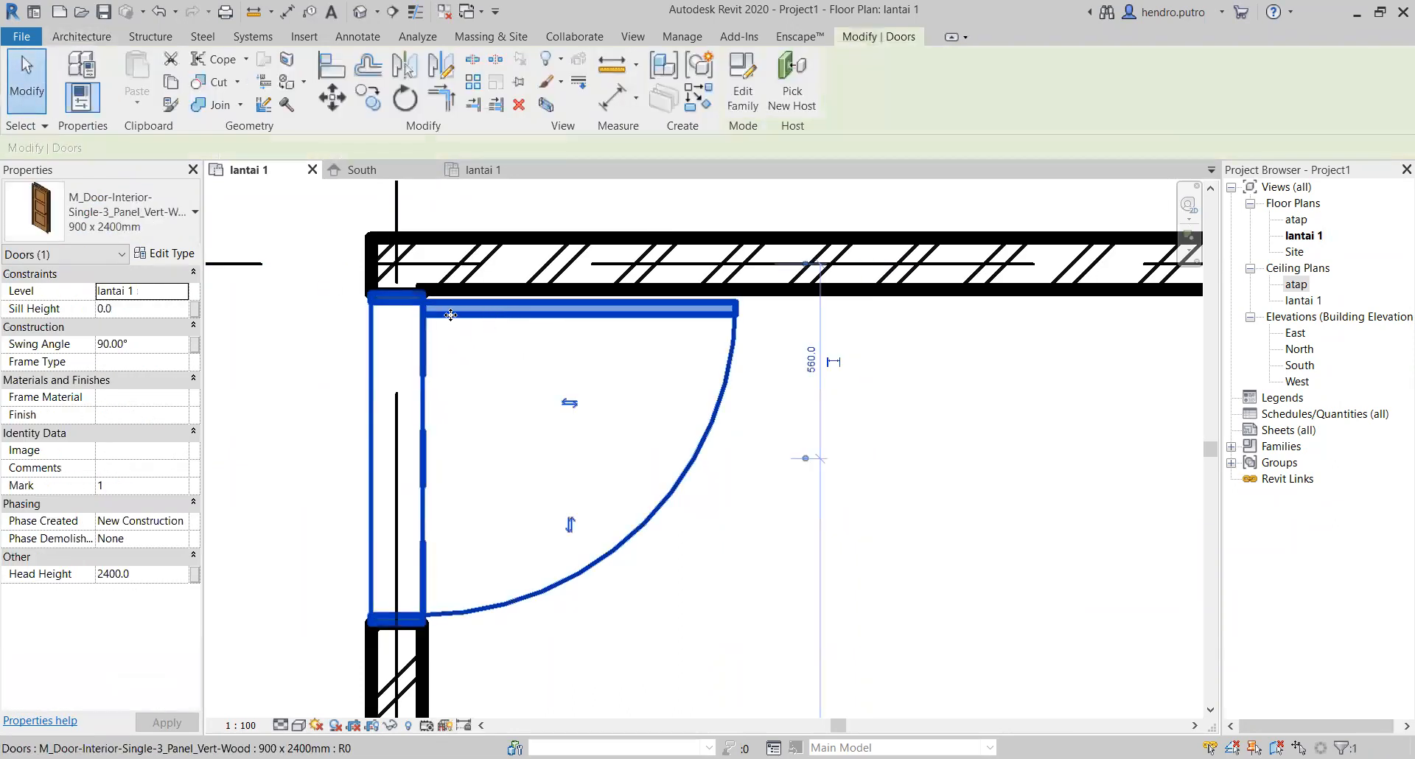
{"action": "left_click_drag", "start_coordinate": [453, 338], "coordinate": [454, 386]}
{"action": "left_click", "coordinate": [403, 440]}
Step: Draw a dinding 150mm partition wall 5000 mm long along grid C, from the grid 1 wall to the grid 2 wall
{"action": "scroll", "coordinate": [511, 499], "scroll_direction": "down", "scroll_amount": 4}
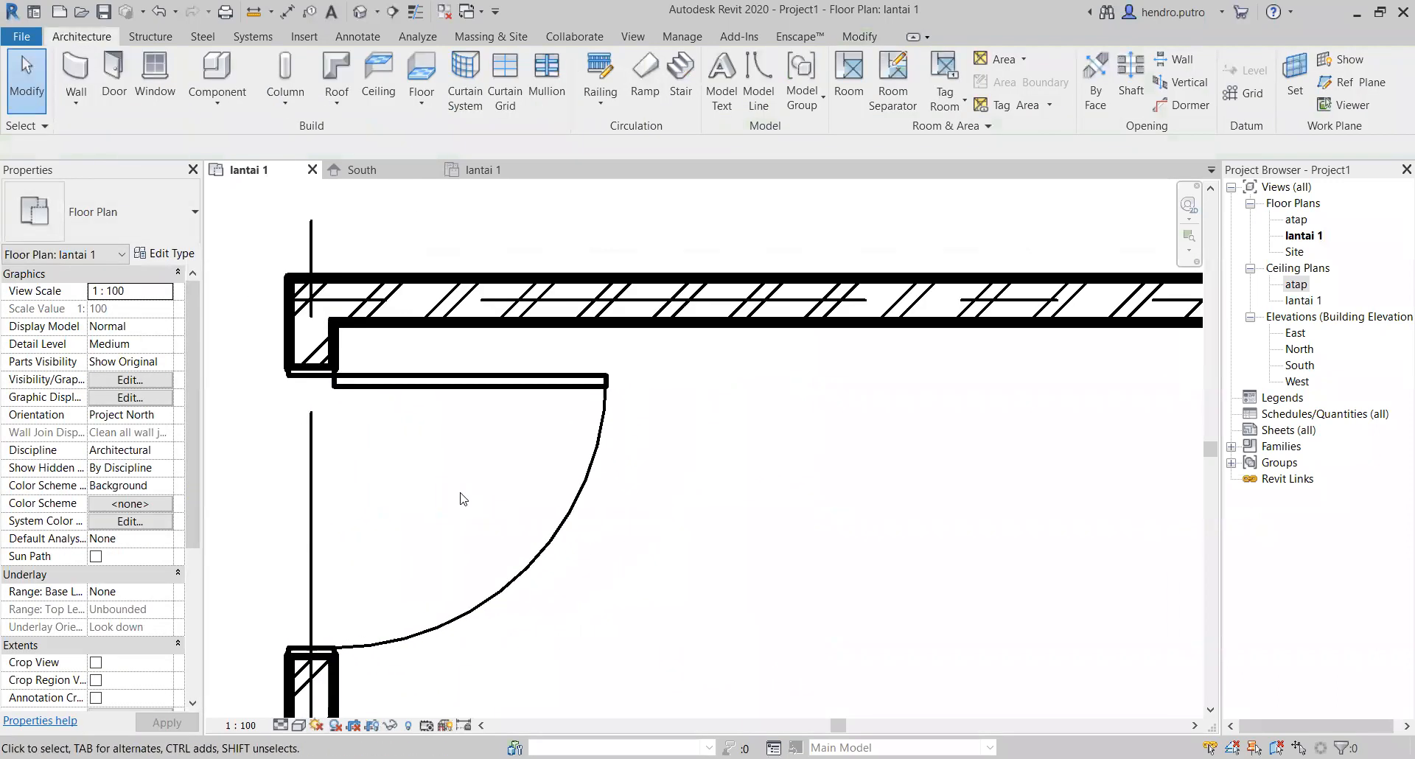
{"action": "scroll", "coordinate": [516, 488], "scroll_direction": "down", "scroll_amount": 1}
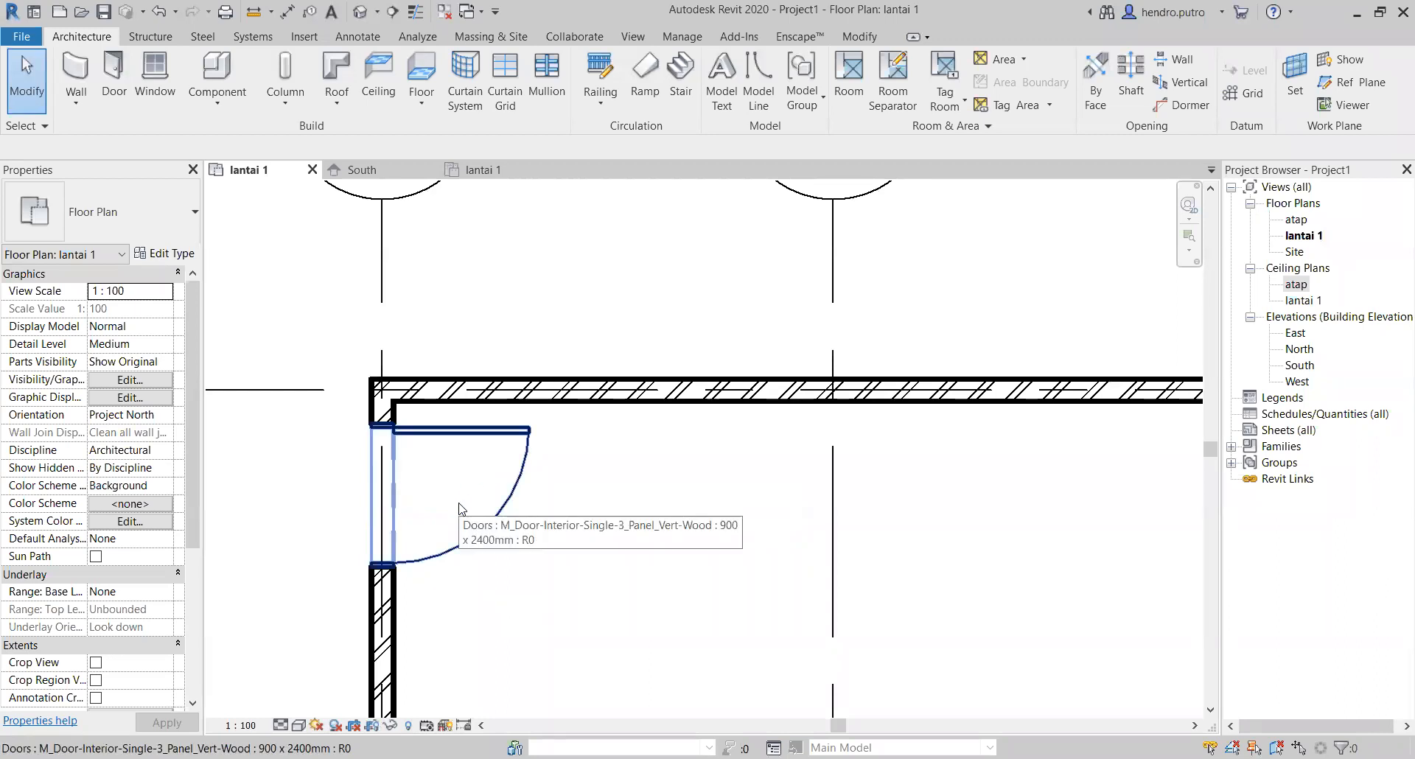
{"action": "scroll", "coordinate": [459, 509], "scroll_direction": "down", "scroll_amount": 1}
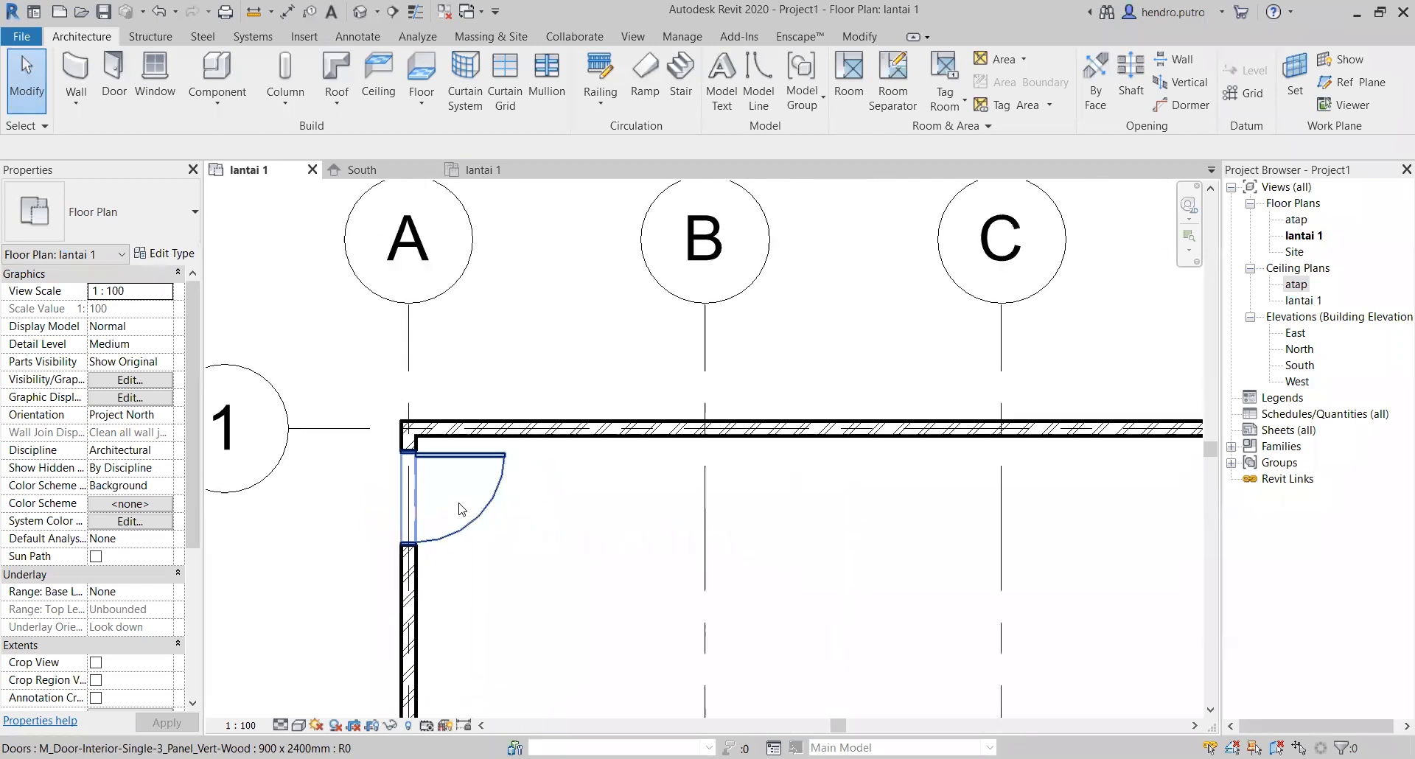
{"action": "scroll", "coordinate": [695, 572], "scroll_direction": "down", "scroll_amount": 1}
{"action": "middle_click_drag", "start_coordinate": [695, 571], "coordinate": [552, 451]}
{"action": "scroll", "coordinate": [619, 469], "scroll_direction": "down", "scroll_amount": 1}
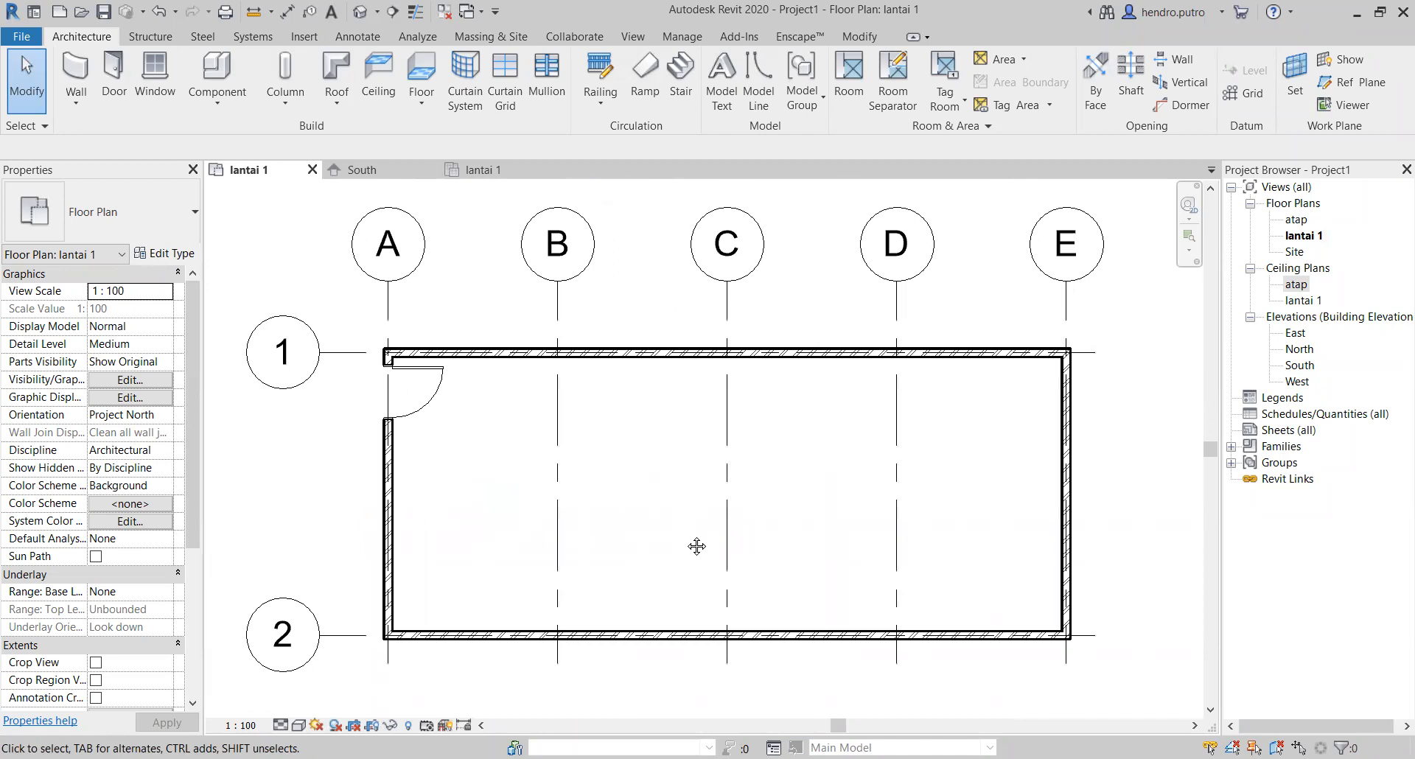
{"action": "middle_click_drag", "start_coordinate": [697, 546], "coordinate": [660, 442]}
{"action": "middle_click_drag", "start_coordinate": [654, 366], "coordinate": [650, 388]}
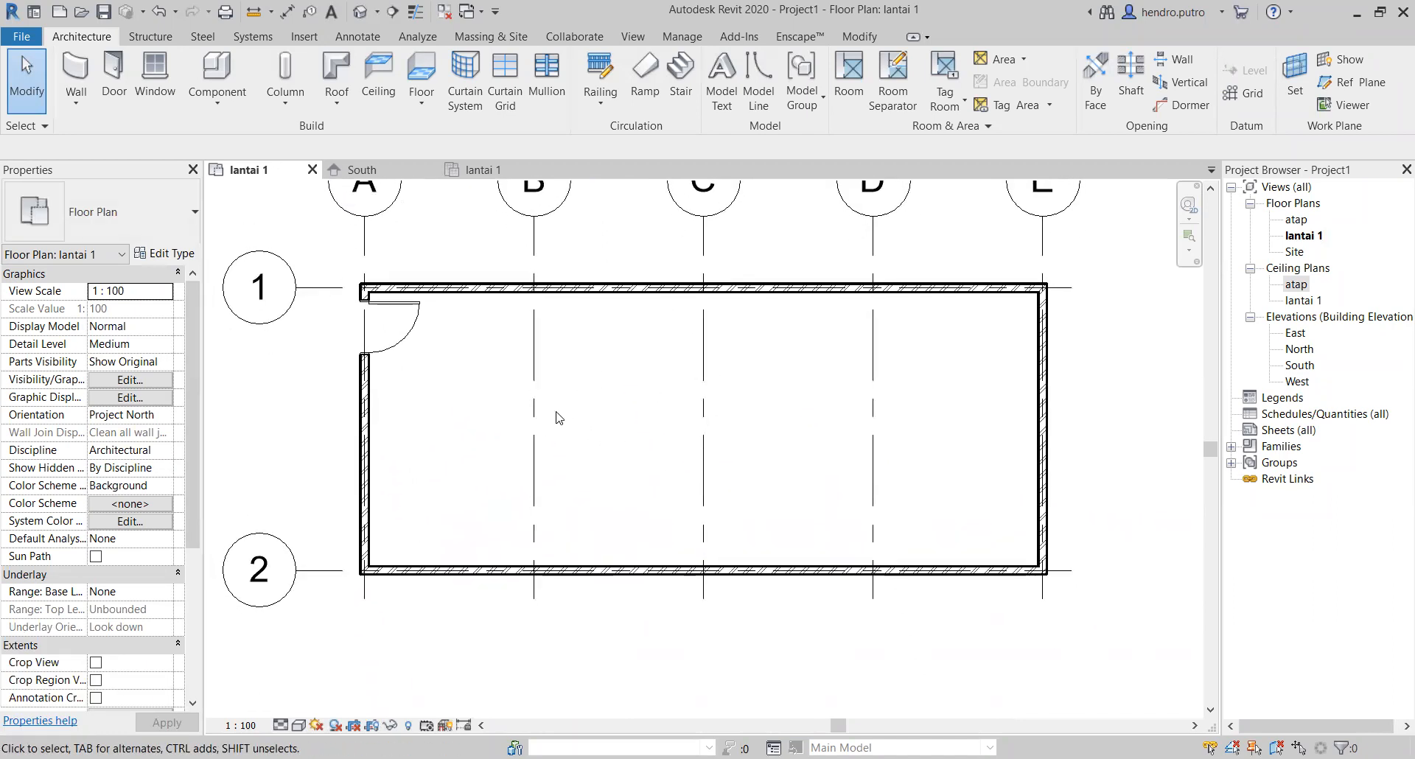
{"action": "left_click", "coordinate": [76, 68]}
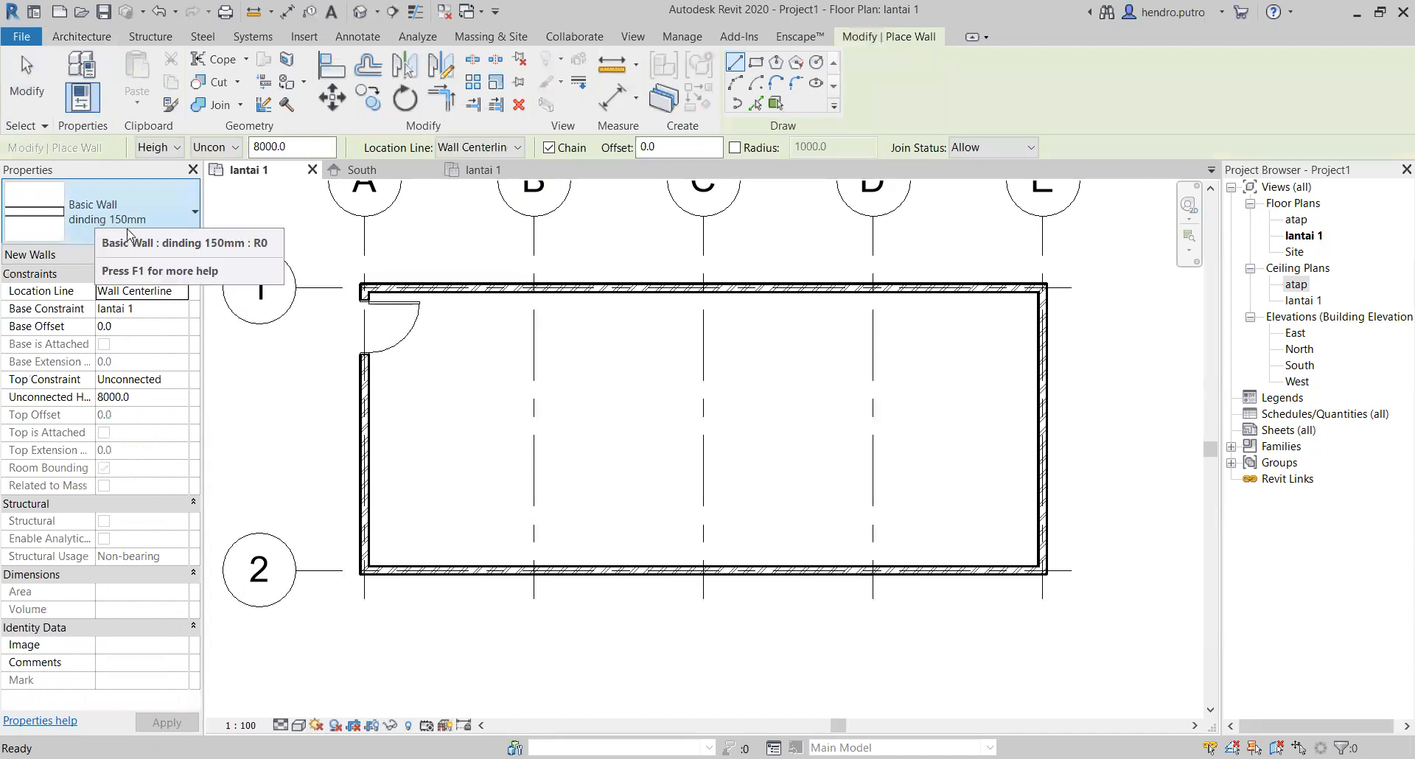
{"action": "scroll", "coordinate": [535, 297], "scroll_direction": "up", "scroll_amount": 5}
{"action": "scroll", "coordinate": [536, 297], "scroll_direction": "up", "scroll_amount": 1}
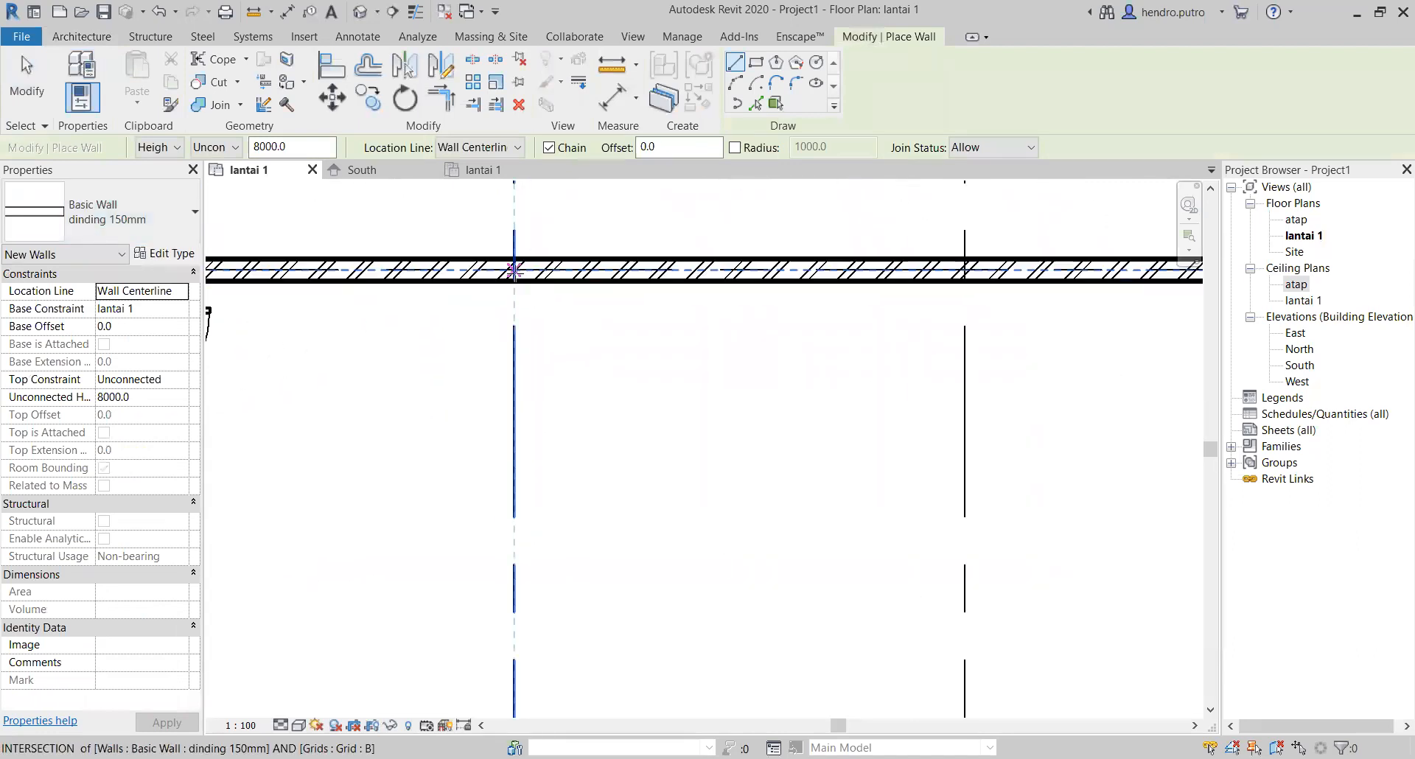
{"action": "left_click", "coordinate": [963, 271]}
{"action": "scroll", "coordinate": [961, 453], "scroll_direction": "down", "scroll_amount": 2}
{"action": "scroll", "coordinate": [961, 454], "scroll_direction": "down", "scroll_amount": 3}
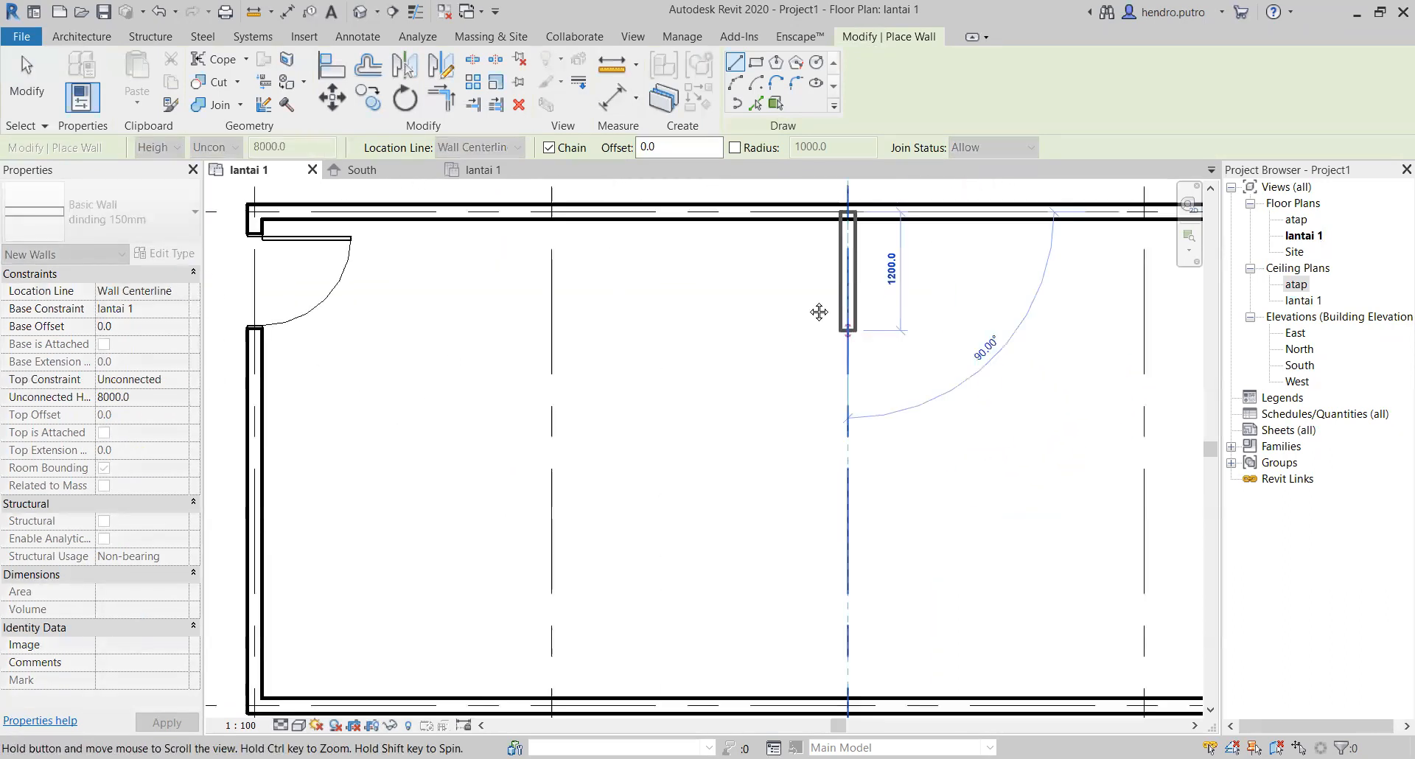
{"action": "scroll", "coordinate": [815, 563], "scroll_direction": "up", "scroll_amount": 4}
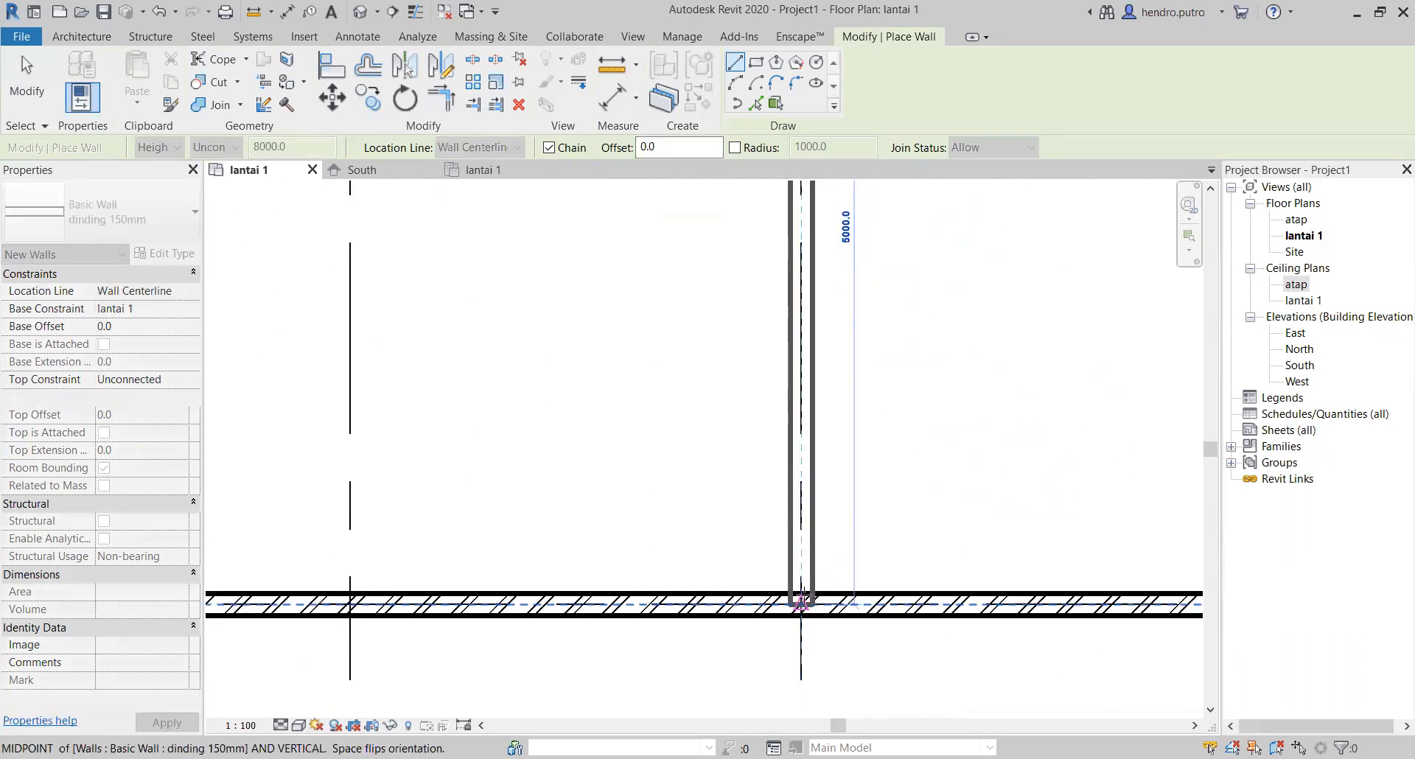
{"action": "left_click", "coordinate": [800, 593]}
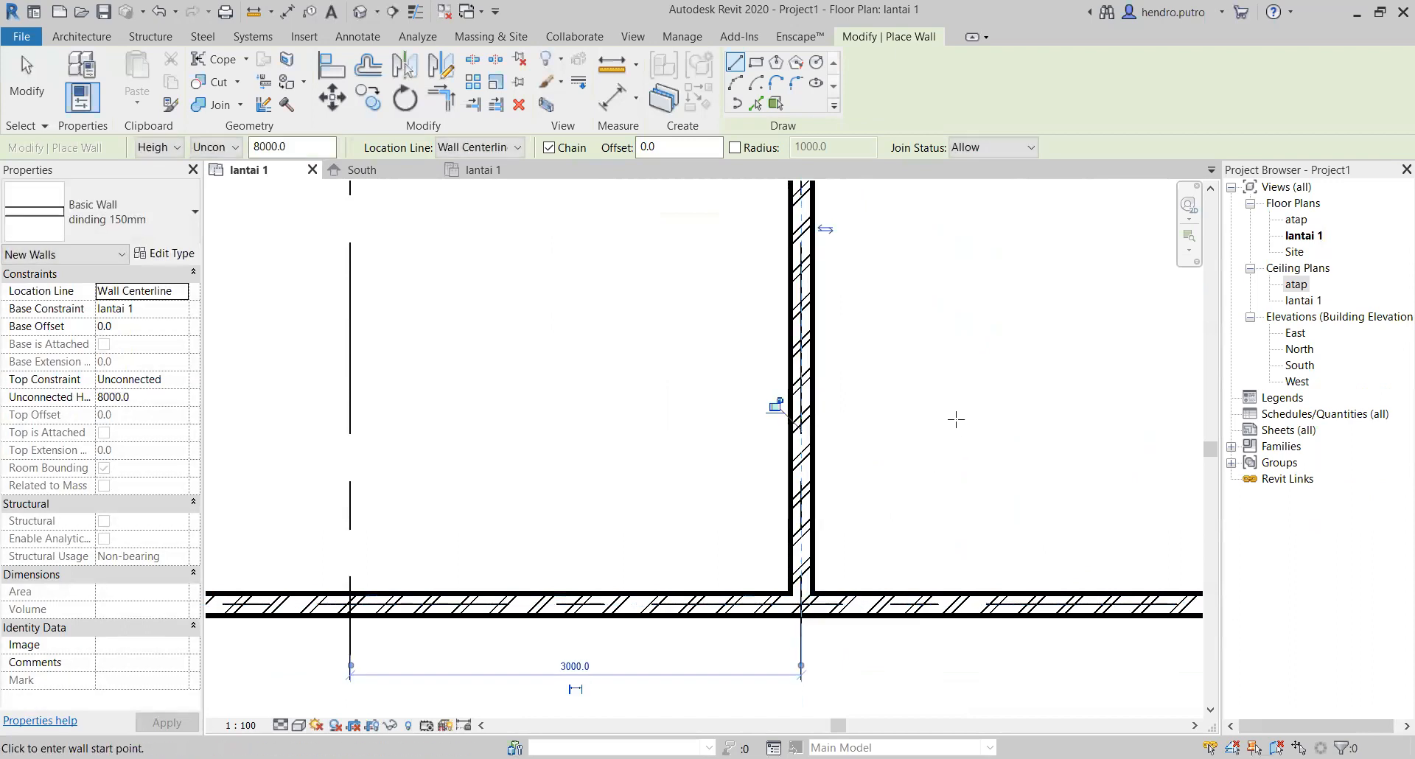
Step: Examine the junction of the grid C partition wall with the outer wall on grid 1
{"action": "scroll", "coordinate": [889, 458], "scroll_direction": "down", "scroll_amount": 1}
{"action": "scroll", "coordinate": [889, 457], "scroll_direction": "down", "scroll_amount": 1}
{"action": "middle_click_drag", "start_coordinate": [889, 457], "coordinate": [668, 594]}
{"action": "scroll", "coordinate": [664, 373], "scroll_direction": "up", "scroll_amount": 1}
{"action": "scroll", "coordinate": [669, 382], "scroll_direction": "down", "scroll_amount": 1}
{"action": "middle_click_drag", "start_coordinate": [669, 382], "coordinate": [598, 463]}
{"action": "middle_click_drag", "start_coordinate": [644, 591], "coordinate": [785, 512]}
{"action": "scroll", "coordinate": [723, 342], "scroll_direction": "up", "scroll_amount": 1}
{"action": "scroll", "coordinate": [726, 343], "scroll_direction": "up", "scroll_amount": 4}
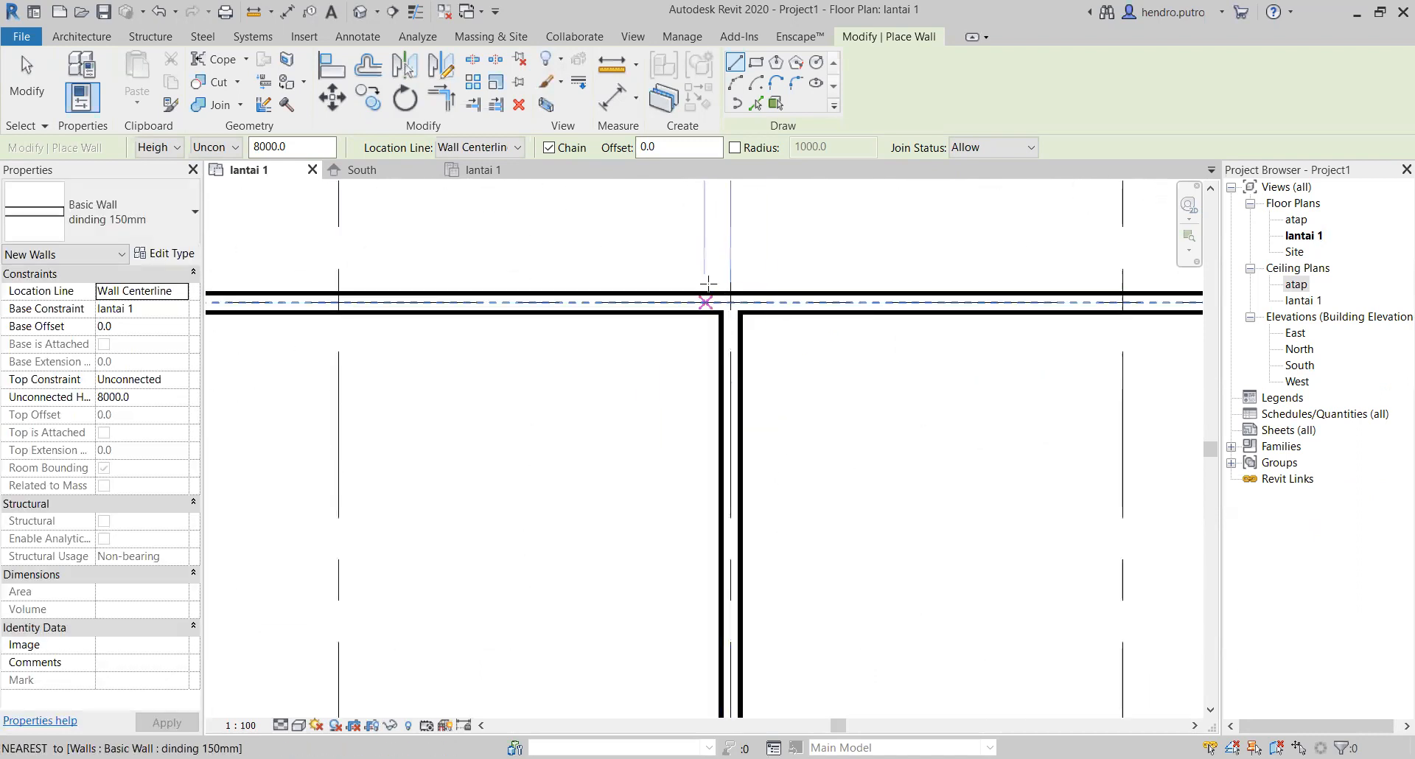
{"action": "scroll", "coordinate": [816, 433], "scroll_direction": "down", "scroll_amount": 3}
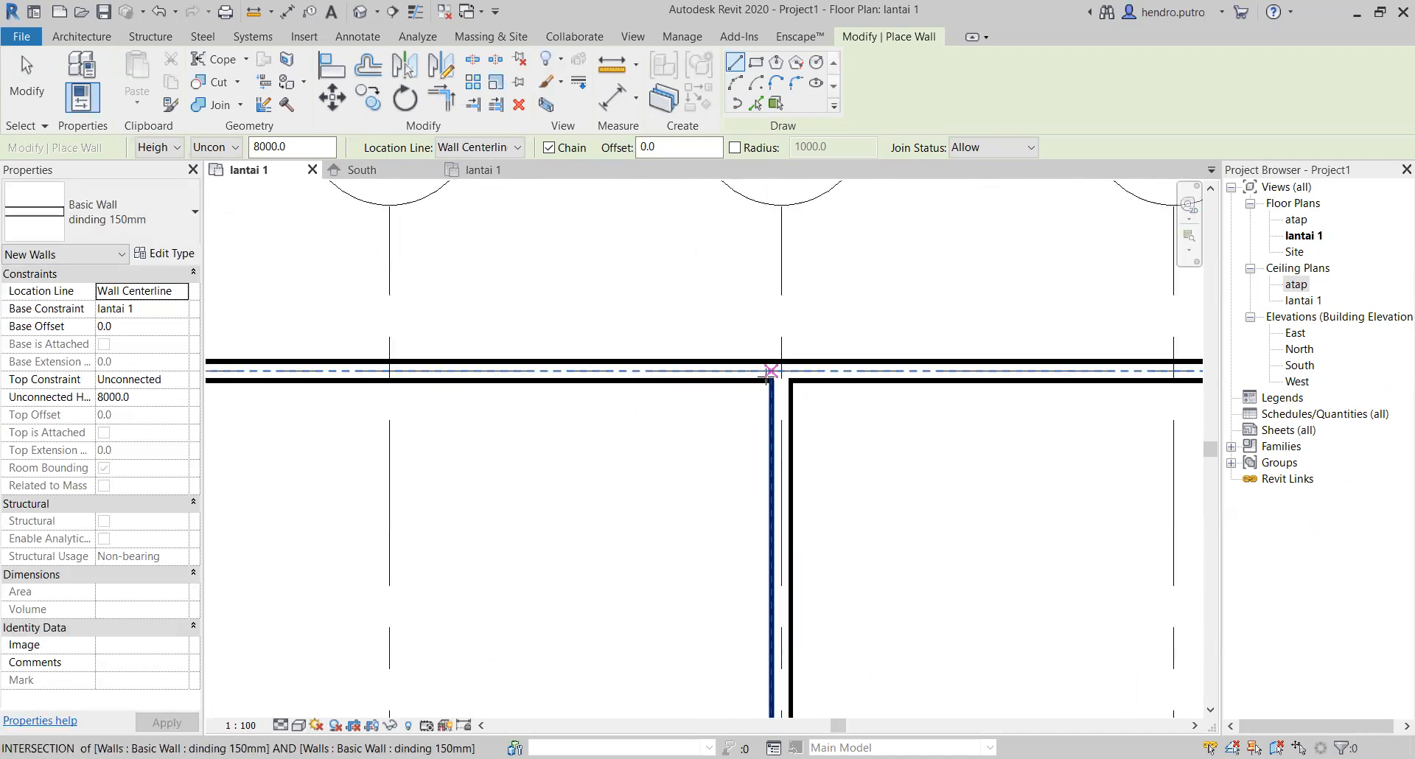
{"action": "scroll", "coordinate": [764, 373], "scroll_direction": "up", "scroll_amount": 2}
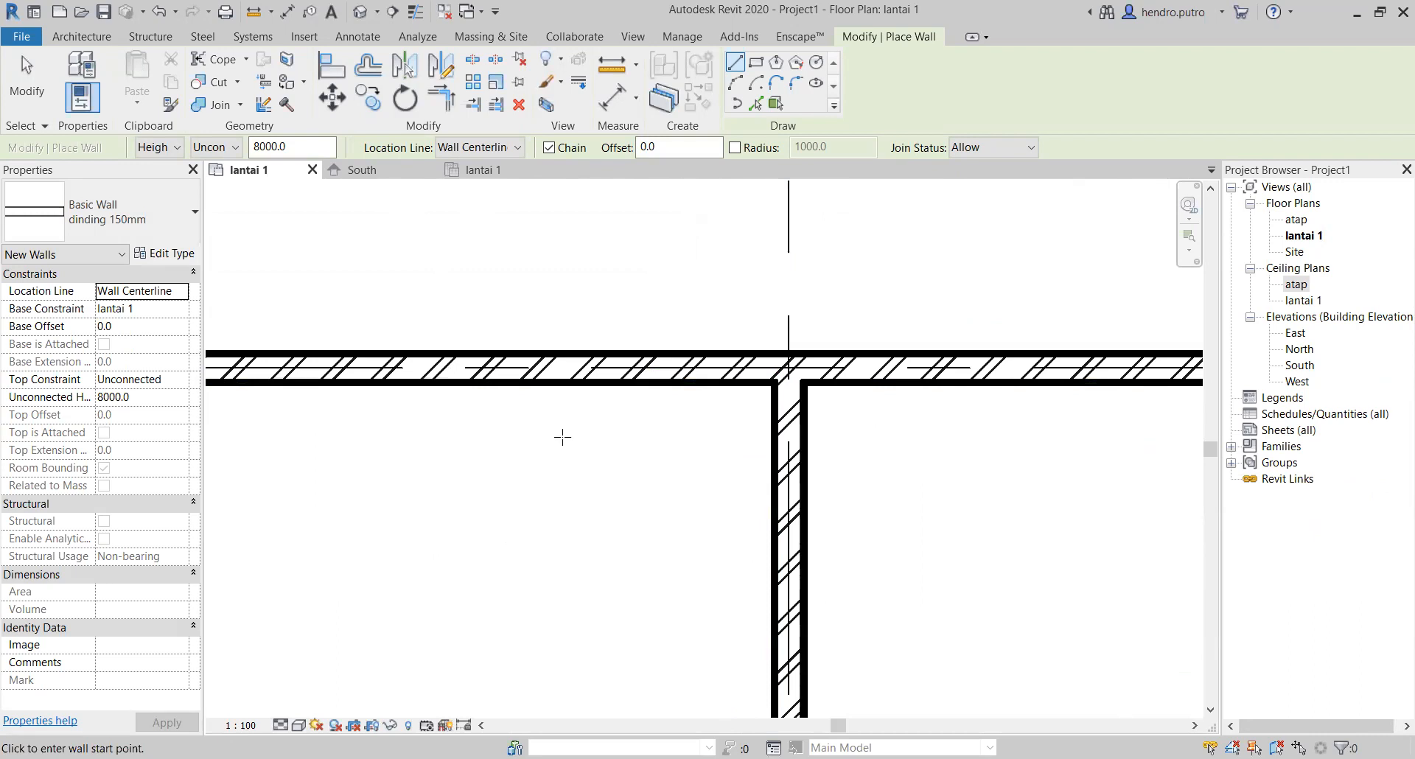
{"action": "scroll", "coordinate": [531, 438], "scroll_direction": "down", "scroll_amount": 3}
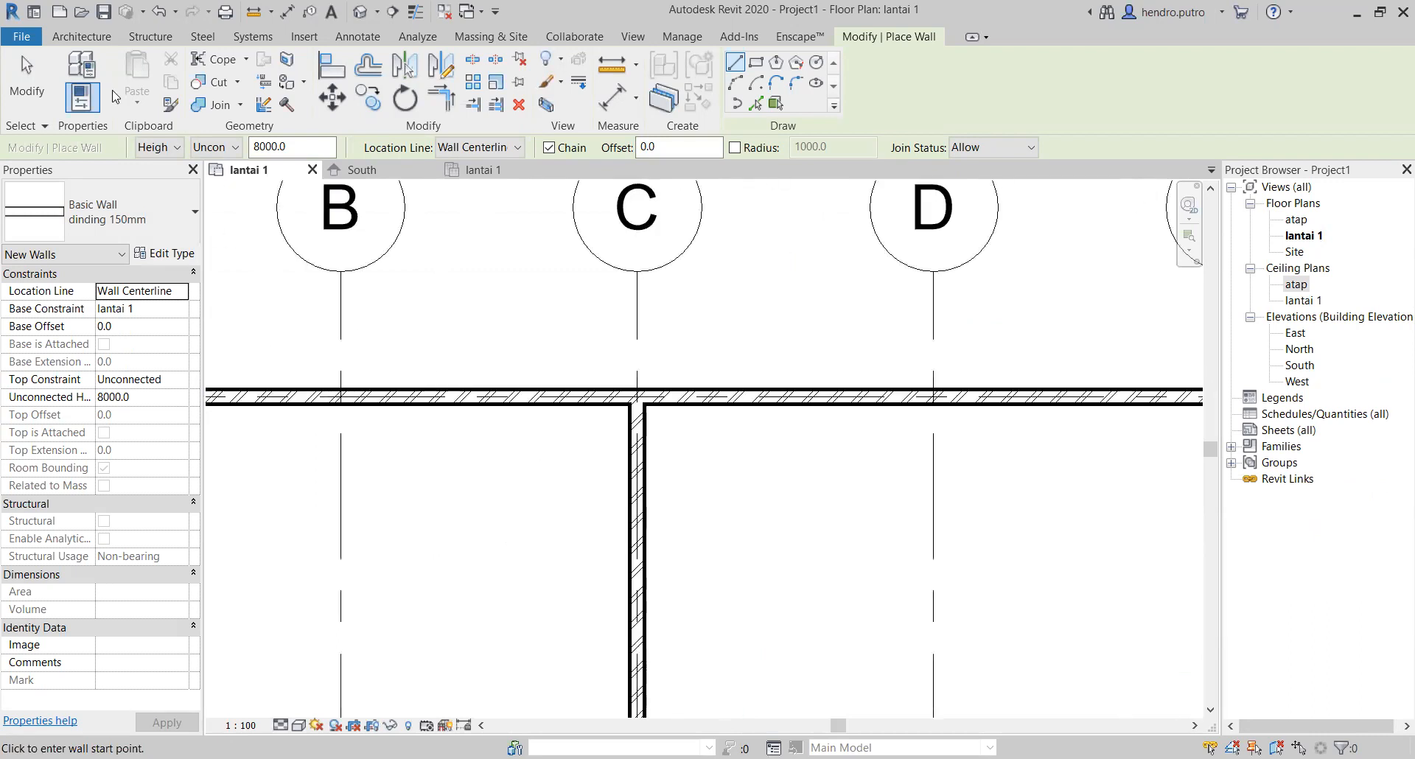
Step: End wall placement without drawing another wall
{"action": "left_click", "coordinate": [84, 38]}
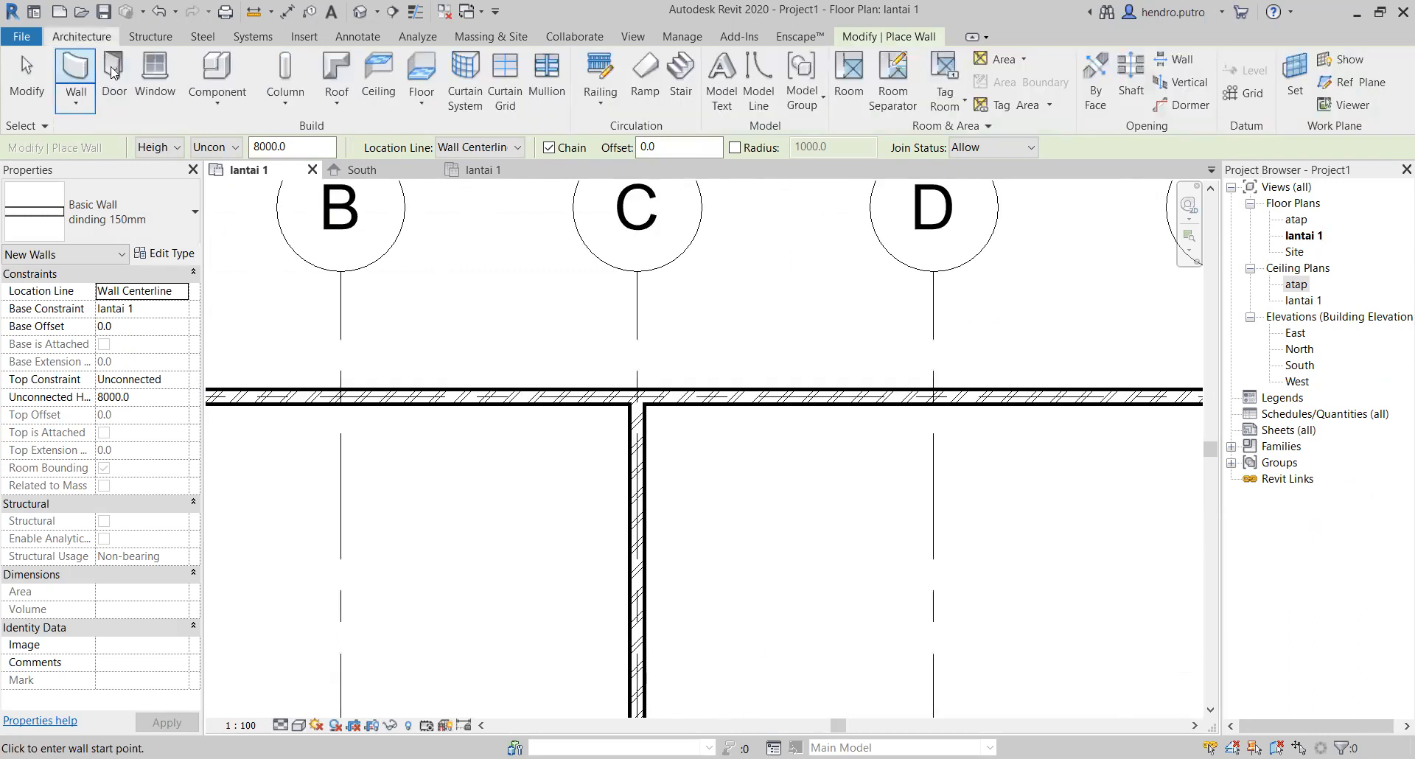
{"action": "scroll", "coordinate": [681, 329], "scroll_direction": "down", "scroll_amount": 3}
{"action": "left_click", "coordinate": [29, 62]}
{"action": "scroll", "coordinate": [816, 415], "scroll_direction": "up", "scroll_amount": 2}
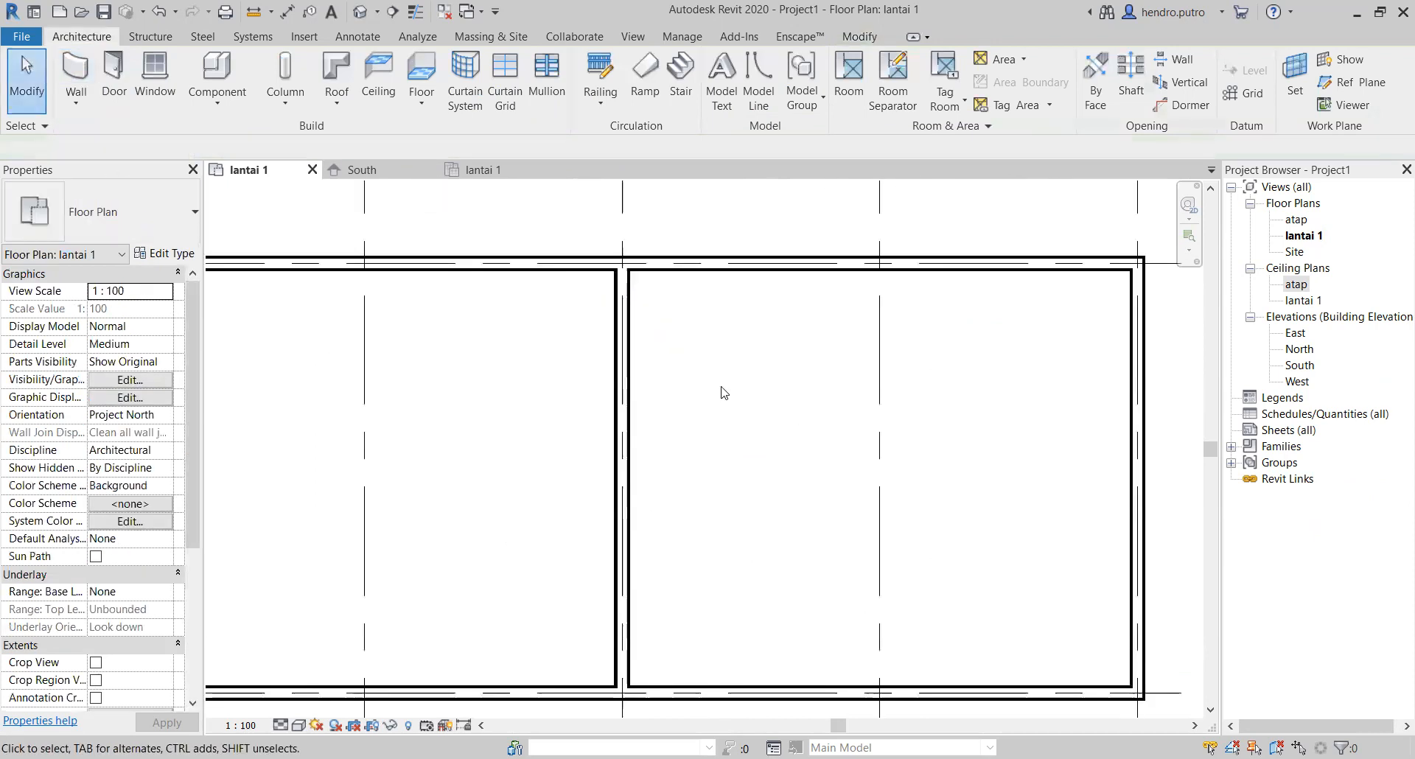
Step: Try moving the grid C partition wall halfway towards grid D, about 4500 mm from grid E, and clear the selection
{"action": "left_click", "coordinate": [621, 361]}
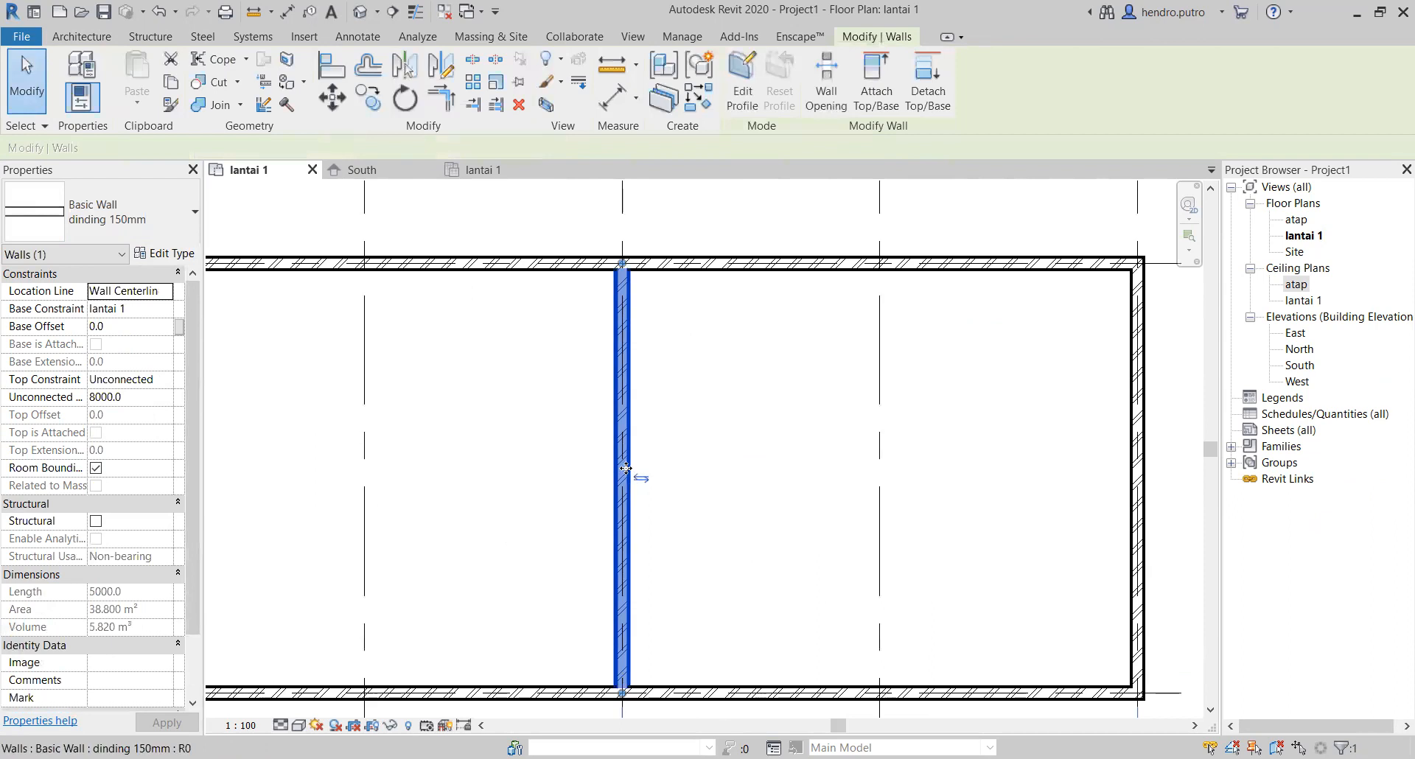
{"action": "double_click", "coordinate": [625, 472]}
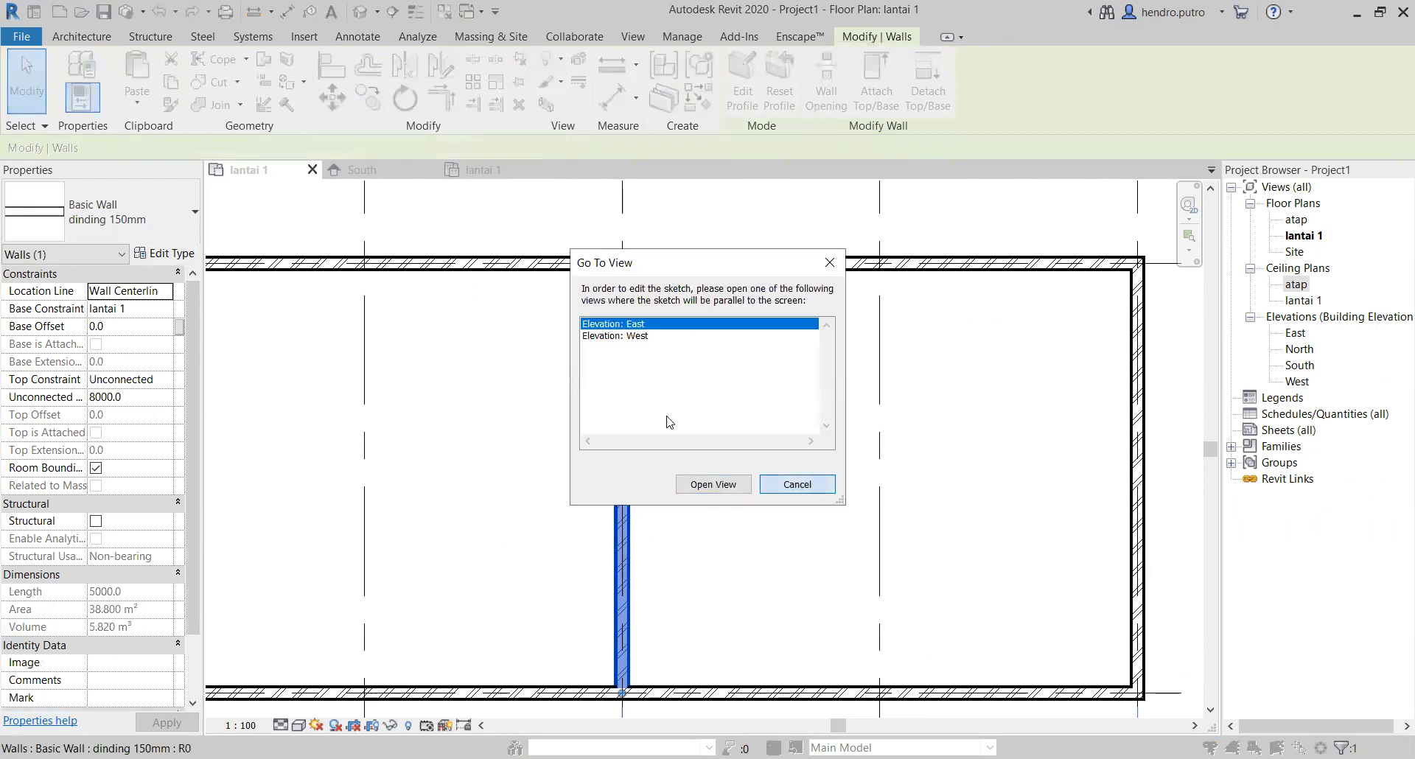
{"action": "left_click", "coordinate": [627, 417]}
{"action": "scroll", "coordinate": [609, 435], "scroll_direction": "down", "scroll_amount": 1}
{"action": "middle_click_drag", "start_coordinate": [599, 446], "coordinate": [543, 462]}
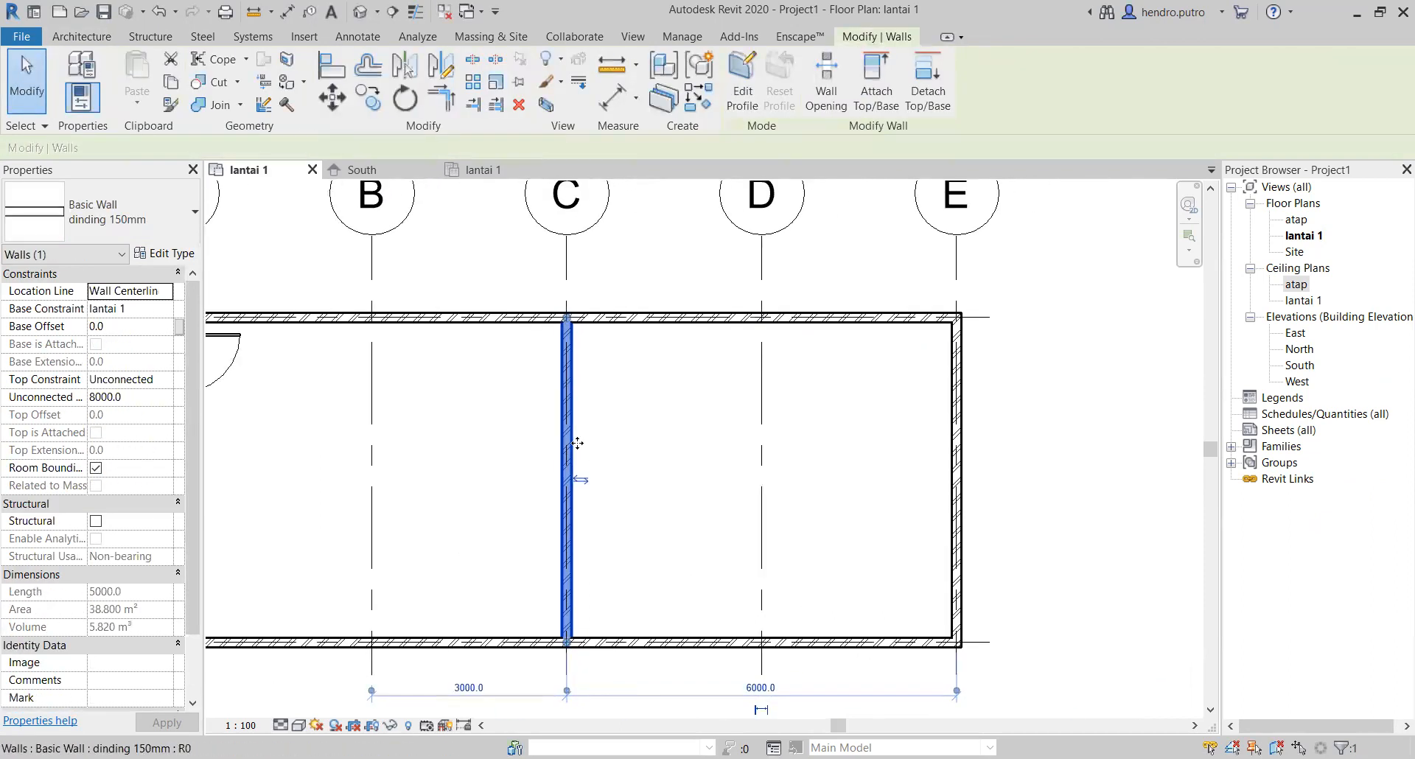
{"action": "left_click_drag", "start_coordinate": [574, 441], "coordinate": [669, 443]}
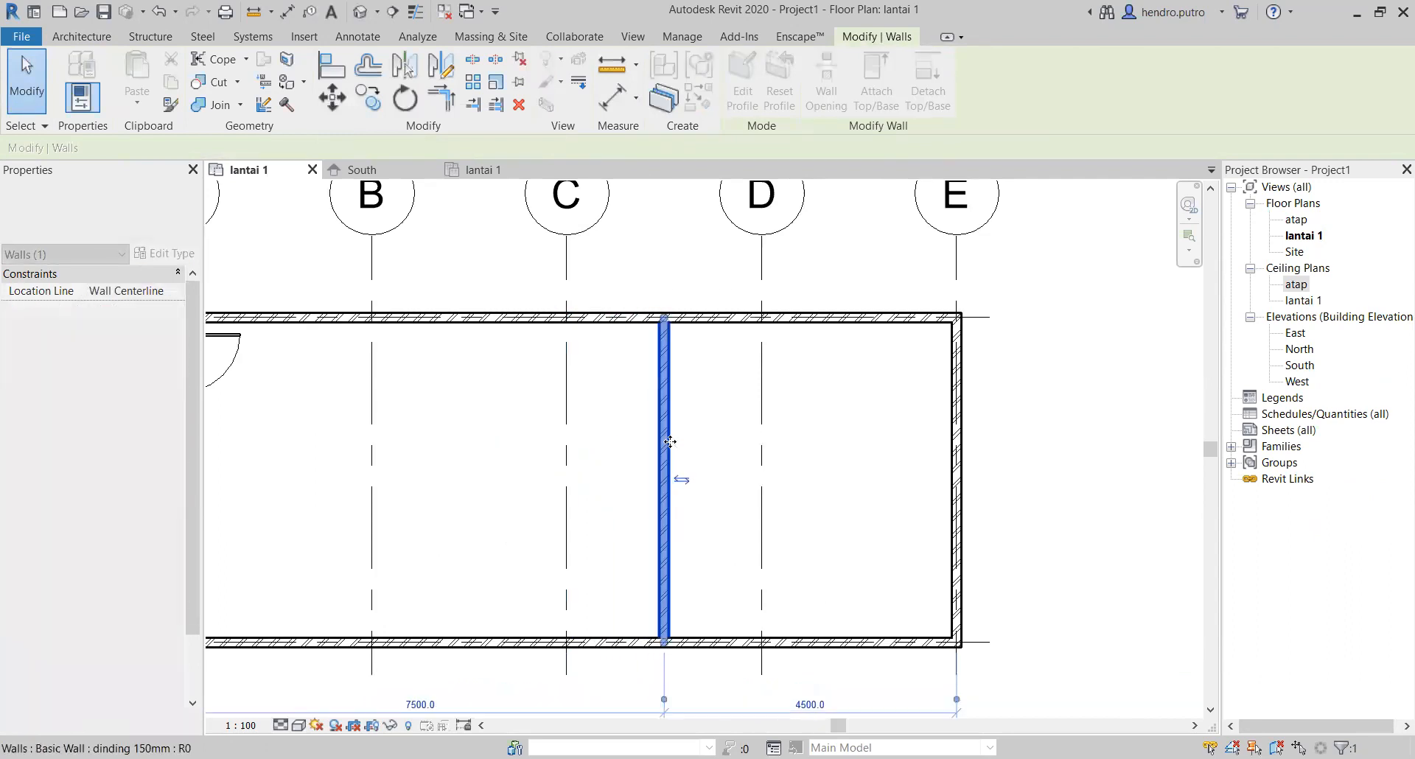
{"action": "scroll", "coordinate": [795, 512], "scroll_direction": "down", "scroll_amount": 3}
{"action": "key", "text": "Escape"}
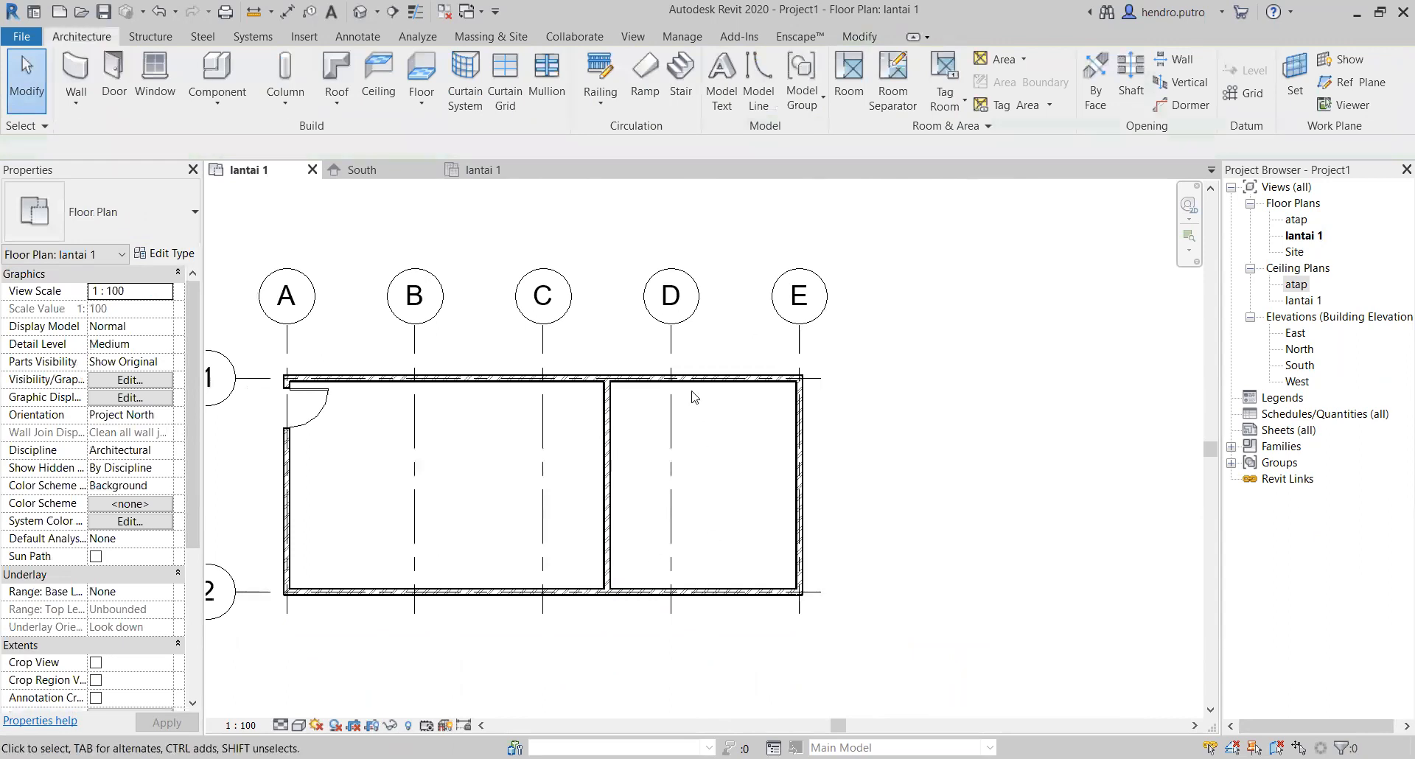
Step: Check the moved partition wall's junction with the grid 1 wall and undo the move
{"action": "scroll", "coordinate": [623, 392], "scroll_direction": "up", "scroll_amount": 5}
{"action": "scroll", "coordinate": [558, 325], "scroll_direction": "down", "scroll_amount": 5}
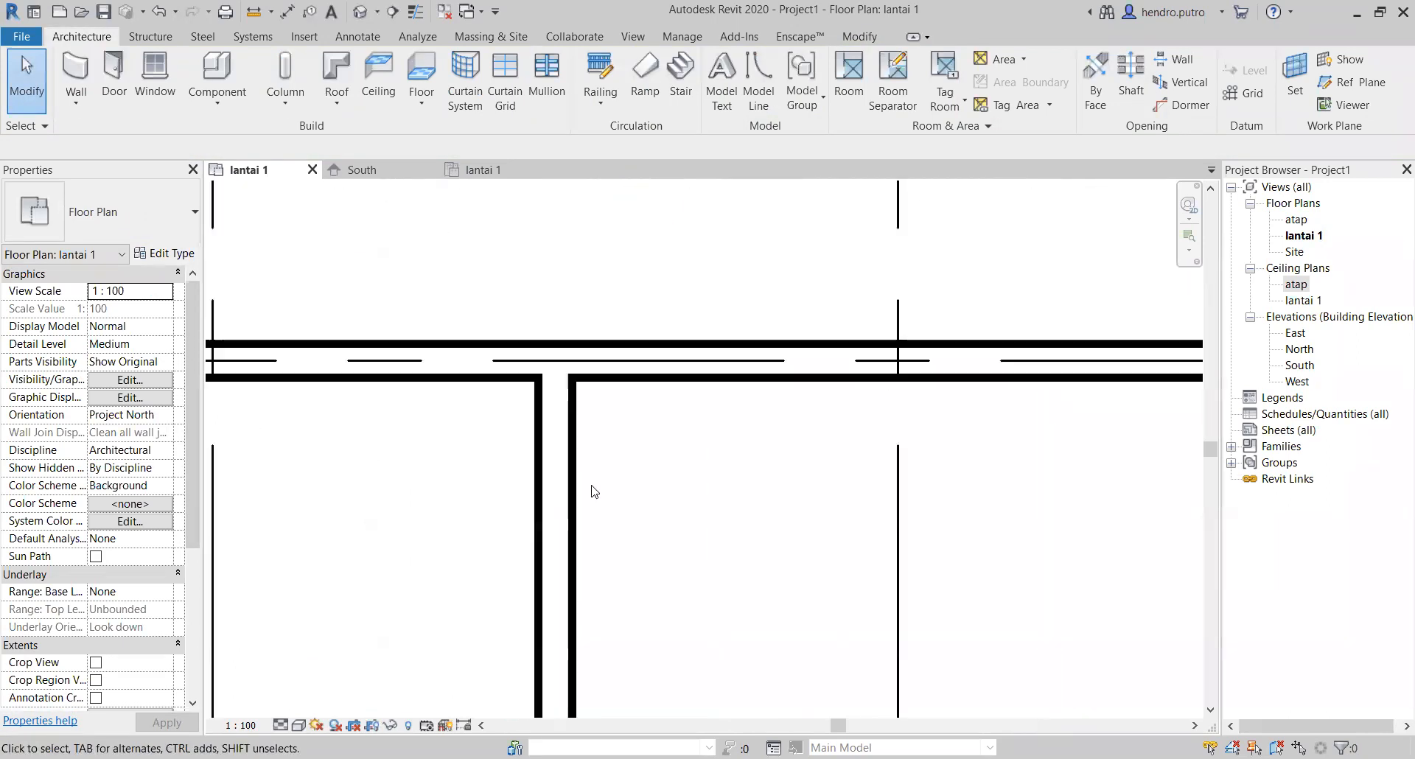
{"action": "middle_click_drag", "start_coordinate": [590, 466], "coordinate": [621, 462]}
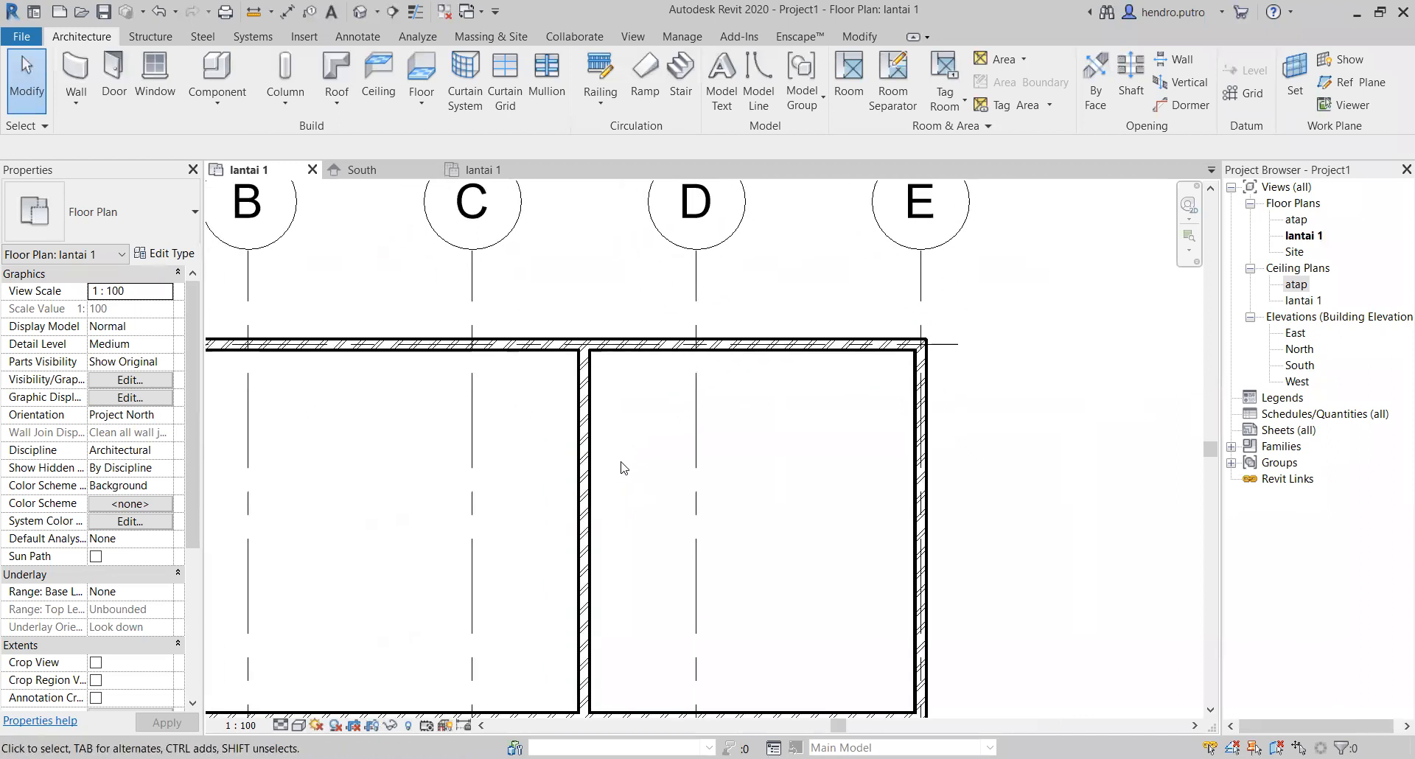
{"action": "scroll", "coordinate": [623, 466], "scroll_direction": "down", "scroll_amount": 1}
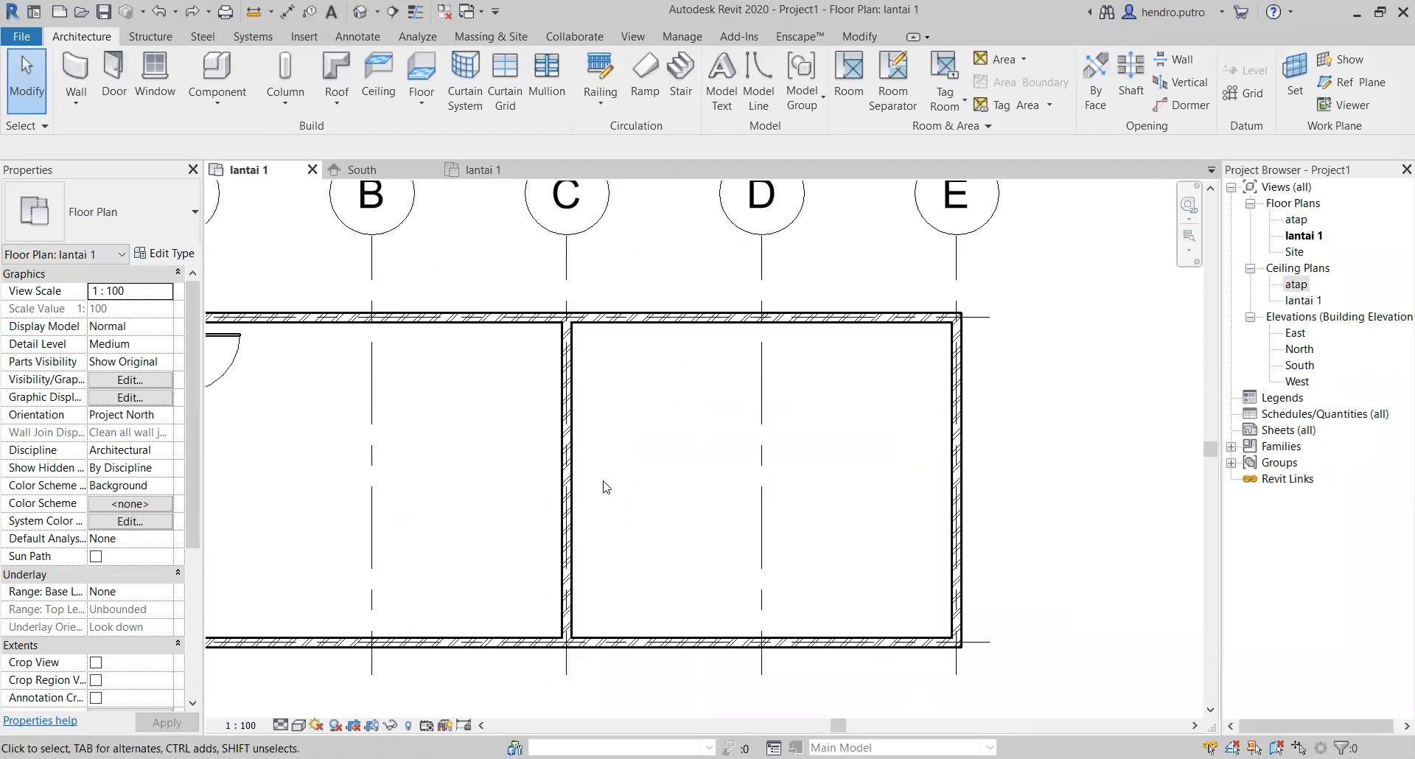
{"action": "scroll", "coordinate": [605, 487], "scroll_direction": "down", "scroll_amount": 1}
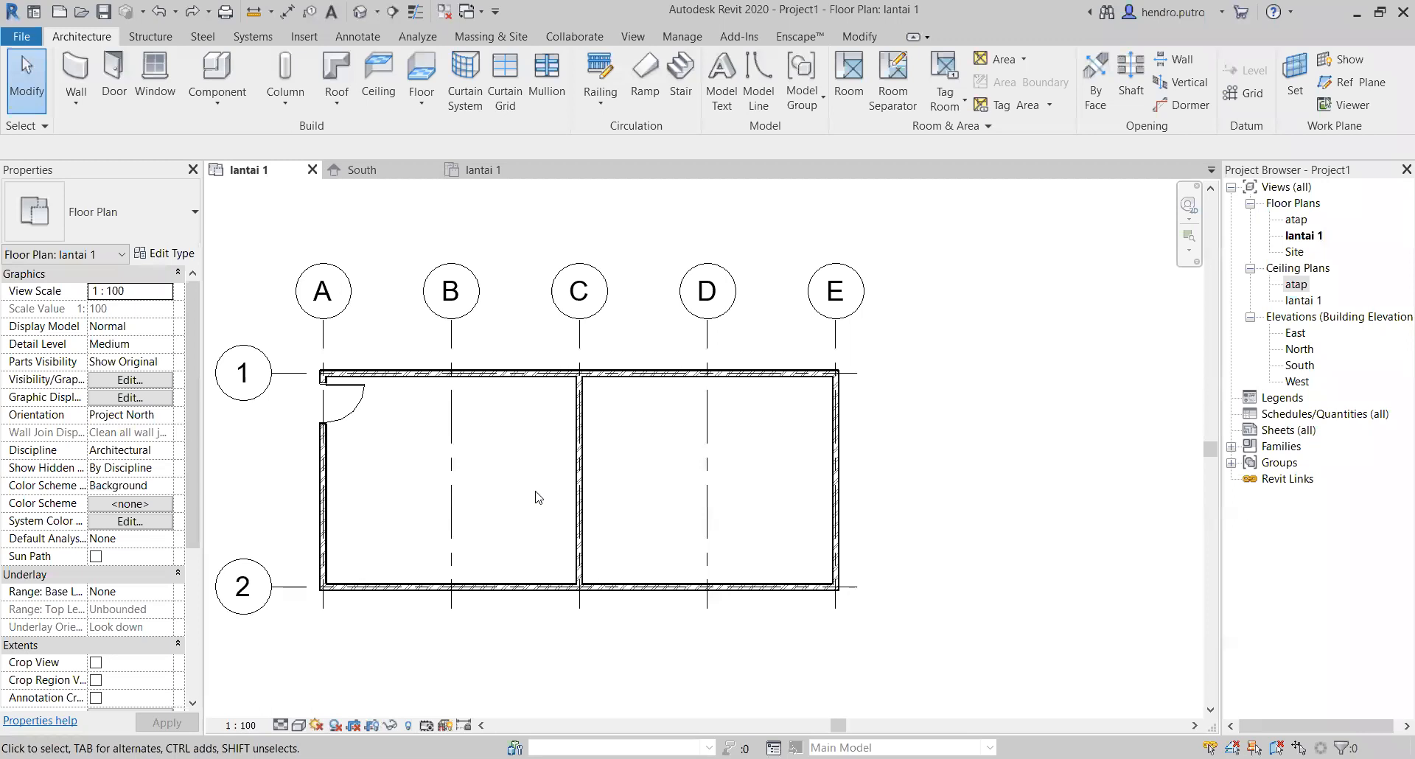
Step: Place a 900 x 2400mm three-panel door in the grid C partition wall, centred about 620 mm from grid 2
{"action": "scroll", "coordinate": [524, 496], "scroll_direction": "up", "scroll_amount": 1}
{"action": "middle_click_drag", "start_coordinate": [521, 496], "coordinate": [761, 499]}
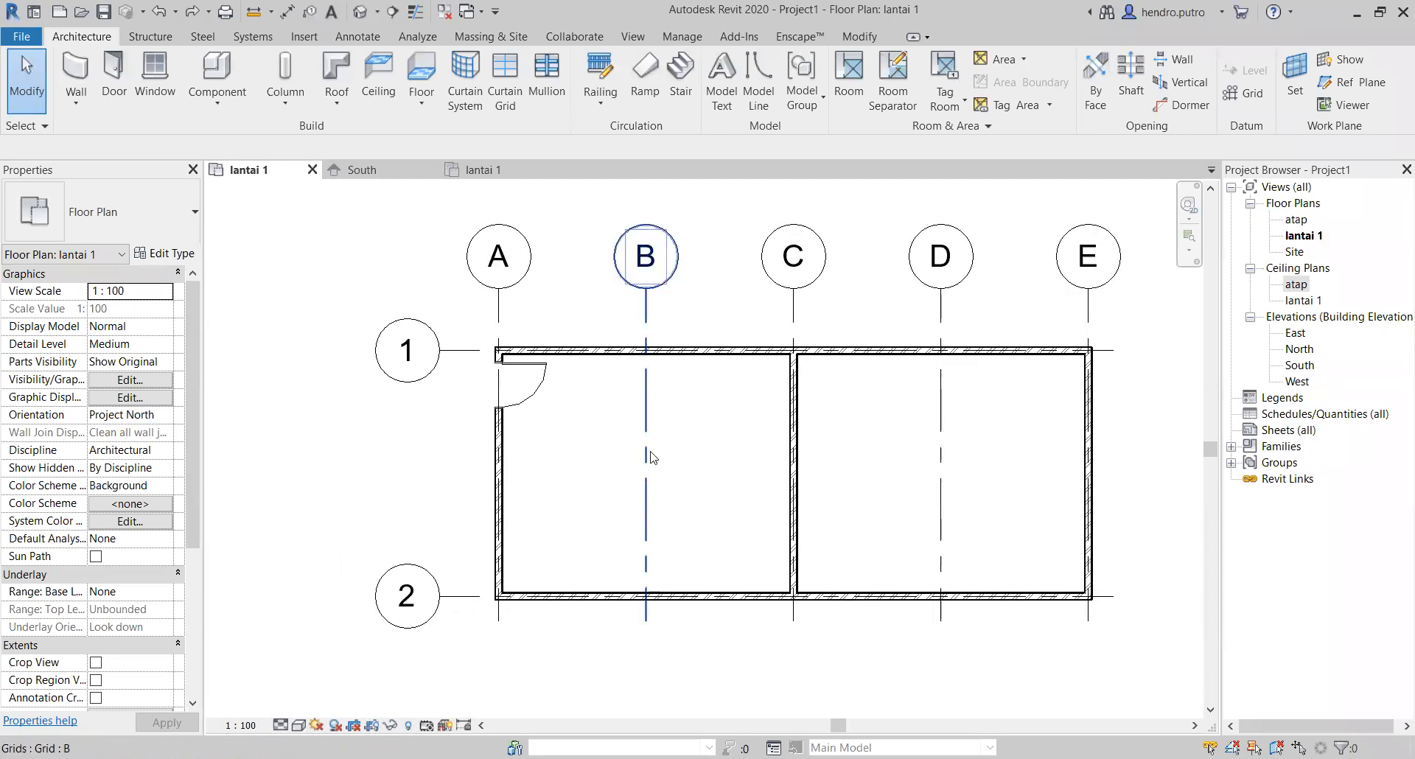
{"action": "left_click", "coordinate": [115, 74]}
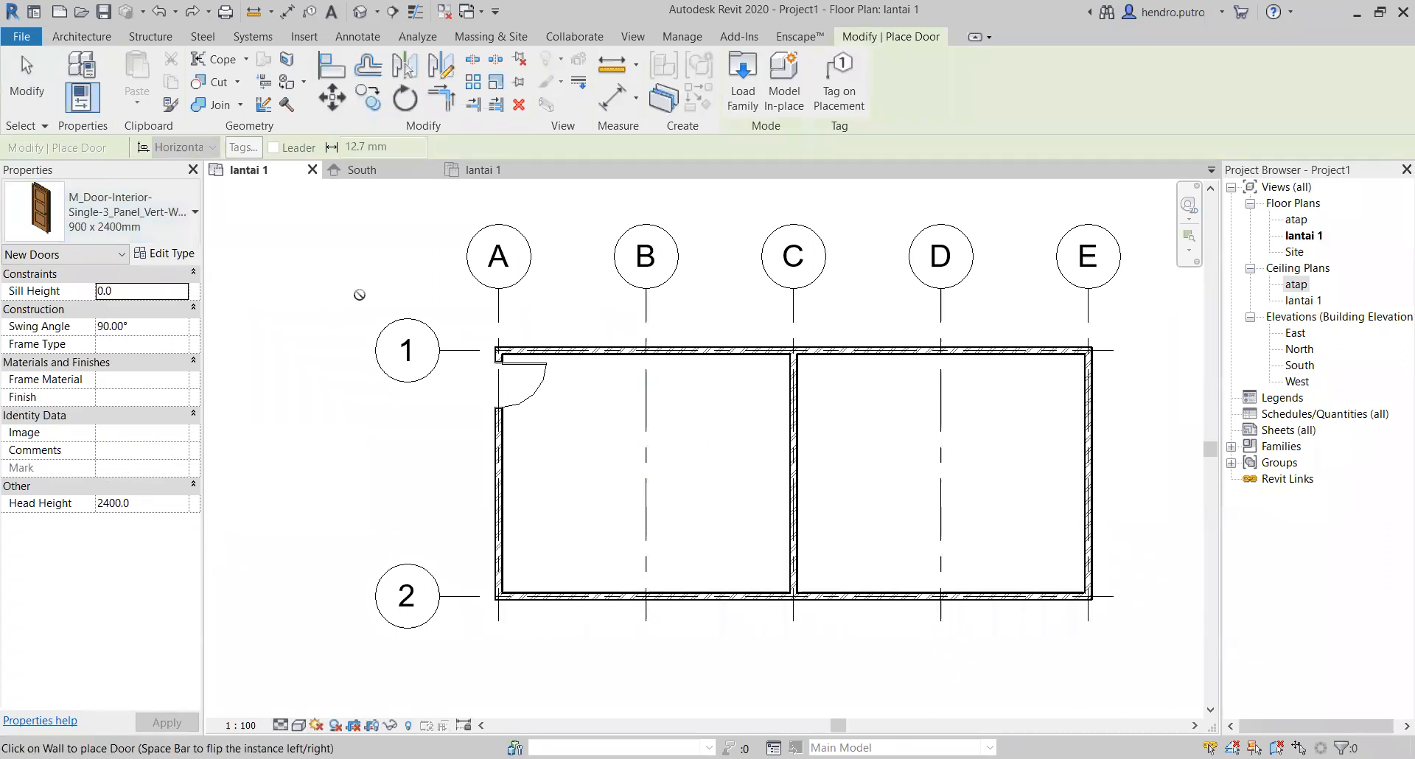
{"action": "scroll", "coordinate": [796, 575], "scroll_direction": "up", "scroll_amount": 2}
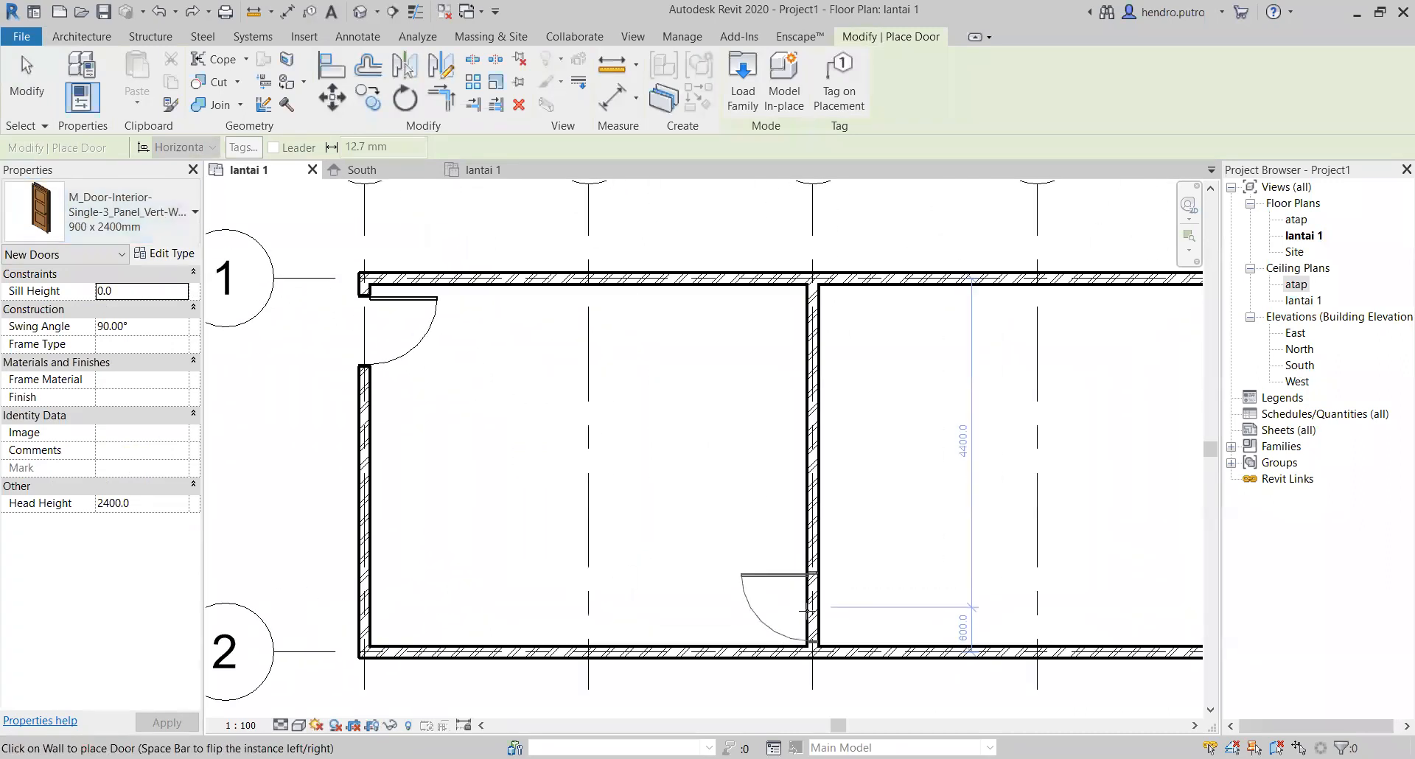
{"action": "scroll", "coordinate": [813, 601], "scroll_direction": "up", "scroll_amount": 3}
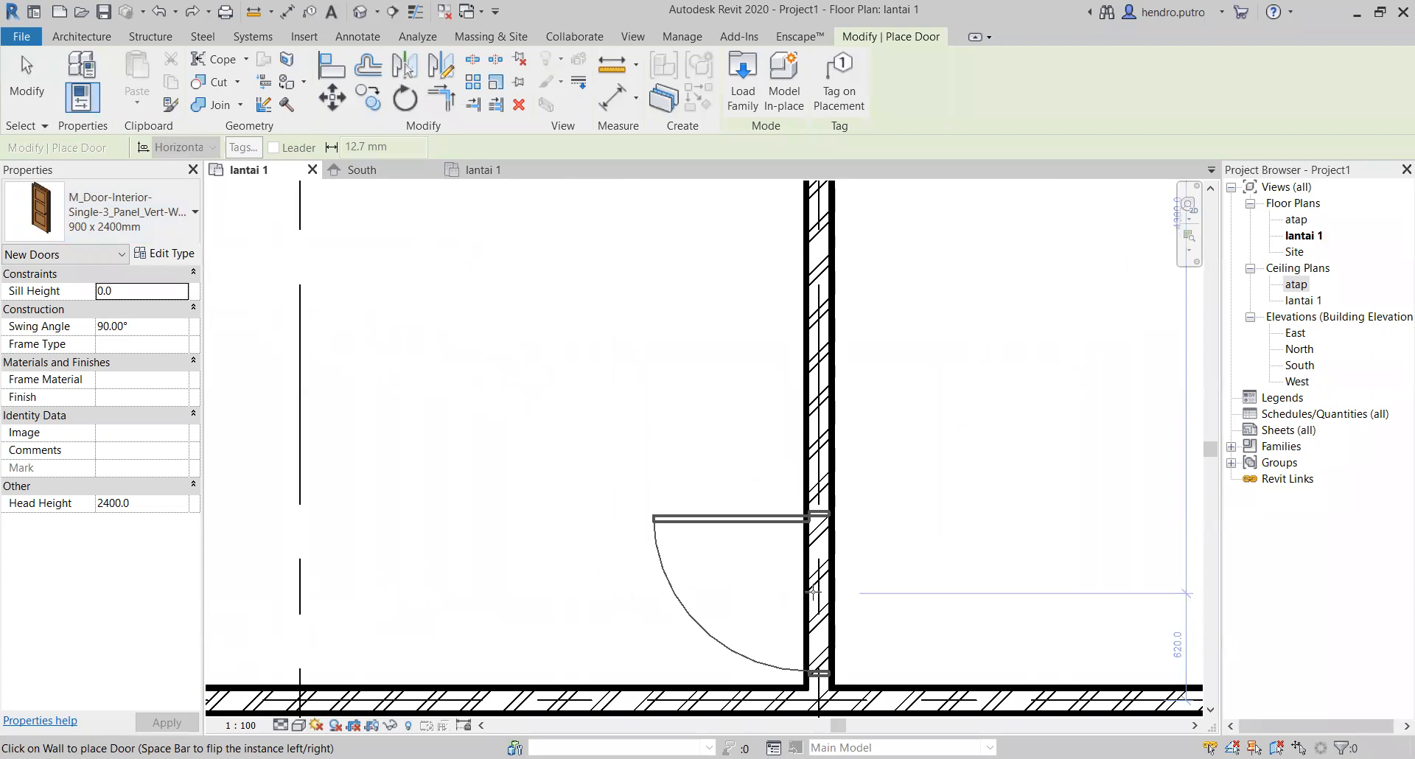
{"action": "left_click", "coordinate": [813, 599]}
{"action": "left_click", "coordinate": [27, 95]}
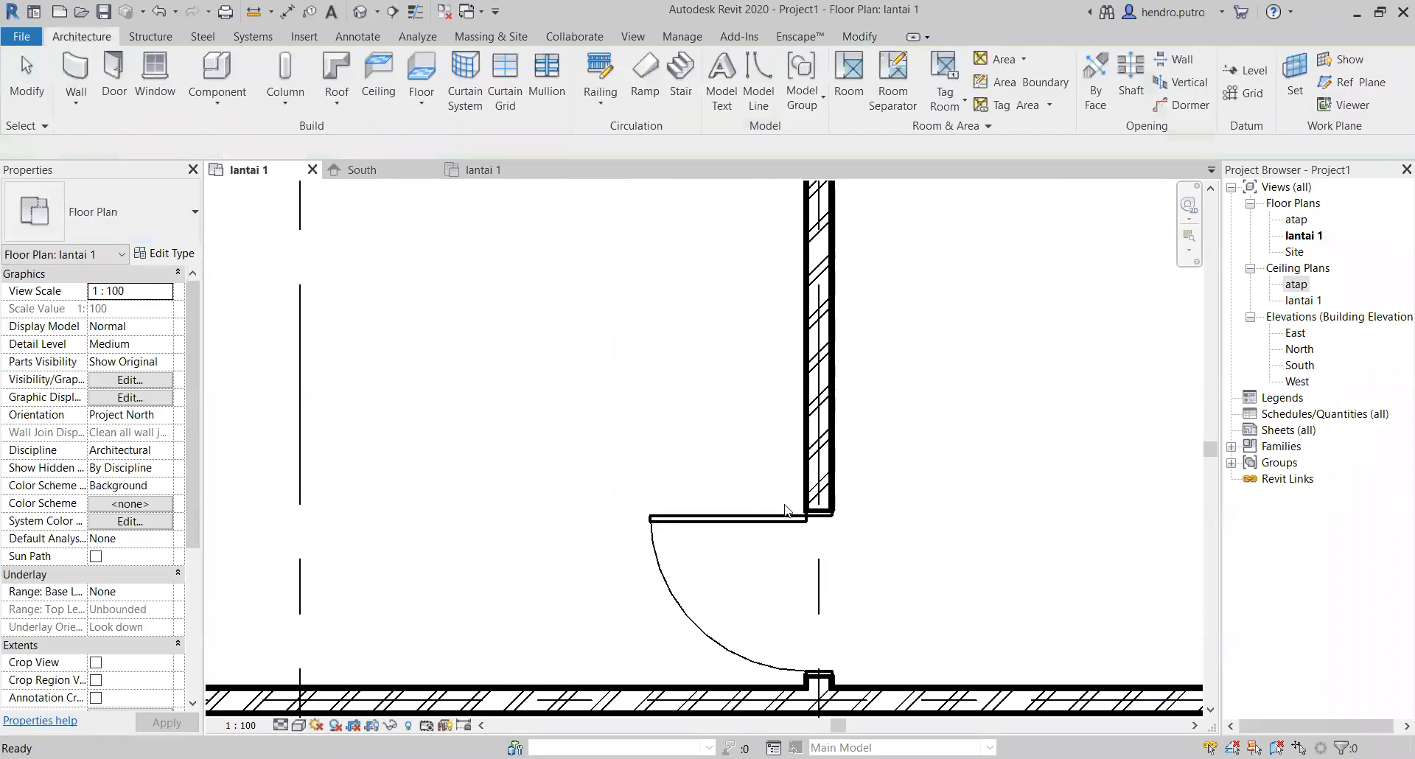
Step: Flip the partition wall door's hinge side towards grid 2 and clear the selection
{"action": "left_click", "coordinate": [754, 532]}
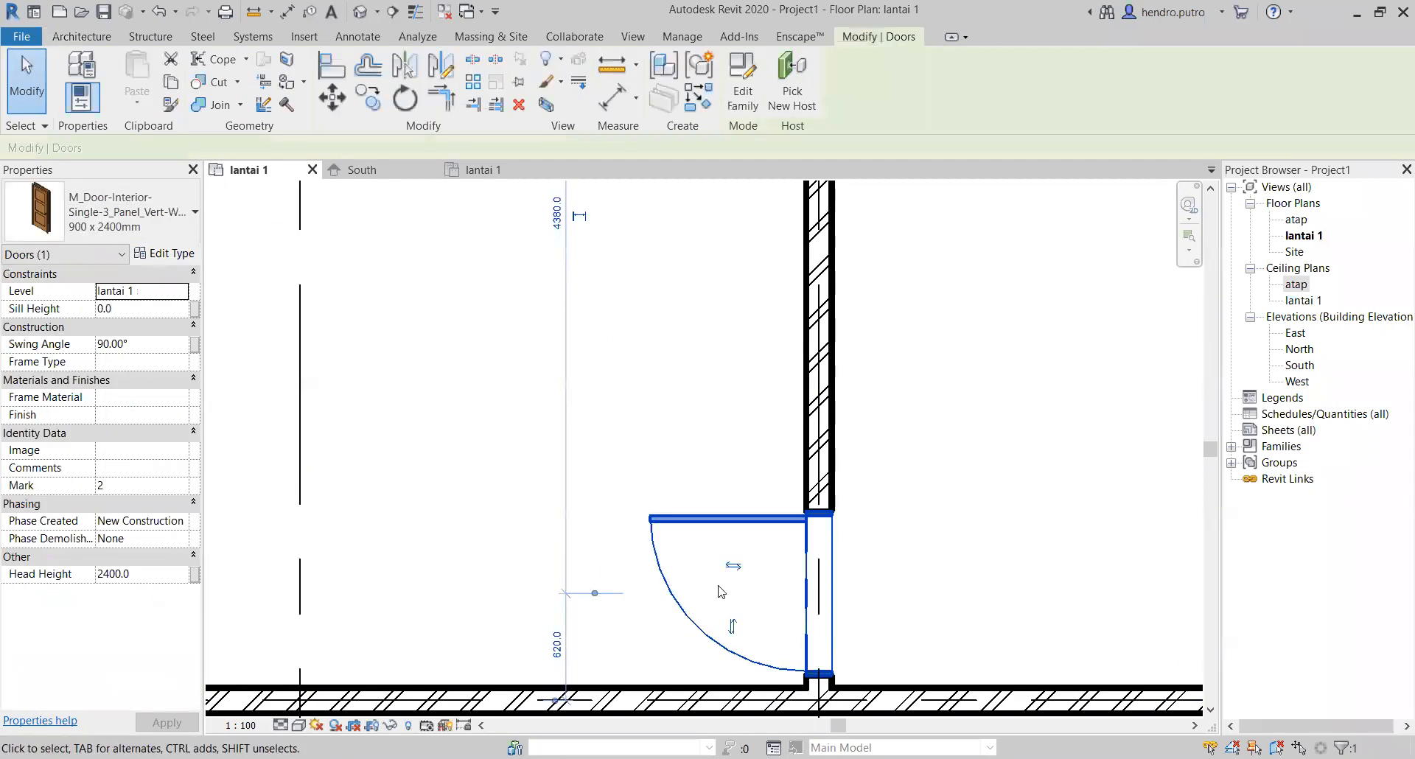
{"action": "left_click", "coordinate": [731, 625]}
{"action": "scroll", "coordinate": [727, 632], "scroll_direction": "down", "scroll_amount": 4}
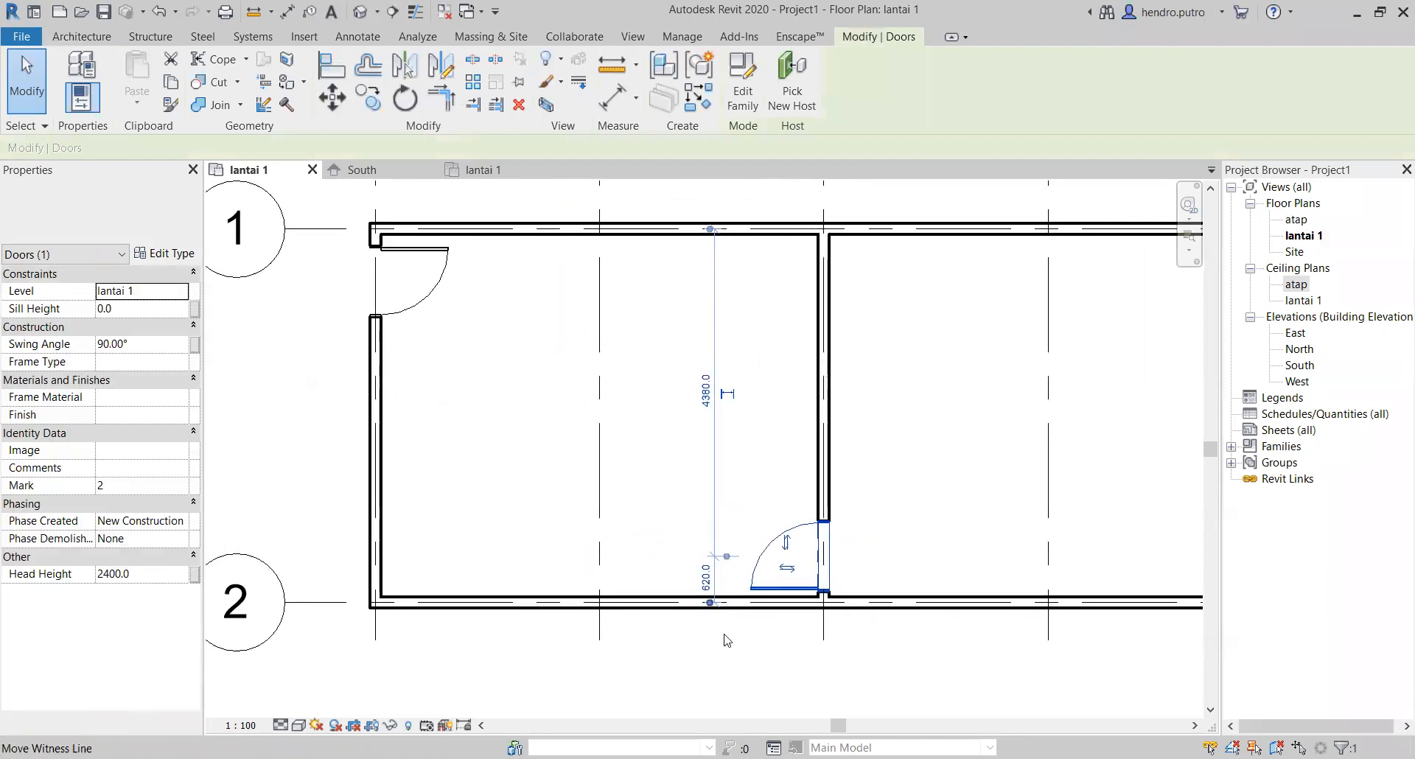
{"action": "left_click", "coordinate": [727, 639]}
{"action": "scroll", "coordinate": [692, 652], "scroll_direction": "down", "scroll_amount": 4}
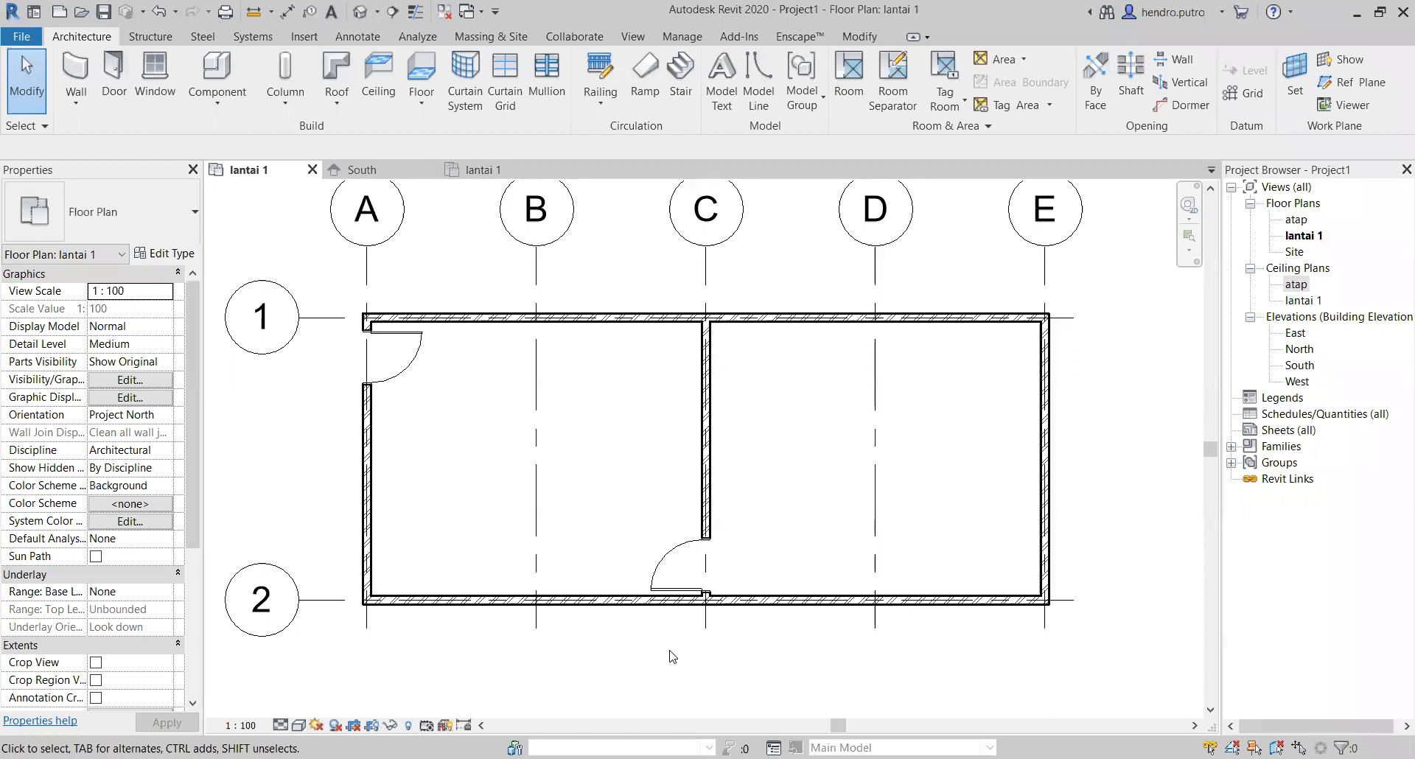
{"action": "scroll", "coordinate": [619, 475], "scroll_direction": "down", "scroll_amount": 1}
{"action": "scroll", "coordinate": [537, 465], "scroll_direction": "up", "scroll_amount": 3}
{"action": "scroll", "coordinate": [564, 472], "scroll_direction": "down", "scroll_amount": 1}
{"action": "scroll", "coordinate": [565, 472], "scroll_direction": "down", "scroll_amount": 1}
{"action": "middle_click_drag", "start_coordinate": [572, 474], "coordinate": [607, 332]}
{"action": "scroll", "coordinate": [616, 379], "scroll_direction": "down", "scroll_amount": 1}
{"action": "middle_click_drag", "start_coordinate": [624, 386], "coordinate": [691, 431]}
{"action": "scroll", "coordinate": [827, 395], "scroll_direction": "down", "scroll_amount": 1}
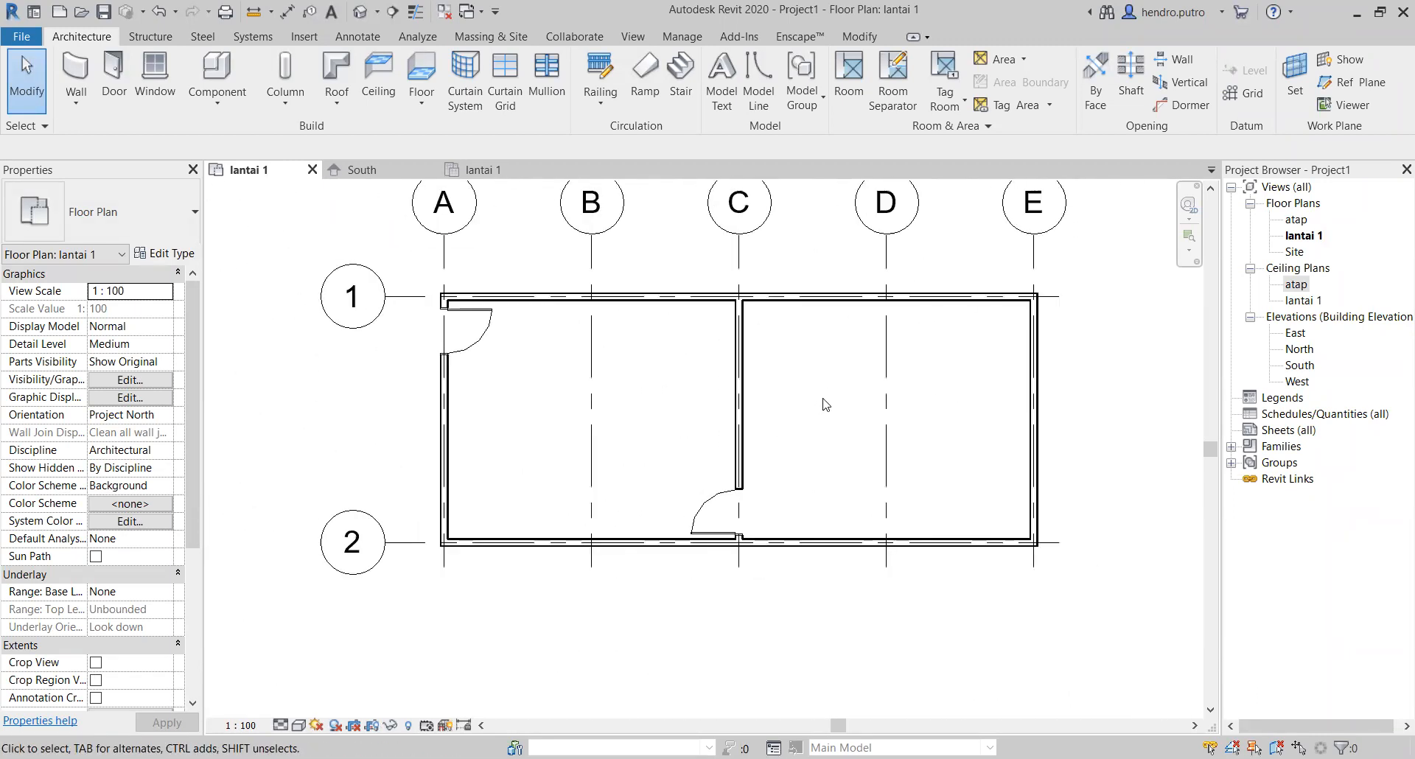
{"action": "middle_click_drag", "start_coordinate": [1138, 414], "coordinate": [1064, 451]}
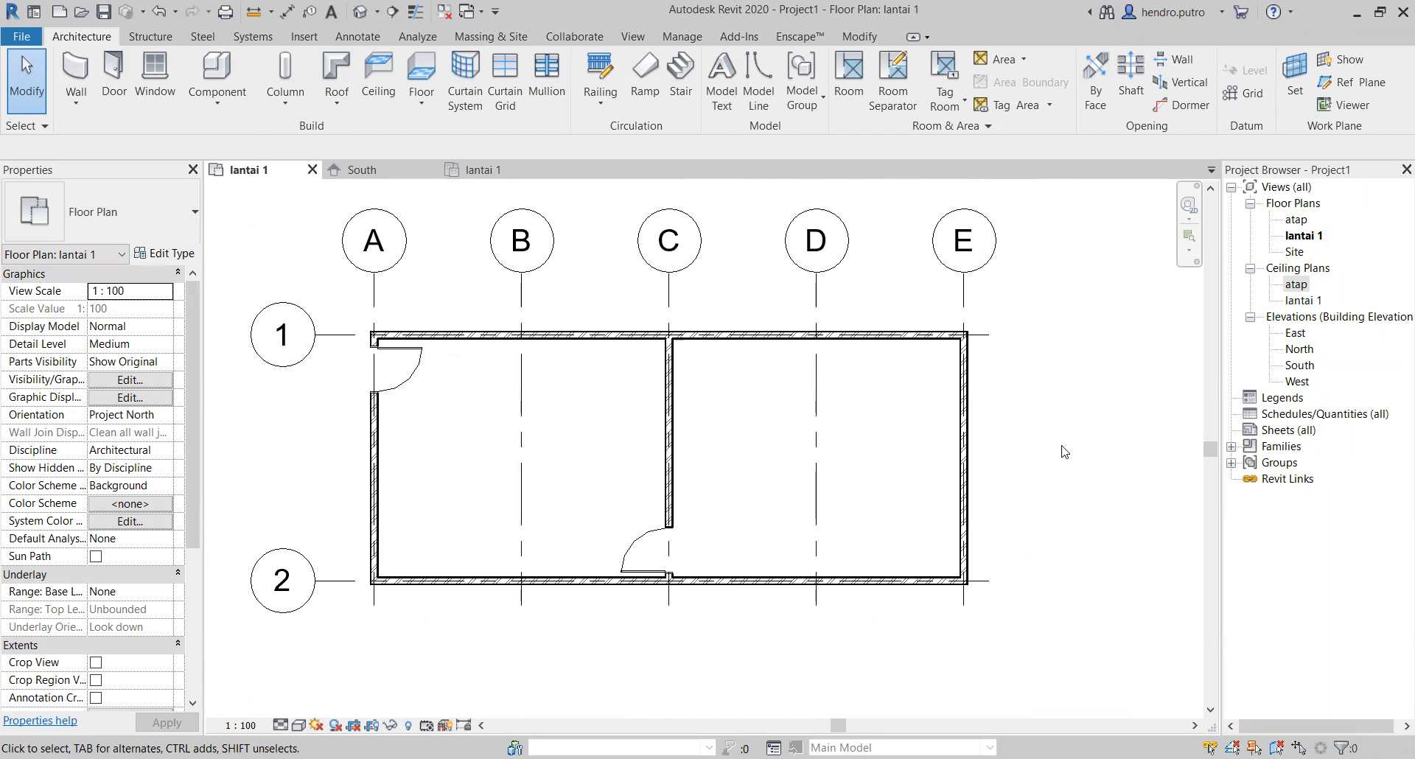
{"action": "left_click", "coordinate": [1286, 430]}
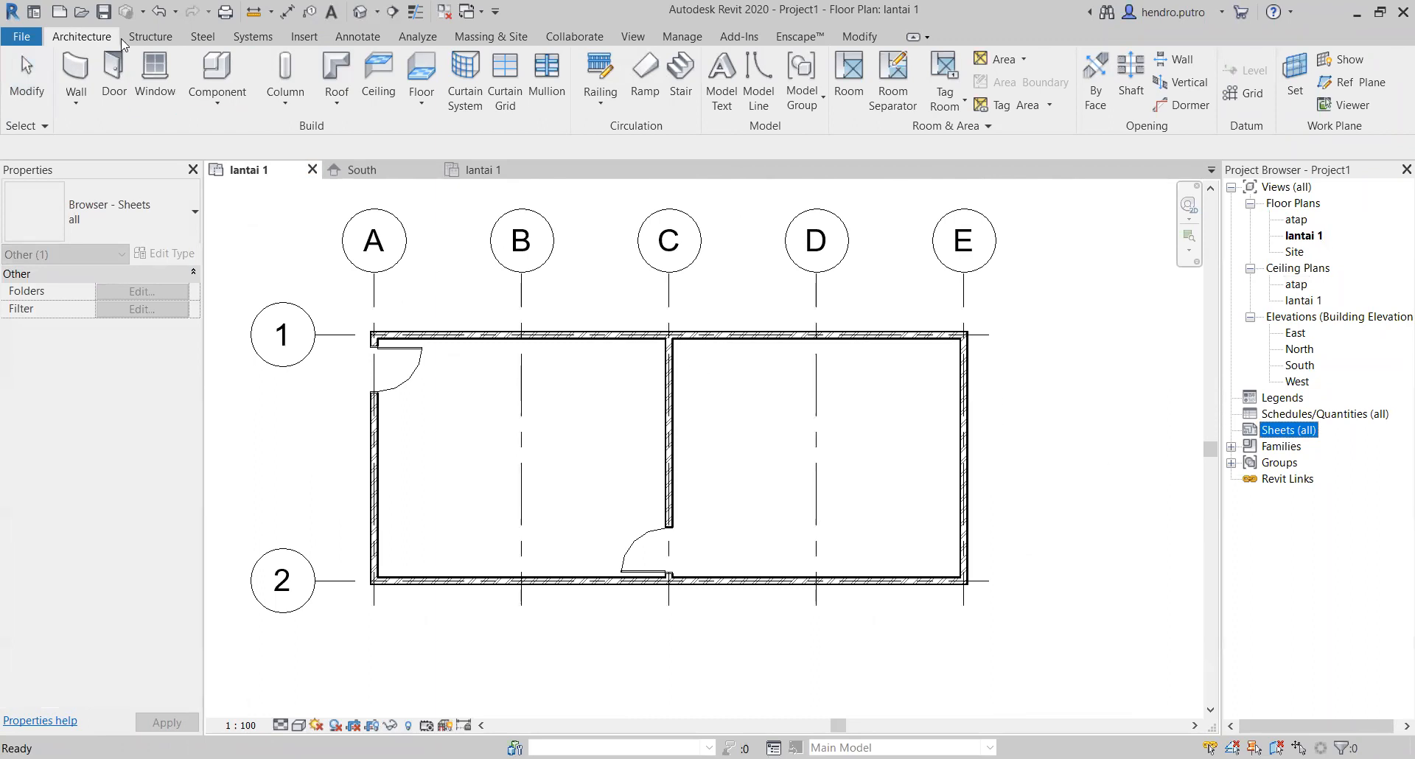
{"action": "left_click", "coordinate": [381, 40]}
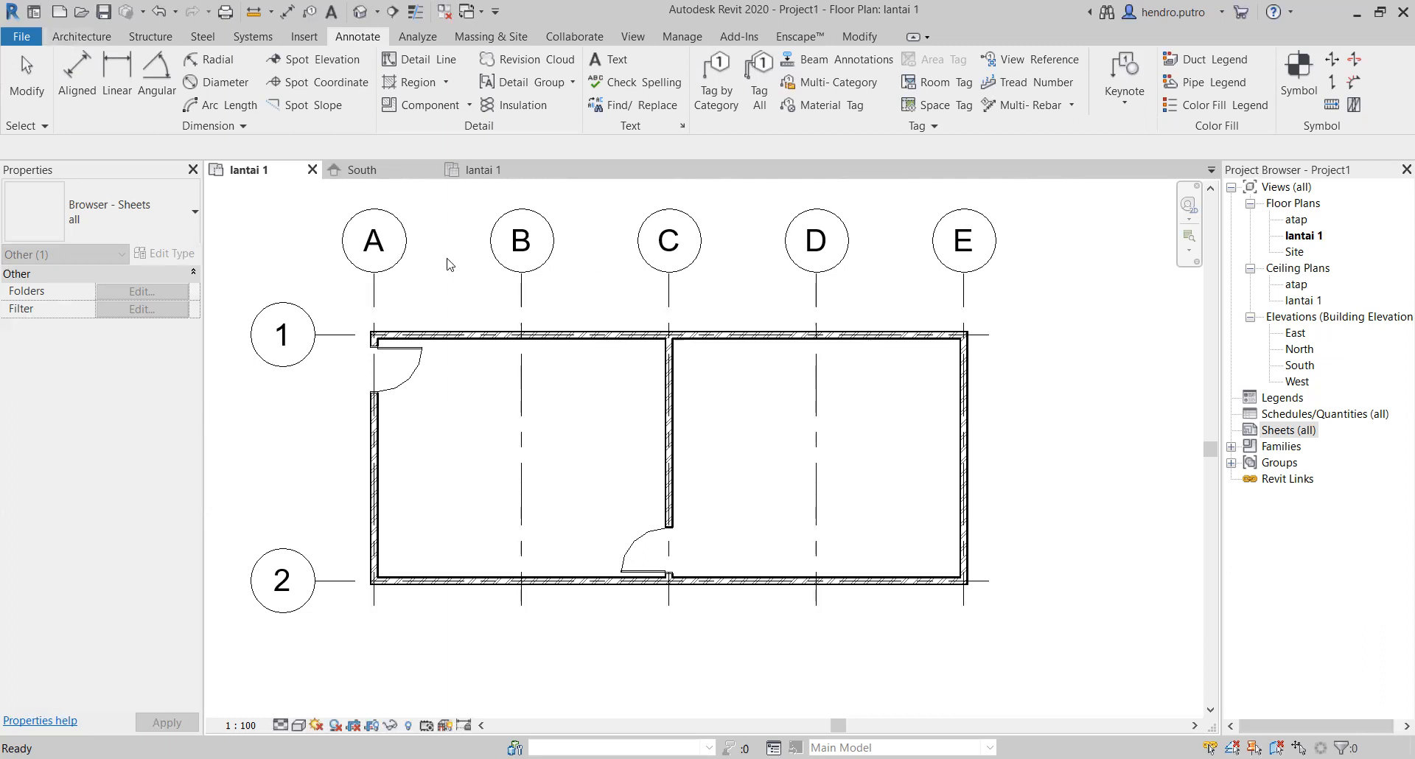
{"action": "left_click", "coordinate": [1083, 293]}
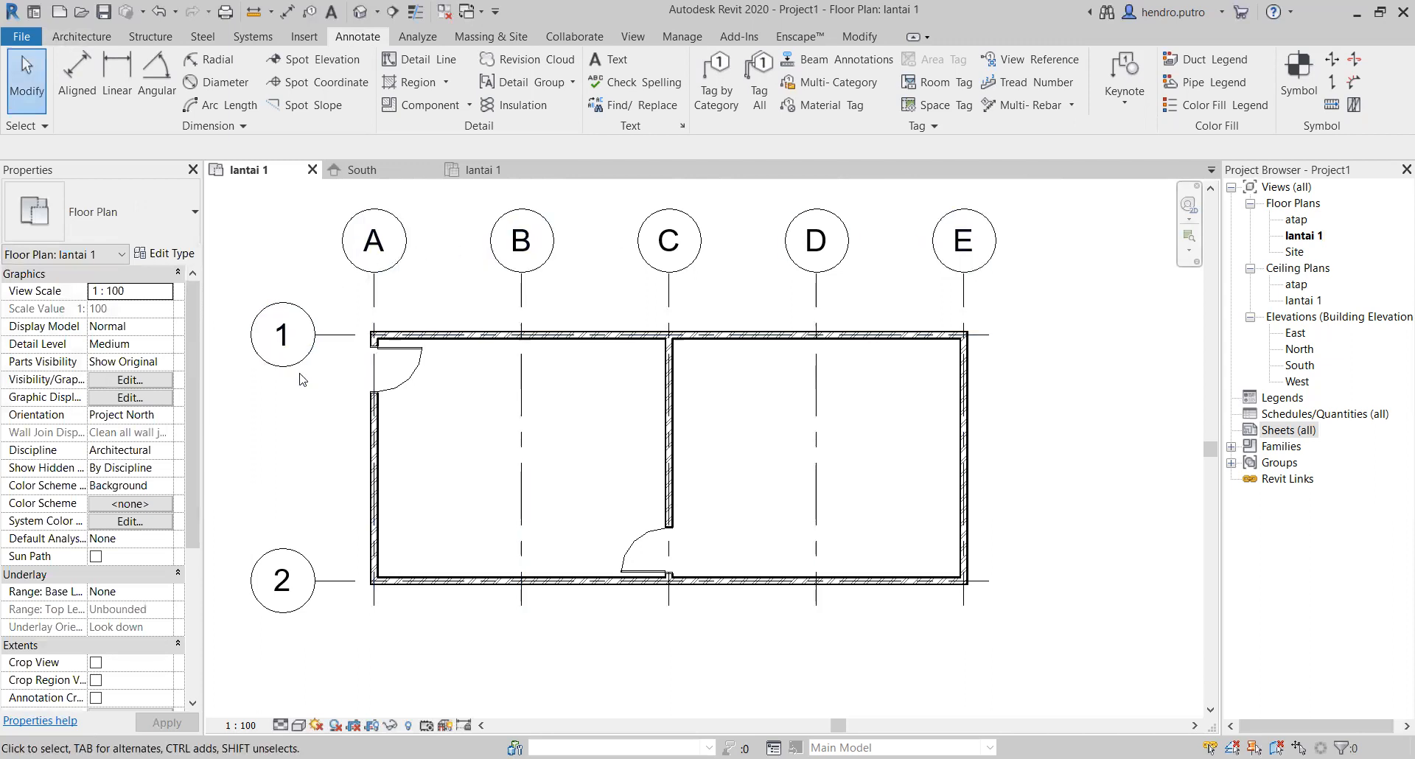
{"action": "scroll", "coordinate": [451, 315], "scroll_direction": "down", "scroll_amount": 1}
{"action": "middle_click_drag", "start_coordinate": [452, 318], "coordinate": [577, 302]}
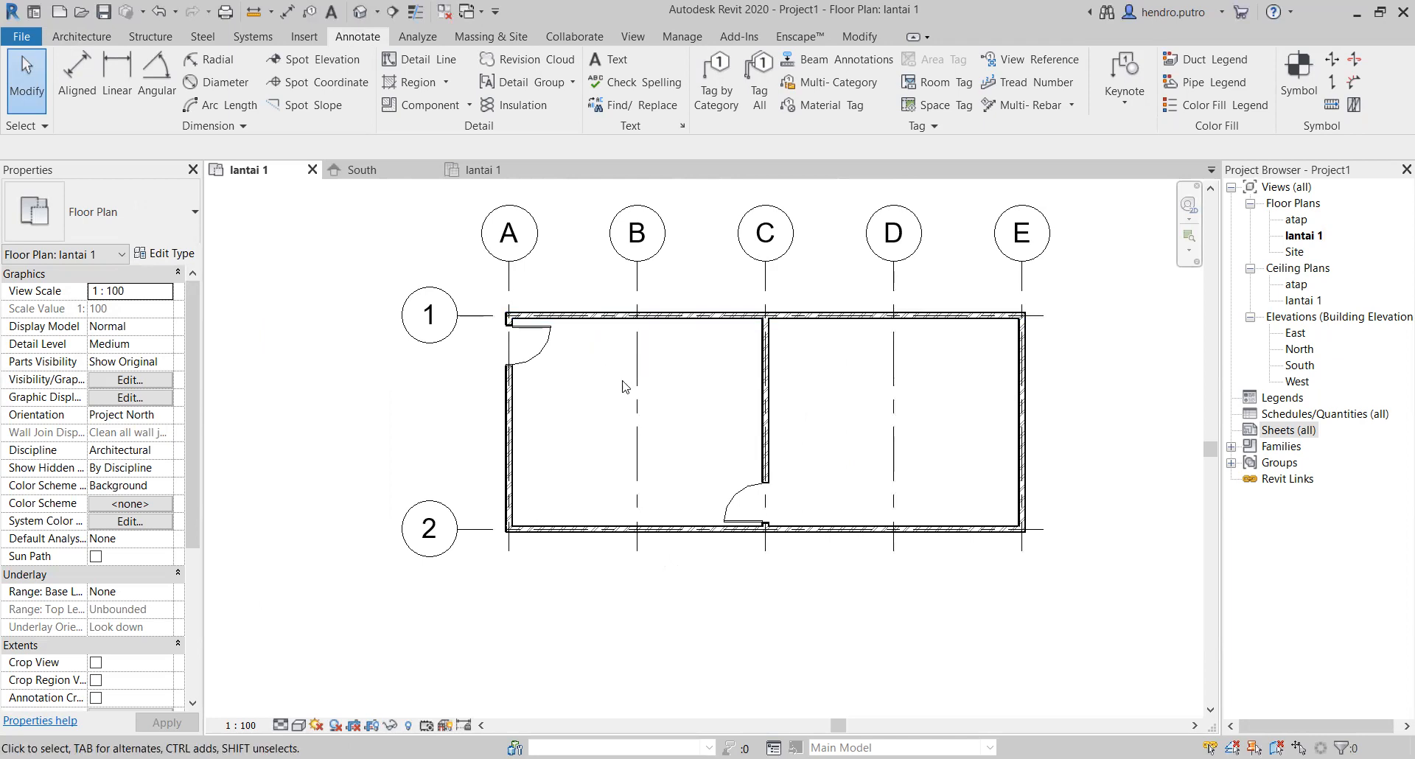
Step: Check the level heights in the South elevation and set the grid 1 wall's top constraint to Up to level: atap
{"action": "left_click", "coordinate": [580, 317]}
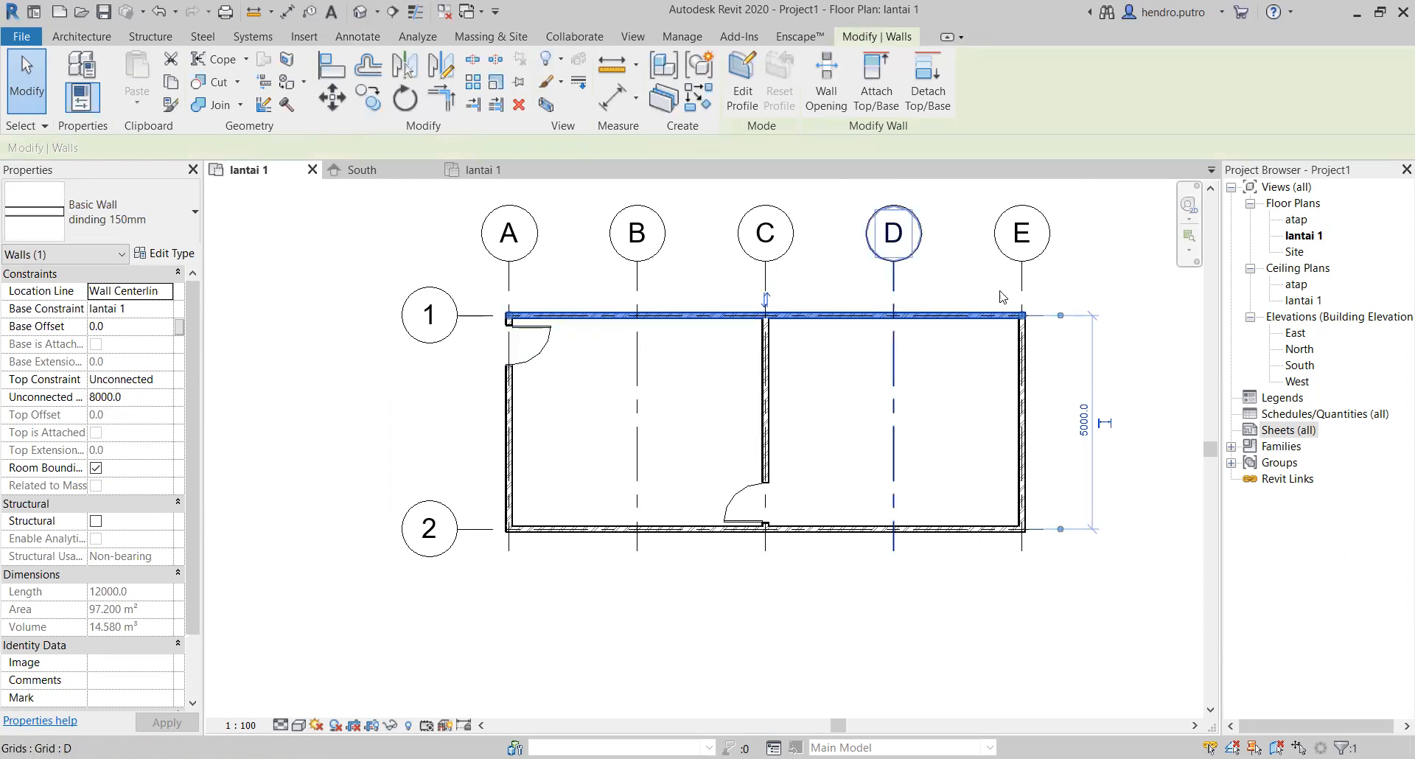
{"action": "left_click", "coordinate": [351, 174]}
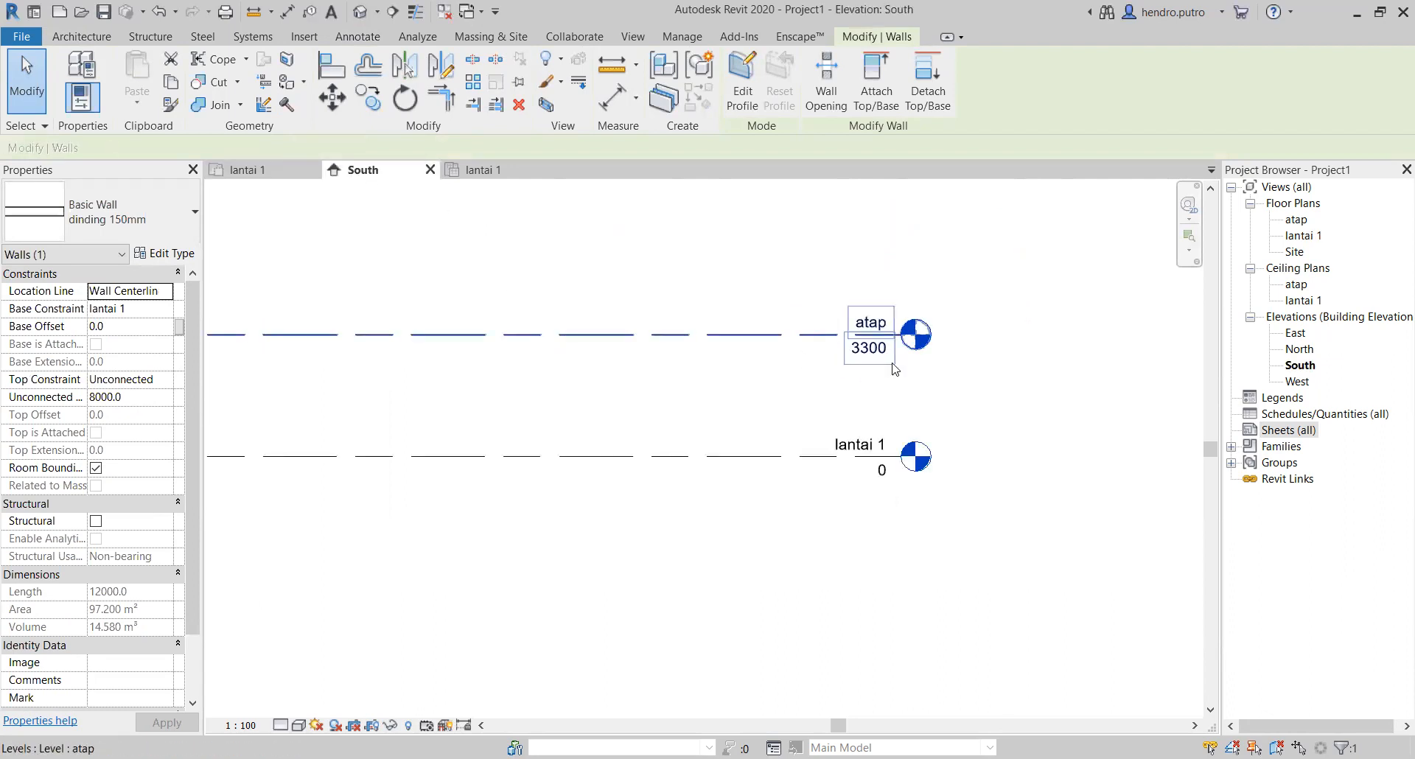
{"action": "left_click", "coordinate": [250, 171]}
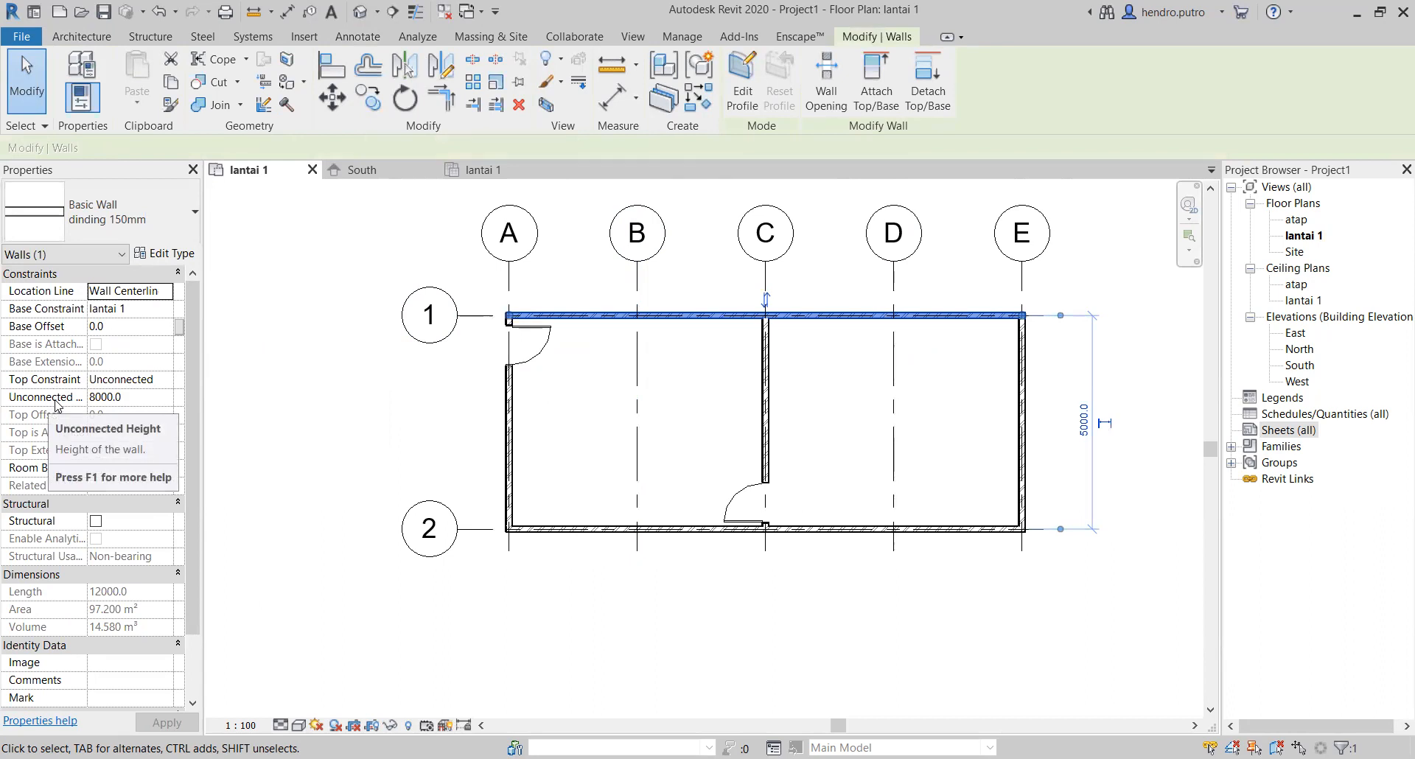
{"action": "left_click", "coordinate": [146, 398]}
{"action": "left_click", "coordinate": [153, 377]}
{"action": "left_click", "coordinate": [163, 380]}
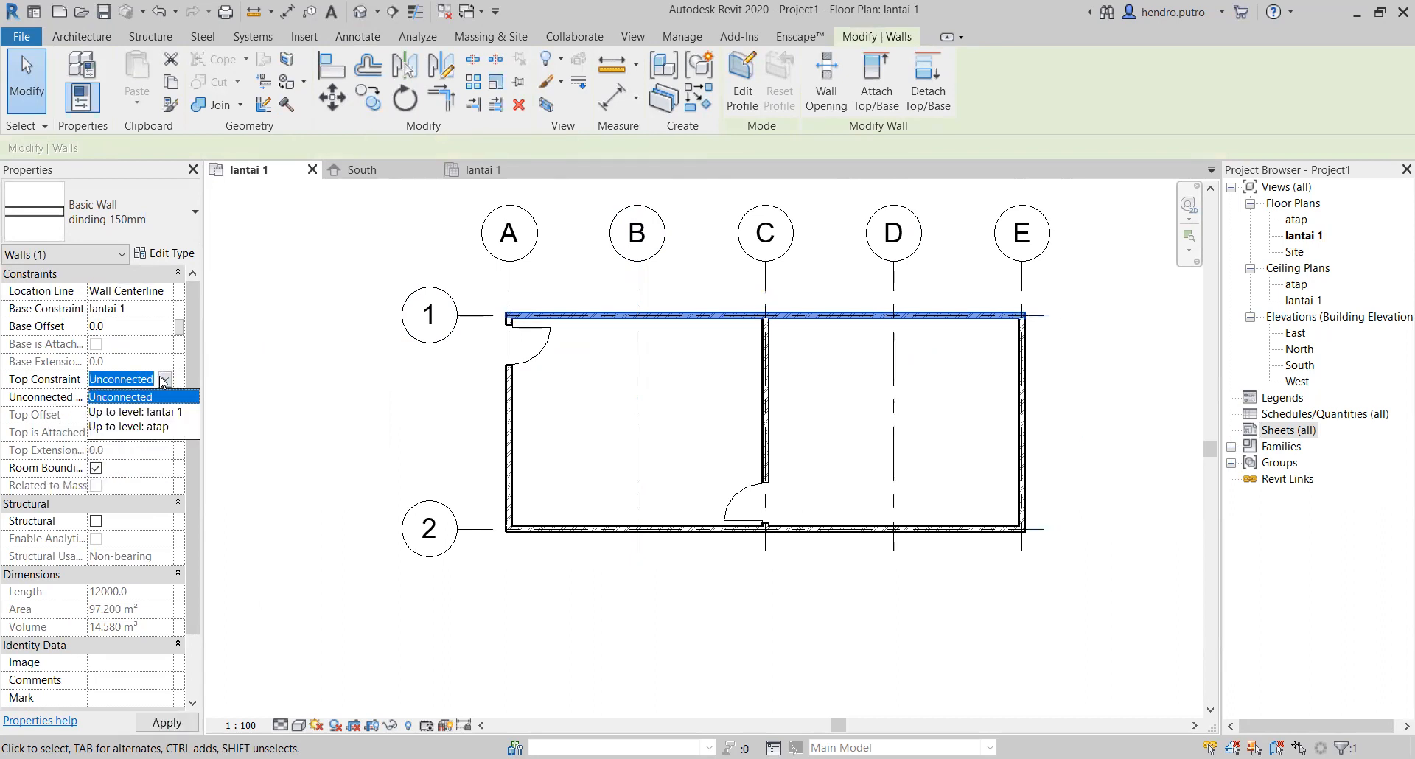
{"action": "left_click", "coordinate": [136, 428]}
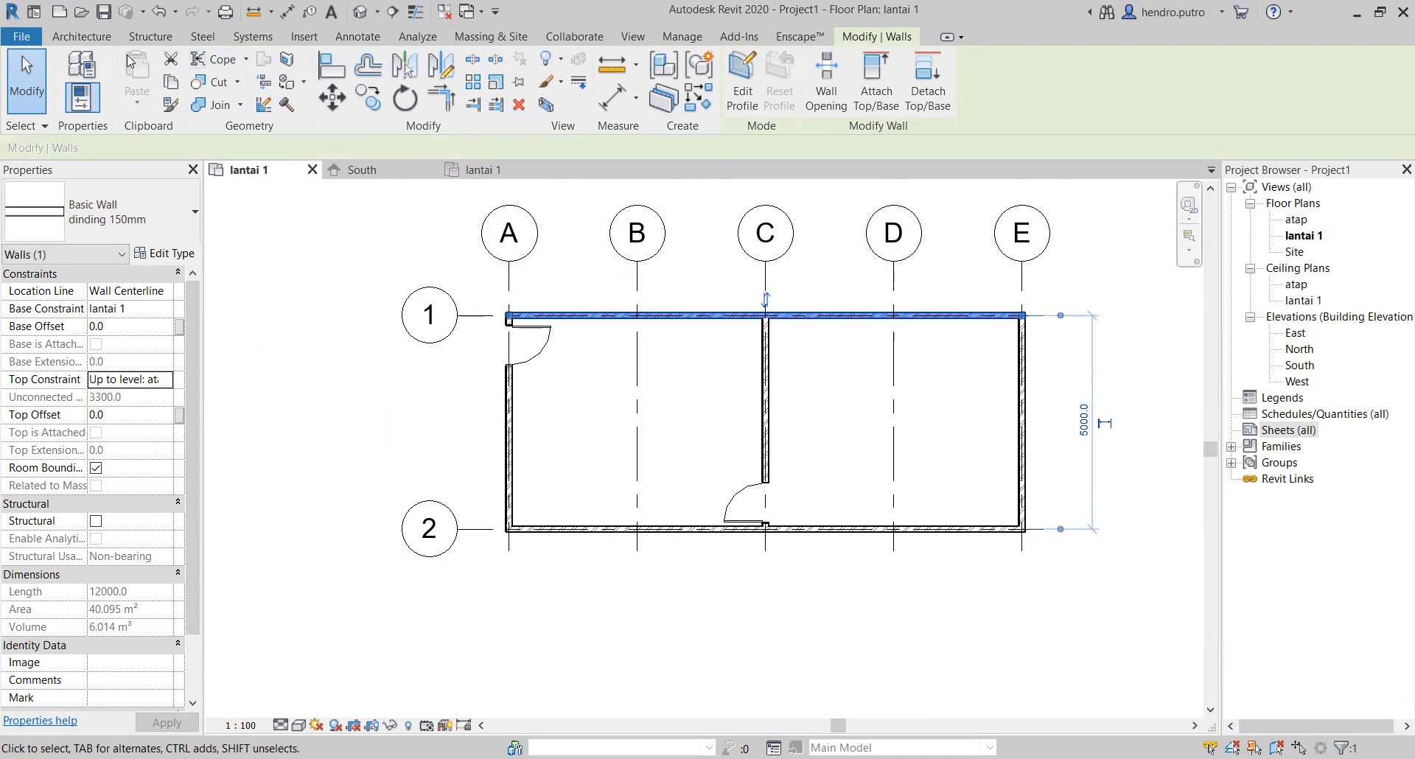
Step: Open the default 3D view and orbit to examine the wall heights from the grid 1 side
{"action": "left_click", "coordinate": [632, 37]}
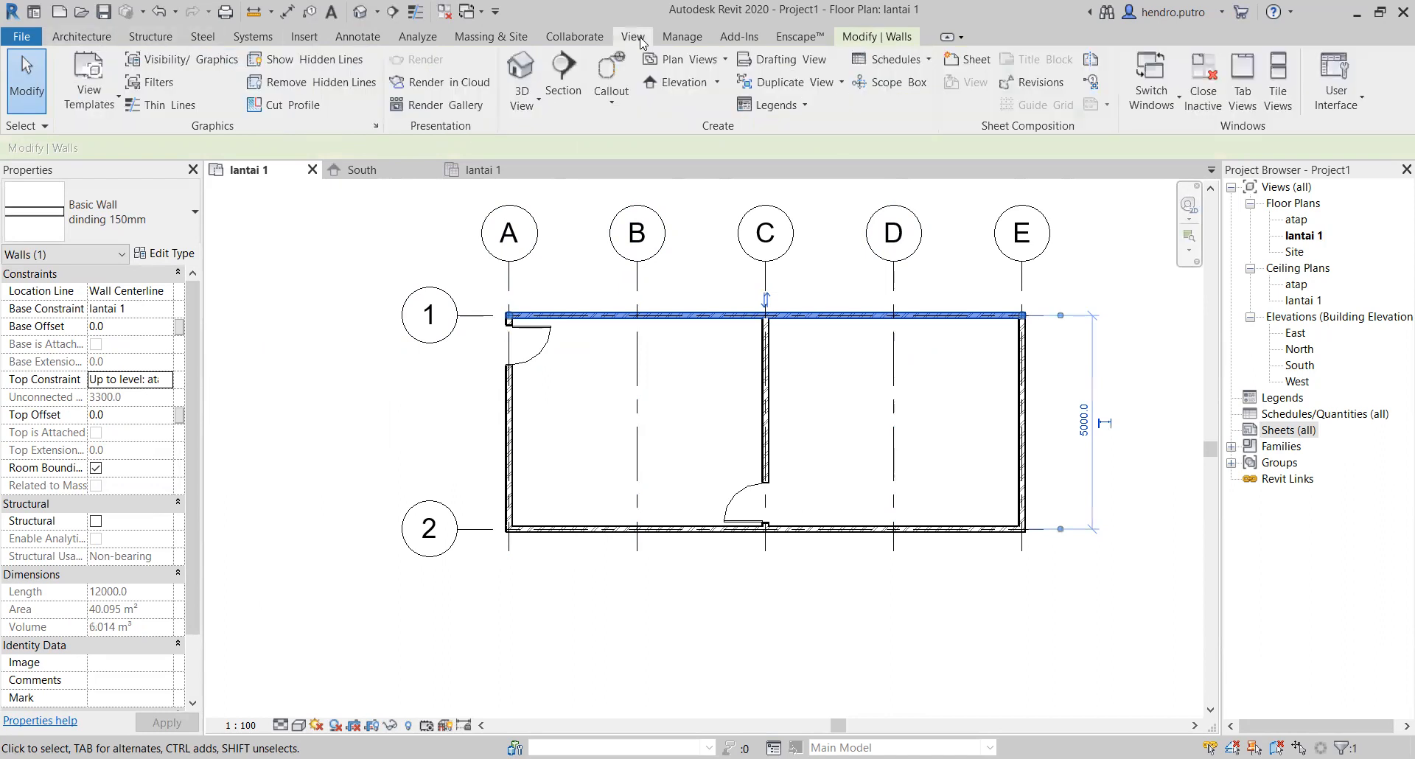
{"action": "left_click", "coordinate": [532, 97]}
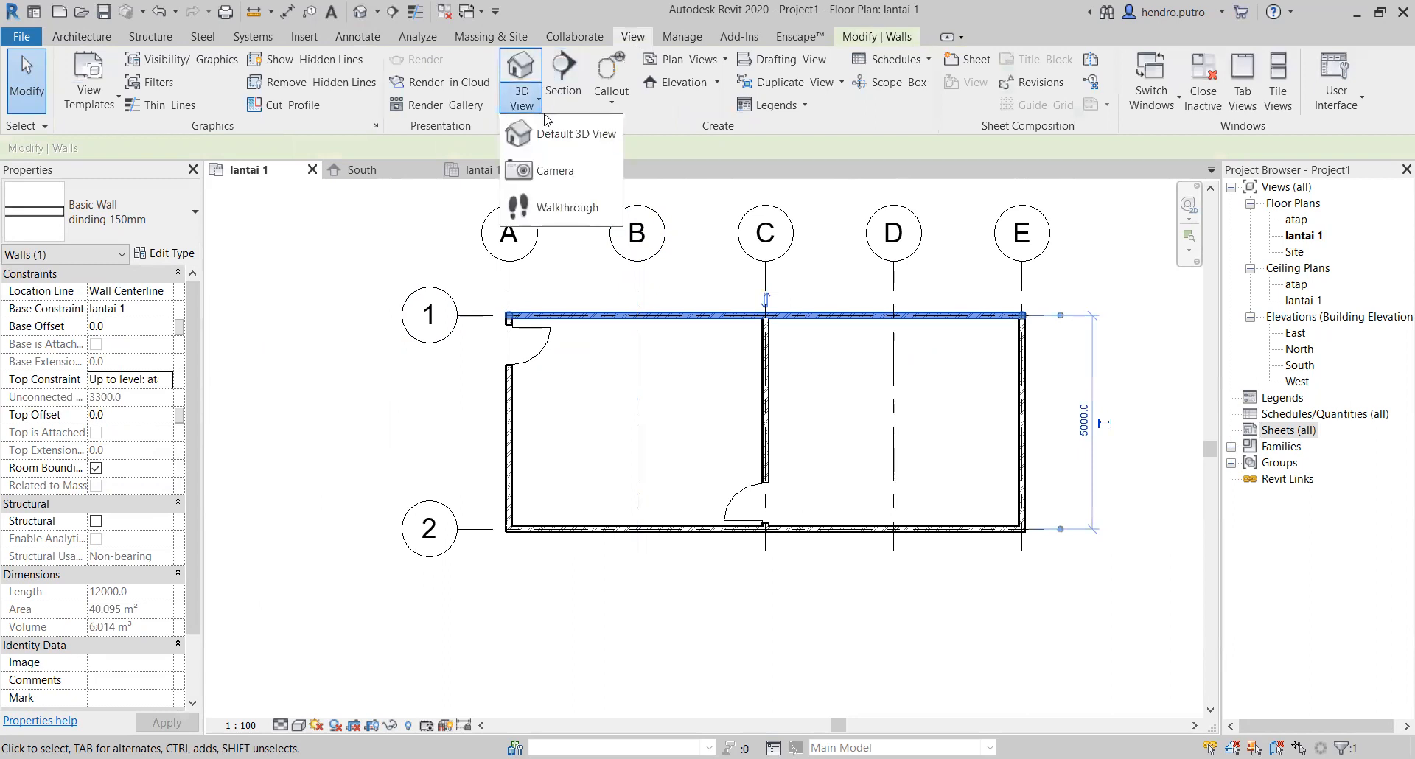
{"action": "left_click", "coordinate": [566, 137]}
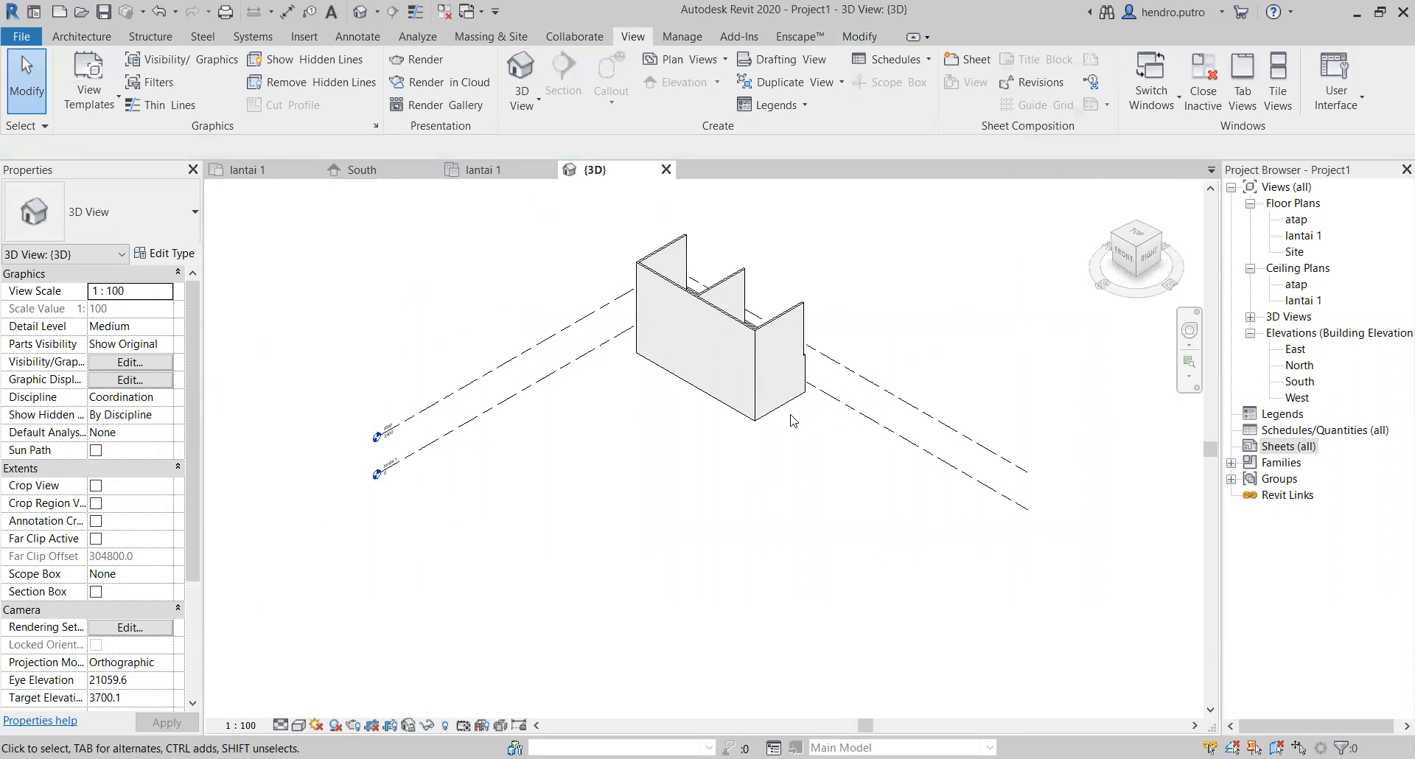
{"action": "middle_click_drag", "start_coordinate": [781, 412], "coordinate": [642, 427], "text": "shift"}
{"action": "middle_click_drag", "start_coordinate": [617, 391], "coordinate": [619, 277]}
{"action": "scroll", "coordinate": [508, 420], "scroll_direction": "up", "scroll_amount": 5}
{"action": "middle_click_drag", "start_coordinate": [506, 451], "coordinate": [442, 333]}
{"action": "middle_click_drag", "start_coordinate": [440, 381], "coordinate": [560, 346], "text": "shift"}
{"action": "middle_click_drag", "start_coordinate": [461, 467], "coordinate": [752, 704]}
{"action": "middle_click_drag", "start_coordinate": [784, 612], "coordinate": [917, 591]}
{"action": "scroll", "coordinate": [900, 651], "scroll_direction": "down", "scroll_amount": 1}
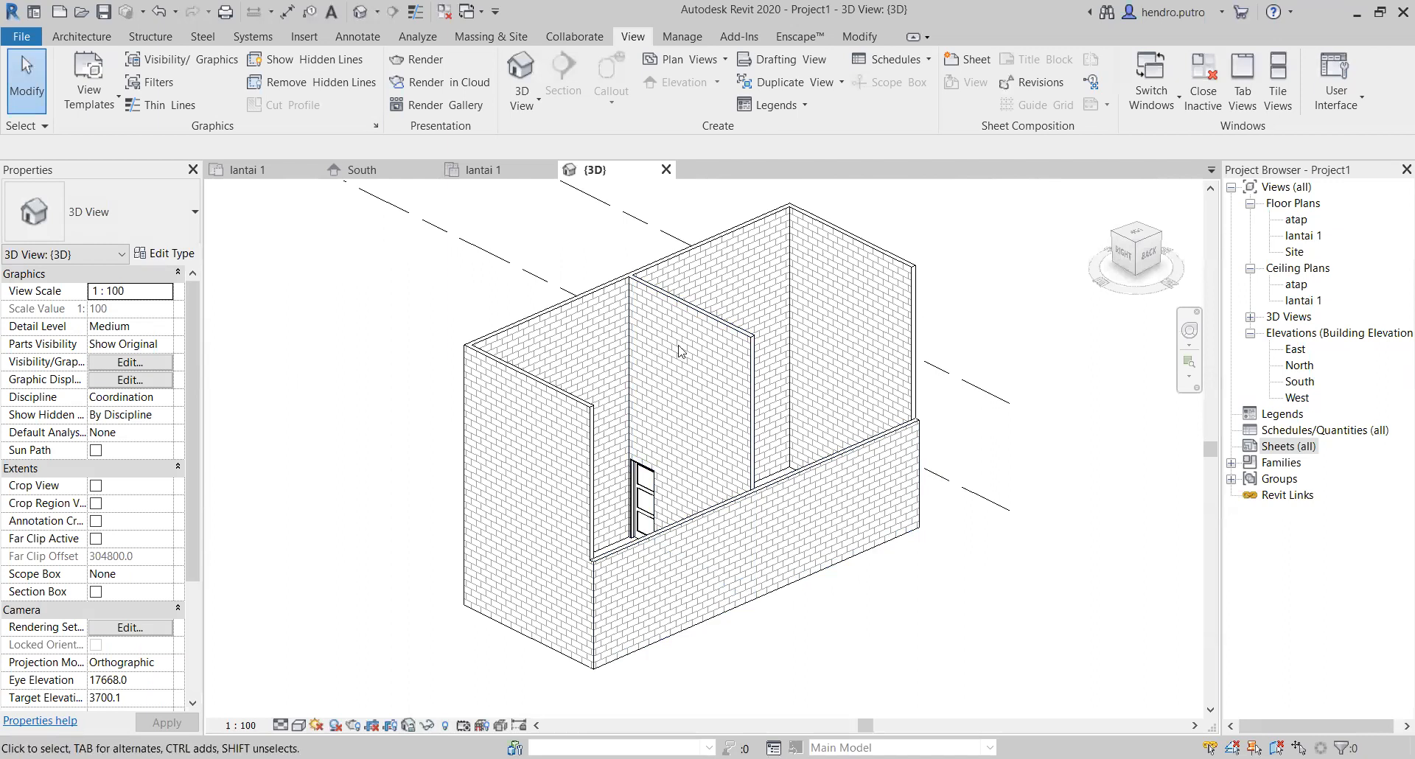
Step: Set the partition wall's top constraint to Up to level: atap and clear the selection
{"action": "left_click", "coordinate": [733, 382]}
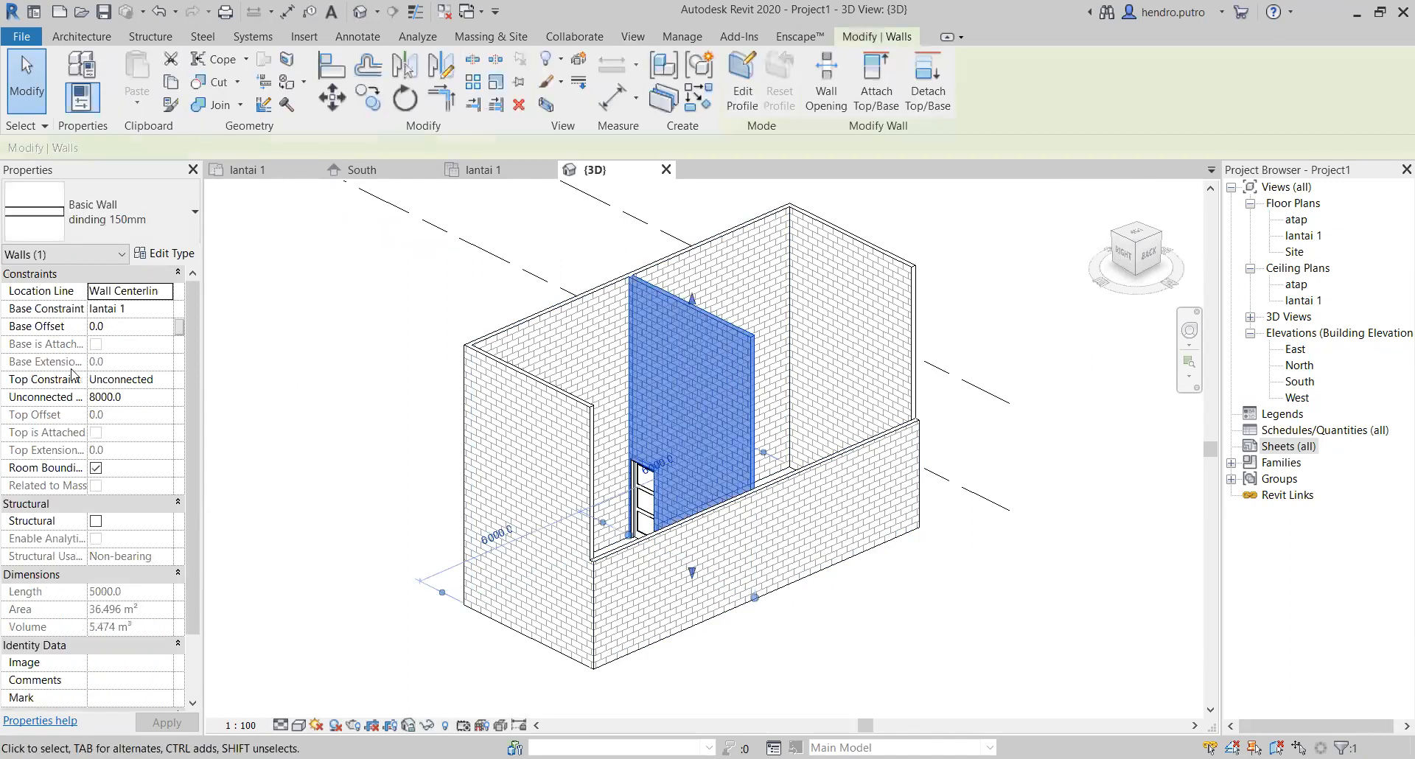
{"action": "left_click", "coordinate": [161, 383]}
{"action": "left_click", "coordinate": [166, 379]}
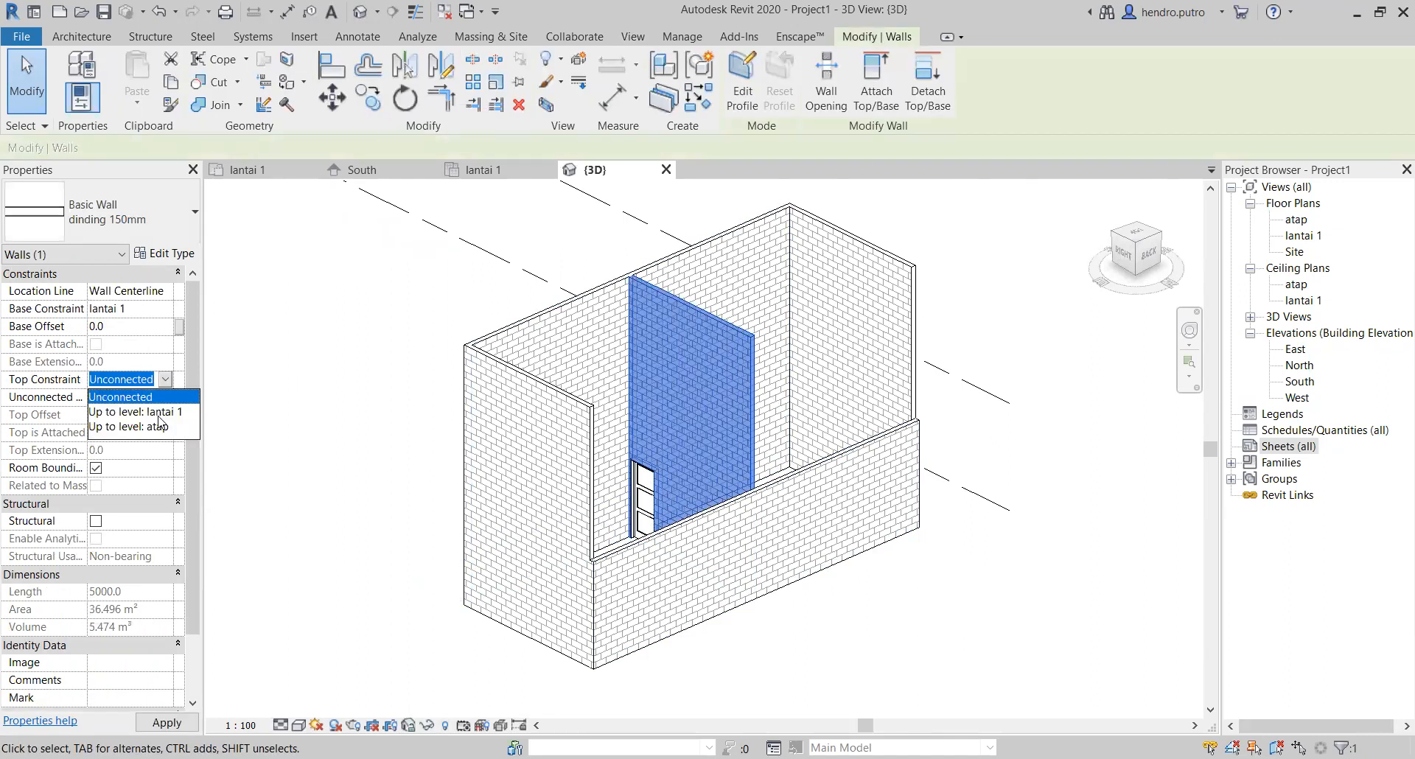
{"action": "left_click", "coordinate": [159, 428]}
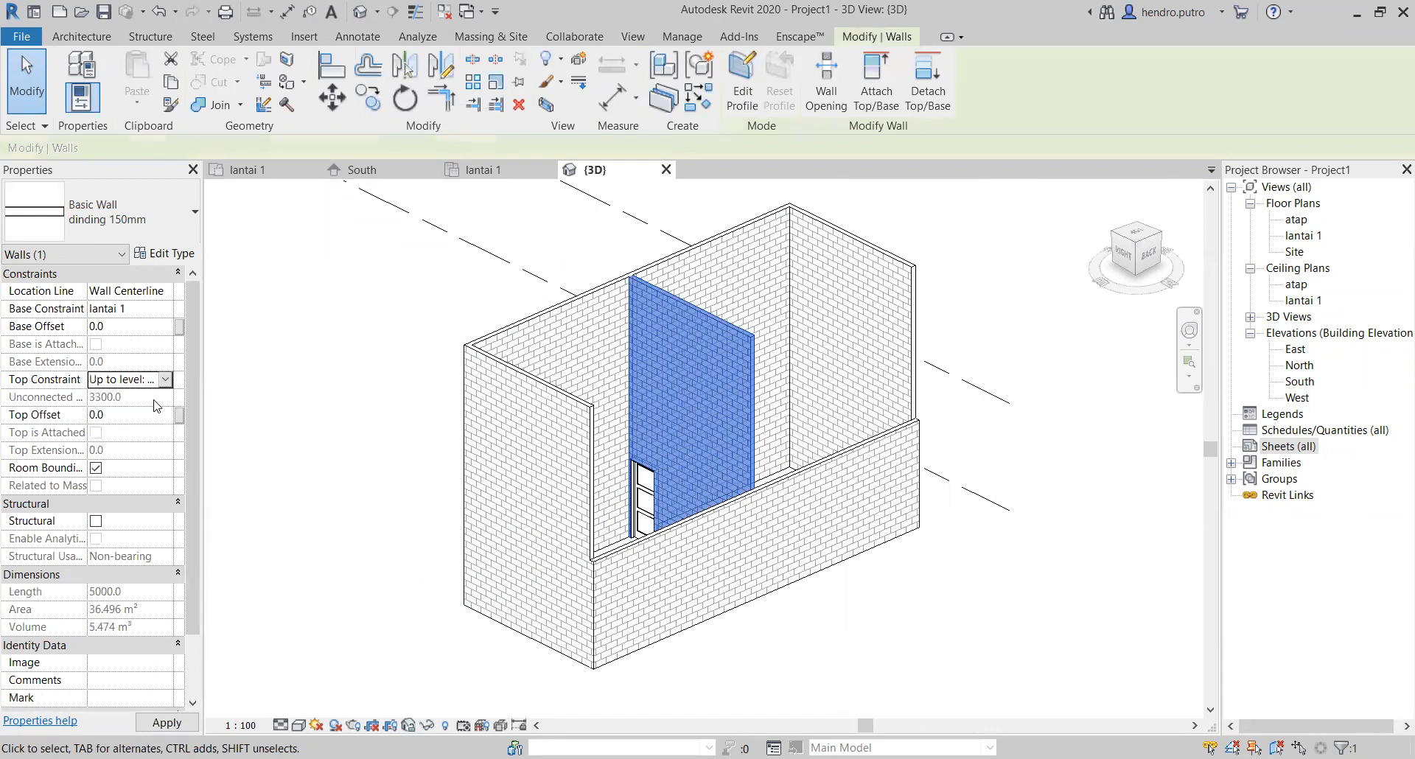
{"action": "left_click", "coordinate": [159, 382]}
{"action": "left_click", "coordinate": [166, 380]}
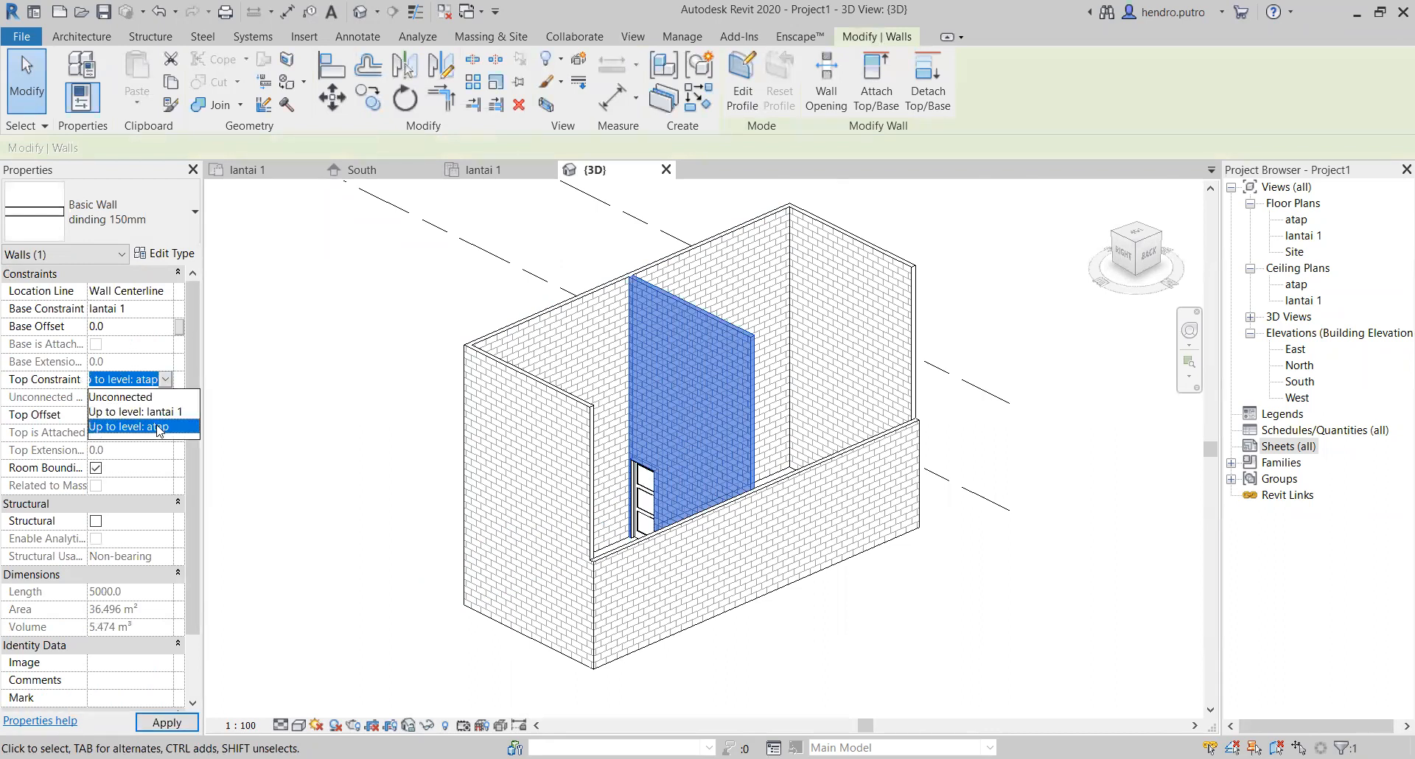
{"action": "left_click", "coordinate": [325, 348]}
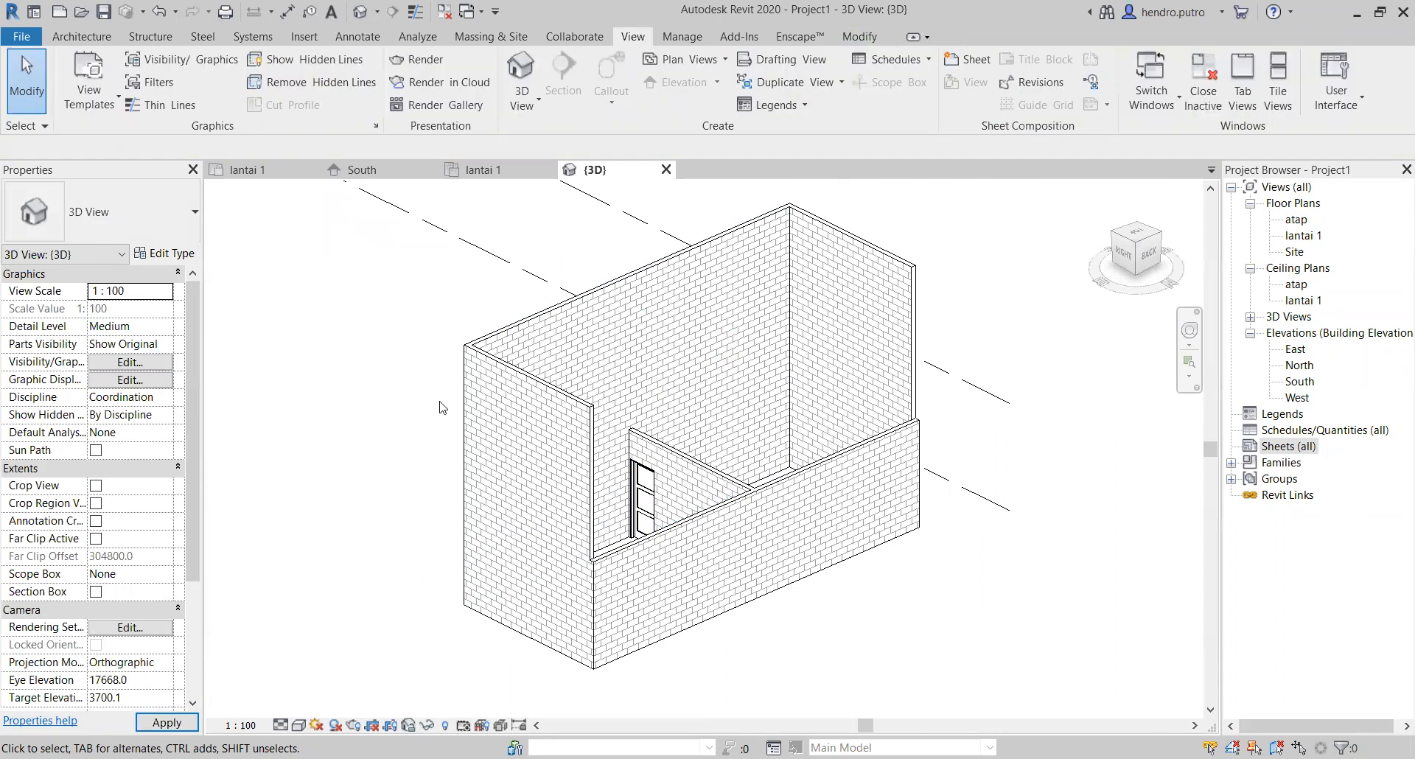
Step: Set the top constraint of the long grid 2 wall to Up to level: atap
{"action": "left_click", "coordinate": [585, 340]}
{"action": "left_click", "coordinate": [166, 381]}
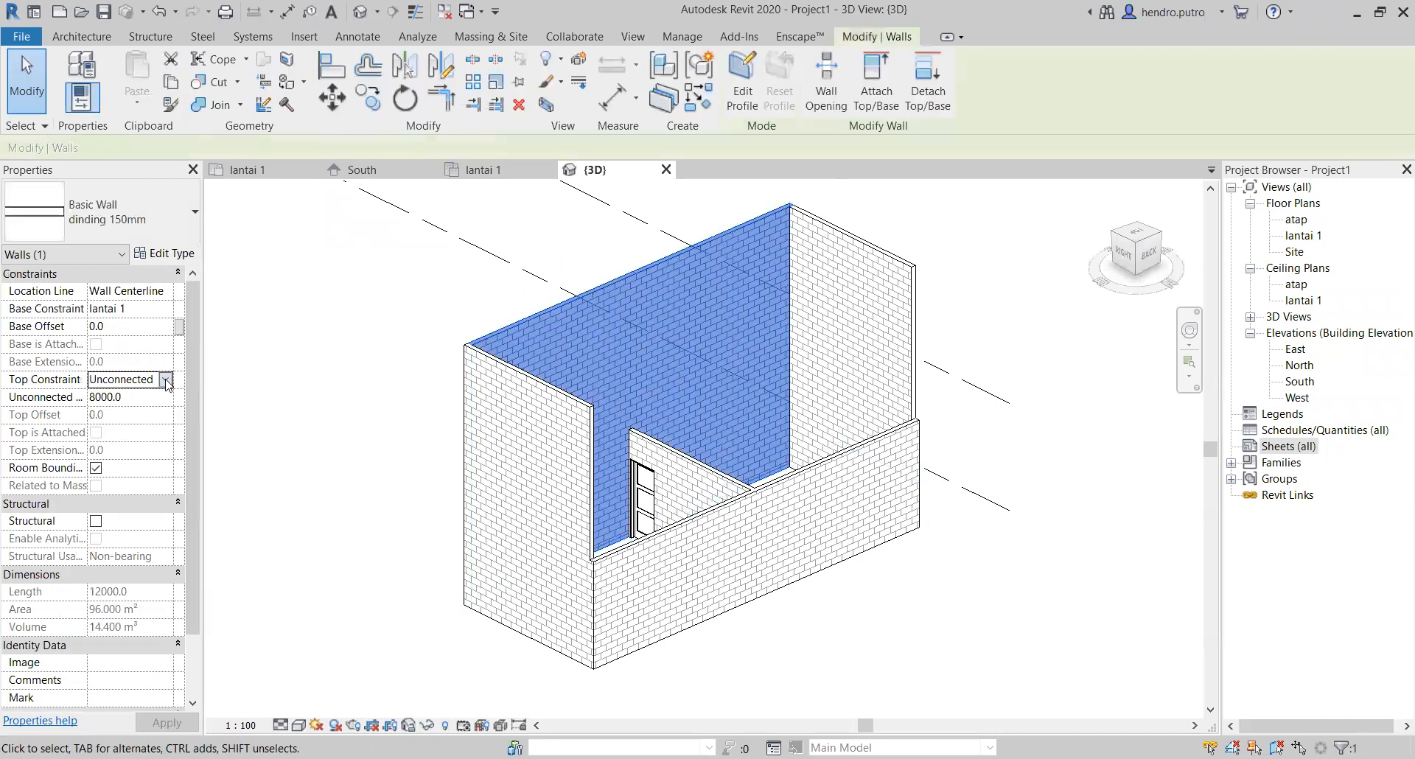
{"action": "left_click", "coordinate": [157, 426]}
Step: Set the top constraints of the two short end walls on grids E and A to Up to level: atap
{"action": "left_click", "coordinate": [514, 415]}
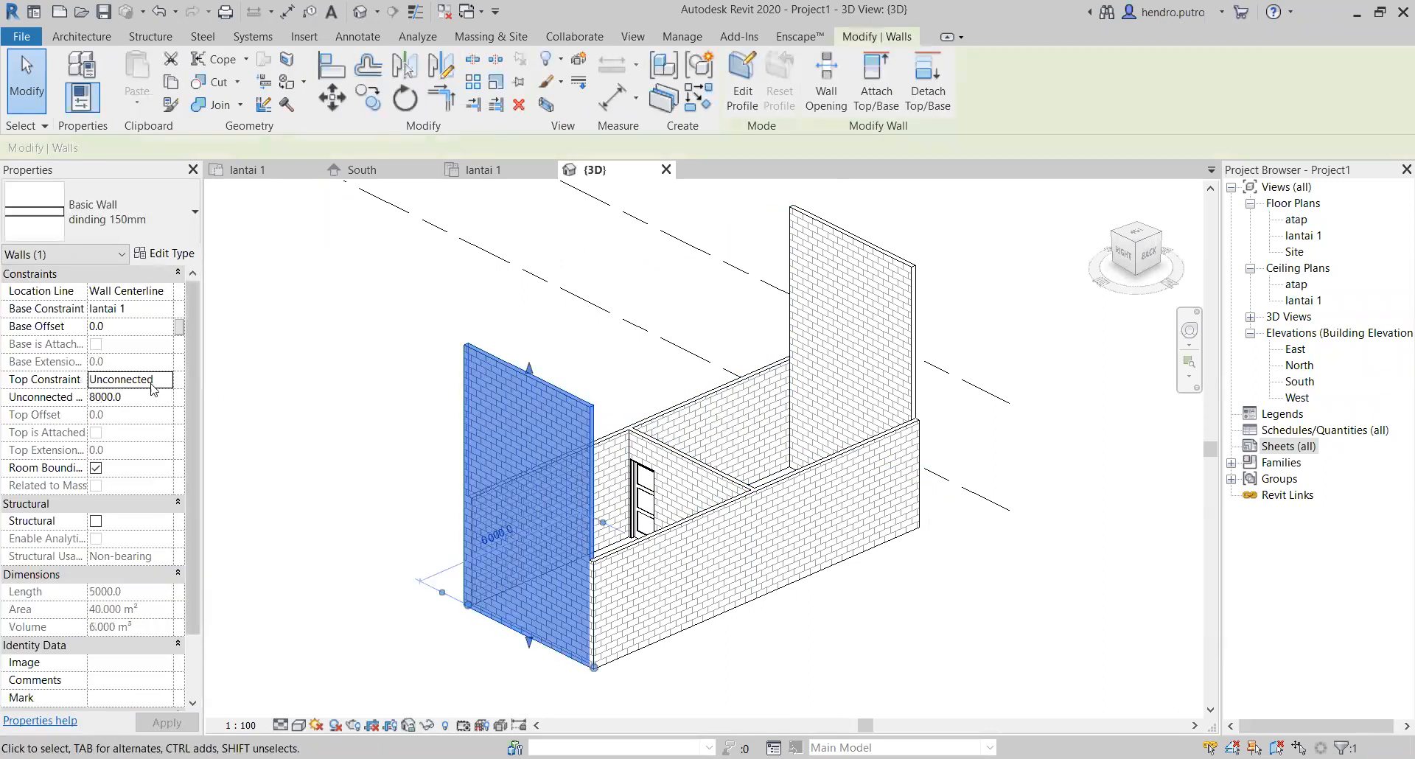
{"action": "left_click", "coordinate": [164, 384]}
{"action": "left_click", "coordinate": [165, 379]}
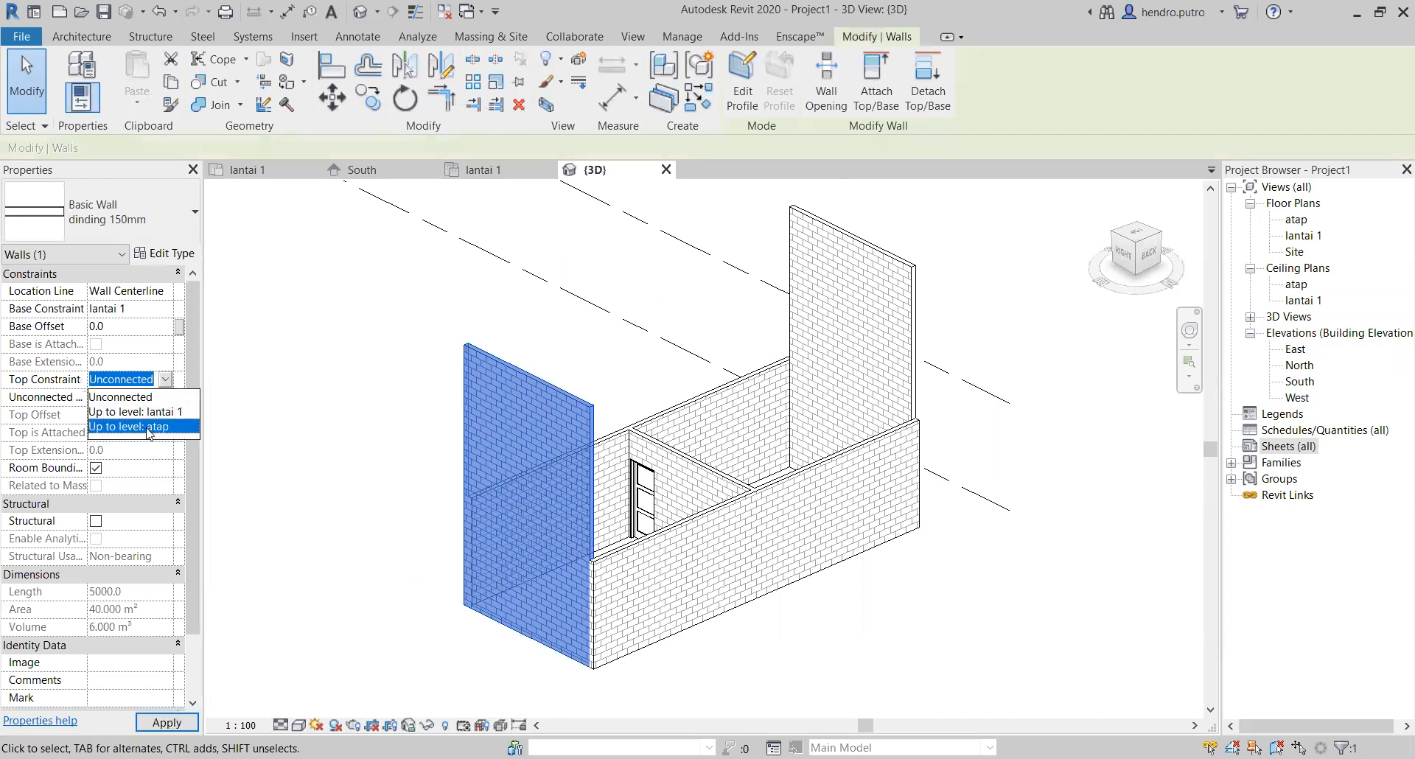
{"action": "left_click", "coordinate": [151, 427]}
{"action": "left_click", "coordinate": [824, 334]}
{"action": "left_click", "coordinate": [161, 384]}
{"action": "left_click", "coordinate": [165, 379]}
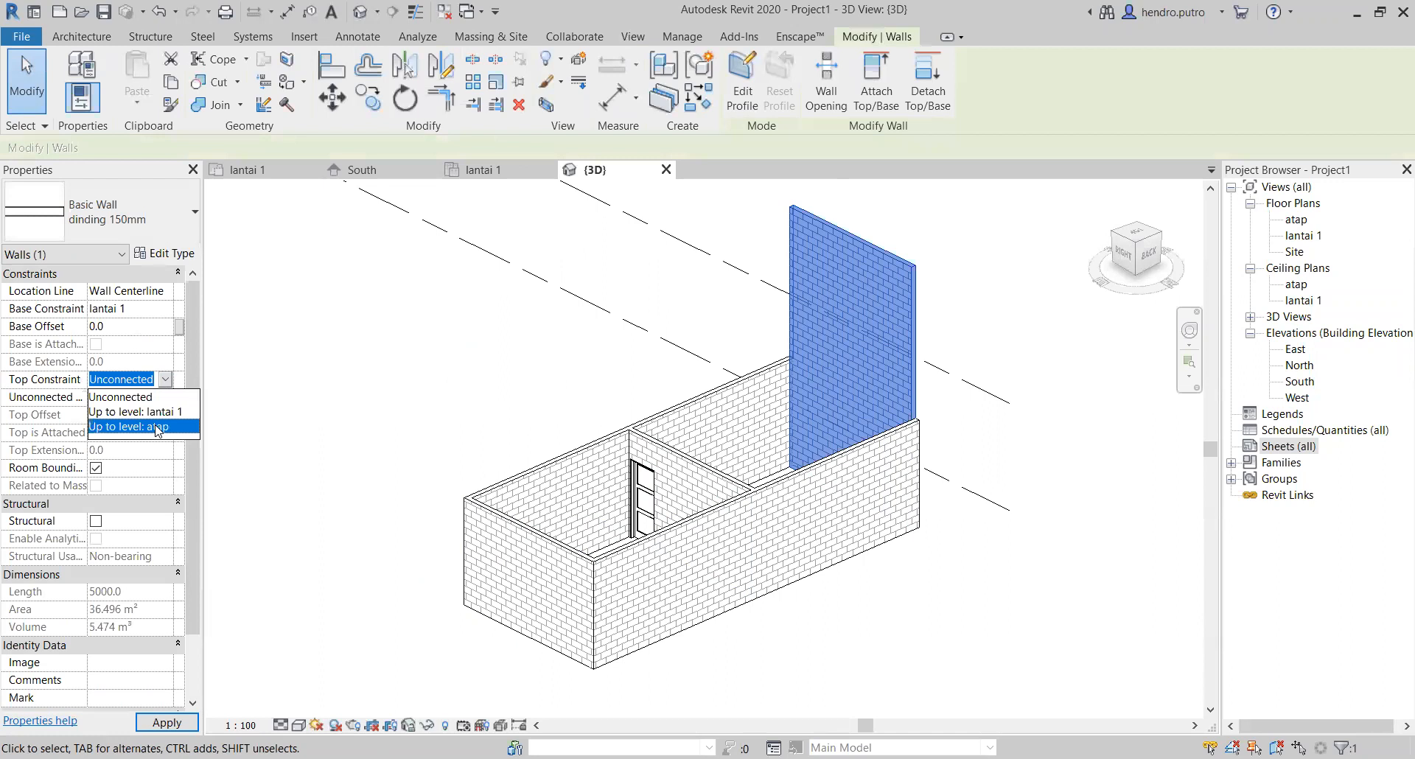
{"action": "left_click", "coordinate": [151, 426]}
{"action": "left_click", "coordinate": [452, 360]}
{"action": "scroll", "coordinate": [594, 417], "scroll_direction": "down", "scroll_amount": 1}
{"action": "middle_click_drag", "start_coordinate": [596, 416], "coordinate": [518, 416]}
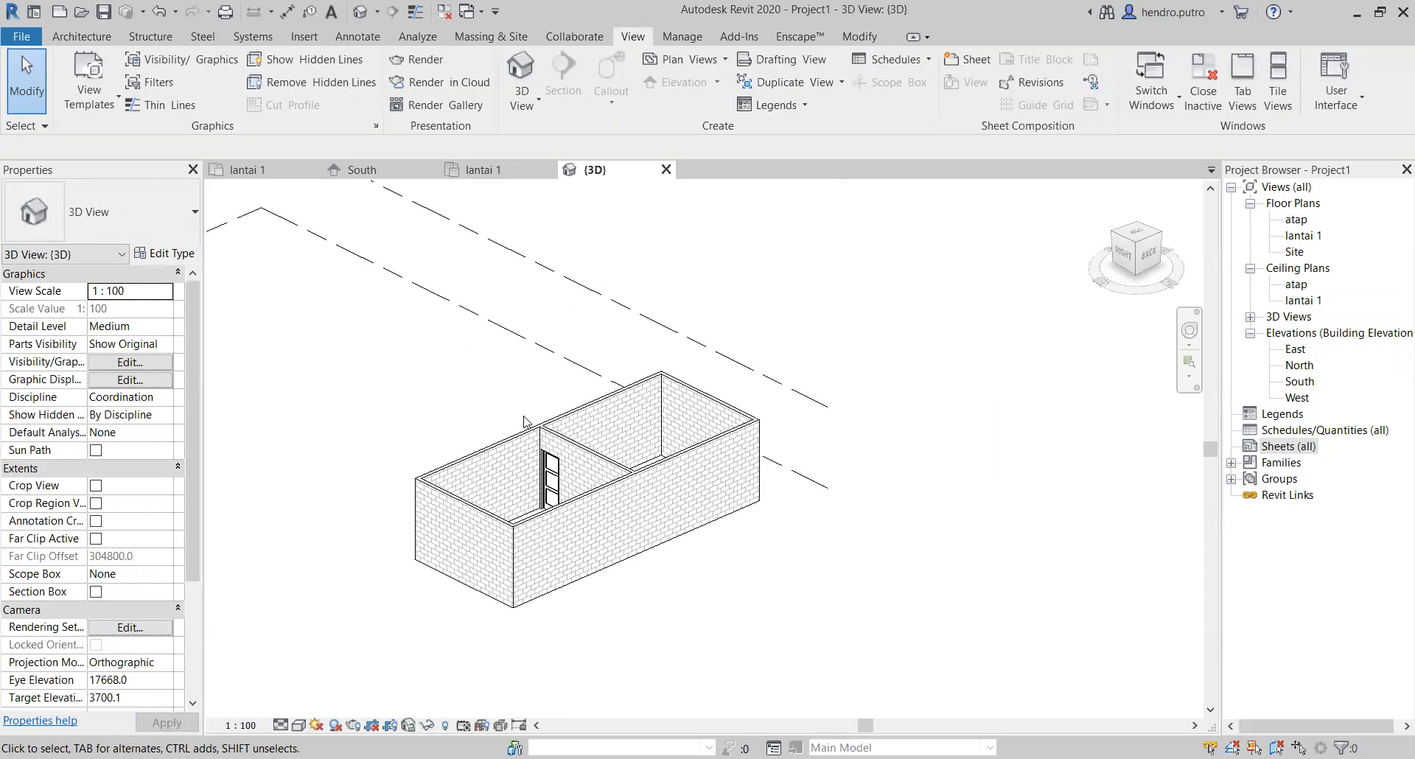
{"action": "scroll", "coordinate": [523, 413], "scroll_direction": "up", "scroll_amount": 2}
{"action": "middle_click_drag", "start_coordinate": [524, 413], "coordinate": [641, 370]}
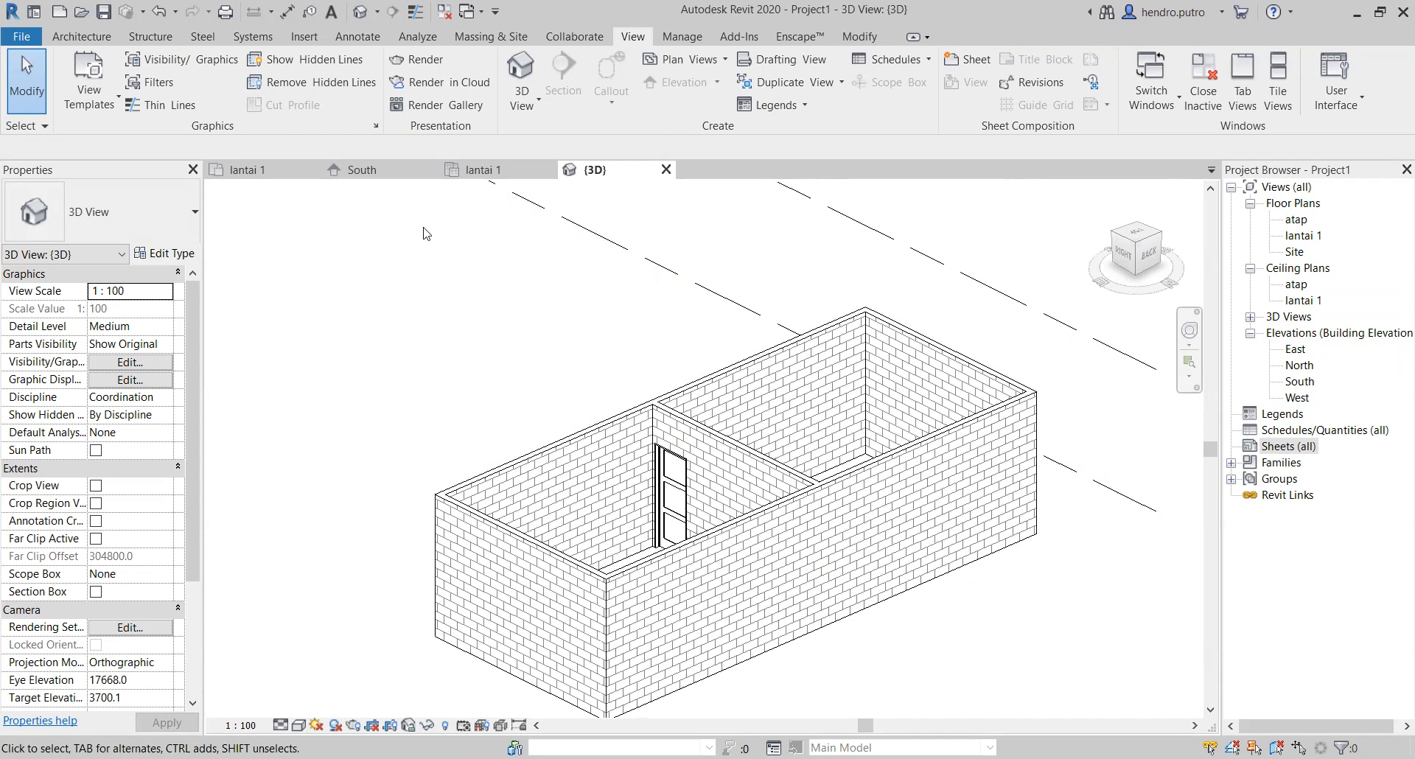
{"action": "scroll", "coordinate": [652, 330], "scroll_direction": "down", "scroll_amount": 1}
{"action": "middle_click_drag", "start_coordinate": [648, 328], "coordinate": [587, 334]}
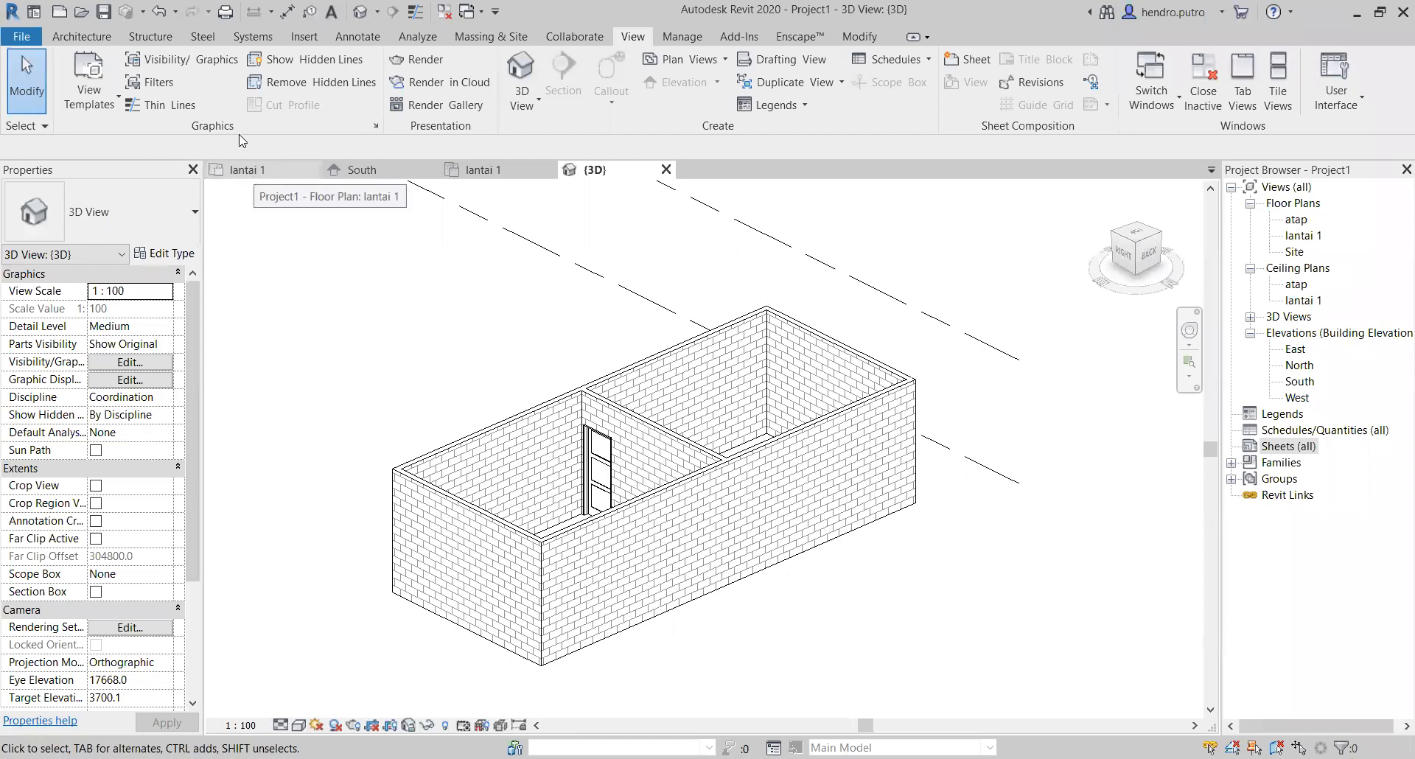
{"action": "left_click", "coordinate": [74, 37]}
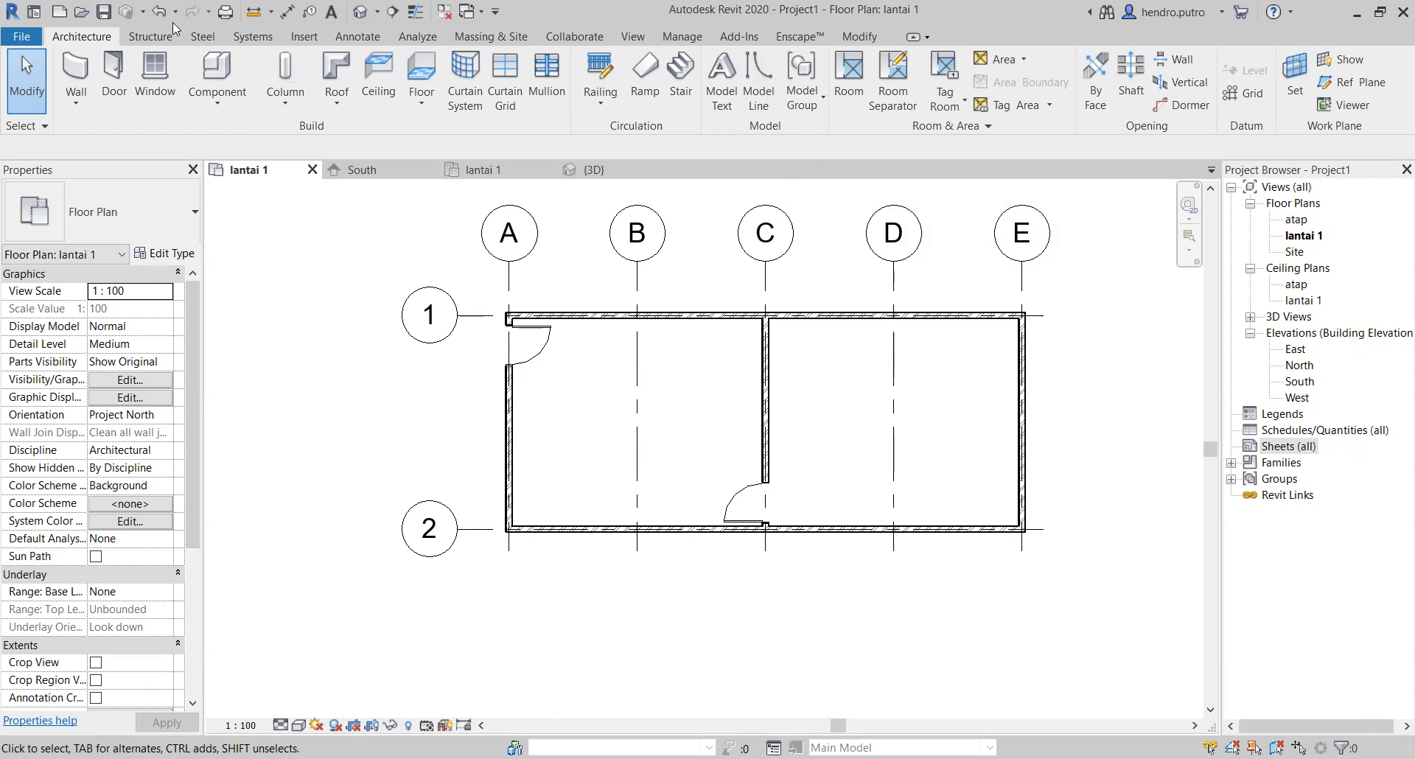
{"action": "left_click", "coordinate": [147, 37]}
{"action": "left_click", "coordinate": [203, 37]}
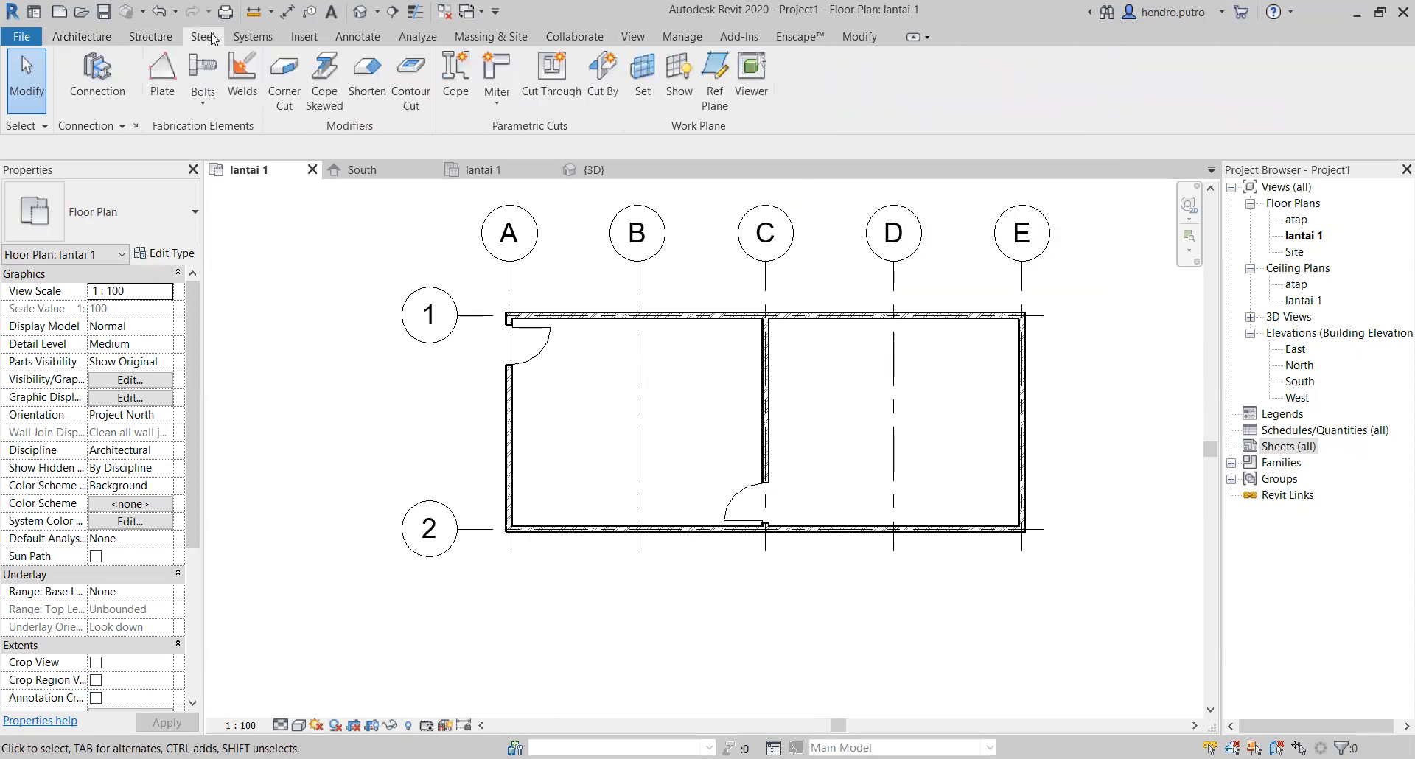
{"action": "left_click", "coordinate": [253, 37]}
{"action": "left_click", "coordinate": [303, 37]}
Step: Add an aligned dimension between grids 1 and 2 outside the grid E wall in the lantai 1 plan
{"action": "left_click", "coordinate": [357, 41]}
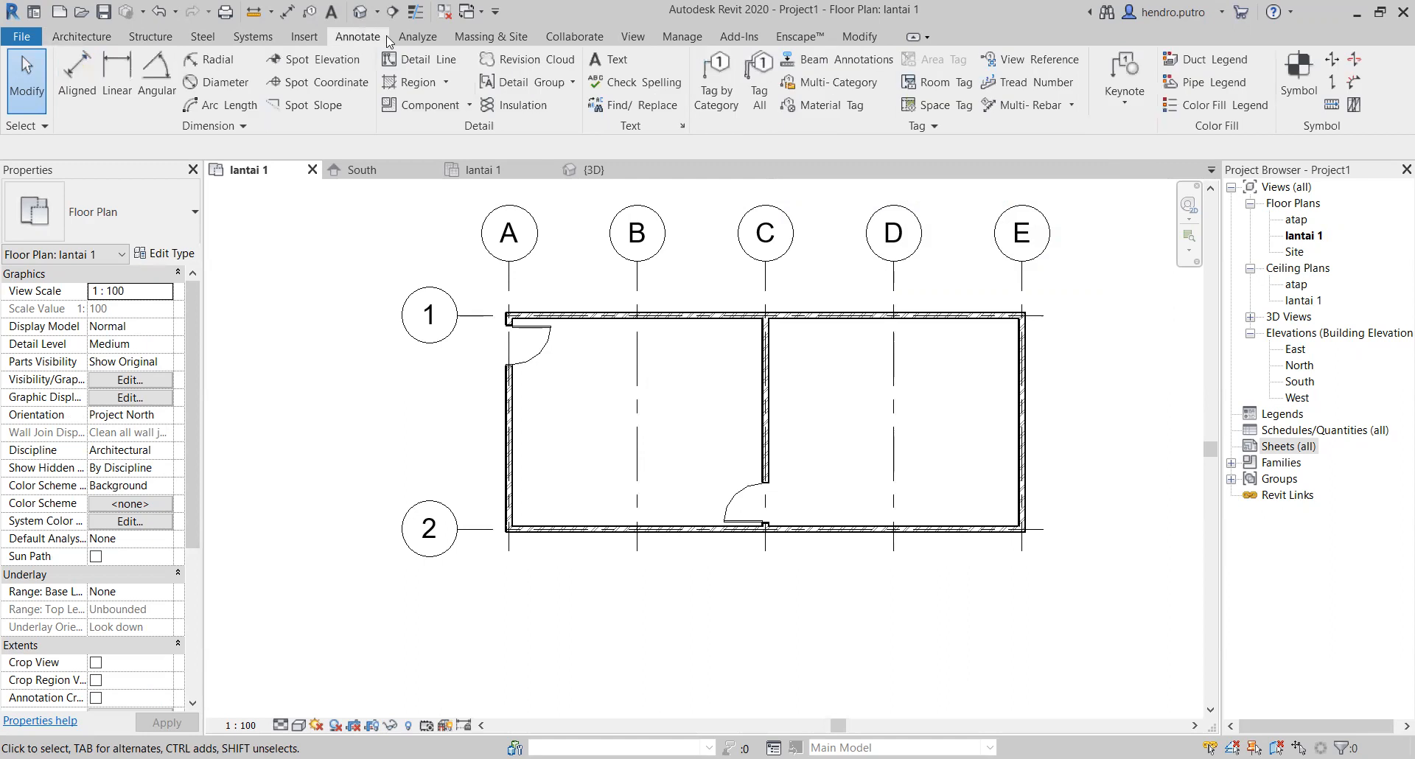
{"action": "left_click", "coordinate": [114, 92]}
{"action": "scroll", "coordinate": [1024, 315], "scroll_direction": "up", "scroll_amount": 2}
{"action": "middle_click_drag", "start_coordinate": [1024, 315], "coordinate": [693, 313]}
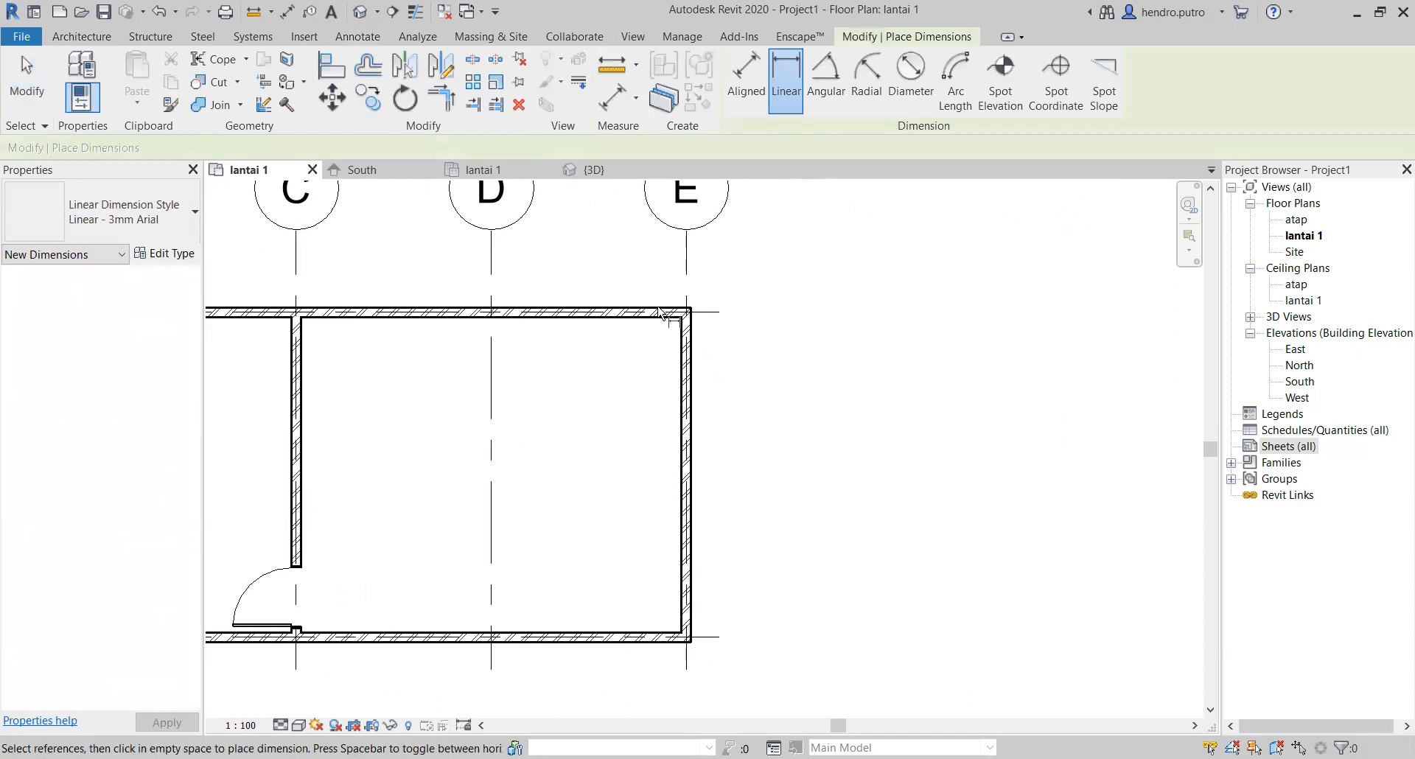
{"action": "left_click", "coordinate": [745, 80]}
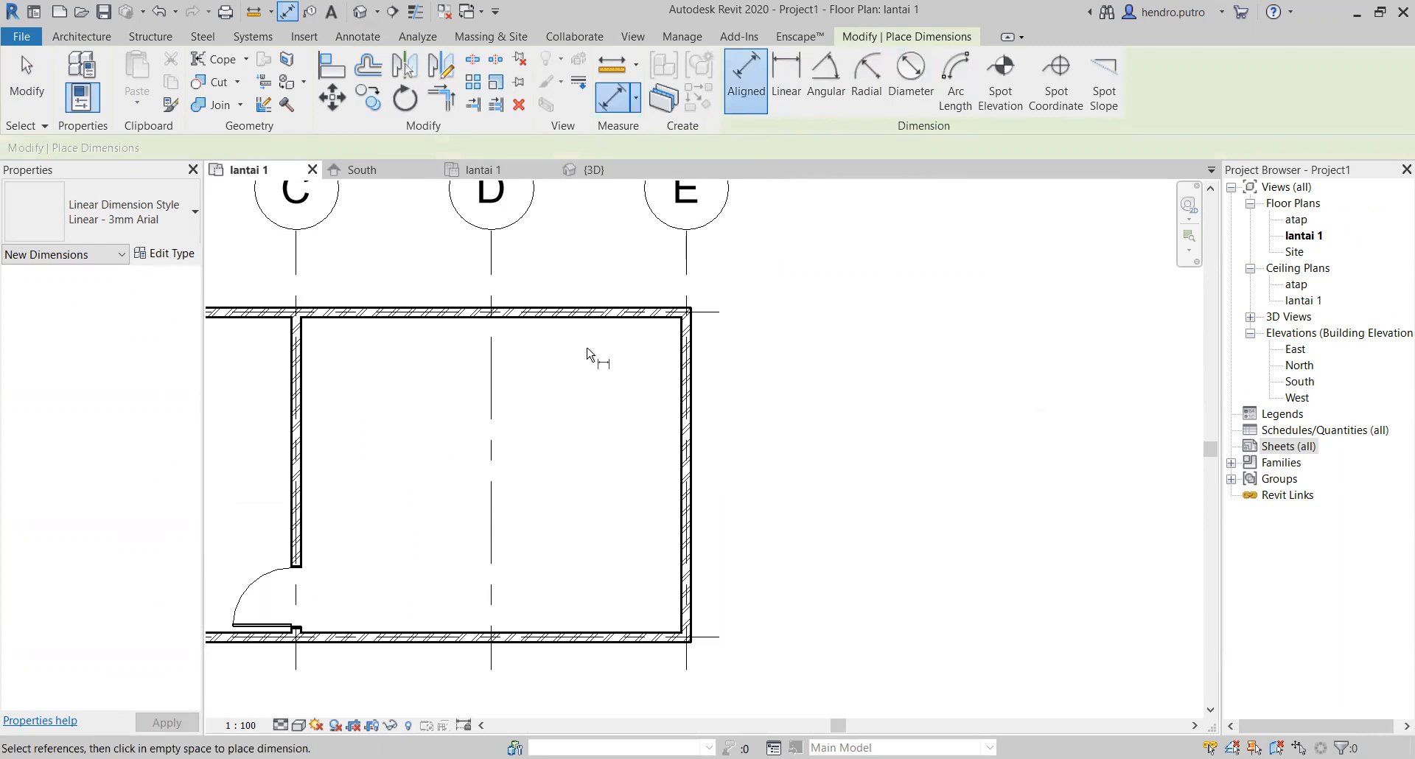
{"action": "left_click", "coordinate": [705, 315]}
{"action": "left_click", "coordinate": [701, 637]}
{"action": "left_click", "coordinate": [774, 546]}
Step: Add aligned dimensions from grid E to D and from grid D to C in one line between the bubbles and the grid 1 wall
{"action": "scroll", "coordinate": [825, 508], "scroll_direction": "down", "scroll_amount": 2}
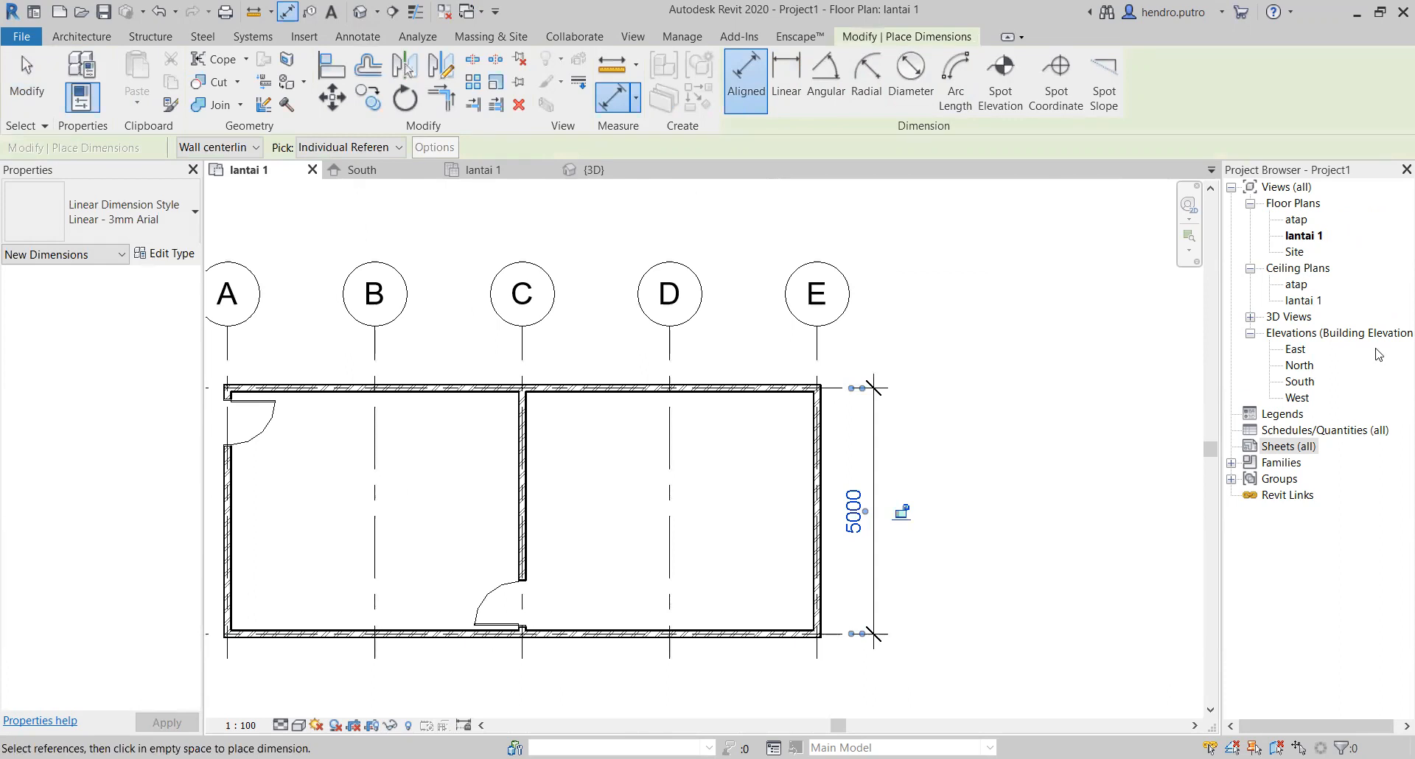
{"action": "scroll", "coordinate": [733, 332], "scroll_direction": "down", "scroll_amount": 1}
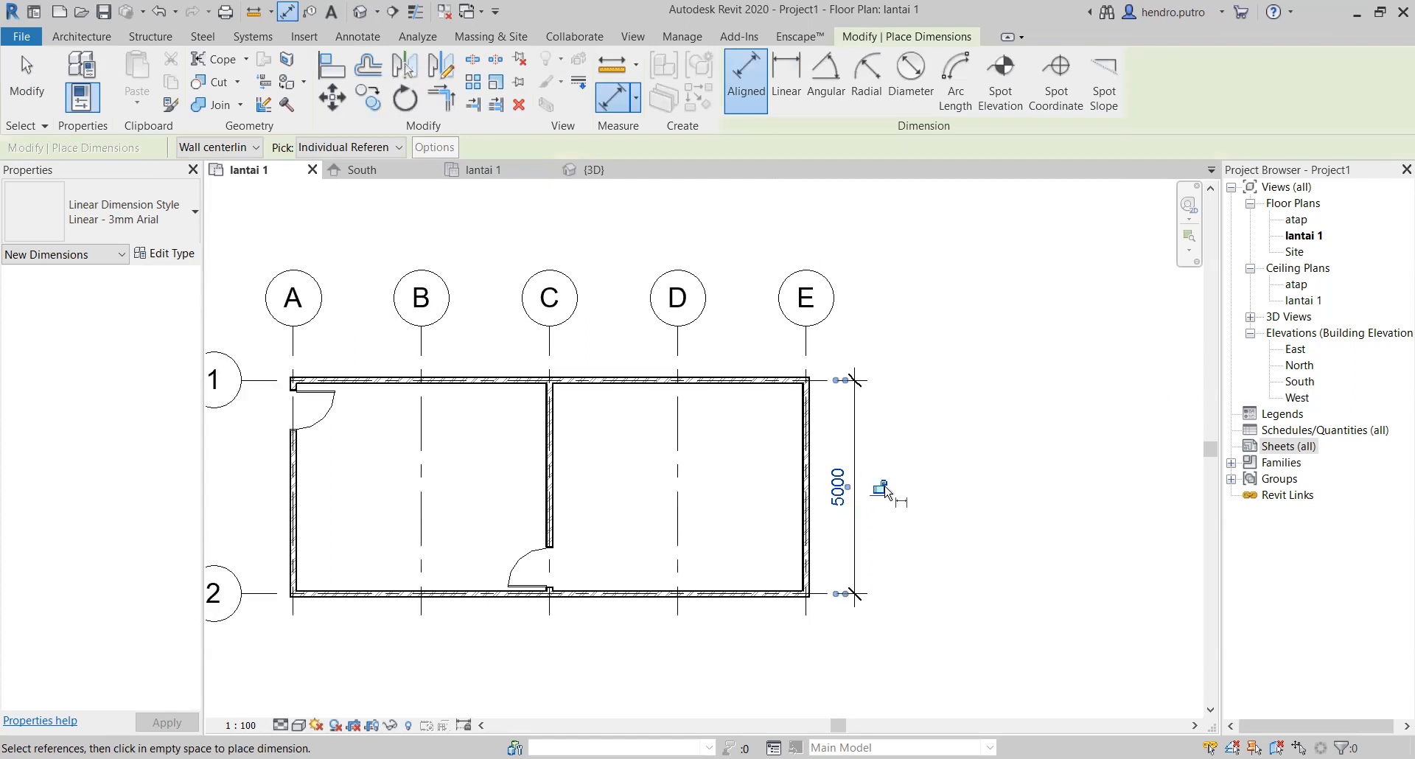
{"action": "scroll", "coordinate": [882, 503], "scroll_direction": "up", "scroll_amount": 1}
{"action": "scroll", "coordinate": [663, 438], "scroll_direction": "down", "scroll_amount": 2}
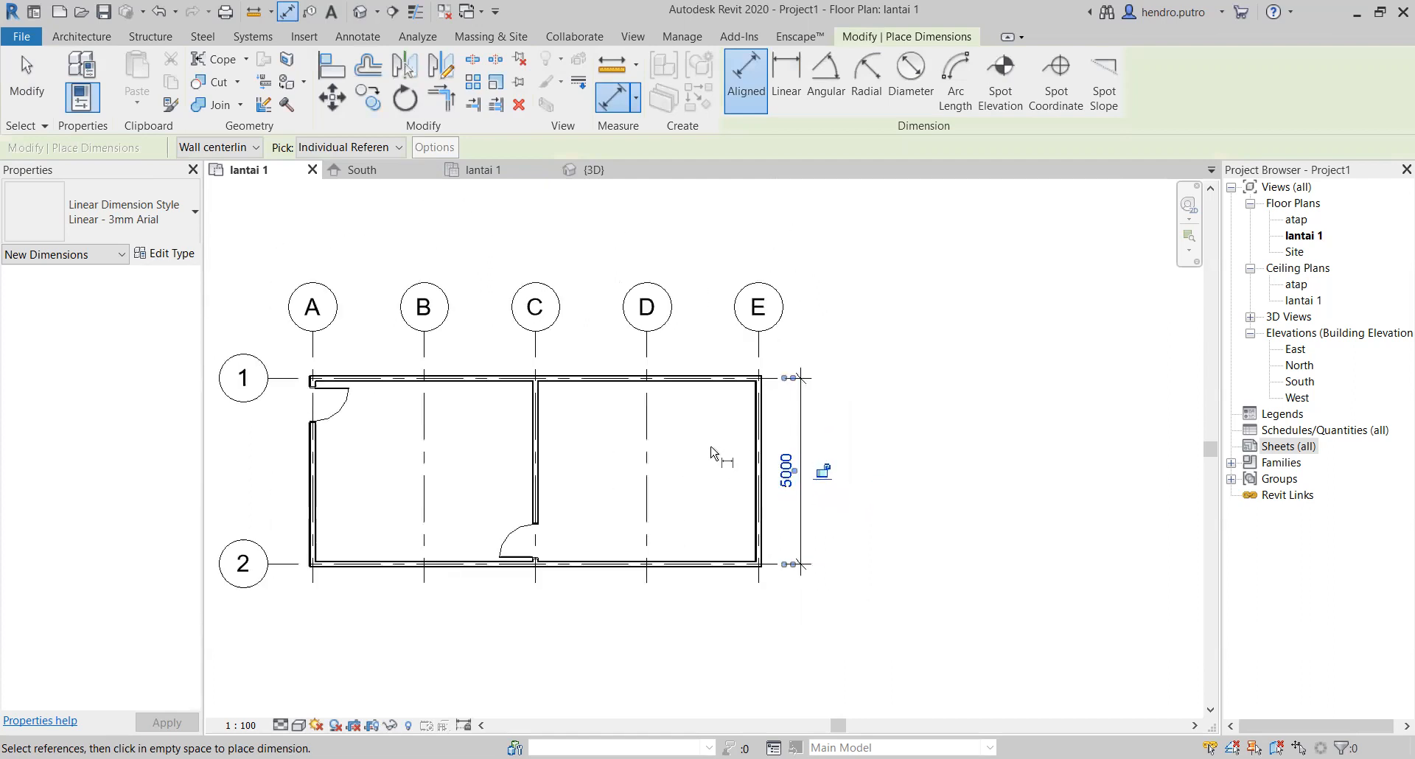
{"action": "scroll", "coordinate": [858, 501], "scroll_direction": "up", "scroll_amount": 2}
{"action": "scroll", "coordinate": [649, 311], "scroll_direction": "down", "scroll_amount": 2}
{"action": "middle_click_drag", "start_coordinate": [696, 345], "coordinate": [862, 357]}
{"action": "scroll", "coordinate": [620, 294], "scroll_direction": "down", "scroll_amount": 1}
{"action": "middle_click_drag", "start_coordinate": [626, 294], "coordinate": [567, 422]}
{"action": "left_click", "coordinate": [800, 385]}
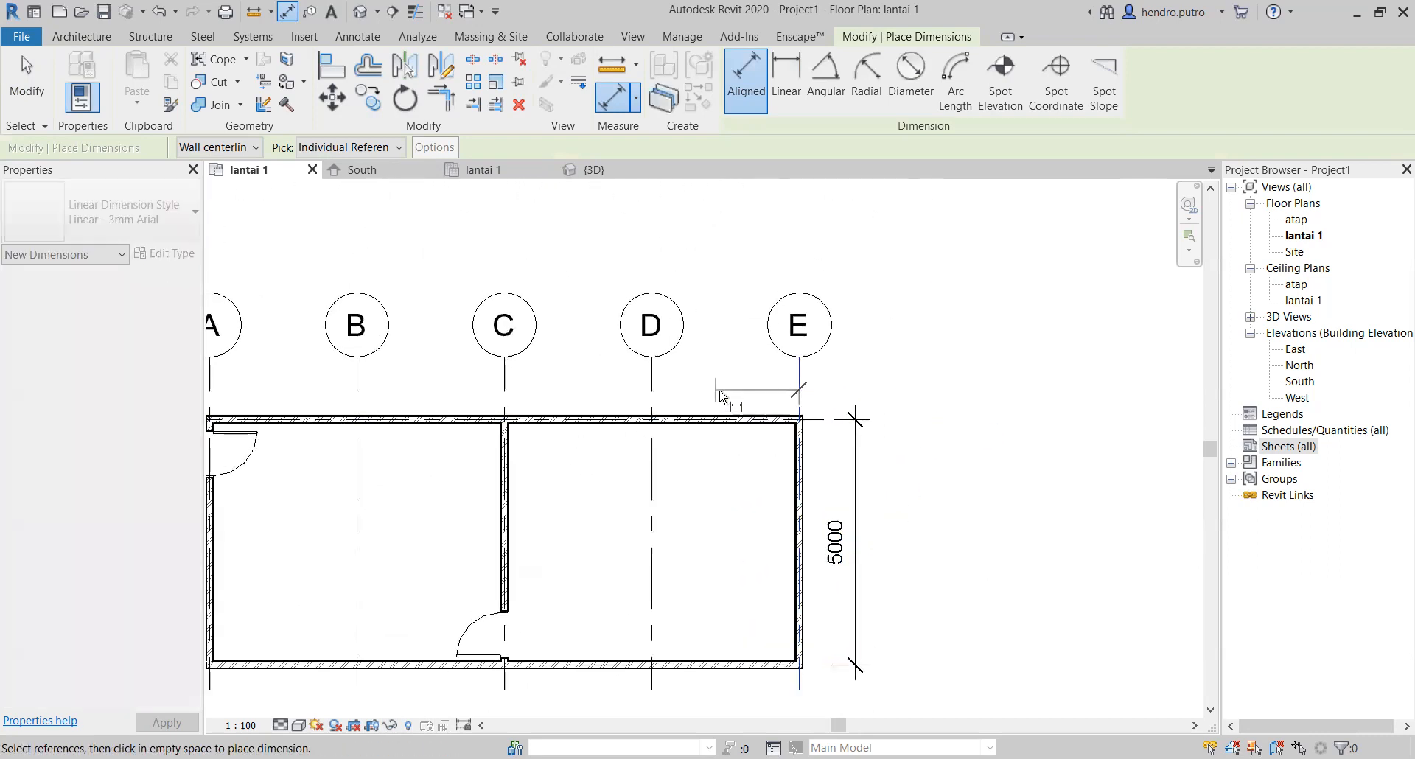
{"action": "left_click", "coordinate": [653, 390]}
{"action": "left_click", "coordinate": [708, 391]}
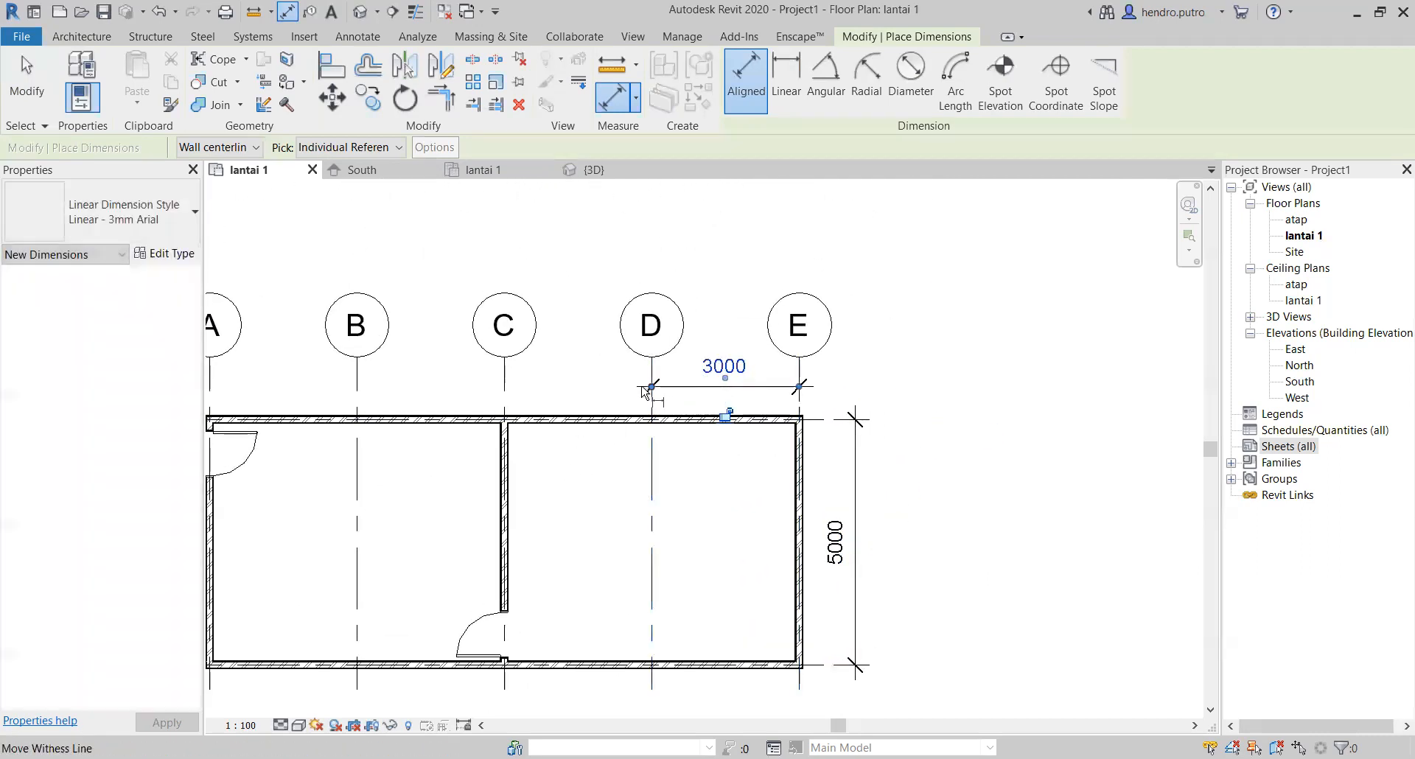
{"action": "left_click", "coordinate": [504, 387]}
{"action": "left_click", "coordinate": [652, 387]}
{"action": "left_click", "coordinate": [673, 386]}
Step: Add aligned dimensions from grid B to C and from grid A to B, lined up with the existing grid dimensions
{"action": "middle_click_drag", "start_coordinate": [392, 386], "coordinate": [640, 382]}
{"action": "left_click", "coordinate": [606, 362]}
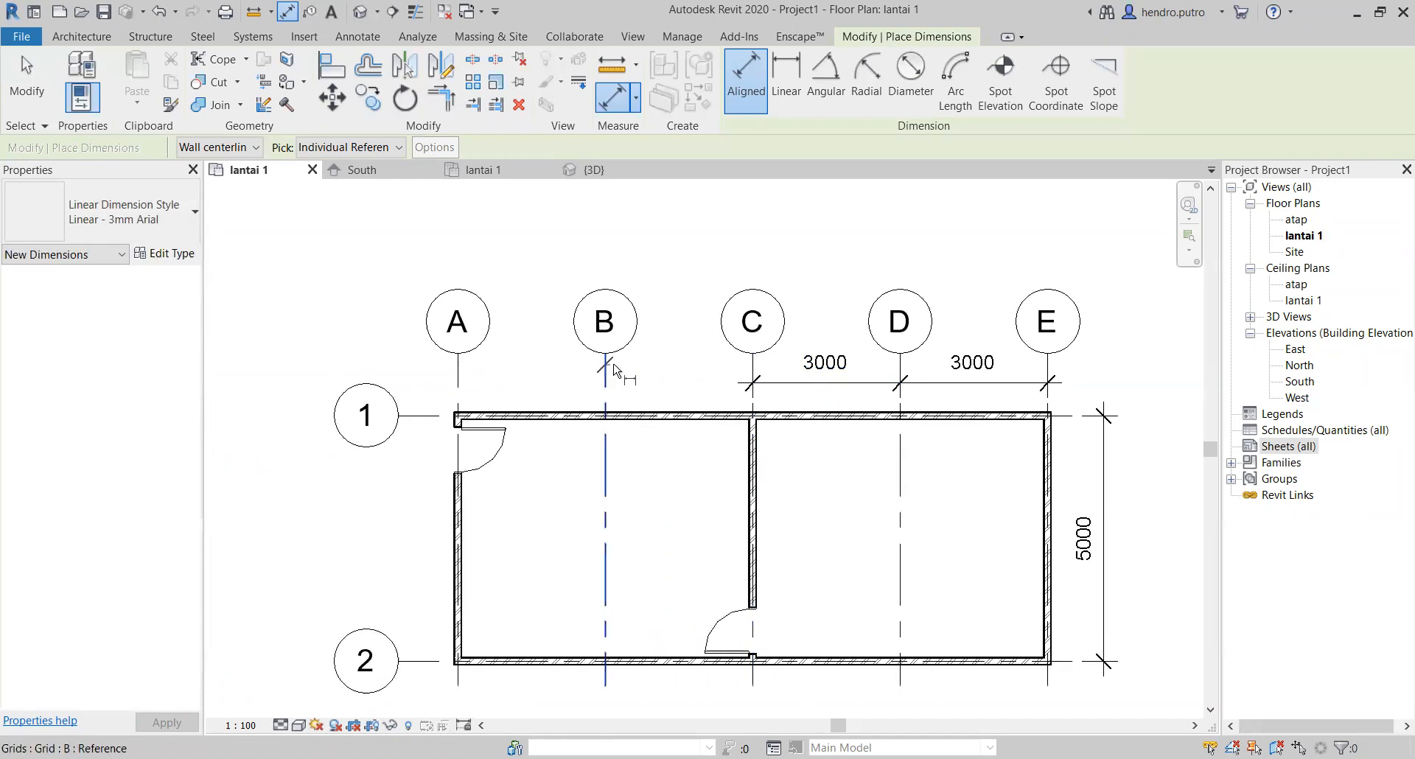
{"action": "left_click", "coordinate": [753, 365]}
{"action": "left_click", "coordinate": [780, 385]}
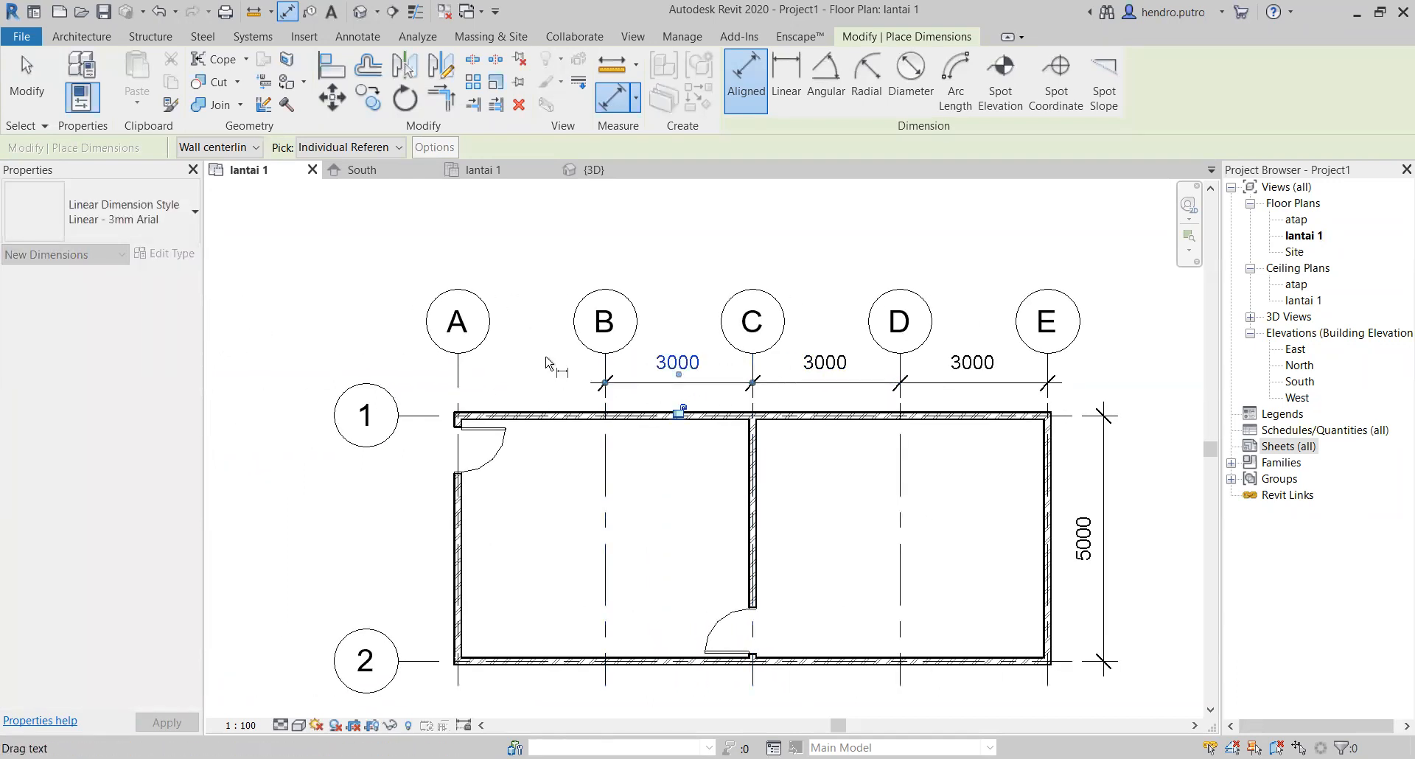
{"action": "left_click", "coordinate": [458, 372]}
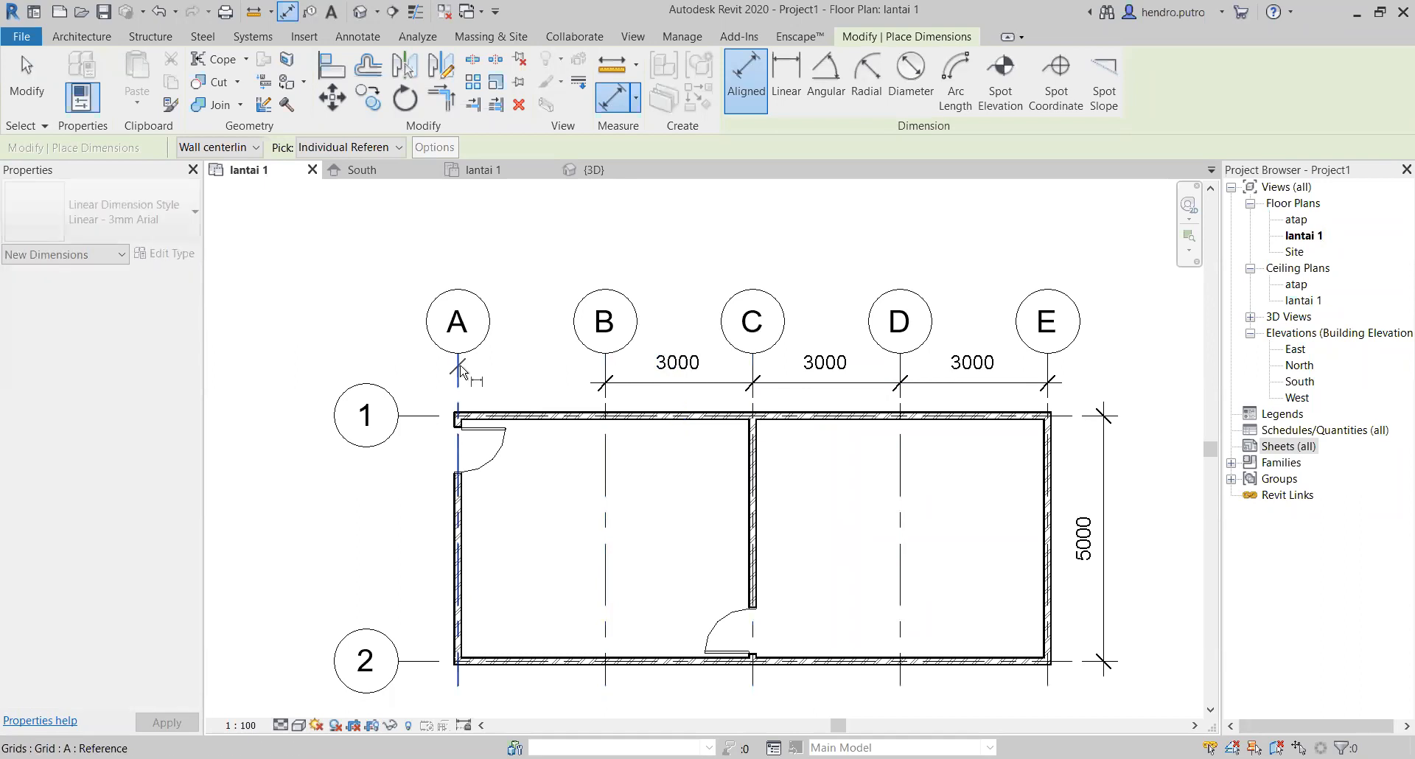
{"action": "left_click", "coordinate": [605, 376]}
{"action": "left_click", "coordinate": [629, 380]}
Step: Add an aligned dimension between grids 1 and 2 outside the grid A wall and end the dimension command
{"action": "scroll", "coordinate": [626, 442], "scroll_direction": "down", "scroll_amount": 2}
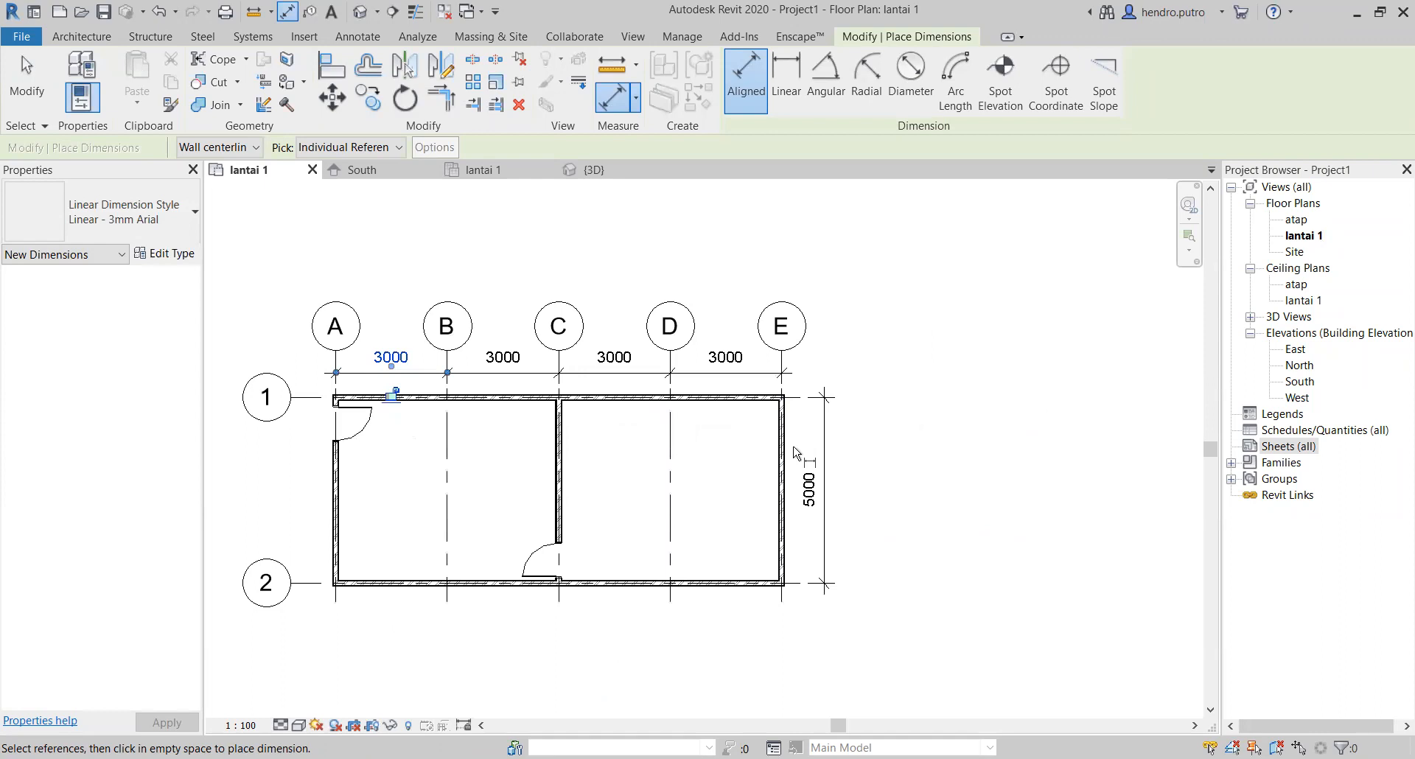
{"action": "left_click", "coordinate": [309, 398]}
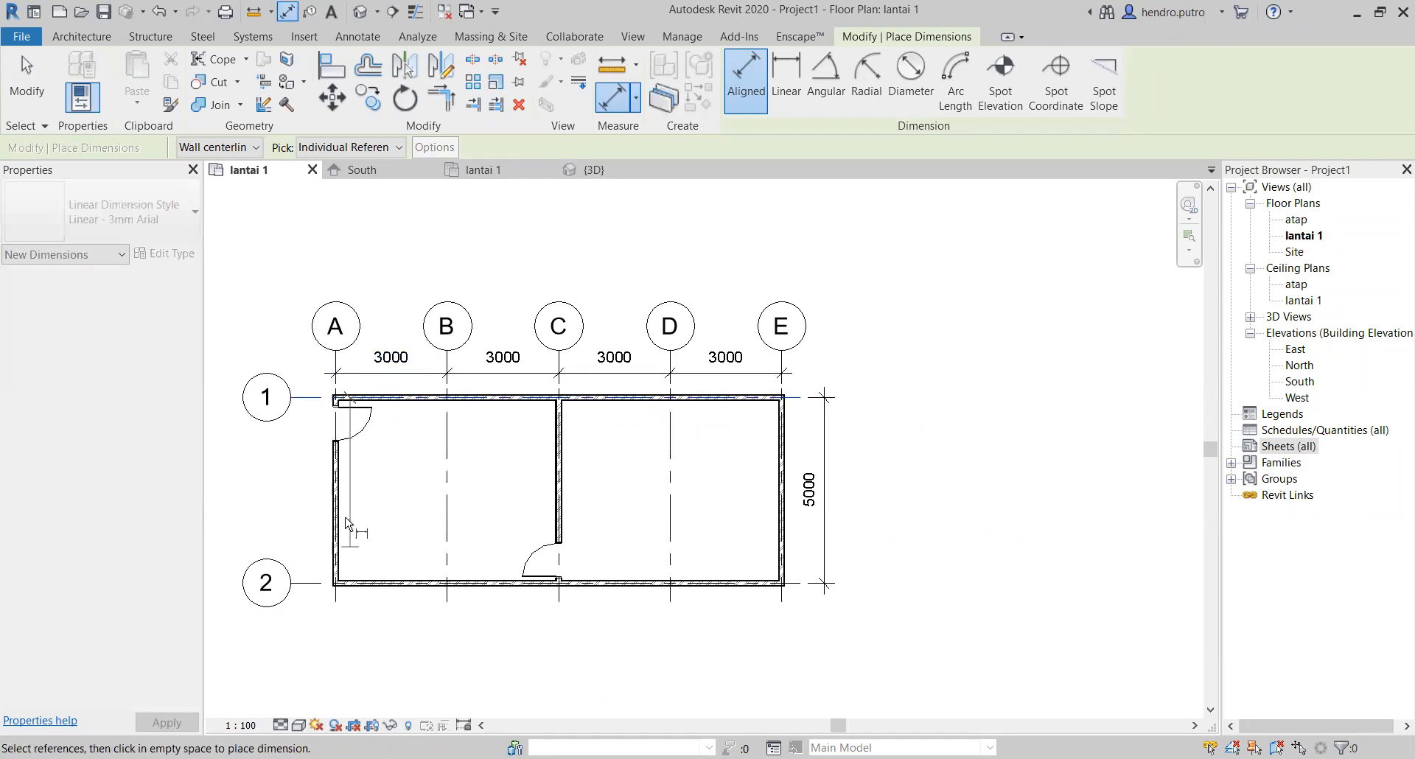
{"action": "left_click", "coordinate": [311, 583]}
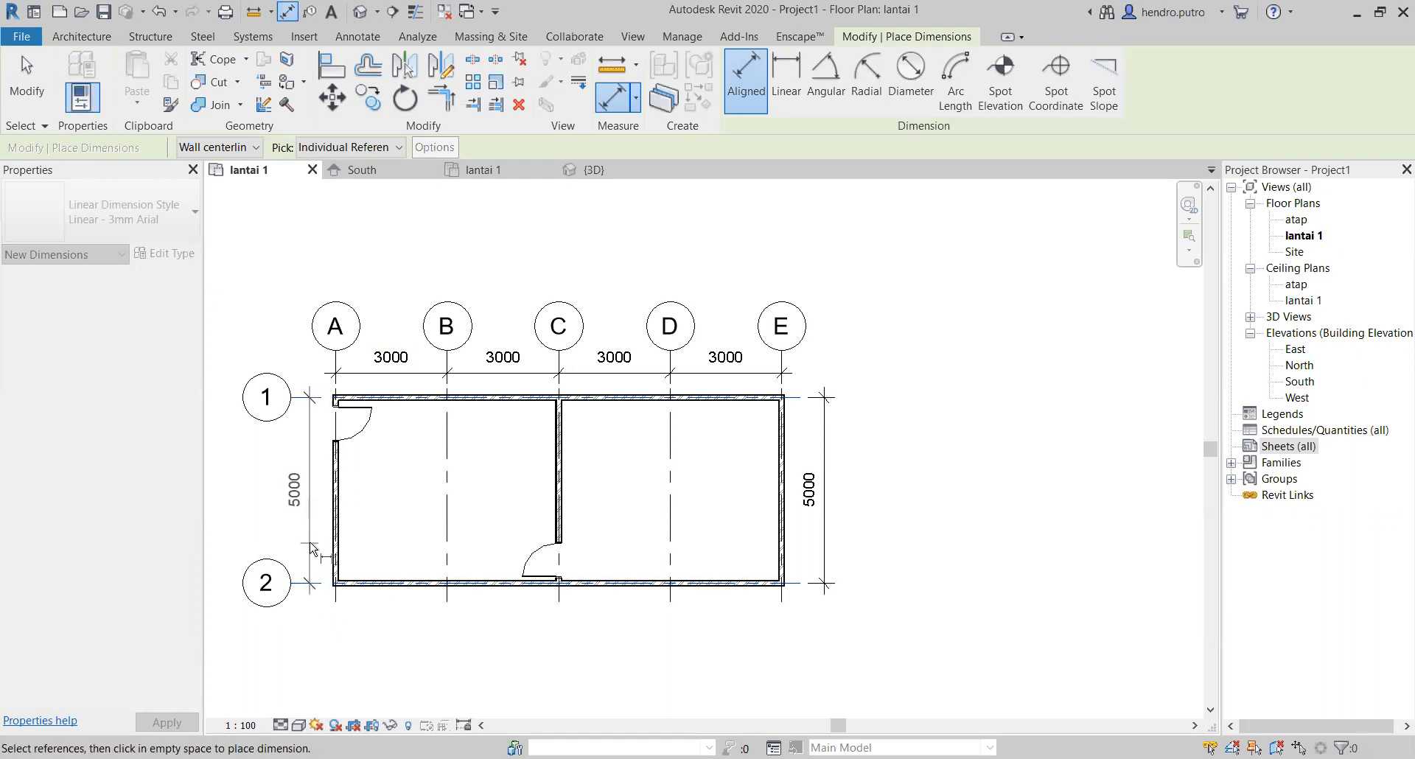
{"action": "left_click", "coordinate": [310, 593]}
{"action": "left_click", "coordinate": [336, 599]}
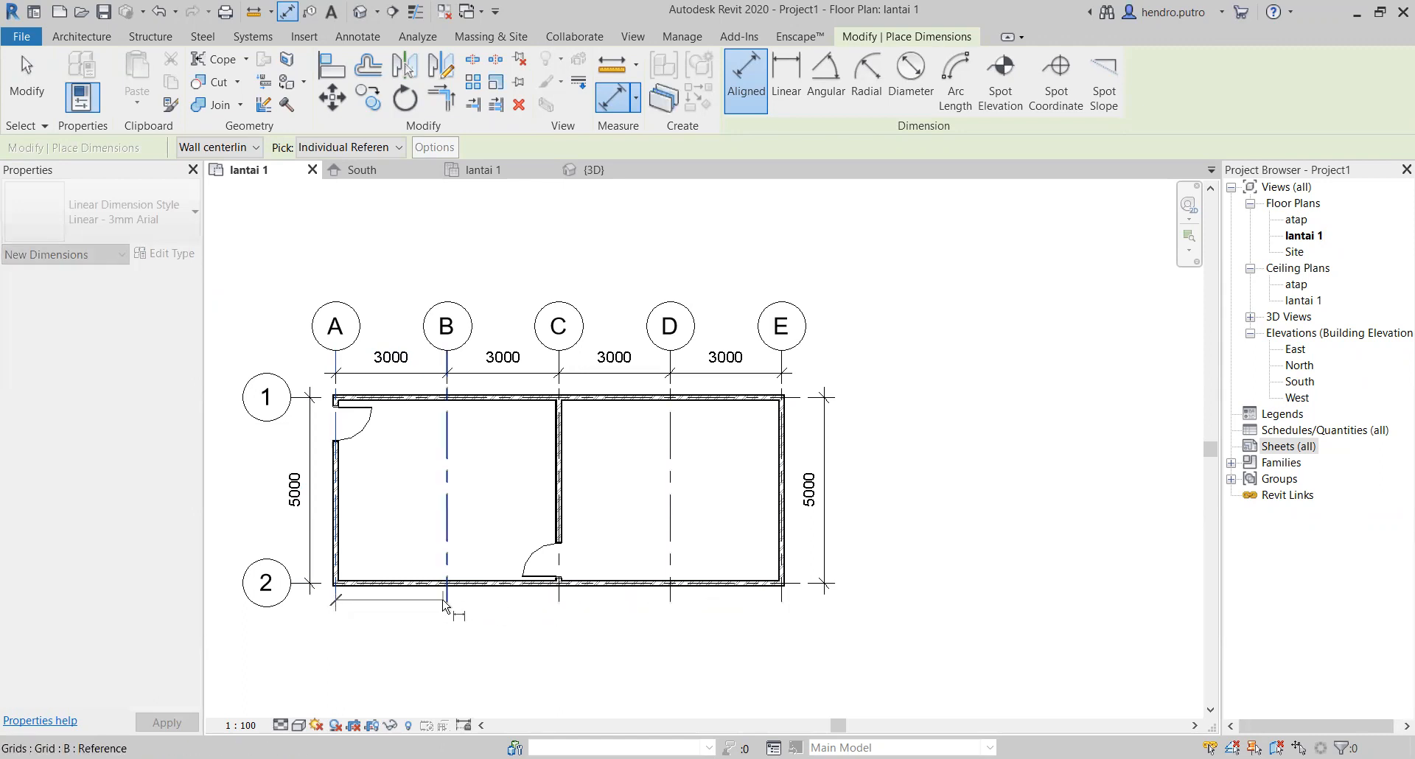
{"action": "key", "text": "Escape"}
{"action": "scroll", "coordinate": [349, 342], "scroll_direction": "up", "scroll_amount": 2}
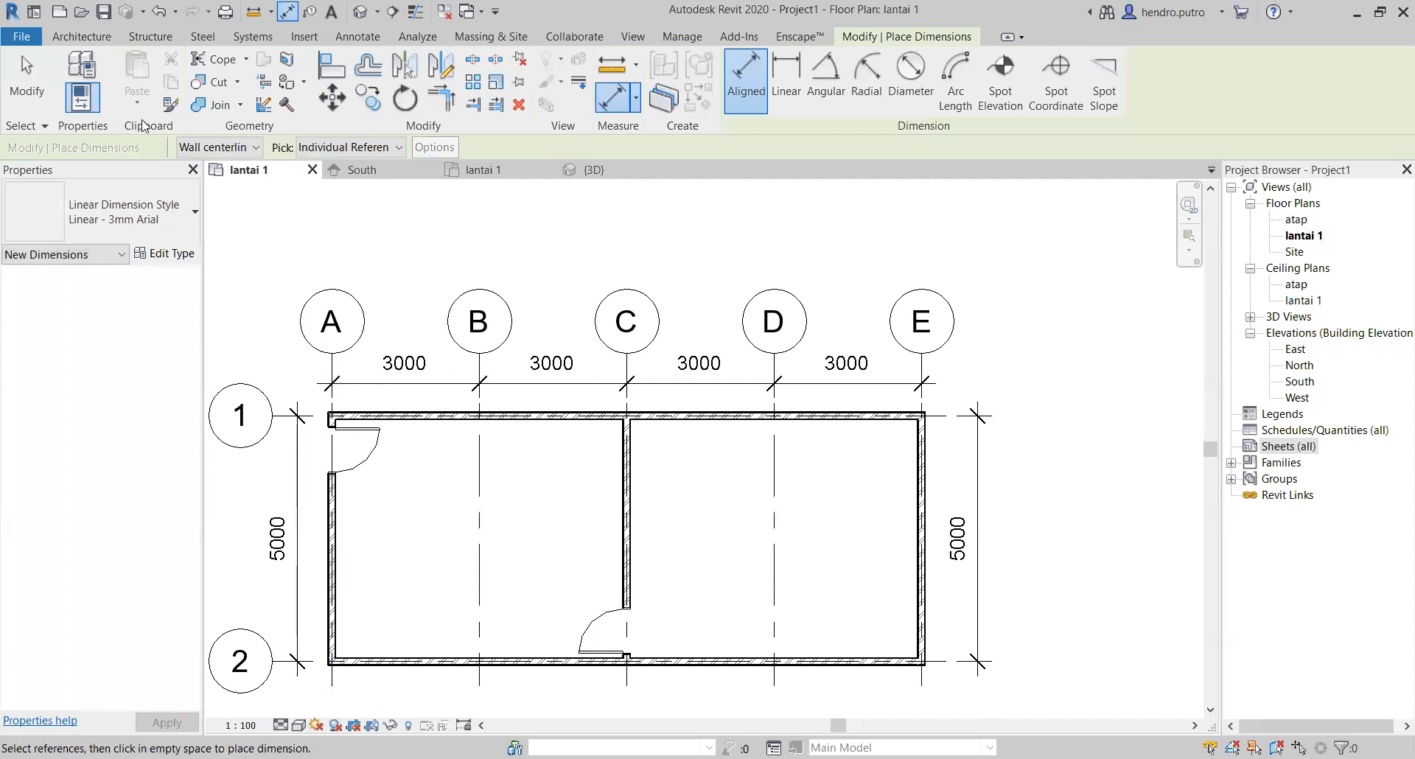
{"action": "left_click", "coordinate": [29, 86]}
Step: Show grid A's bubble at its grid 2 end and stretch the aligned lettered grid ends farther below the building
{"action": "left_click", "coordinate": [319, 350]}
{"action": "scroll", "coordinate": [385, 444], "scroll_direction": "down", "scroll_amount": 1}
{"action": "middle_click_drag", "start_coordinate": [395, 619], "coordinate": [425, 509]}
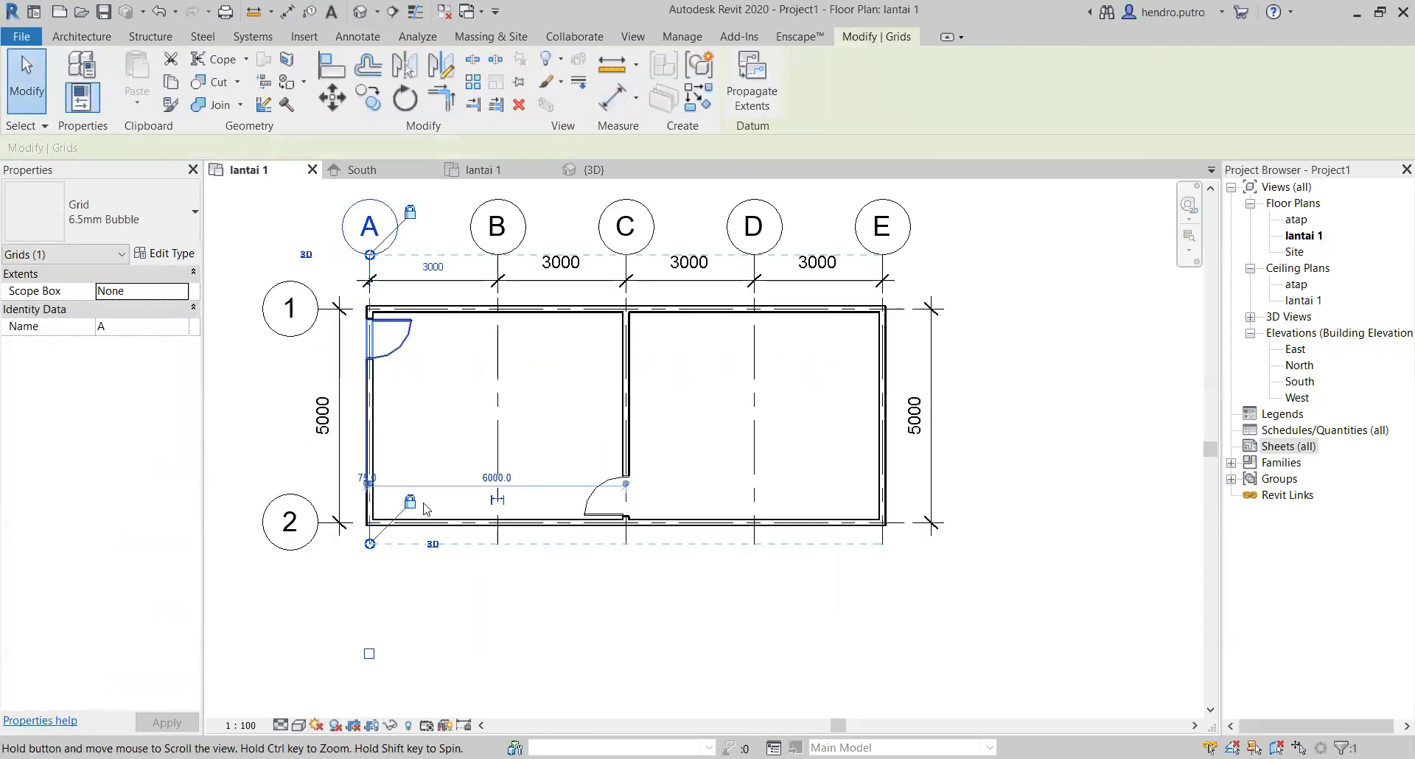
{"action": "scroll", "coordinate": [384, 659], "scroll_direction": "up", "scroll_amount": 2}
{"action": "left_click", "coordinate": [361, 650]}
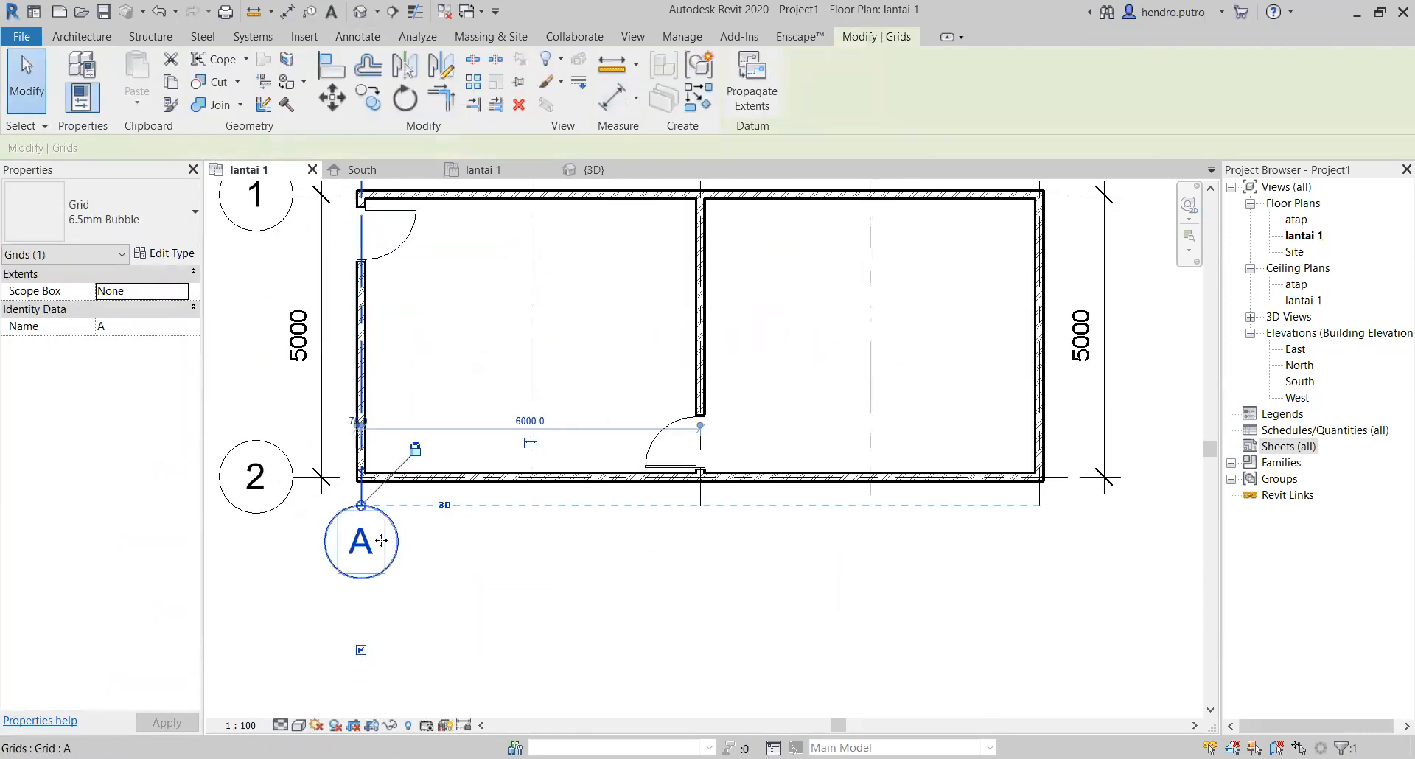
{"action": "left_click_drag", "start_coordinate": [364, 518], "coordinate": [364, 590]}
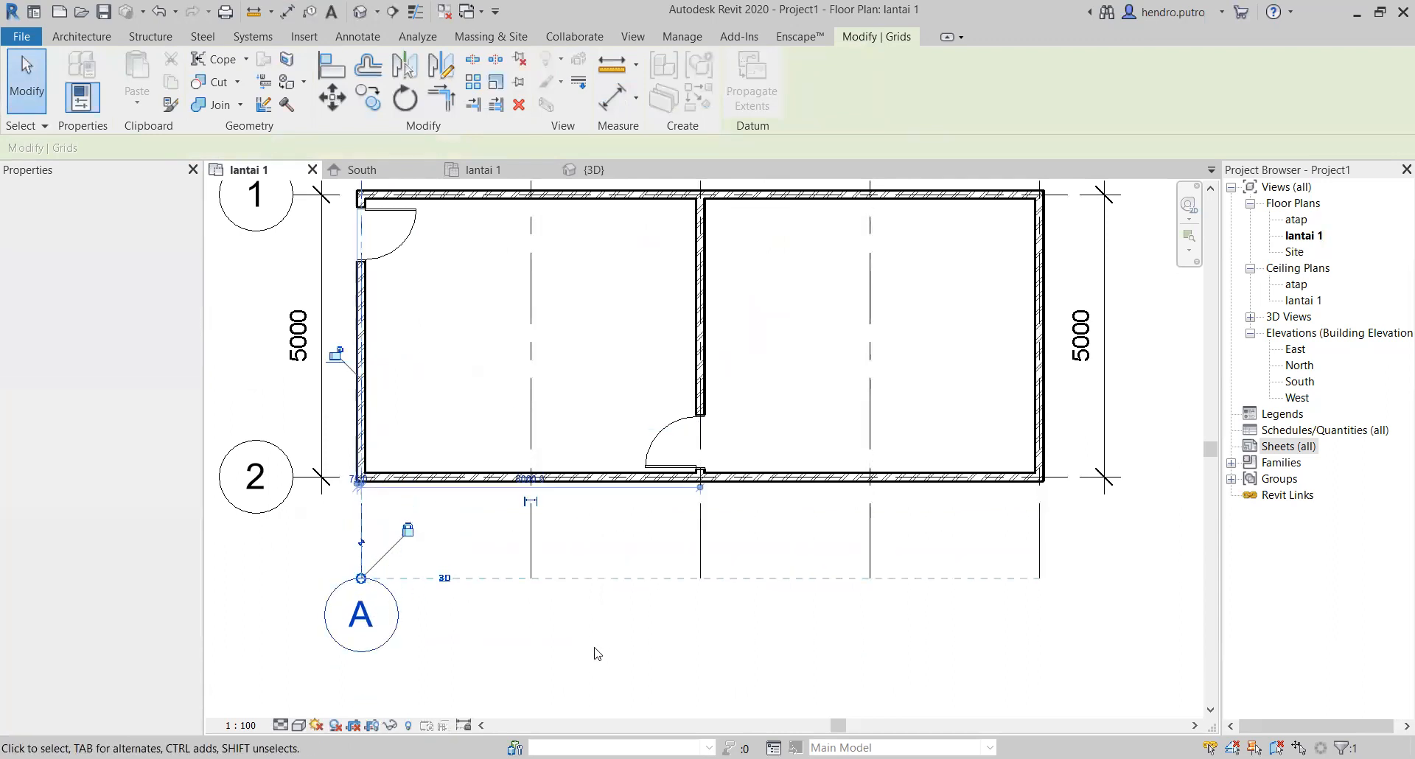
{"action": "left_click", "coordinate": [596, 651]}
Step: Show the bubbles of grids B and C at their ends beyond grid 2, matching grid A
{"action": "scroll", "coordinate": [584, 632], "scroll_direction": "down", "scroll_amount": 2}
{"action": "middle_click_drag", "start_coordinate": [579, 629], "coordinate": [467, 632]}
{"action": "left_click", "coordinate": [433, 585]}
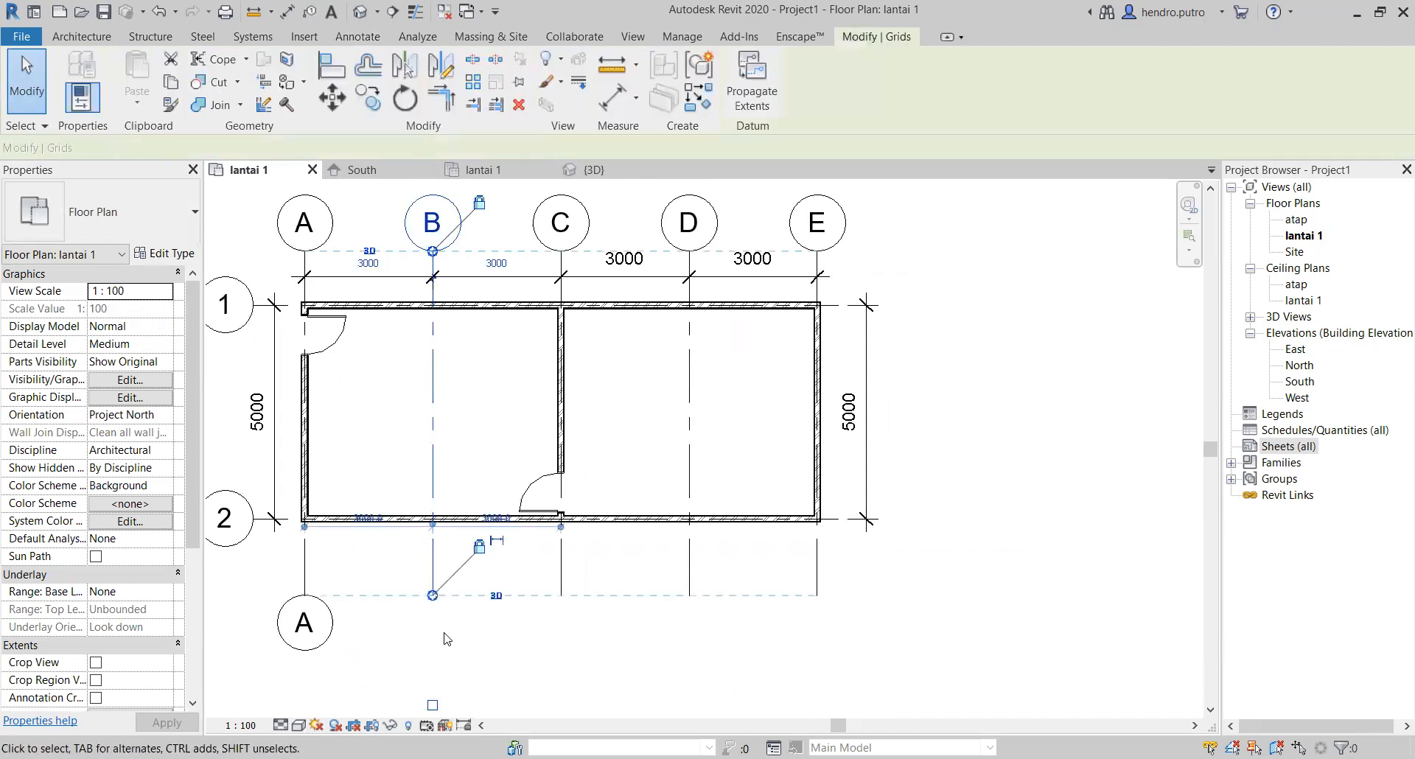
{"action": "left_click", "coordinate": [433, 705]}
{"action": "left_click", "coordinate": [562, 568]}
{"action": "left_click", "coordinate": [562, 702]}
Step: Show the bubbles of grids D and E at their ends beyond grid 2
{"action": "left_click", "coordinate": [688, 569]}
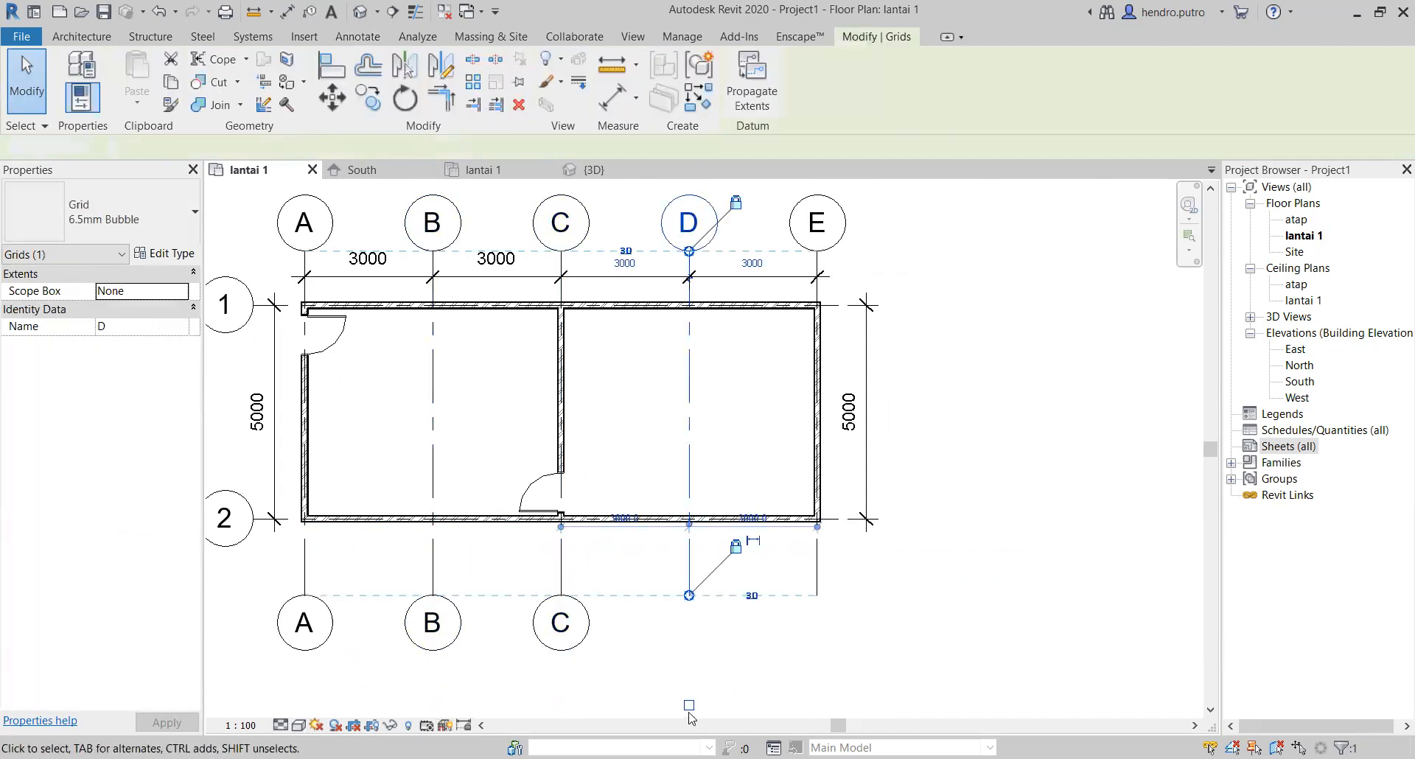
{"action": "left_click", "coordinate": [689, 713]}
{"action": "left_click", "coordinate": [690, 584]}
{"action": "left_click", "coordinate": [689, 705]}
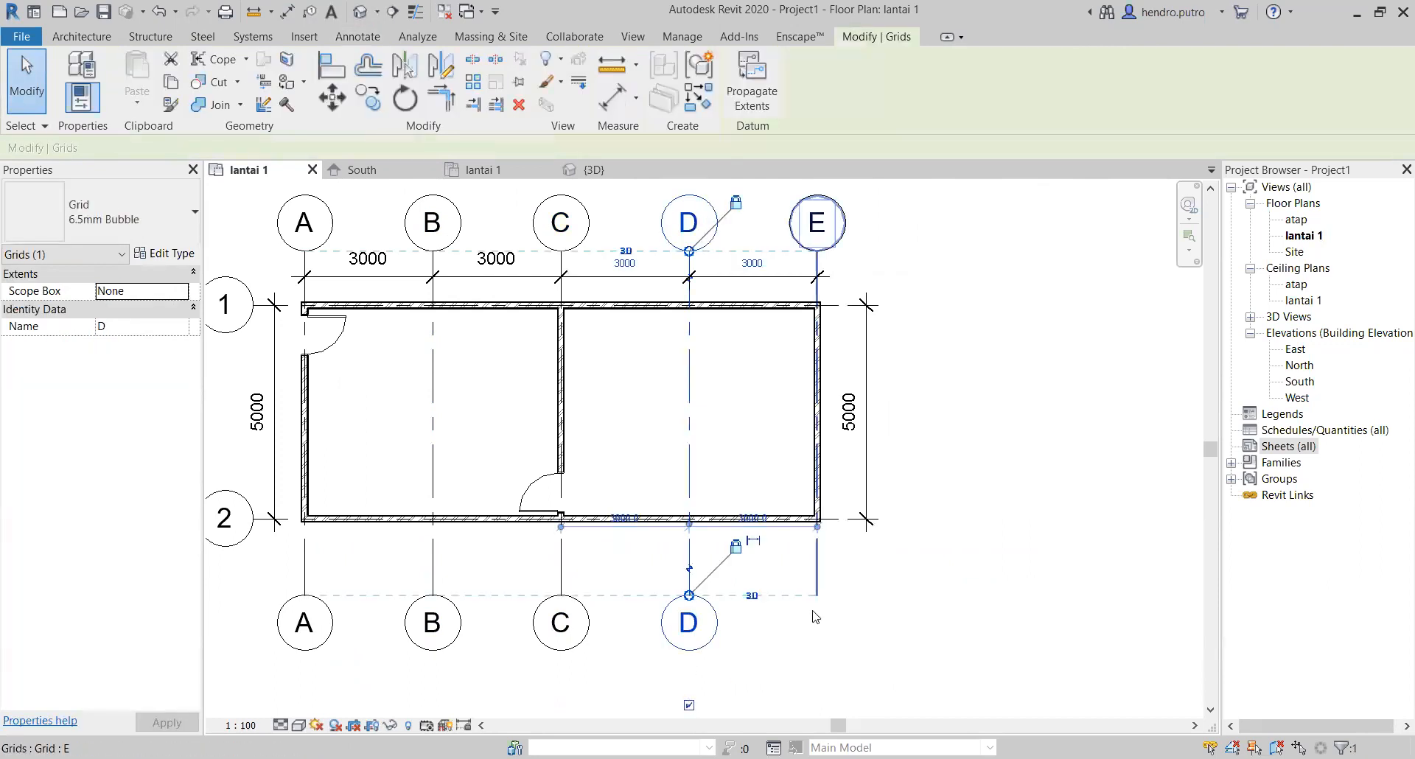
{"action": "left_click", "coordinate": [818, 576]}
{"action": "left_click", "coordinate": [817, 705]}
{"action": "left_click", "coordinate": [888, 661]}
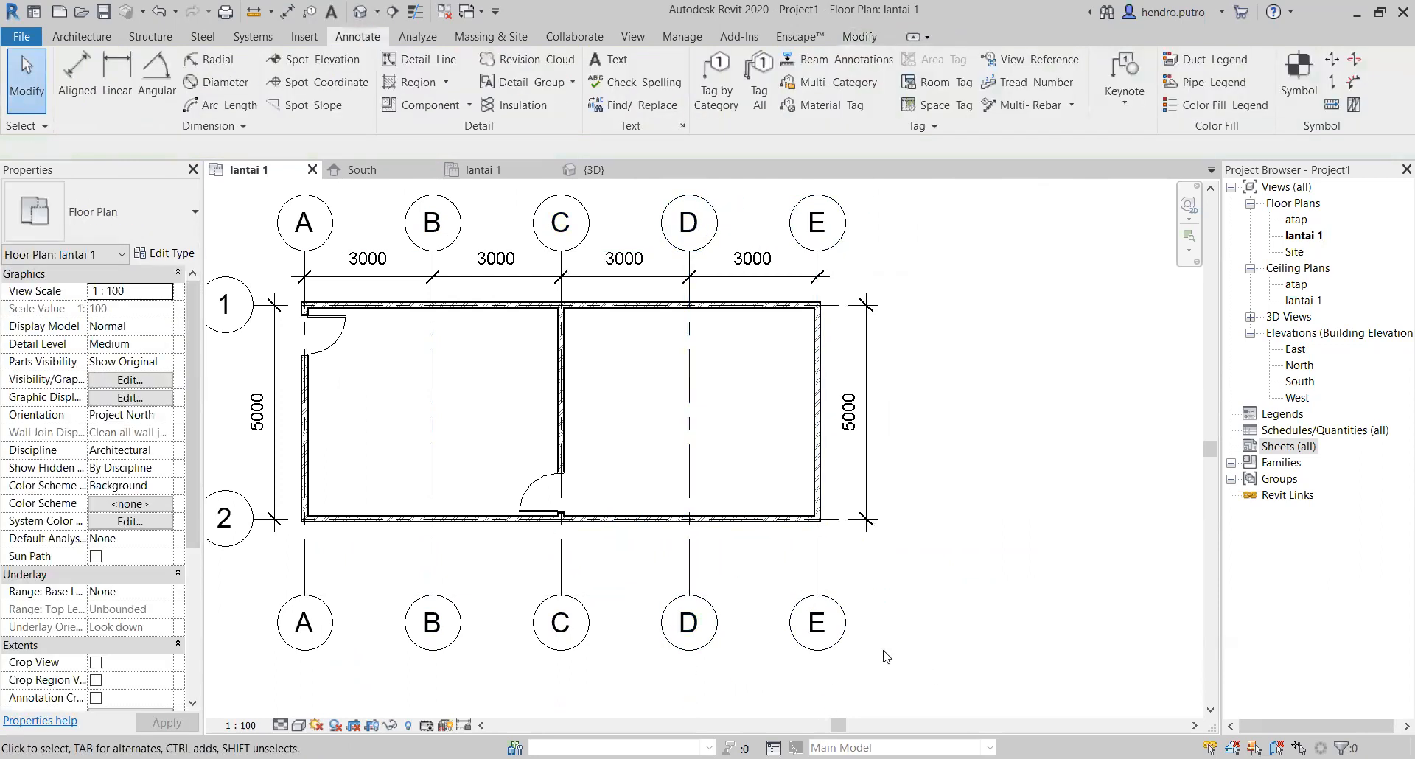
Step: Show grid 2's bubble at its grid E end and stretch the aligned numbered grid ends farther outside the building
{"action": "scroll", "coordinate": [321, 658], "scroll_direction": "down", "scroll_amount": 1}
{"action": "left_click", "coordinate": [781, 442]}
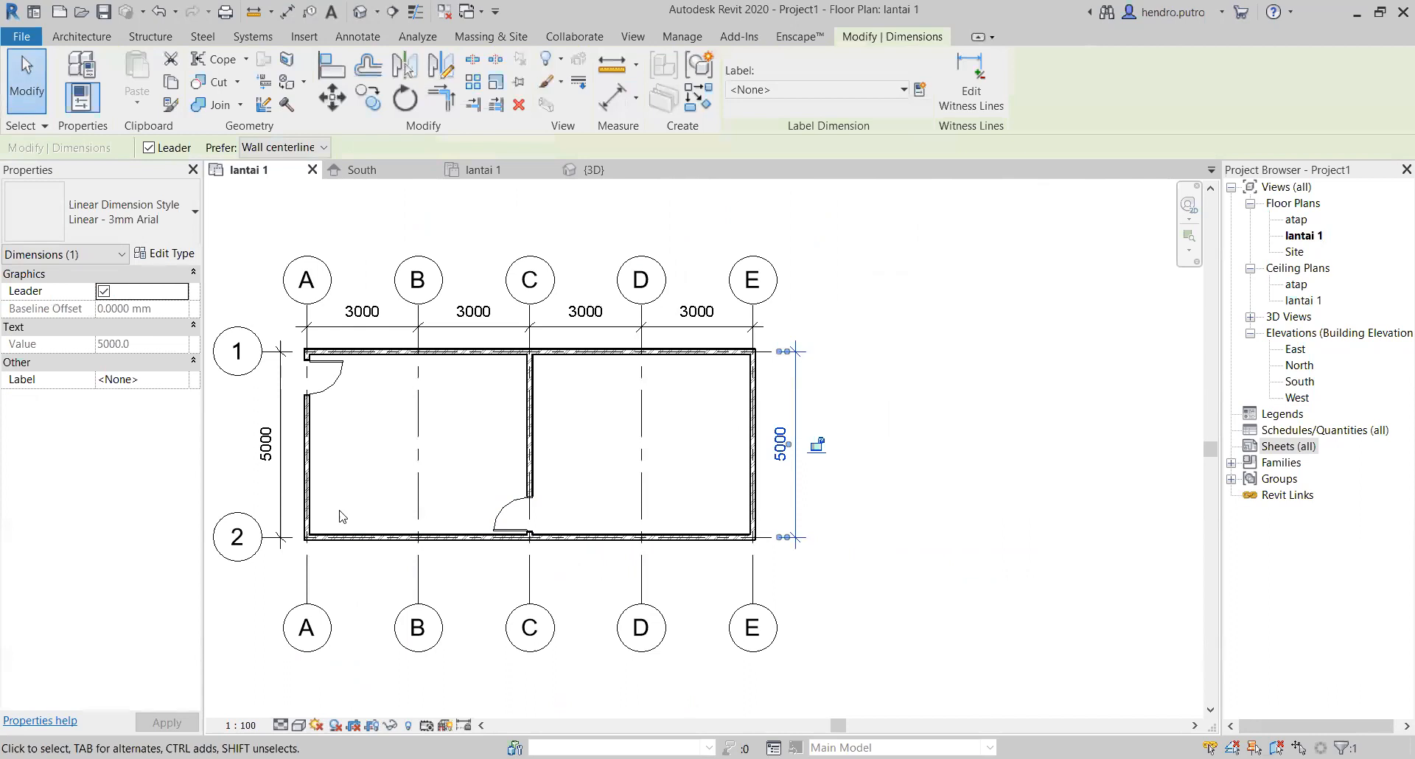
{"action": "left_click", "coordinate": [252, 540]}
{"action": "left_click", "coordinate": [865, 539]}
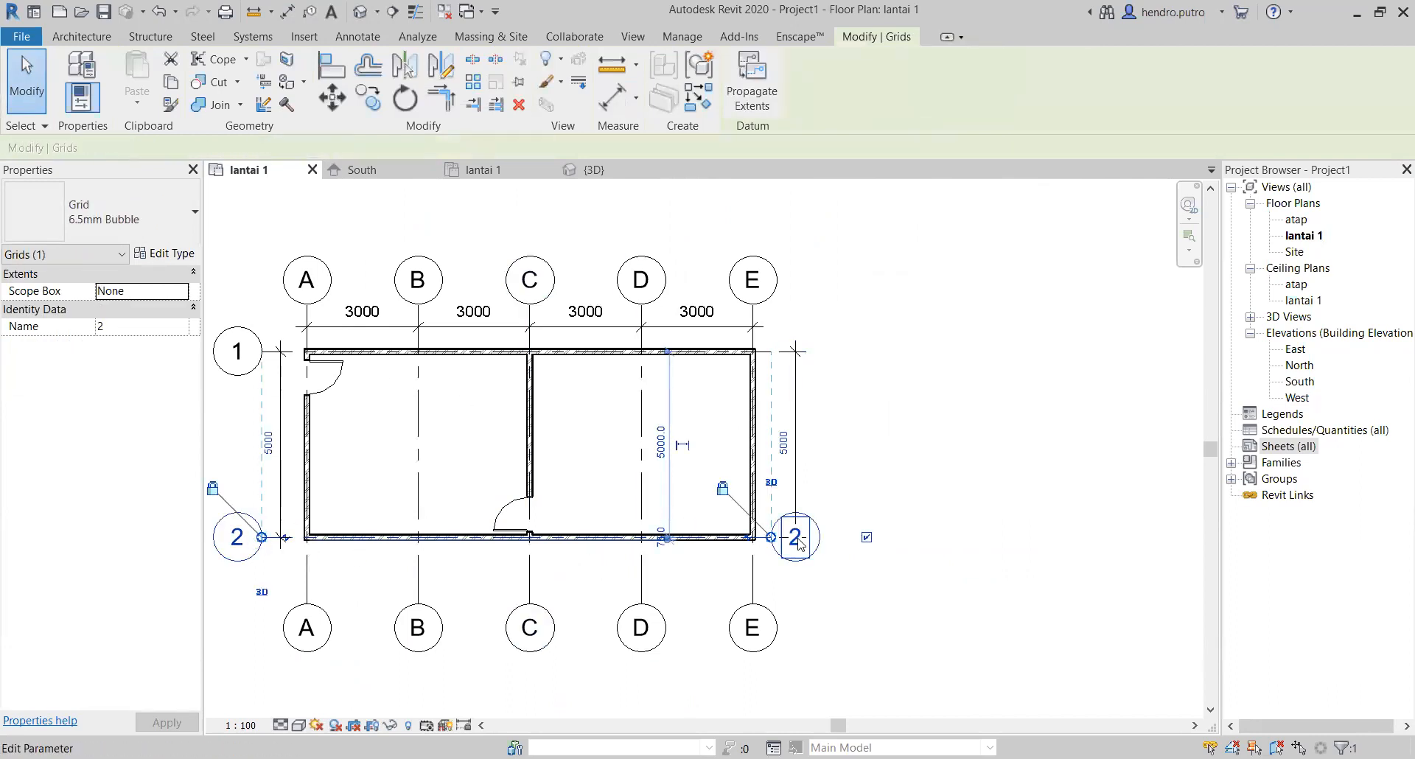
{"action": "left_click_drag", "start_coordinate": [771, 537], "coordinate": [834, 537]}
{"action": "left_click", "coordinate": [871, 603]}
{"action": "left_click", "coordinate": [844, 442]}
{"action": "left_click_drag", "start_coordinate": [855, 451], "coordinate": [803, 461]}
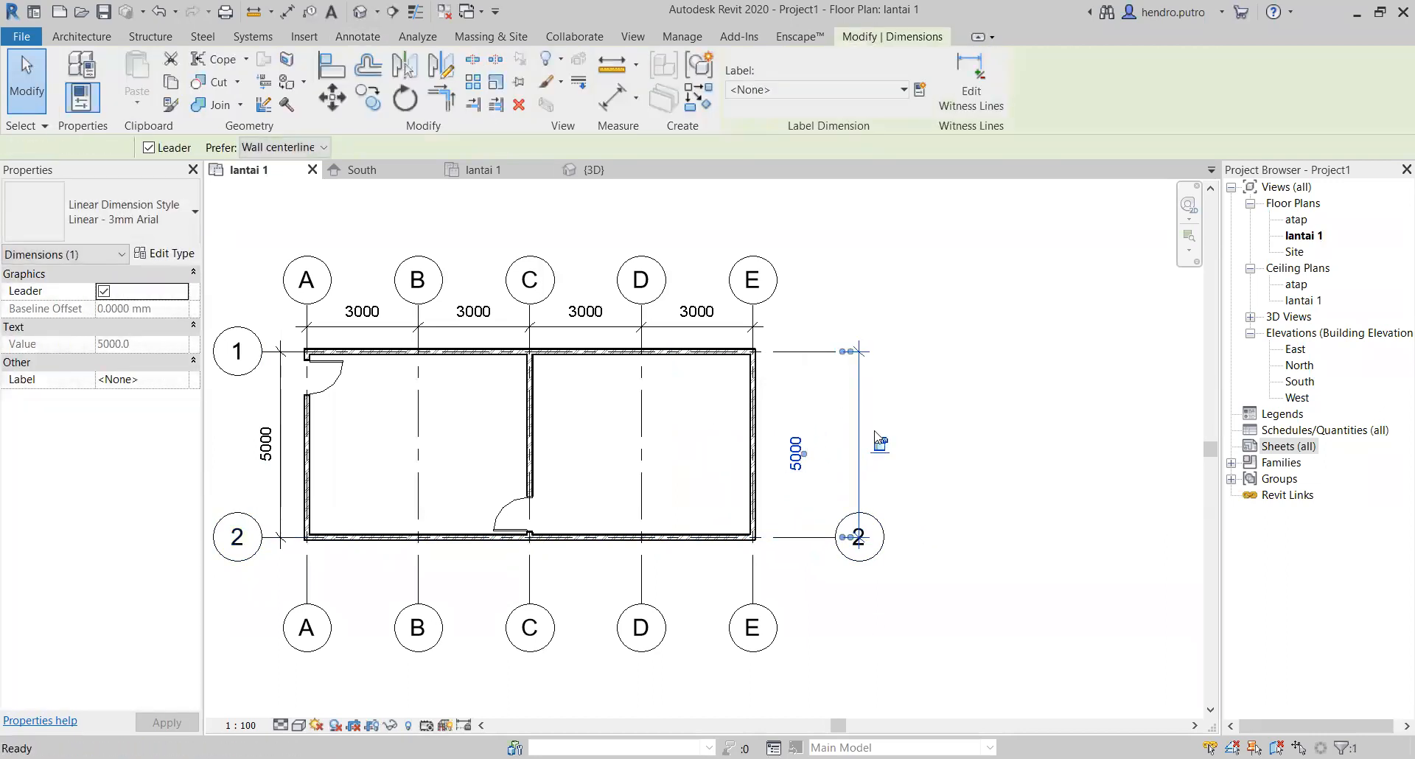
{"action": "key", "text": "ctrl+z"}
Step: Move the 5000 dimension line beyond grid E back between the grid E wall and the grid 2 bubble
{"action": "left_click", "coordinate": [856, 403]}
{"action": "left_click_drag", "start_coordinate": [856, 403], "coordinate": [795, 420]}
{"action": "left_click", "coordinate": [903, 420]}
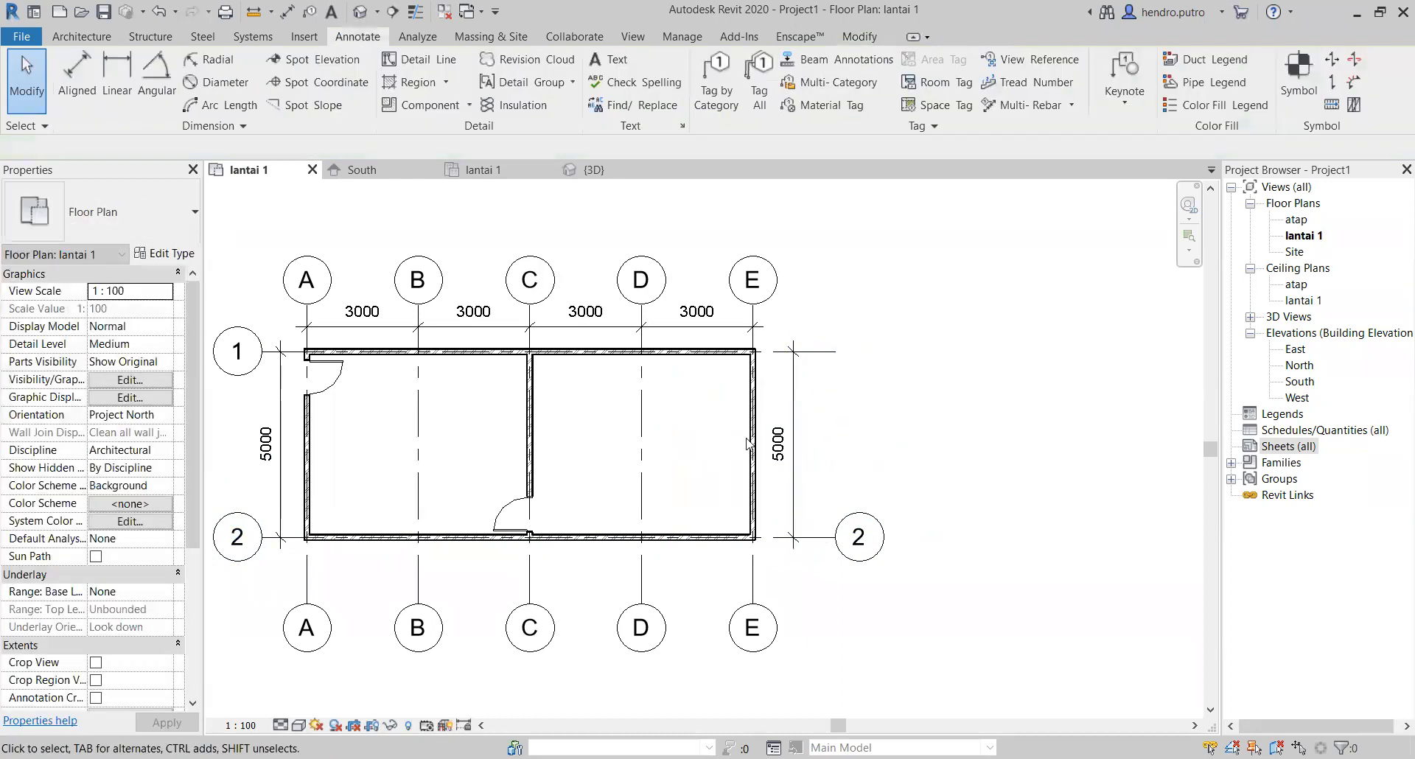
Step: Show grid 1's bubble at its grid E end, matching grid 2
{"action": "left_click", "coordinate": [256, 352]}
{"action": "left_click", "coordinate": [930, 352]}
{"action": "left_click", "coordinate": [941, 553]}
{"action": "scroll", "coordinate": [947, 585], "scroll_direction": "down", "scroll_amount": 1}
{"action": "middle_click_drag", "start_coordinate": [947, 586], "coordinate": [904, 572]}
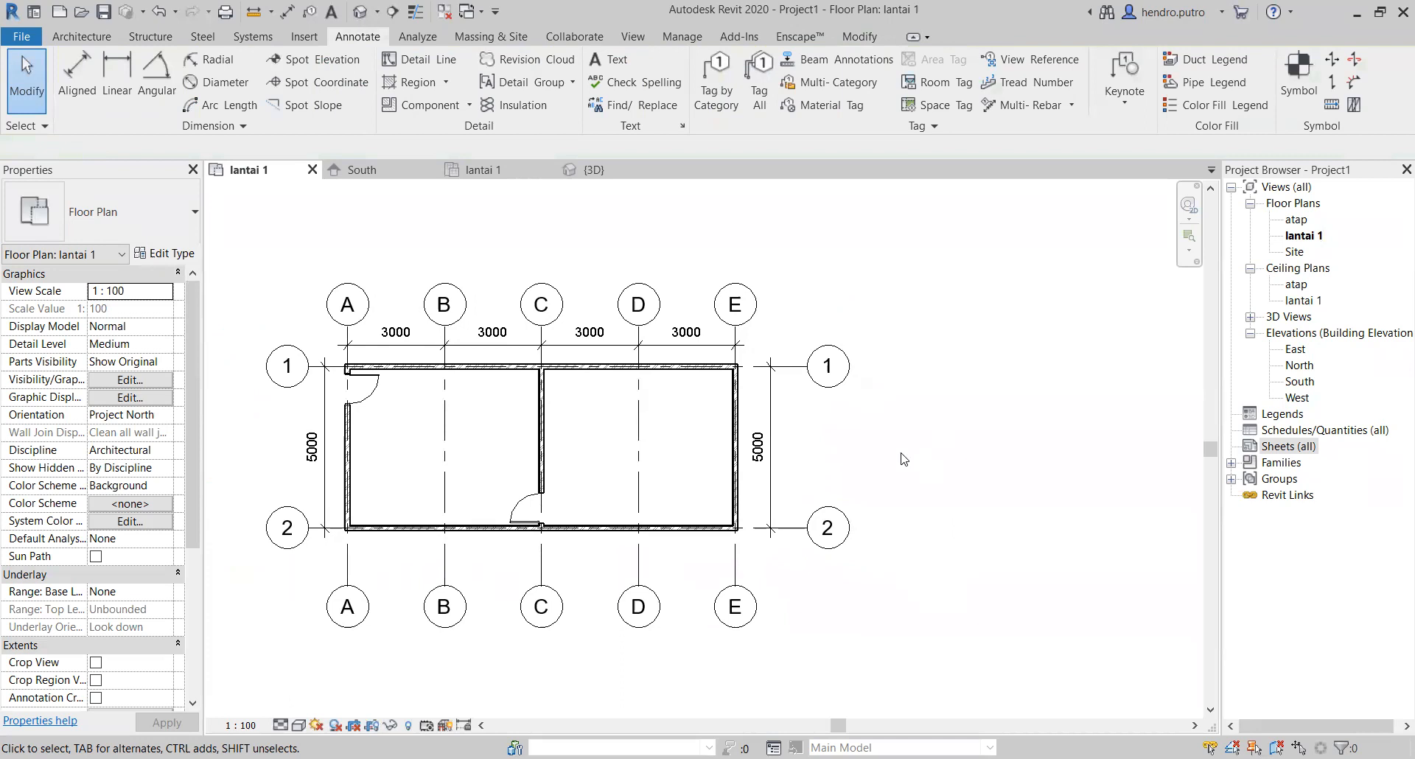
{"action": "scroll", "coordinate": [897, 448], "scroll_direction": "down", "scroll_amount": 1}
{"action": "middle_click_drag", "start_coordinate": [897, 448], "coordinate": [951, 435]}
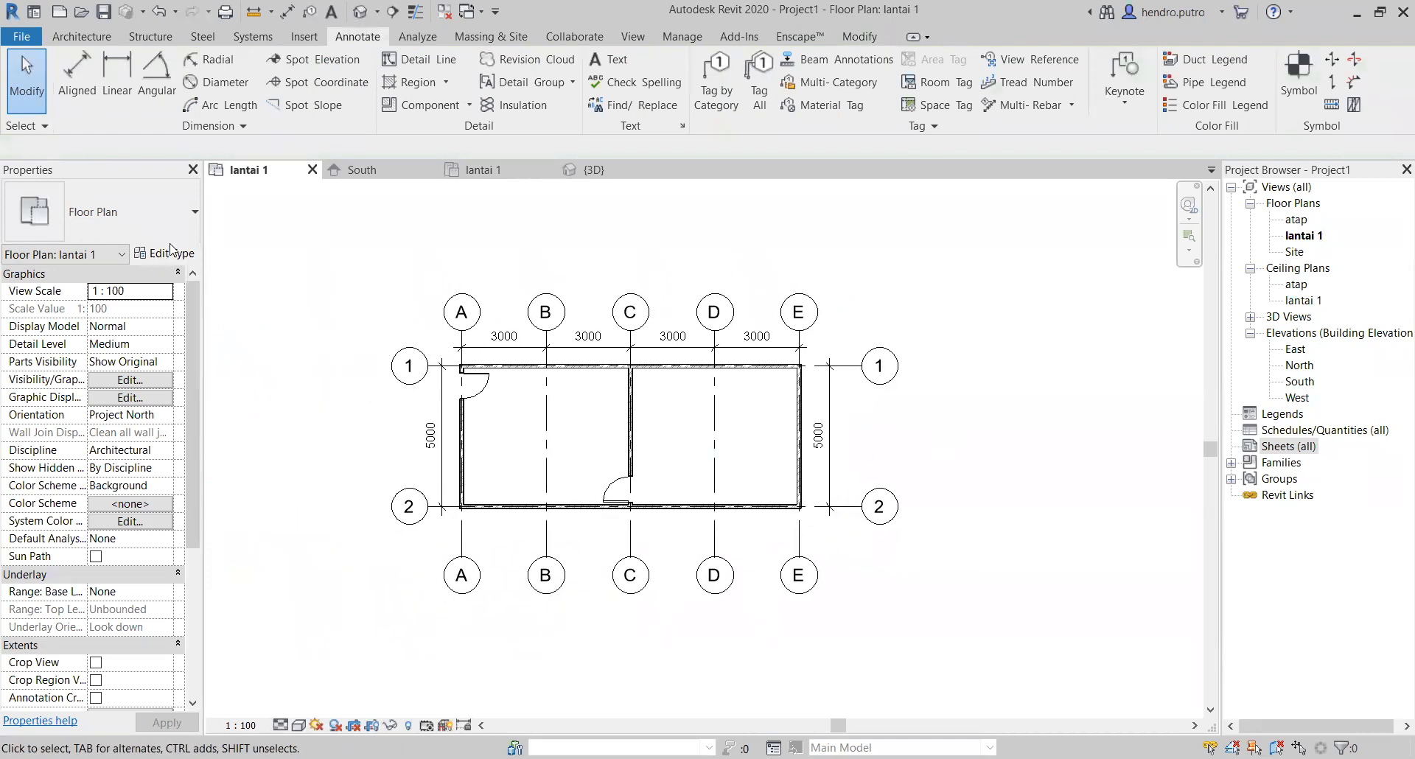
Step: Add an overall aligned dimension from grid A to grid E between the grid 2 wall and the lettered bubbles
{"action": "left_click", "coordinate": [75, 65]}
{"action": "left_click", "coordinate": [462, 536]}
{"action": "left_click", "coordinate": [798, 538]}
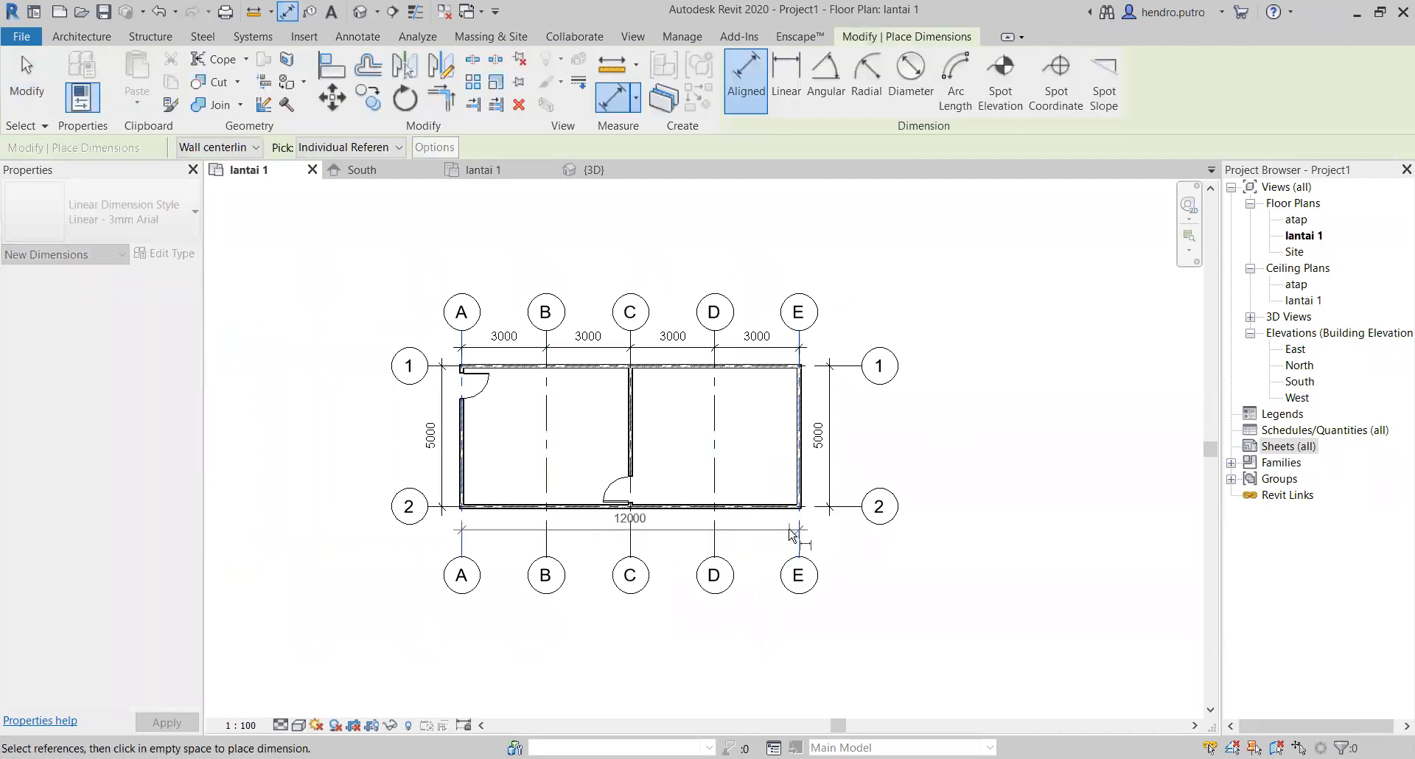
{"action": "left_click", "coordinate": [783, 539]}
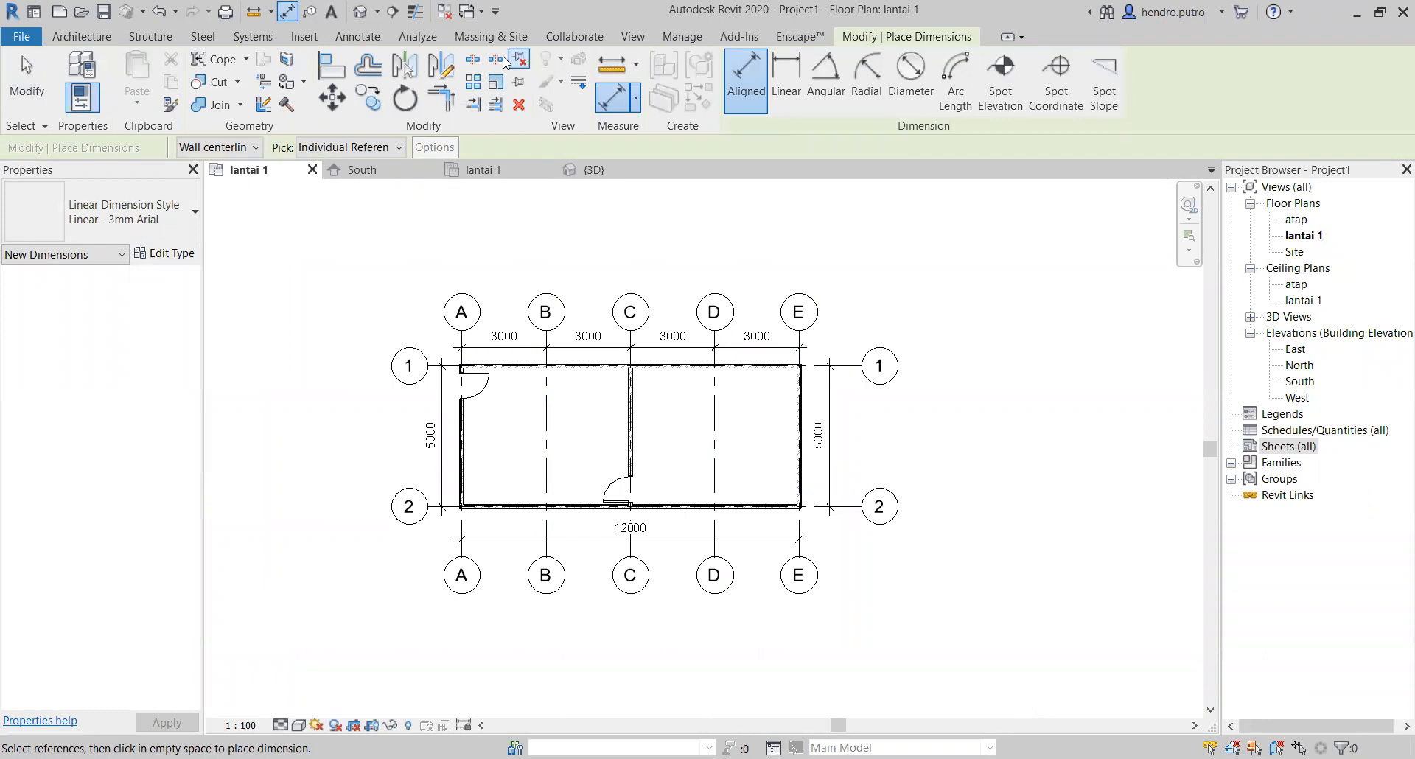
Step: Start placing a component and look through the desk, parking space and tree types already loaded in the project
{"action": "left_click", "coordinate": [100, 44]}
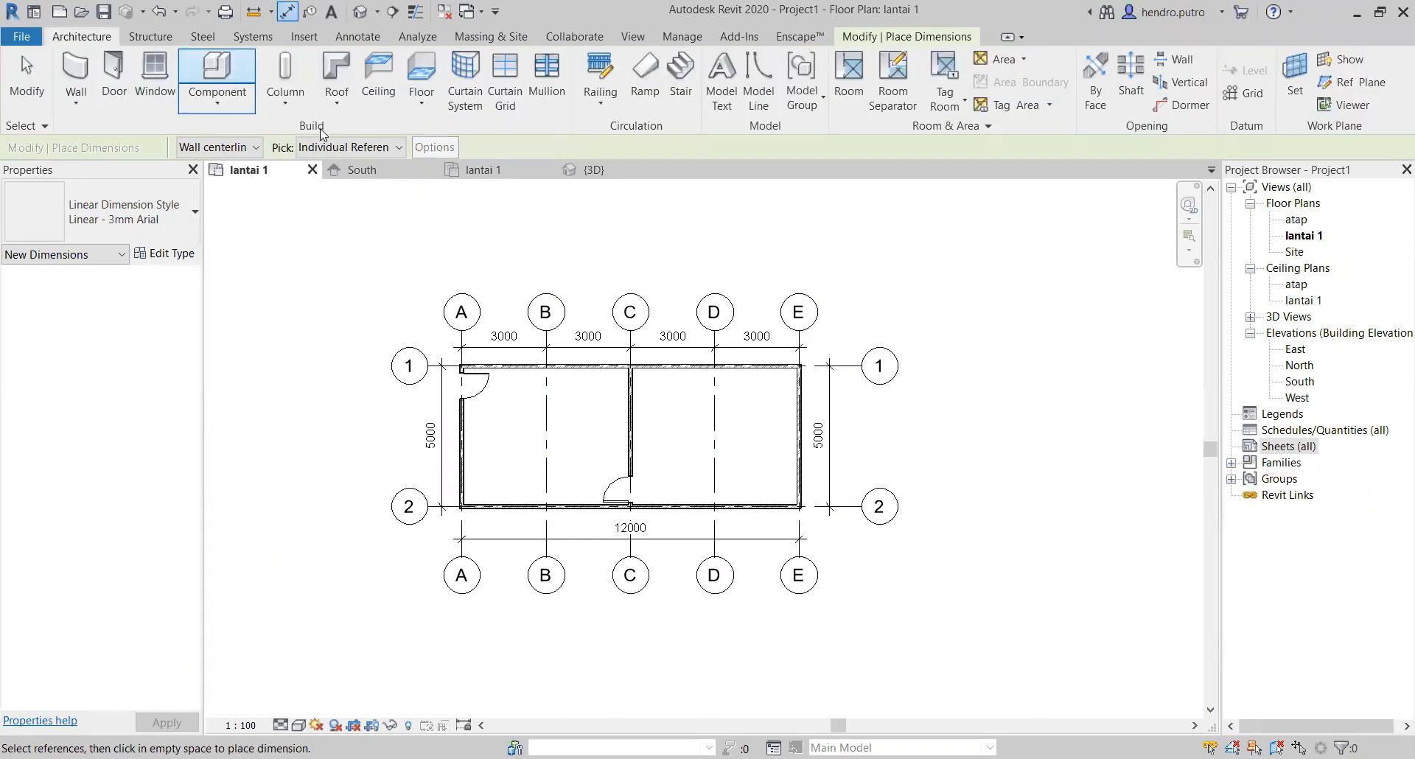
{"action": "left_click", "coordinate": [228, 81]}
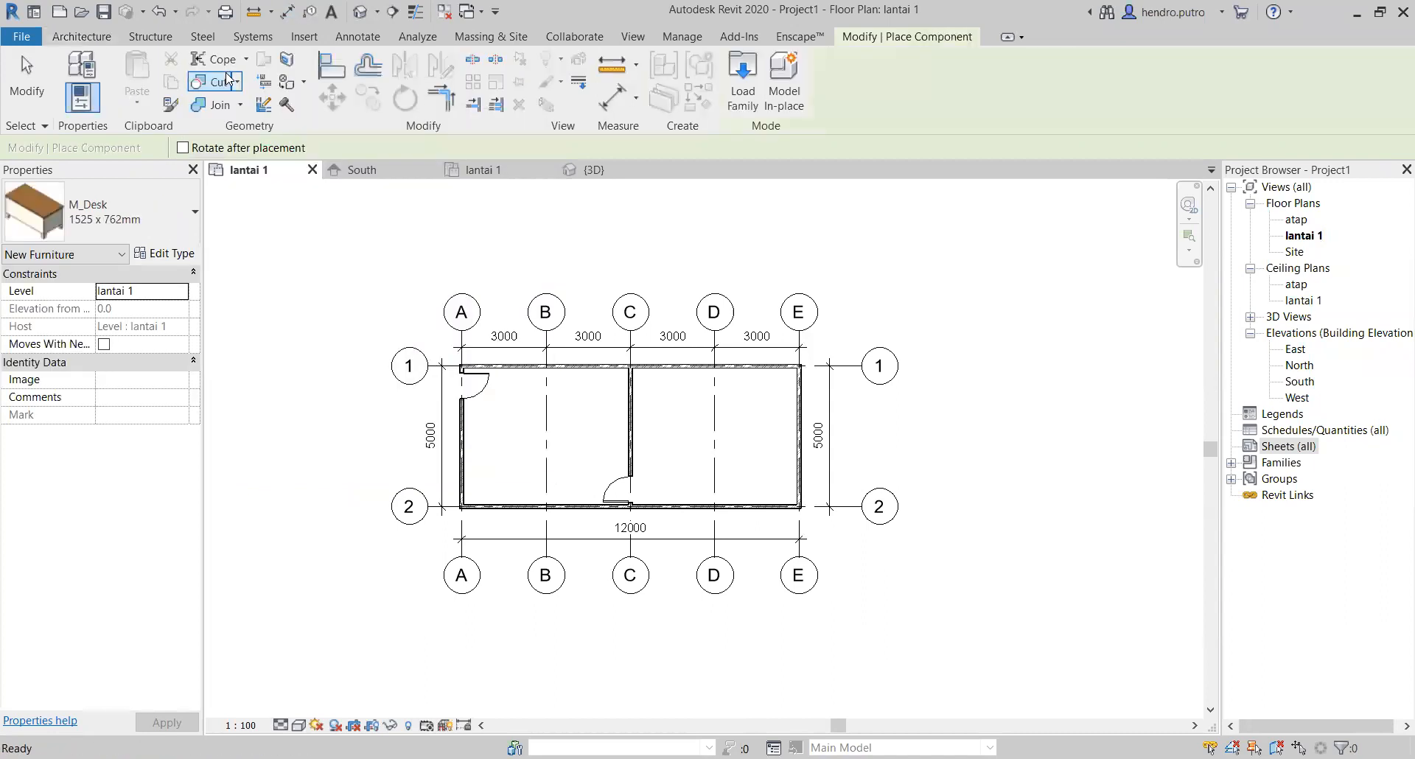
{"action": "left_click", "coordinate": [195, 216]}
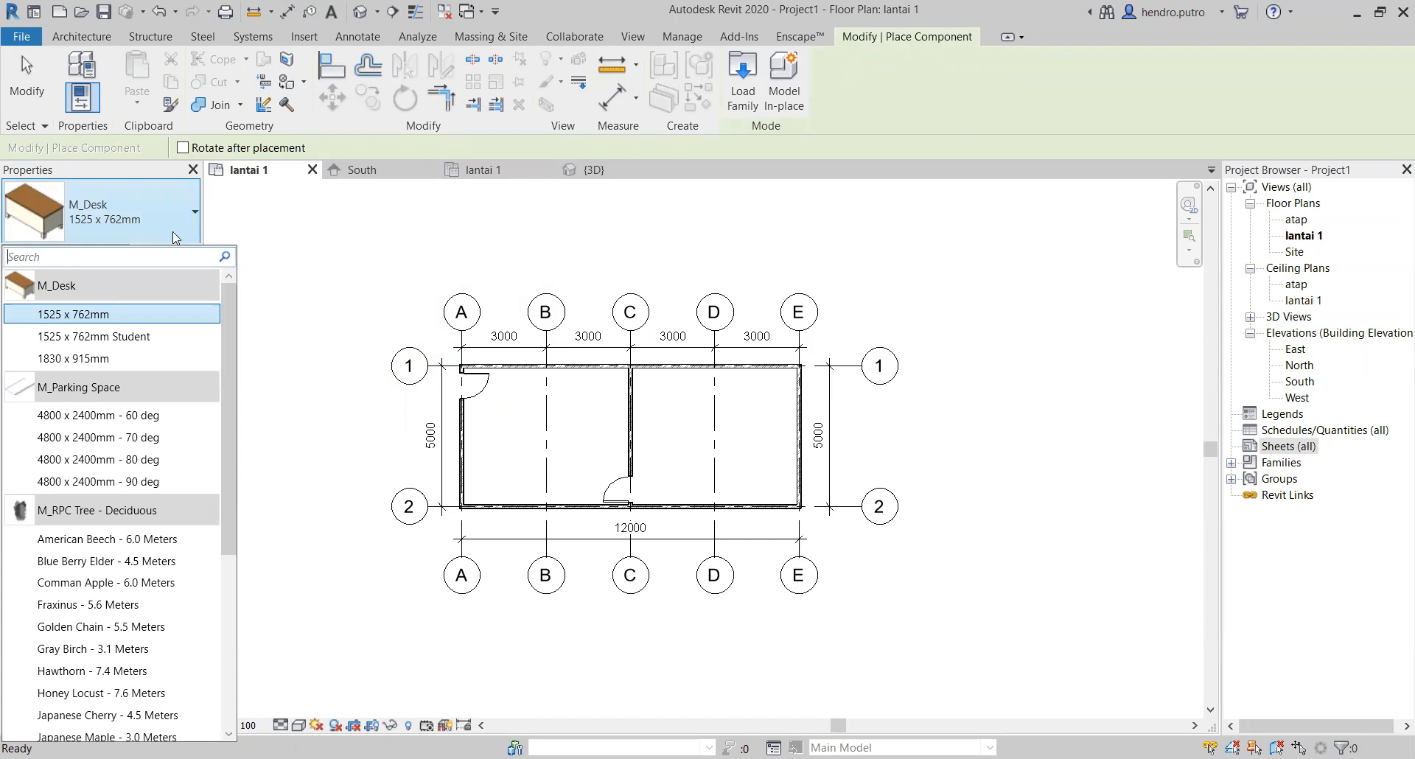
{"action": "scroll", "coordinate": [164, 537], "scroll_direction": "down", "scroll_amount": 5}
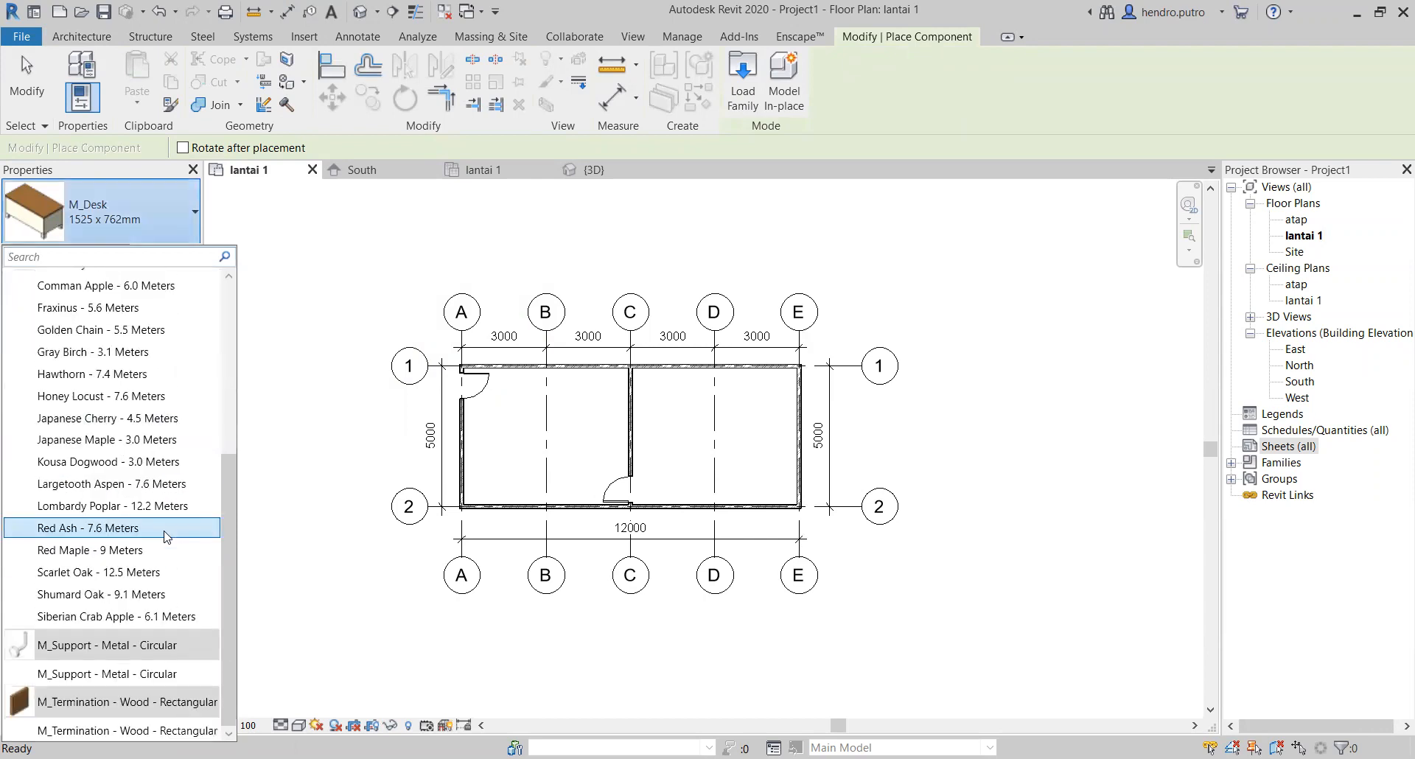
{"action": "scroll", "coordinate": [110, 658], "scroll_direction": "up", "scroll_amount": 5}
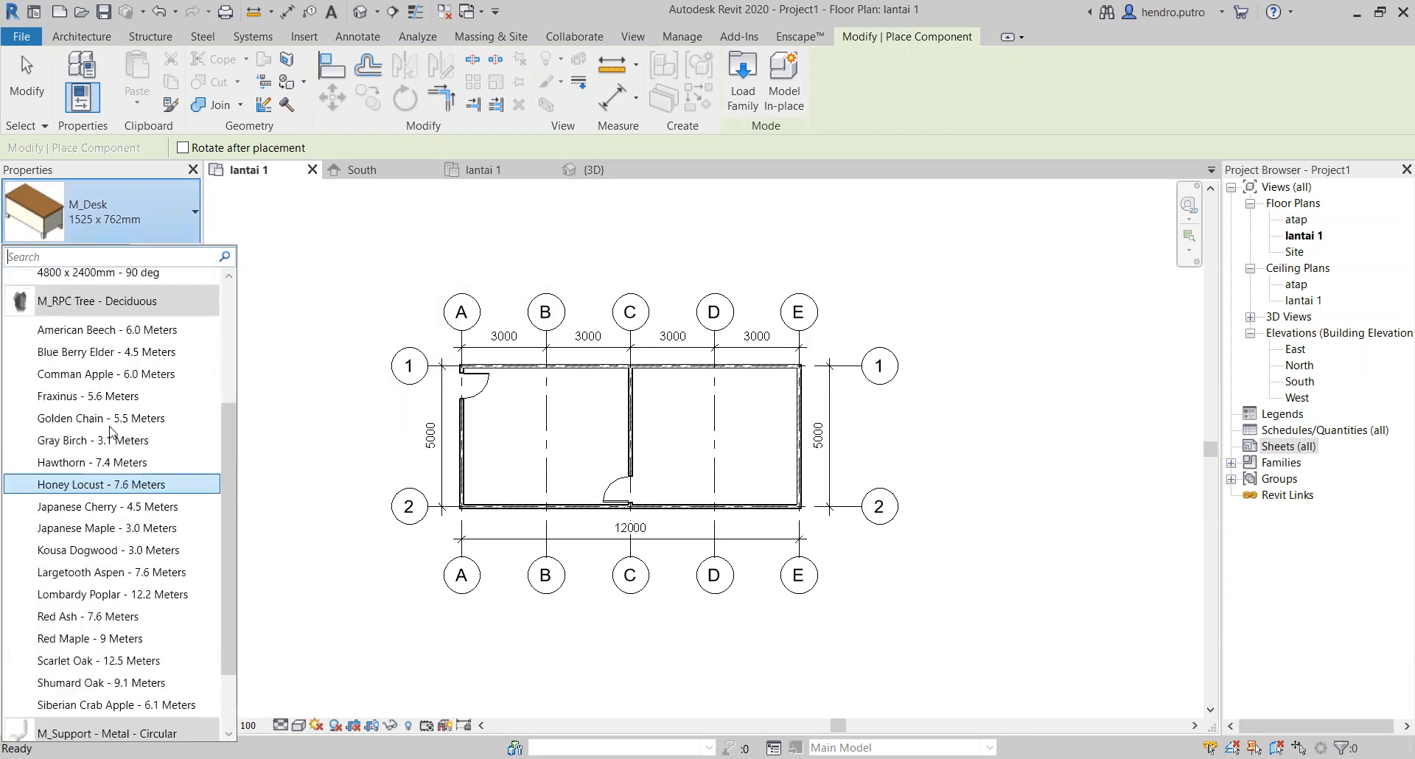
{"action": "scroll", "coordinate": [572, 262], "scroll_direction": "up", "scroll_amount": 2}
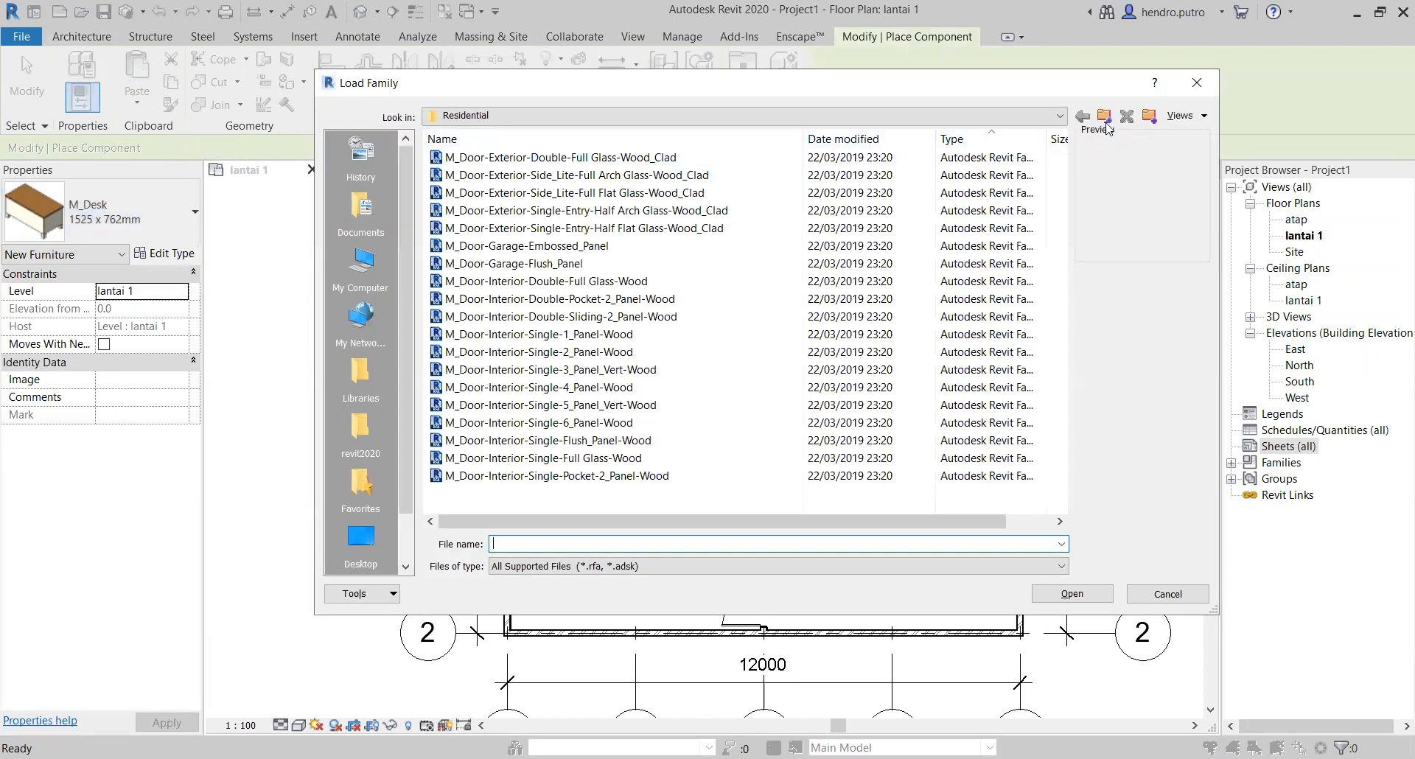
Step: Browse the US Metric library's Furniture folder for a family to load and preview its mirror and TV stand families
{"action": "left_click", "coordinate": [1104, 118]}
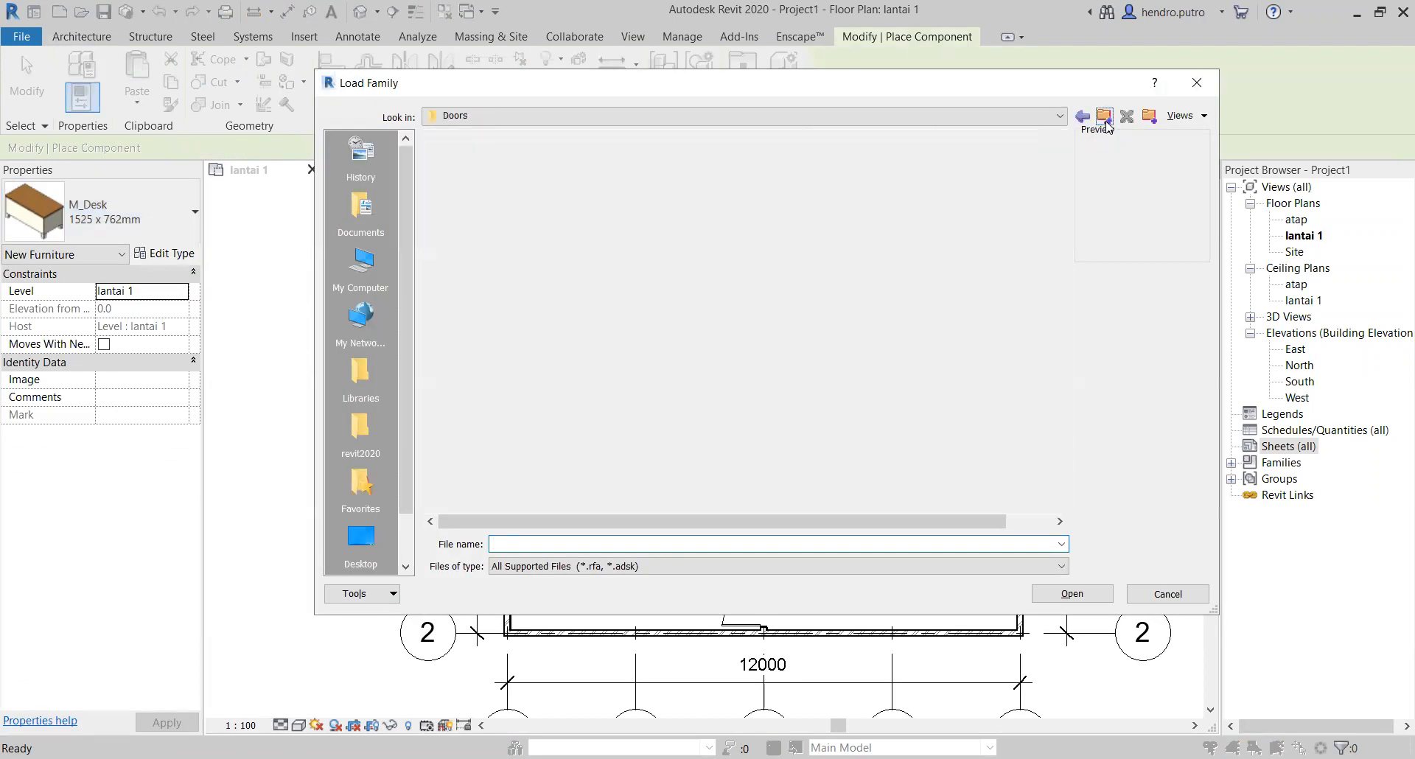
{"action": "left_click", "coordinate": [1104, 117]}
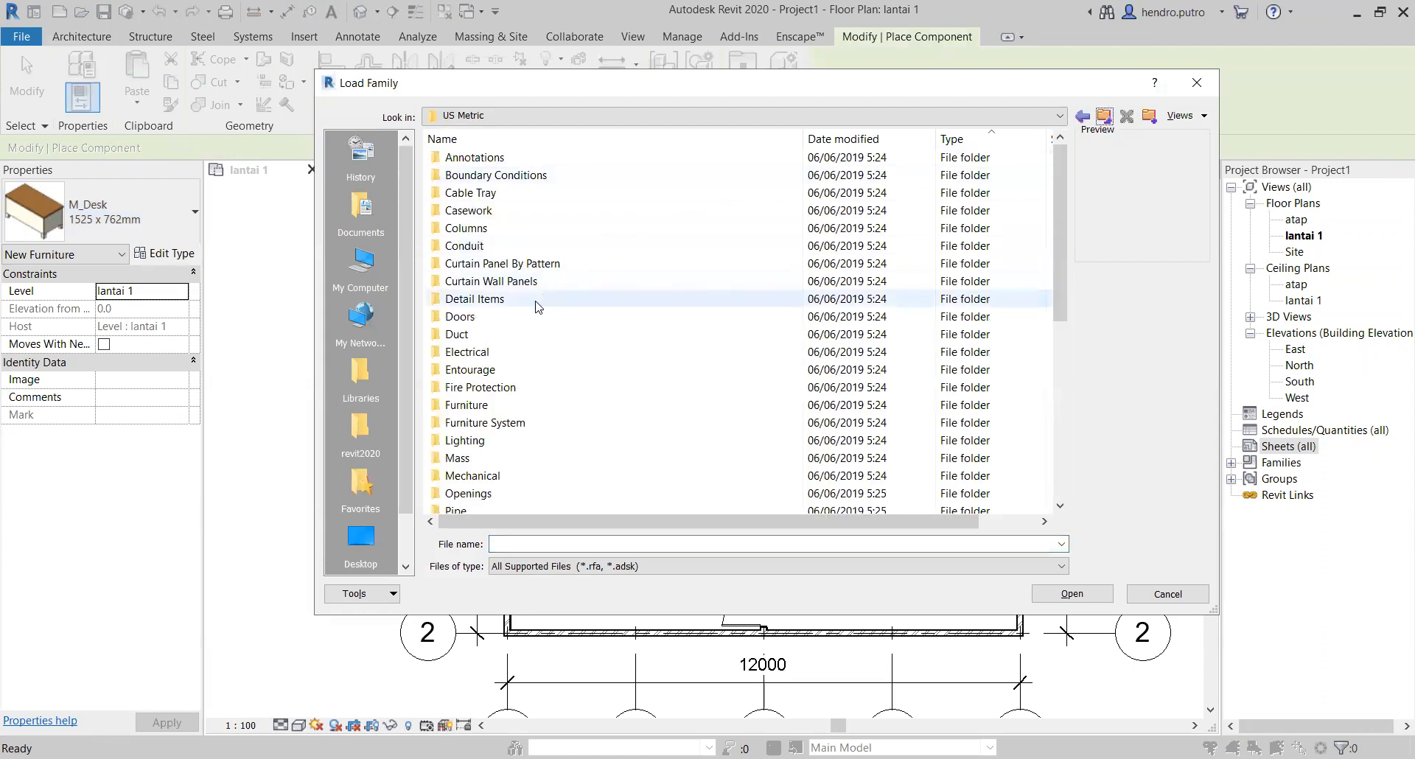
{"action": "double_click", "coordinate": [490, 406]}
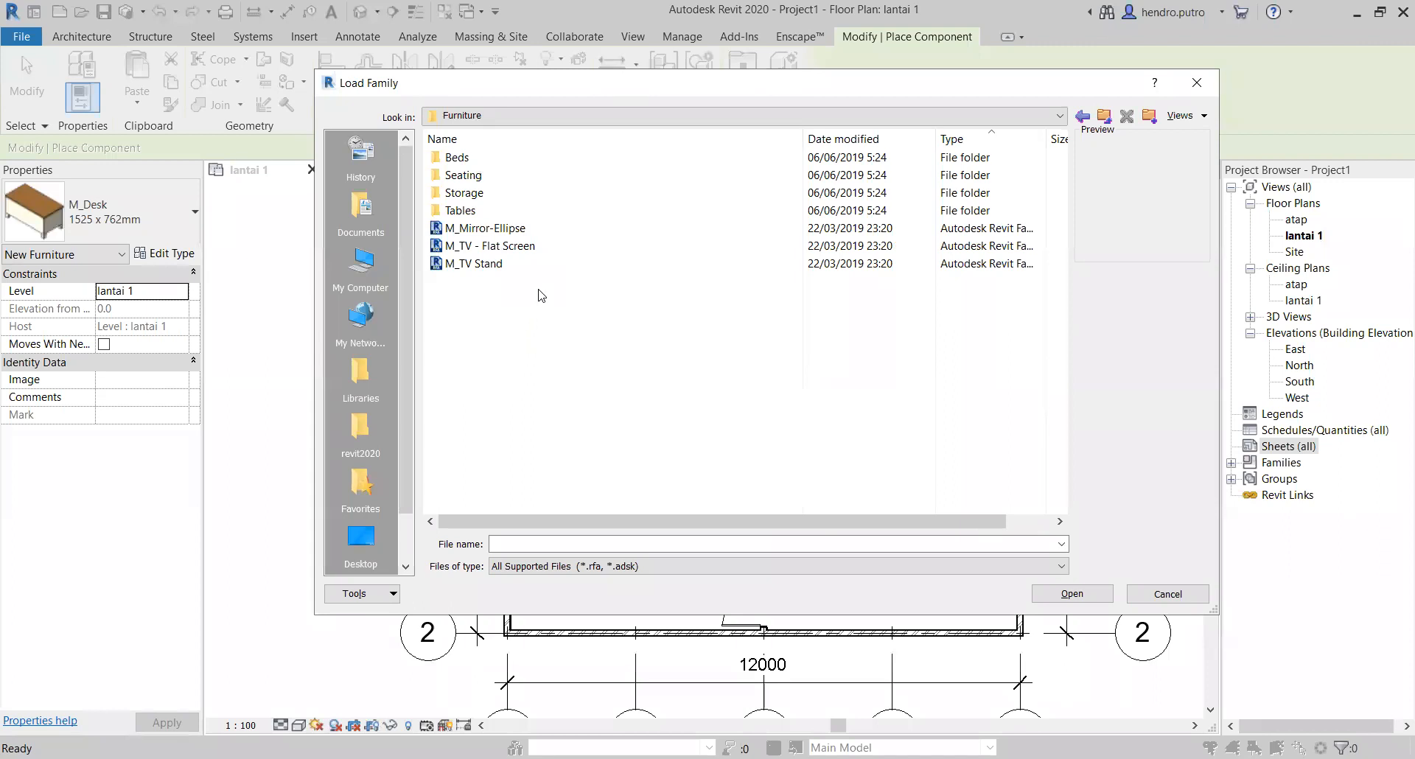
{"action": "left_click", "coordinate": [475, 251]}
{"action": "key", "text": "Up"}
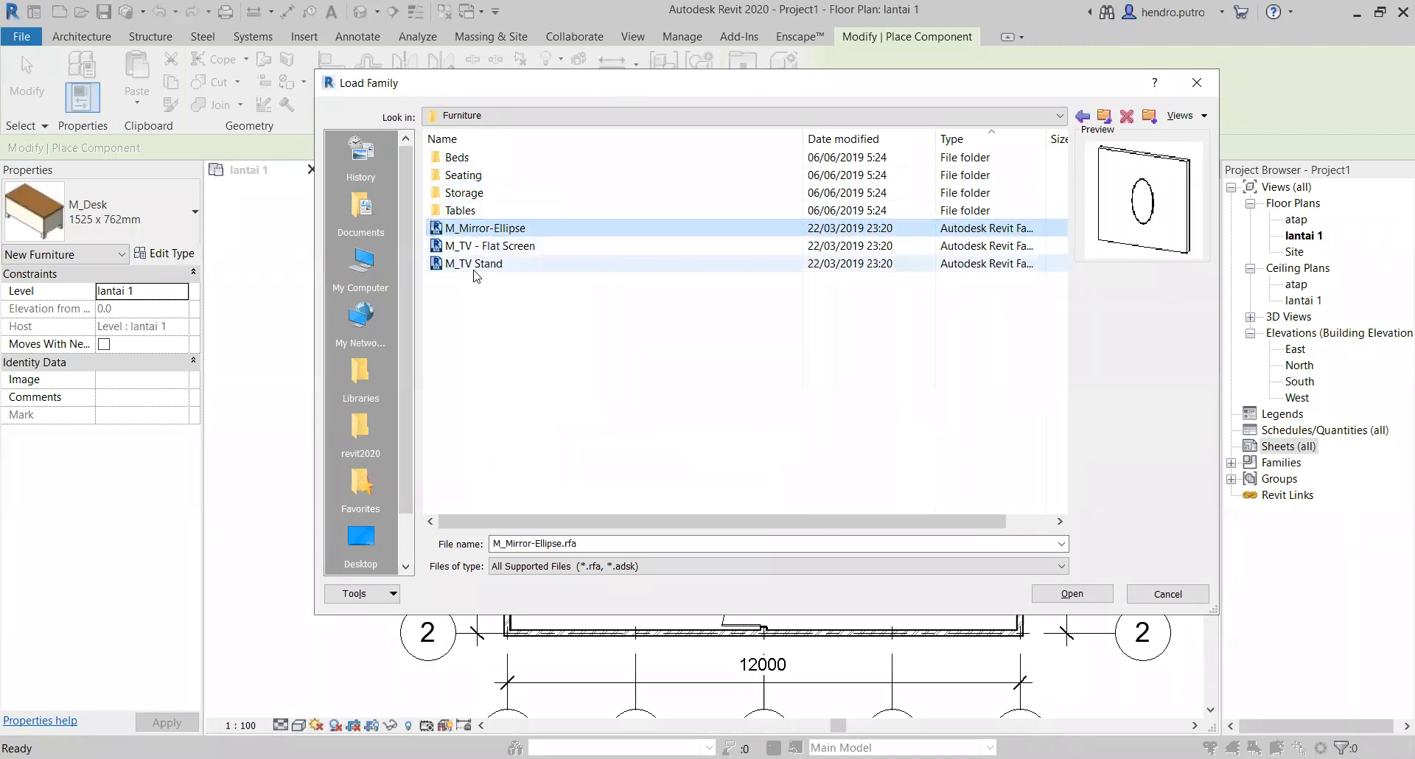
{"action": "left_click", "coordinate": [474, 264]}
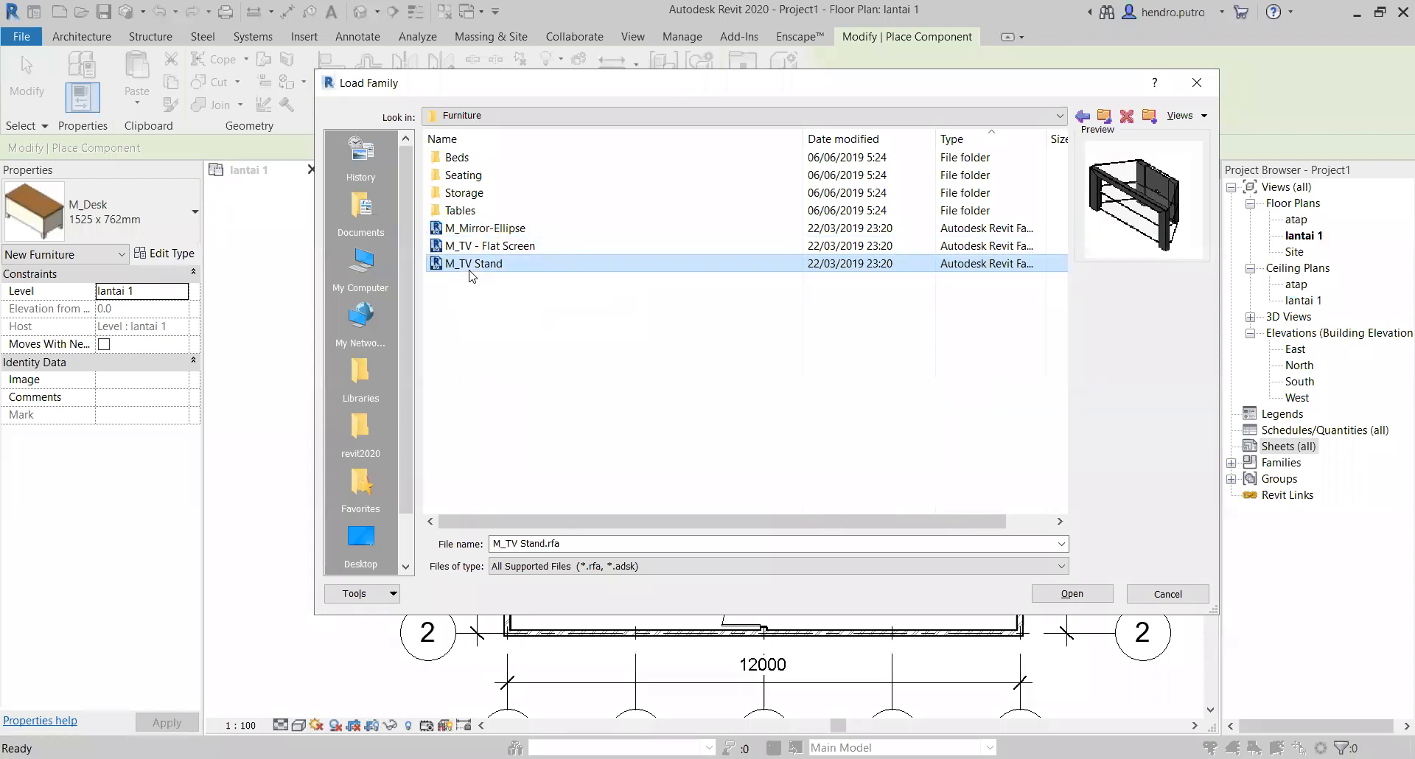
{"action": "left_click", "coordinate": [471, 192]}
{"action": "left_click", "coordinate": [461, 211]}
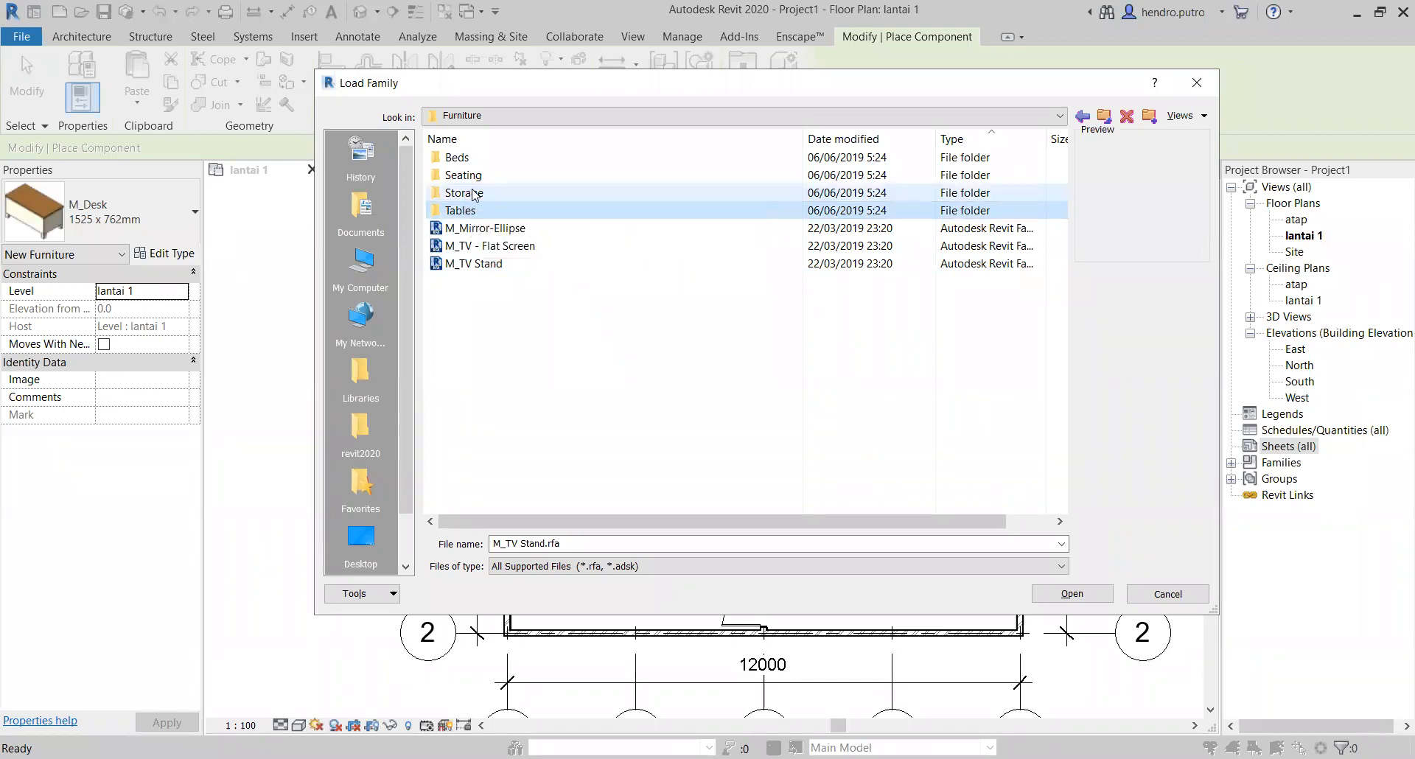
Step: Open the Tables folder and preview its families one after another, from M_Desk to M_Table-Round
{"action": "double_click", "coordinate": [474, 209]}
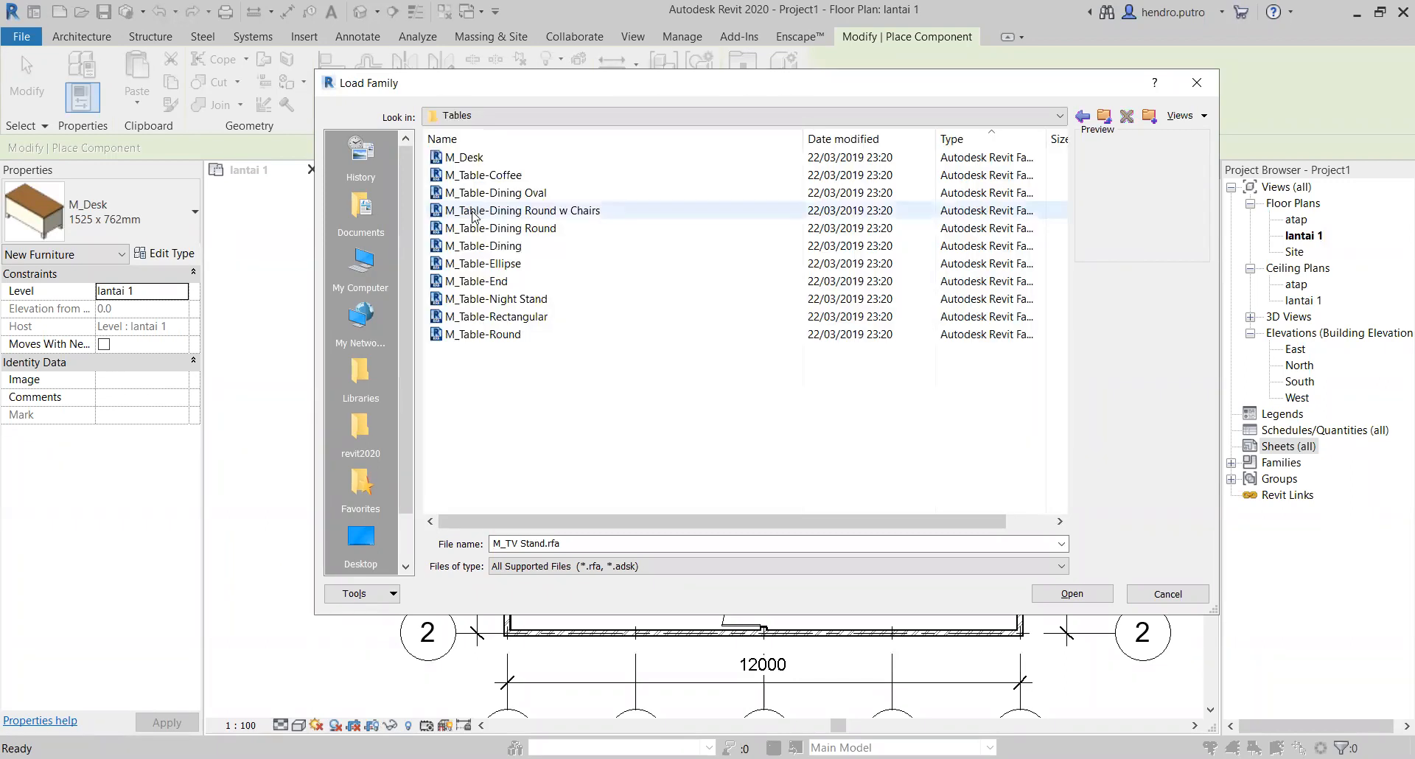
{"action": "left_click", "coordinate": [470, 163]}
{"action": "left_click", "coordinate": [475, 174]}
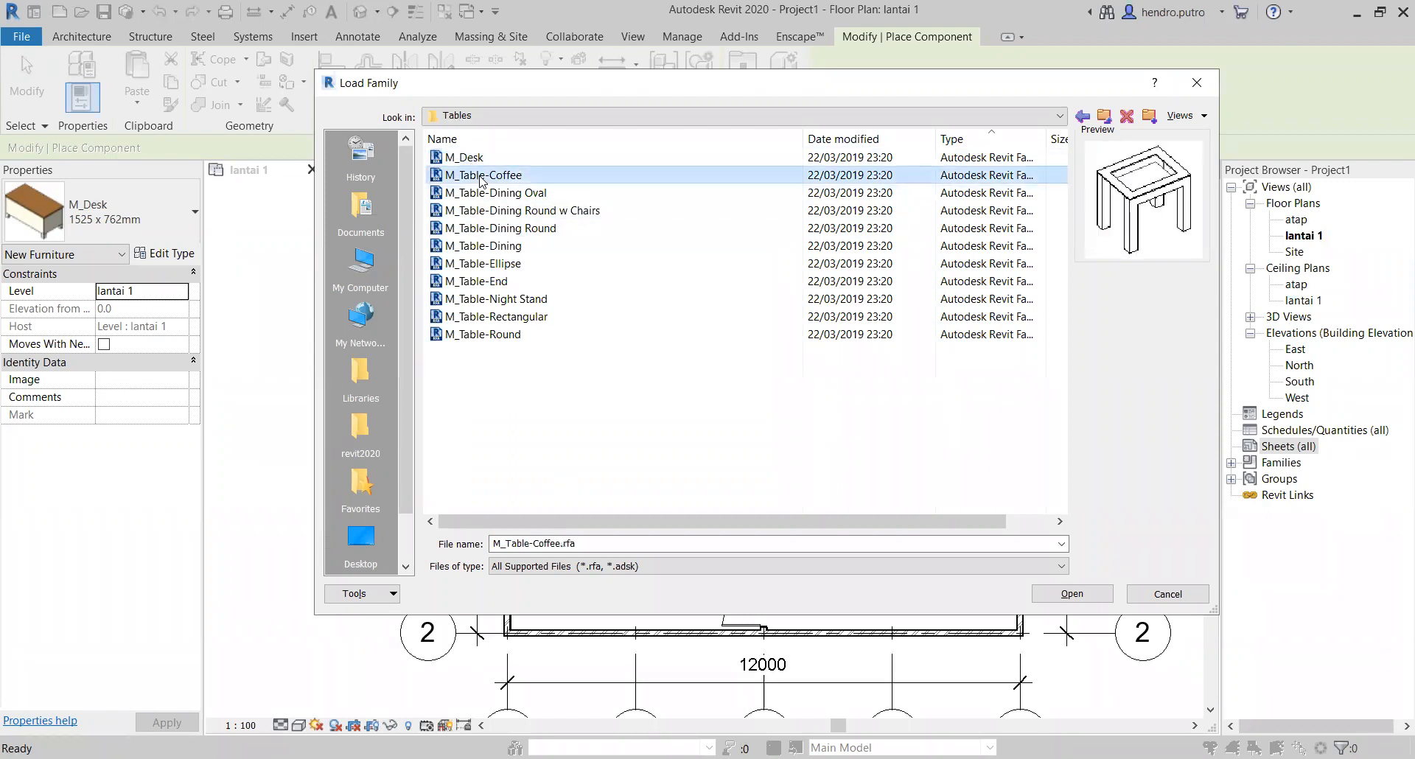
{"action": "left_click", "coordinate": [484, 192]}
{"action": "left_click", "coordinate": [483, 211]}
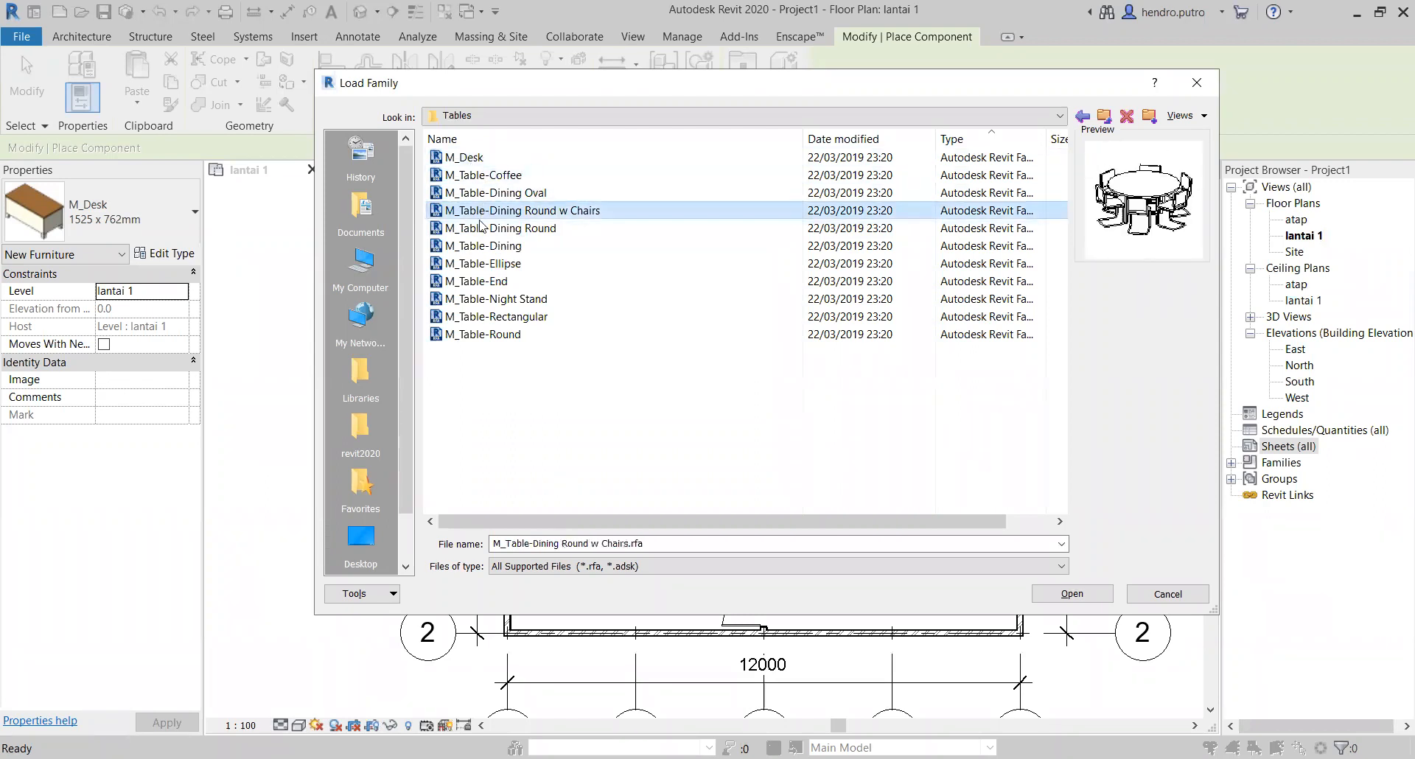
{"action": "left_click", "coordinate": [480, 228]}
{"action": "left_click", "coordinate": [478, 246]}
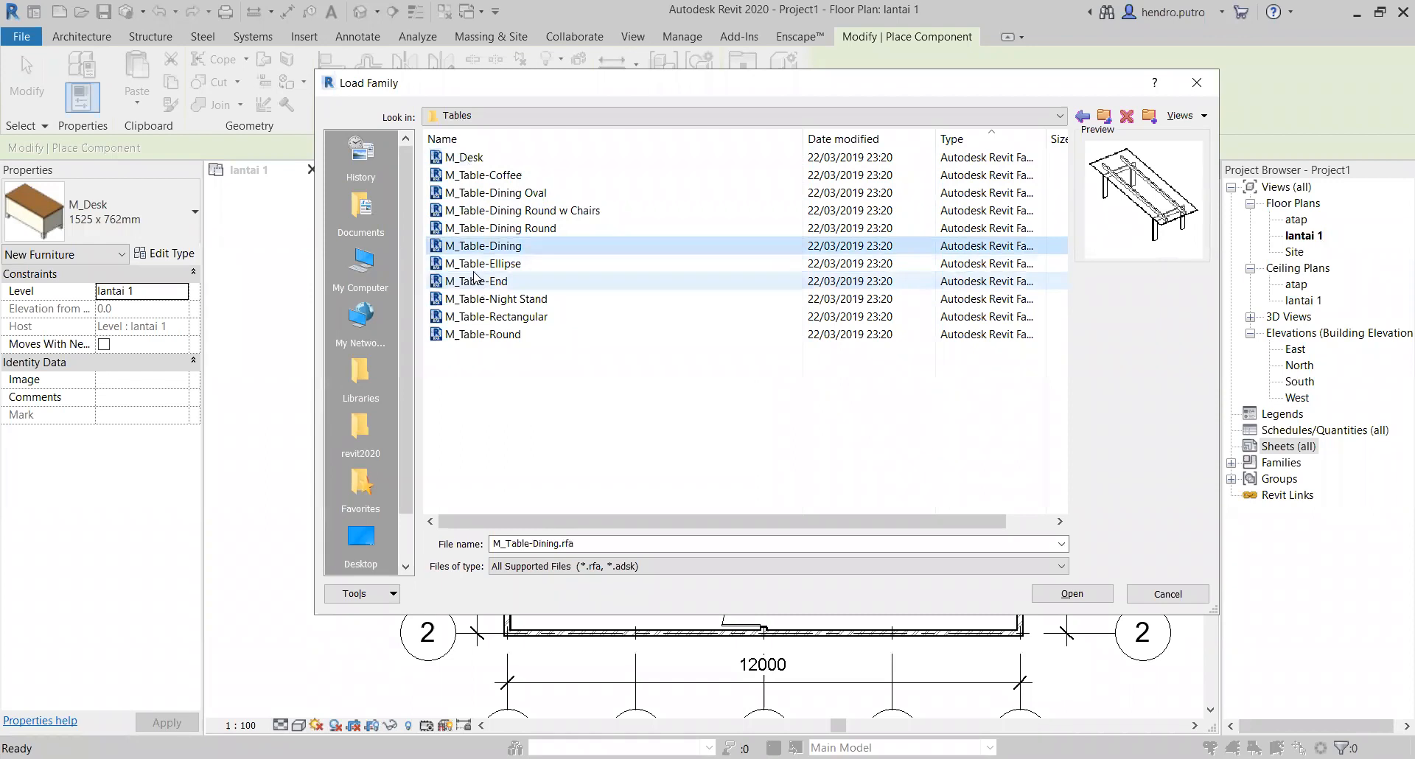
{"action": "left_click", "coordinate": [478, 263]}
{"action": "left_click", "coordinate": [477, 281]}
{"action": "left_click", "coordinate": [480, 298]}
{"action": "left_click", "coordinate": [483, 318]}
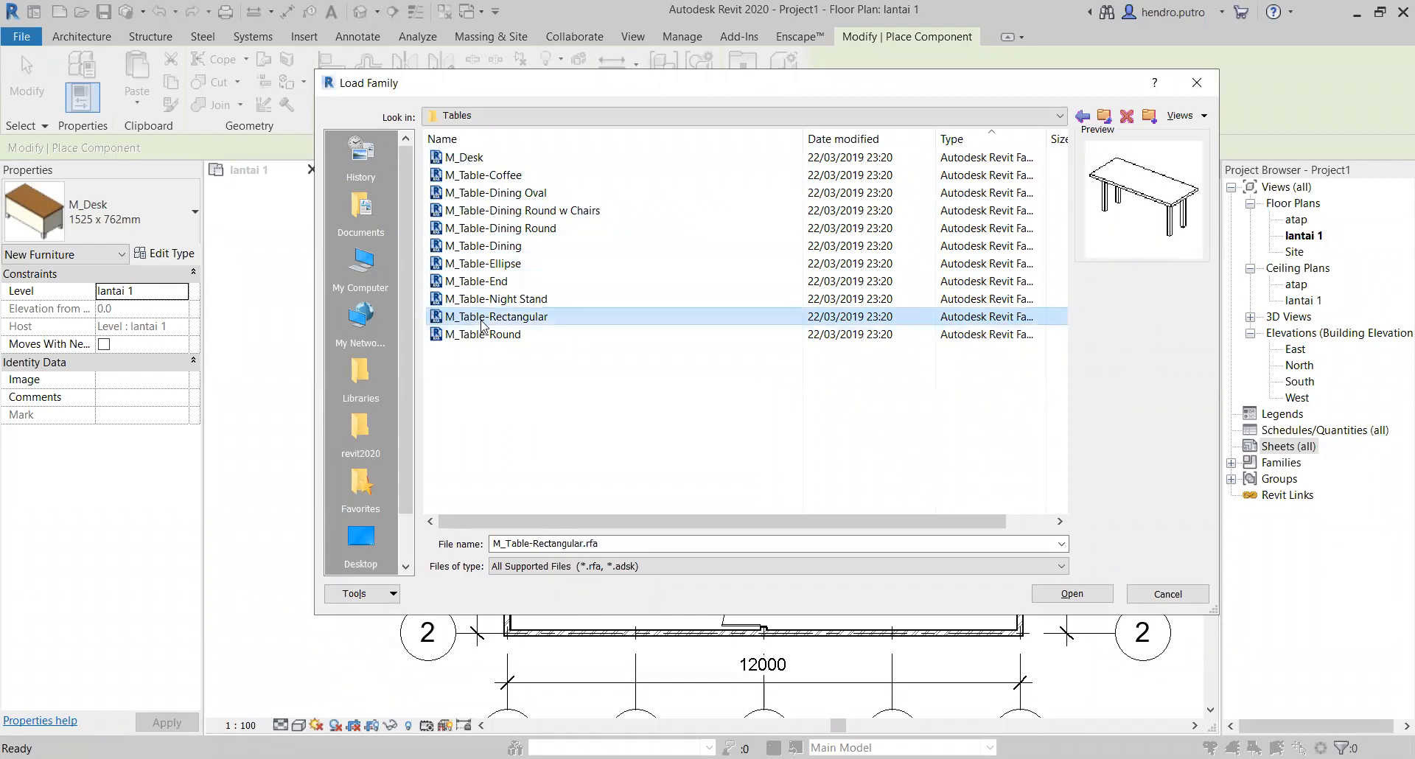
{"action": "left_click", "coordinate": [484, 336]}
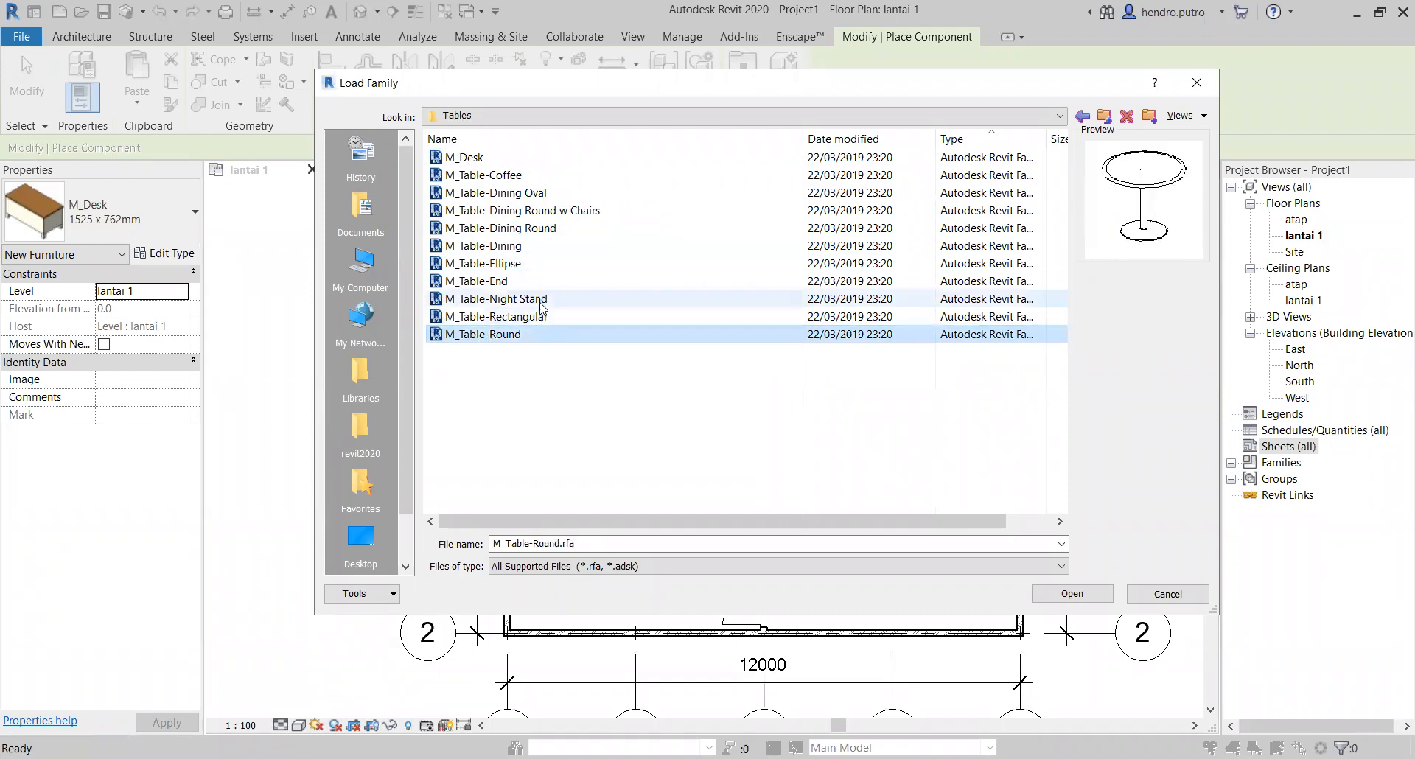
Step: Compare the previews of the desk, coffee table and dining tables again, ending on M_Table-Dining Round w Chairs
{"action": "left_click", "coordinate": [464, 157]}
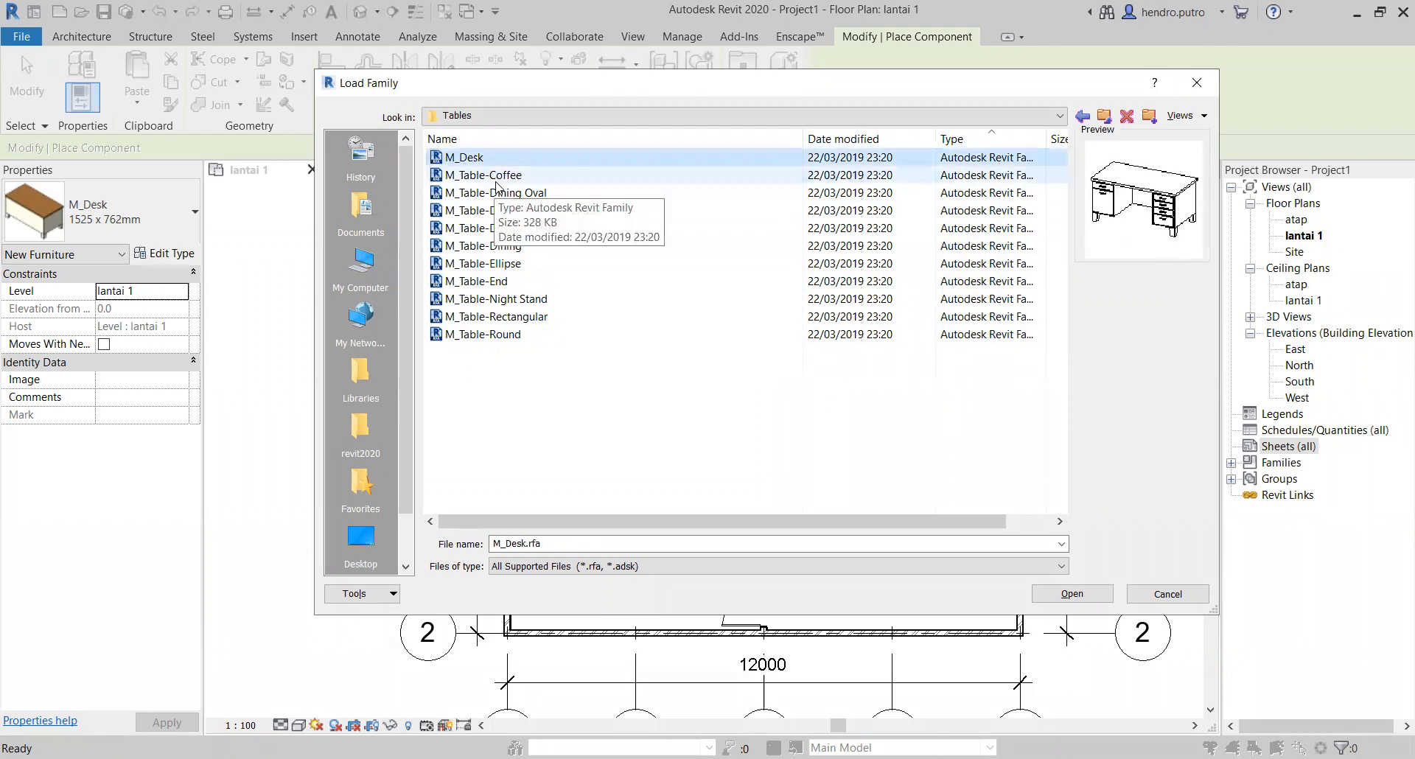
{"action": "left_click", "coordinate": [494, 177]}
{"action": "left_click", "coordinate": [501, 195]}
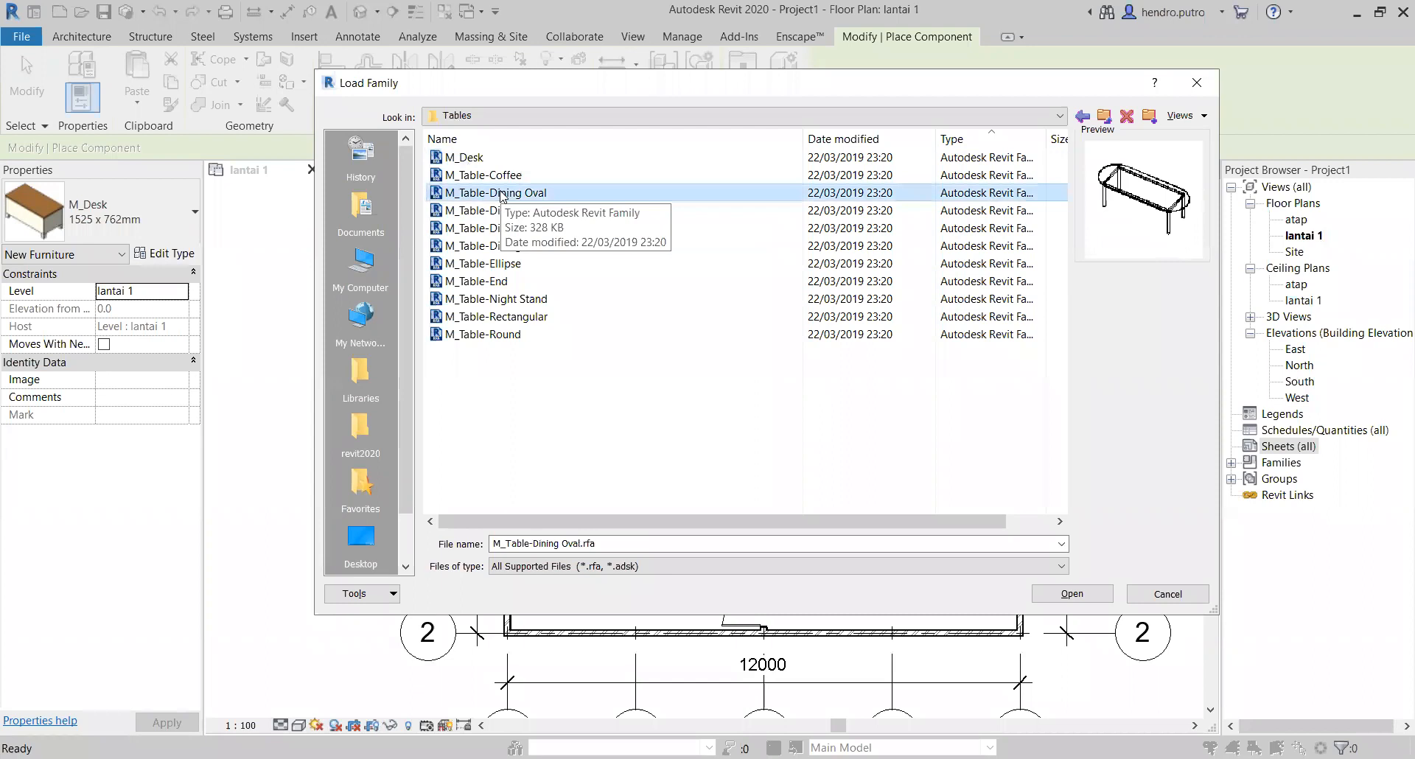
{"action": "left_click", "coordinate": [486, 211]}
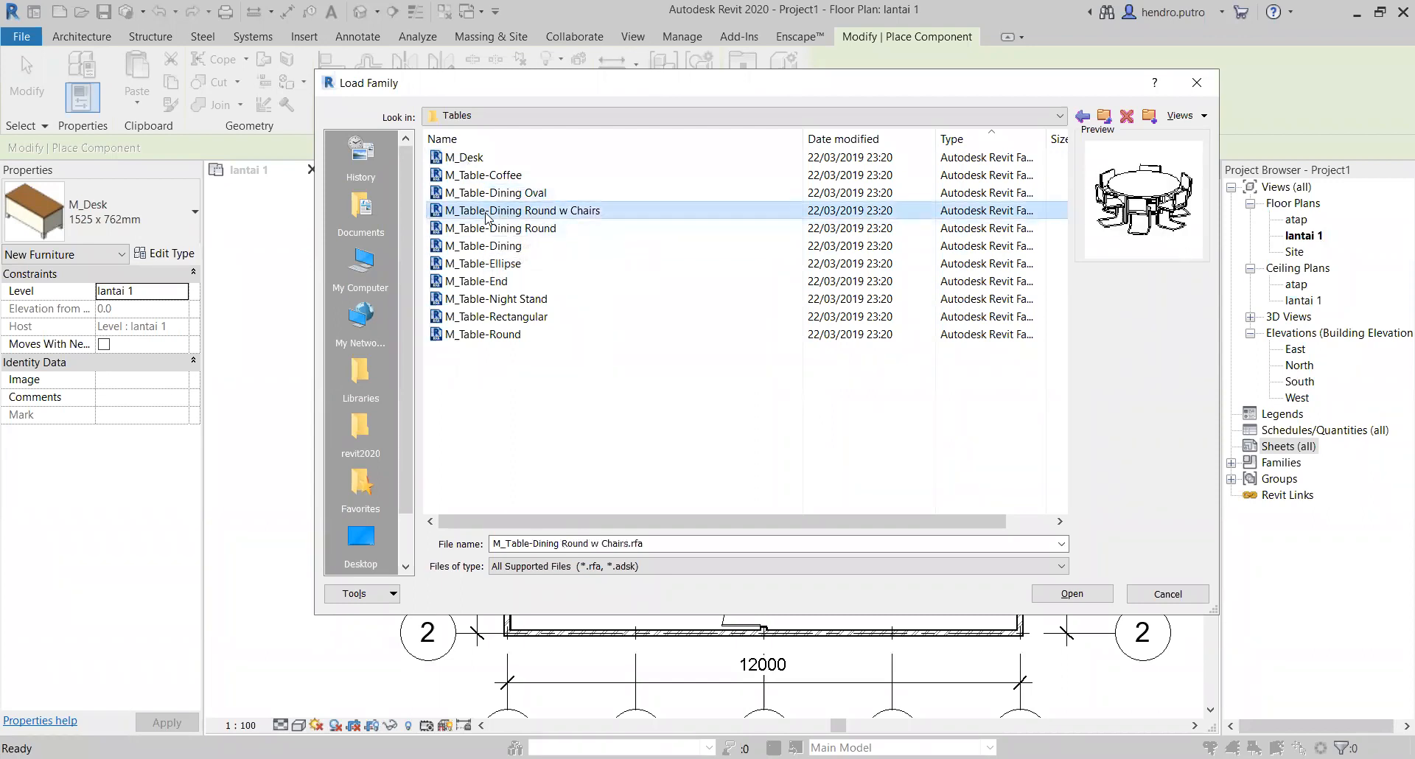
{"action": "left_click", "coordinate": [485, 230]}
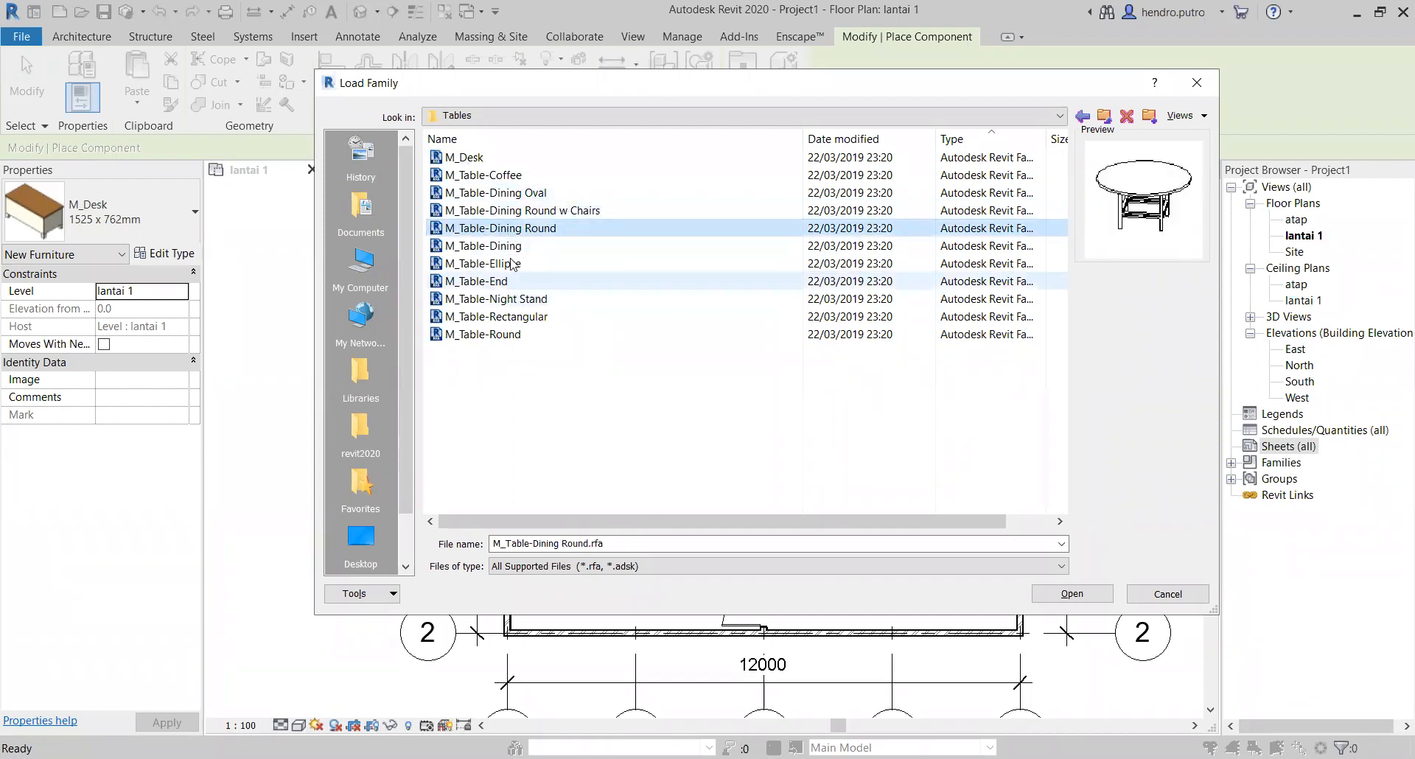
{"action": "left_click", "coordinate": [521, 213]}
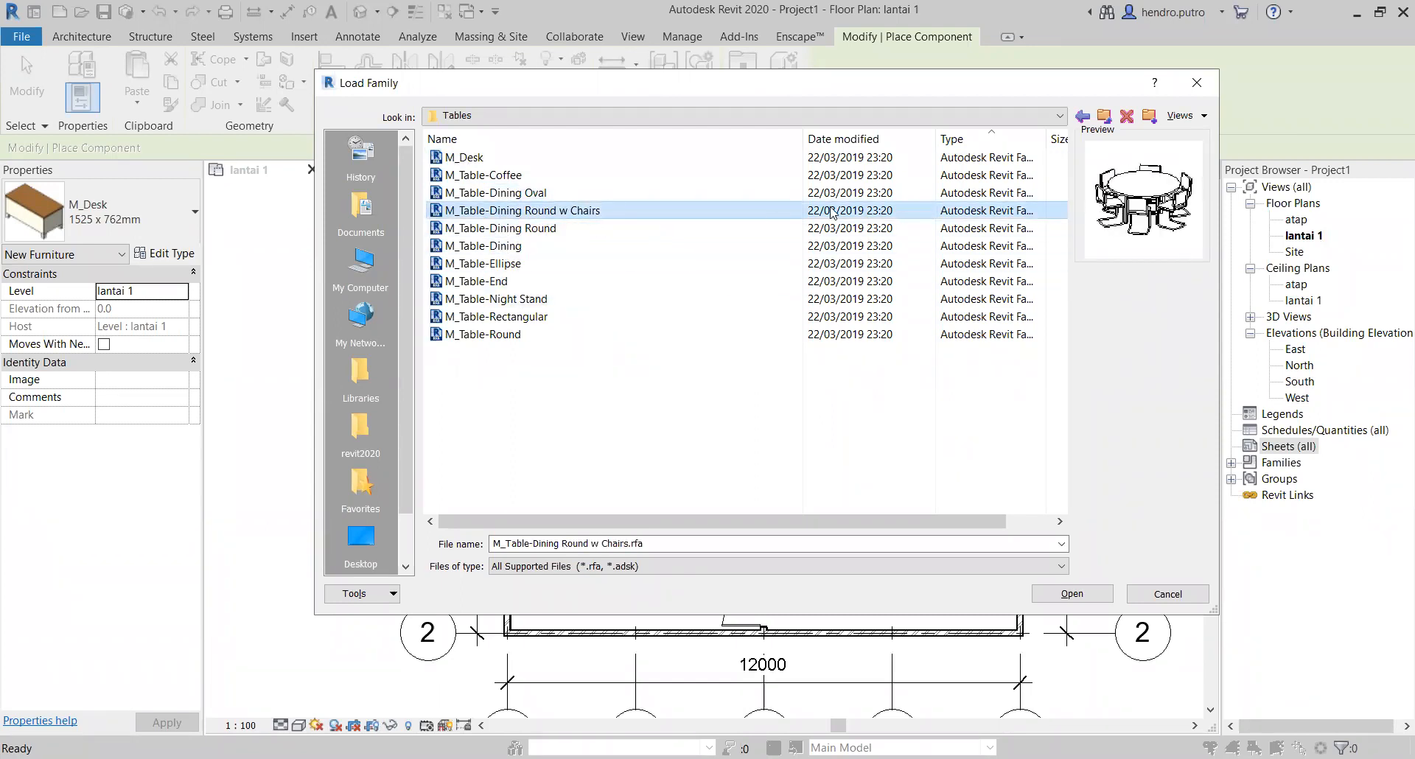
Step: Open the Seating folder within Furniture and preview its families from M_Bench-Locker Room to M_Chair-Tablet Arm
{"action": "left_click", "coordinate": [1104, 123]}
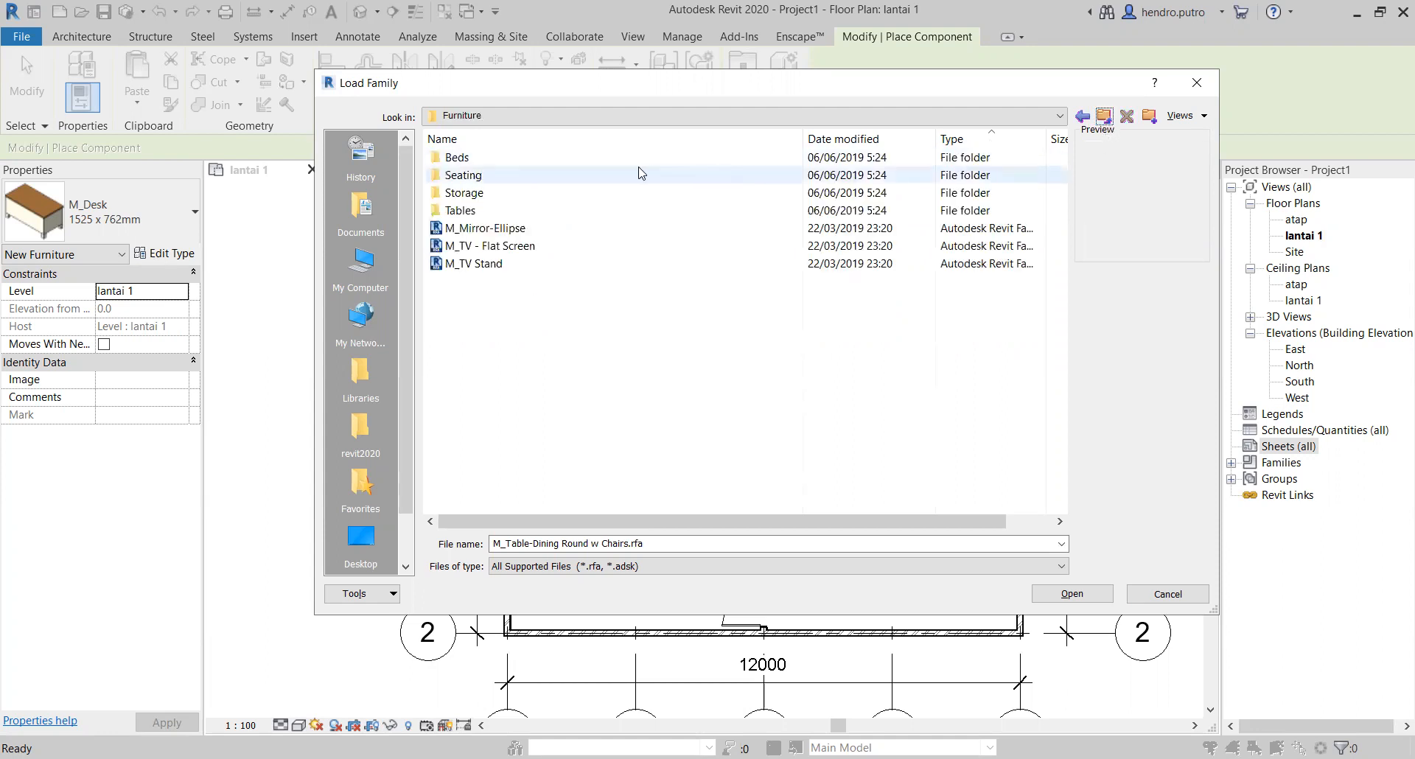
{"action": "double_click", "coordinate": [466, 174]}
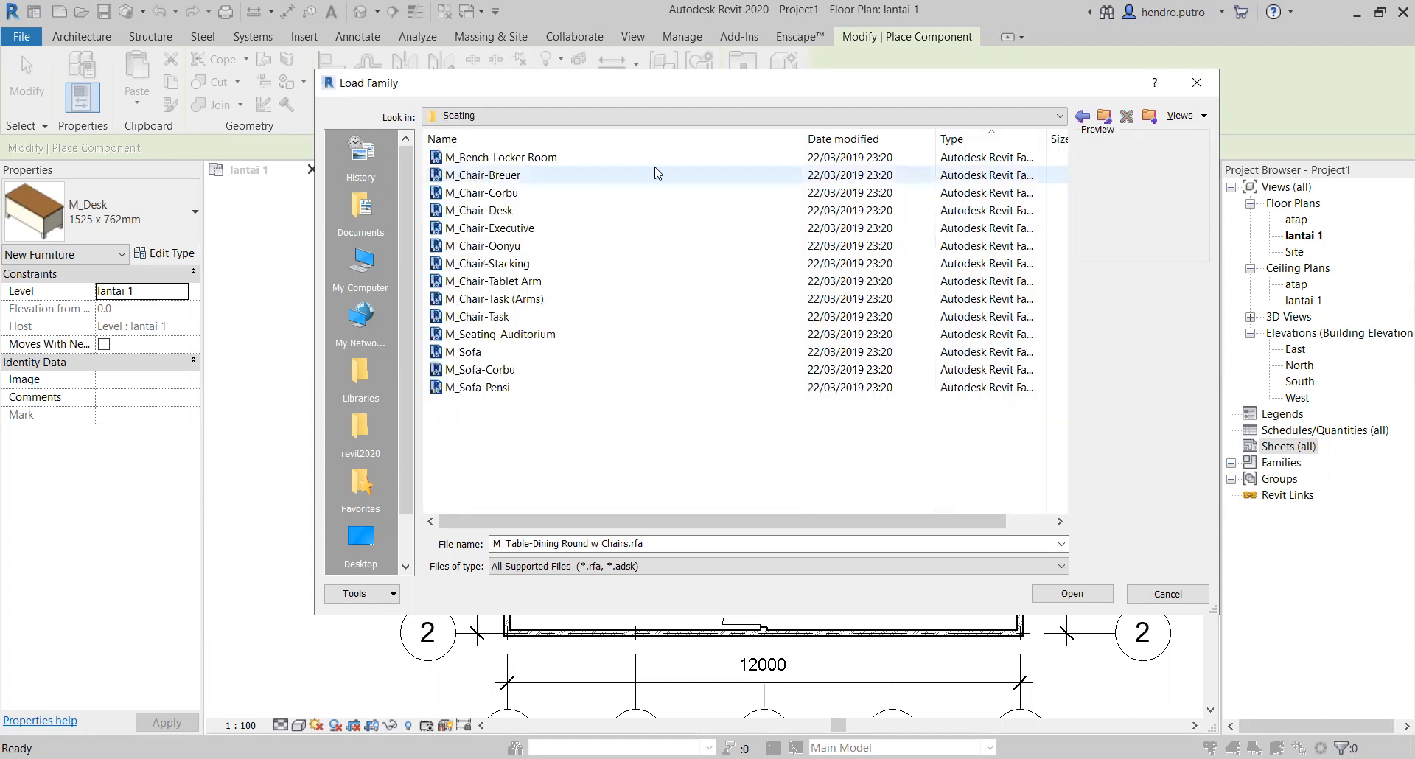
{"action": "left_click", "coordinate": [618, 160]}
{"action": "left_click", "coordinate": [549, 175]}
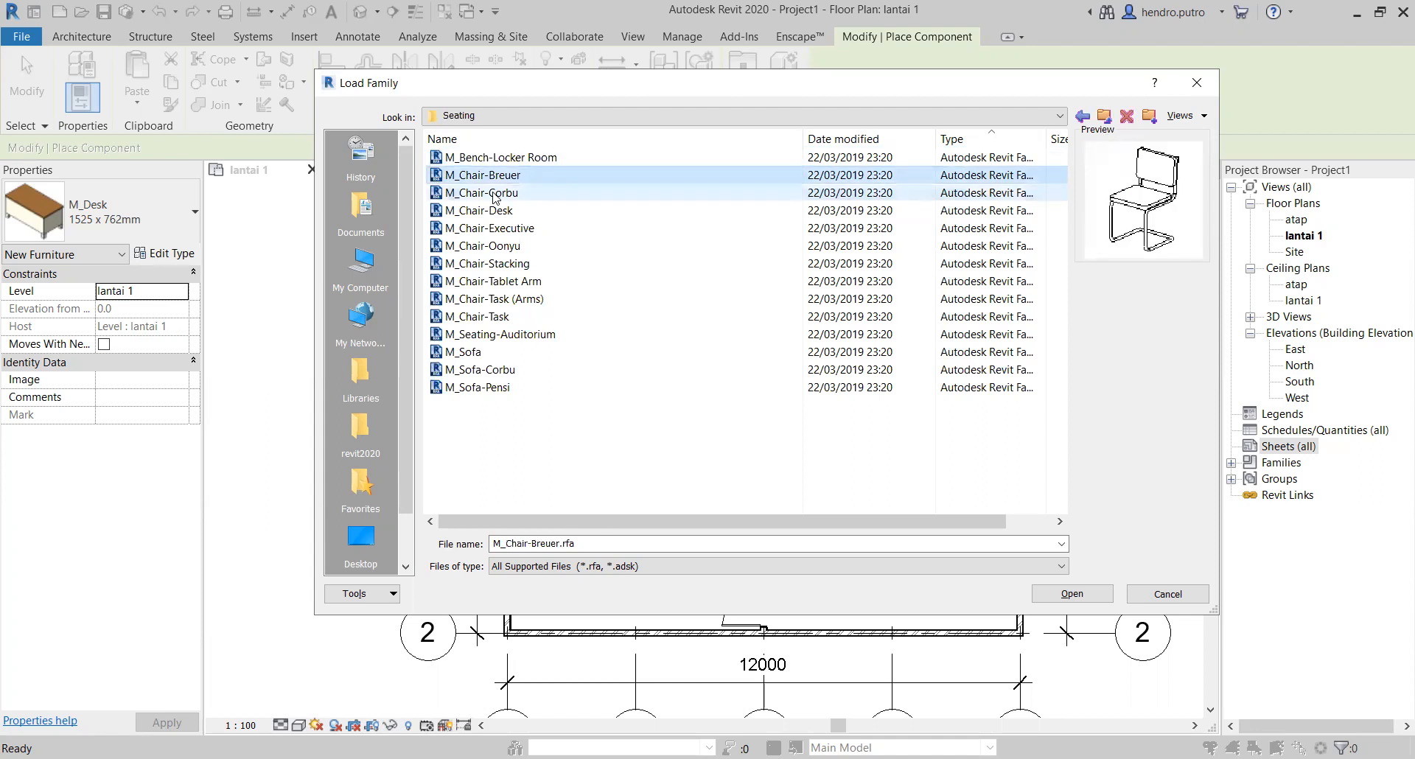
{"action": "left_click", "coordinate": [492, 193]}
{"action": "left_click", "coordinate": [484, 213]}
{"action": "left_click", "coordinate": [493, 230]}
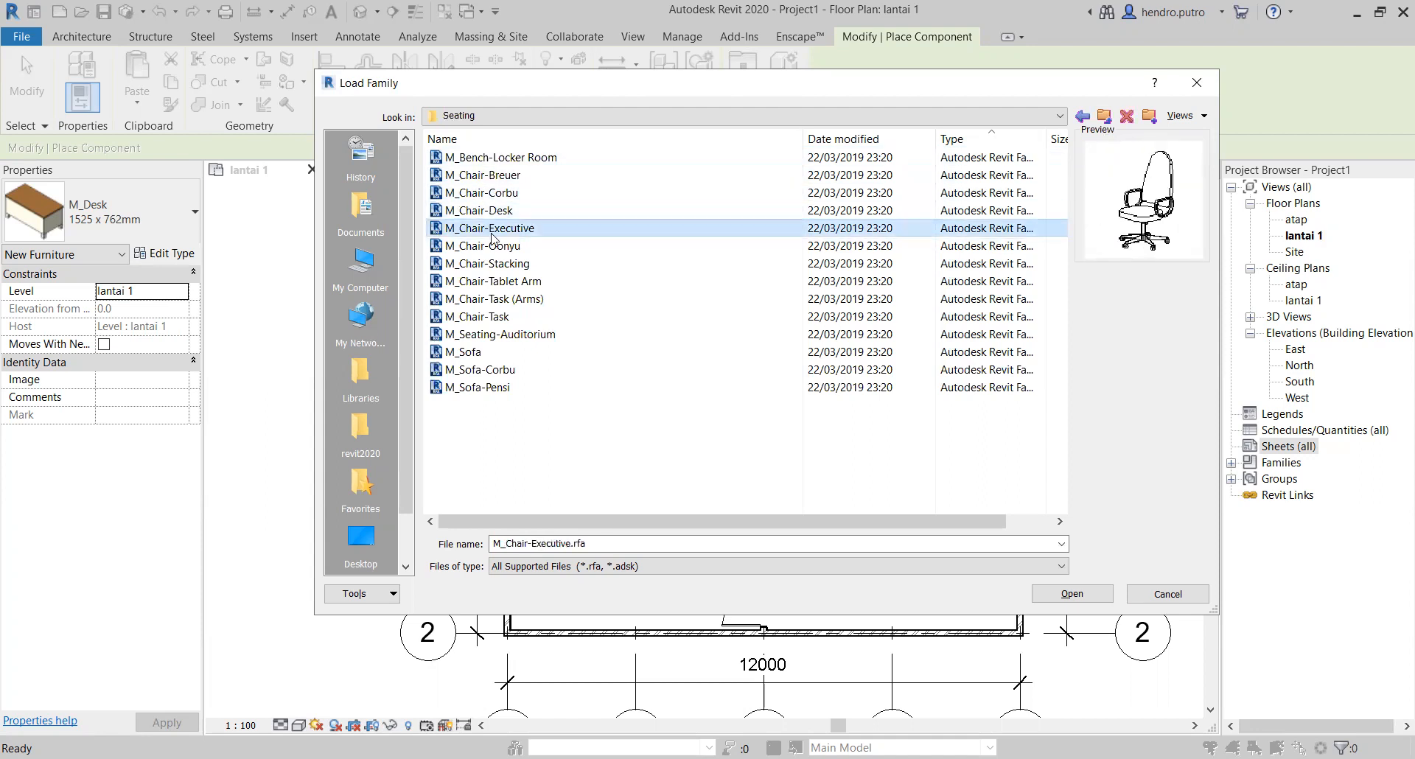
{"action": "left_click", "coordinate": [494, 248]}
{"action": "left_click", "coordinate": [498, 281]}
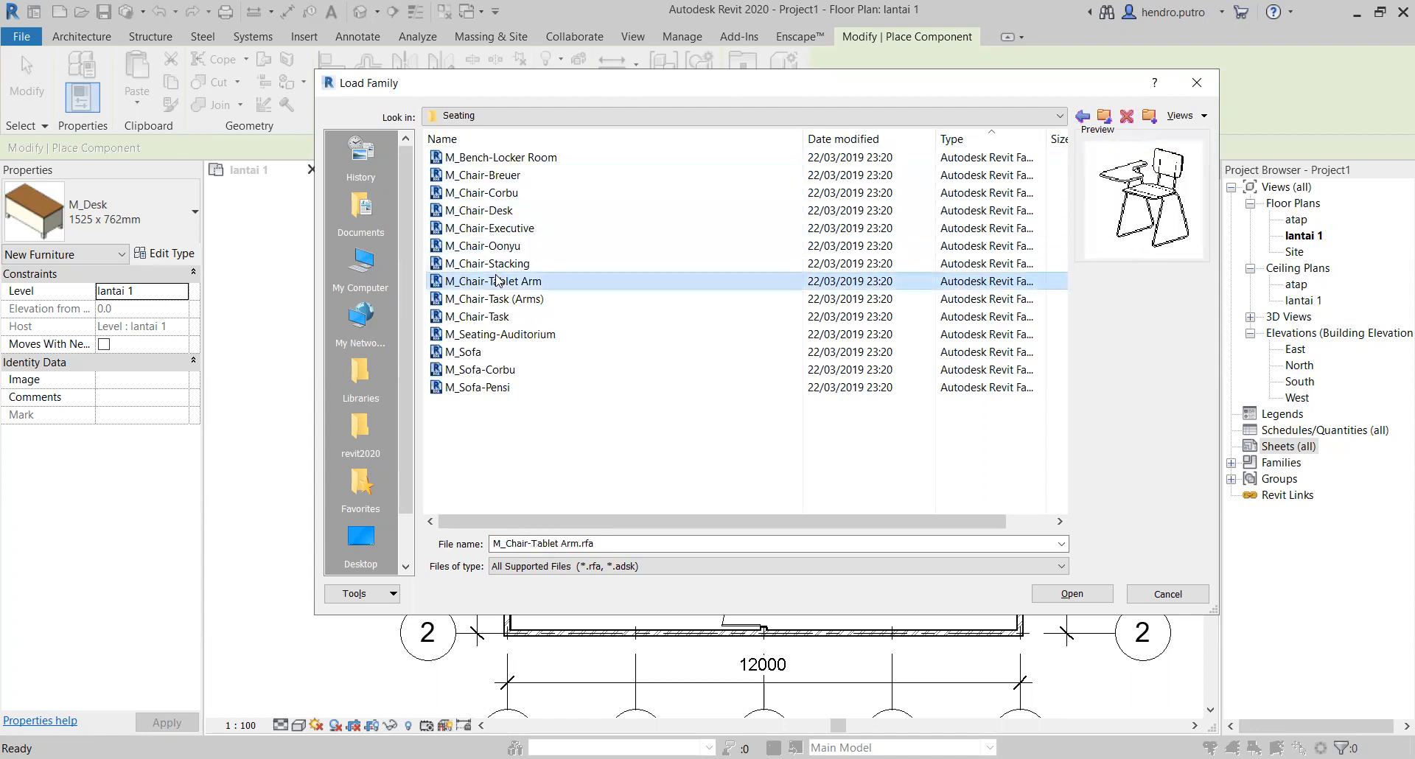
Step: Preview the remaining Seating families, from M_Chair-Stacking through the task chairs and auditorium seating to M_Sofa-Pensi
{"action": "left_click", "coordinate": [498, 264]}
{"action": "left_click", "coordinate": [492, 283]}
{"action": "left_click", "coordinate": [488, 300]}
{"action": "left_click", "coordinate": [483, 317]}
{"action": "left_click", "coordinate": [479, 336]}
{"action": "left_click", "coordinate": [474, 353]}
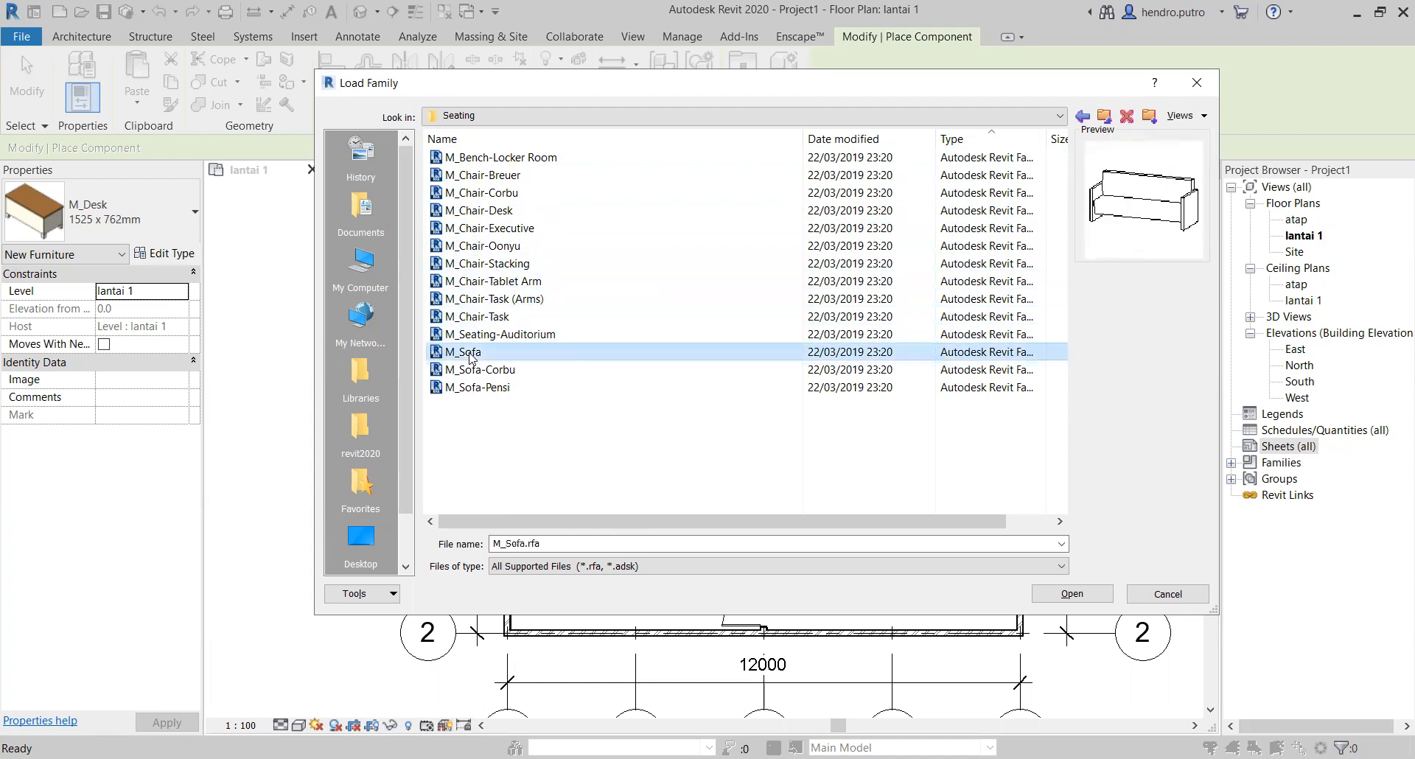
{"action": "left_click", "coordinate": [475, 370]}
{"action": "left_click", "coordinate": [478, 388]}
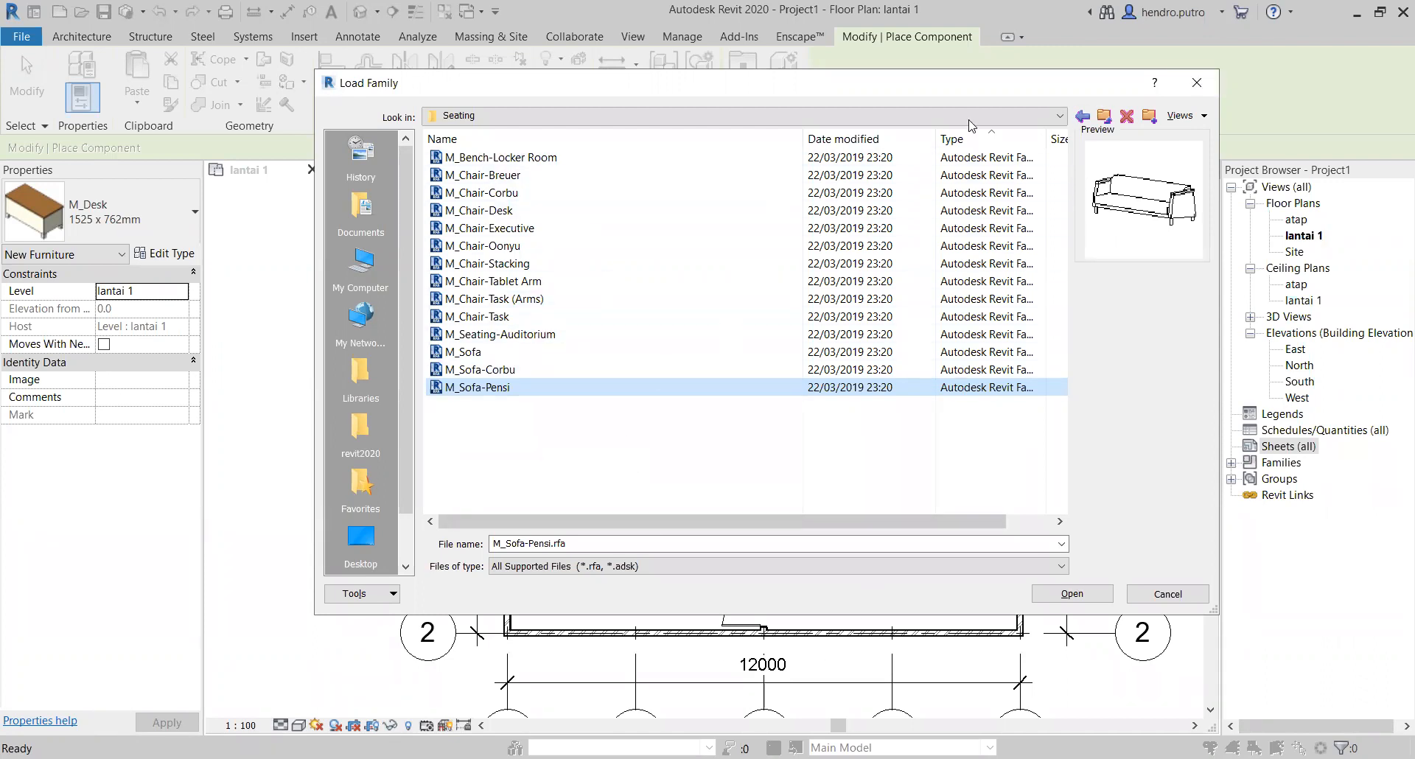
Step: Return to the Furniture folder, look at the supported family file types and close the Load Family dialog without loading anything
{"action": "left_click", "coordinate": [1103, 118]}
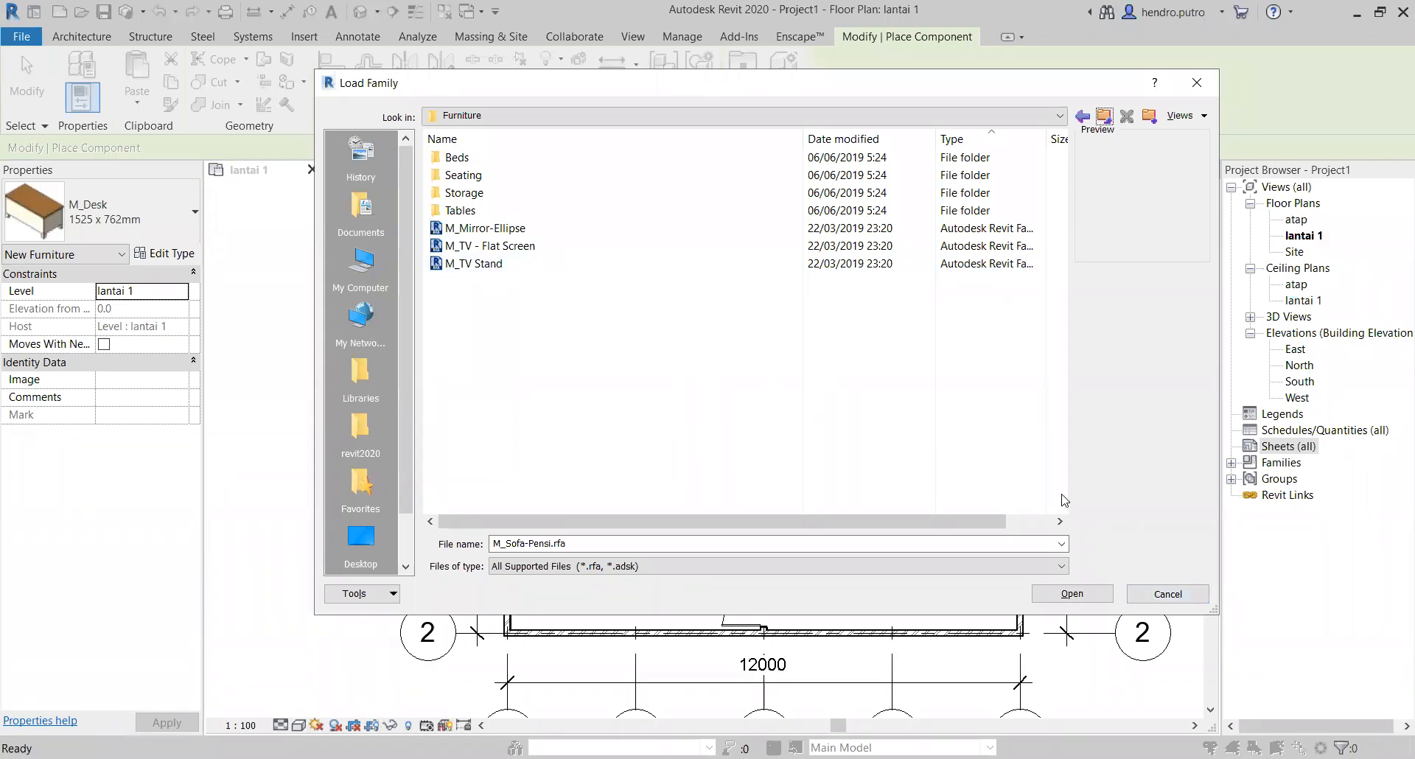
{"action": "left_click", "coordinate": [1063, 566]}
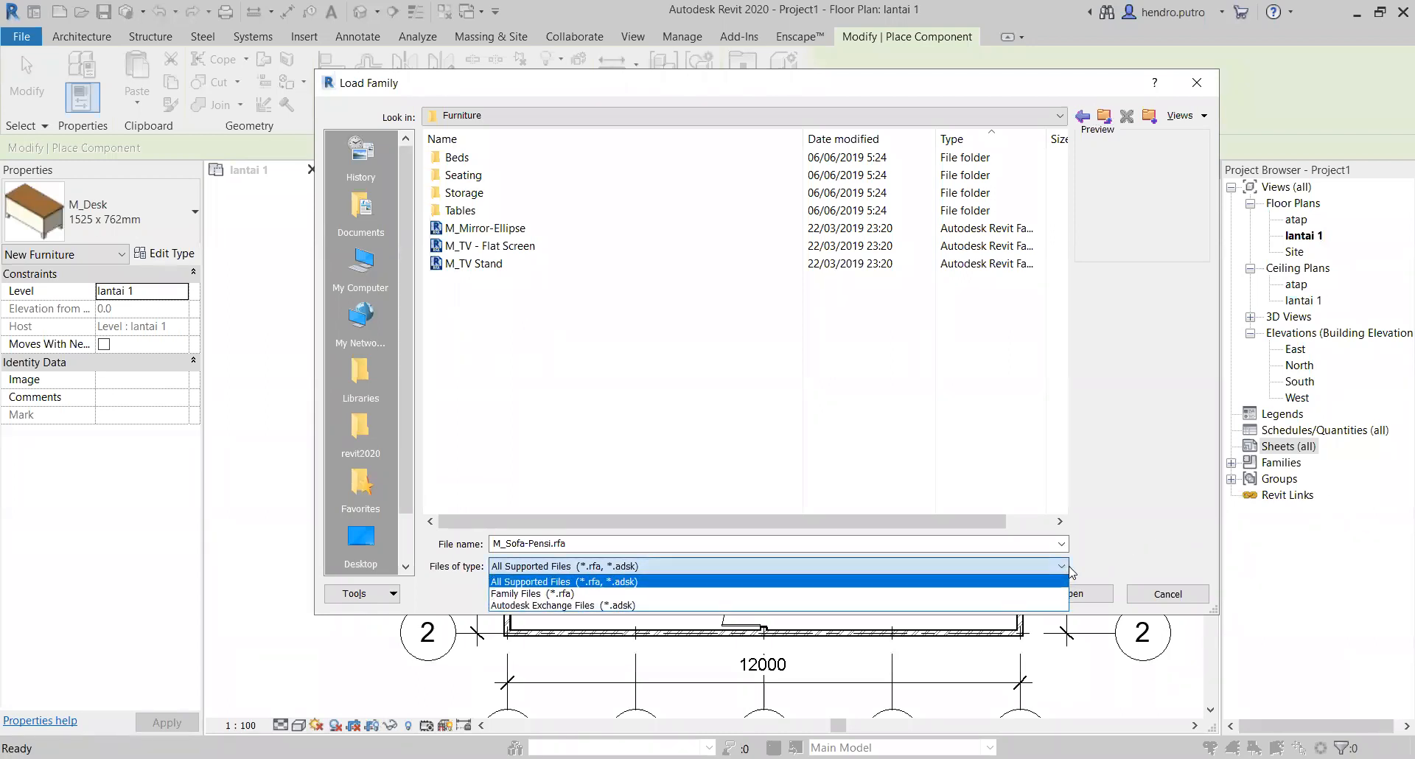
{"action": "left_click", "coordinate": [1068, 568]}
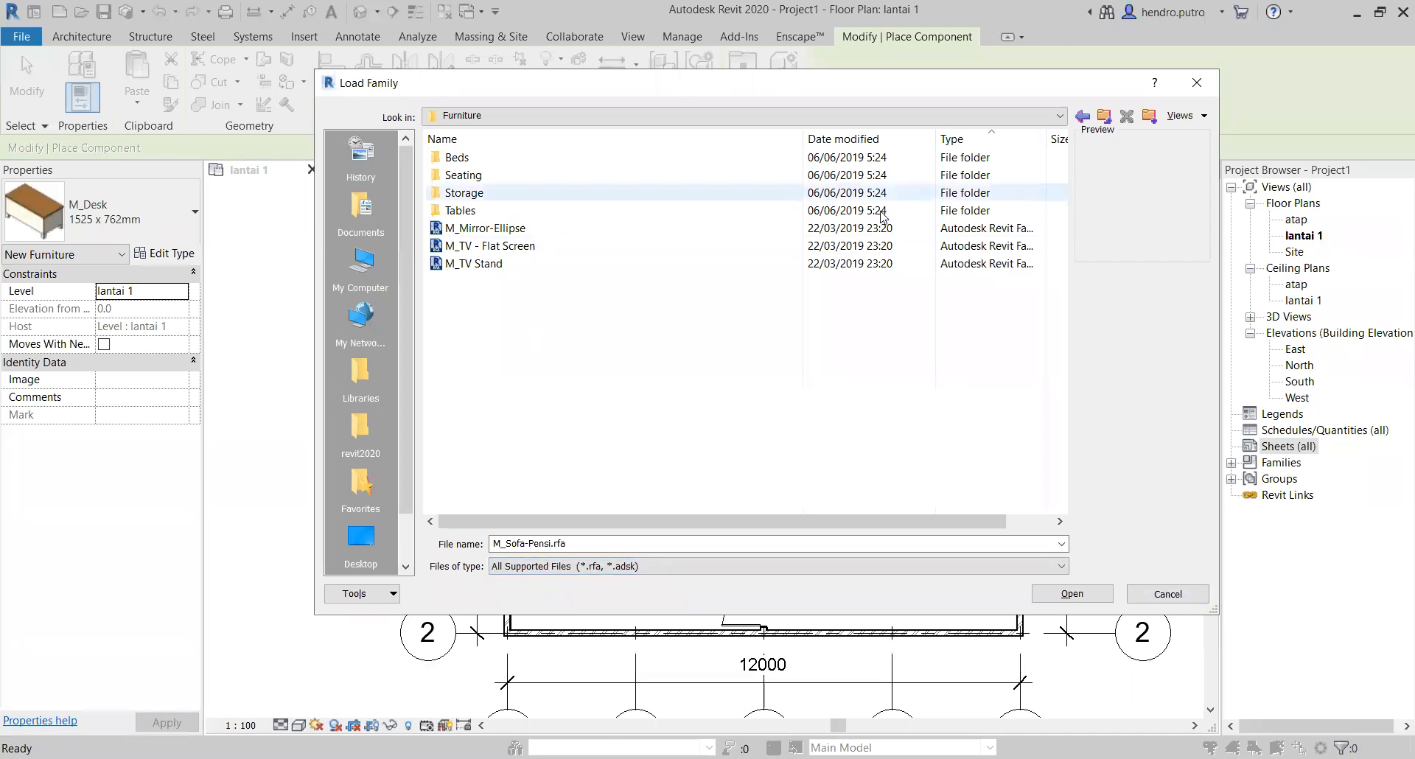
{"action": "left_click", "coordinate": [1197, 83]}
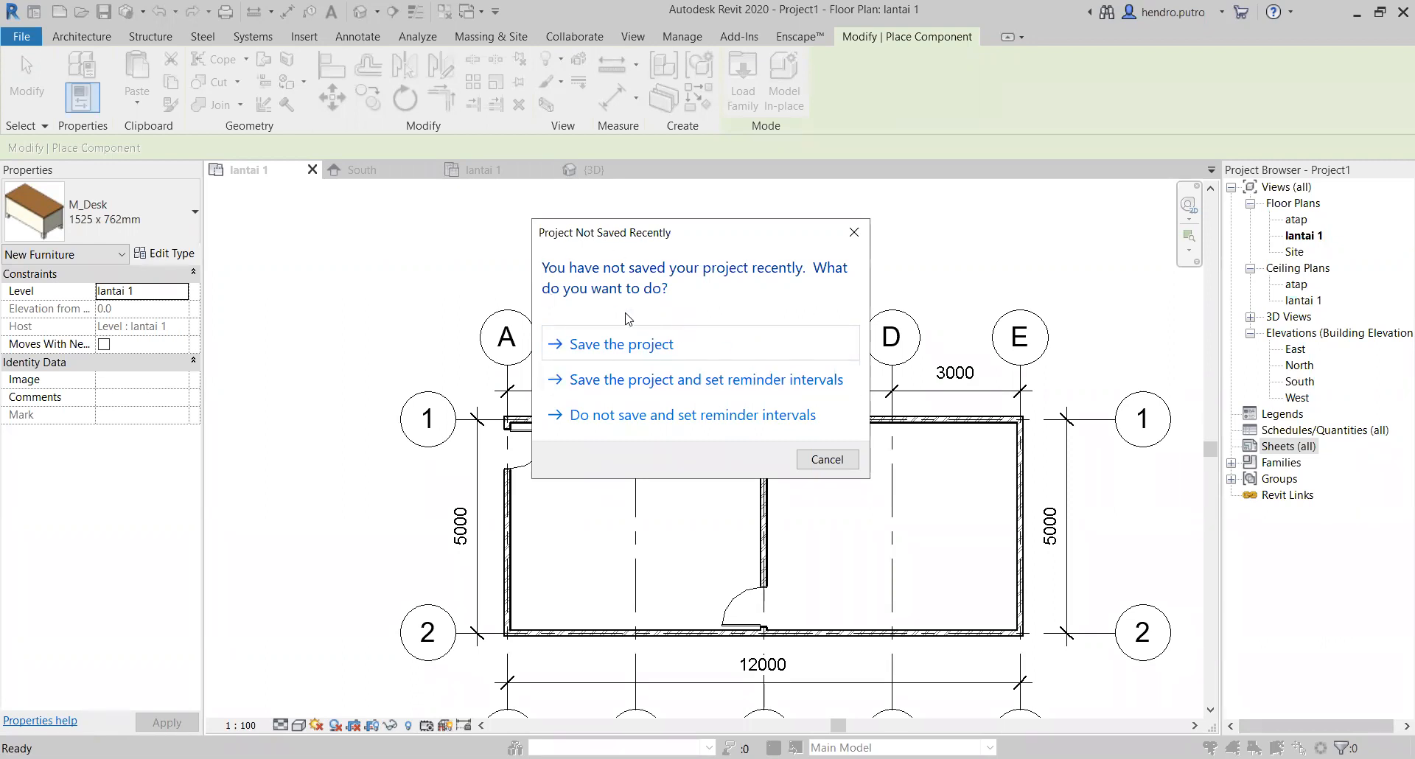
Step: Choose to save the project and set the save location to the folder UTY\Ganjil 2021-2022 on the DATA (D:) drive
{"action": "left_click", "coordinate": [685, 357]}
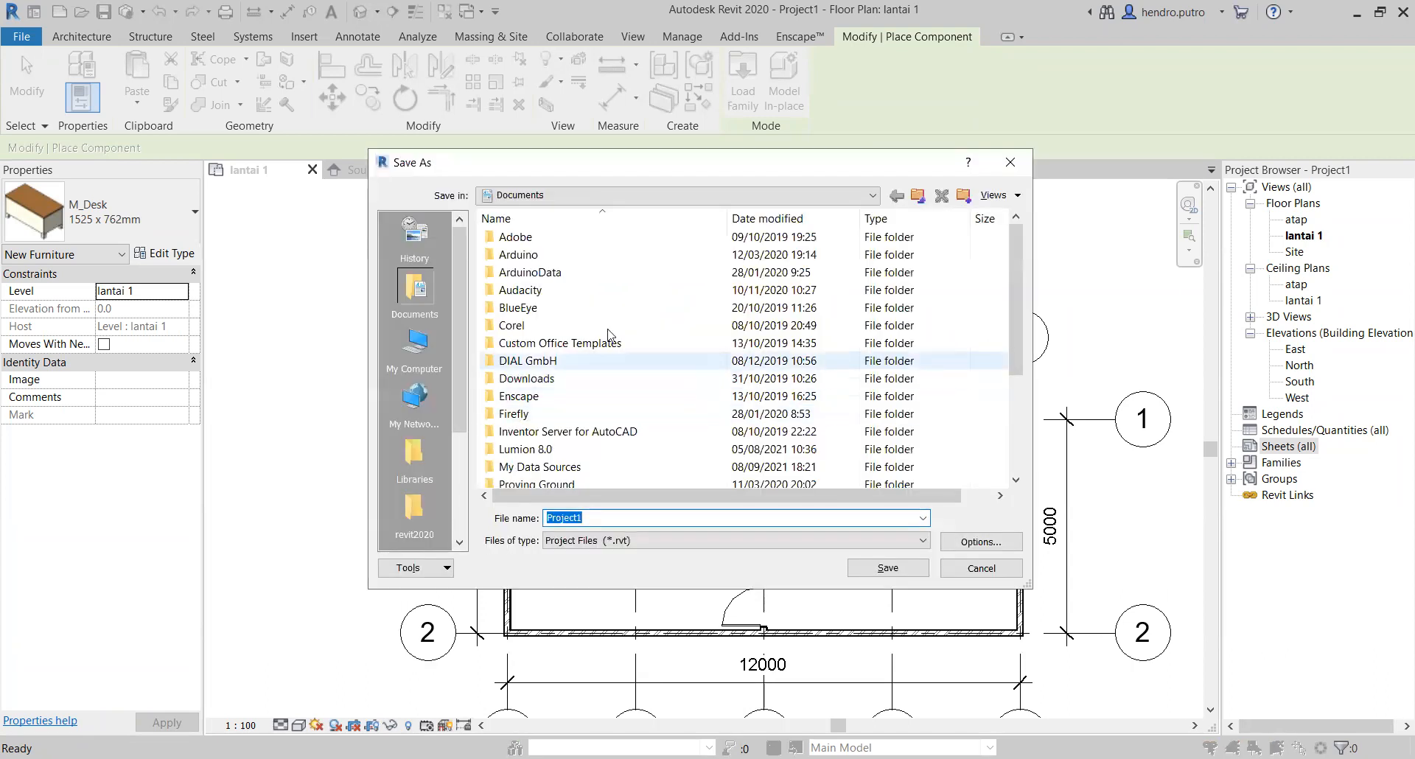
{"action": "scroll", "coordinate": [424, 442], "scroll_direction": "down", "scroll_amount": 3}
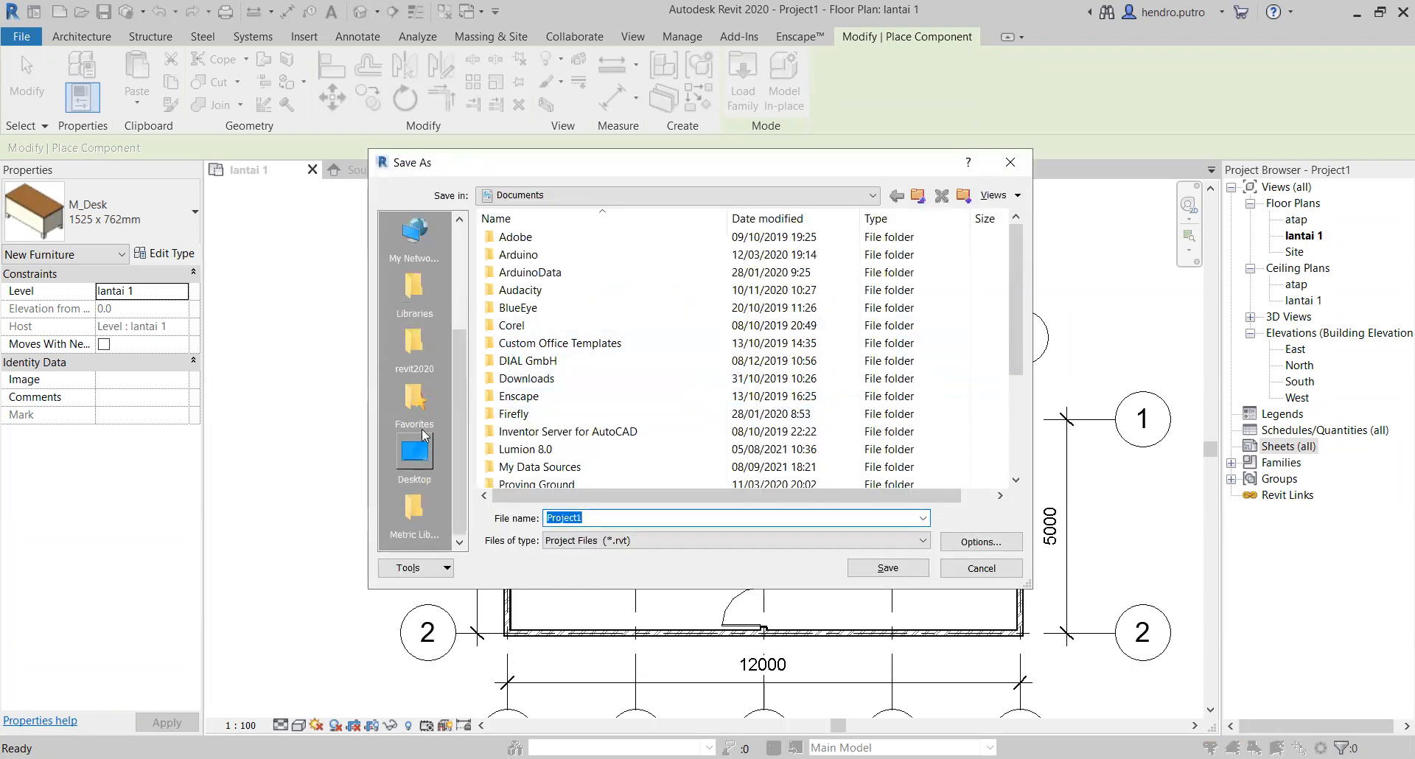
{"action": "scroll", "coordinate": [413, 479], "scroll_direction": "up", "scroll_amount": 3}
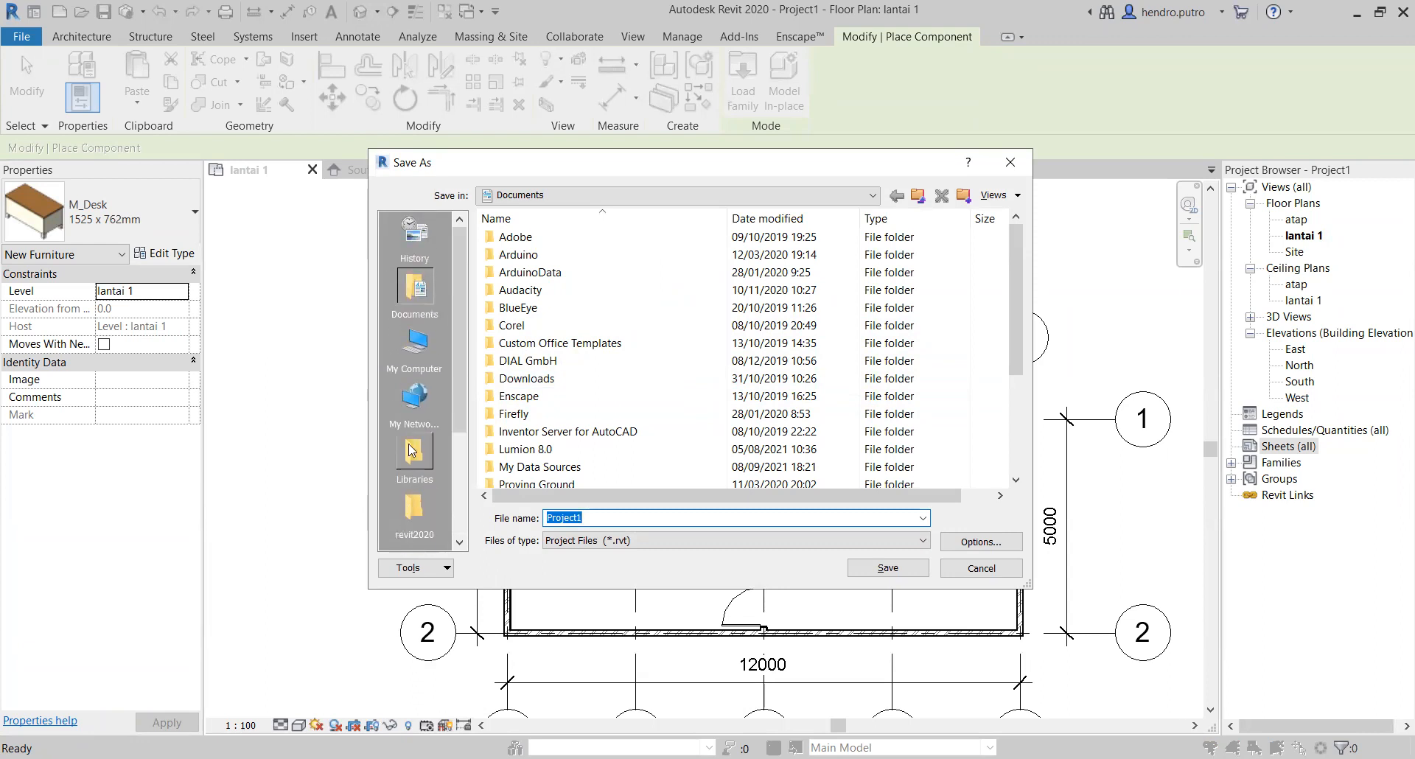
{"action": "left_click", "coordinate": [420, 361]}
{"action": "double_click", "coordinate": [578, 425]}
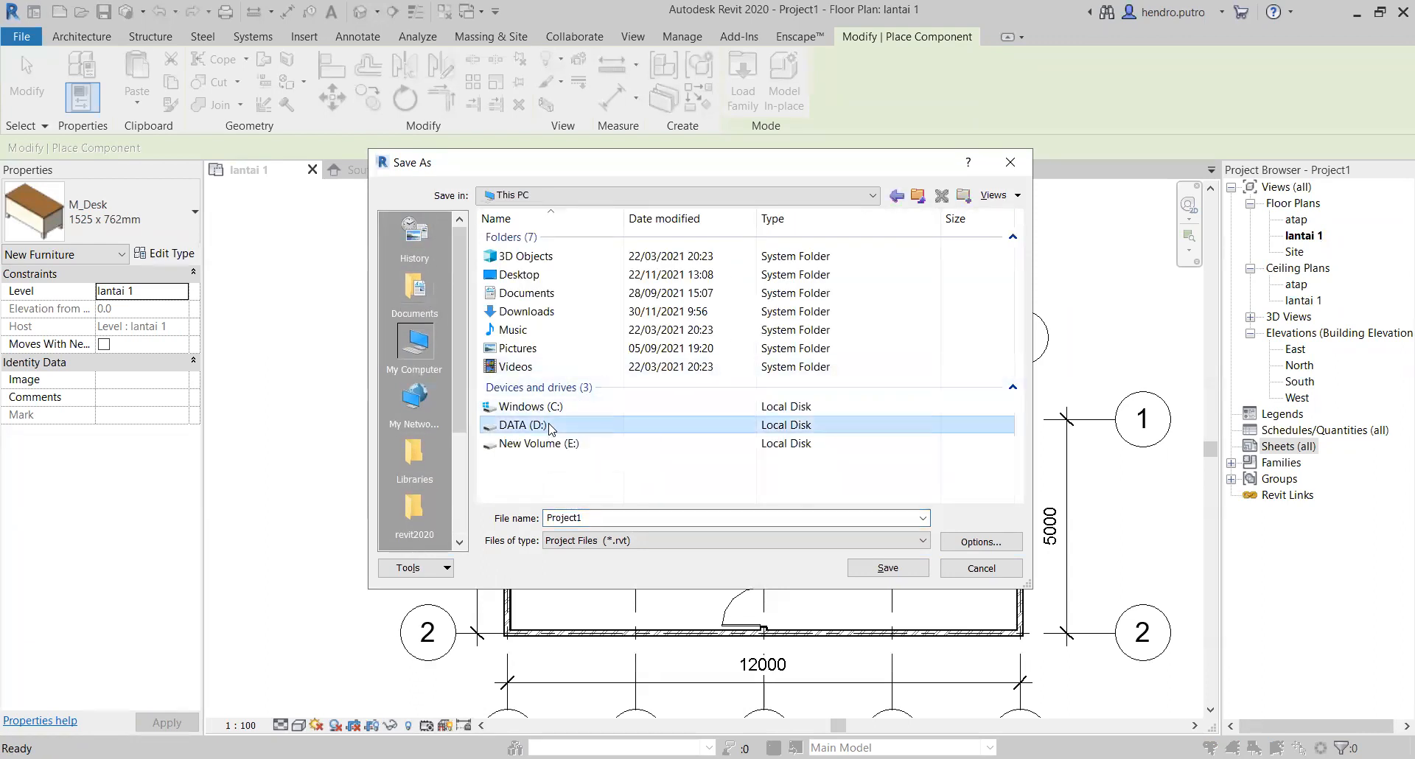
{"action": "scroll", "coordinate": [583, 331], "scroll_direction": "down", "scroll_amount": 2}
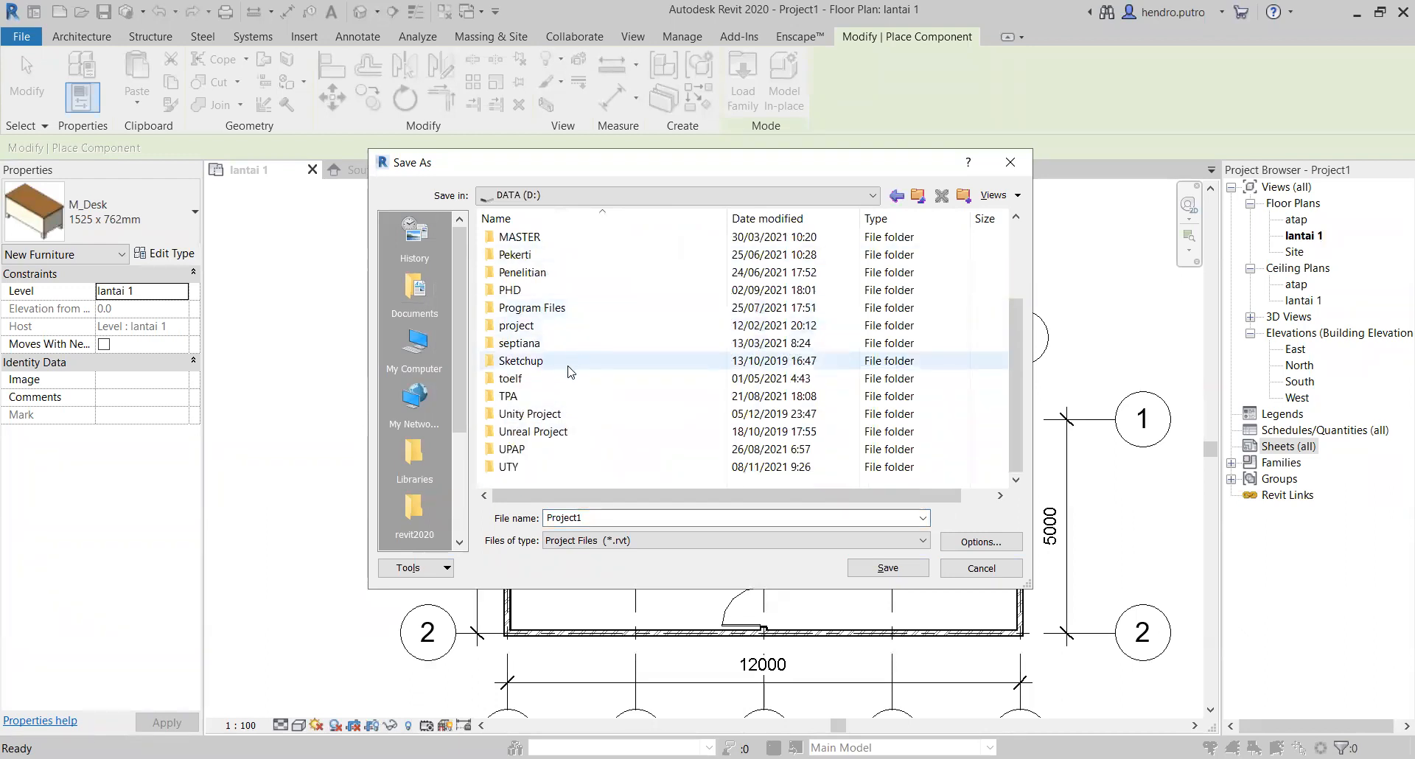
{"action": "scroll", "coordinate": [557, 416], "scroll_direction": "up", "scroll_amount": 1}
{"action": "scroll", "coordinate": [556, 420], "scroll_direction": "up", "scroll_amount": 1}
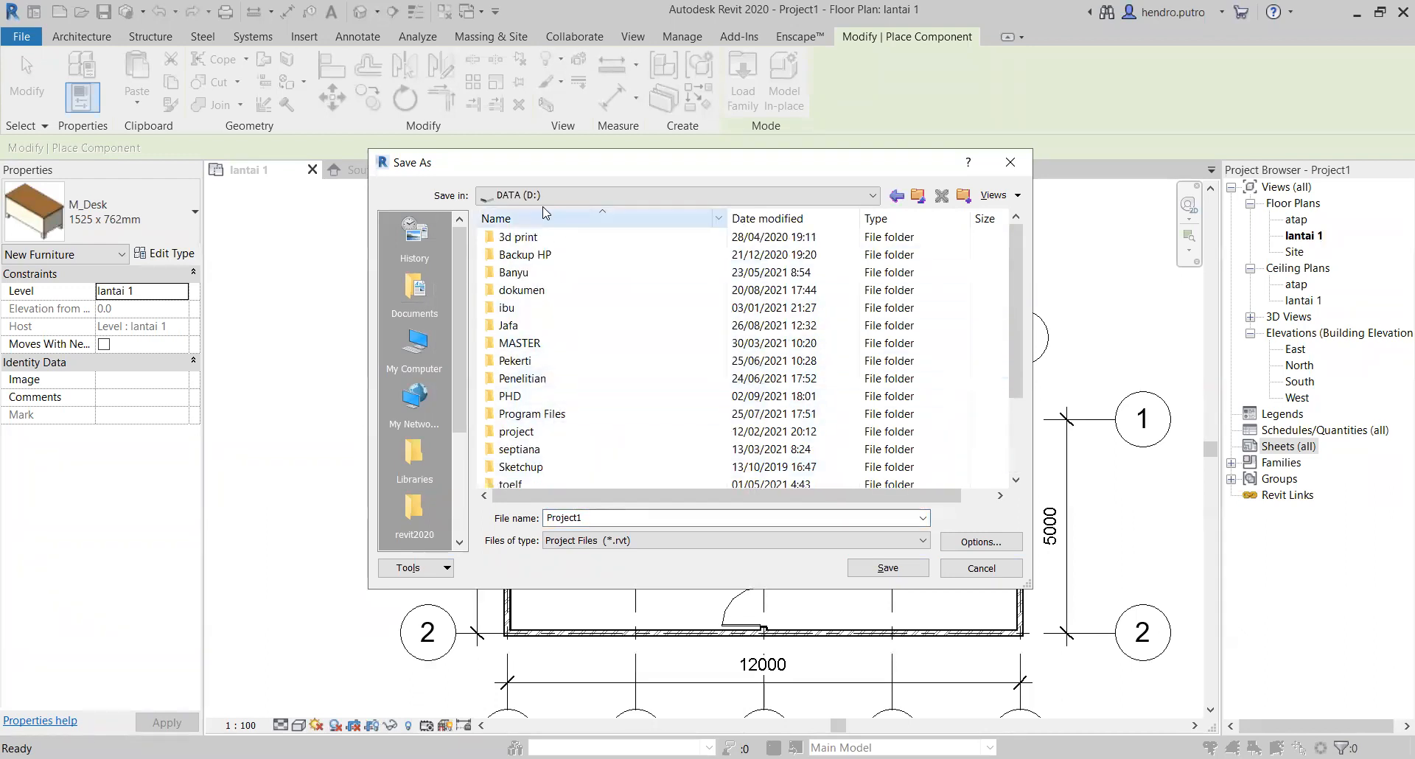
{"action": "scroll", "coordinate": [556, 442], "scroll_direction": "down", "scroll_amount": 2}
{"action": "double_click", "coordinate": [549, 467]}
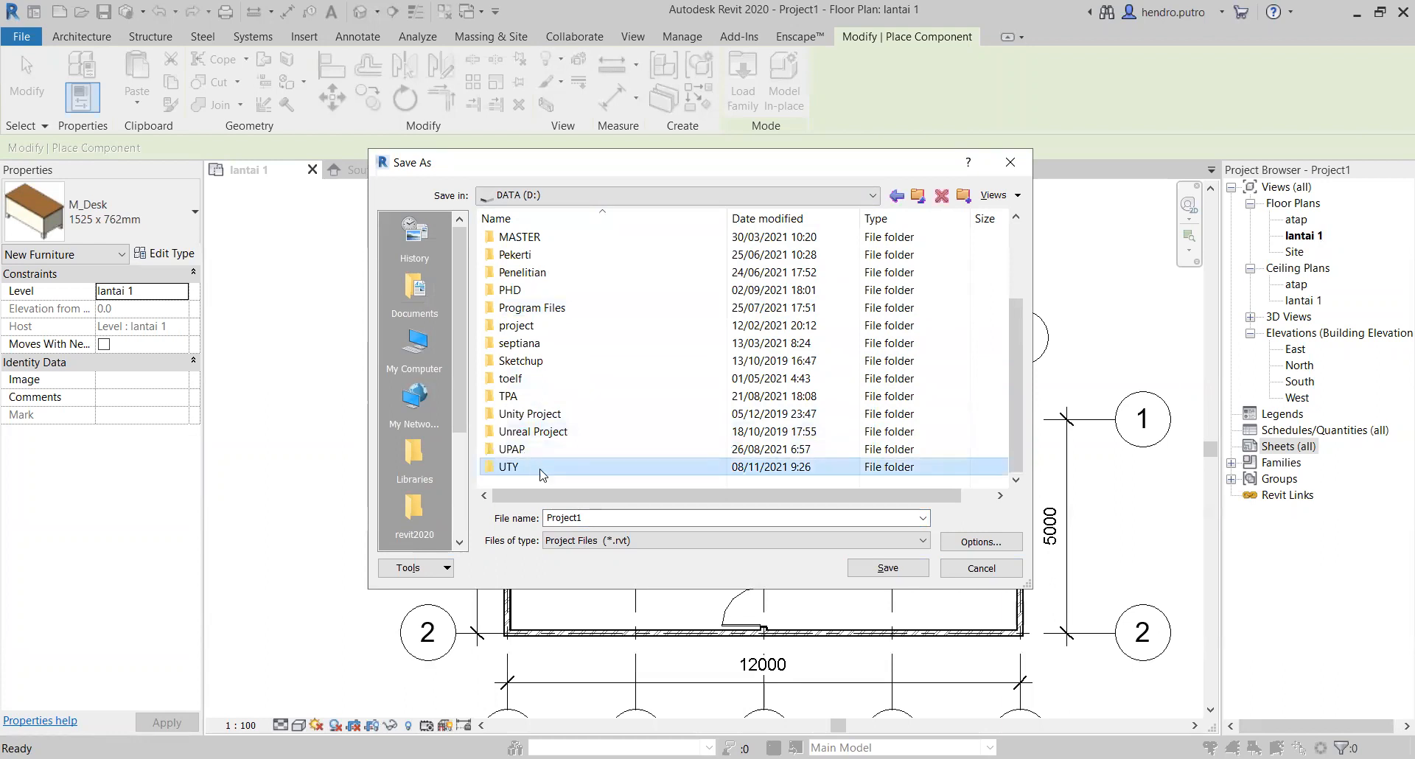
{"action": "scroll", "coordinate": [554, 368], "scroll_direction": "down", "scroll_amount": 5}
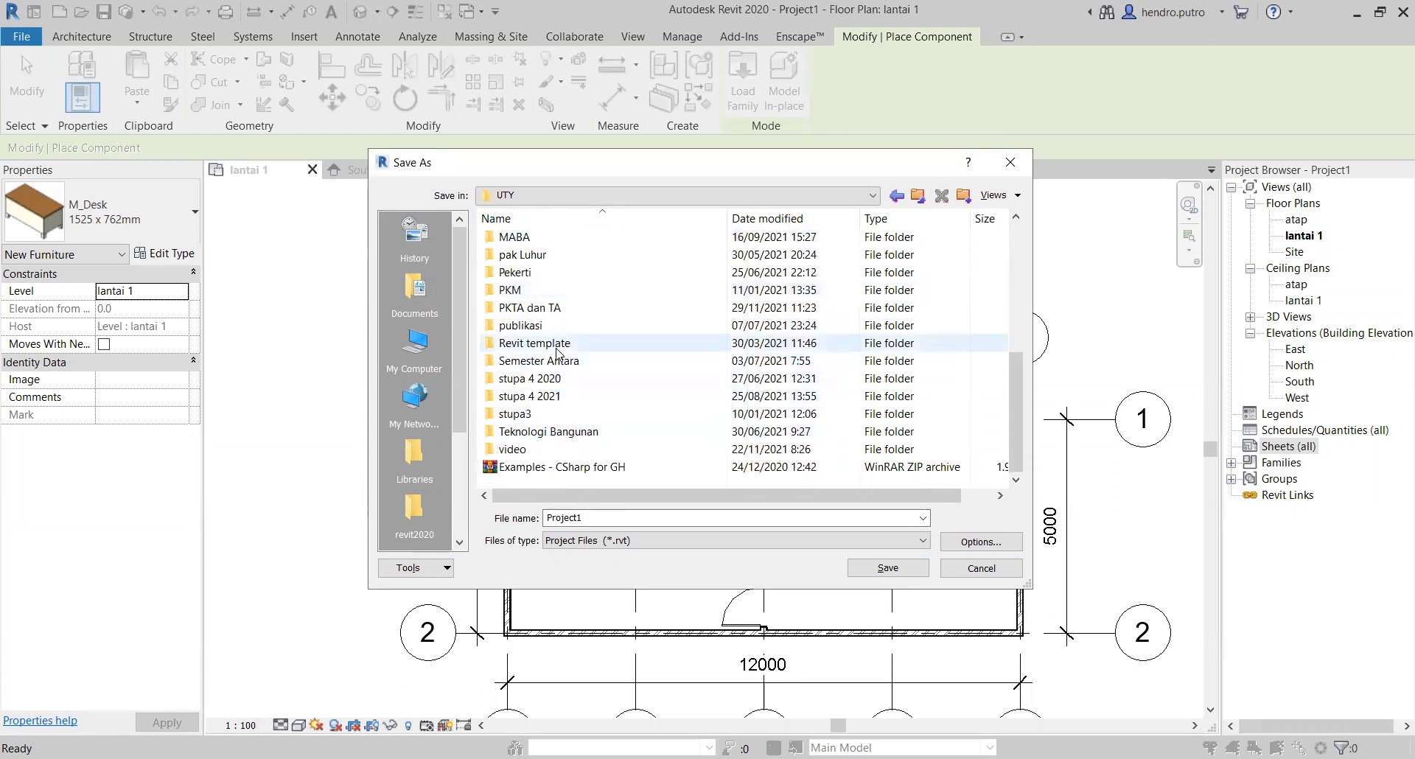
{"action": "scroll", "coordinate": [547, 364], "scroll_direction": "up", "scroll_amount": 3}
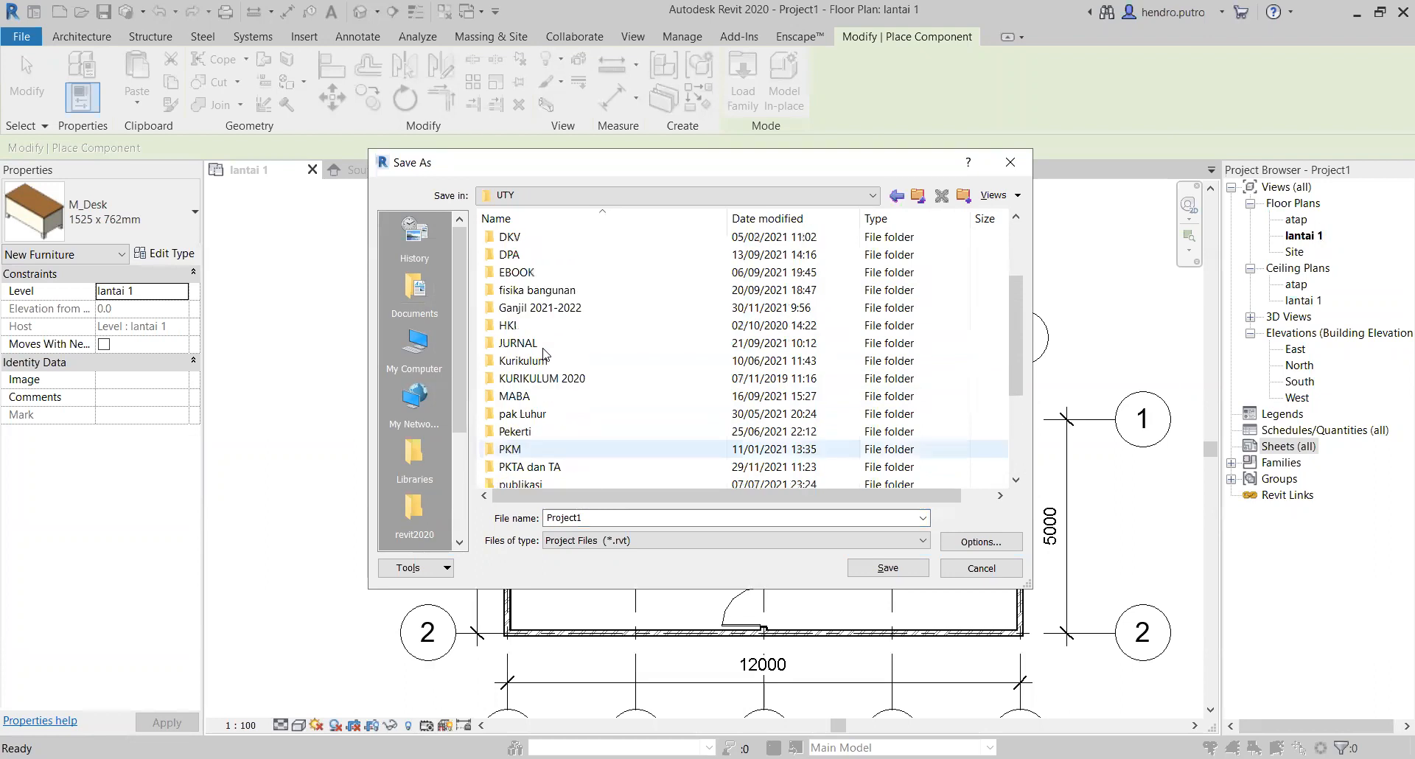
{"action": "double_click", "coordinate": [544, 308]}
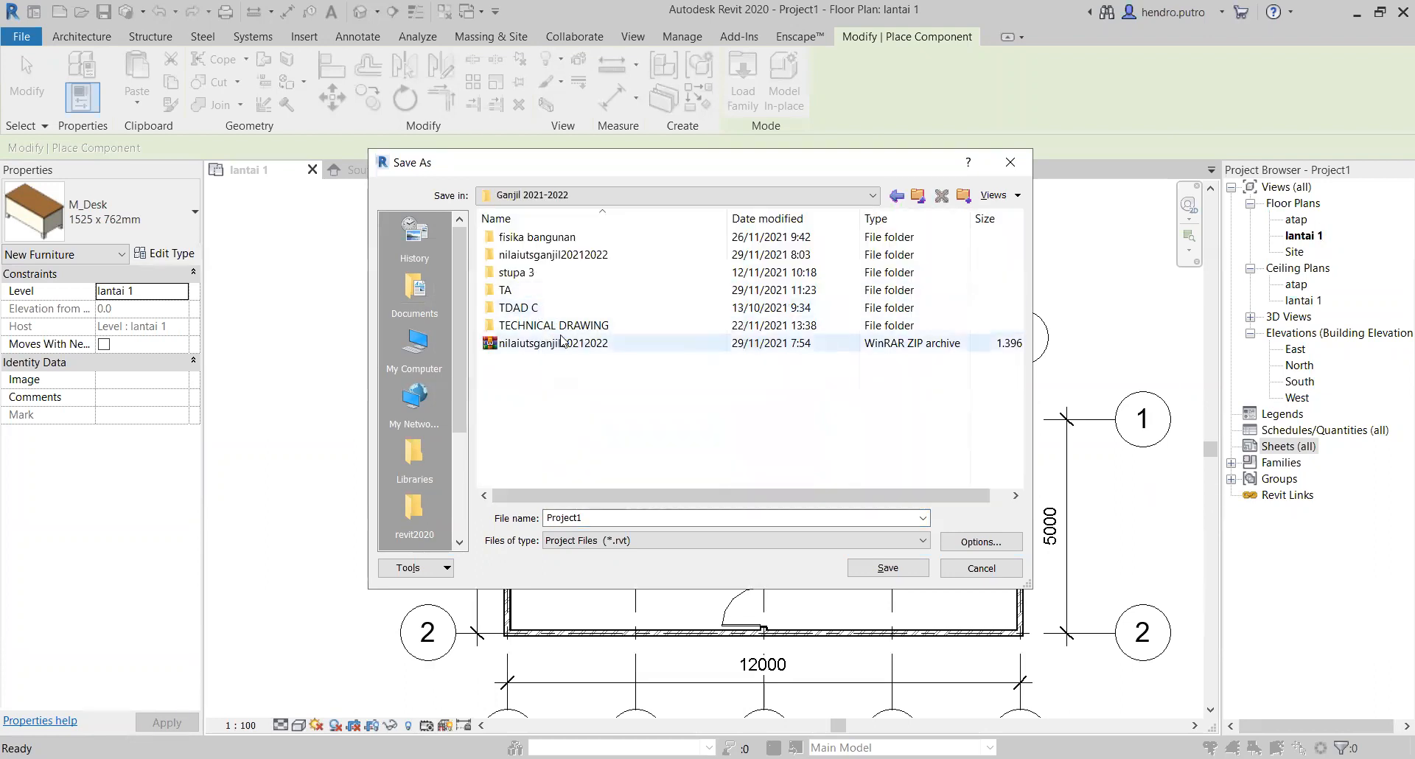
Step: Name the project file latihan and save it
{"action": "double_click", "coordinate": [617, 526]}
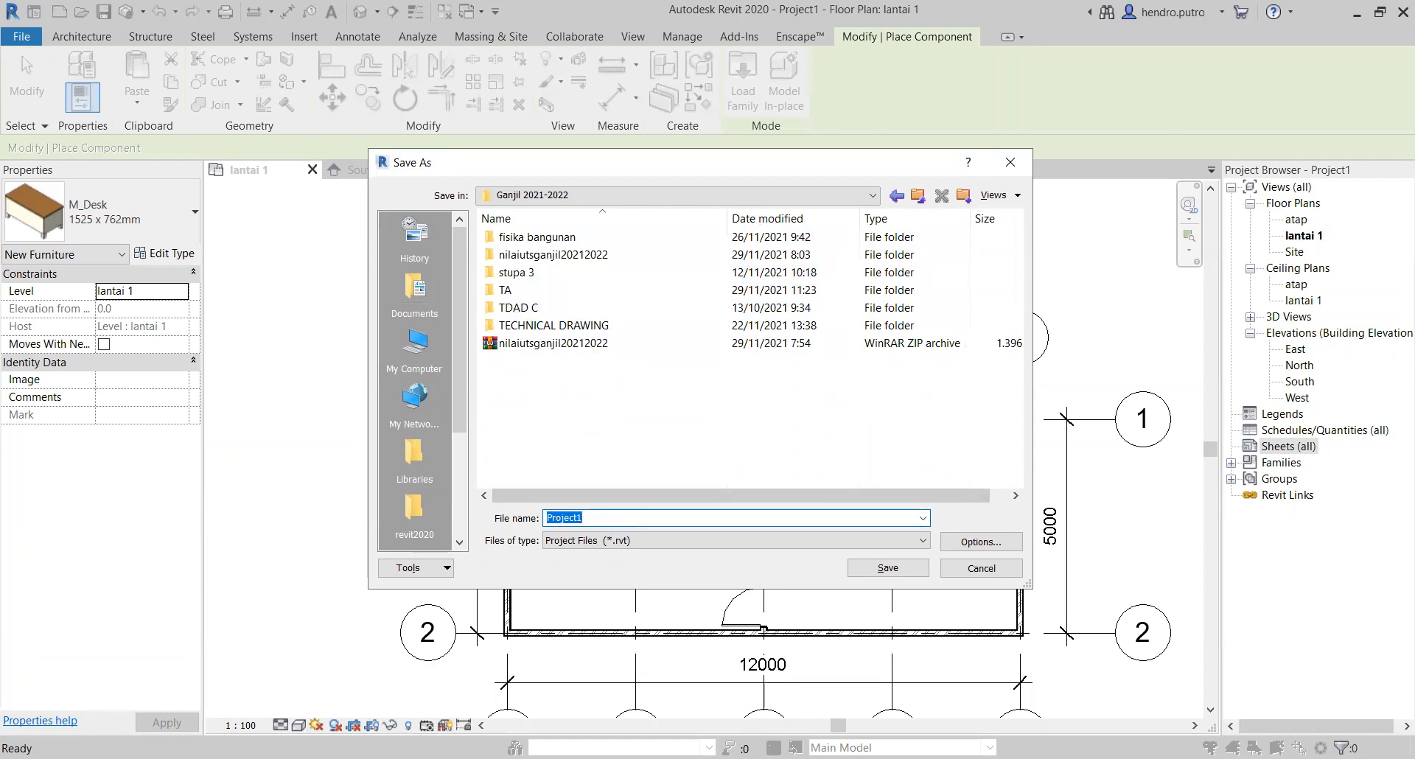
{"action": "type", "text": "latihan"}
{"action": "key", "text": "Delete"}
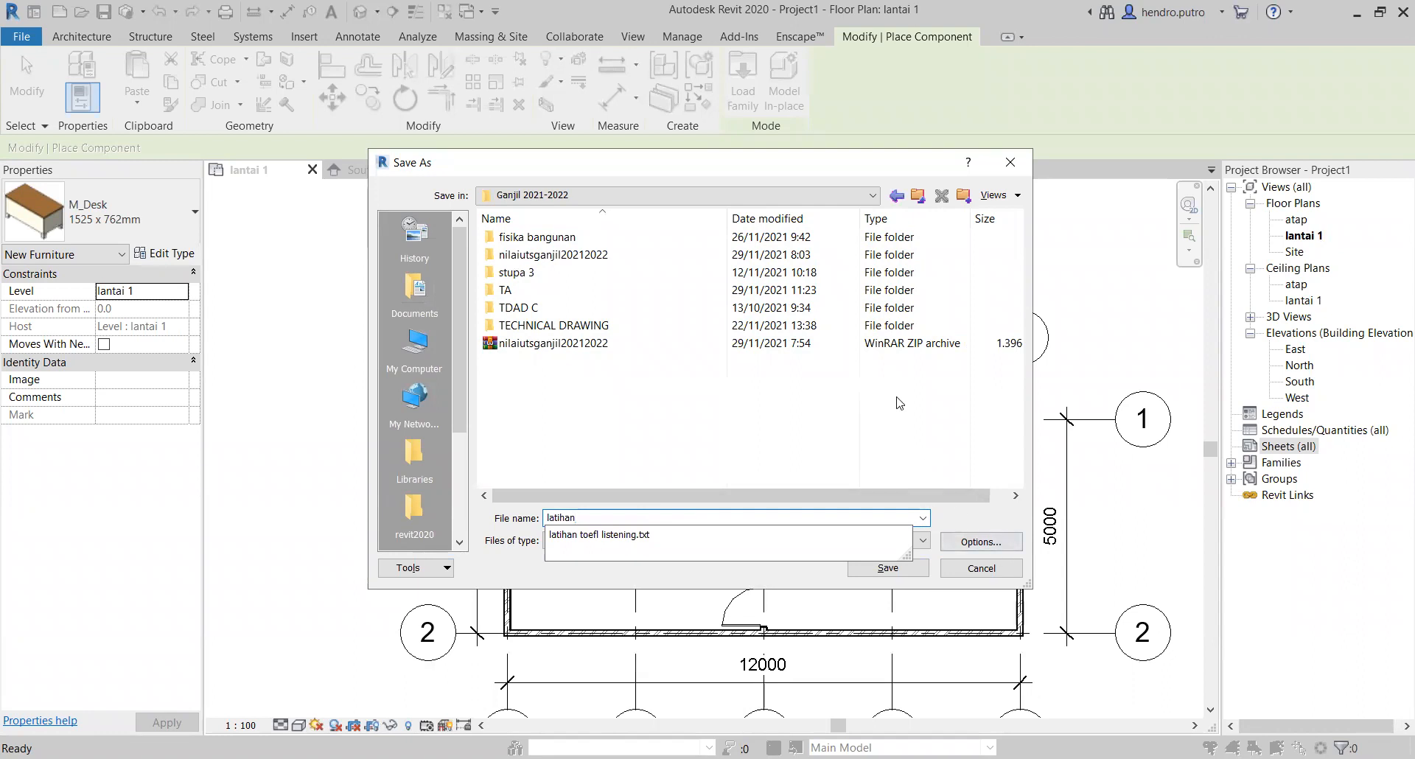
{"action": "left_click", "coordinate": [887, 569]}
{"action": "left_click", "coordinate": [887, 569]}
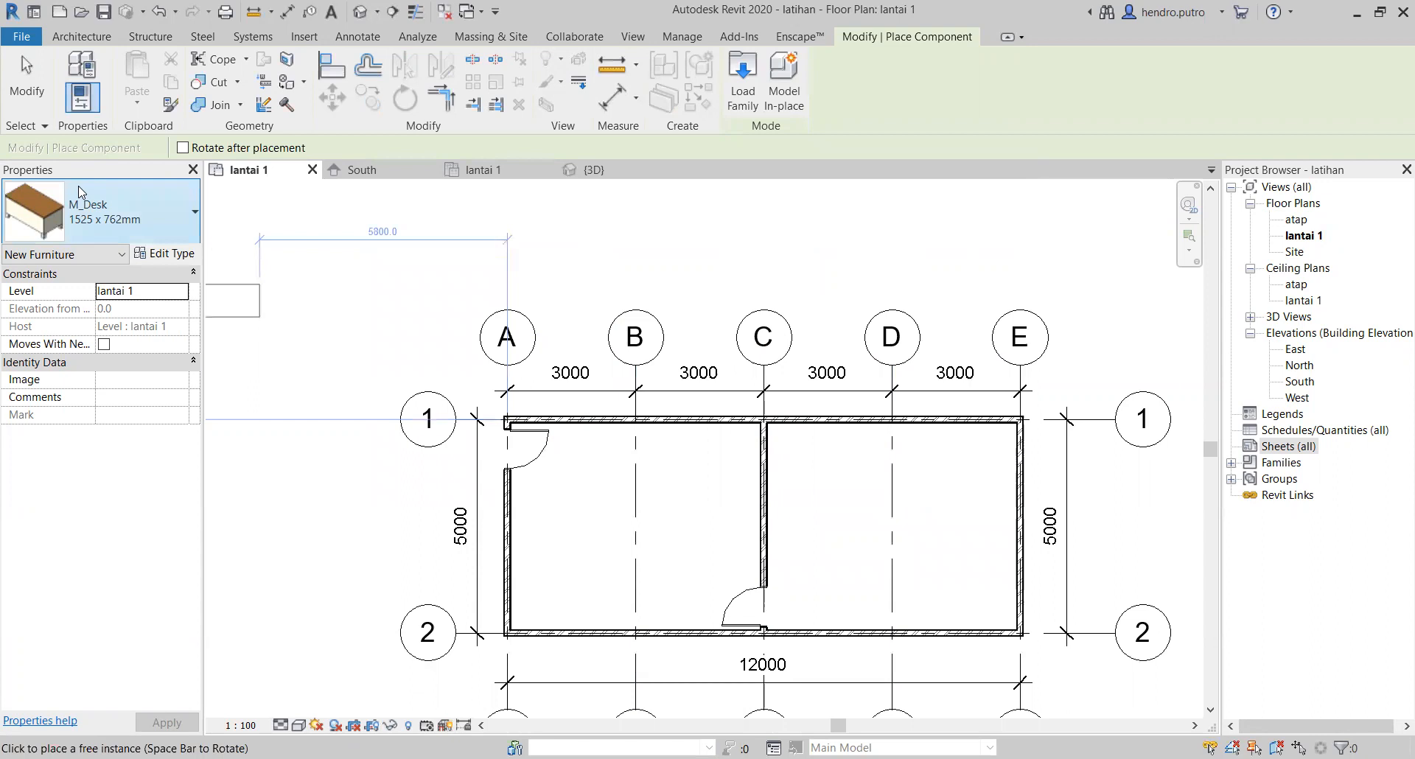
Step: End the component placement, start placing a window and look through the M_Fixed window sizes loaded in the project
{"action": "left_click", "coordinate": [15, 87]}
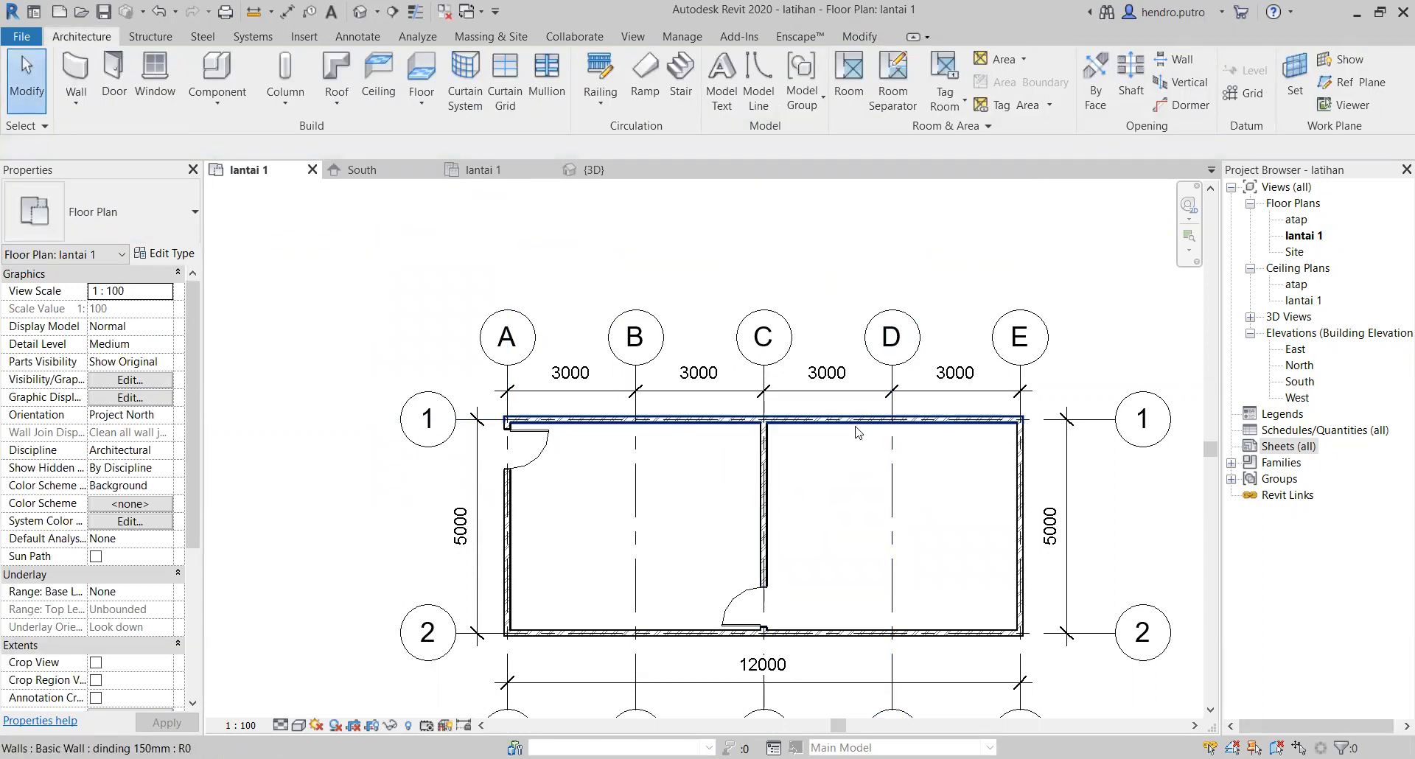
{"action": "middle_click_drag", "start_coordinate": [872, 532], "coordinate": [803, 466]}
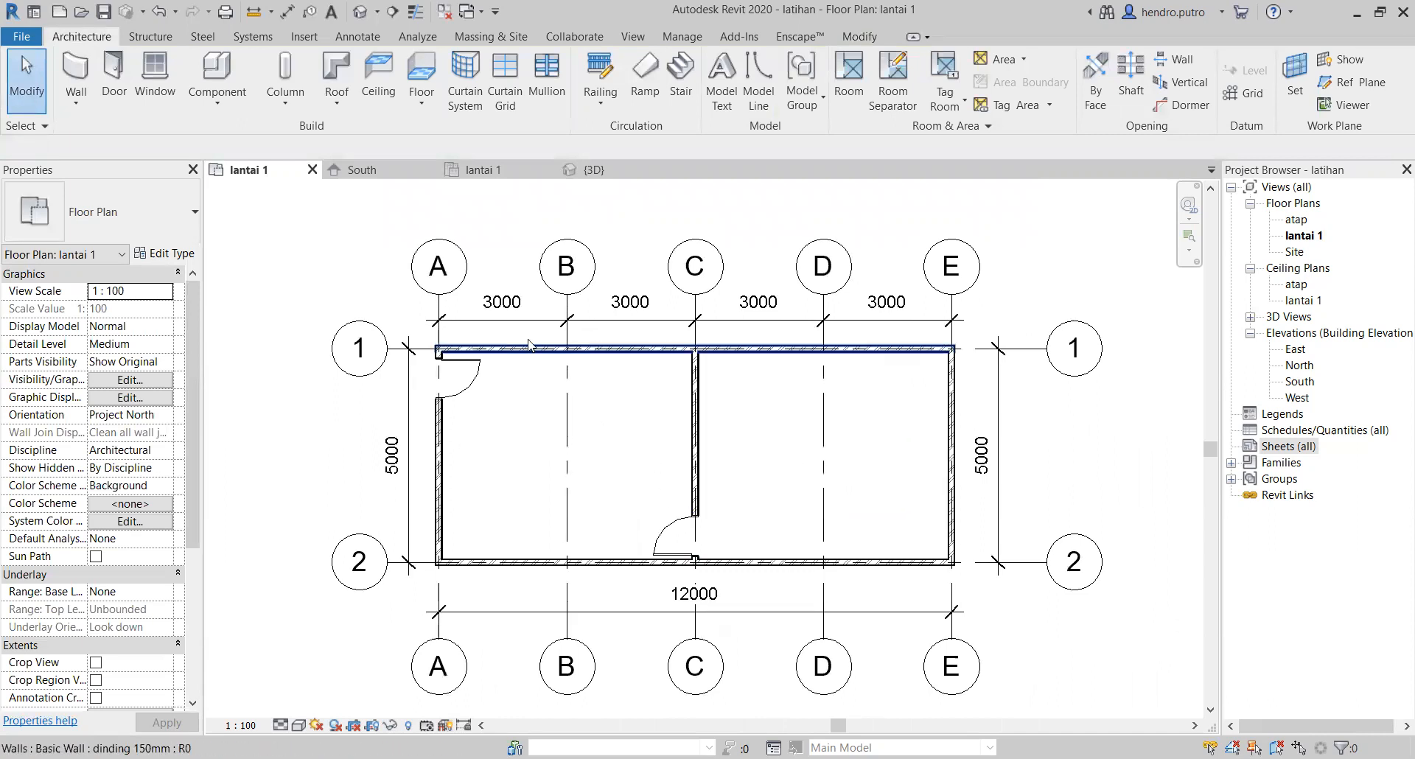
{"action": "left_click", "coordinate": [155, 71]}
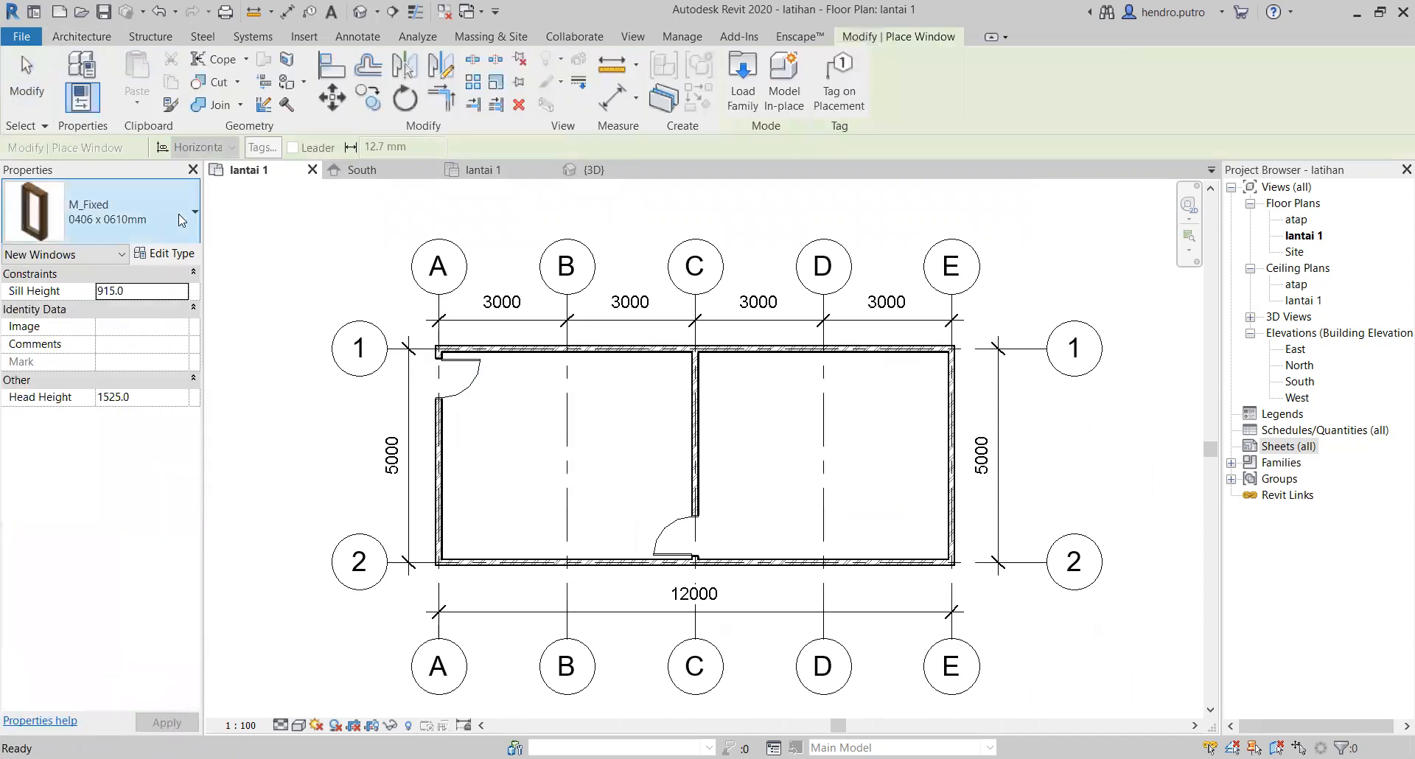
{"action": "left_click", "coordinate": [196, 213]}
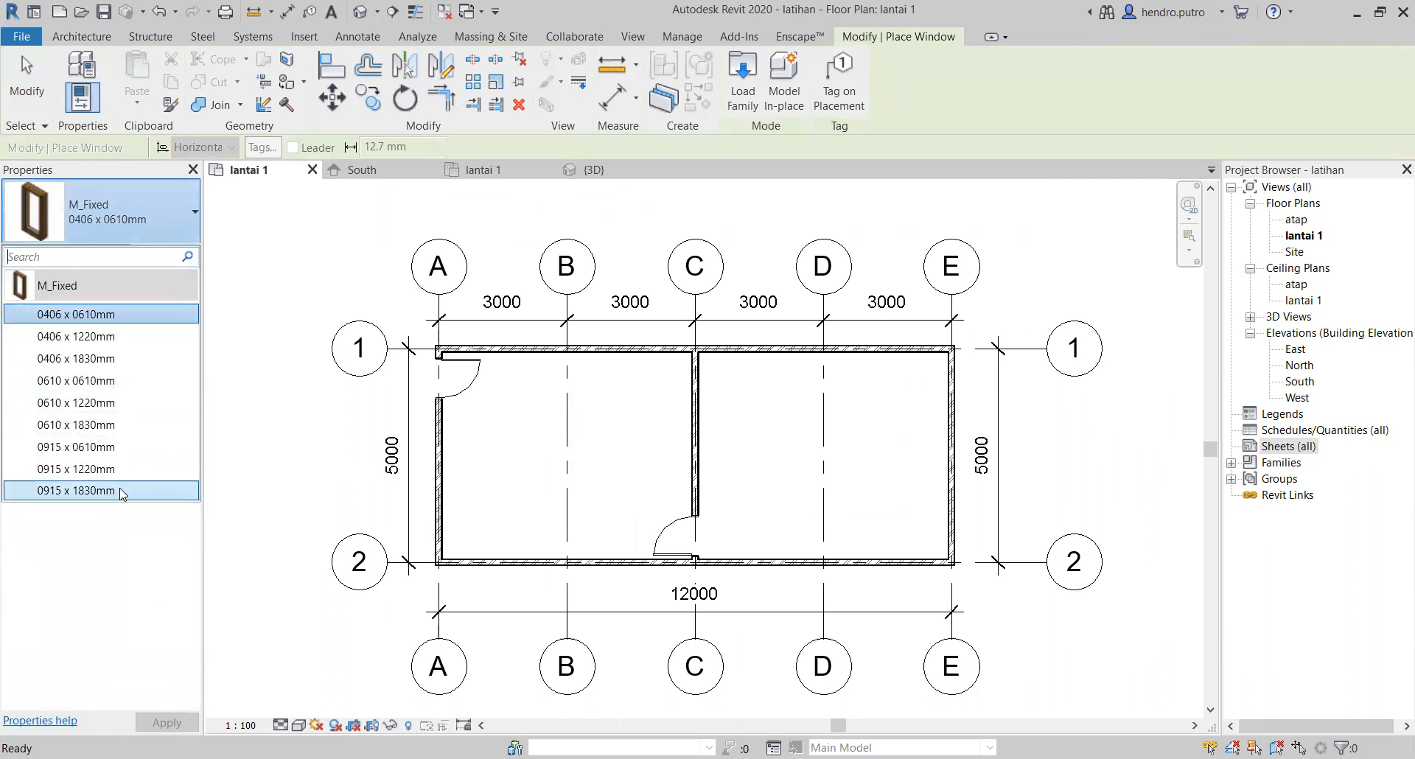
{"action": "mouse_move", "coordinate": [122, 494]}
Step: Start loading a window family and browse from the Residential doors folder to the US Metric library's Openings folder
{"action": "left_click", "coordinate": [743, 77]}
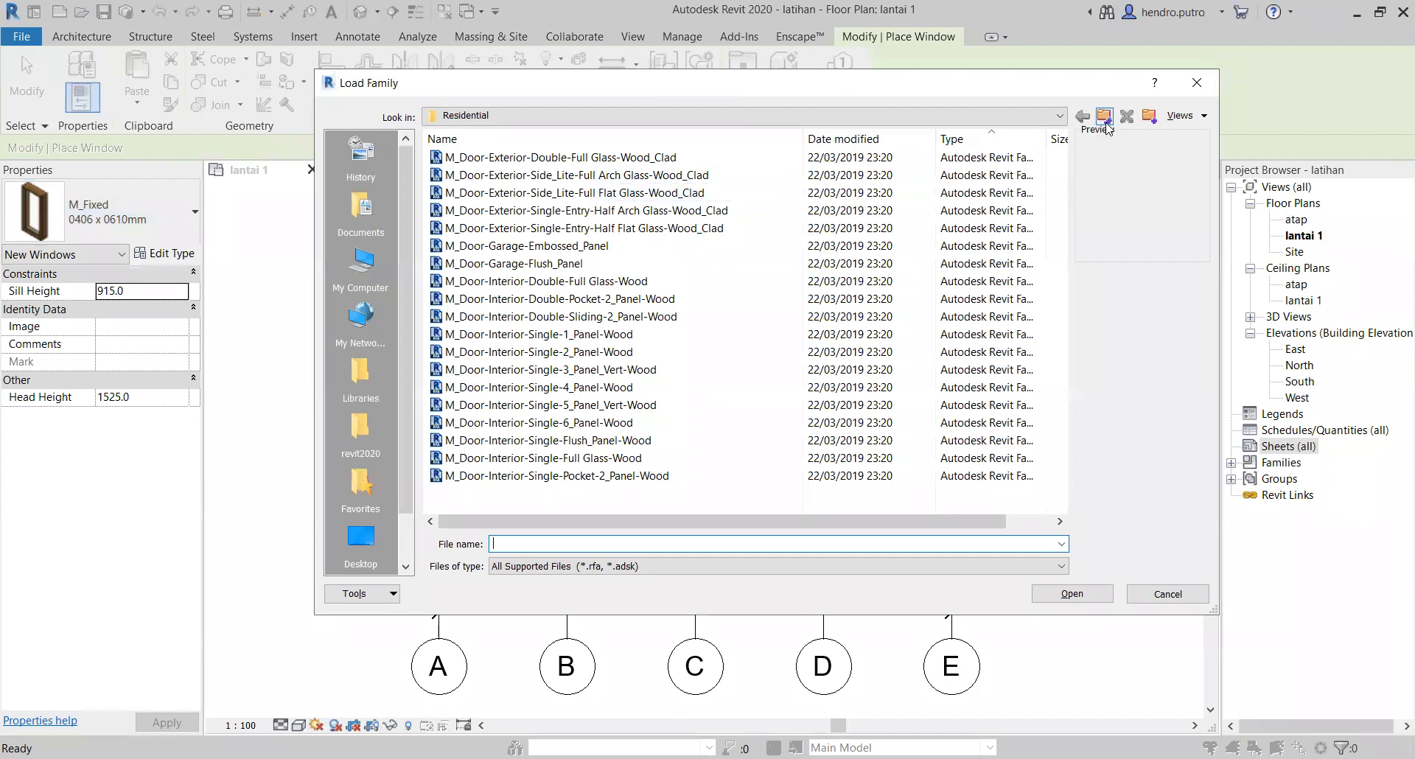
{"action": "left_click", "coordinate": [1104, 120]}
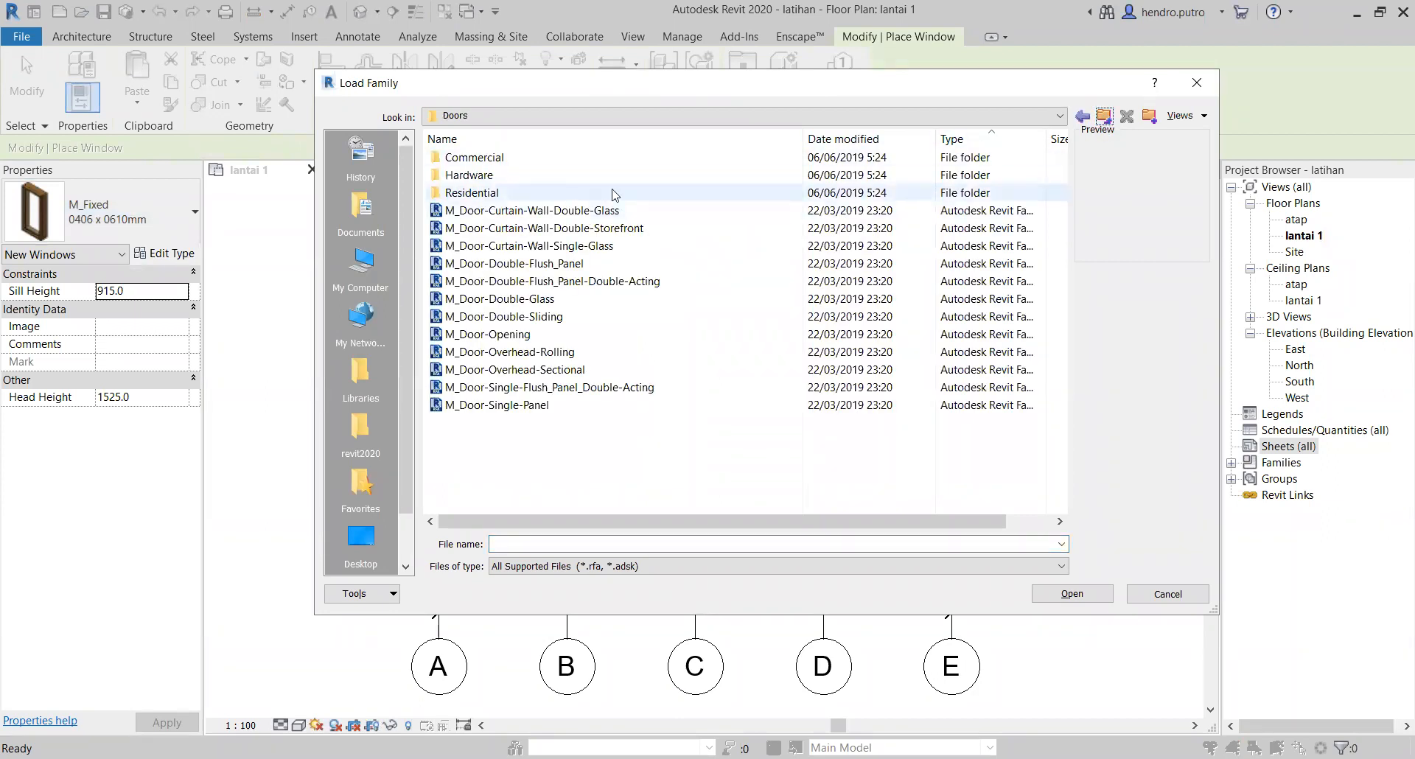
{"action": "left_click", "coordinate": [1104, 118]}
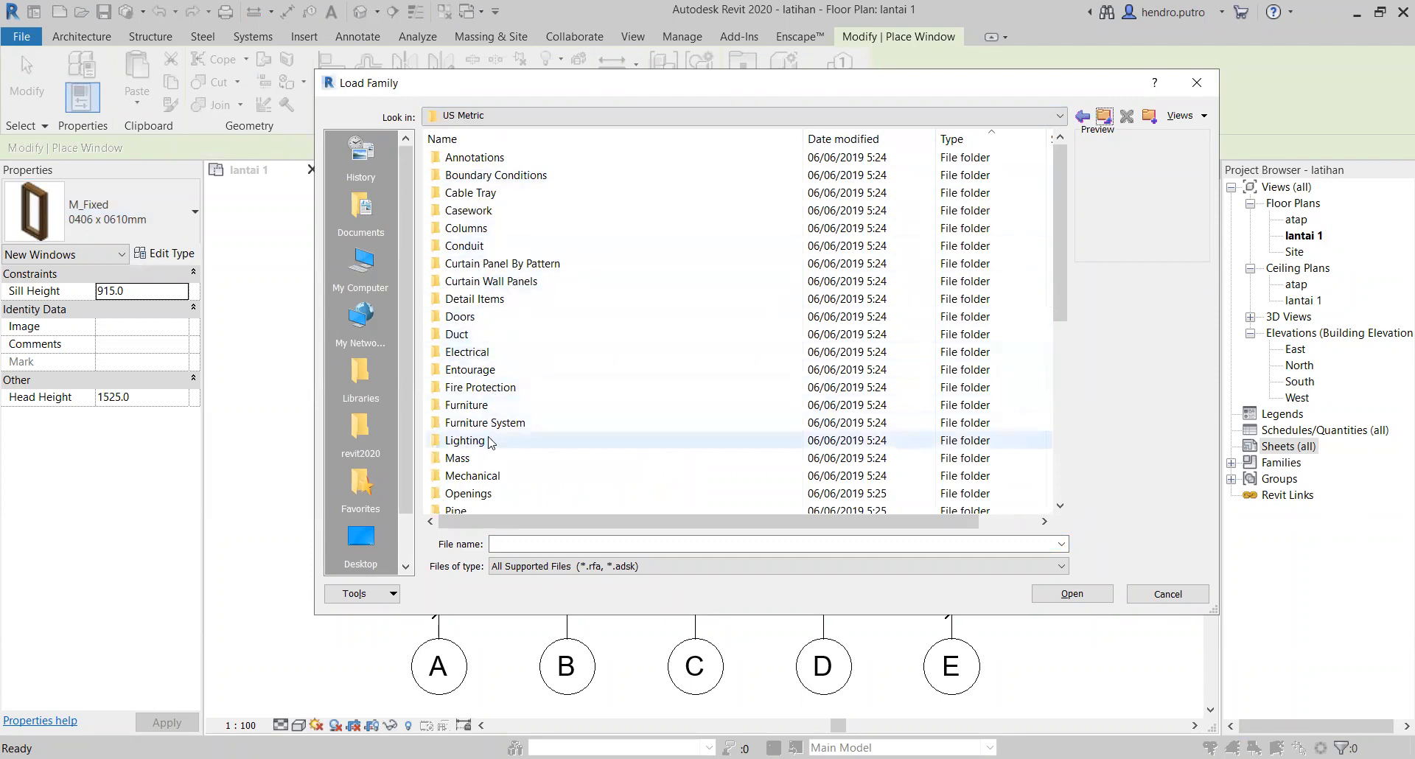
{"action": "scroll", "coordinate": [490, 443], "scroll_direction": "down", "scroll_amount": 1}
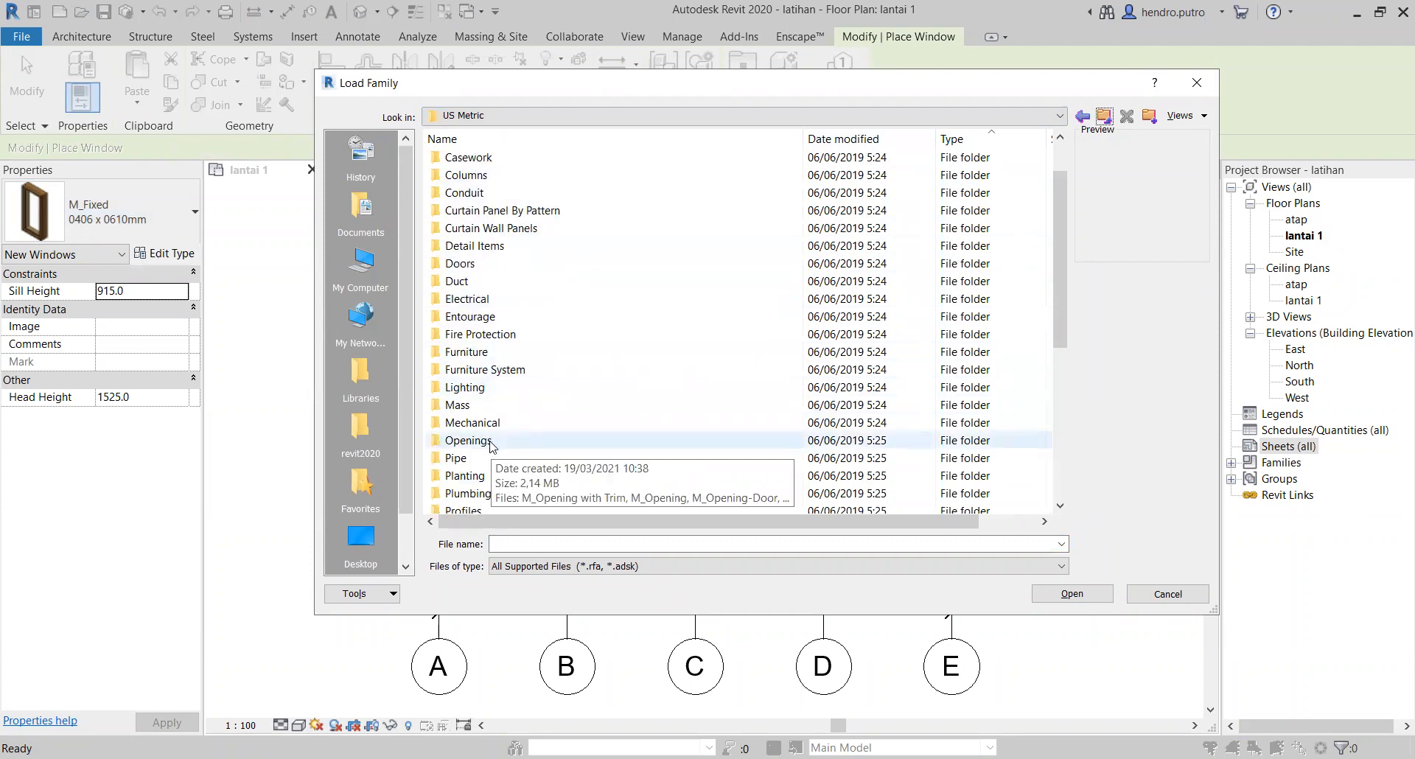
{"action": "double_click", "coordinate": [490, 441]}
Step: Look through the opening families in the Openings folder, from M_Opening with Trim to M_Passage Opening-Elliptical Arch
{"action": "left_click", "coordinate": [525, 158]}
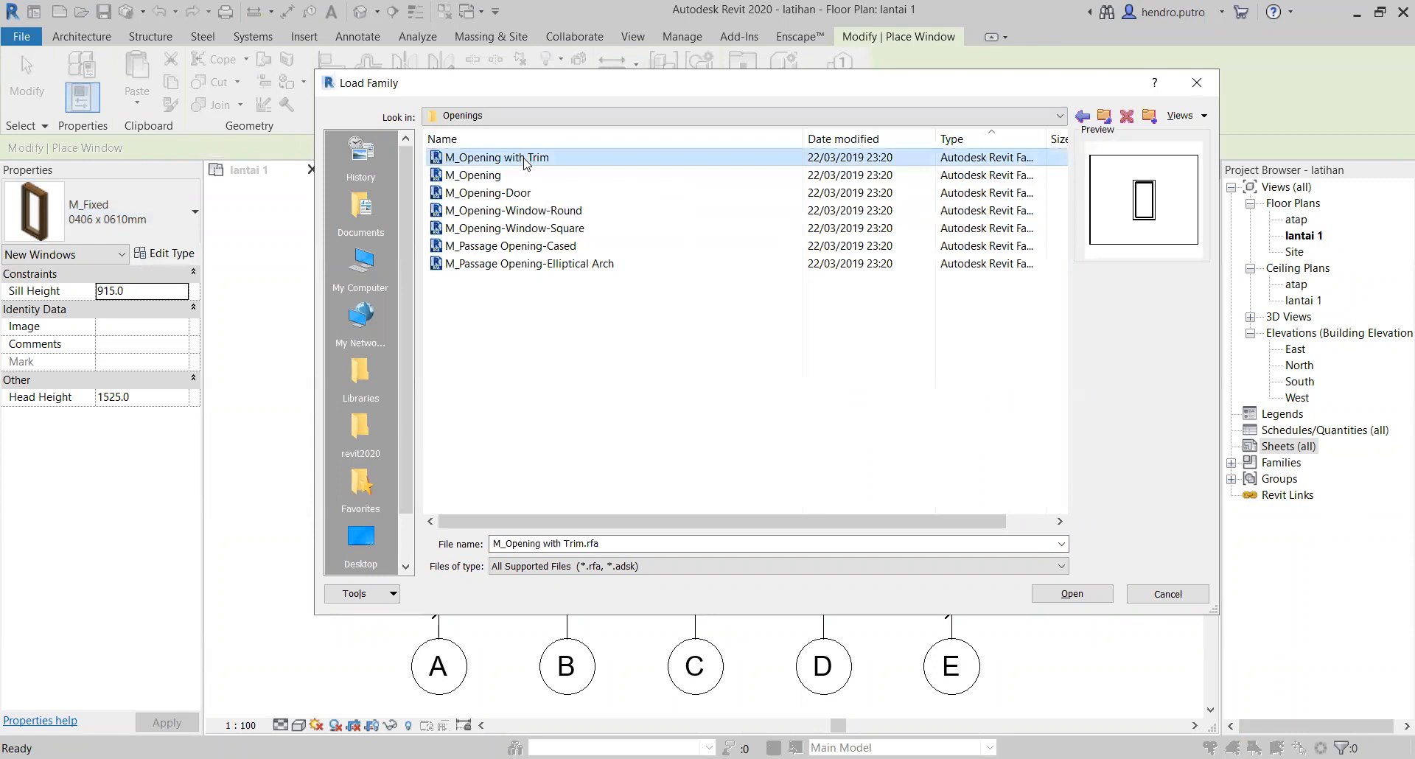
{"action": "left_click", "coordinate": [487, 175]}
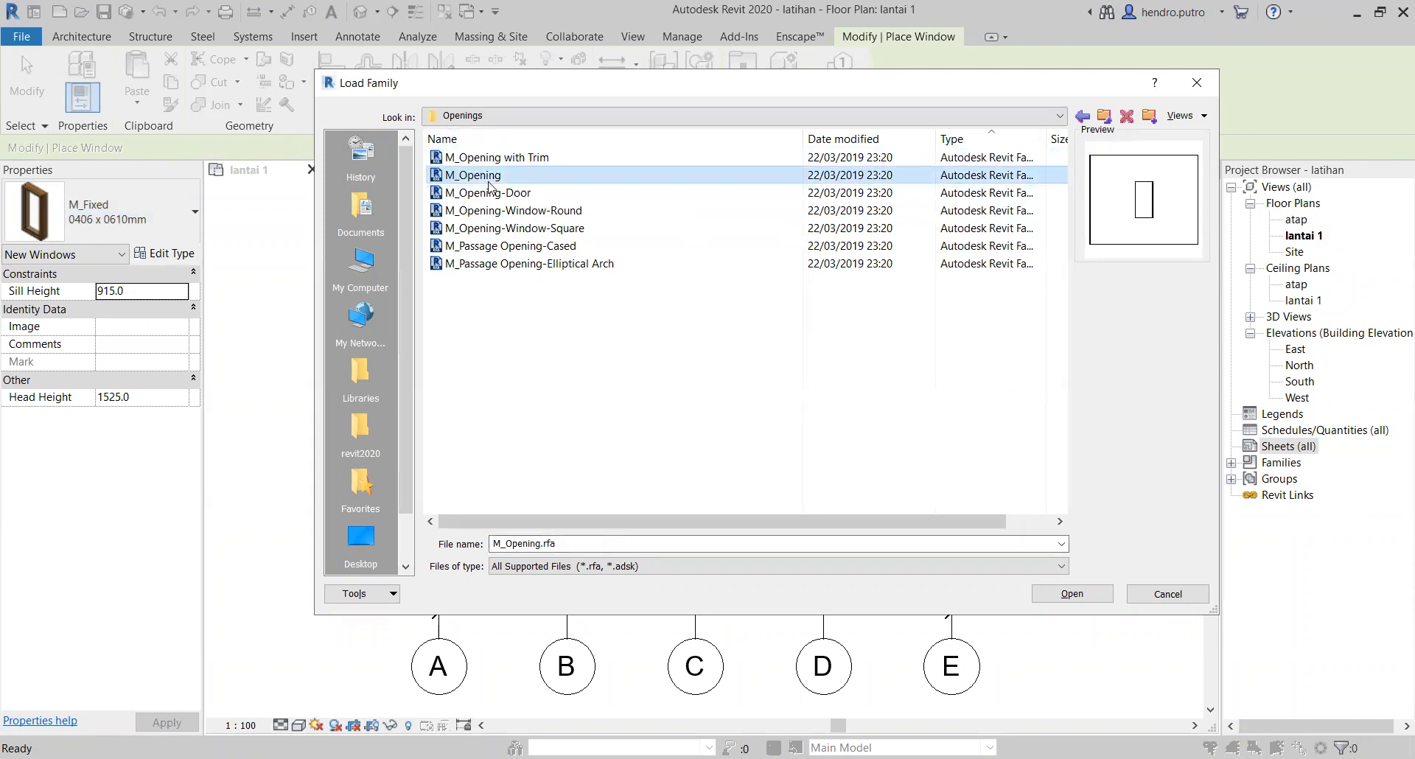
{"action": "left_click", "coordinate": [492, 210]}
{"action": "left_click", "coordinate": [507, 227]}
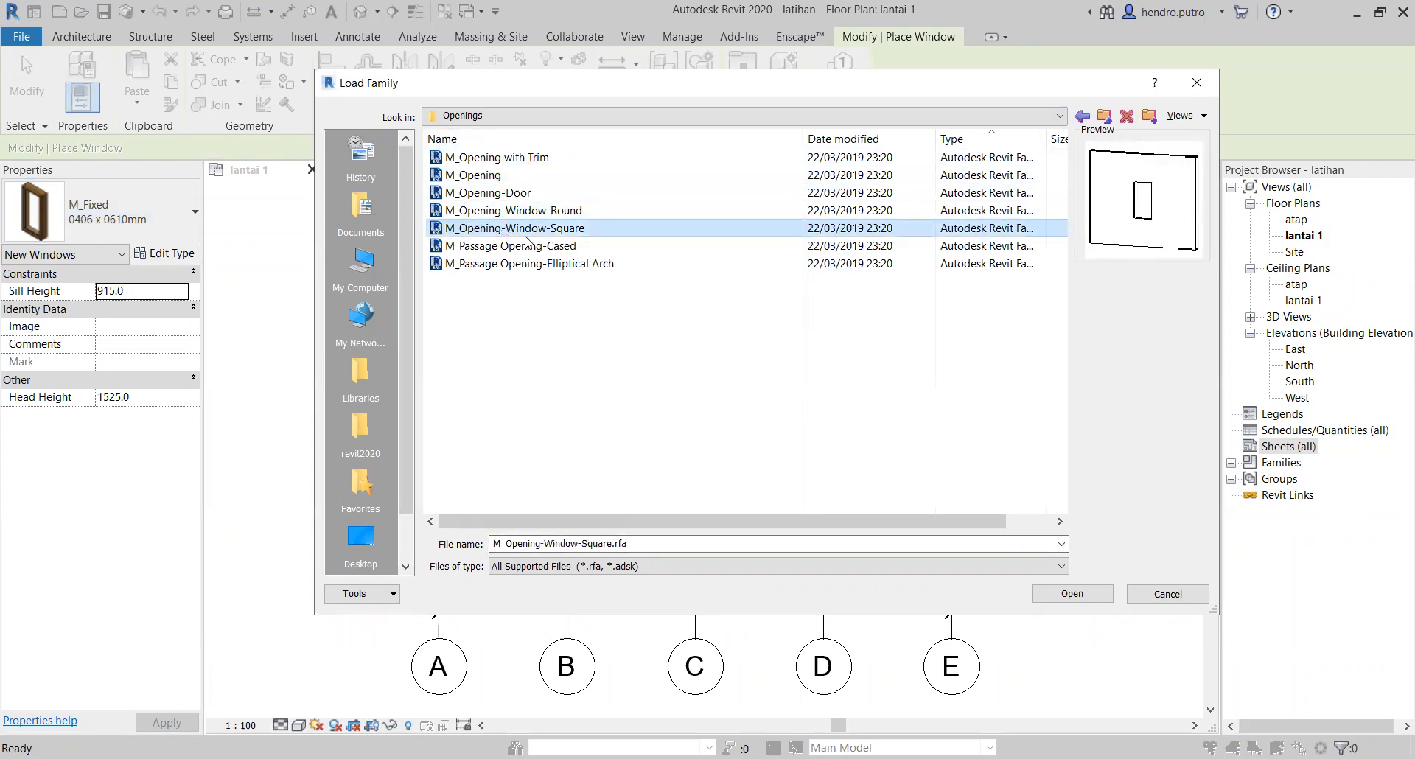
{"action": "key", "text": "Down"}
{"action": "key", "text": "Down"}
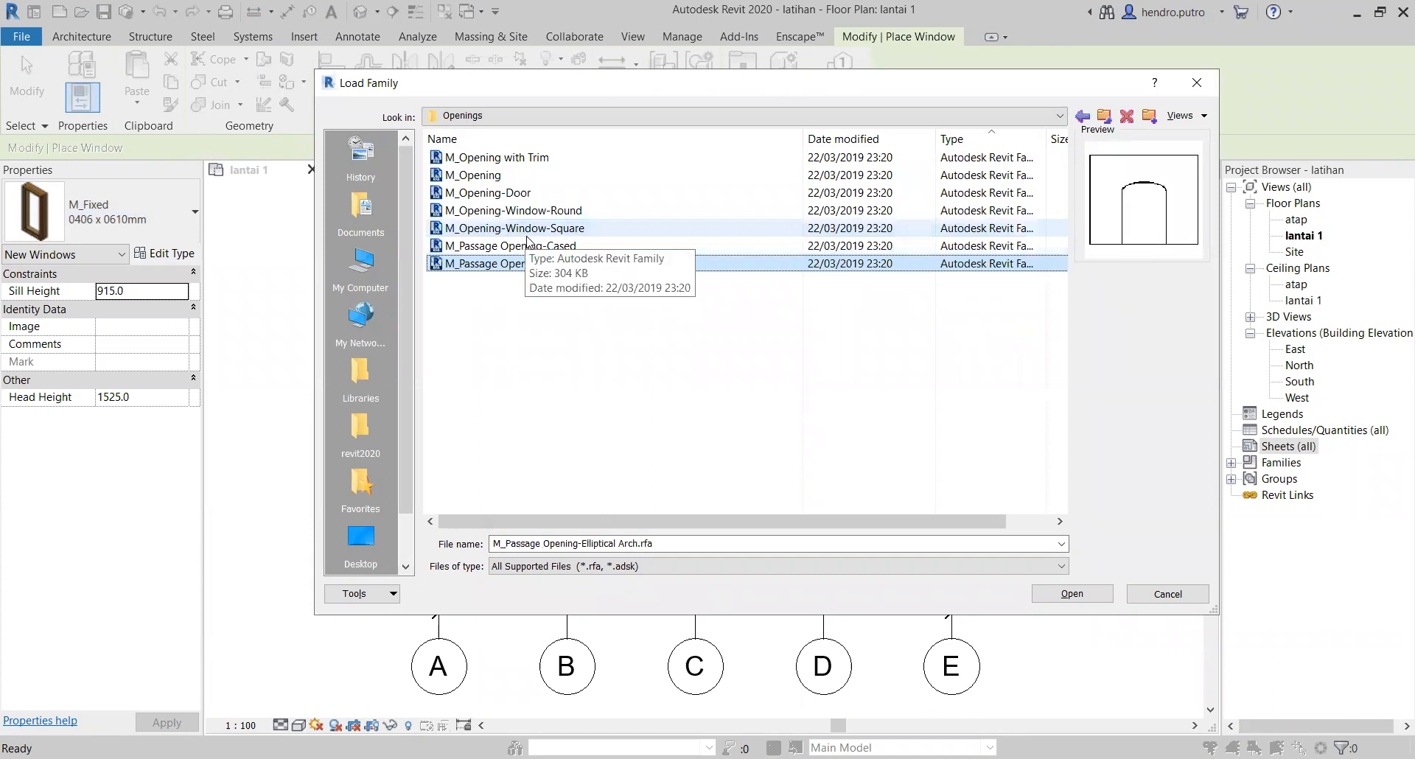
Step: Browse the window families in the US Metric library's Windows folder and select M_Window-Casement-Triple-Awning-Triple
{"action": "left_click", "coordinate": [1103, 115]}
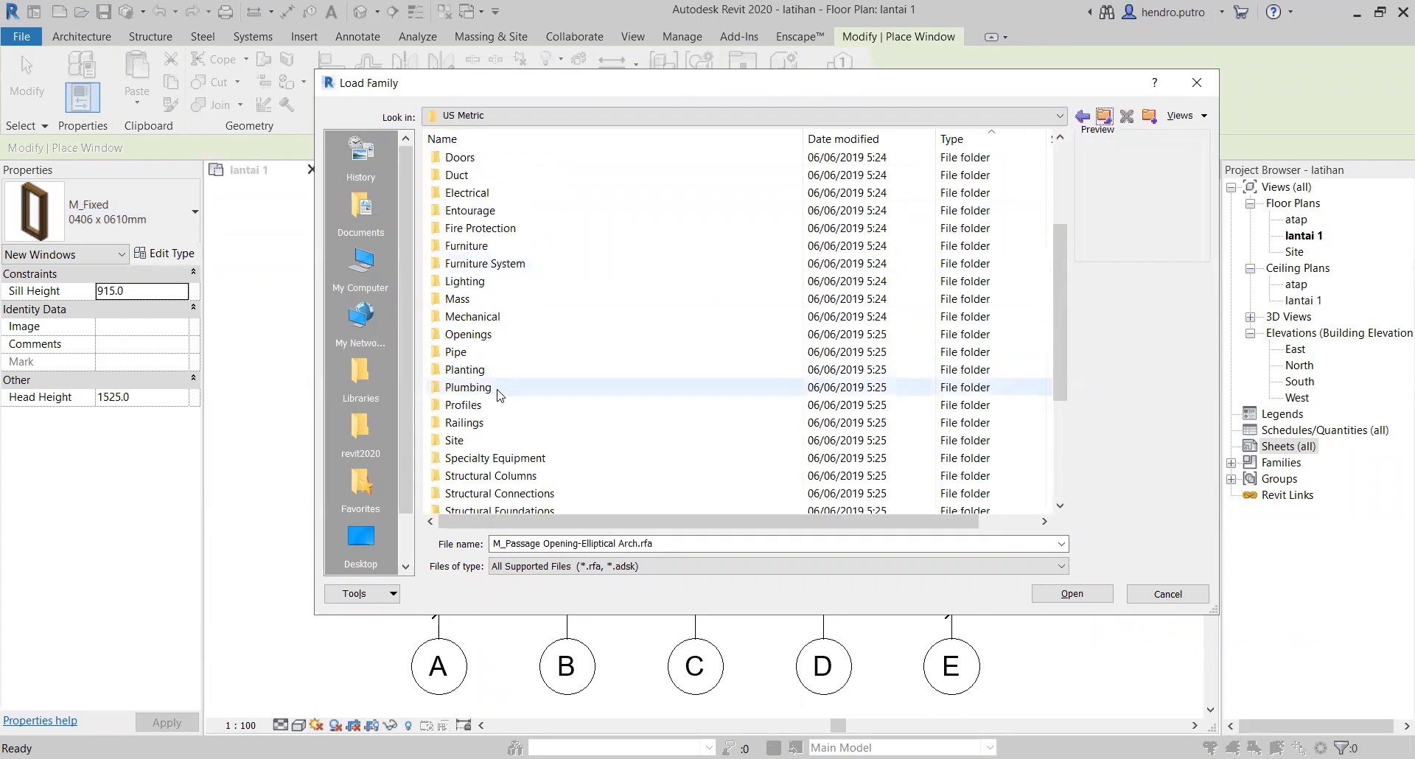
{"action": "scroll", "coordinate": [484, 366], "scroll_direction": "down", "scroll_amount": 6}
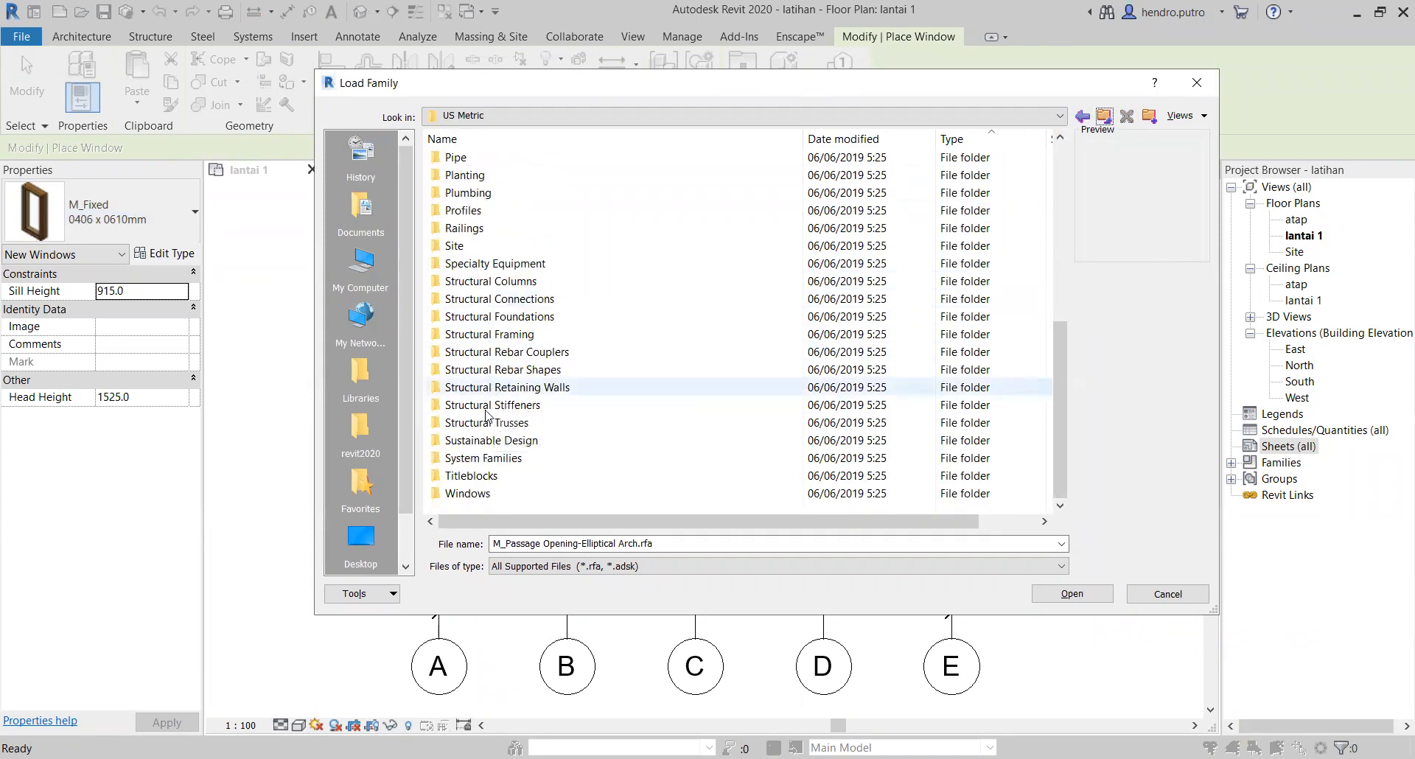
{"action": "double_click", "coordinate": [471, 503]}
{"action": "left_click", "coordinate": [502, 177]}
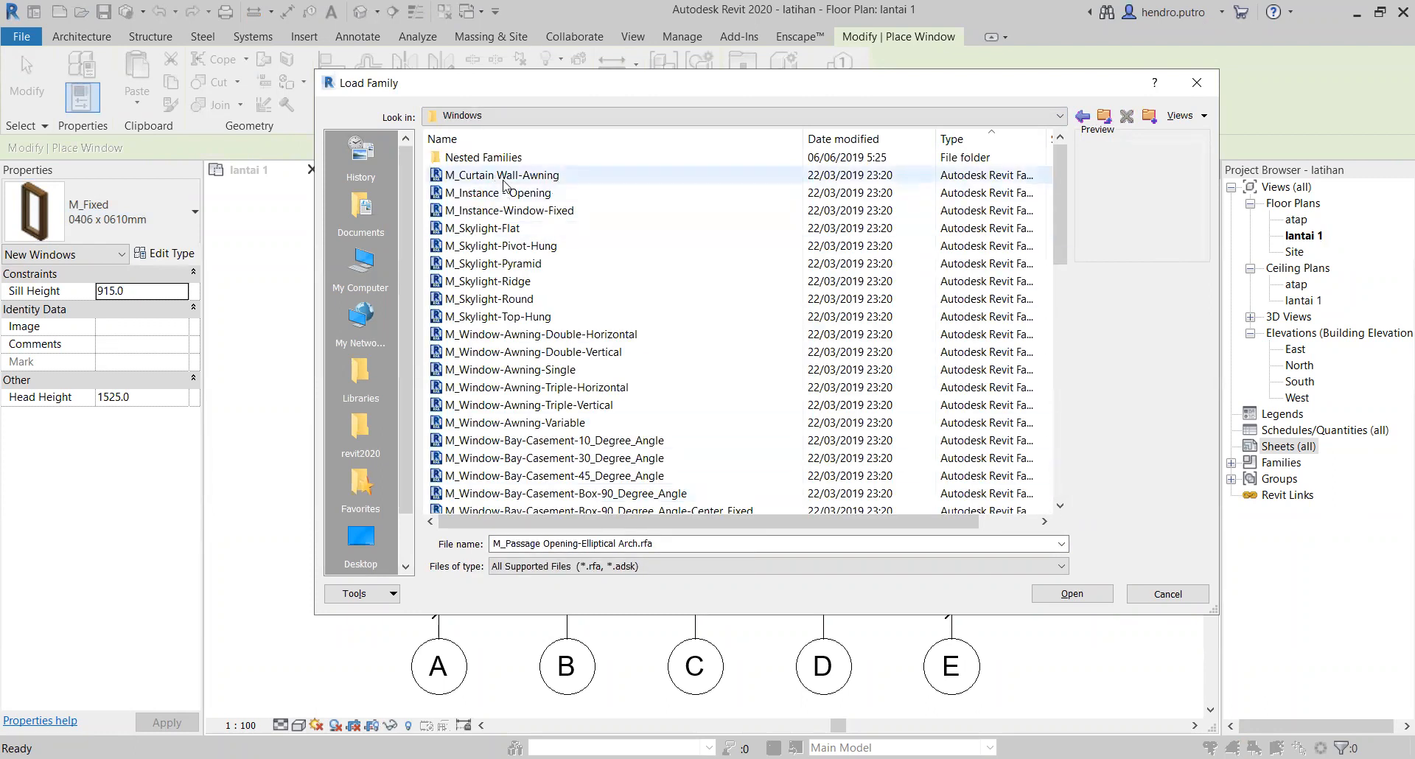
{"action": "key", "text": "Down"}
{"action": "key", "text": "Down"}
{"action": "key", "text": "Down"}
{"action": "key", "text": "Down"}
{"action": "key", "text": "Down"}
{"action": "key", "text": "Down"}
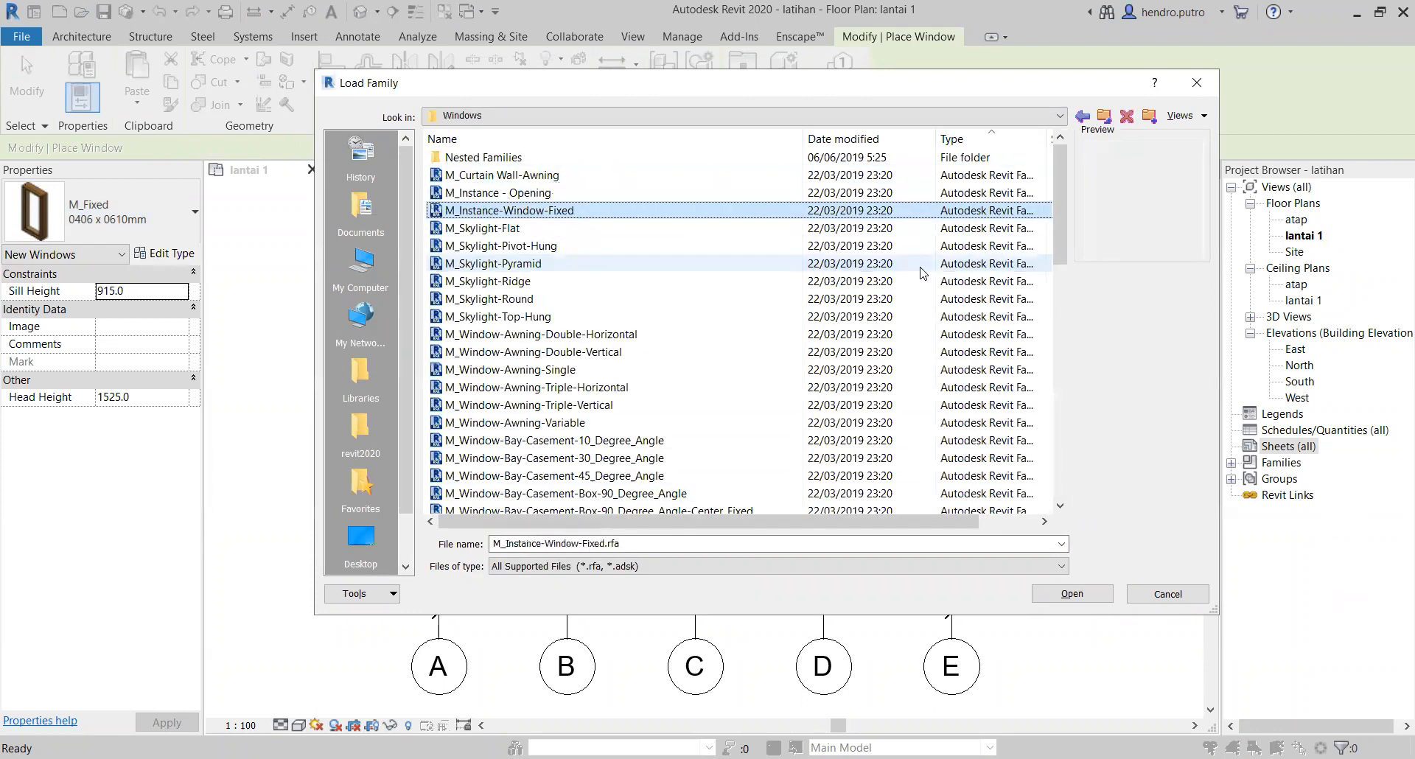
{"action": "key", "text": "Down"}
{"action": "key", "text": "Down"}
{"action": "key", "text": "Down"}
{"action": "key", "text": "Down"}
{"action": "key", "text": "Down"}
{"action": "key", "text": "Down"}
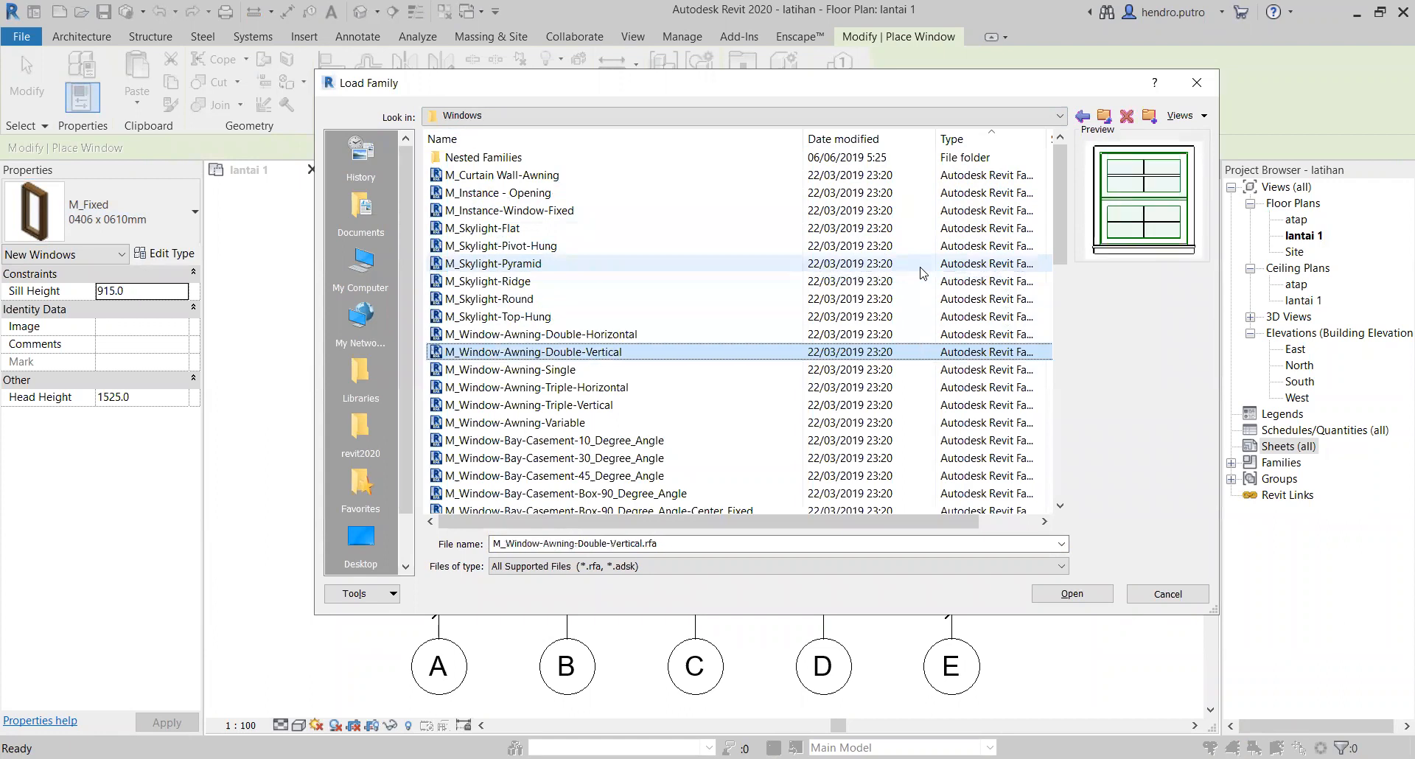
{"action": "key", "text": "Down"}
{"action": "key", "text": "Down"}
{"action": "key", "text": "Down"}
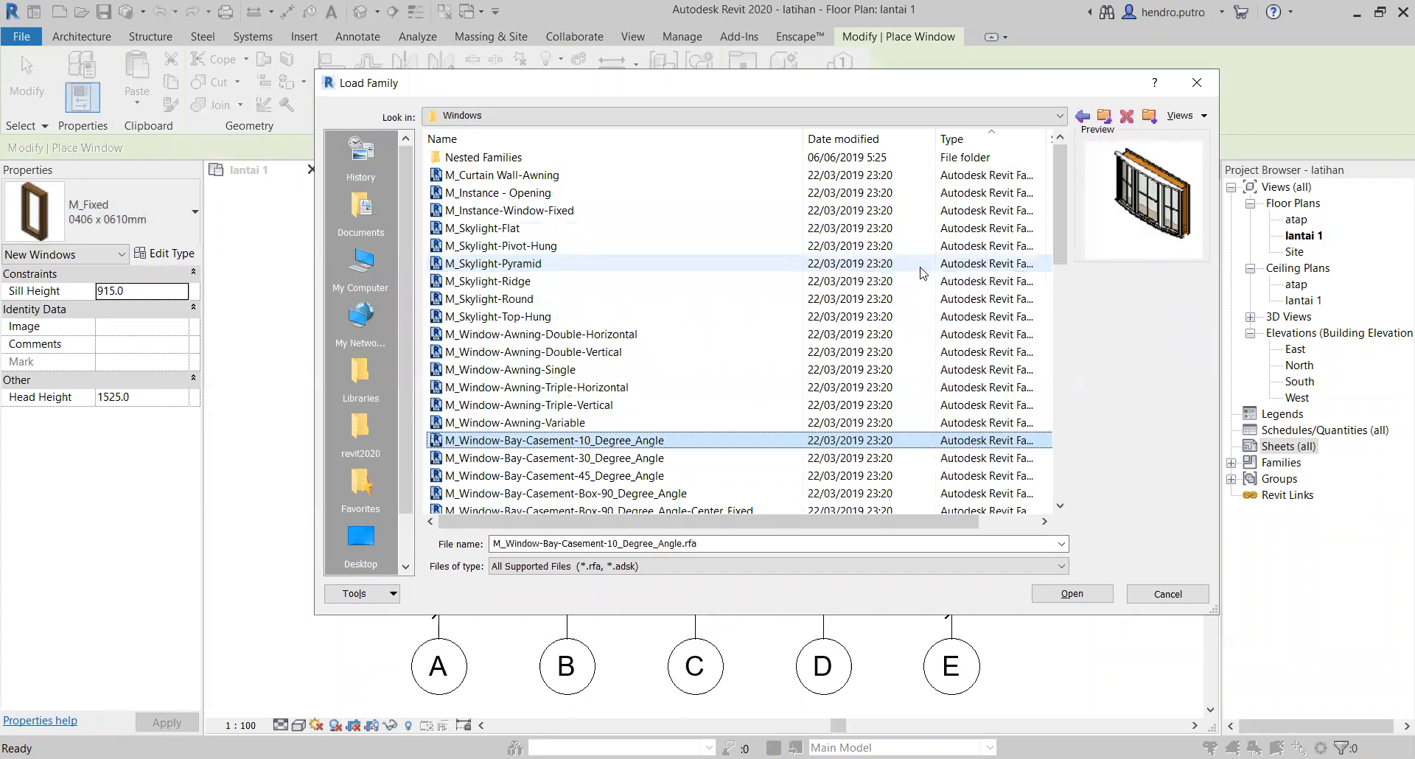
{"action": "key", "text": "Down"}
{"action": "key", "text": "Down"}
{"action": "key", "text": "Down"}
{"action": "key", "text": "Down"}
{"action": "key", "text": "Down"}
{"action": "key", "text": "Down"}
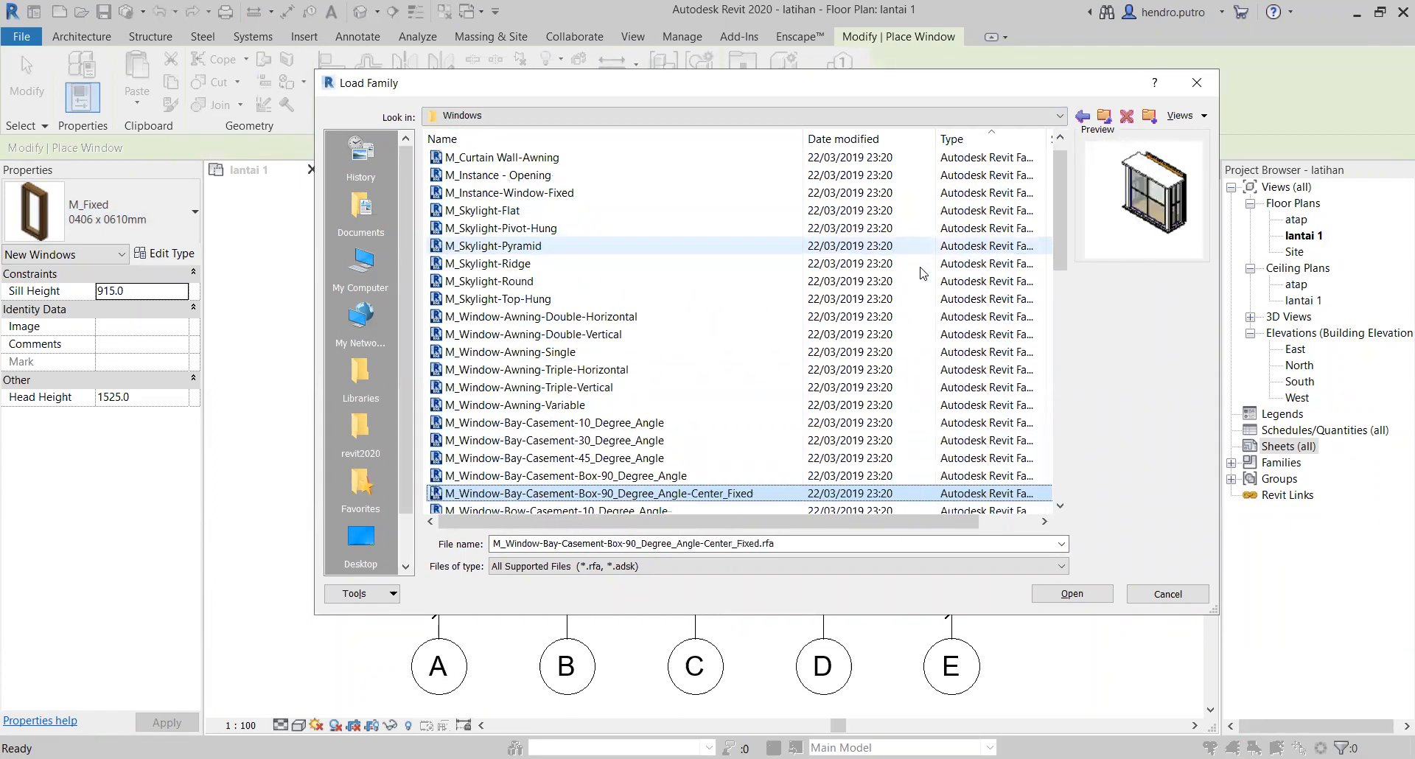
{"action": "key", "text": "Down"}
{"action": "key", "text": "Down"}
{"action": "key", "text": "Down"}
{"action": "key", "text": "Down"}
{"action": "key", "text": "Down"}
{"action": "key", "text": "Down"}
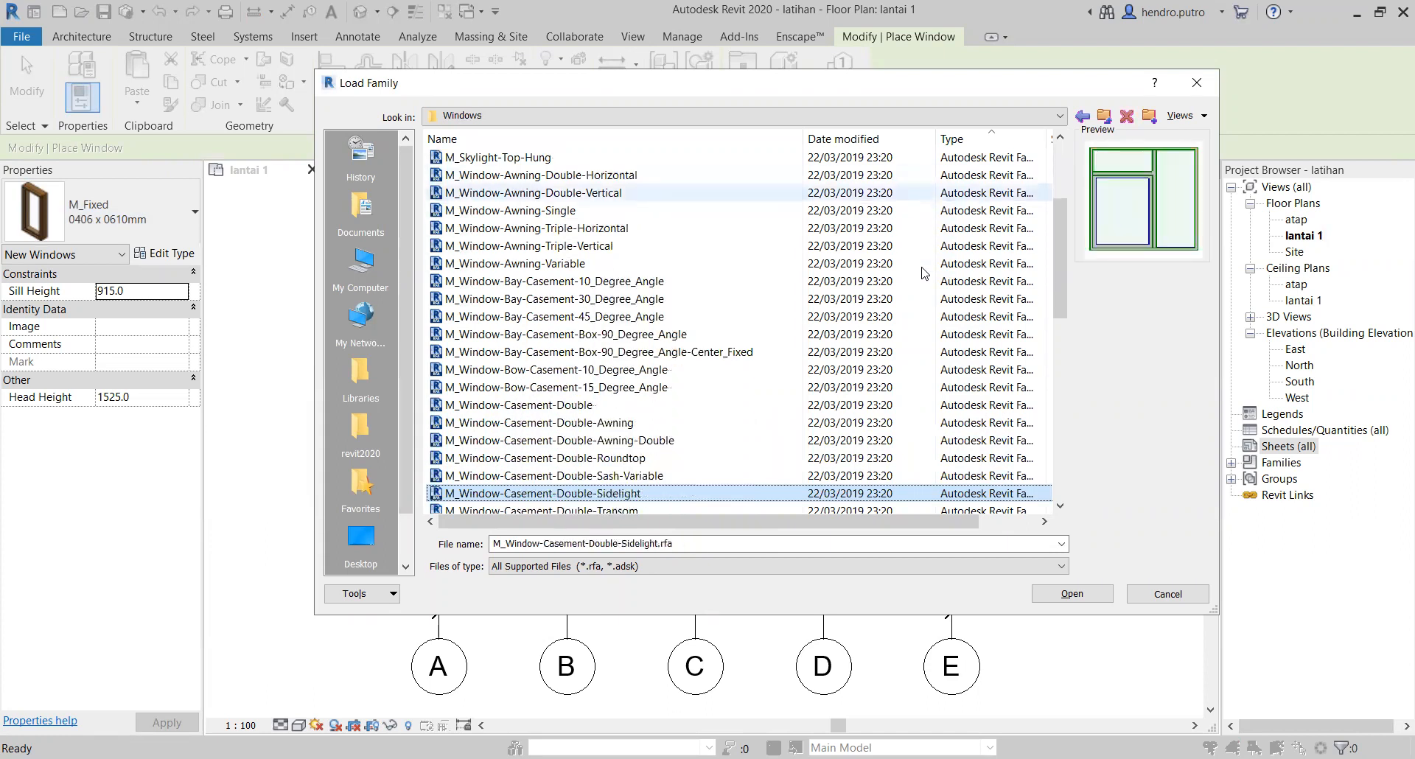
{"action": "key", "text": "Down"}
{"action": "key", "text": "Down"}
{"action": "key", "text": "Down"}
{"action": "key", "text": "Down"}
{"action": "key", "text": "Down"}
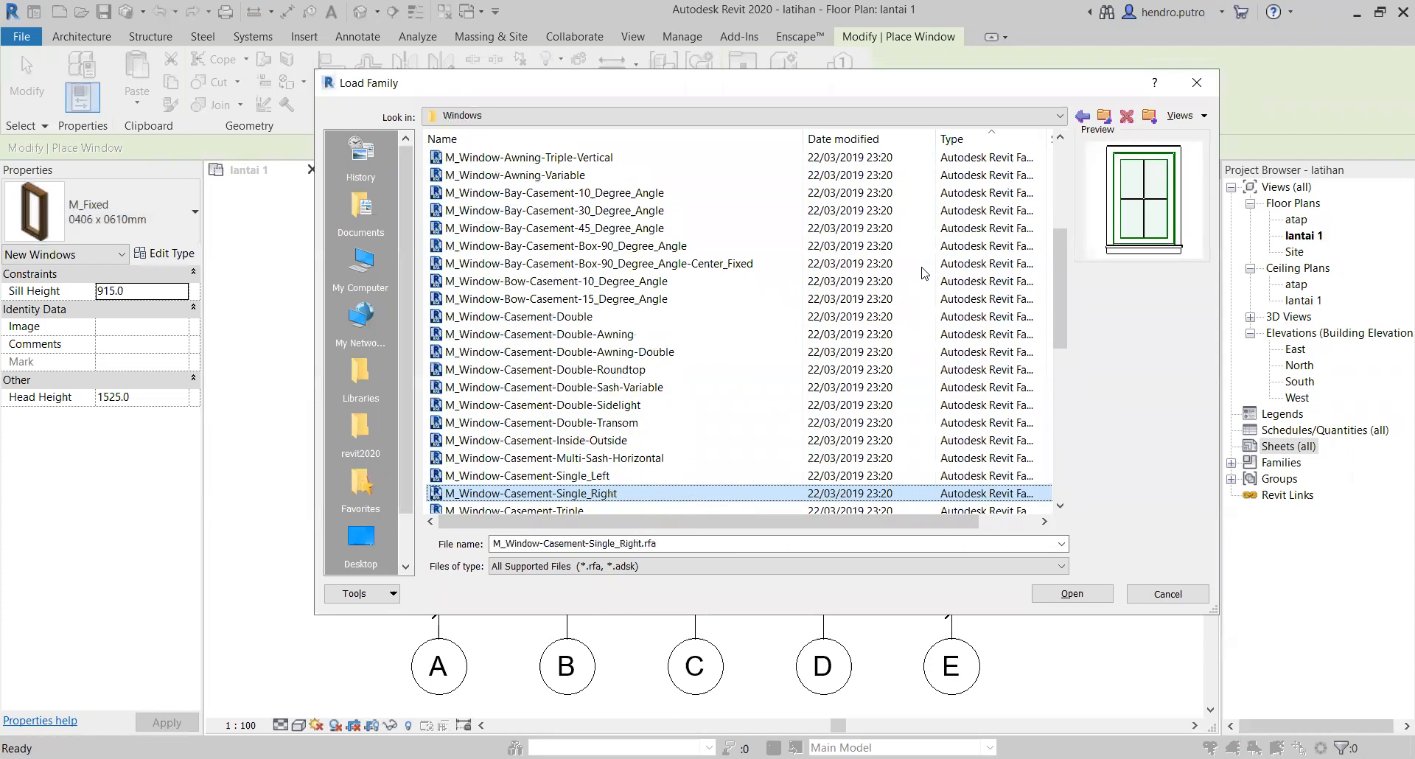
{"action": "key", "text": "Down"}
{"action": "key", "text": "Down"}
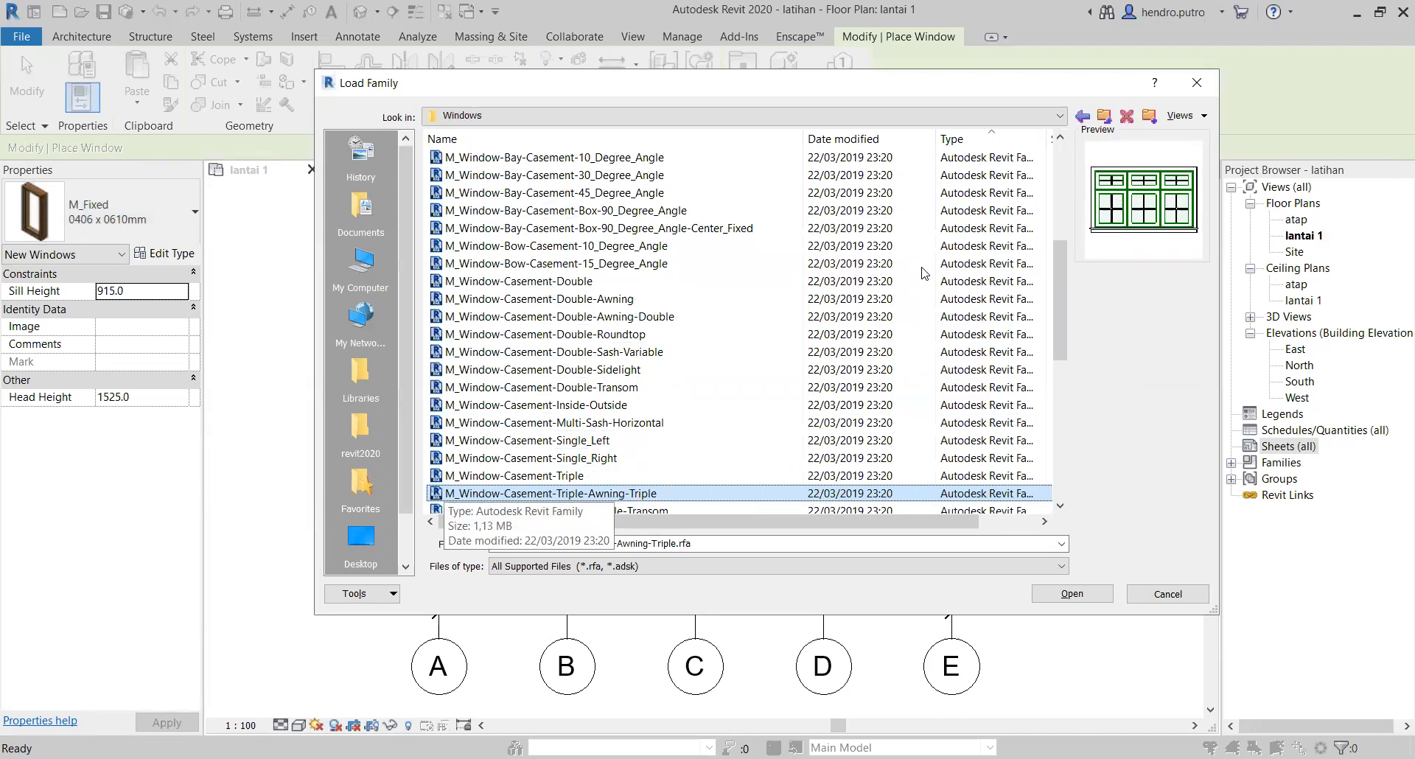
Step: Load the selected triple casement window family with its 2150 mm wide types, from 2150 x 900mm to 2150 x 1500mm
{"action": "left_click", "coordinate": [1070, 596]}
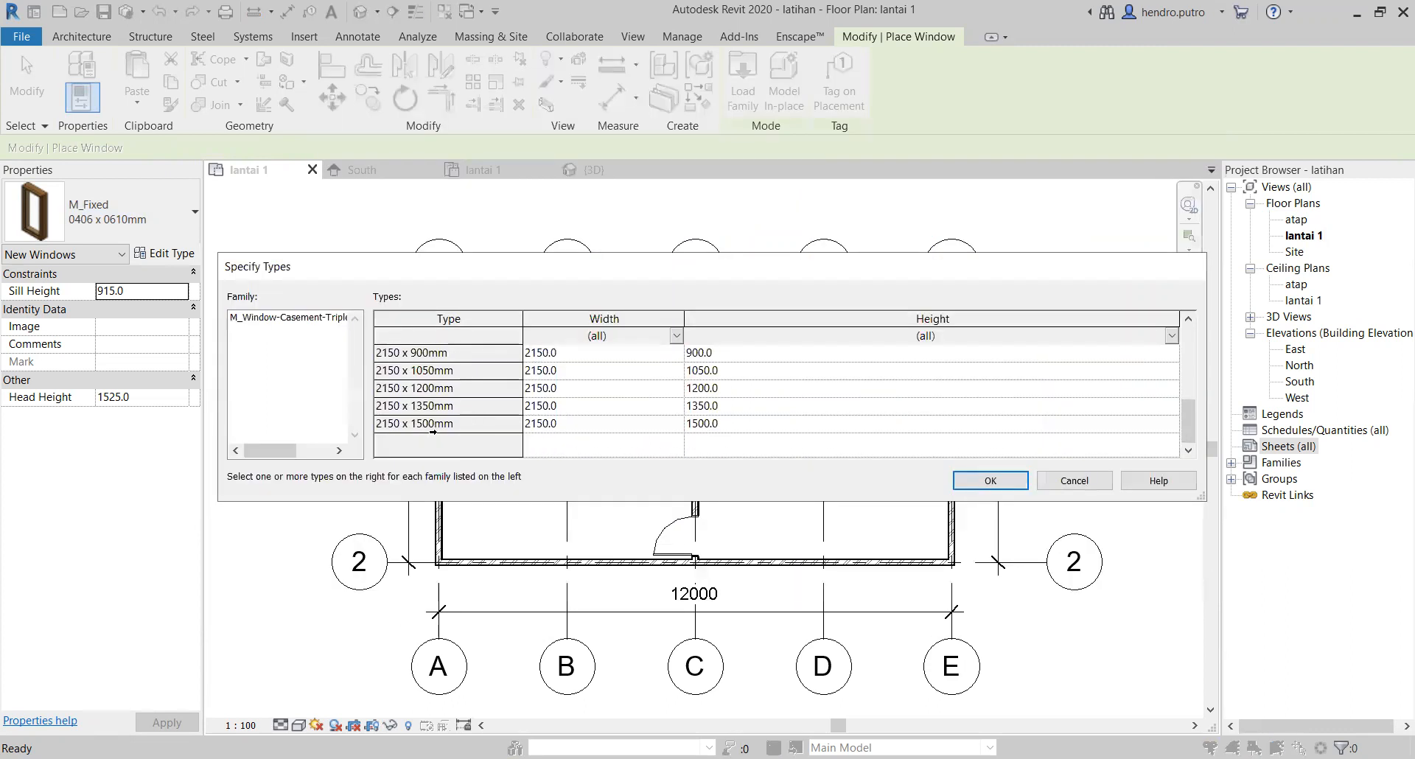
{"action": "left_click_drag", "start_coordinate": [435, 425], "coordinate": [440, 353]}
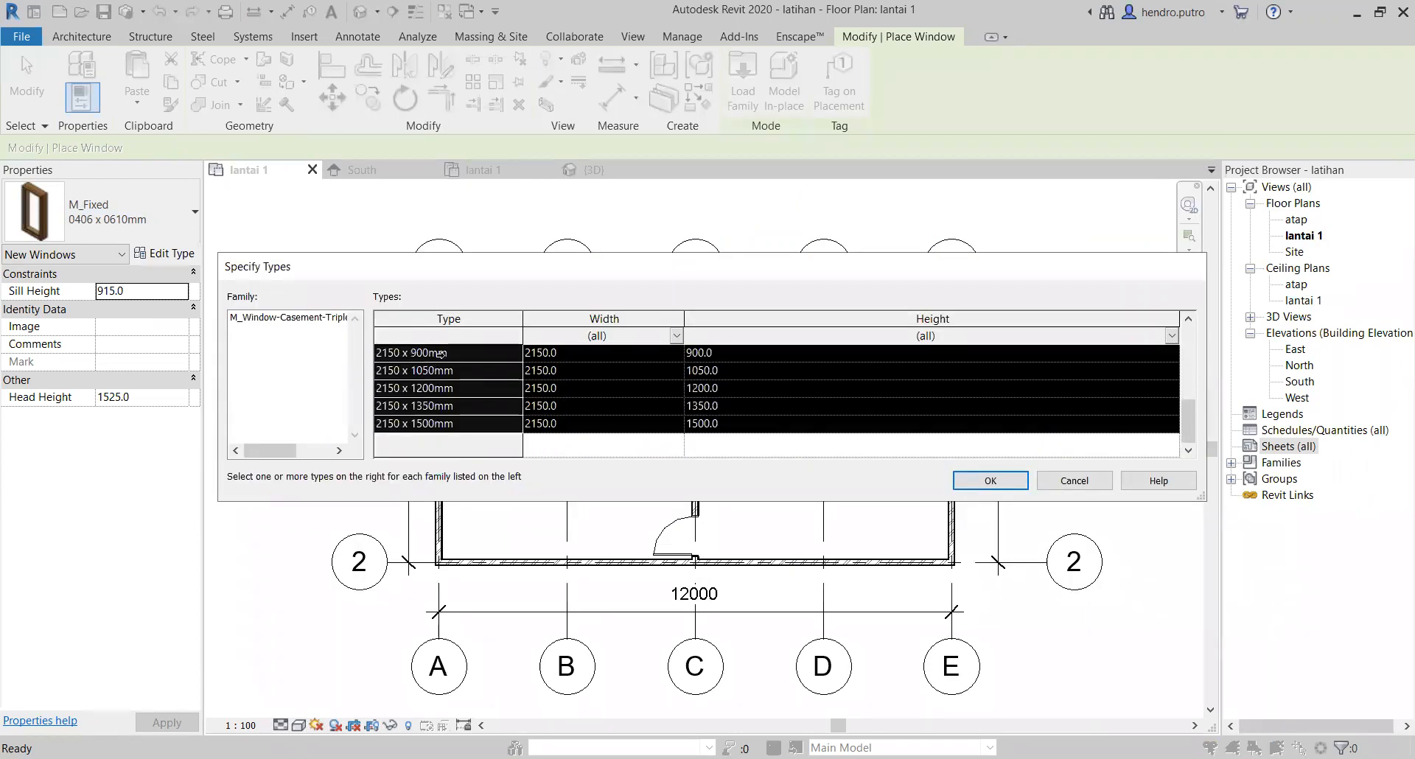
{"action": "scroll", "coordinate": [446, 391], "scroll_direction": "up", "scroll_amount": 3}
{"action": "scroll", "coordinate": [446, 391], "scroll_direction": "down", "scroll_amount": 3}
{"action": "scroll", "coordinate": [808, 451], "scroll_direction": "up", "scroll_amount": 3}
{"action": "scroll", "coordinate": [541, 360], "scroll_direction": "down", "scroll_amount": 2}
{"action": "scroll", "coordinate": [542, 360], "scroll_direction": "up", "scroll_amount": 3}
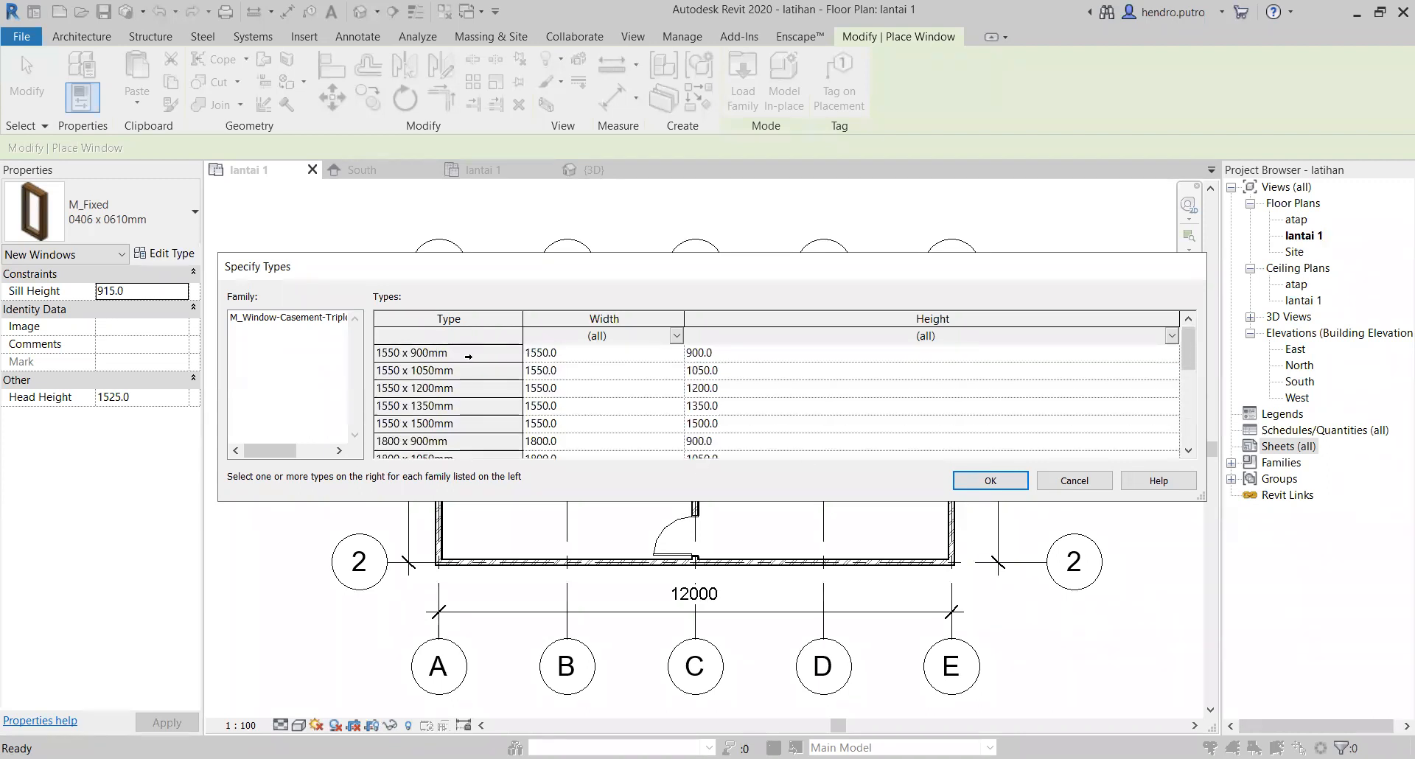
{"action": "left_click", "coordinate": [980, 478]}
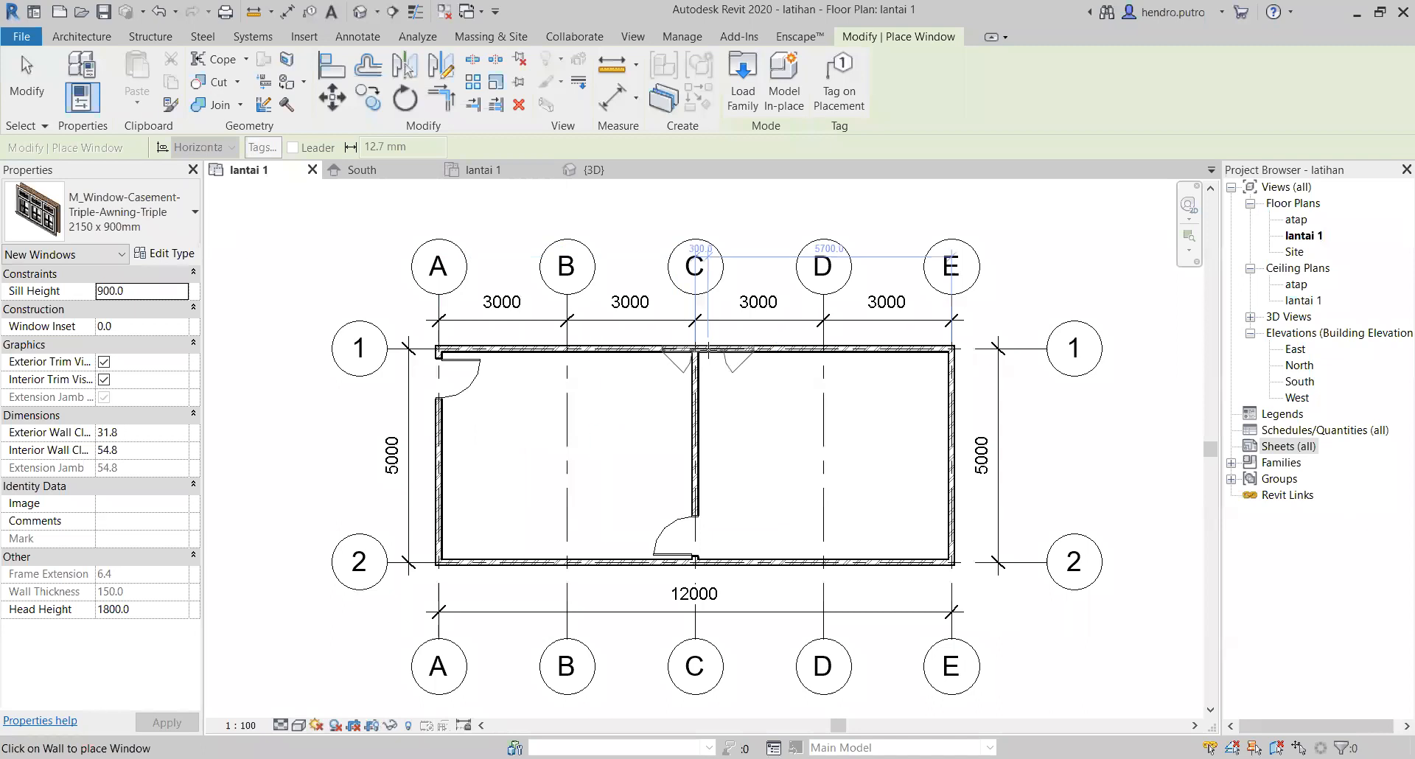
Step: Place 2150 x 900mm triple casement windows in the grid A and E walls and at grids B and D in both long walls
{"action": "scroll", "coordinate": [766, 357], "scroll_direction": "up", "scroll_amount": 2}
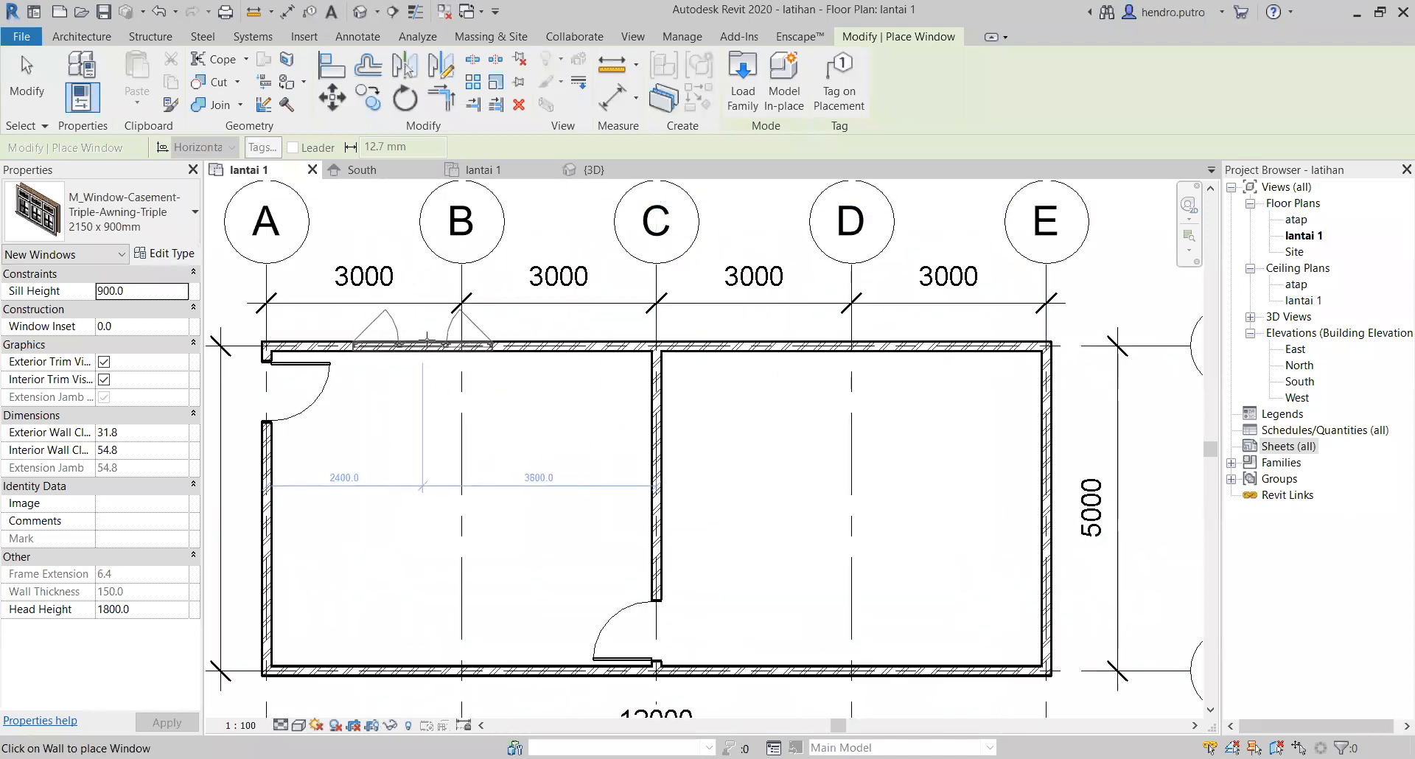
{"action": "left_click", "coordinate": [255, 524]}
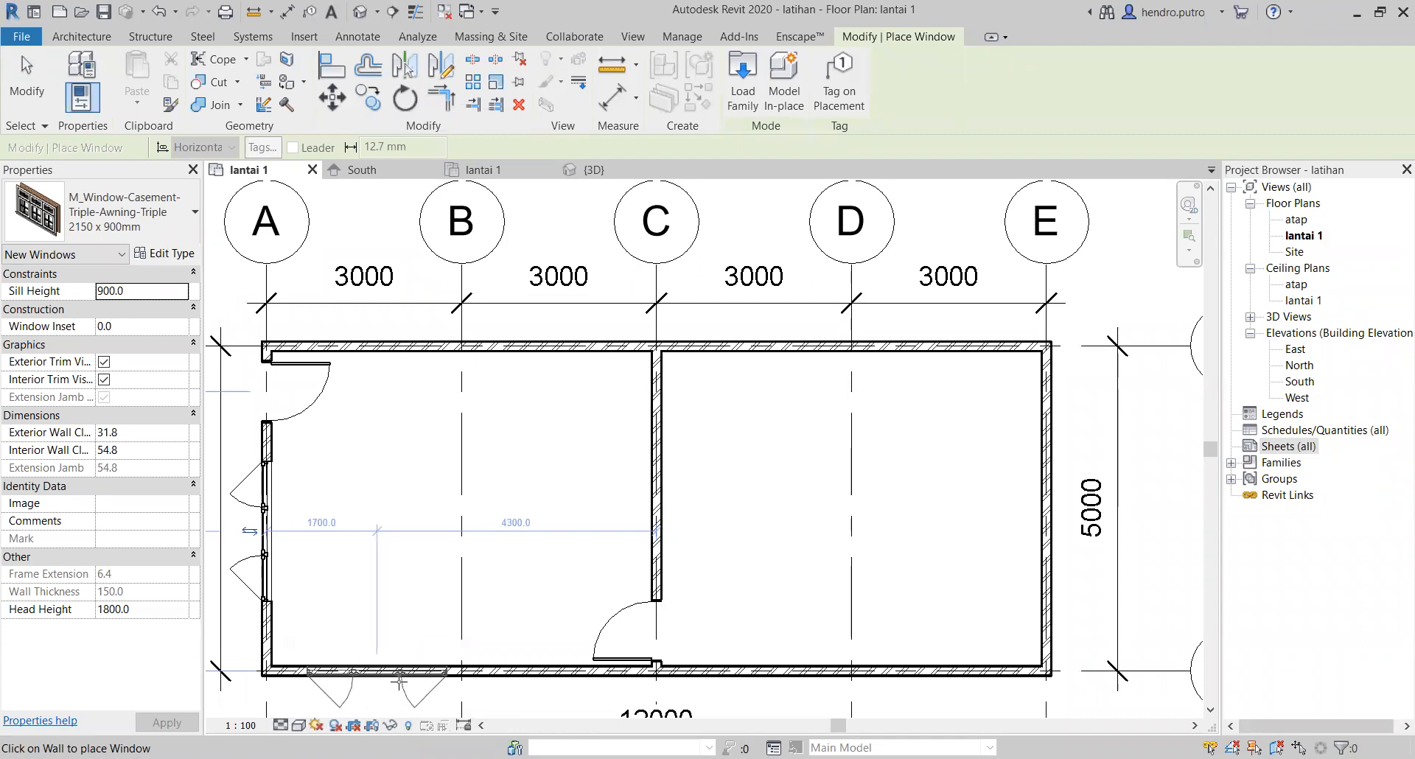
{"action": "left_click", "coordinate": [462, 679]}
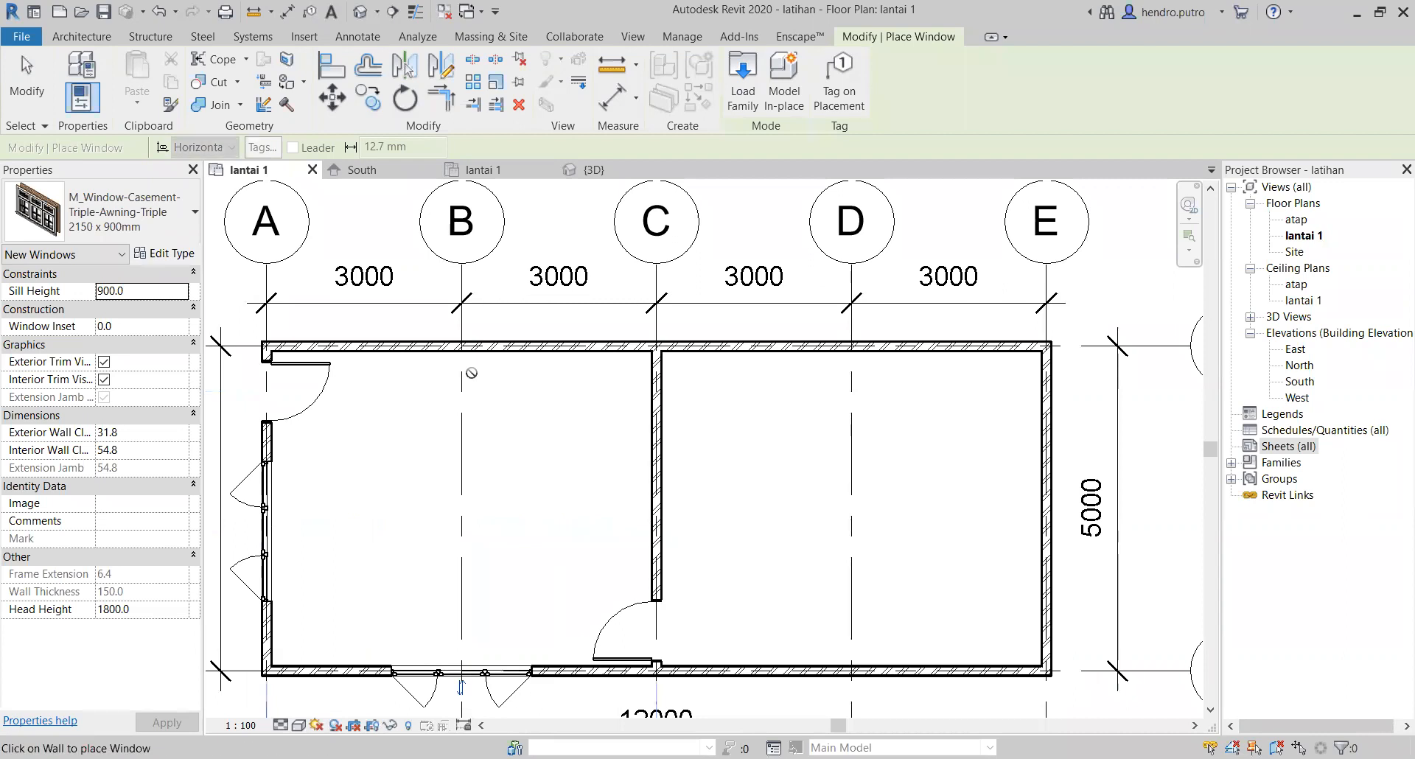
{"action": "left_click", "coordinate": [462, 343]}
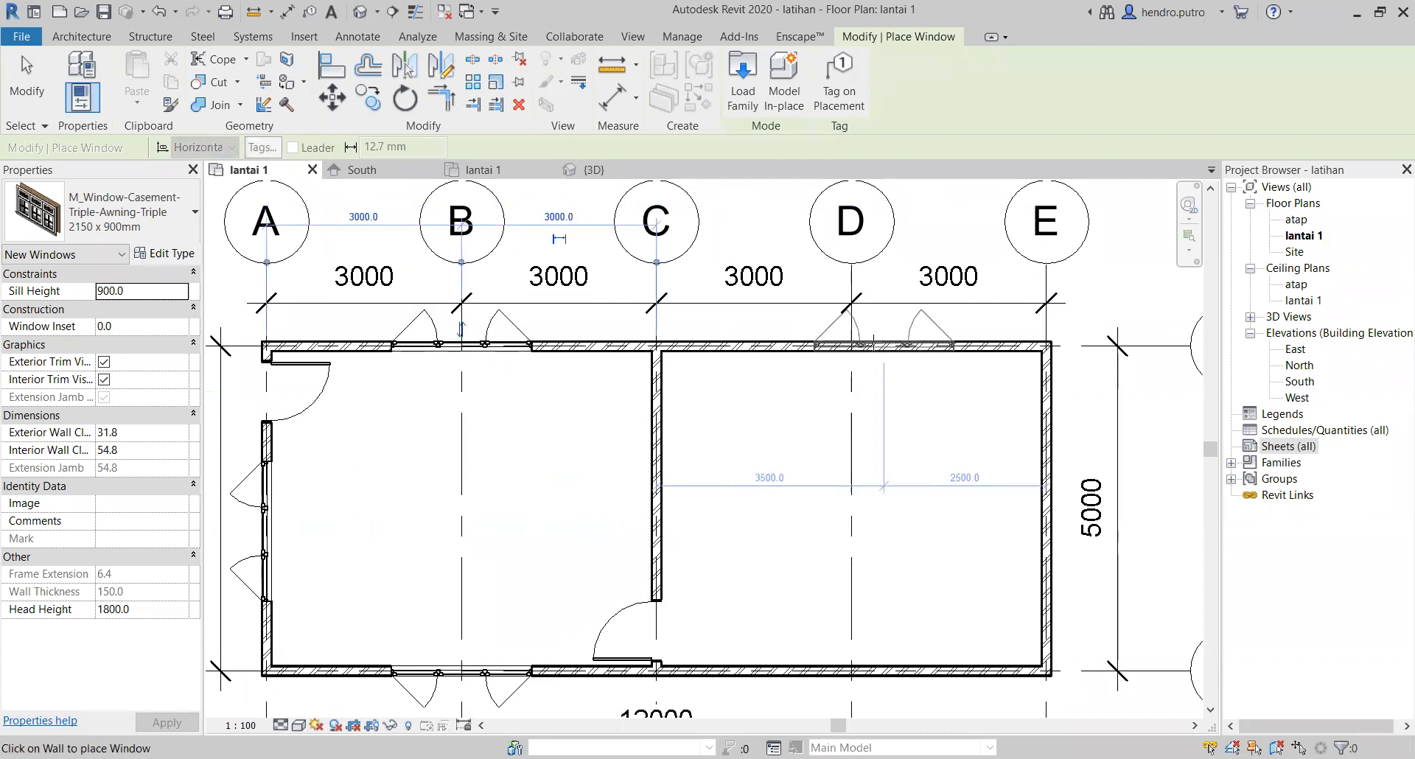
{"action": "left_click", "coordinate": [851, 343]}
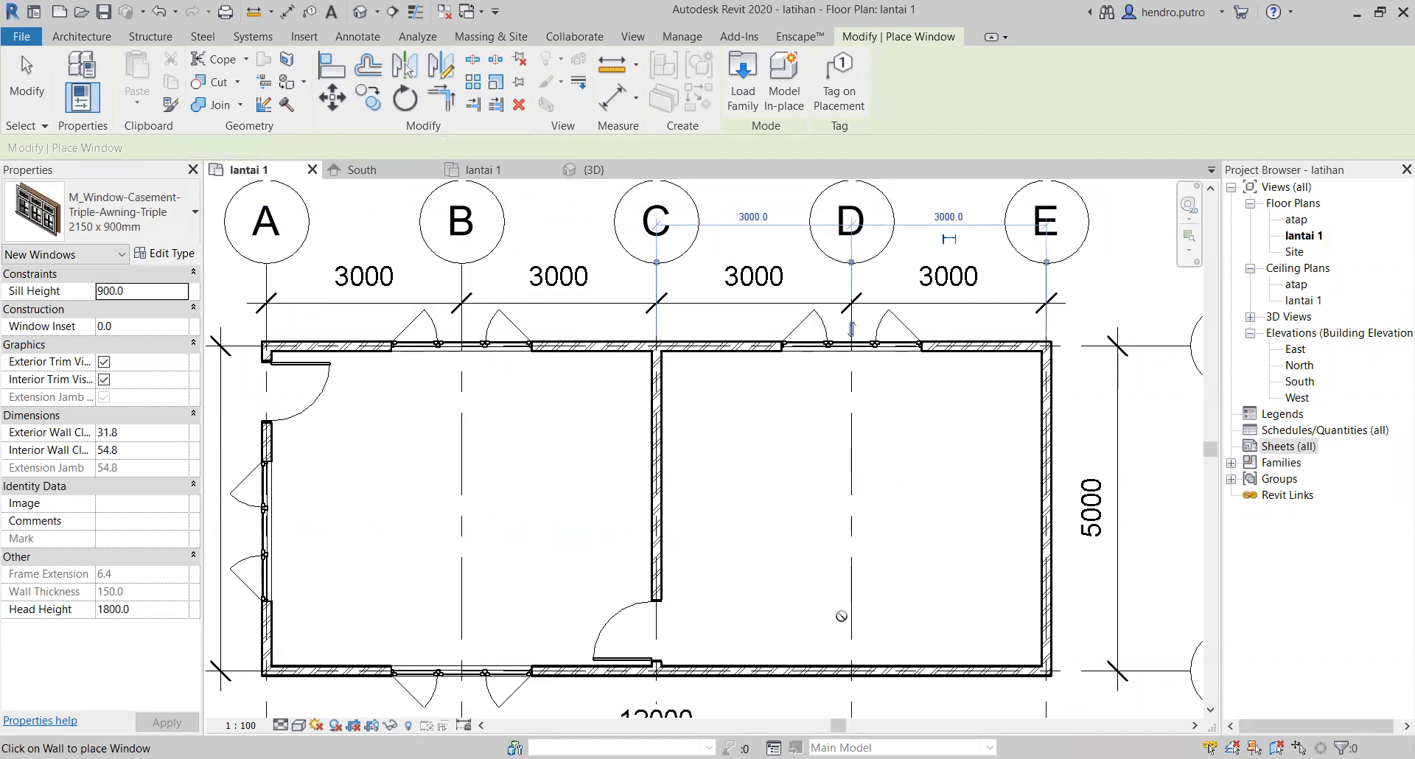
{"action": "left_click", "coordinate": [851, 671]}
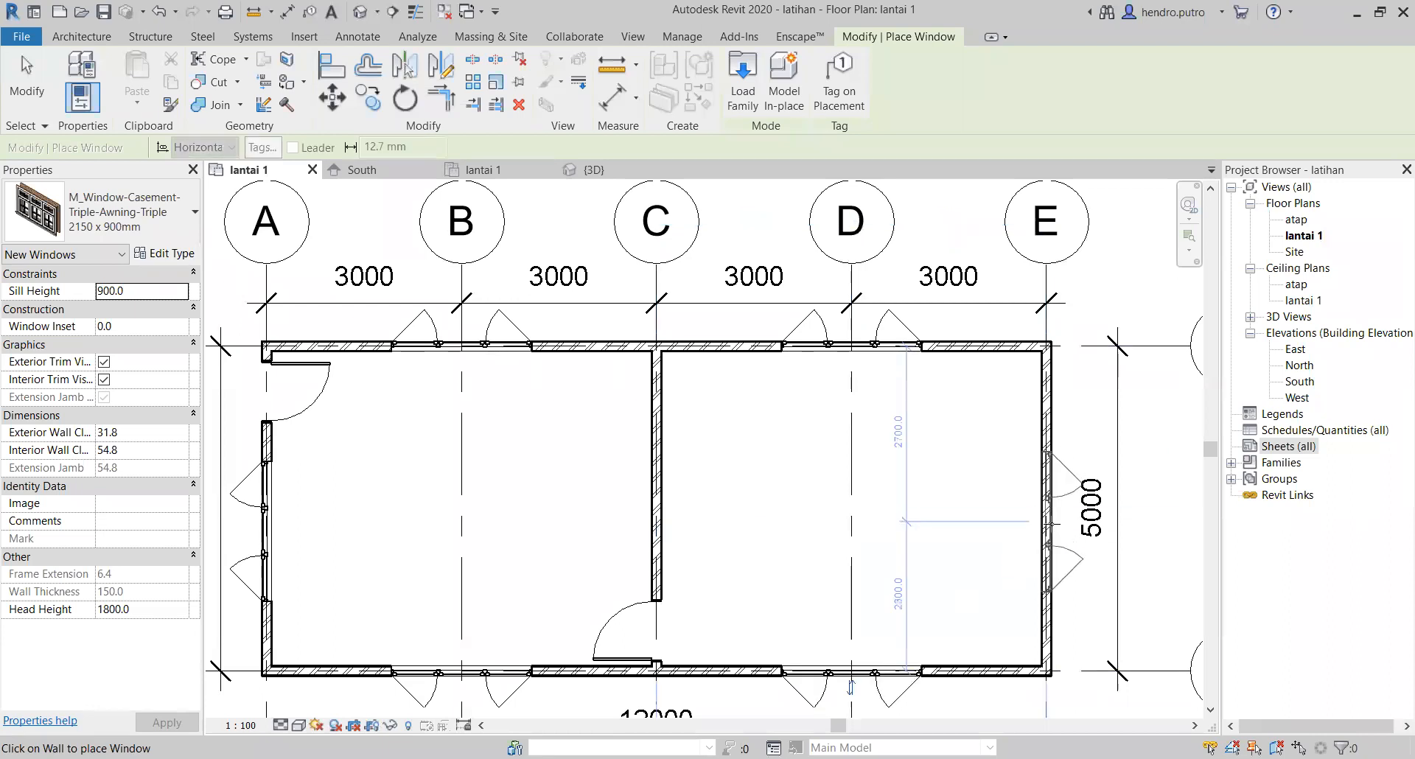
{"action": "left_click", "coordinate": [1048, 522]}
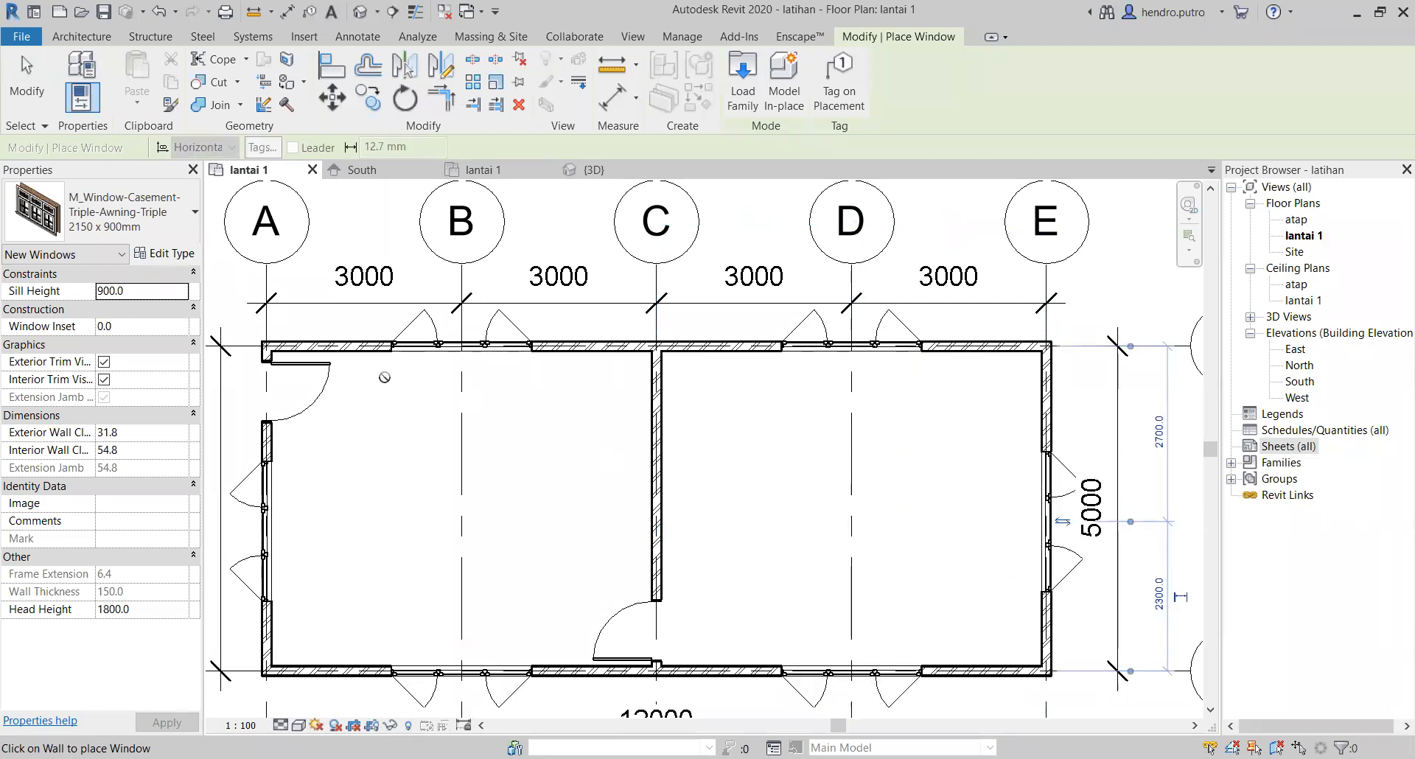
{"action": "left_click", "coordinate": [30, 87]}
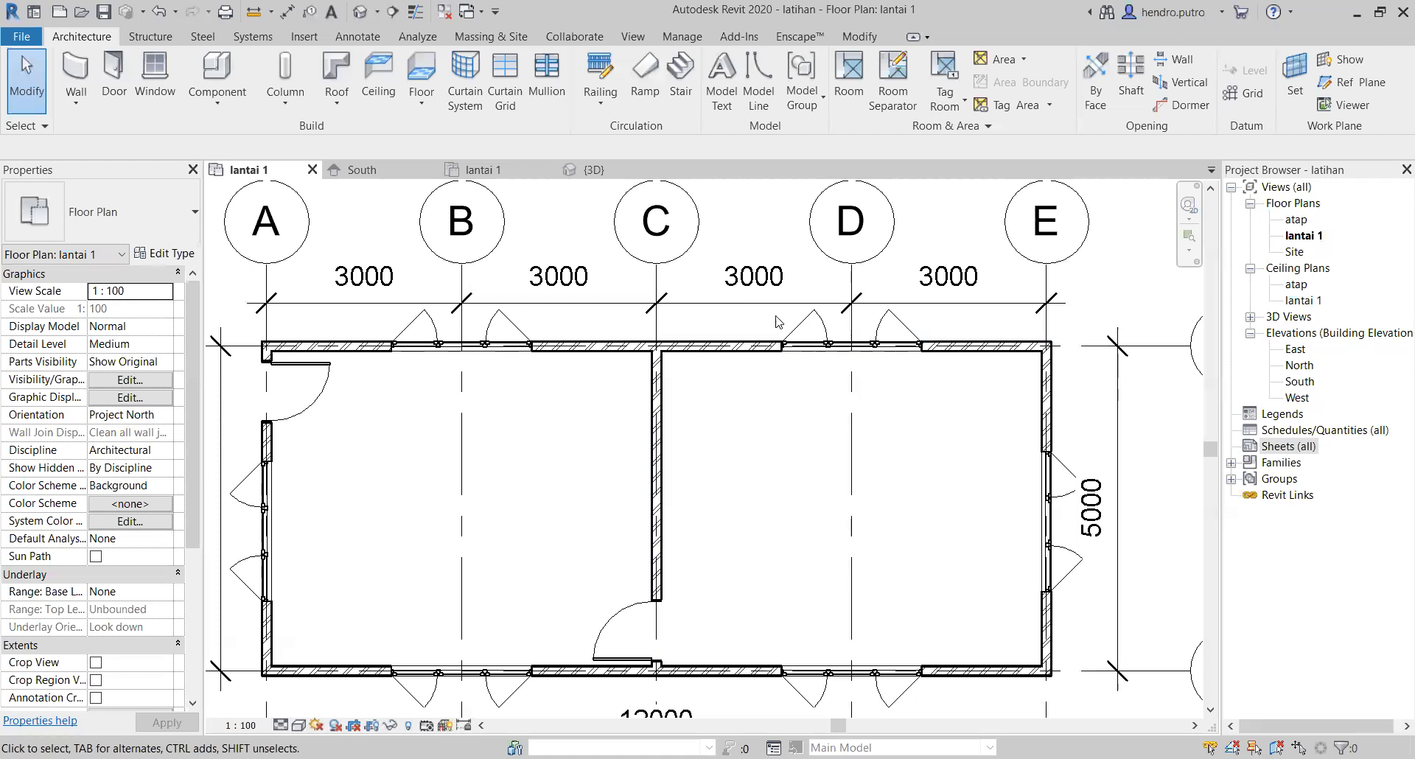
Step: Open the 3D view and examine the placed windows from several sides of the building
{"action": "left_click", "coordinate": [584, 170]}
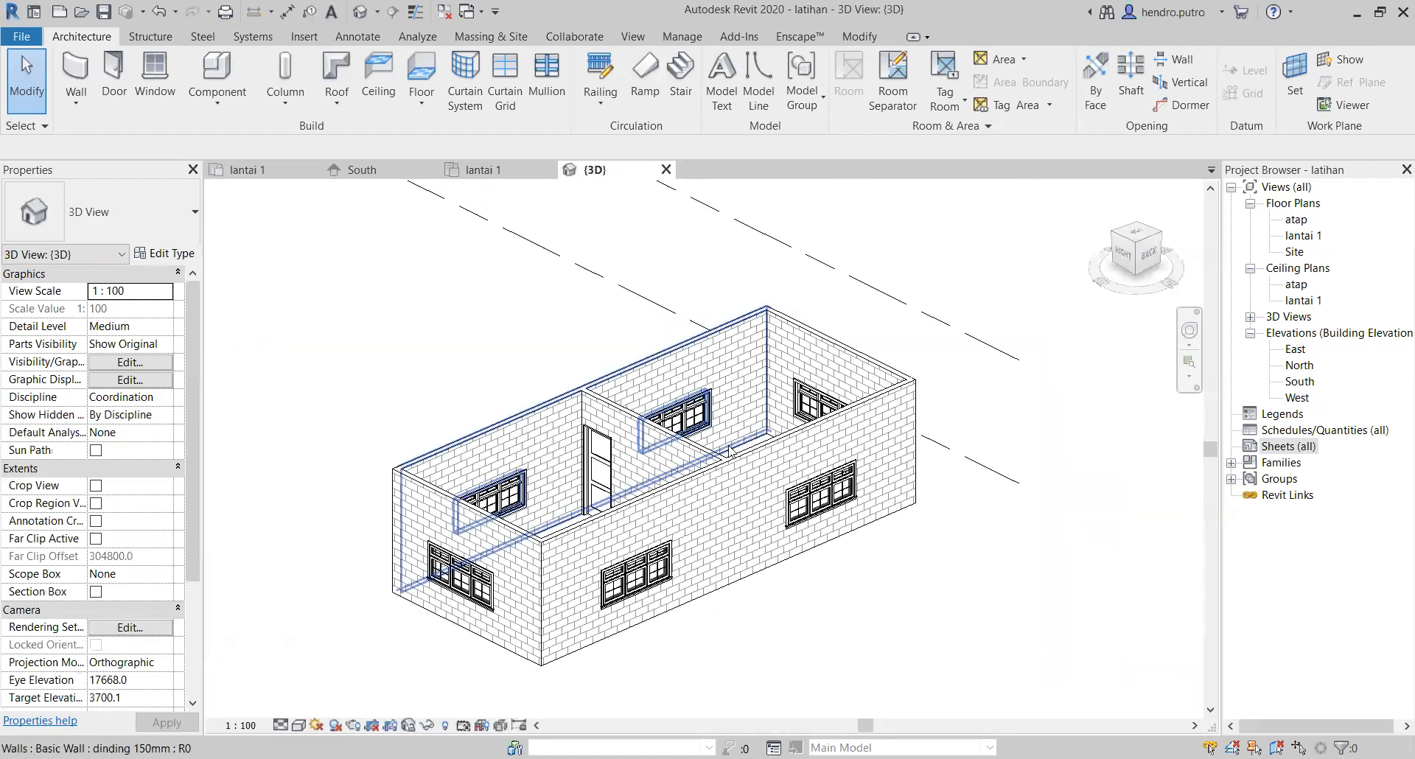
{"action": "scroll", "coordinate": [813, 507], "scroll_direction": "up", "scroll_amount": 5}
{"action": "scroll", "coordinate": [813, 507], "scroll_direction": "up", "scroll_amount": 8}
{"action": "middle_click_drag", "start_coordinate": [812, 507], "coordinate": [609, 498]}
{"action": "scroll", "coordinate": [609, 498], "scroll_direction": "down", "scroll_amount": 5}
{"action": "scroll", "coordinate": [404, 537], "scroll_direction": "down", "scroll_amount": 4}
{"action": "middle_click_drag", "start_coordinate": [442, 508], "coordinate": [634, 455]}
{"action": "middle_click_drag", "start_coordinate": [318, 614], "coordinate": [672, 423]}
{"action": "scroll", "coordinate": [597, 420], "scroll_direction": "up", "scroll_amount": 4}
{"action": "mouse_move", "coordinate": [483, 451]}
{"action": "middle_mouse_down"}
{"action": "mouse_move", "coordinate": [465, 513]}
{"action": "mouse_move", "coordinate": [278, 613]}
{"action": "mouse_move", "coordinate": [236, 558]}
{"action": "middle_mouse_up"}
{"action": "middle_click_drag", "start_coordinate": [236, 558], "coordinate": [362, 537]}
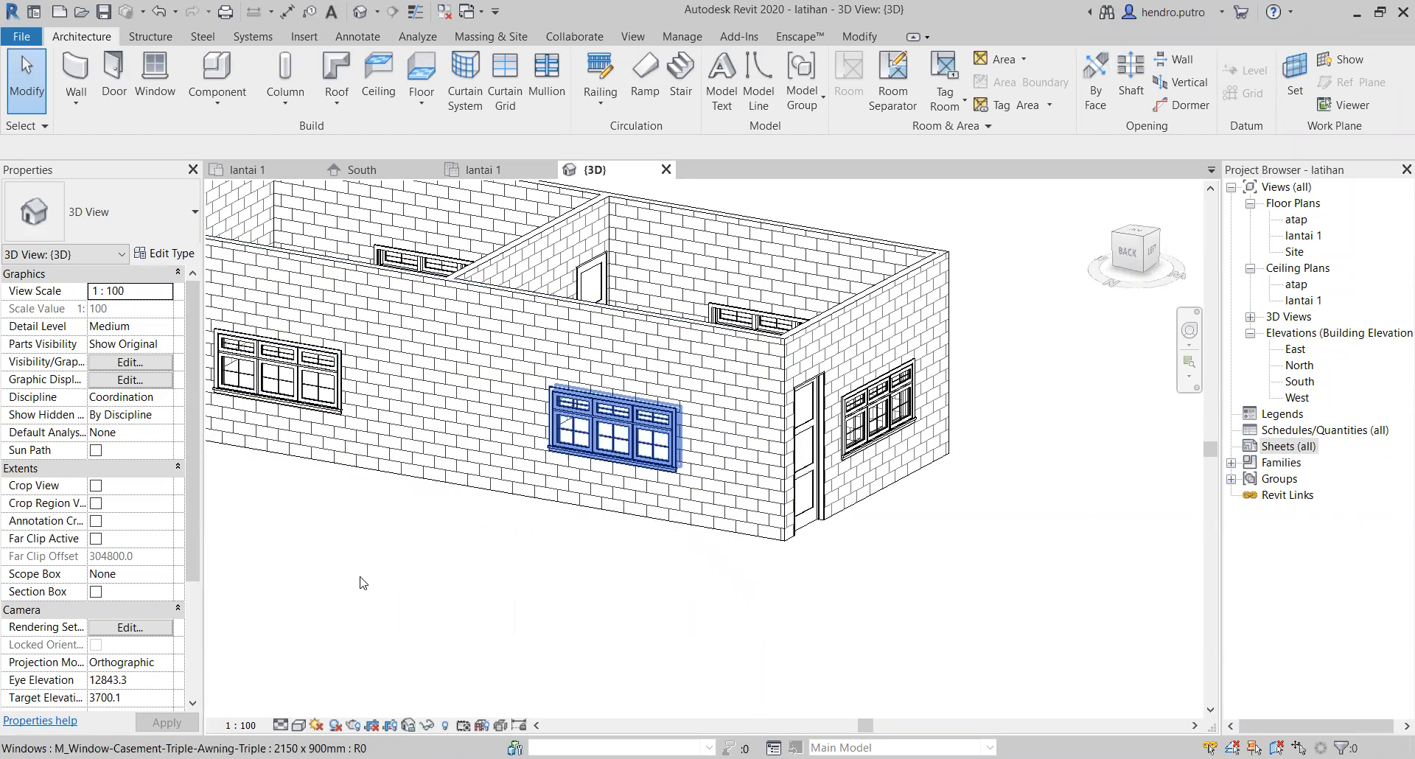
Step: Set the 3D view's visual style to Realistic and view the building from the entrance door side
{"action": "left_click", "coordinate": [298, 726]}
{"action": "left_click", "coordinate": [333, 689]}
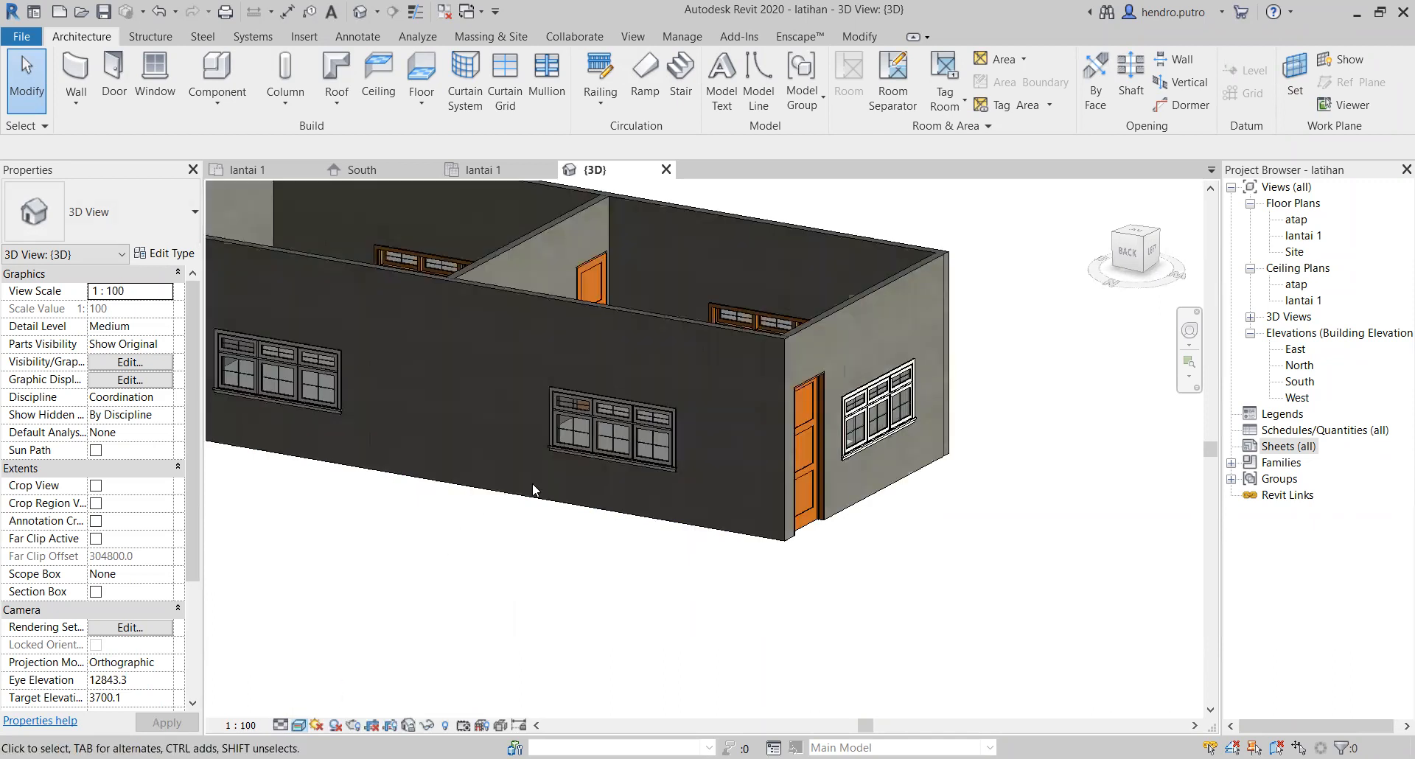
{"action": "middle_click_drag", "start_coordinate": [681, 500], "coordinate": [850, 534], "text": "shift"}
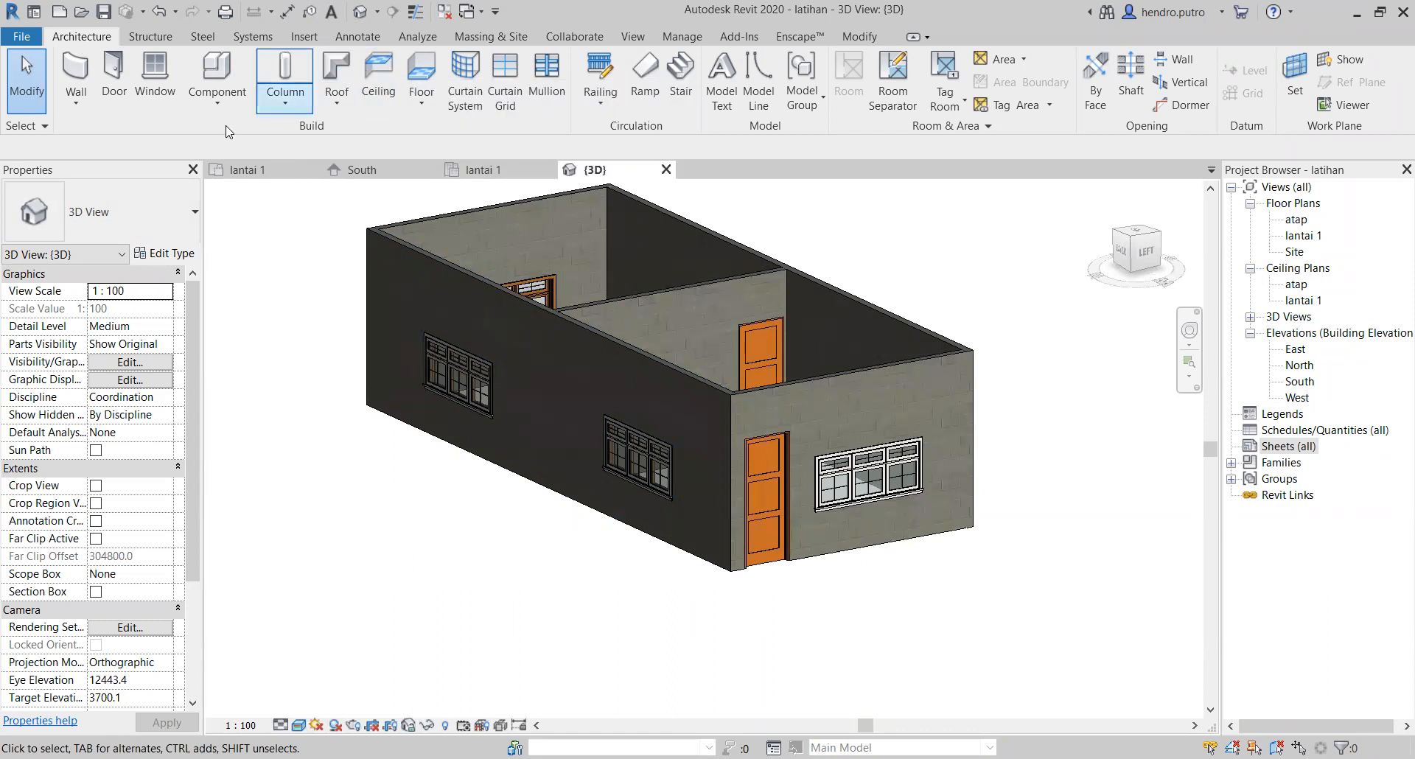
{"action": "middle_click_drag", "start_coordinate": [372, 221], "coordinate": [339, 411]}
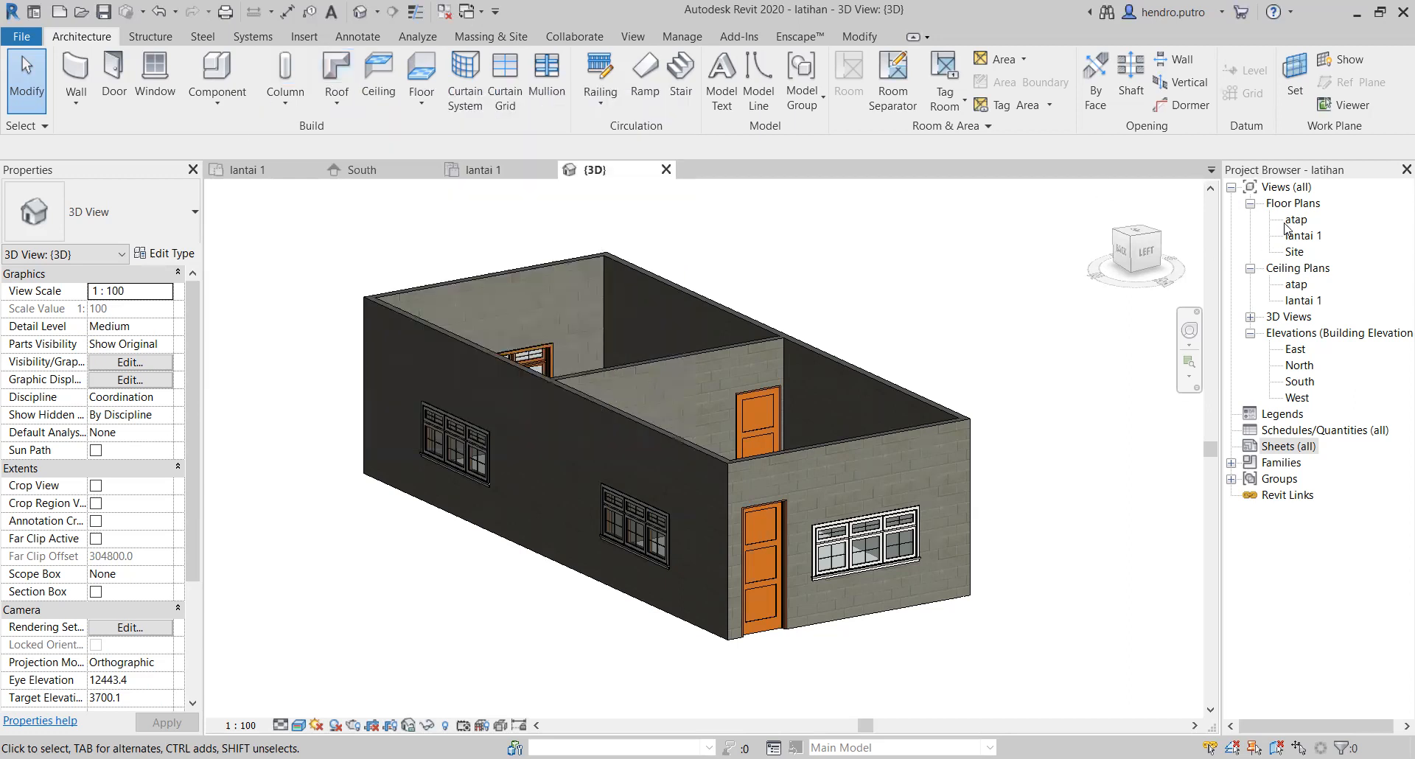
Step: Start a footprint roof from the lantai 1 floor plan and assign it to the atap level
{"action": "double_click", "coordinate": [1303, 236]}
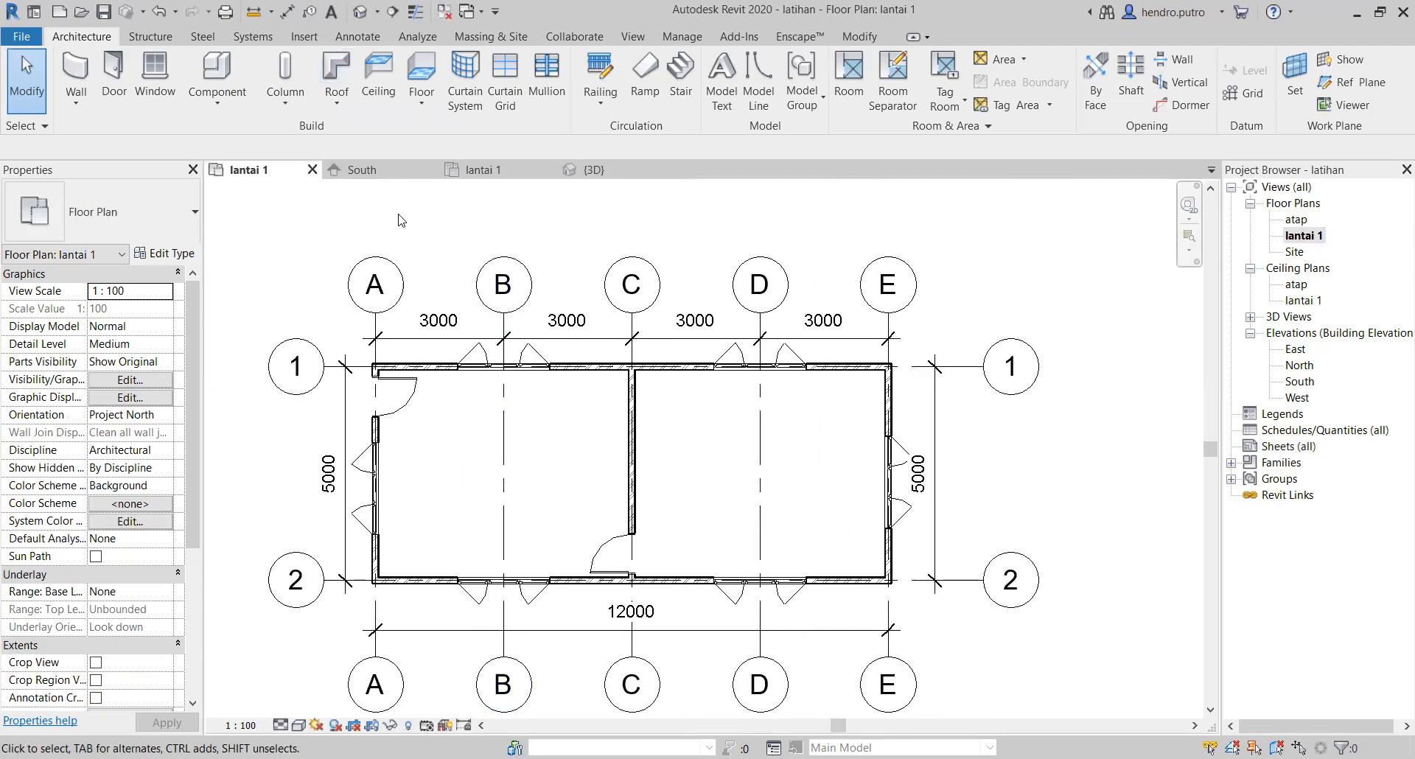
{"action": "left_click", "coordinate": [339, 74]}
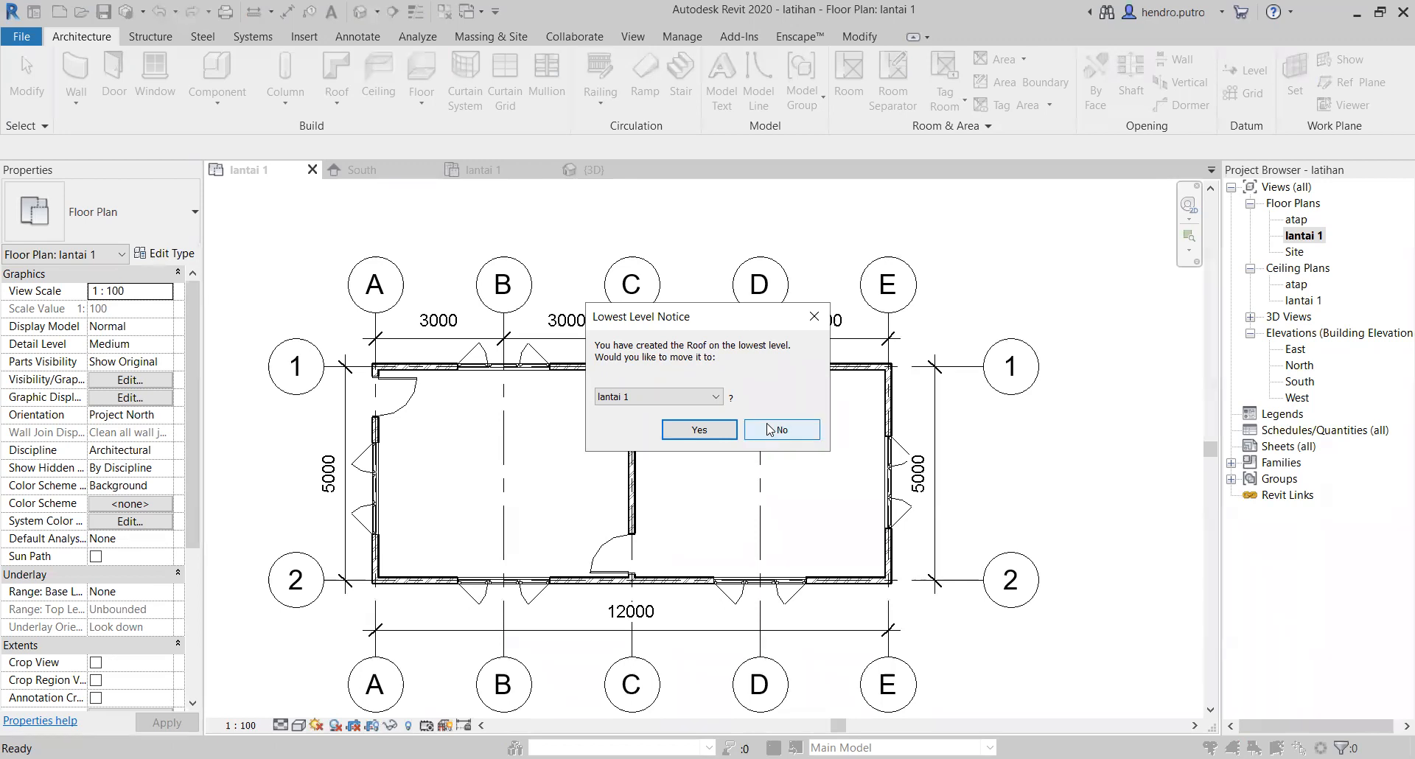
{"action": "left_click", "coordinate": [713, 398]}
{"action": "left_click", "coordinate": [707, 412]}
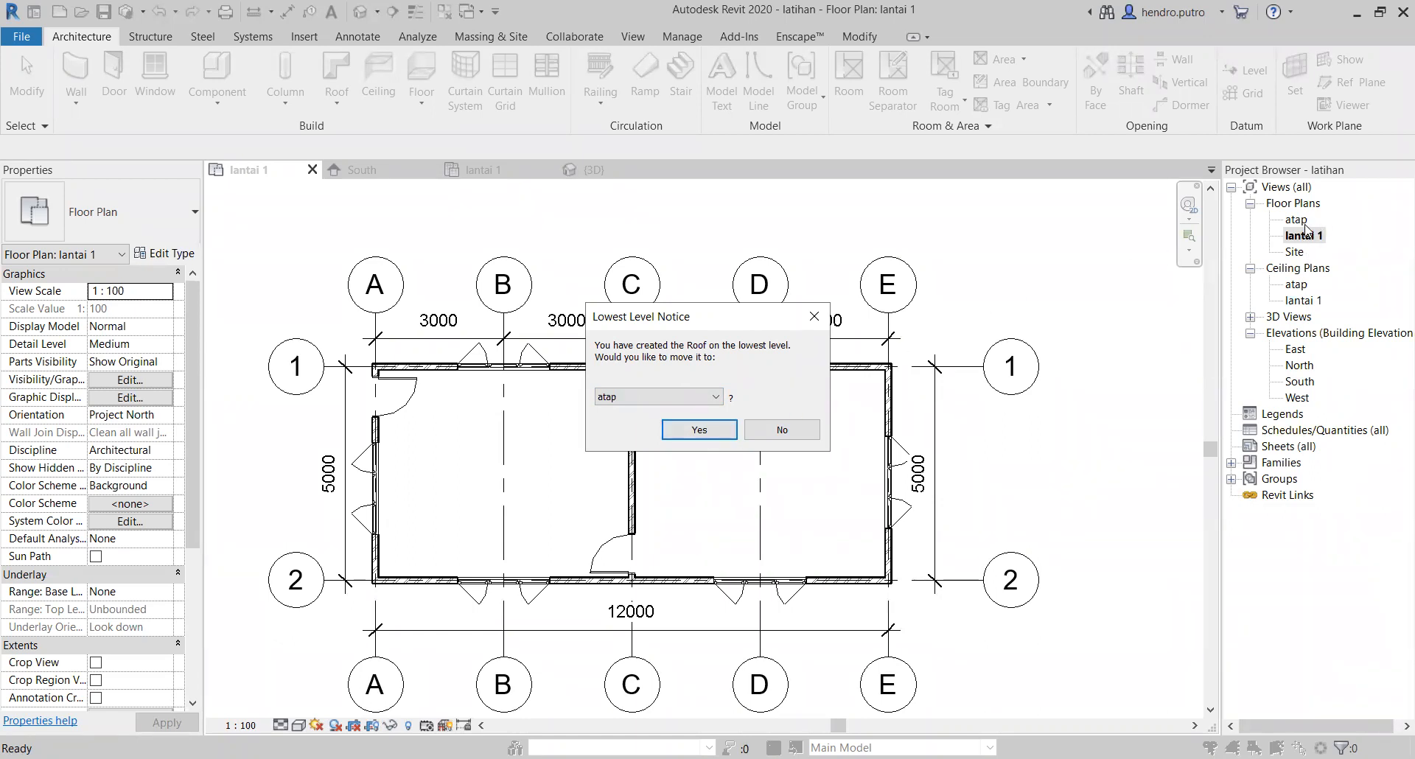
{"action": "left_click", "coordinate": [684, 430]}
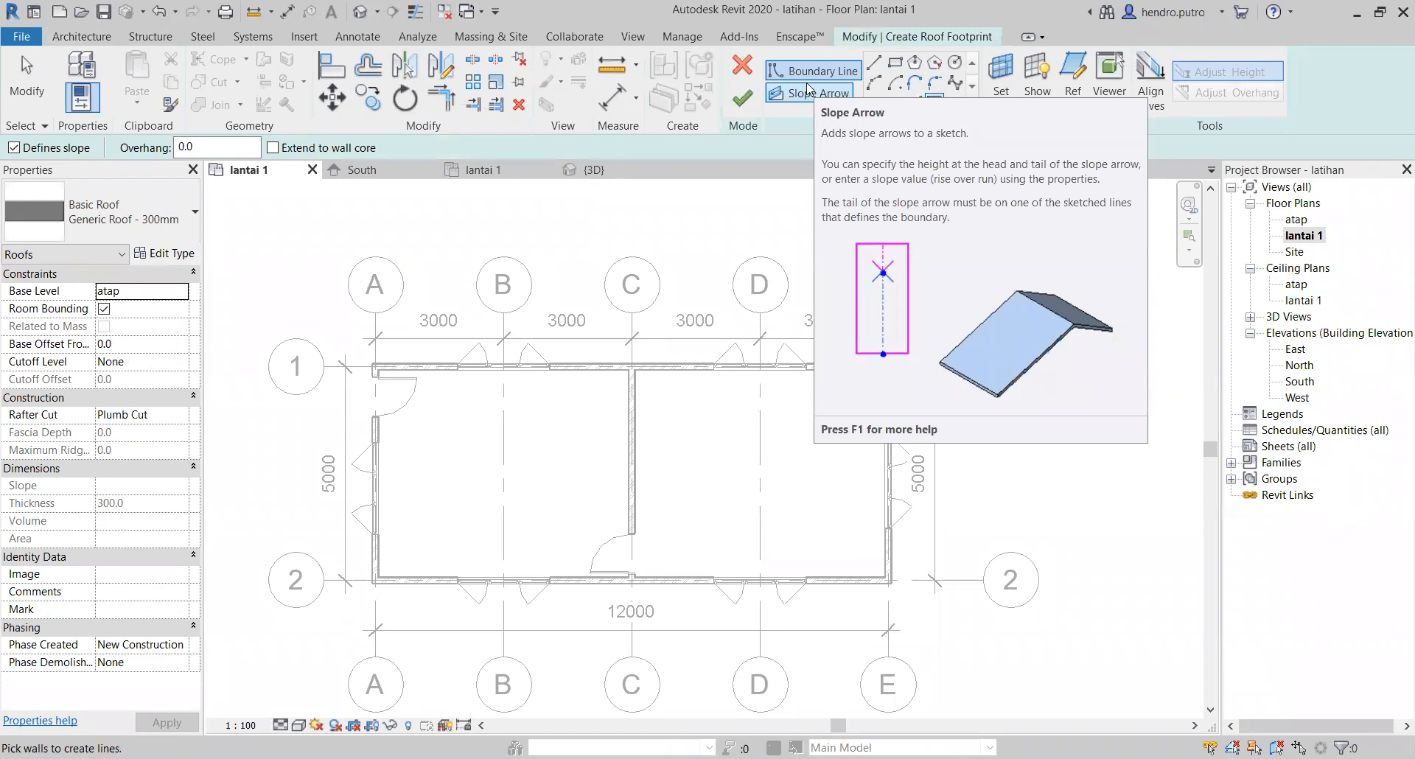
{"action": "left_click", "coordinate": [902, 67]}
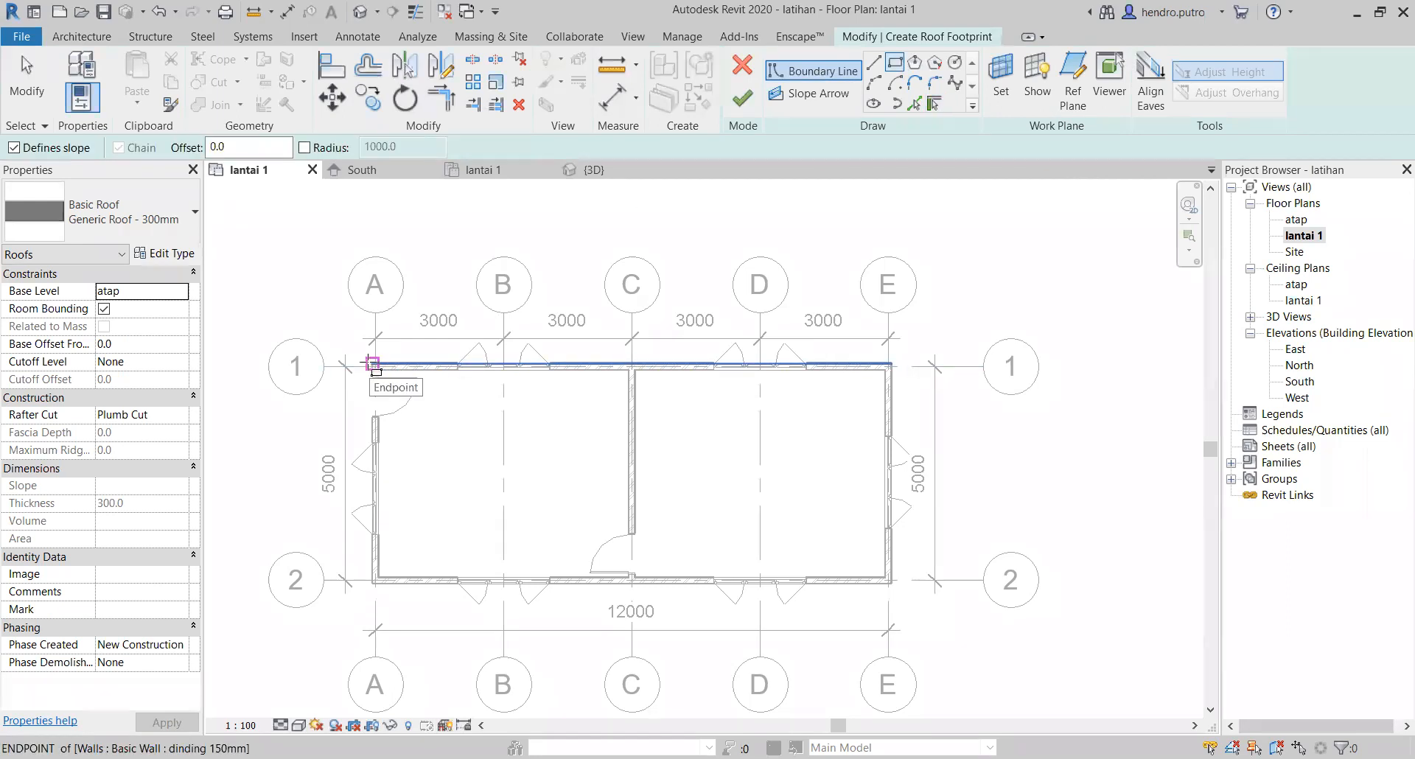
{"action": "left_click", "coordinate": [373, 364]}
{"action": "left_click", "coordinate": [891, 582]}
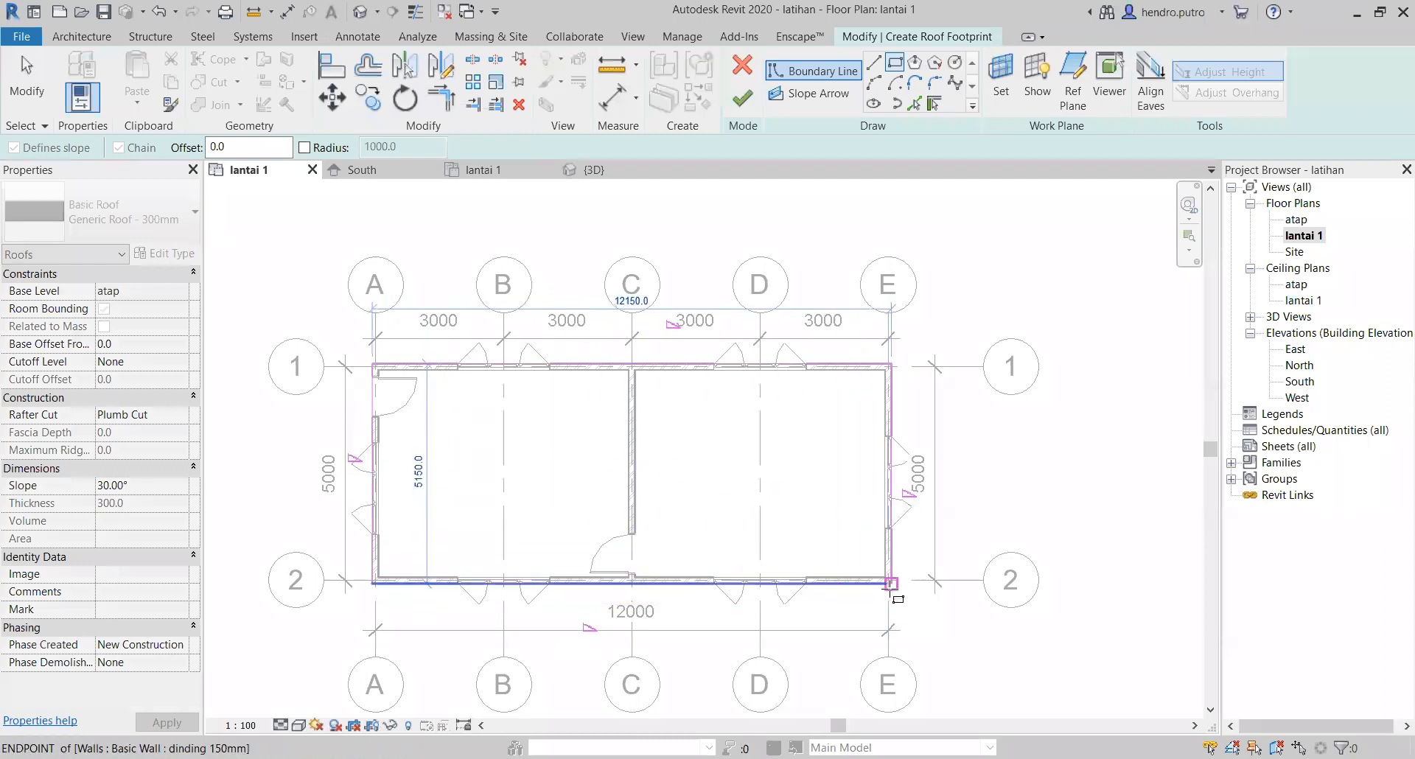
{"action": "left_click", "coordinate": [890, 582]}
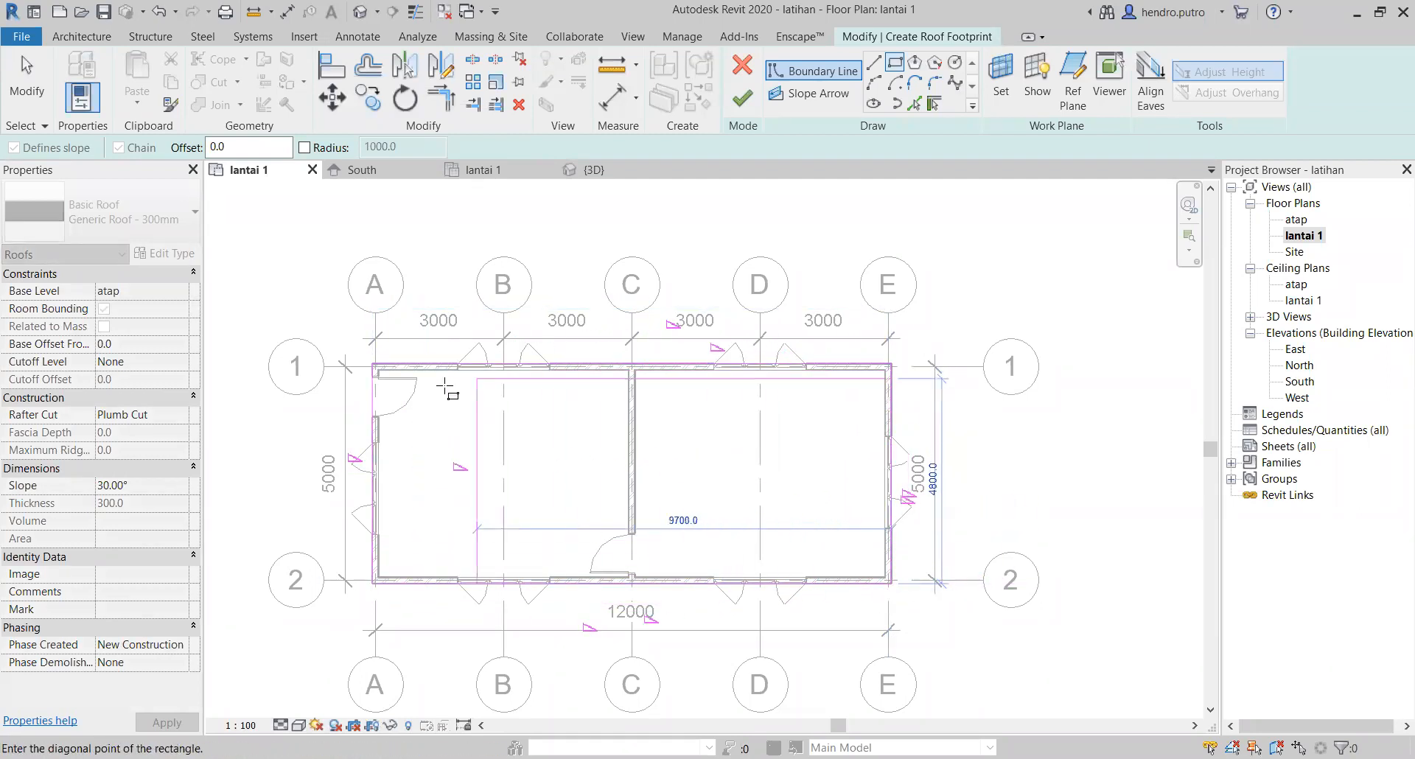
{"action": "left_click", "coordinate": [376, 366]}
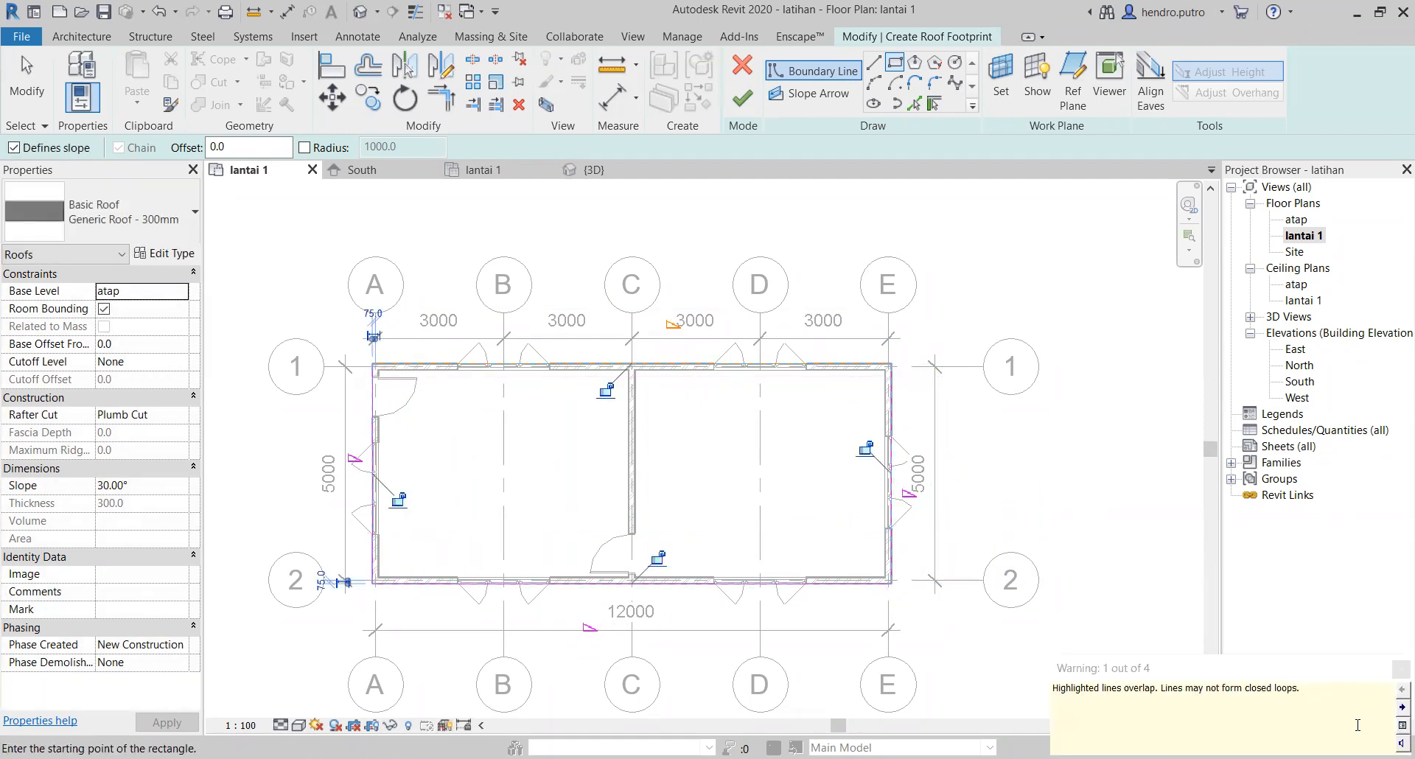
{"action": "key", "text": "Escape"}
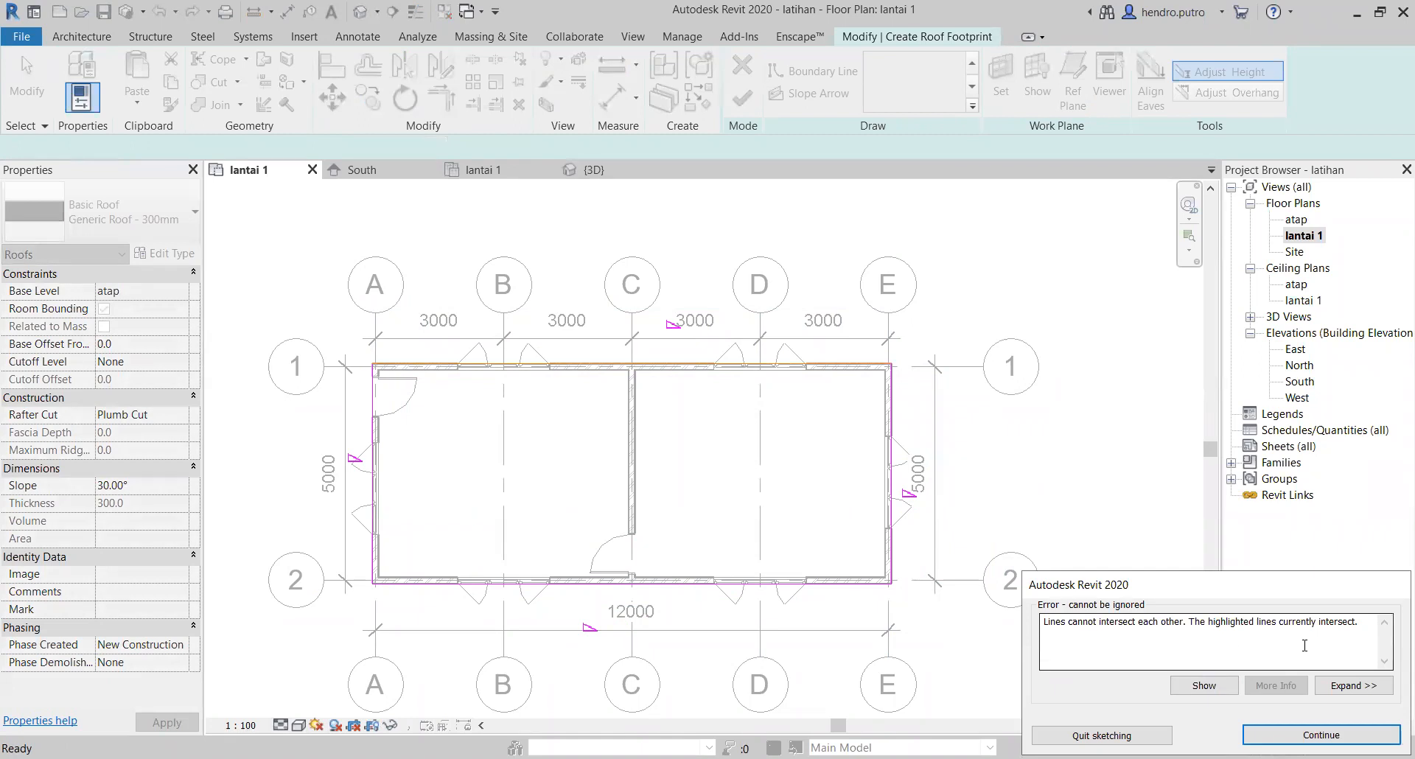
{"action": "left_click", "coordinate": [1153, 734]}
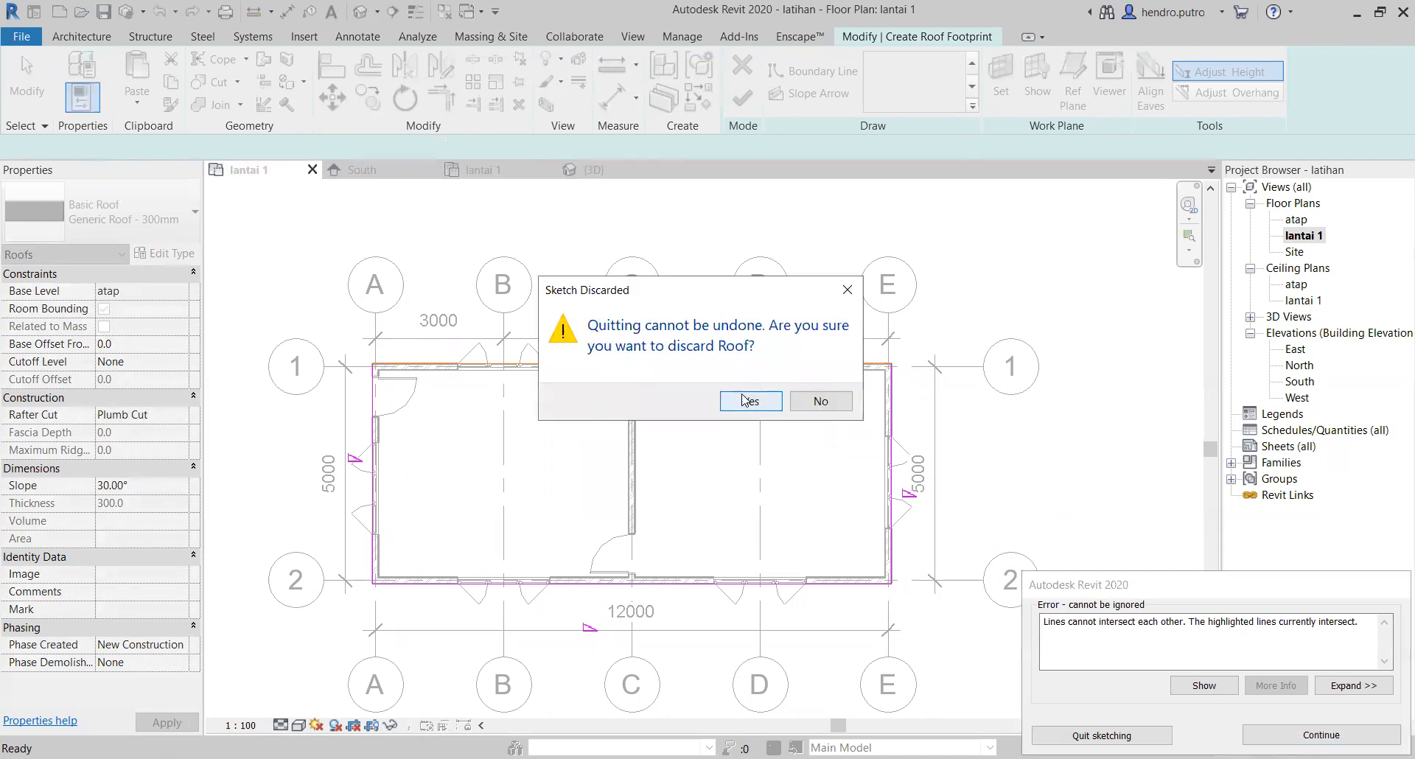
{"action": "key", "text": "Return"}
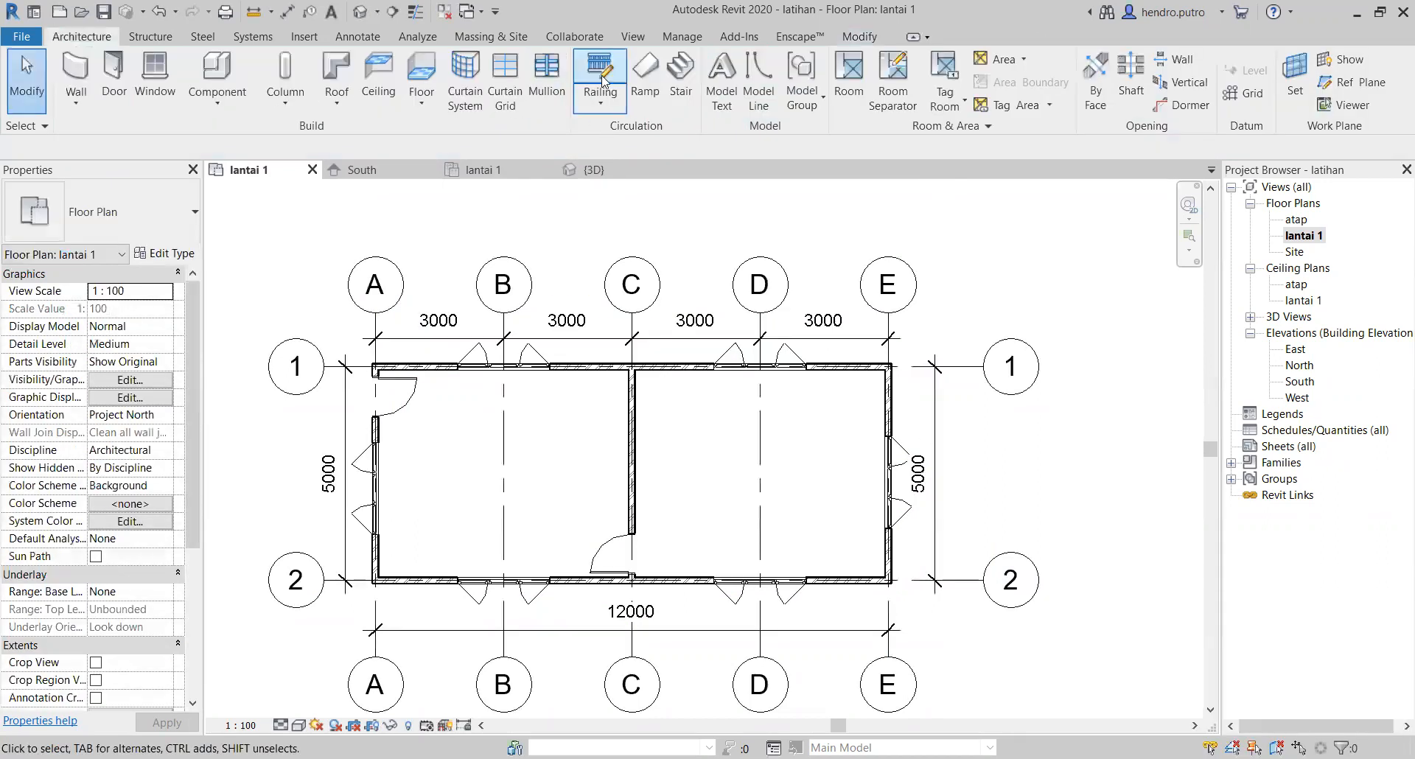
Step: Start a new footprint roof without moving it off the lantai 1 level and open the atap floor plan
{"action": "left_click", "coordinate": [338, 66]}
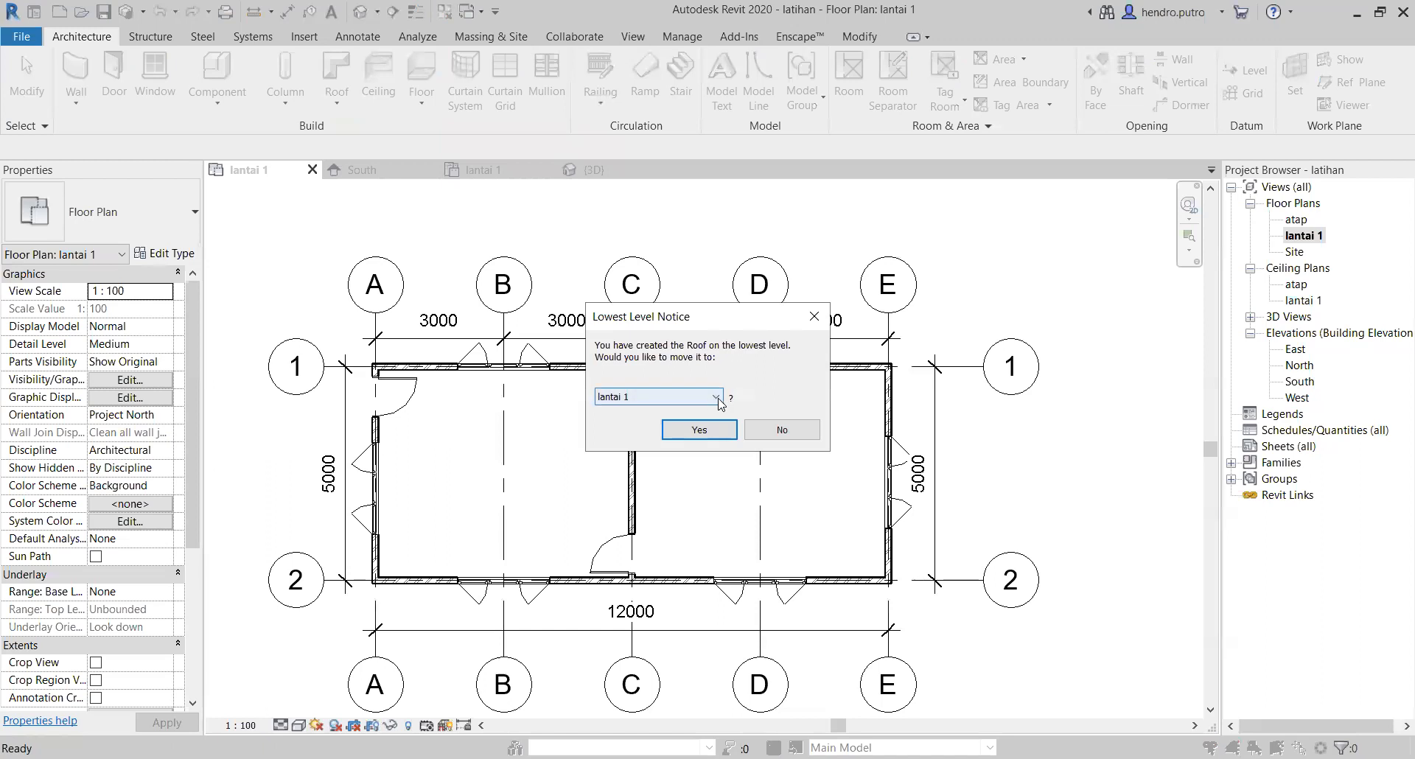
{"action": "left_click", "coordinate": [809, 428]}
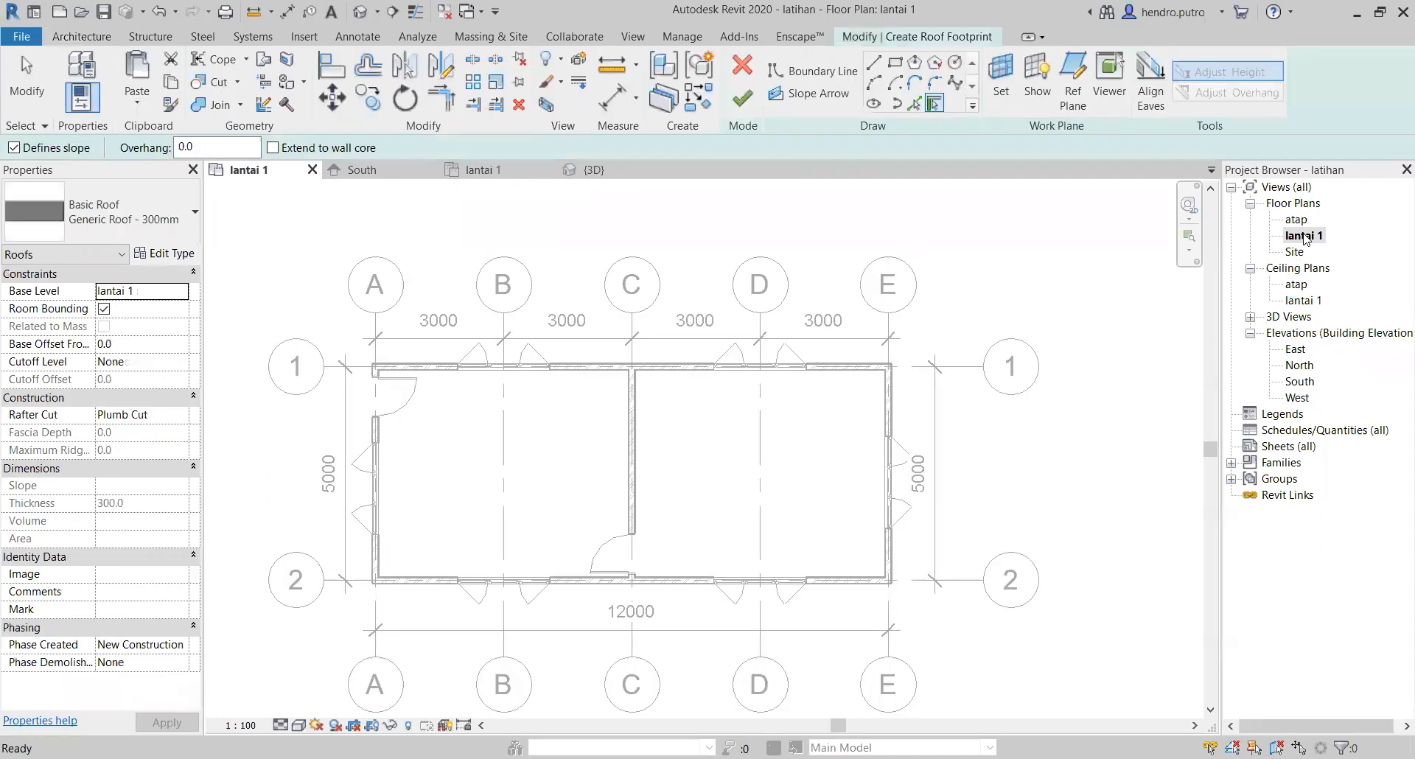
{"action": "double_click", "coordinate": [1297, 219]}
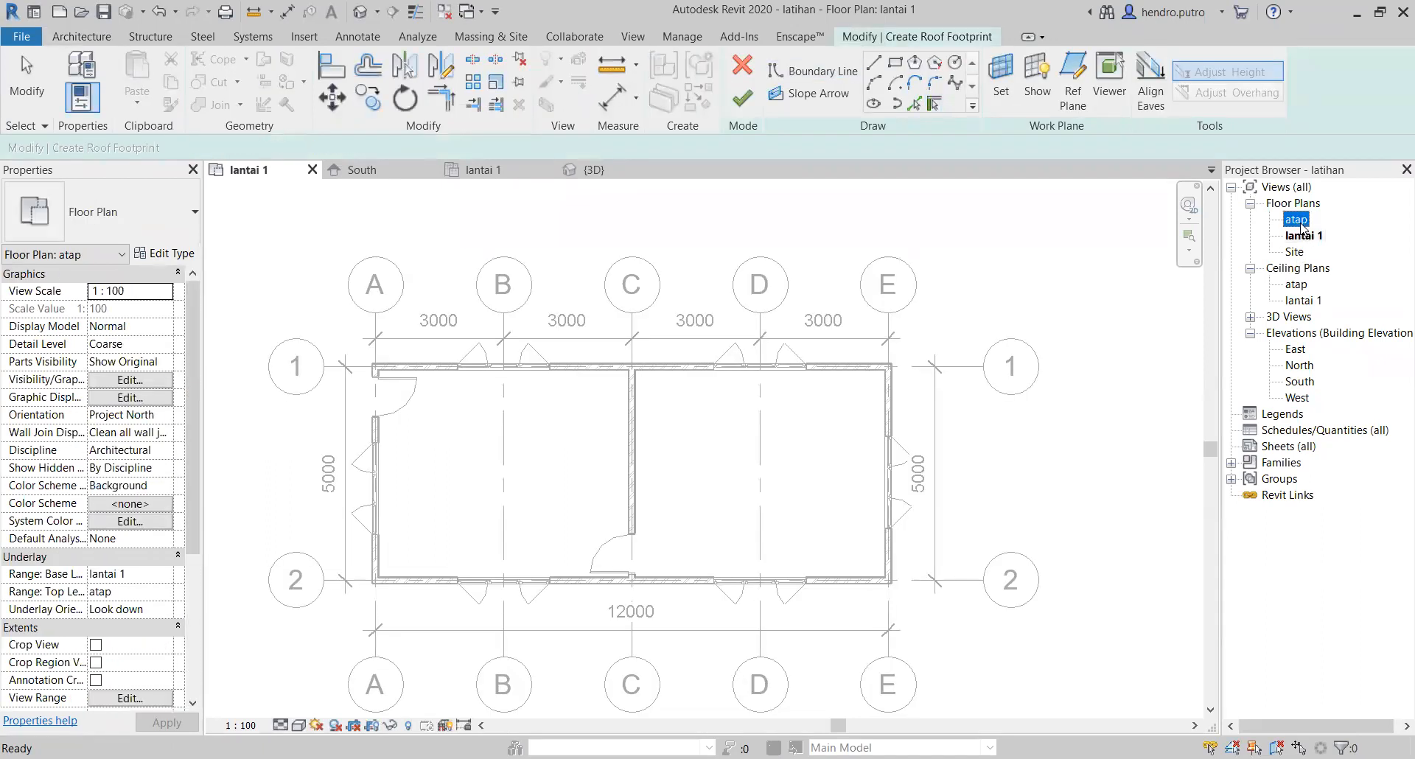
{"action": "scroll", "coordinate": [527, 322], "scroll_direction": "down", "scroll_amount": 1}
{"action": "middle_click_drag", "start_coordinate": [544, 309], "coordinate": [634, 280]}
{"action": "middle_click_drag", "start_coordinate": [820, 233], "coordinate": [688, 250]}
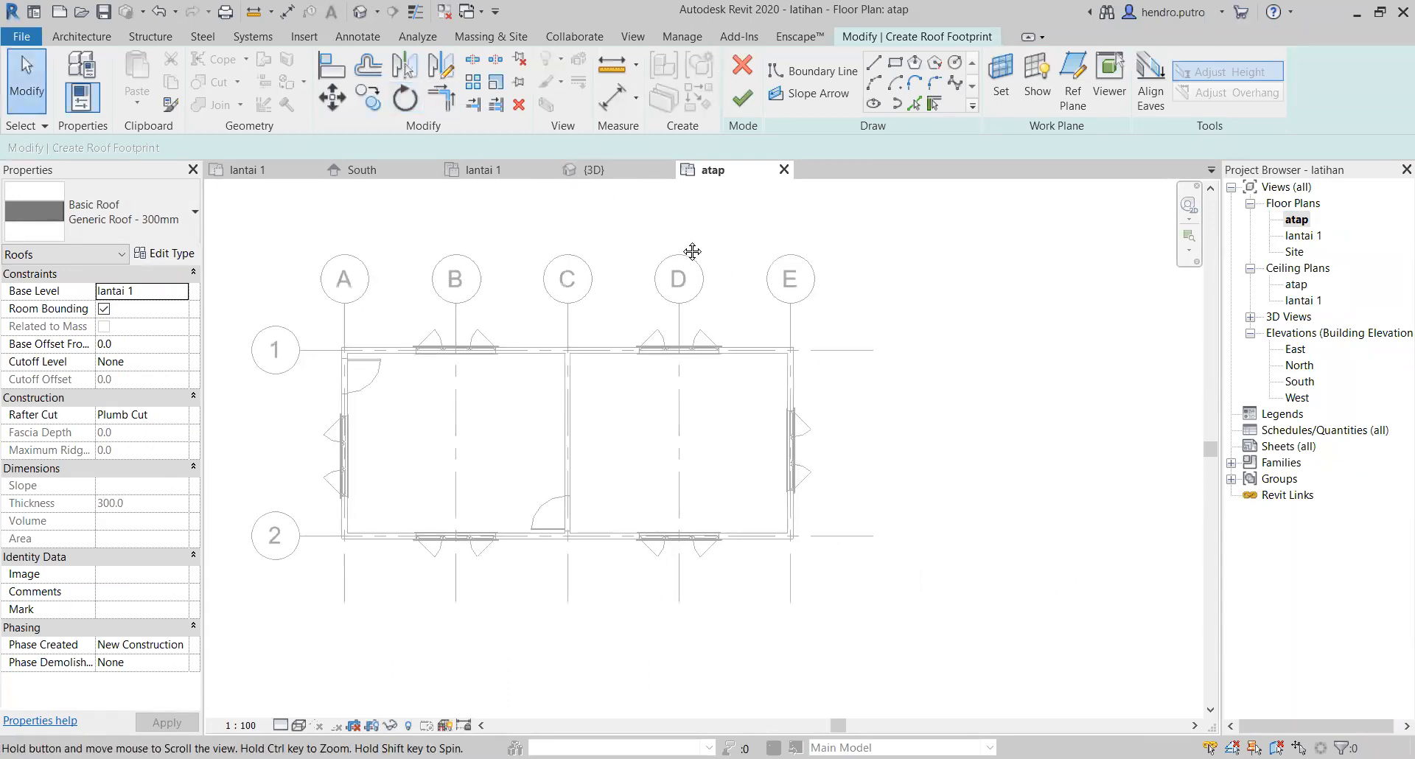
Step: Sketch a 12150 x 5150 mm rectangular roof boundary along the outer wall faces and finish the roof
{"action": "left_click", "coordinate": [894, 62]}
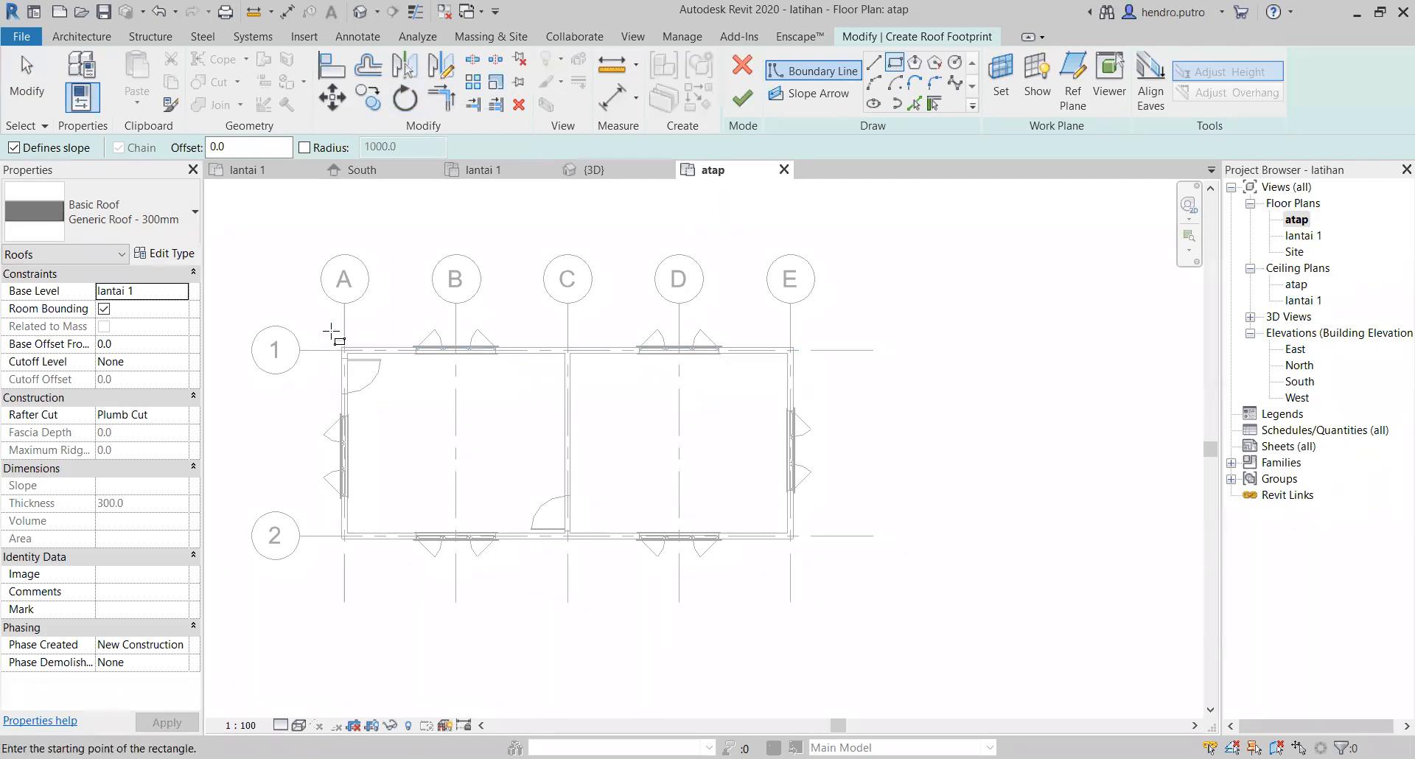
{"action": "left_click", "coordinate": [341, 347]}
{"action": "left_click", "coordinate": [786, 539]}
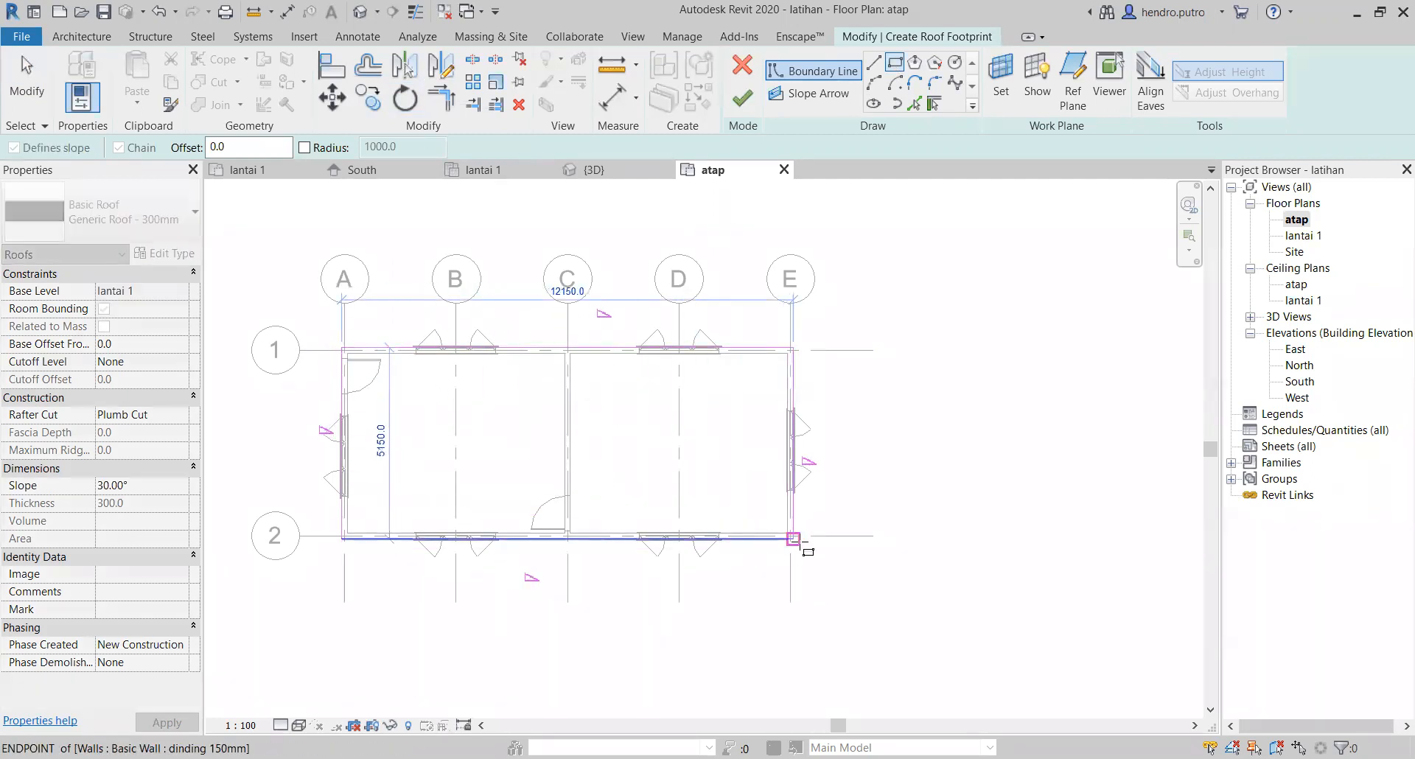
{"action": "left_click", "coordinate": [793, 539]}
{"action": "left_click", "coordinate": [742, 97]}
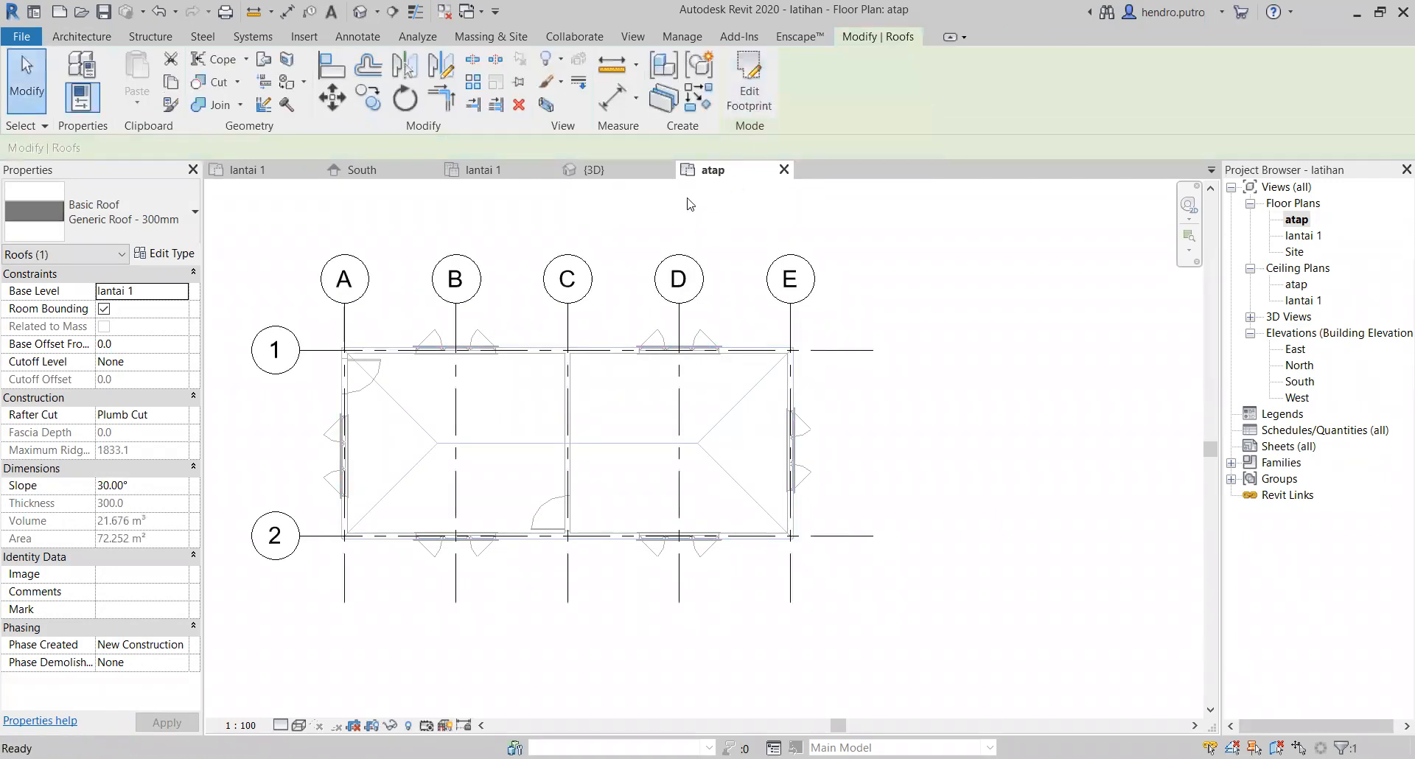
Step: Open the 3D view and set the roof's base level to atap
{"action": "left_click", "coordinate": [600, 171]}
{"action": "scroll", "coordinate": [835, 476], "scroll_direction": "up", "scroll_amount": 5}
{"action": "middle_click_drag", "start_coordinate": [772, 465], "coordinate": [723, 433]}
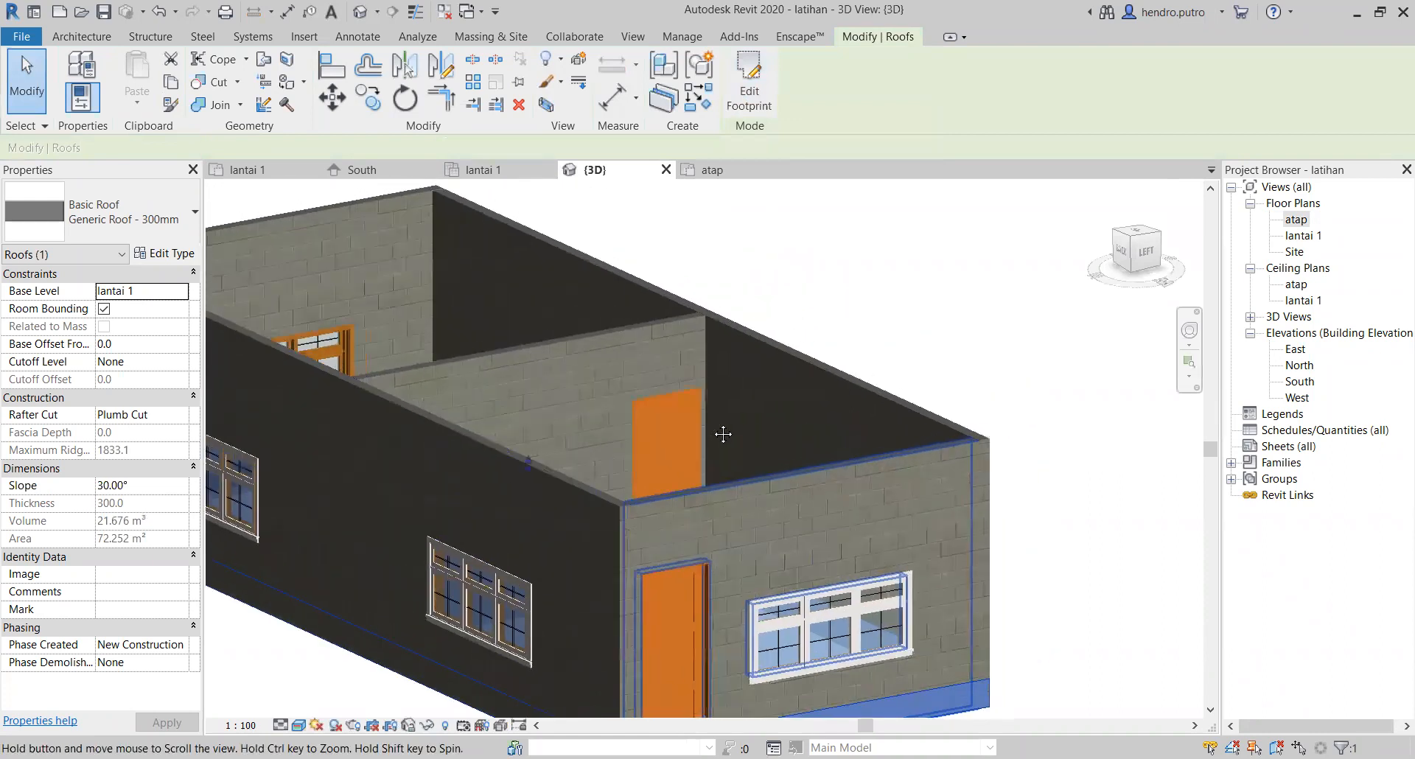
{"action": "key", "text": "alt"}
{"action": "middle_click_drag", "start_coordinate": [742, 379], "coordinate": [177, 297], "text": "shift"}
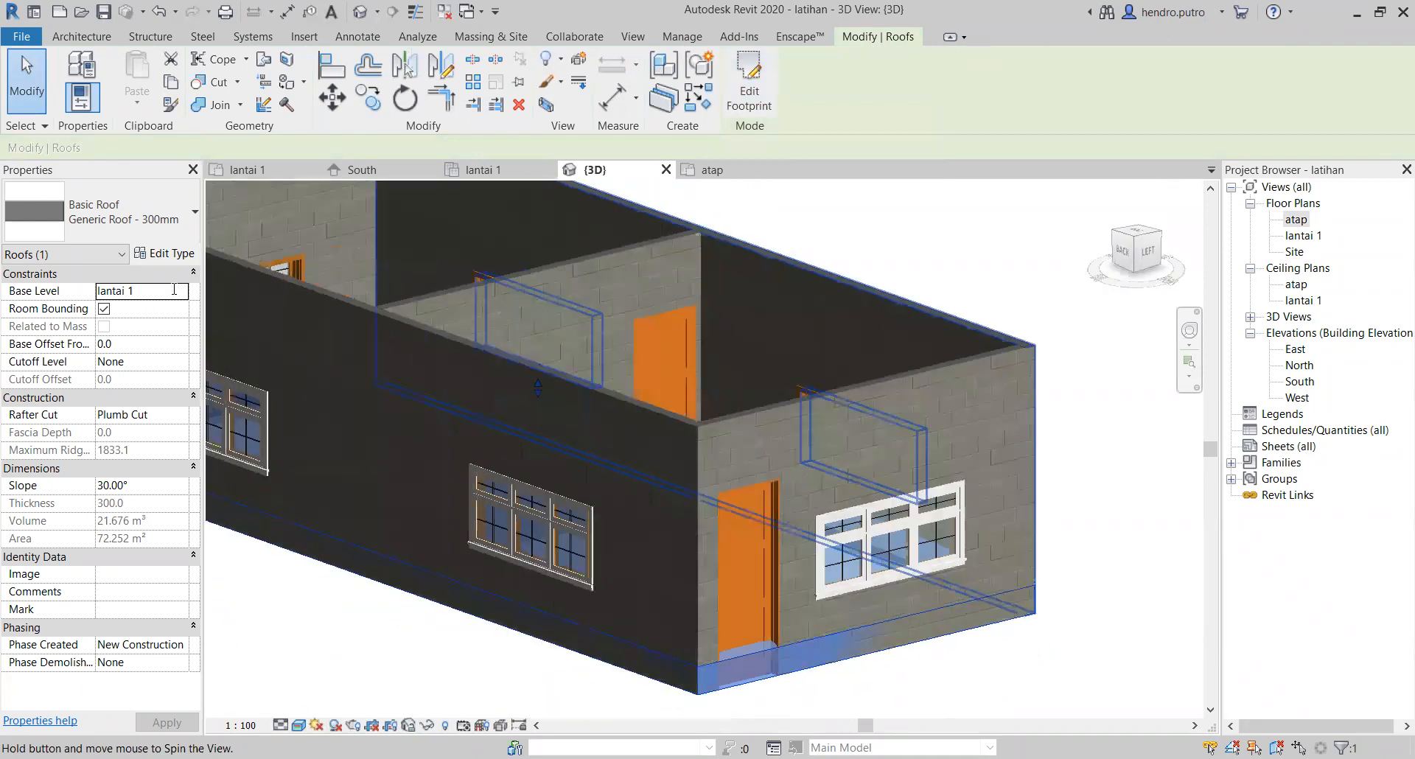
{"action": "left_click", "coordinate": [140, 290]}
{"action": "left_click", "coordinate": [118, 320]}
{"action": "left_click", "coordinate": [1104, 348]}
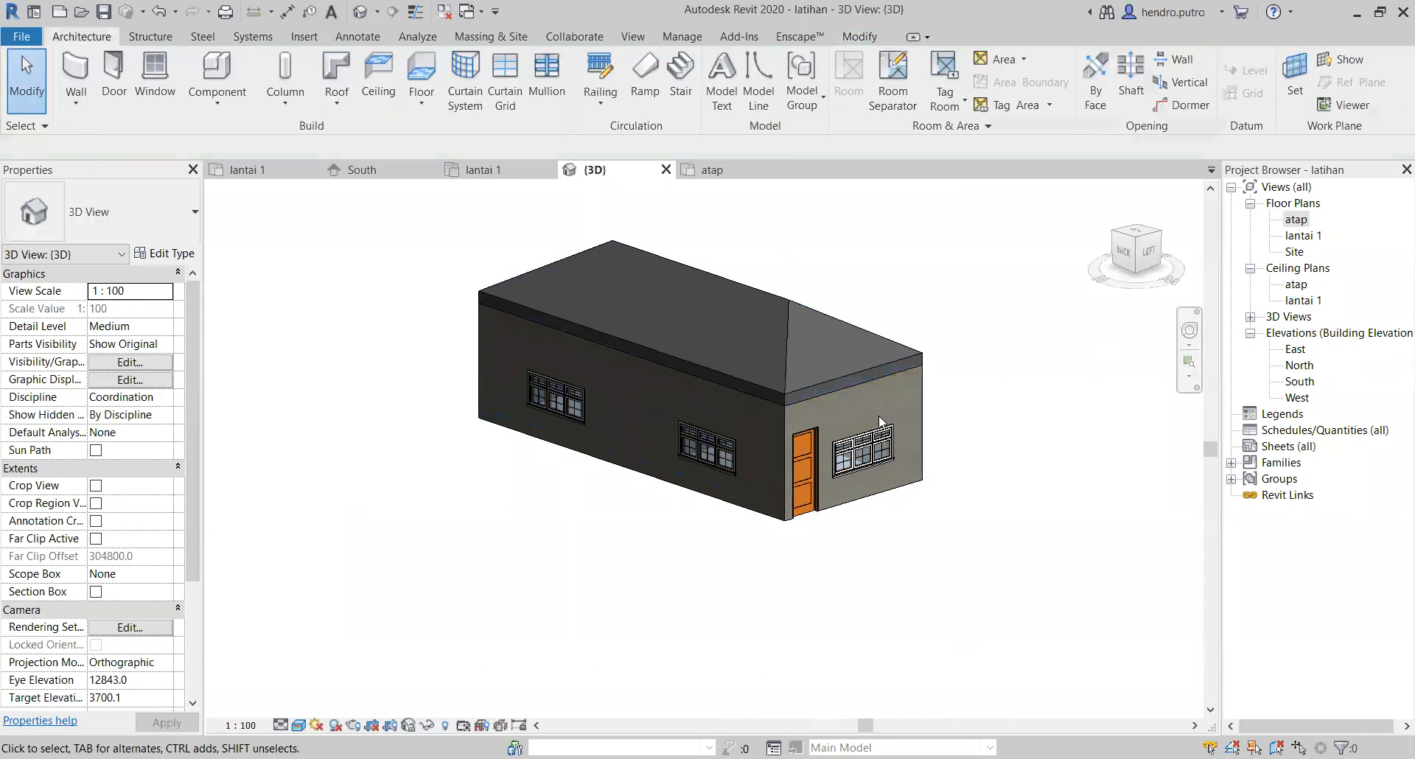
Step: Inspect the roof without overhang in 3D and delete it
{"action": "scroll", "coordinate": [764, 411], "scroll_direction": "up", "scroll_amount": 2}
{"action": "middle_click_drag", "start_coordinate": [764, 409], "coordinate": [930, 431], "text": "shift"}
{"action": "scroll", "coordinate": [768, 375], "scroll_direction": "up", "scroll_amount": 2}
{"action": "scroll", "coordinate": [797, 412], "scroll_direction": "down", "scroll_amount": 4}
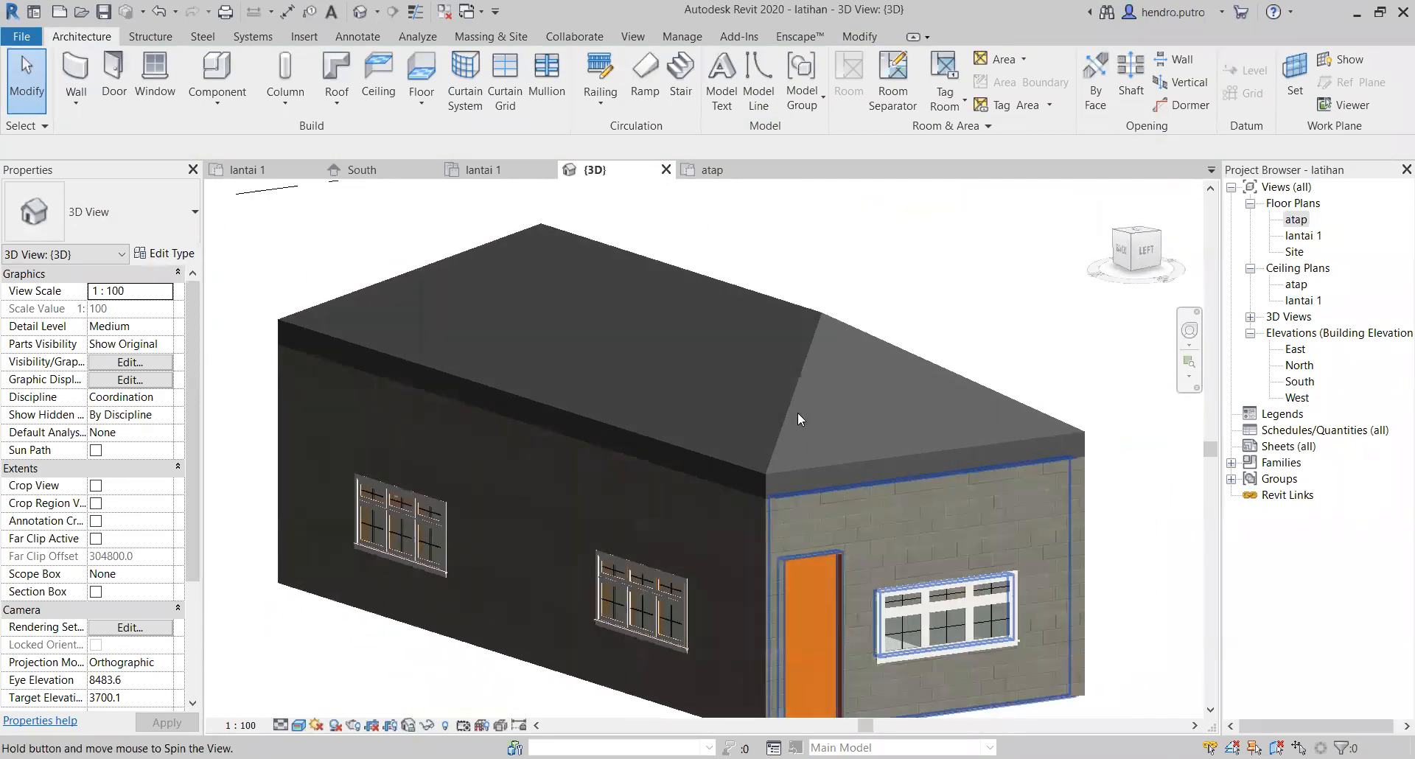
{"action": "scroll", "coordinate": [797, 413], "scroll_direction": "up", "scroll_amount": 1}
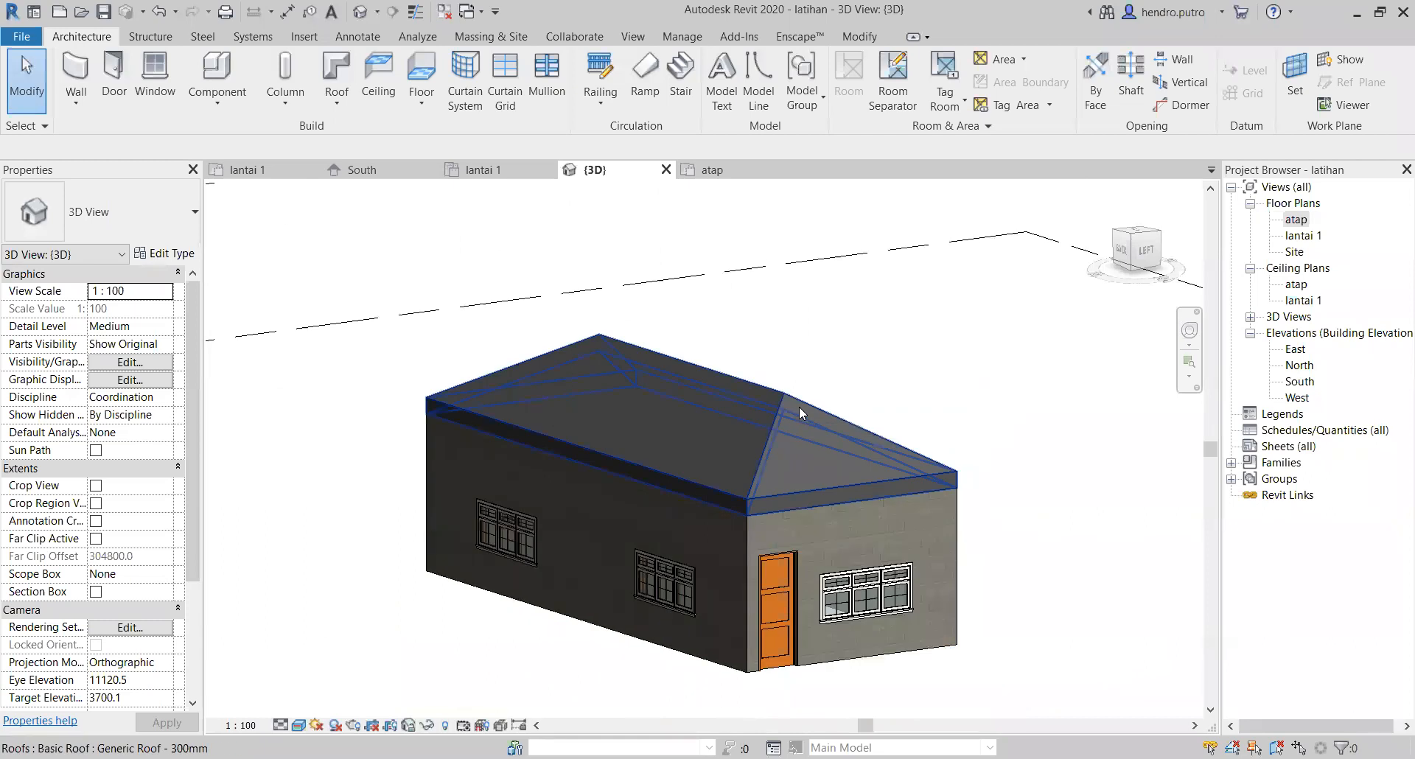
{"action": "left_click", "coordinate": [798, 406]}
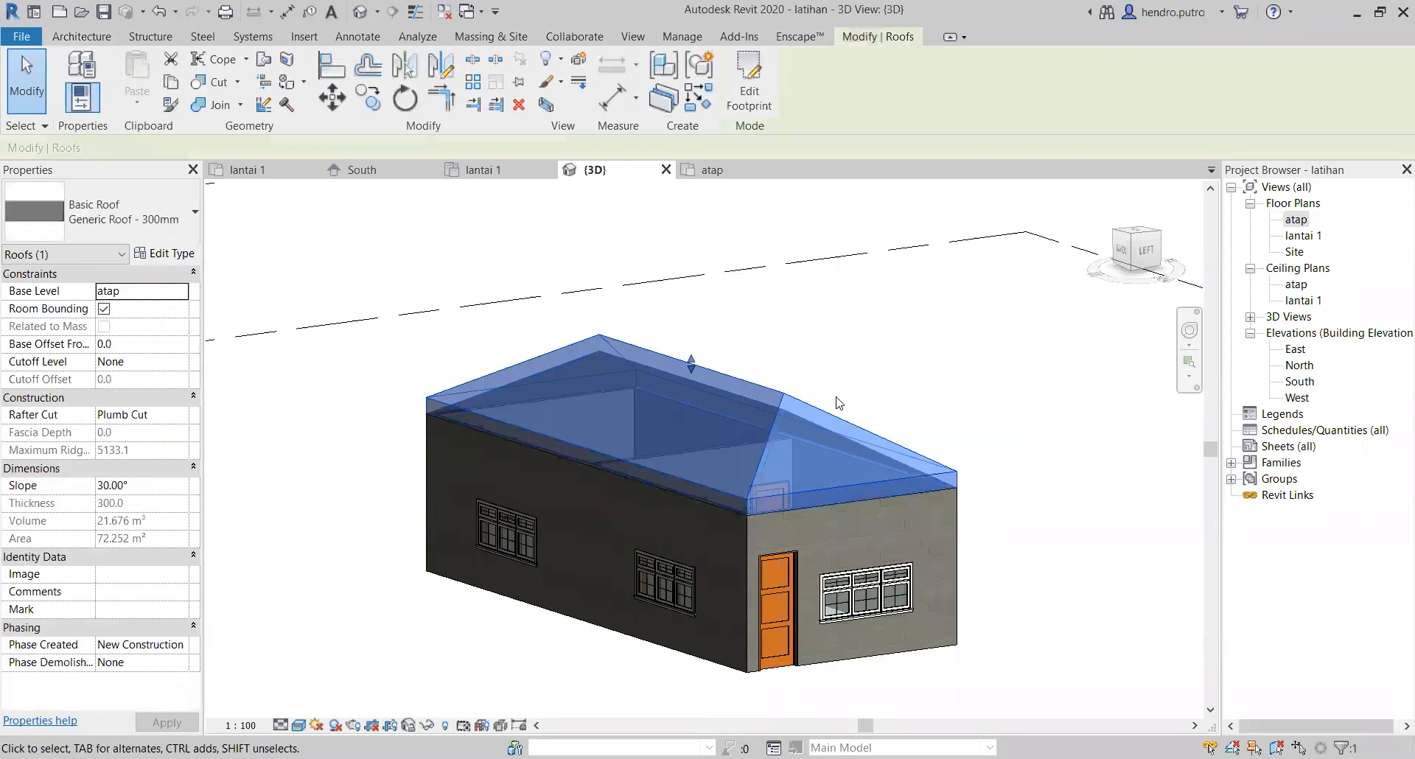
{"action": "key", "text": "Delete"}
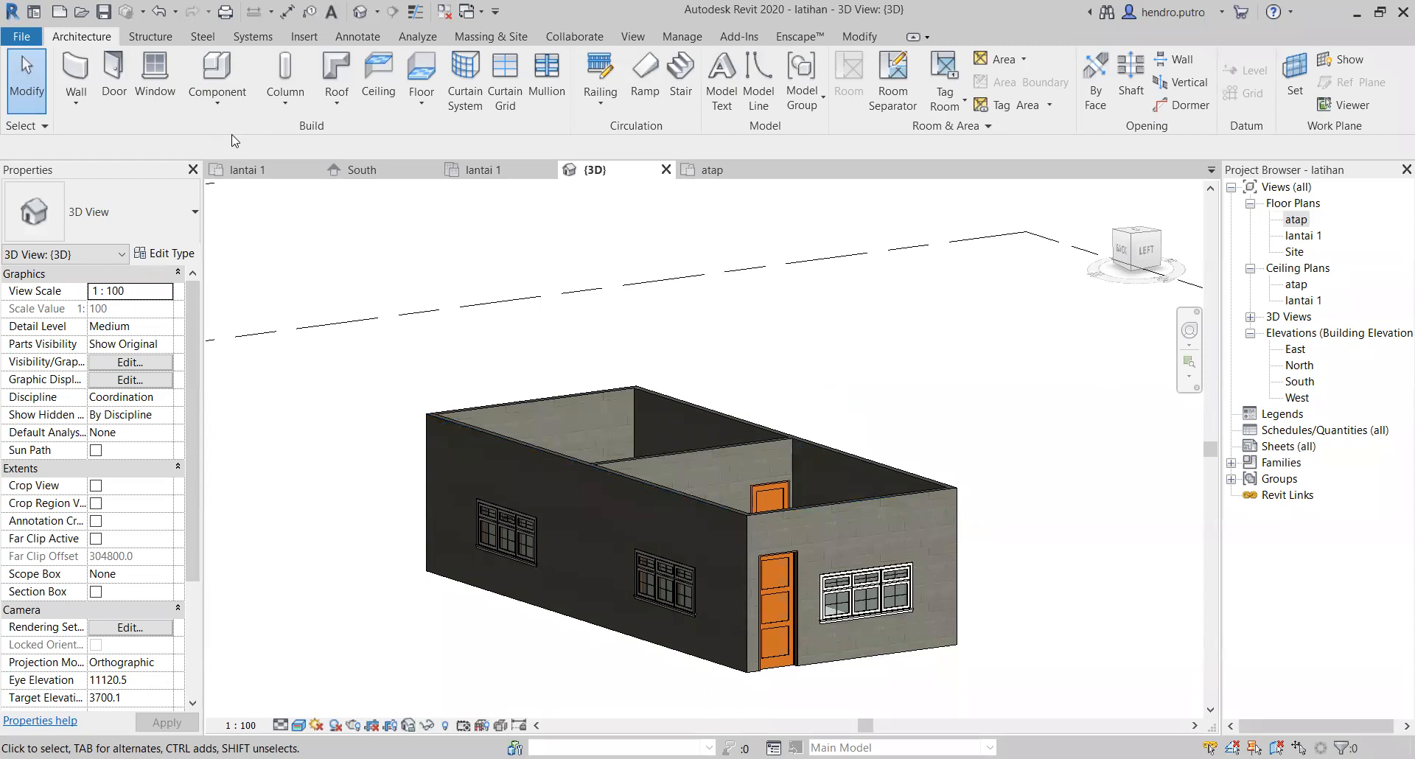
Step: In the atap floor plan, create a footprint roof from a rectangle about 13600 x 6800 mm that overhangs the outer walls on all sides
{"action": "left_click", "coordinate": [267, 171]}
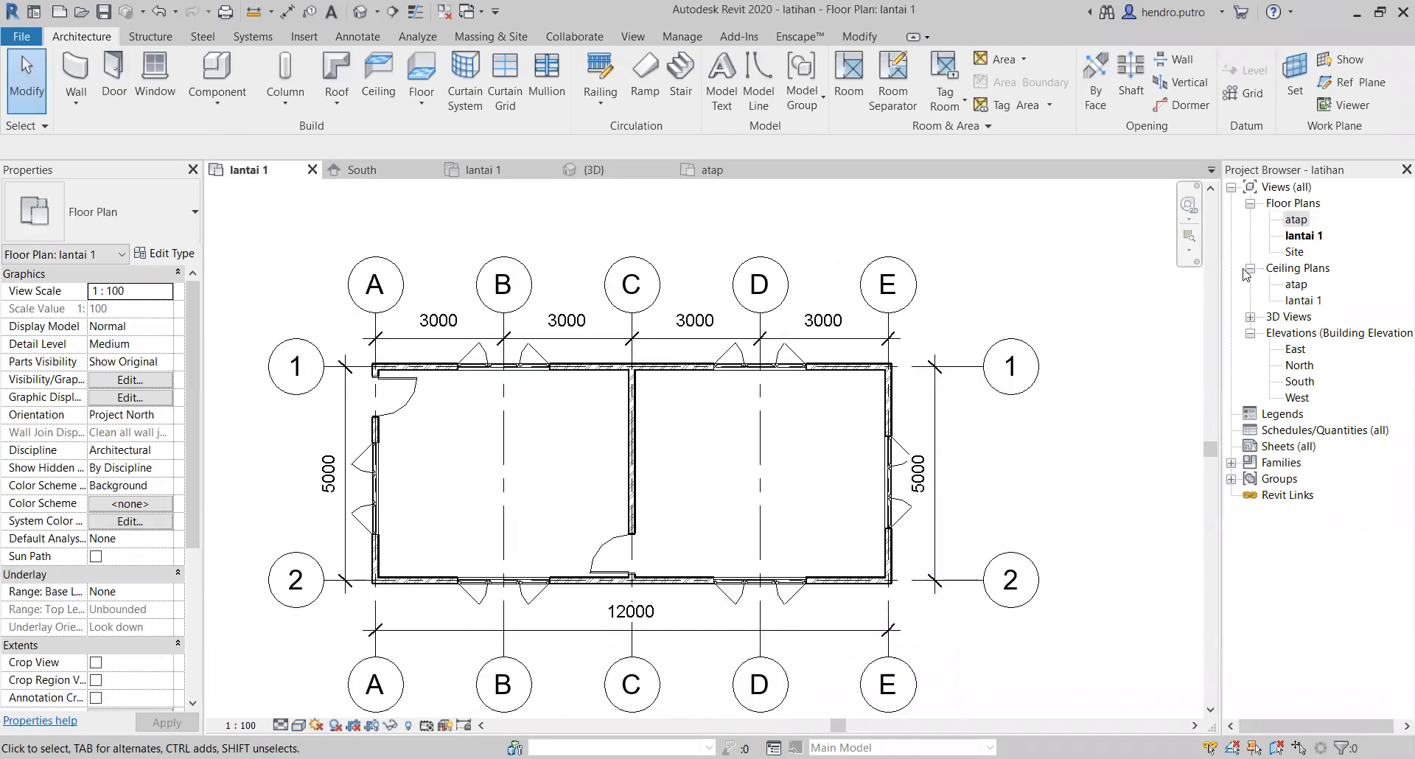
{"action": "double_click", "coordinate": [1296, 220]}
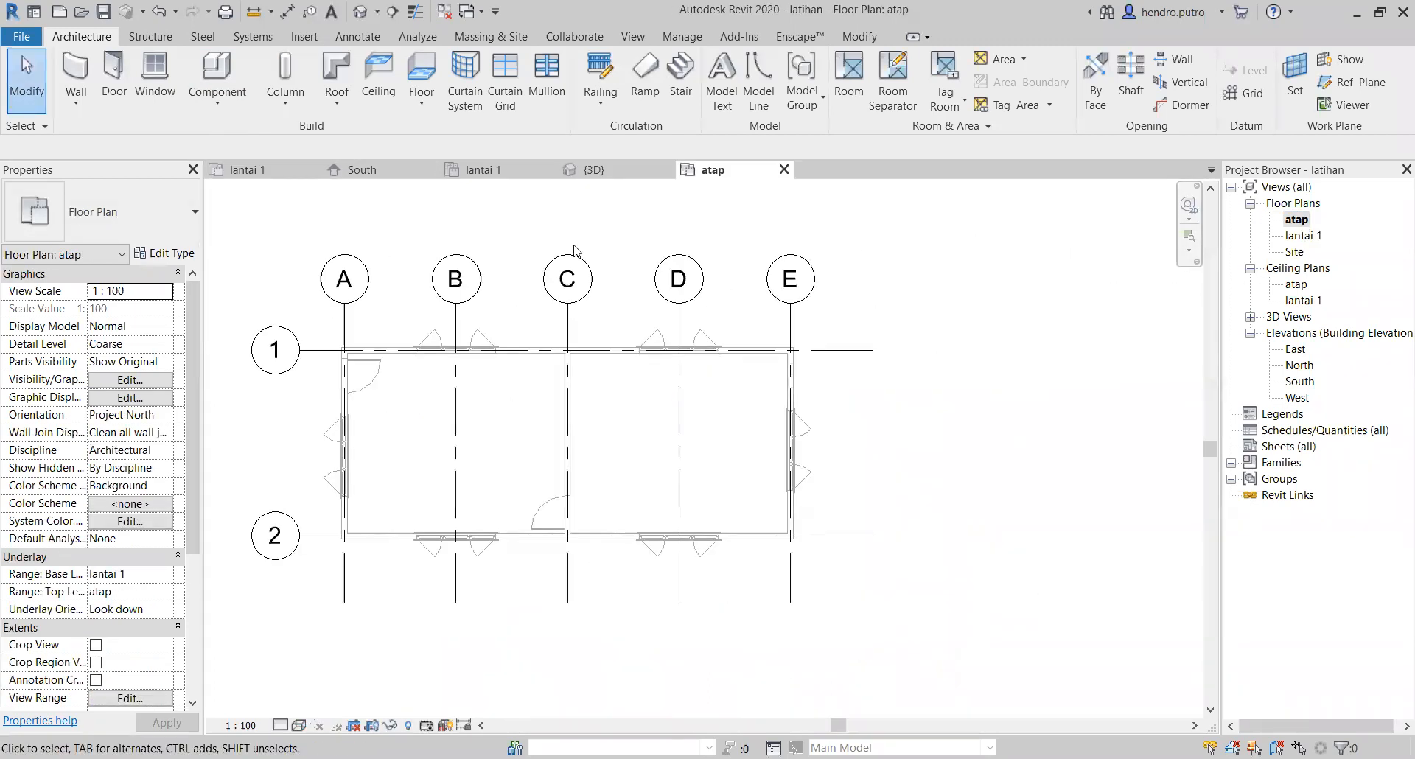
{"action": "scroll", "coordinate": [527, 344], "scroll_direction": "down", "scroll_amount": 2}
{"action": "middle_click_drag", "start_coordinate": [563, 362], "coordinate": [816, 344]}
{"action": "scroll", "coordinate": [855, 431], "scroll_direction": "up", "scroll_amount": 3}
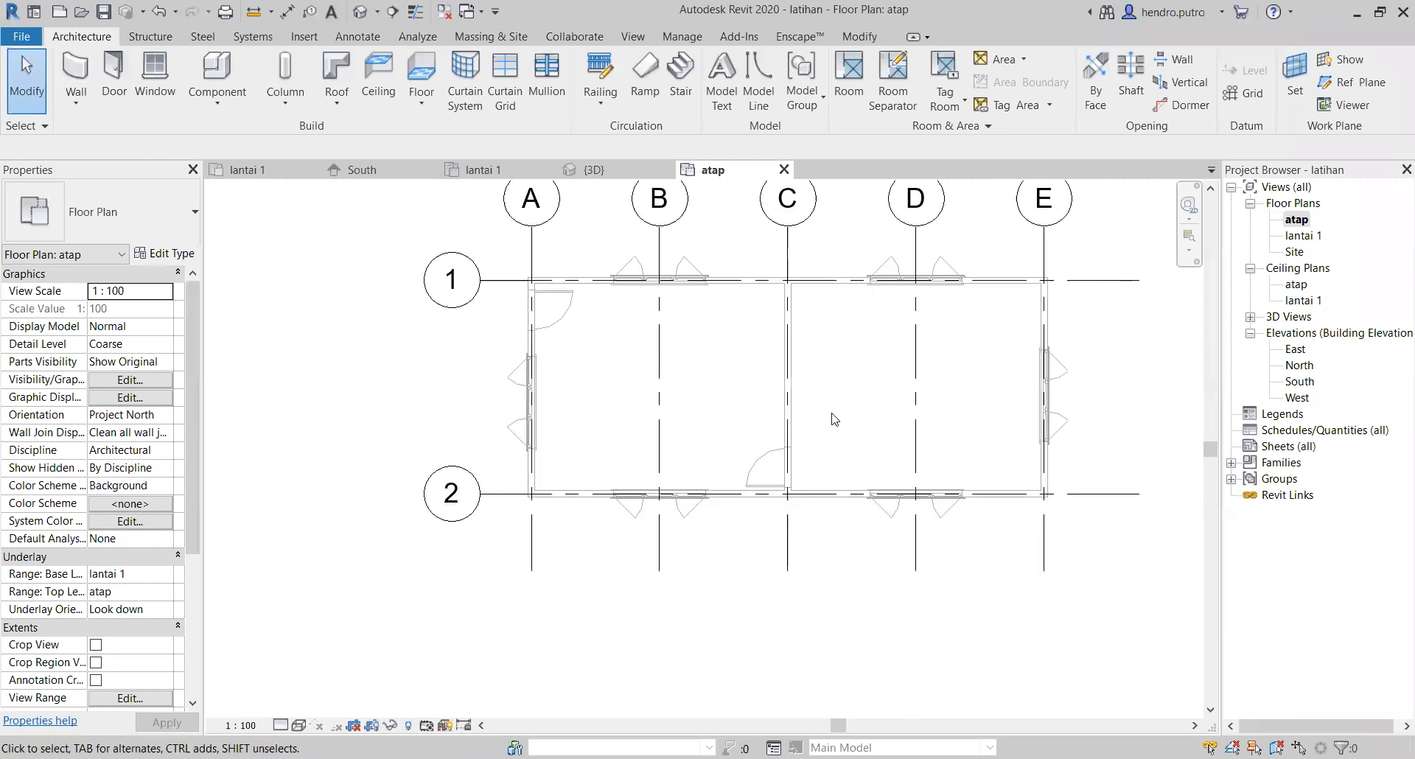
{"action": "middle_click_drag", "start_coordinate": [719, 319], "coordinate": [572, 391]}
{"action": "scroll", "coordinate": [571, 391], "scroll_direction": "down", "scroll_amount": 1}
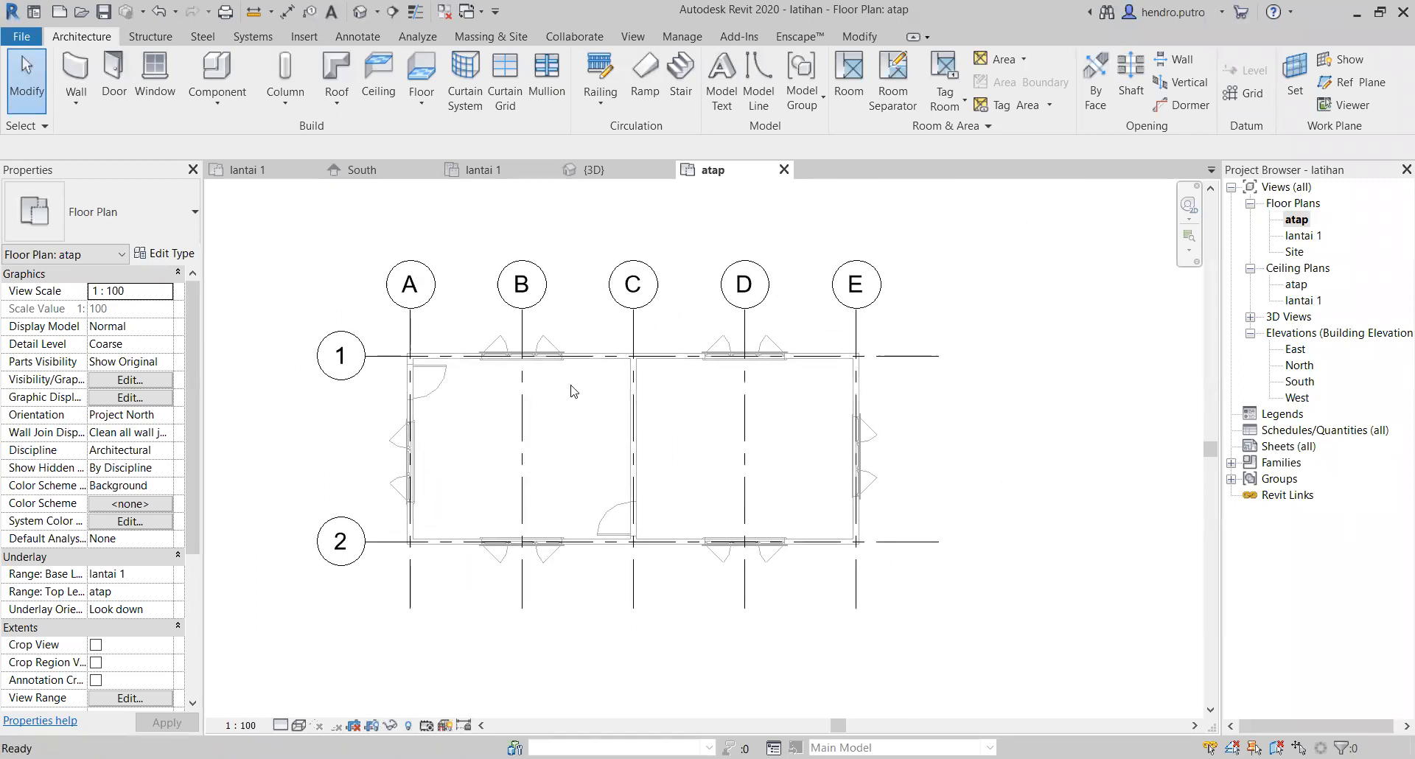
{"action": "left_click", "coordinate": [336, 70]}
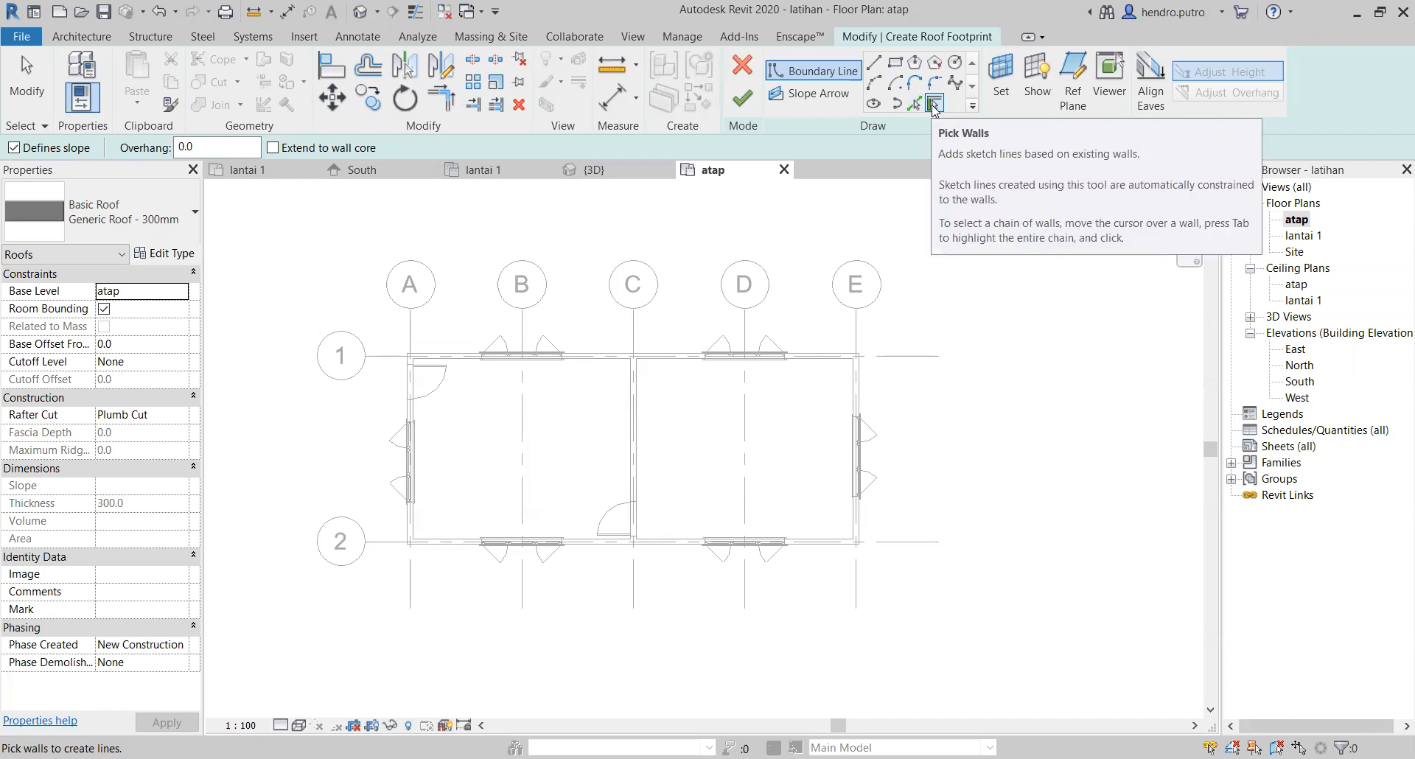
{"action": "left_click", "coordinate": [895, 61]}
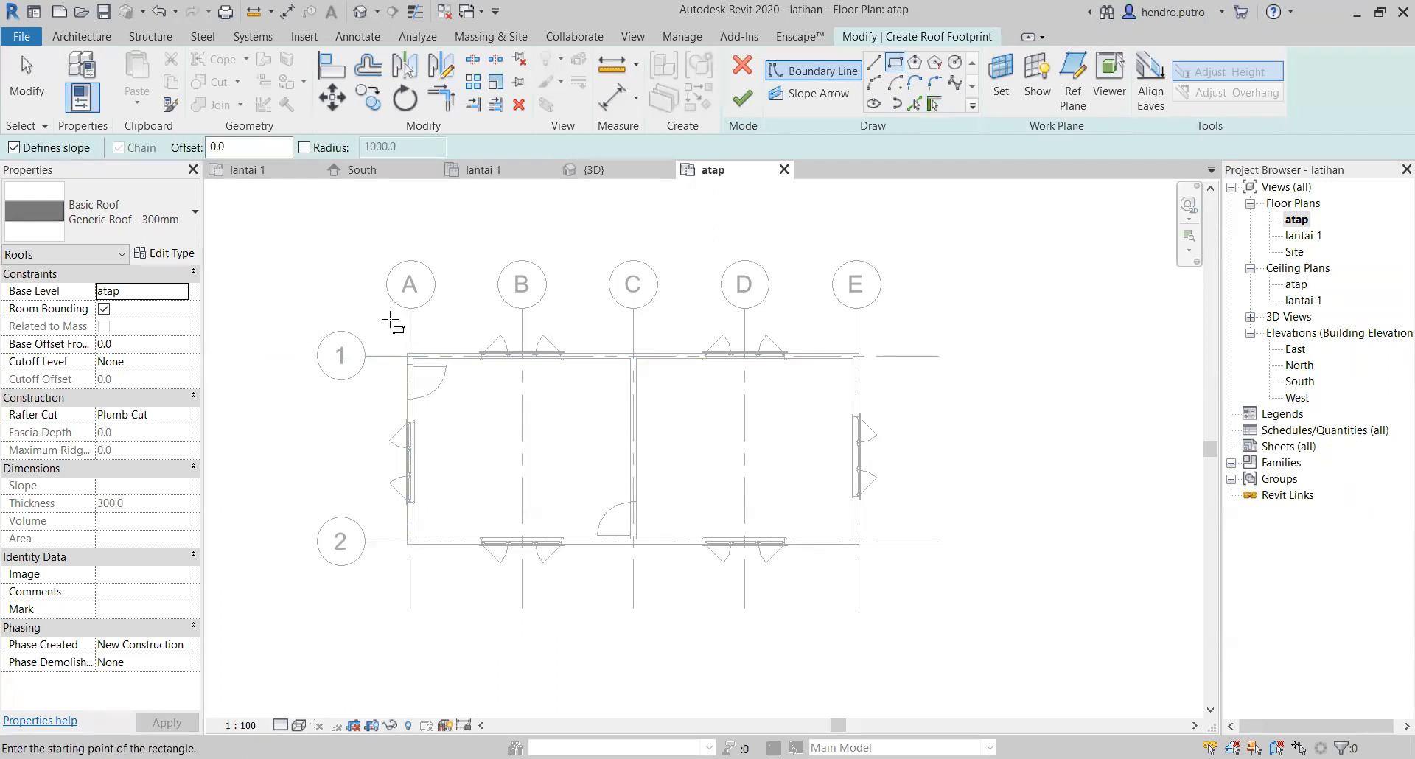
{"action": "left_click", "coordinate": [383, 319]}
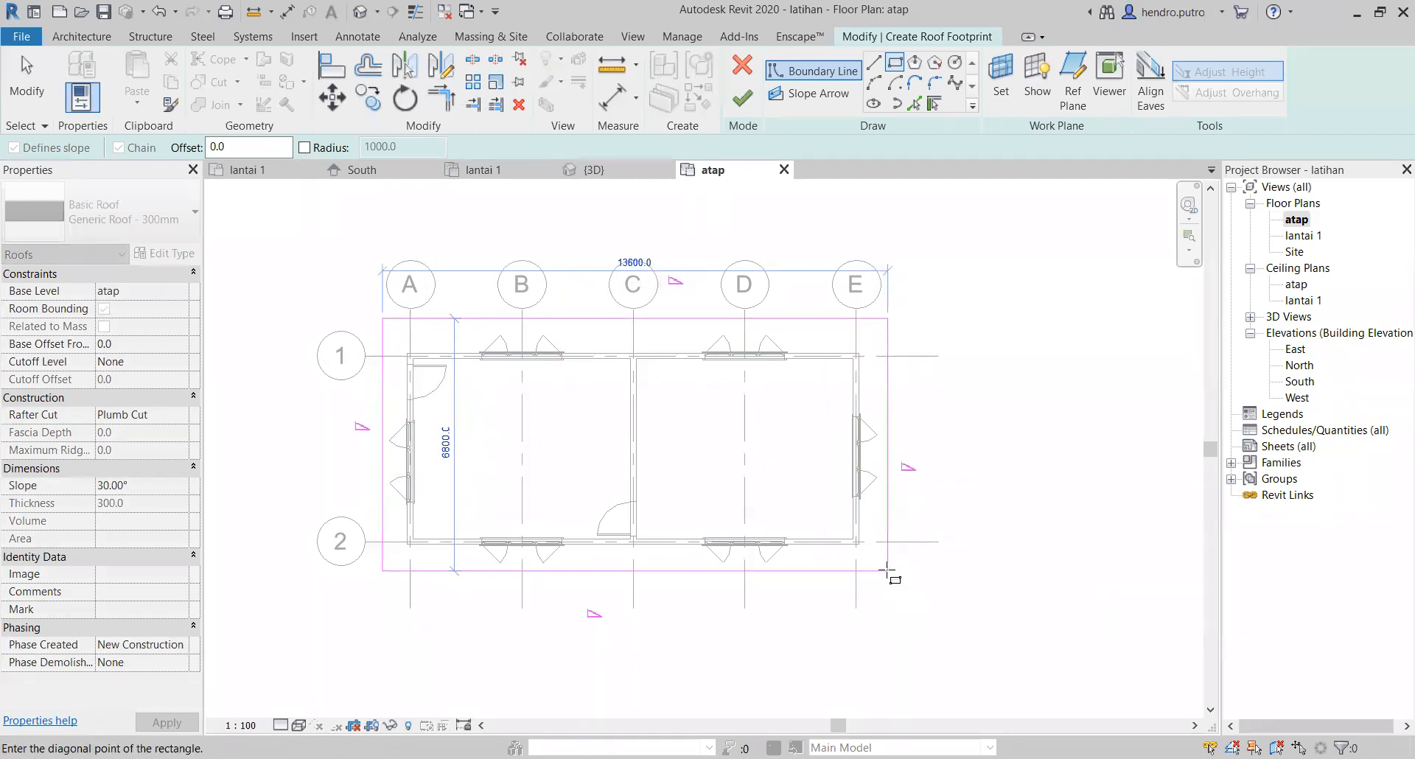
{"action": "left_click", "coordinate": [887, 569]}
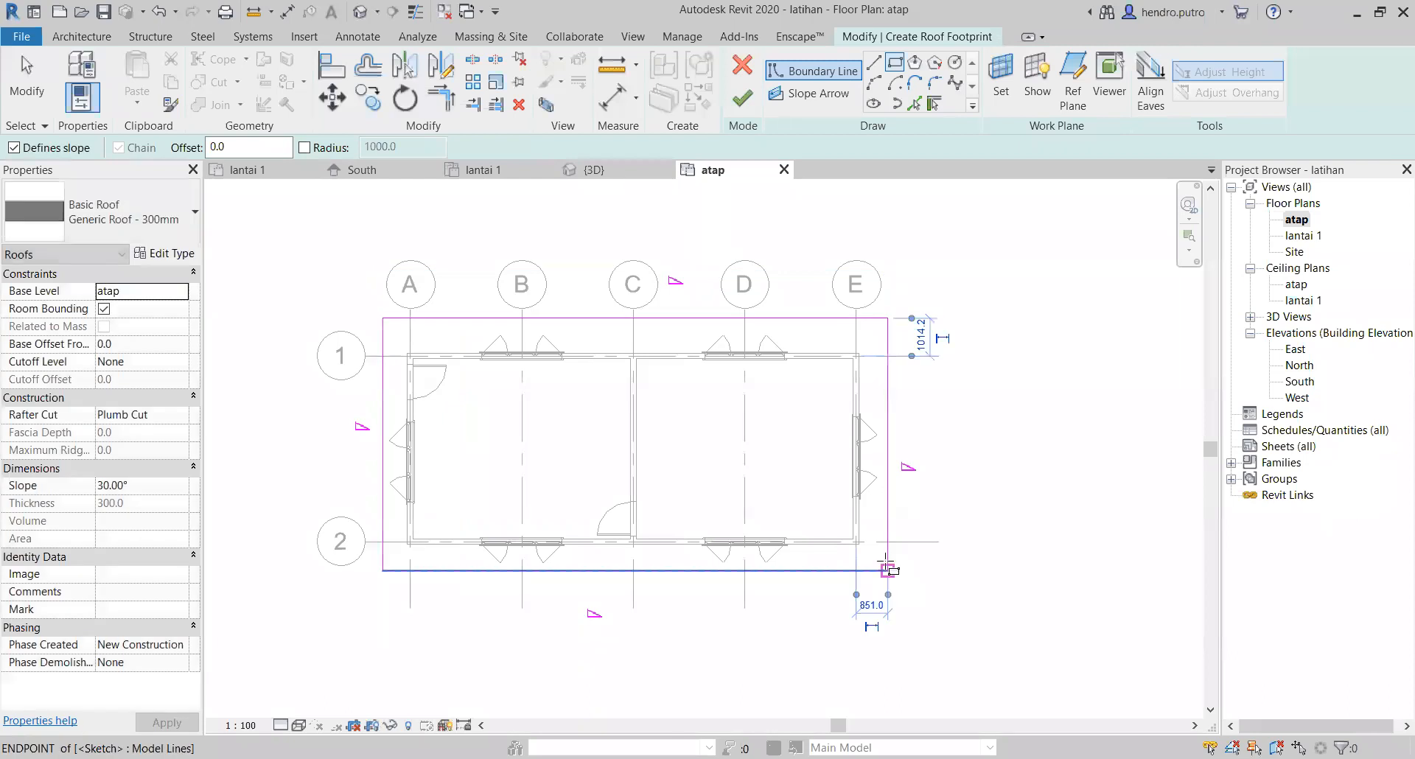
{"action": "left_click", "coordinate": [747, 104]}
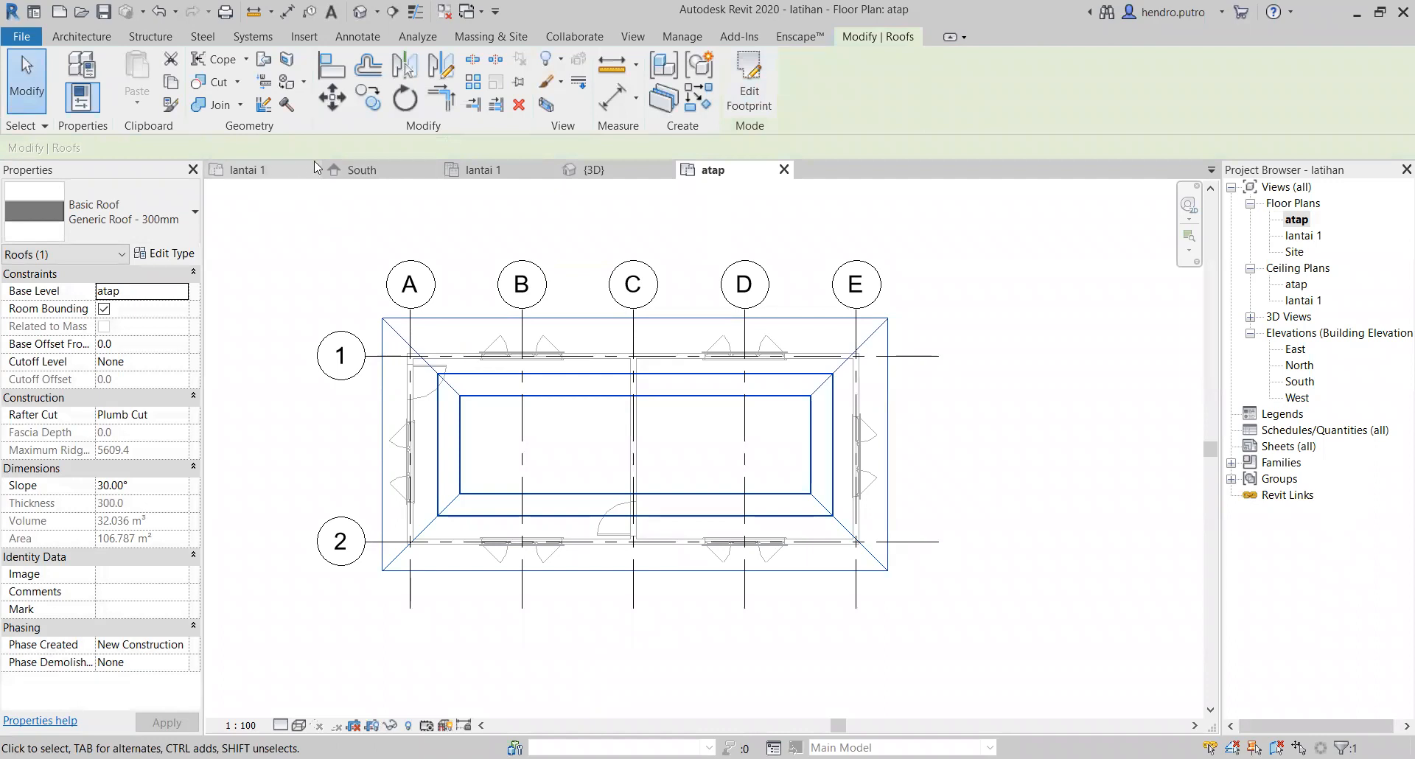
Step: Open the 3D view and examine the overhanging roof from the entrance door side
{"action": "left_click", "coordinate": [590, 170]}
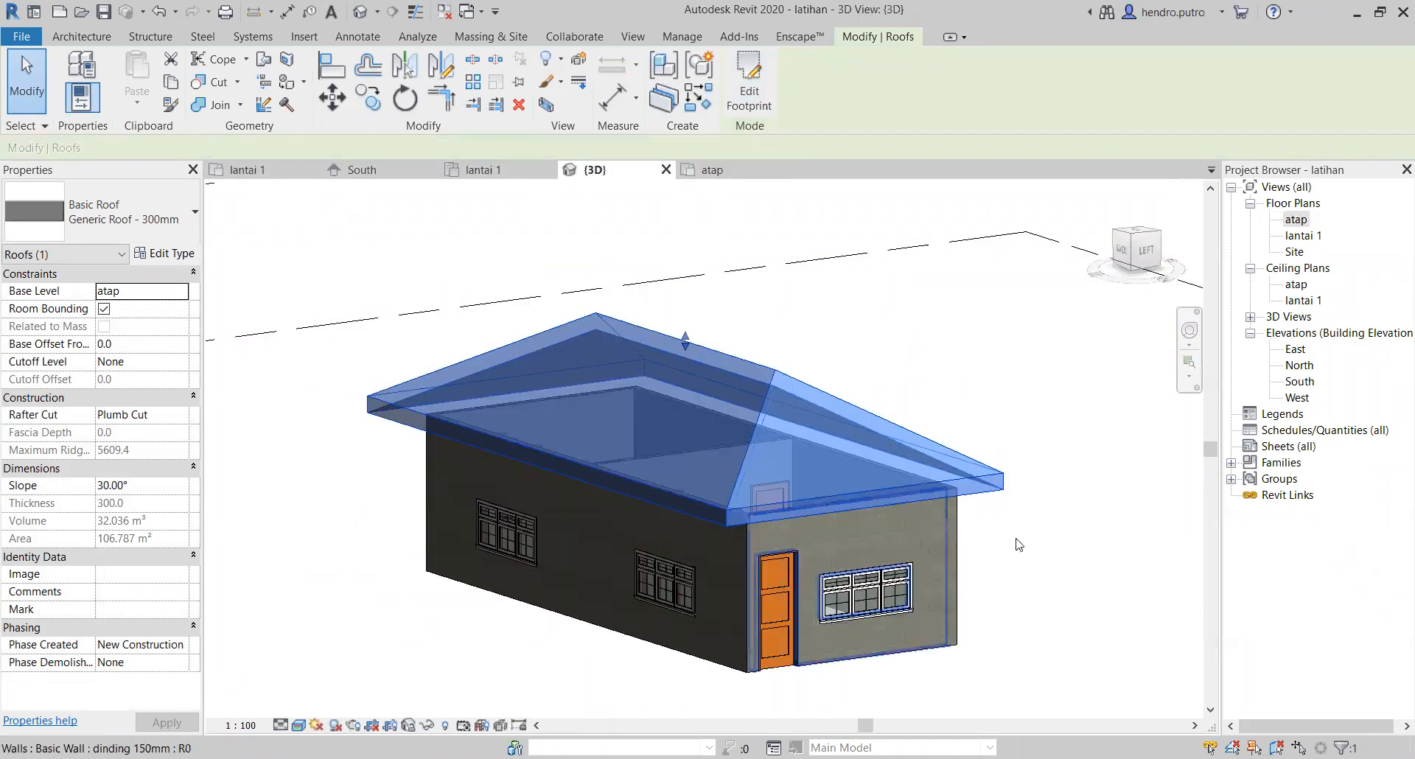
{"action": "left_click", "coordinate": [991, 537]}
{"action": "middle_click_drag", "start_coordinate": [912, 552], "coordinate": [868, 514], "text": "shift"}
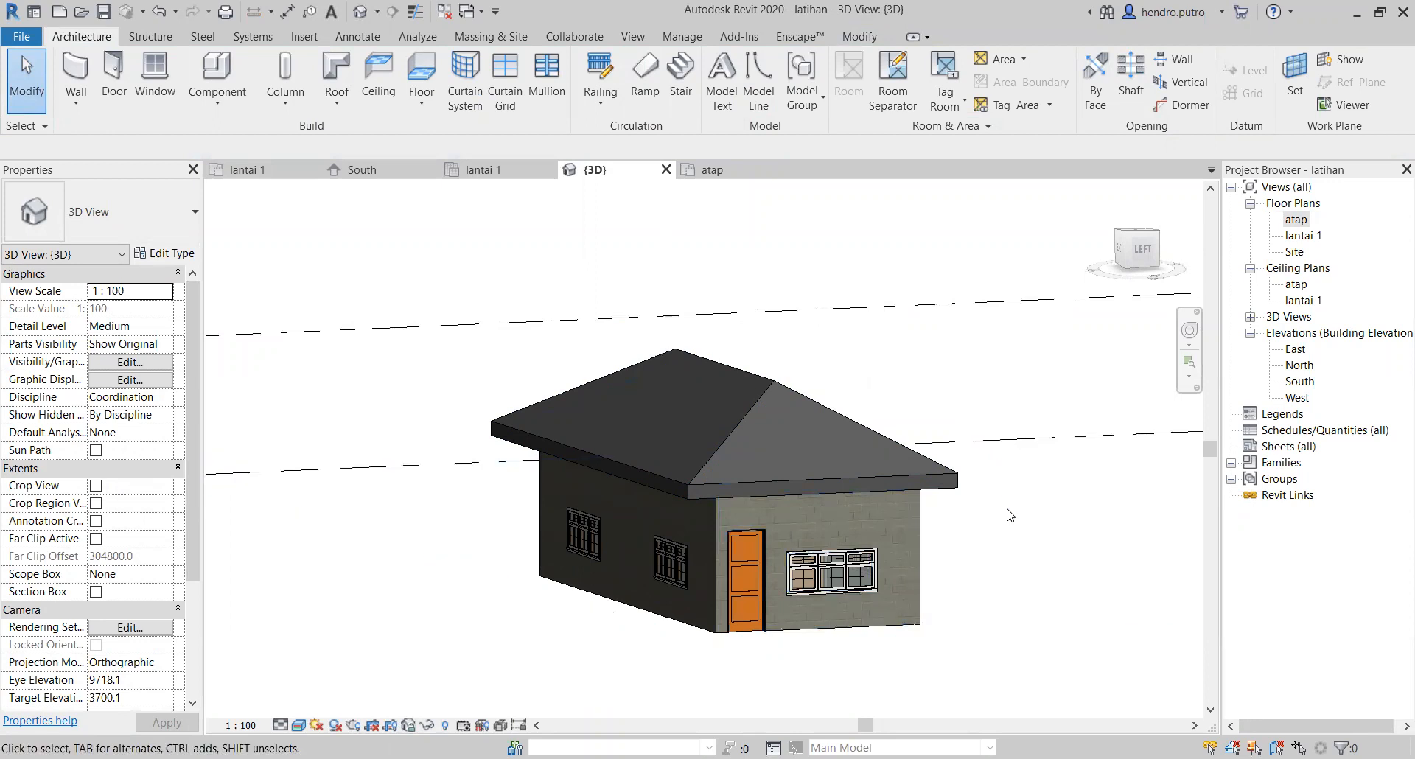
{"action": "middle_click_drag", "start_coordinate": [991, 546], "coordinate": [859, 534]}
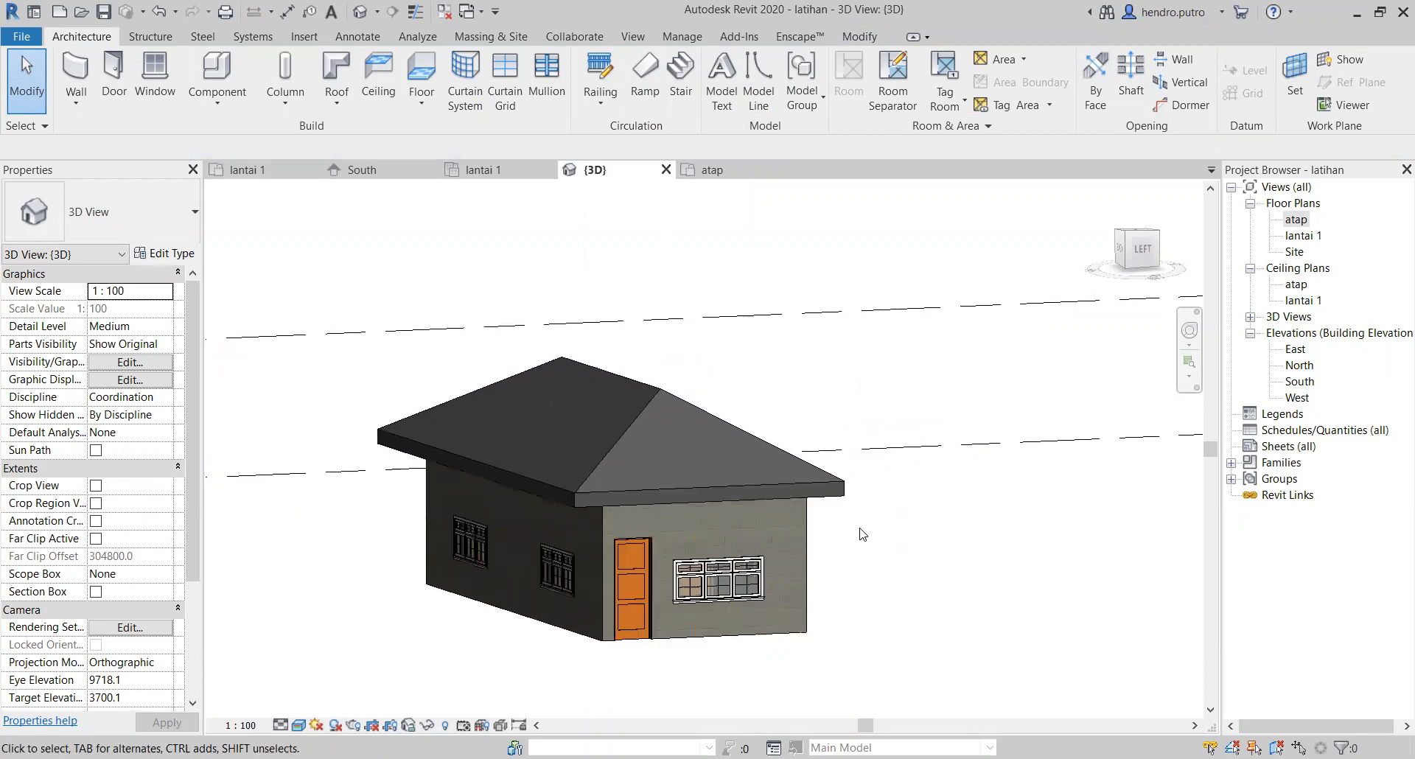
Step: Return to the lantai 1 floor plan
{"action": "left_click", "coordinate": [251, 175]}
{"action": "scroll", "coordinate": [966, 526], "scroll_direction": "down", "scroll_amount": 1}
{"action": "middle_click_drag", "start_coordinate": [990, 543], "coordinate": [1046, 523]}
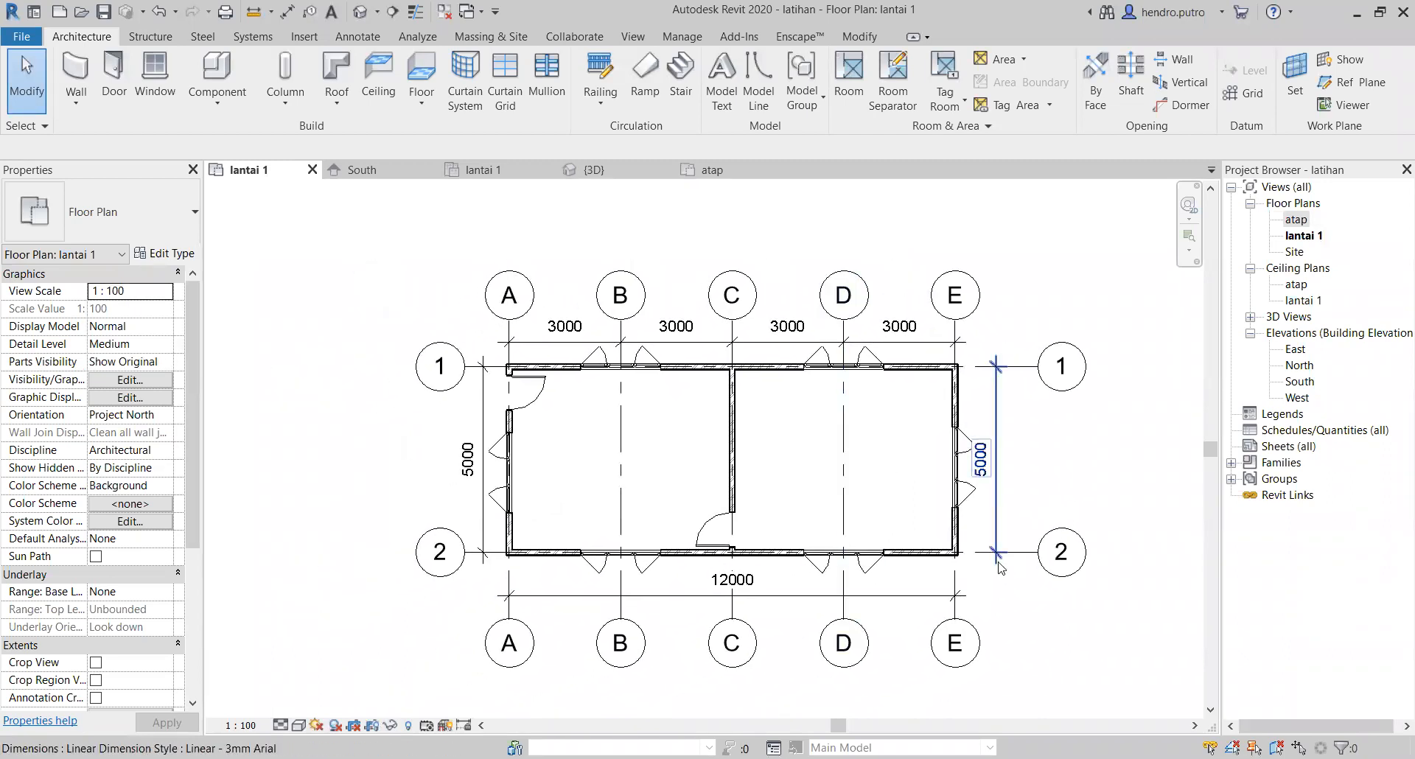
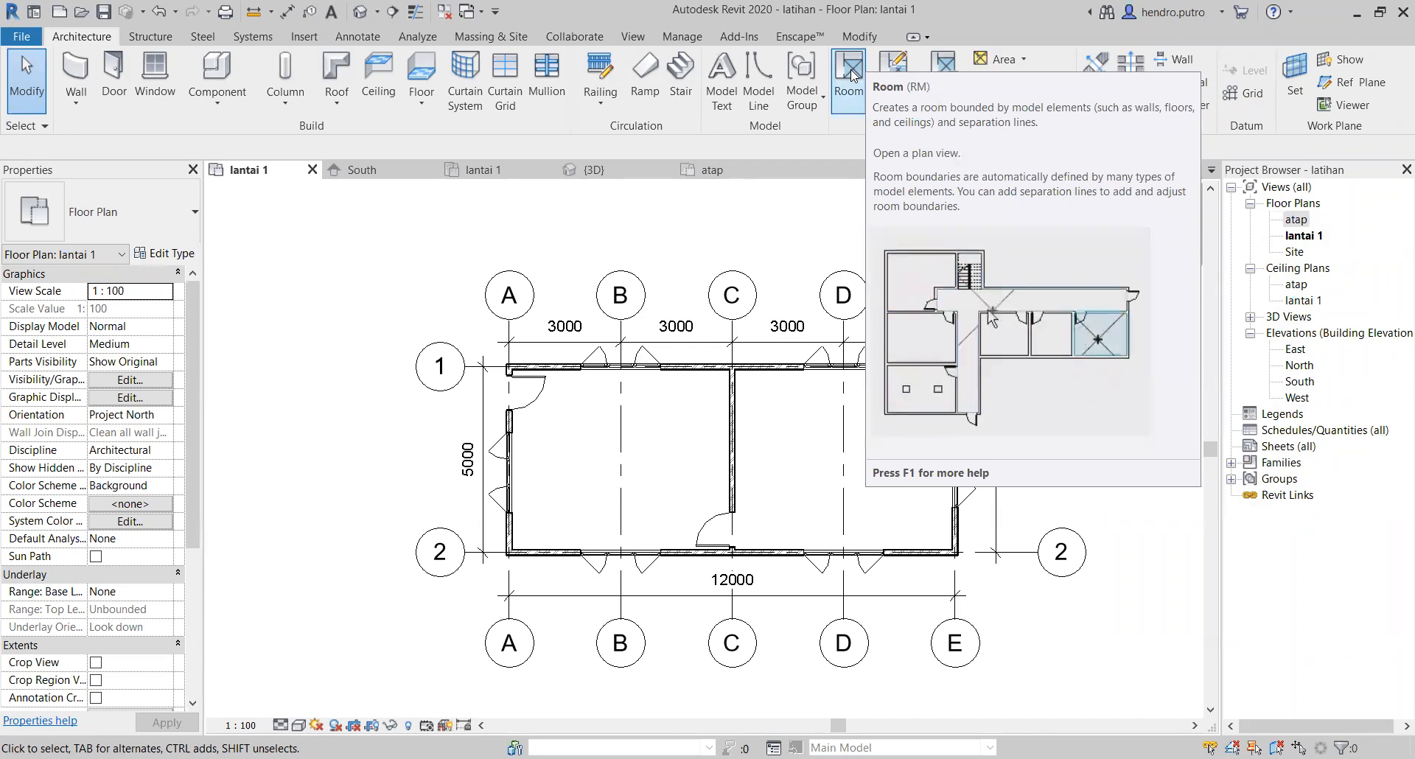
Step: Place tagged rooms in the two enclosed spaces of the lantai 1 plan, one on each side of the partition wall
{"action": "left_click", "coordinate": [849, 77]}
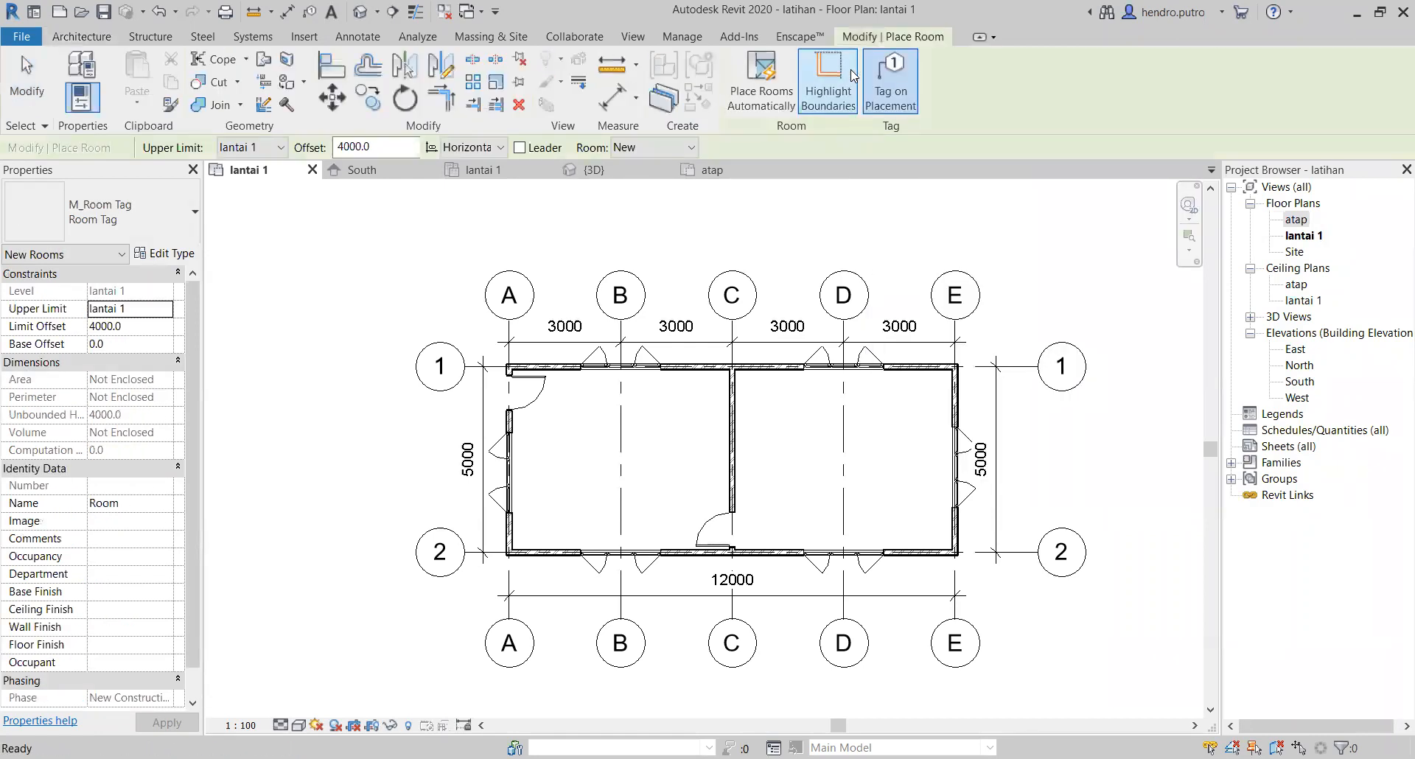
{"action": "left_click", "coordinate": [619, 470]}
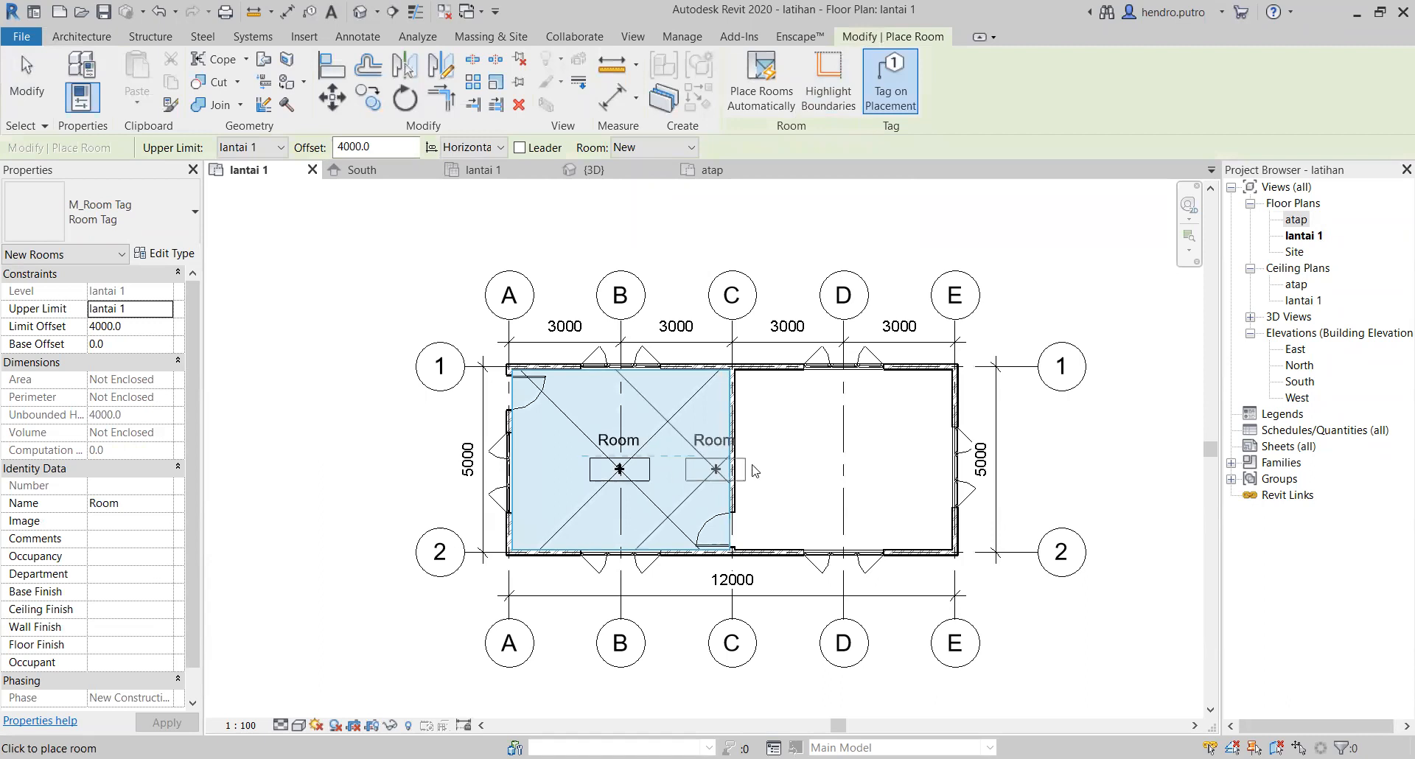
{"action": "left_click", "coordinate": [841, 470]}
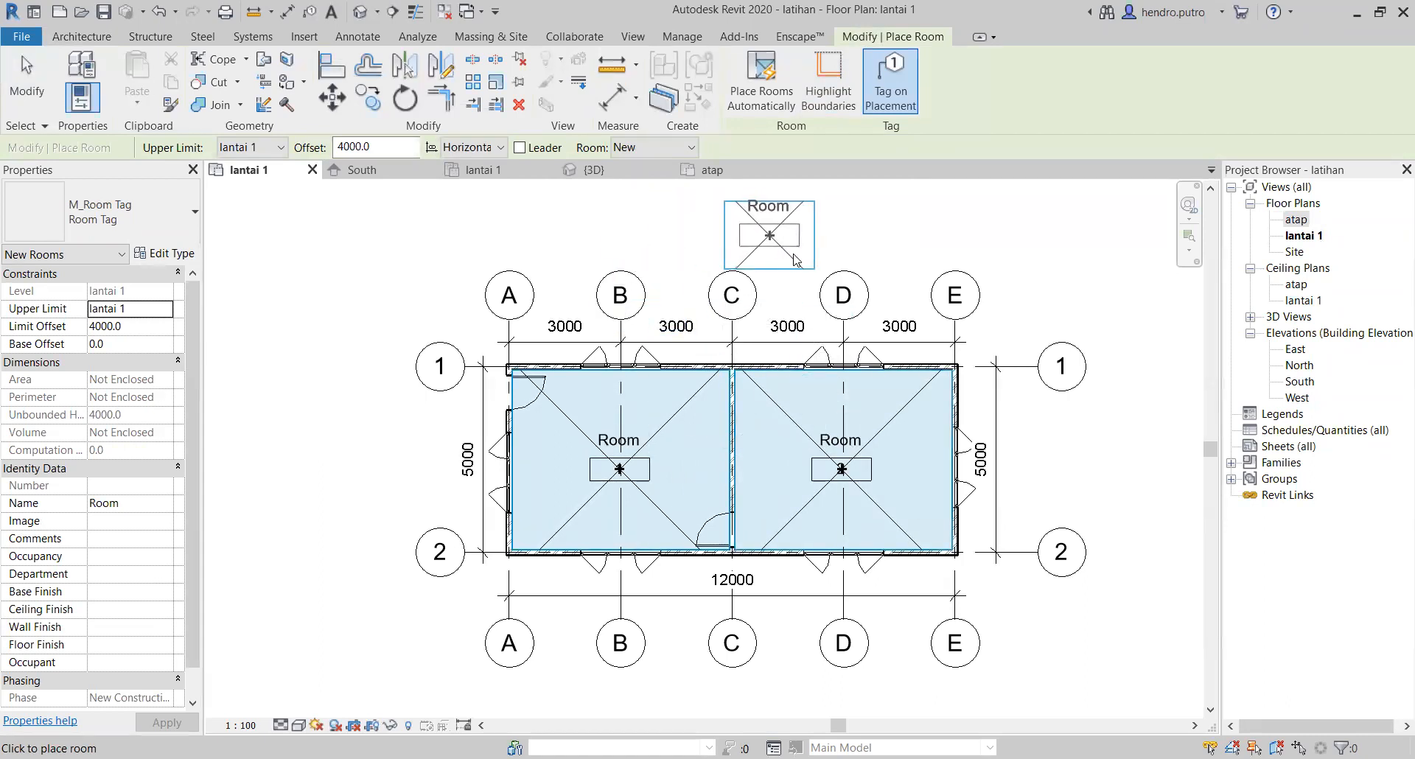
{"action": "key", "text": "Escape"}
{"action": "key", "text": "Escape"}
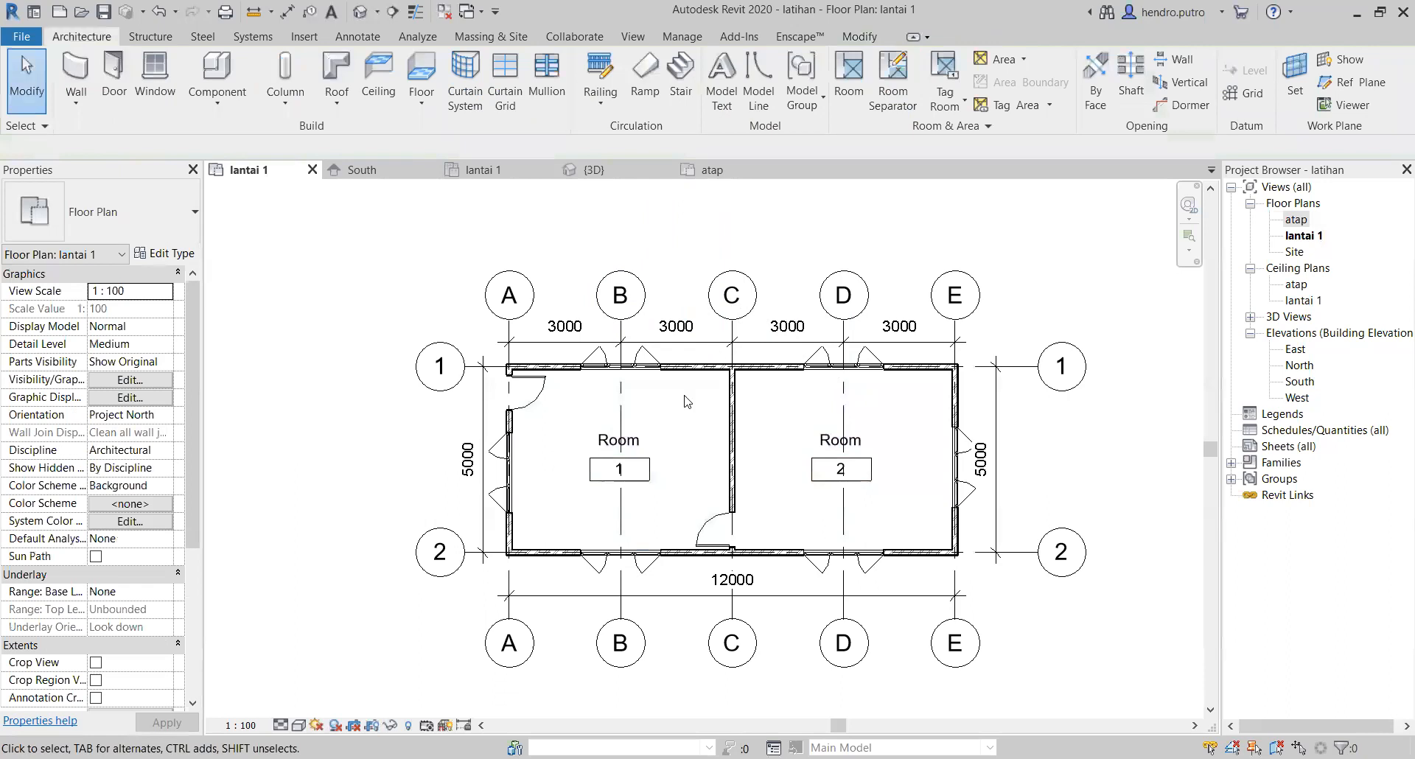
Step: Rename the room between grids A and C as Ruang Tamu
{"action": "double_click", "coordinate": [609, 448]}
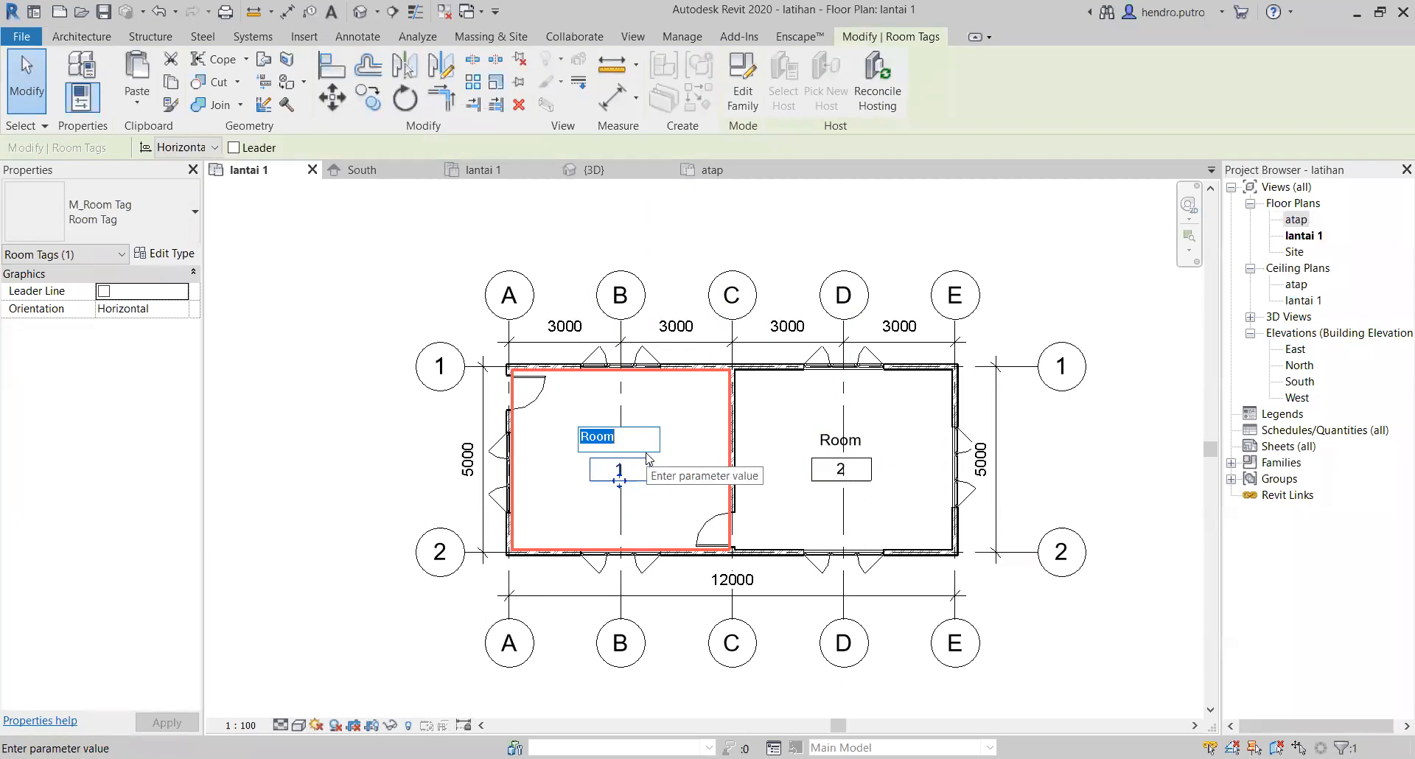
{"action": "type", "text": "Ruan"}
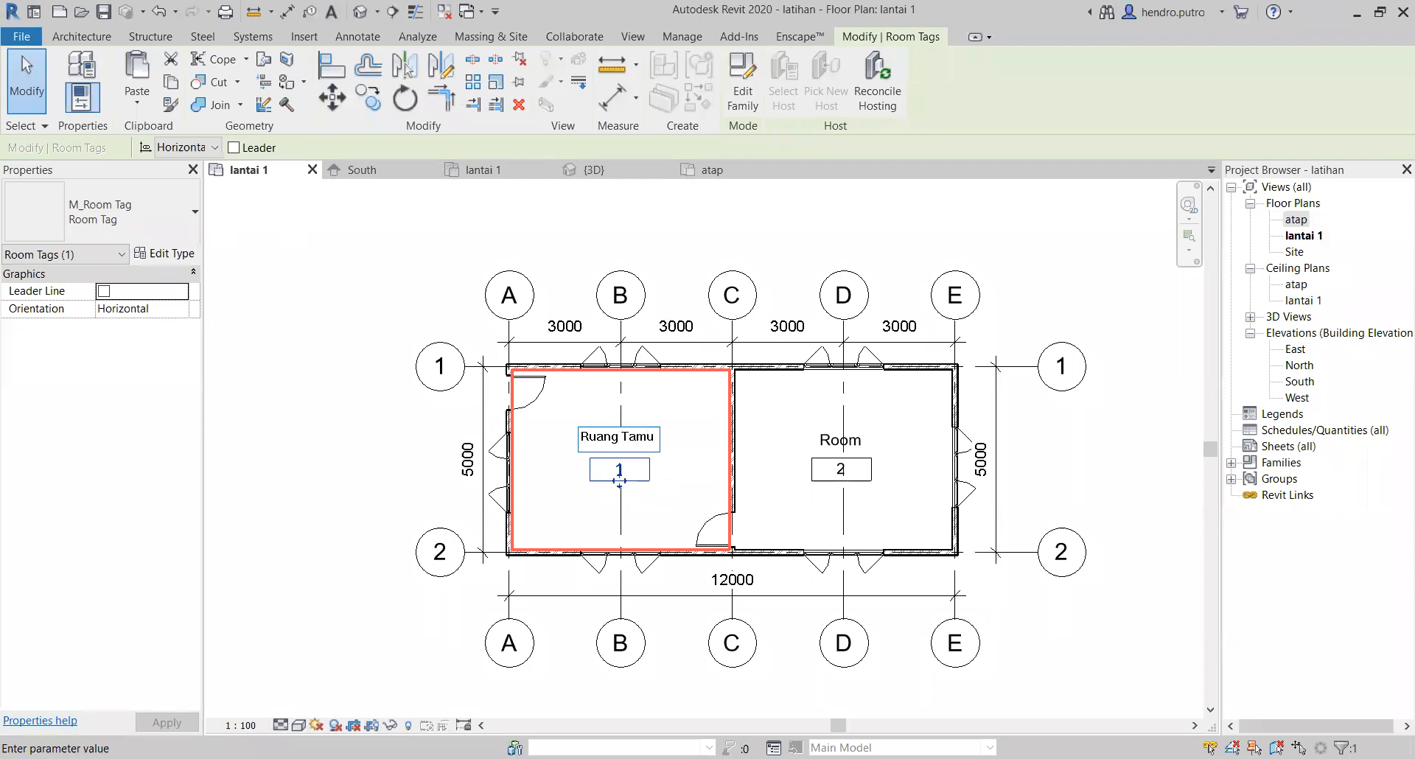
{"action": "type", "text": "g Tamu"}
{"action": "key", "text": "Return"}
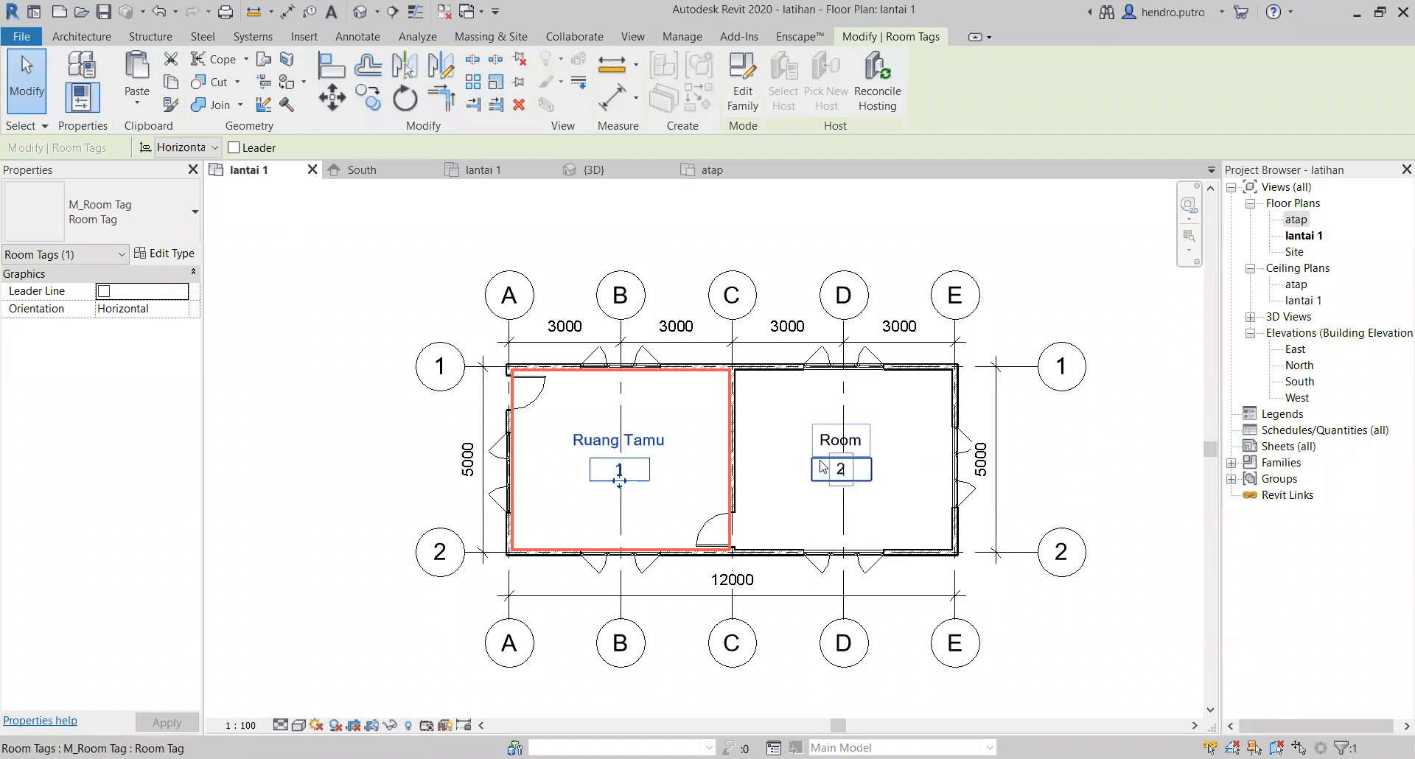
Step: Rename the room between grids C and E as Ruang Tidur
{"action": "scroll", "coordinate": [837, 440], "scroll_direction": "up", "scroll_amount": 3}
{"action": "double_click", "coordinate": [838, 435]}
{"action": "type", "text": "Ruang Tidu"}
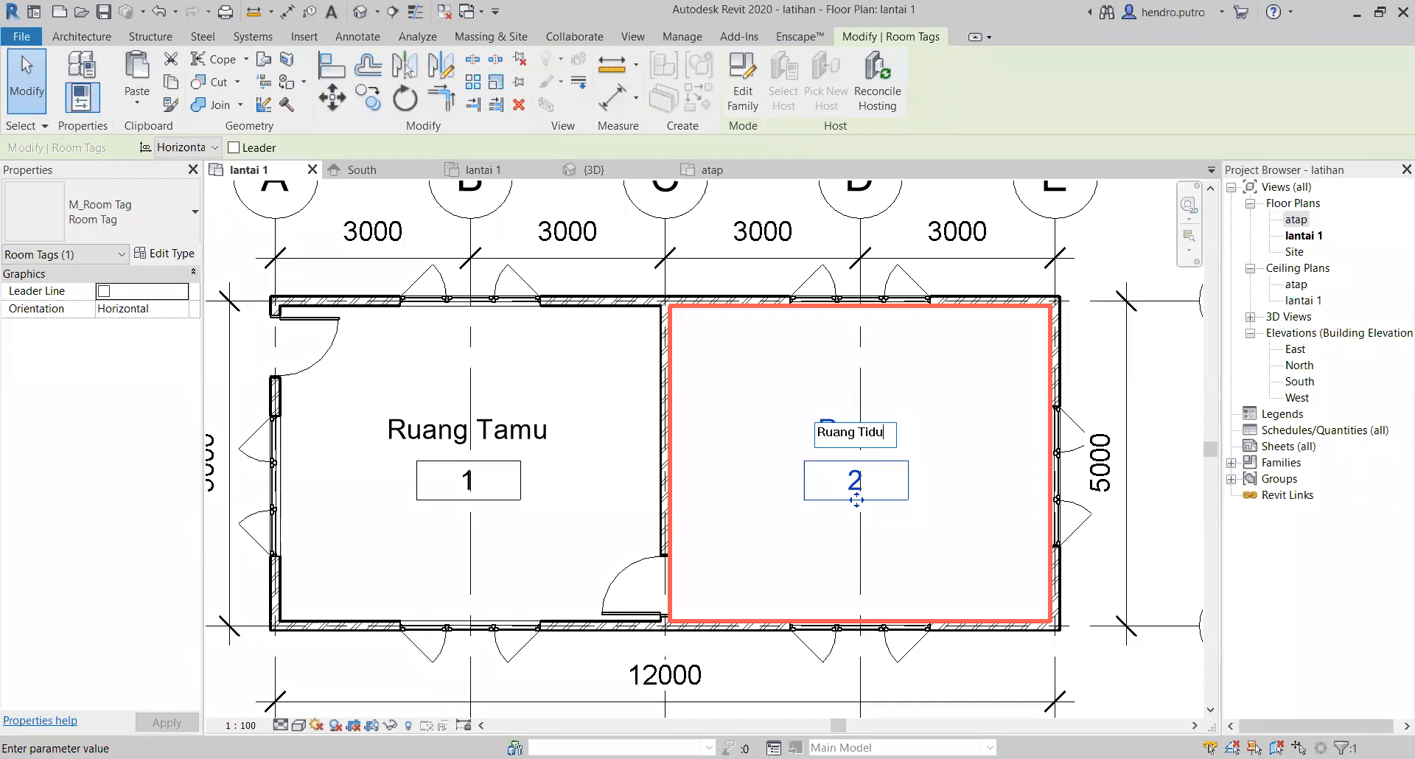
{"action": "left_click", "coordinate": [1128, 389]}
{"action": "scroll", "coordinate": [935, 499], "scroll_direction": "down", "scroll_amount": 1}
{"action": "middle_click_drag", "start_coordinate": [933, 501], "coordinate": [654, 454]}
{"action": "left_click", "coordinate": [967, 451]}
{"action": "scroll", "coordinate": [939, 492], "scroll_direction": "down", "scroll_amount": 1}
{"action": "middle_click_drag", "start_coordinate": [939, 493], "coordinate": [1009, 441]}
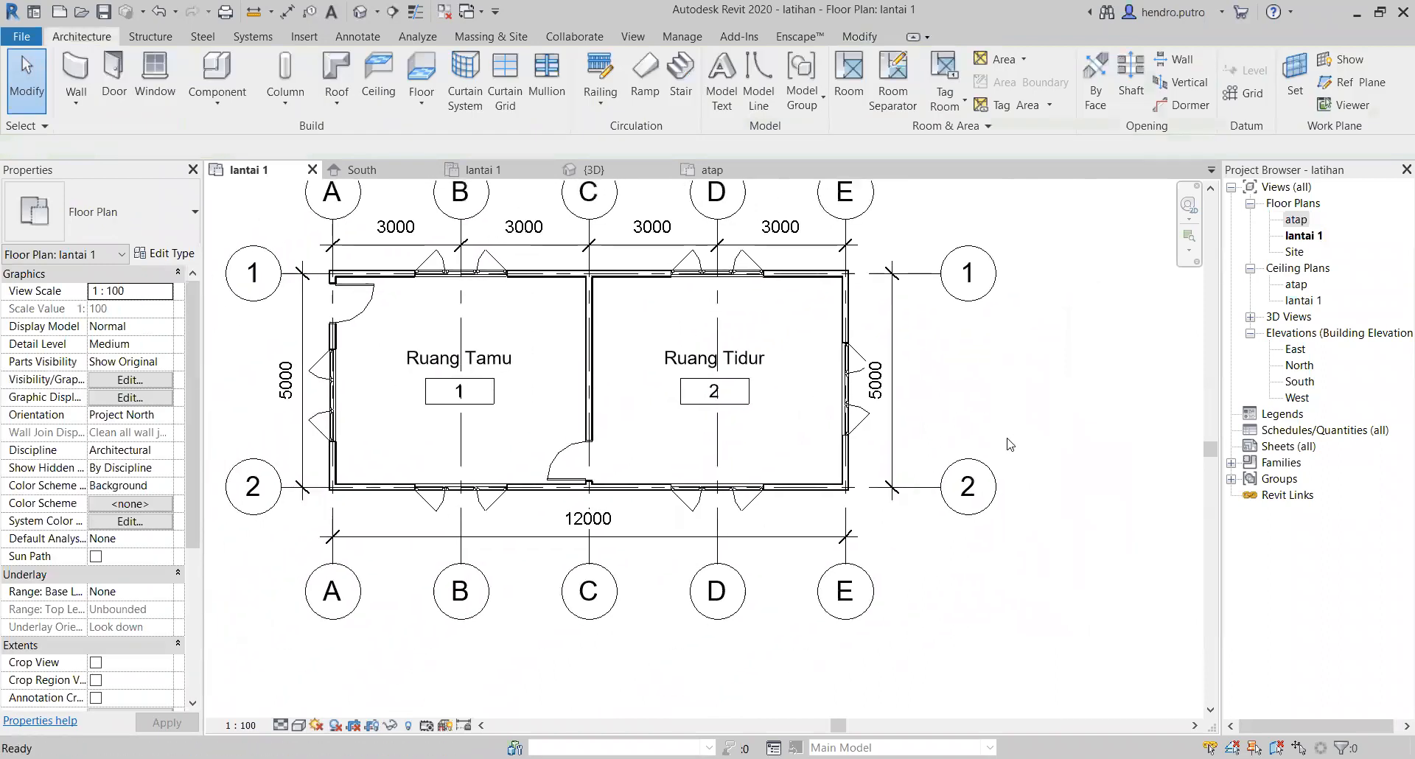
{"action": "middle_click_drag", "start_coordinate": [1040, 369], "coordinate": [1128, 445]}
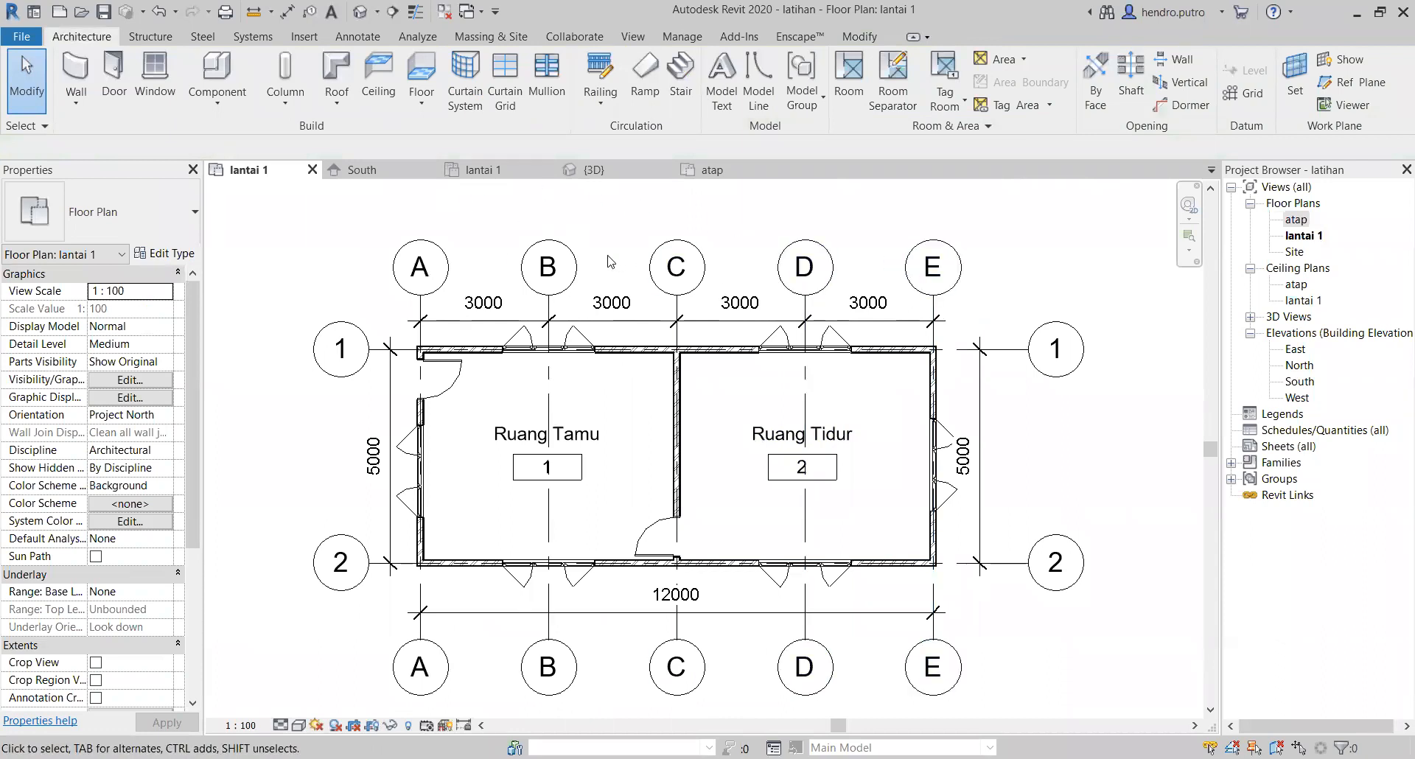
Step: Create a Generic Floor - 400mm on lantai 1 from a rectangle between opposite outer wall corners, covering both rooms
{"action": "left_click", "coordinate": [424, 79]}
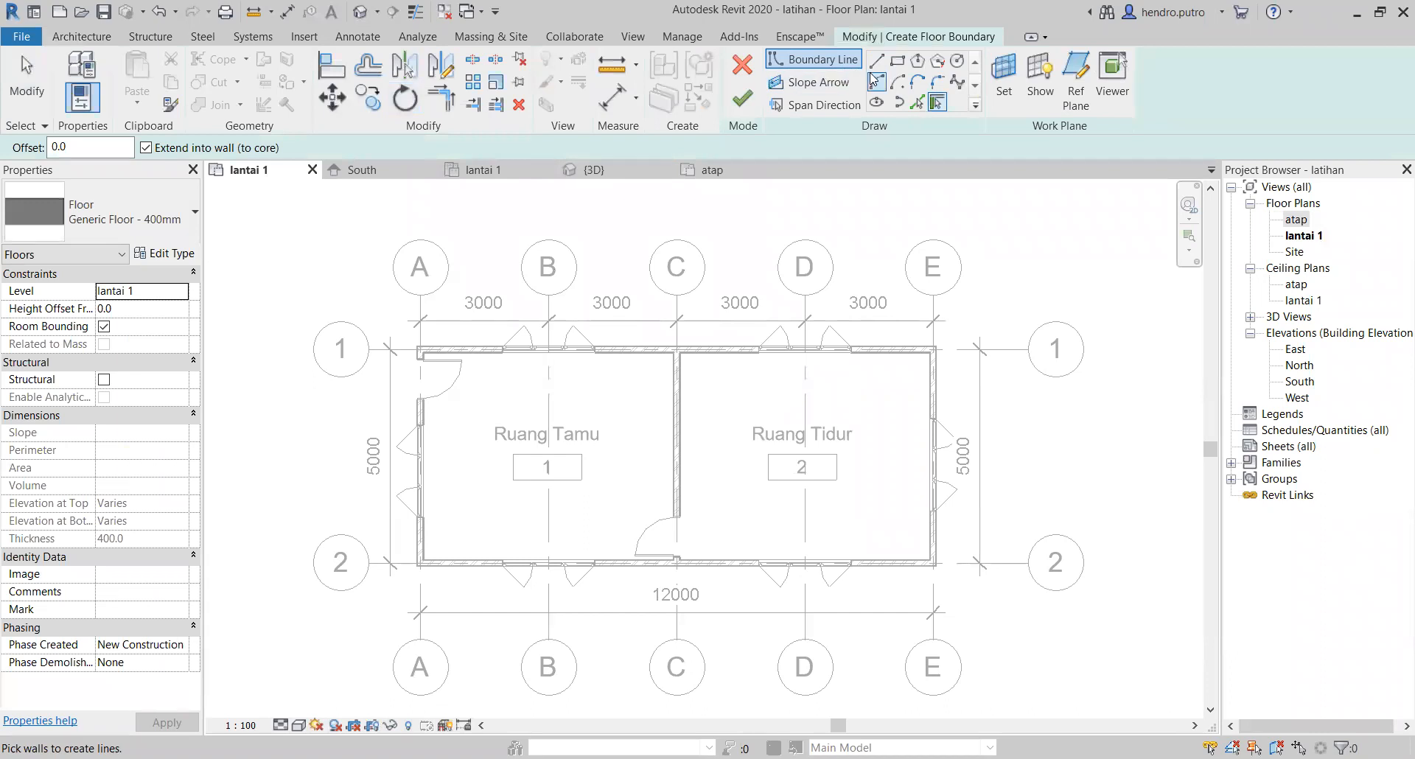
{"action": "left_click", "coordinate": [894, 70]}
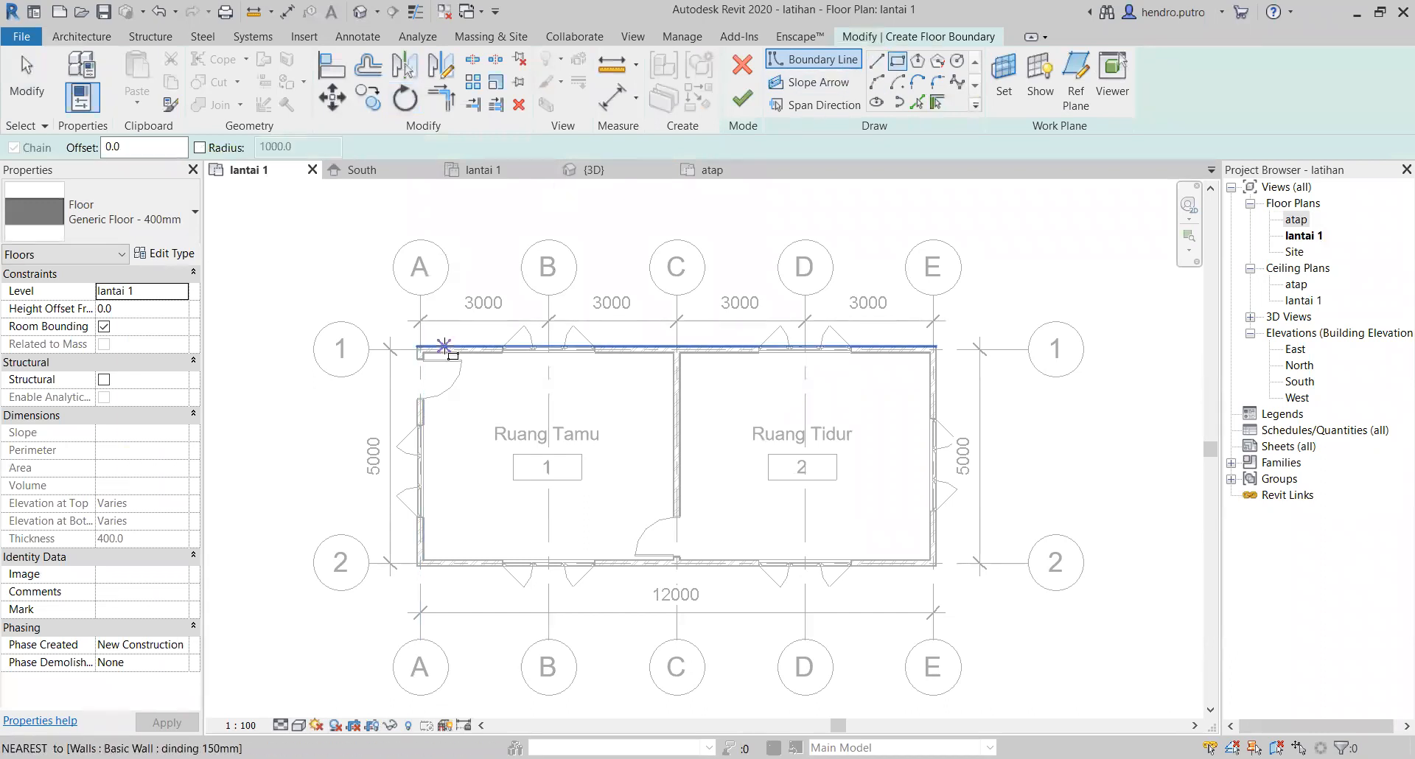
{"action": "scroll", "coordinate": [402, 348], "scroll_direction": "up", "scroll_amount": 4}
{"action": "left_click", "coordinate": [390, 347]}
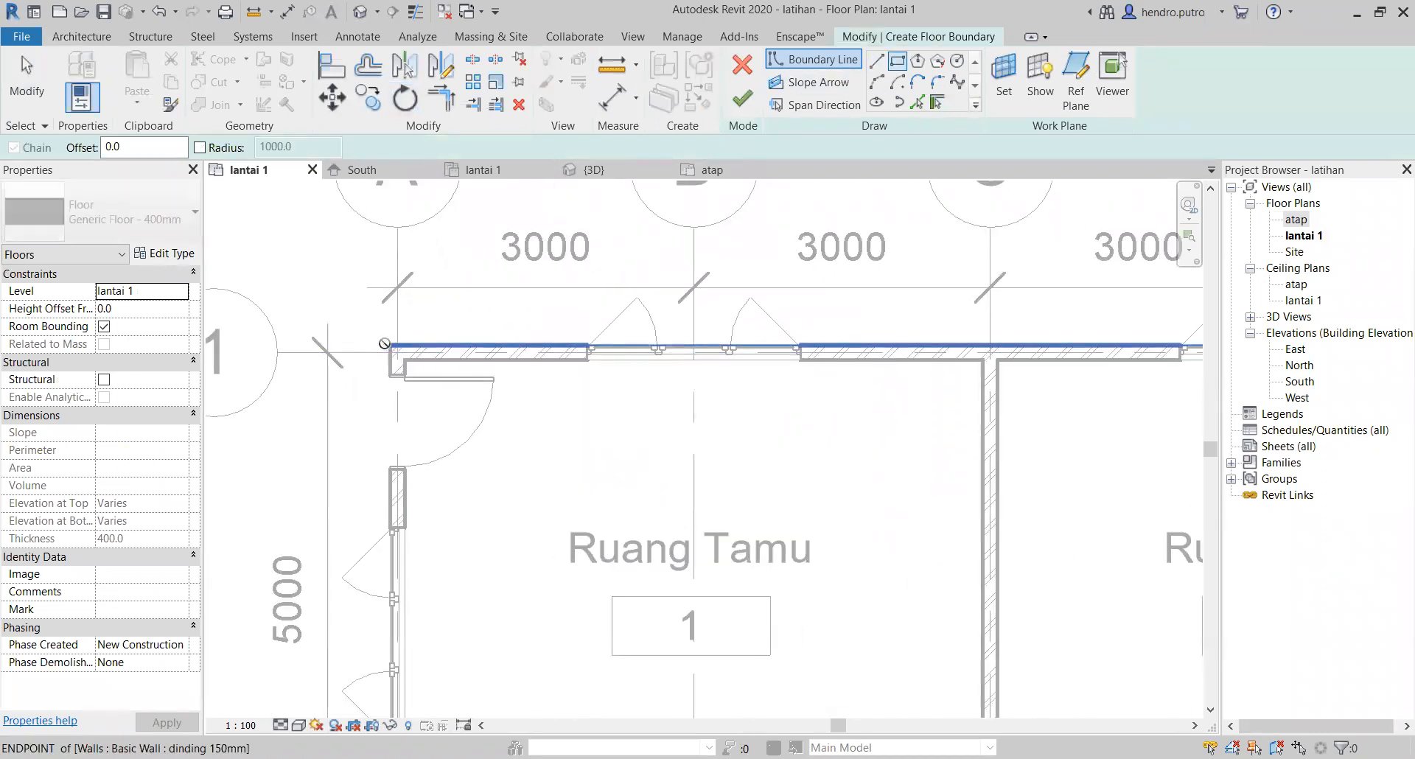
{"action": "scroll", "coordinate": [527, 372], "scroll_direction": "down", "scroll_amount": 4}
{"action": "scroll", "coordinate": [685, 504], "scroll_direction": "down", "scroll_amount": 3}
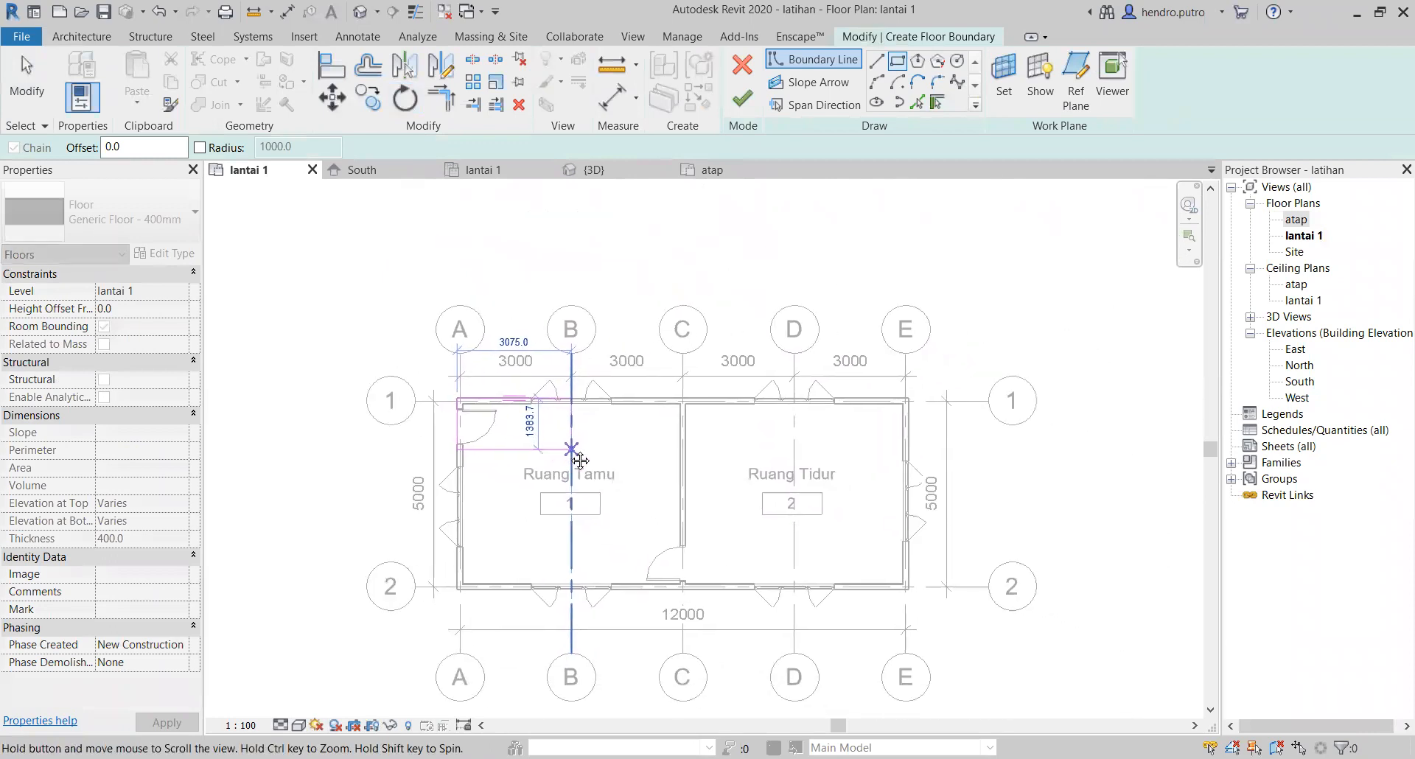
{"action": "scroll", "coordinate": [659, 580], "scroll_direction": "up", "scroll_amount": 2}
{"action": "scroll", "coordinate": [657, 582], "scroll_direction": "up", "scroll_amount": 2}
{"action": "middle_click_drag", "start_coordinate": [903, 599], "coordinate": [763, 617]}
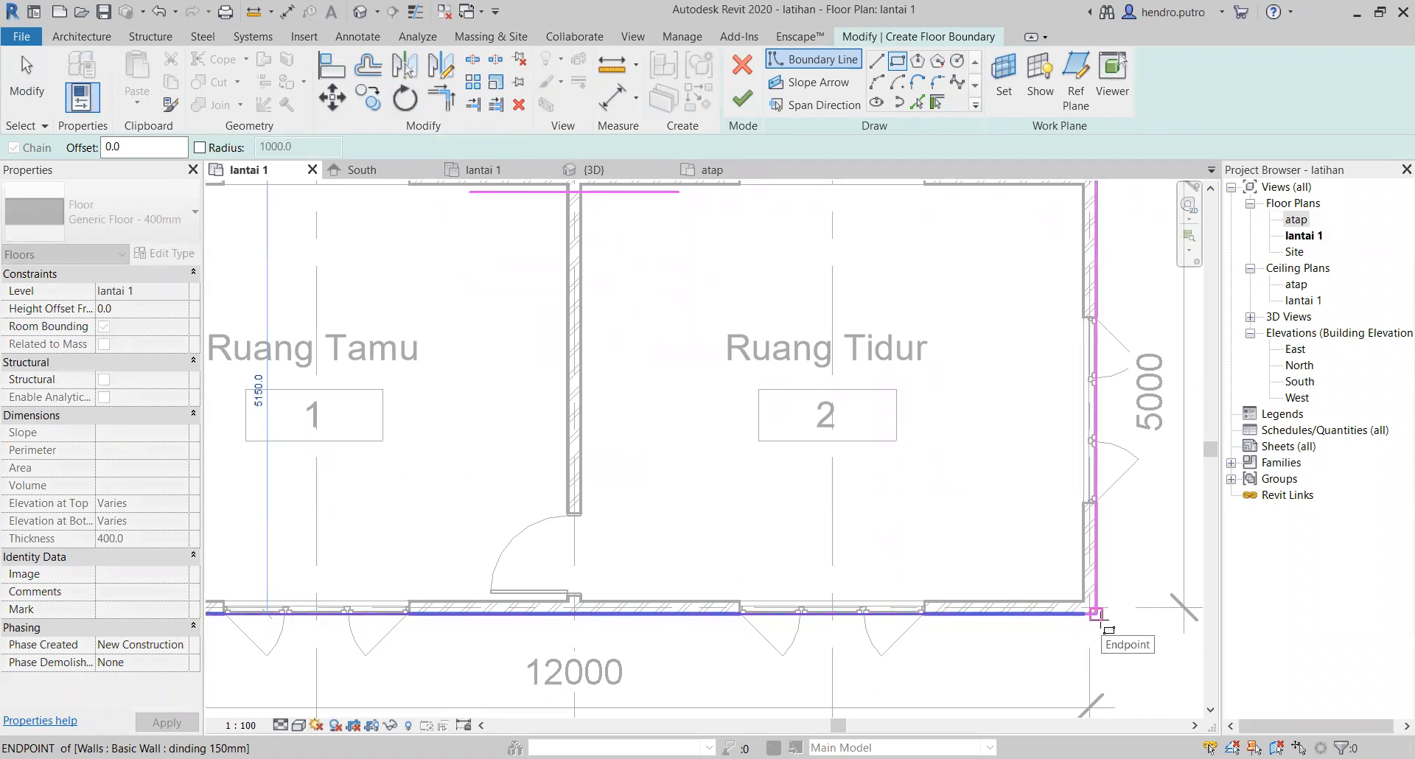
{"action": "left_click", "coordinate": [1095, 614]}
{"action": "scroll", "coordinate": [582, 462], "scroll_direction": "down", "scroll_amount": 3}
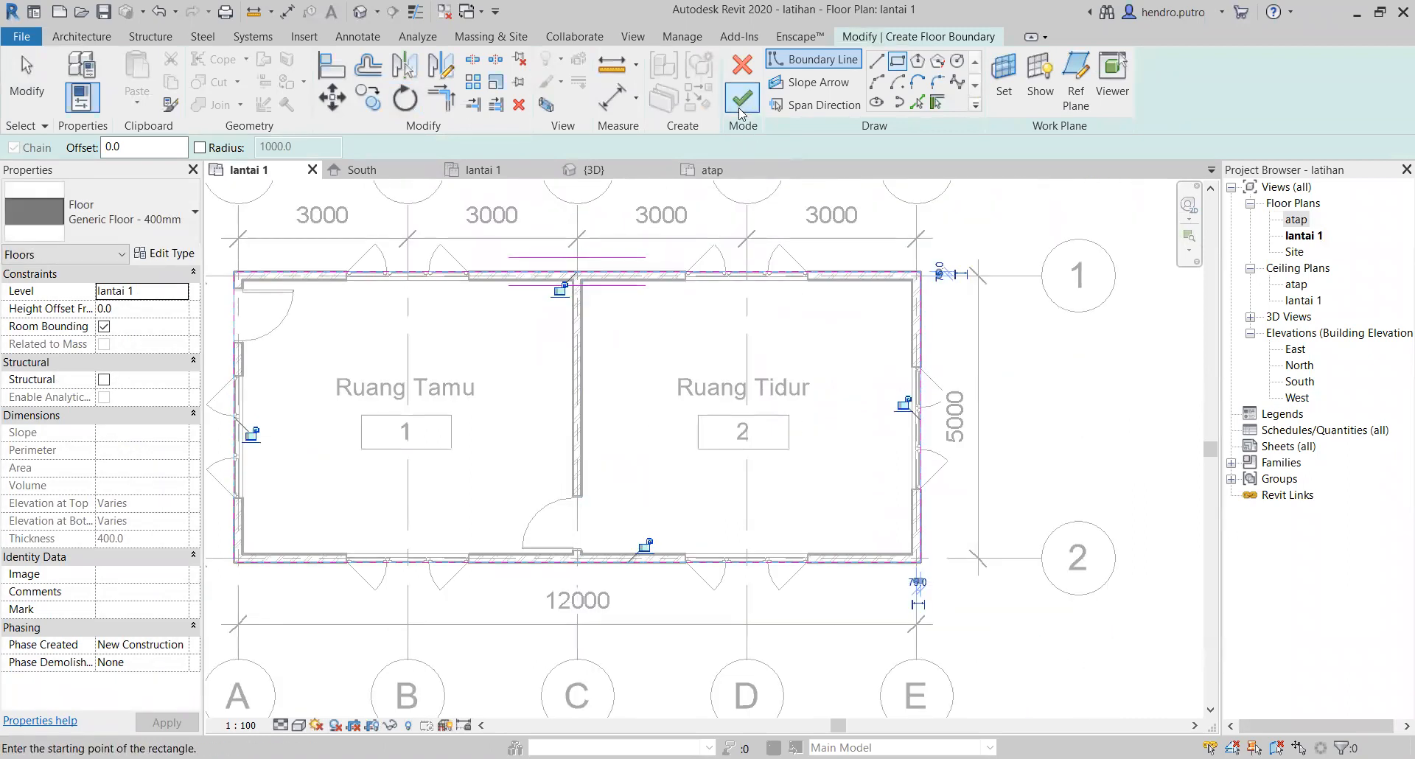
{"action": "left_click", "coordinate": [741, 103]}
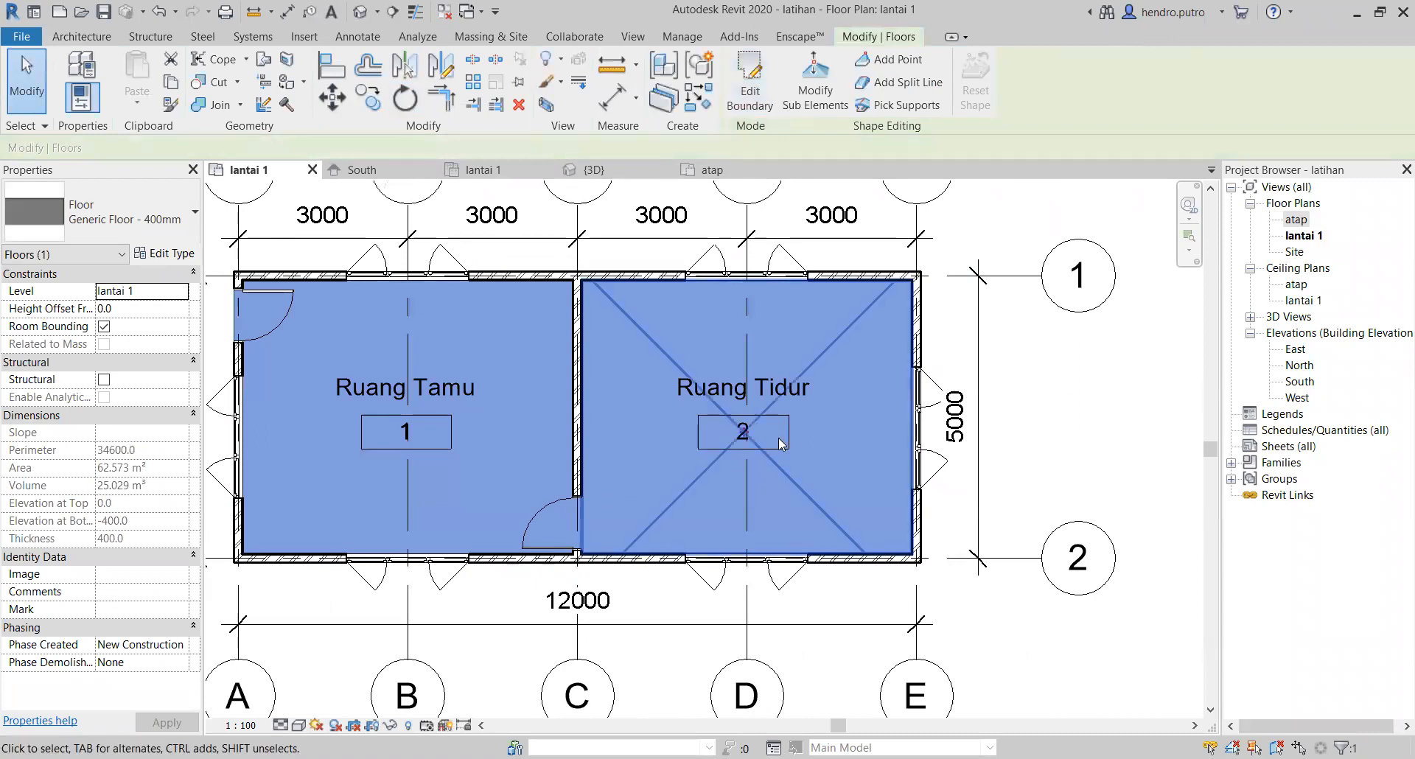
{"action": "scroll", "coordinate": [812, 380], "scroll_direction": "down", "scroll_amount": 4}
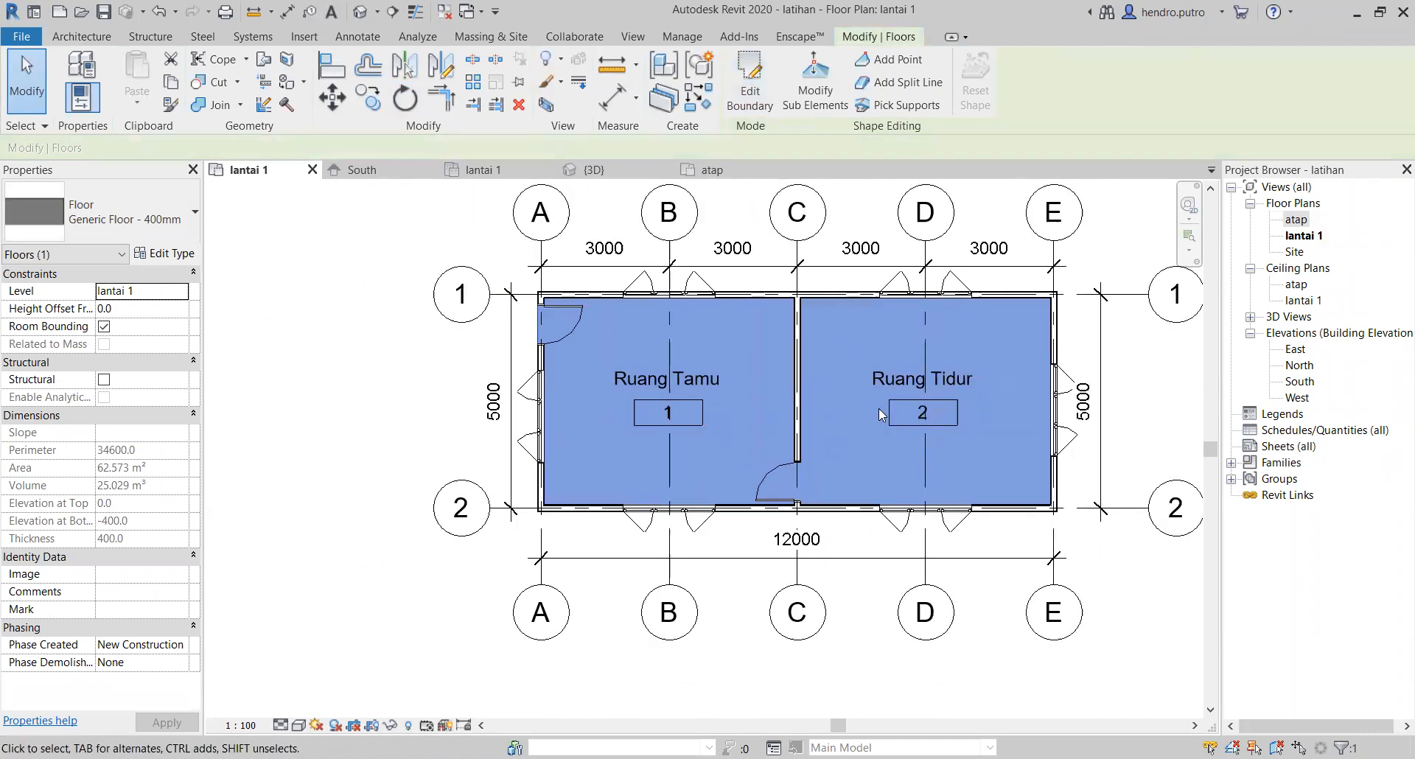
{"action": "left_click", "coordinate": [966, 416]}
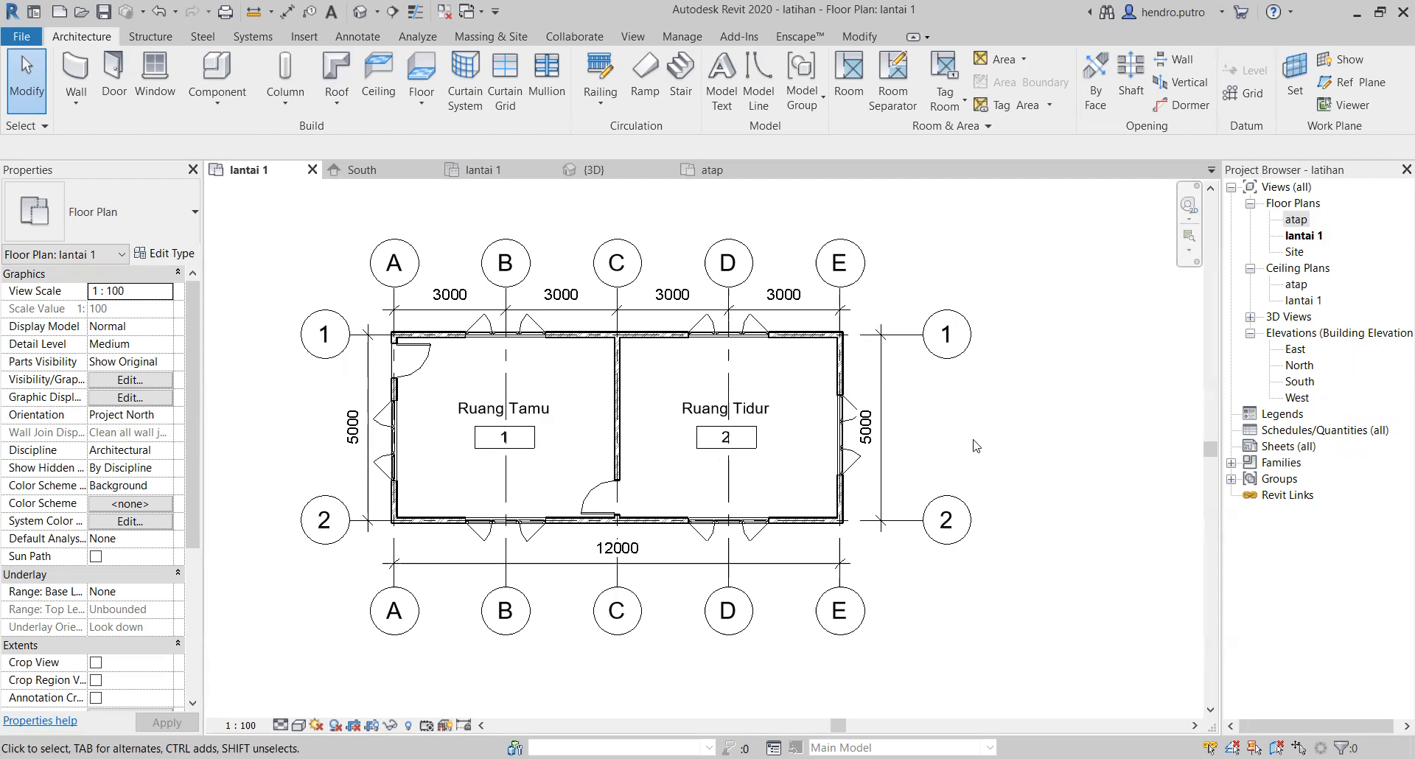
Step: Select everything in the floor plan, hide the Properties palette, and clear the selection
{"action": "left_click", "coordinate": [835, 366]}
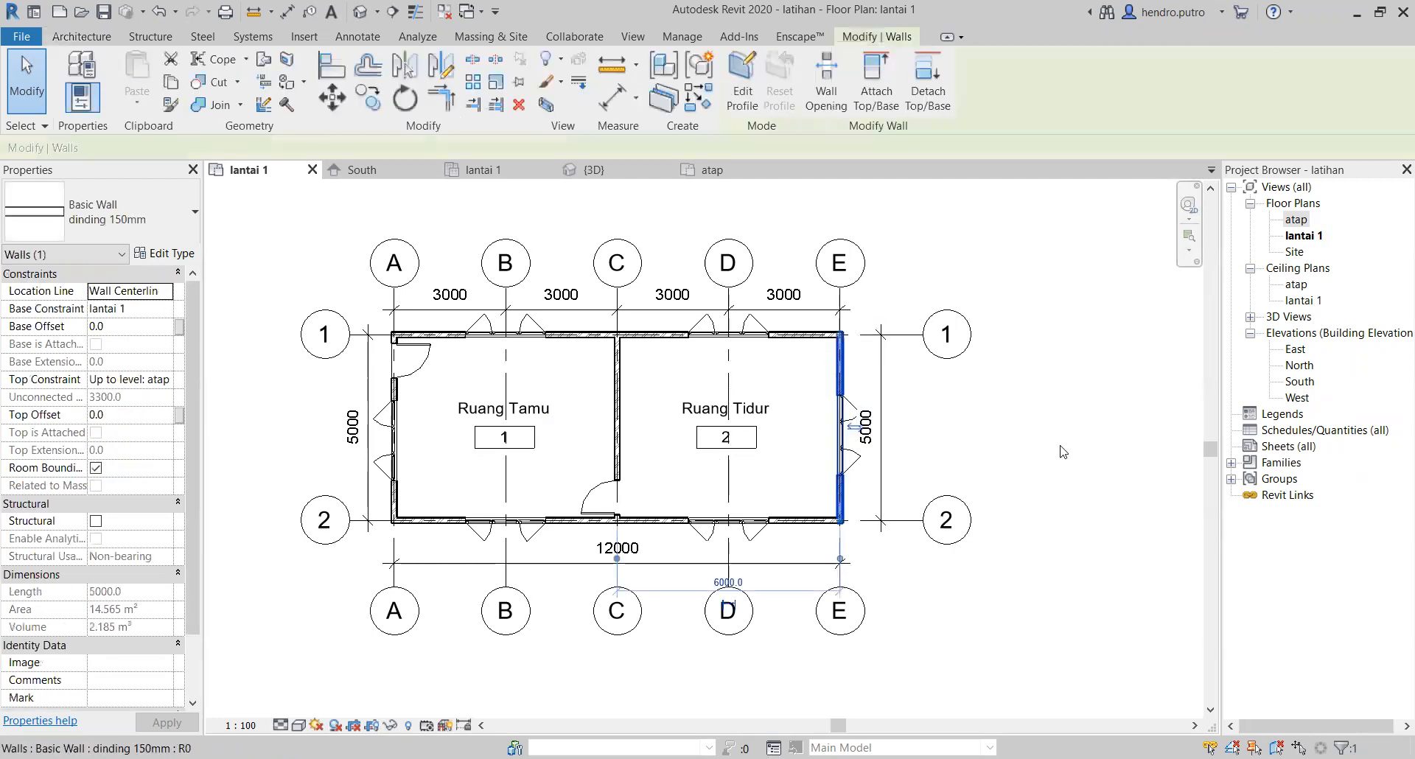
{"action": "left_click", "coordinate": [1106, 458]}
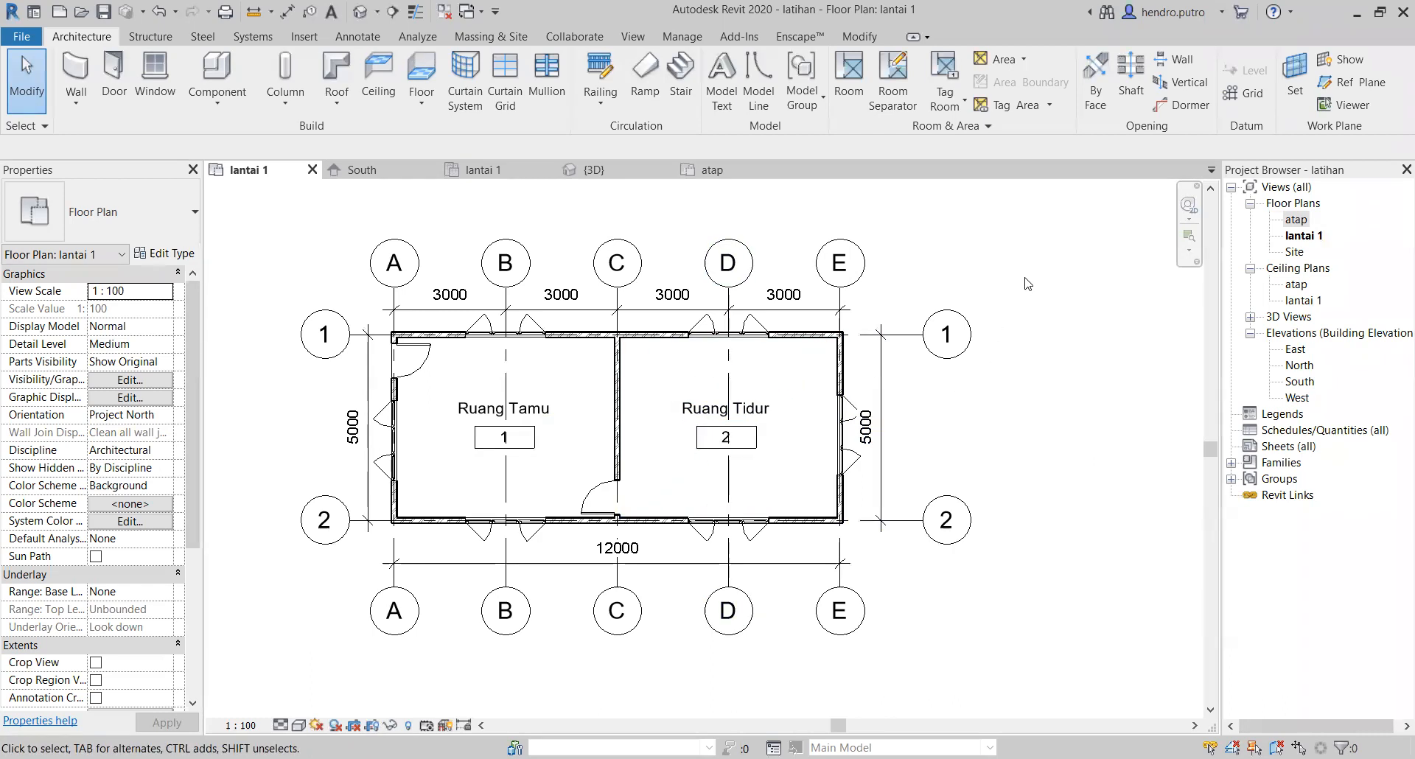
{"action": "left_click_drag", "start_coordinate": [1032, 263], "coordinate": [361, 533]}
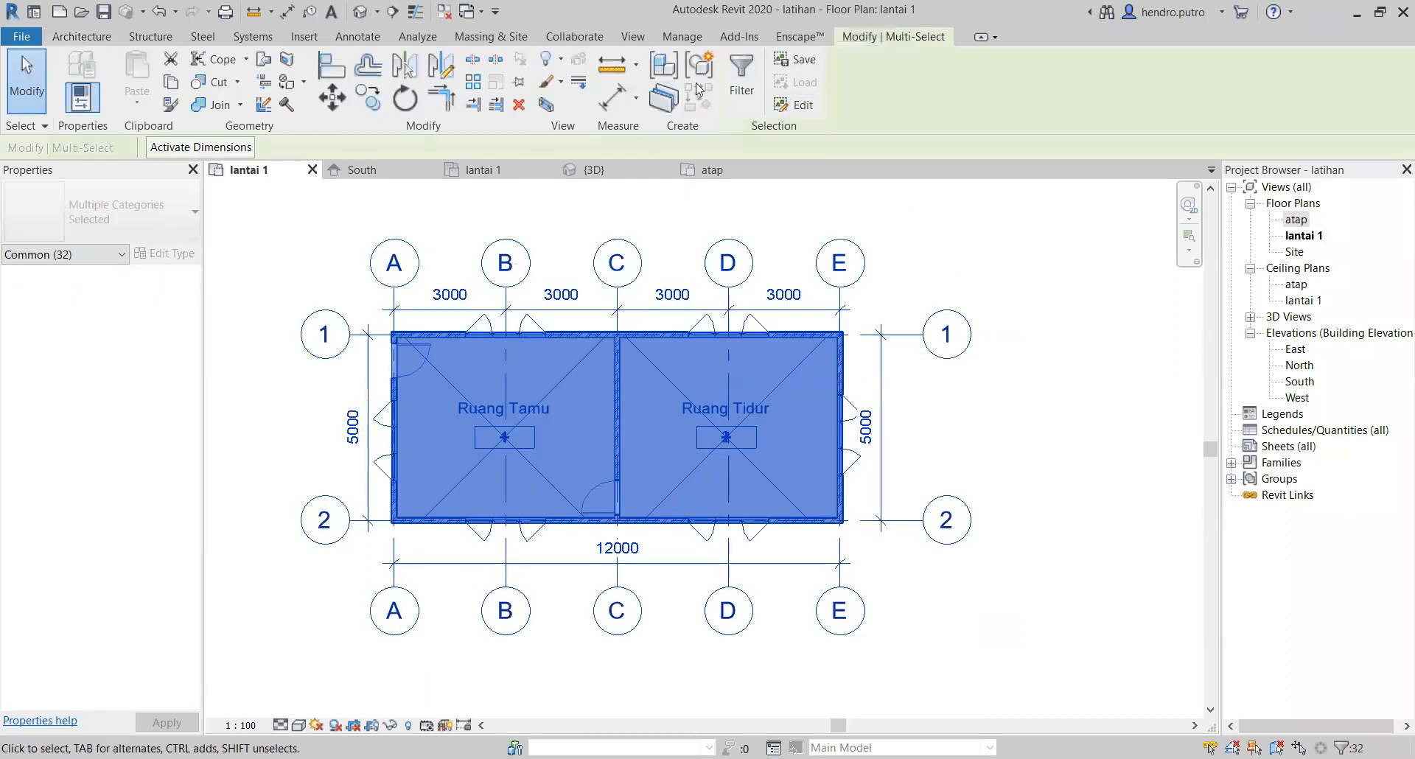
{"action": "left_click", "coordinate": [91, 106]}
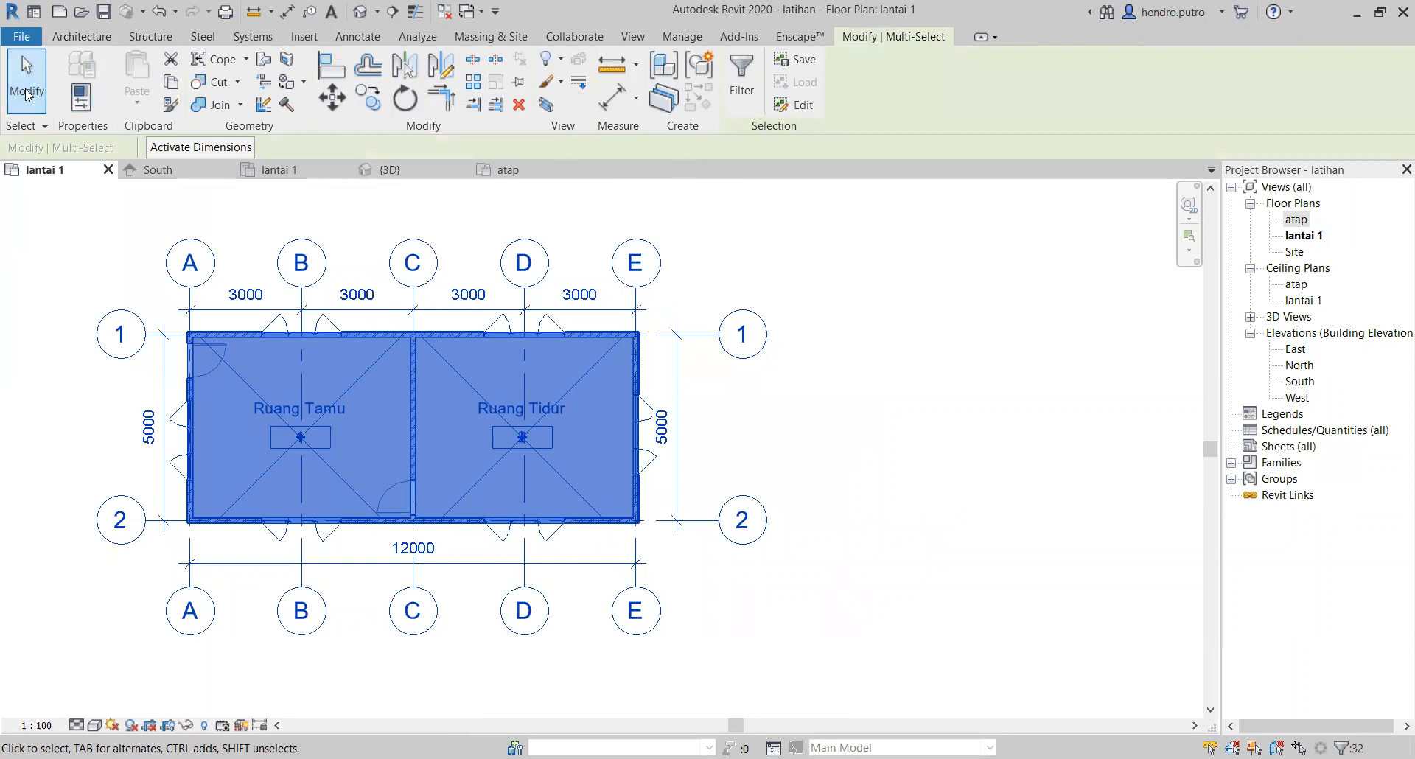
{"action": "left_click", "coordinate": [1016, 328]}
Step: Window-select the whole building with its grids and dimensions, leaving out the elevation markers, and clear the selection
{"action": "scroll", "coordinate": [1012, 339], "scroll_direction": "down", "scroll_amount": 3}
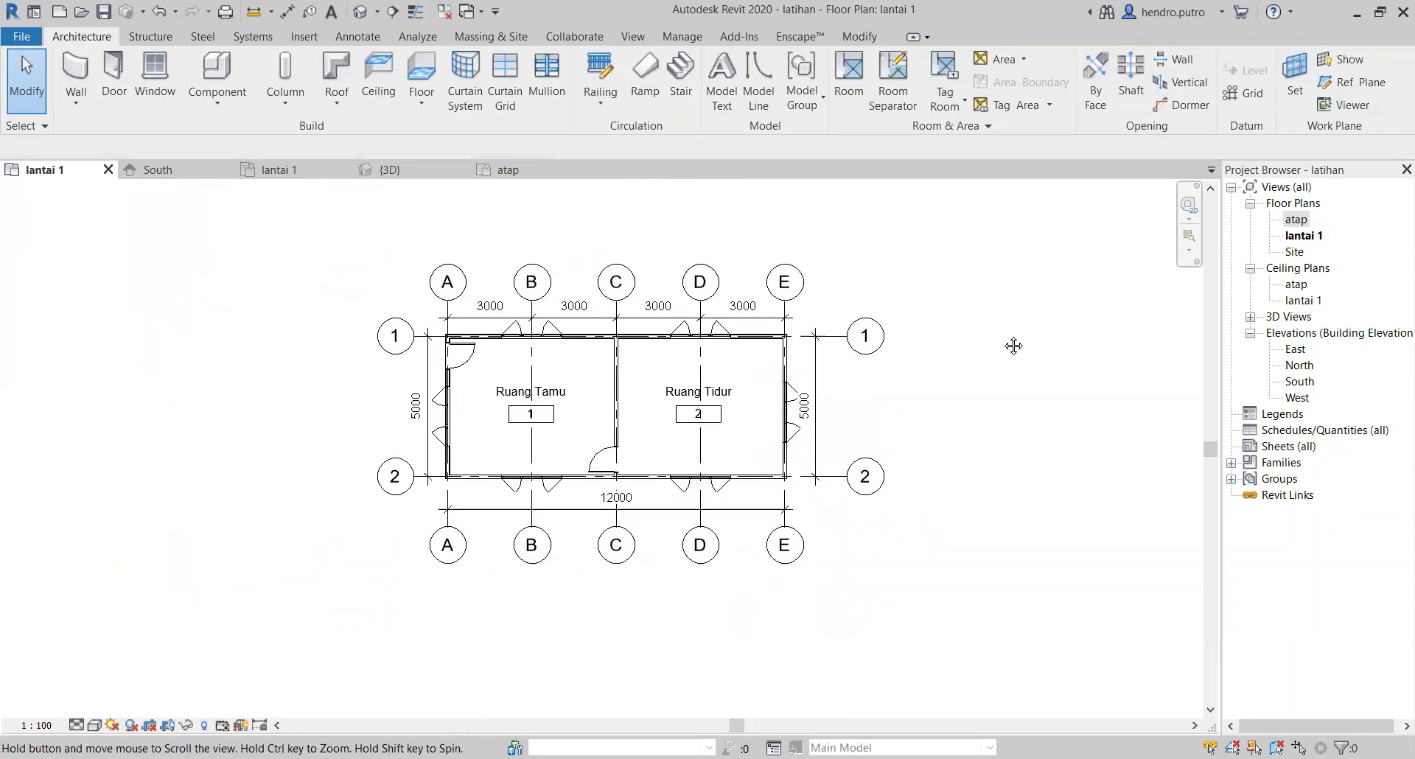
{"action": "mouse_move", "coordinate": [943, 274]}
{"action": "left_mouse_down"}
{"action": "mouse_move", "coordinate": [877, 567]}
{"action": "mouse_move", "coordinate": [303, 636]}
{"action": "mouse_move", "coordinate": [325, 628]}
{"action": "left_mouse_up"}
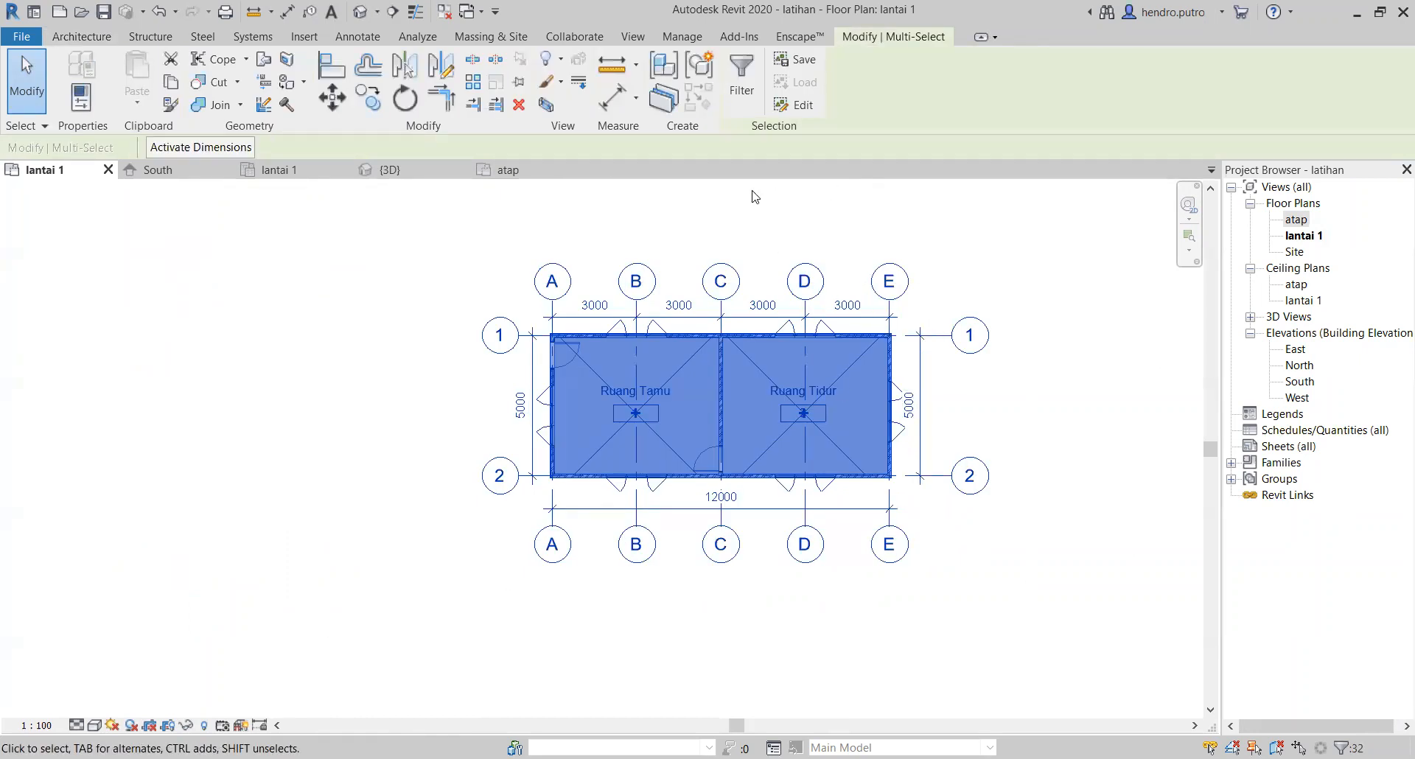
{"action": "left_click", "coordinate": [27, 73]}
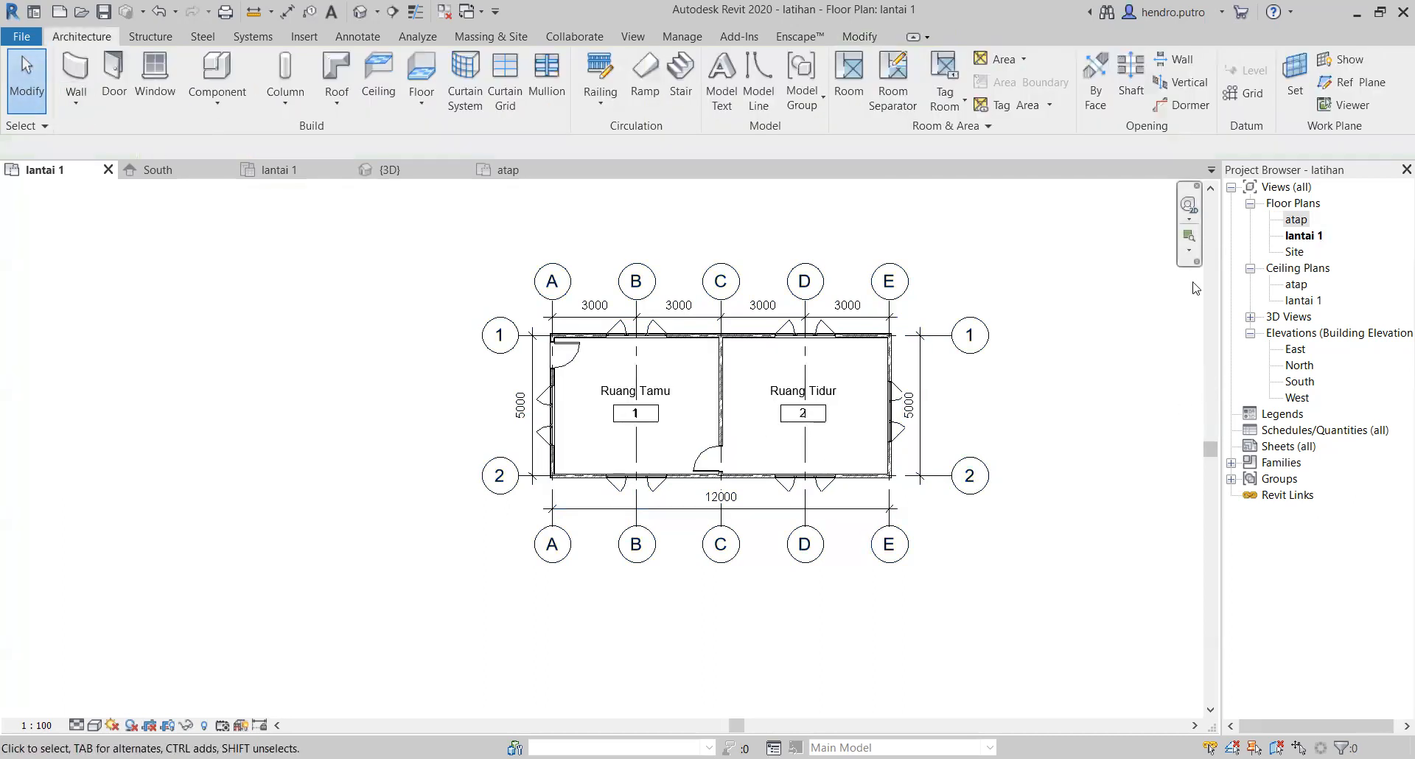
{"action": "scroll", "coordinate": [1166, 325], "scroll_direction": "down", "scroll_amount": 1}
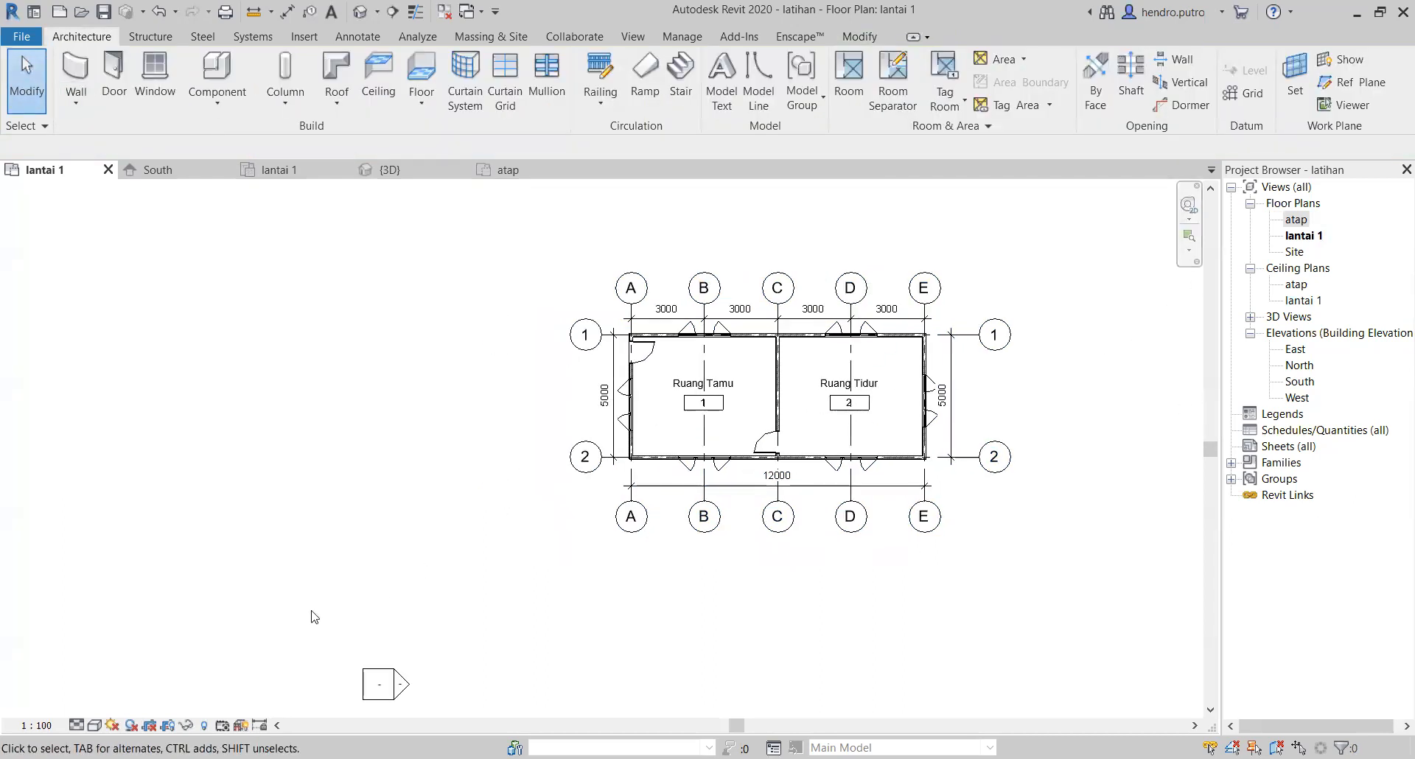
{"action": "scroll", "coordinate": [563, 541], "scroll_direction": "down", "scroll_amount": 2}
{"action": "scroll", "coordinate": [761, 501], "scroll_direction": "up", "scroll_amount": 1}
{"action": "scroll", "coordinate": [762, 501], "scroll_direction": "down", "scroll_amount": 1}
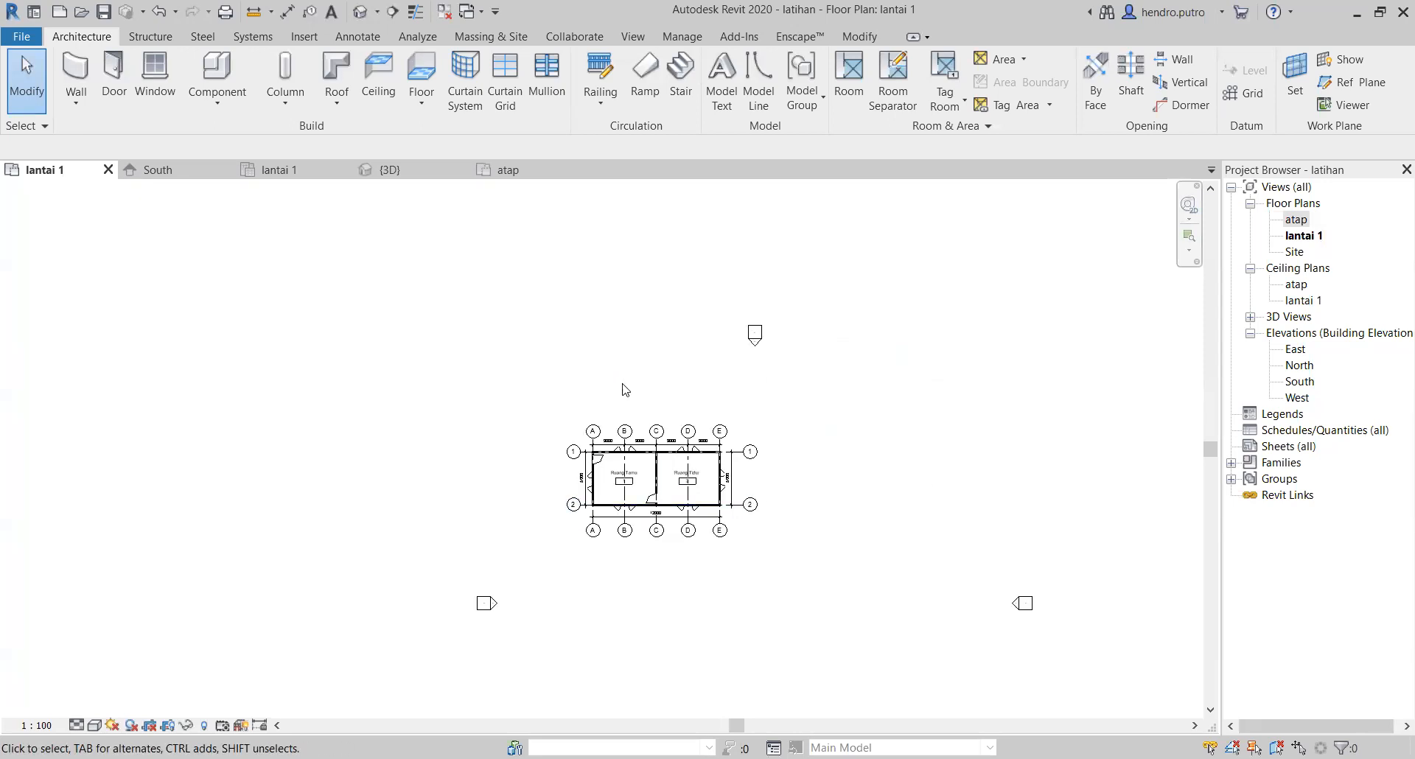
{"action": "left_click_drag", "start_coordinate": [904, 393], "coordinate": [564, 560]}
{"action": "left_click", "coordinate": [688, 603]}
{"action": "left_click_drag", "start_coordinate": [821, 425], "coordinate": [568, 557]}
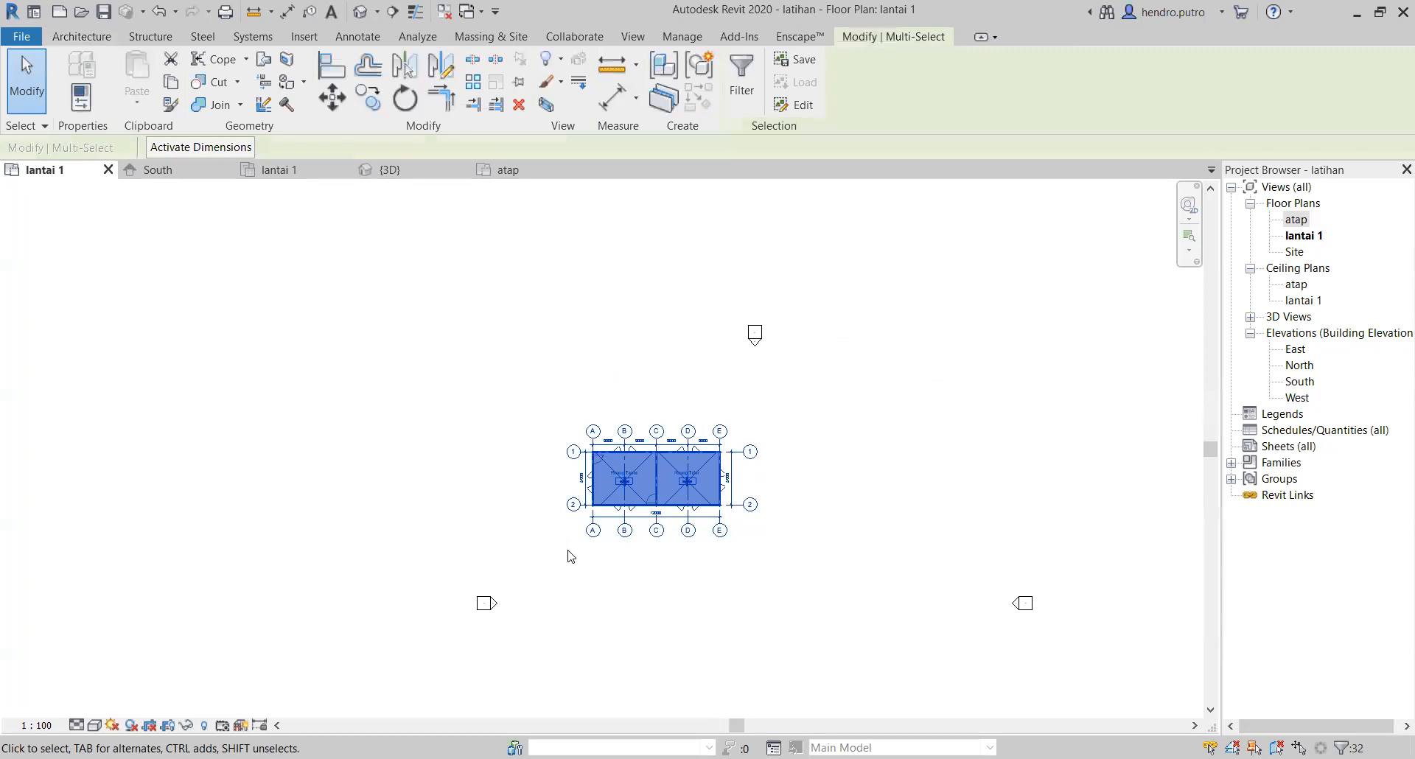
{"action": "left_click", "coordinate": [619, 536]}
{"action": "left_click", "coordinate": [718, 562]}
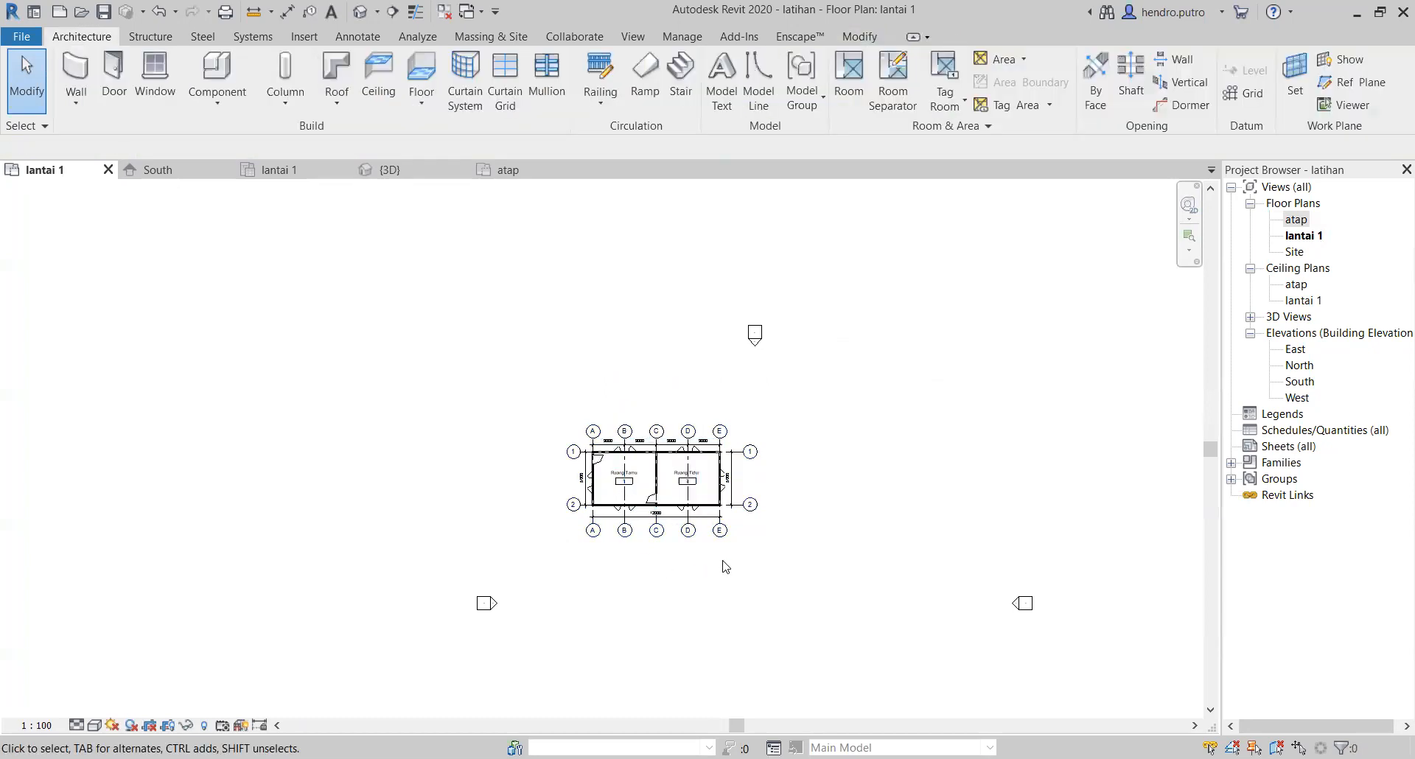
Step: Select all dinding 150mm wall instances visible in the view, starting from the wall on grid E, and clear the selection
{"action": "scroll", "coordinate": [719, 530], "scroll_direction": "up", "scroll_amount": 2}
{"action": "scroll", "coordinate": [691, 470], "scroll_direction": "up", "scroll_amount": 2}
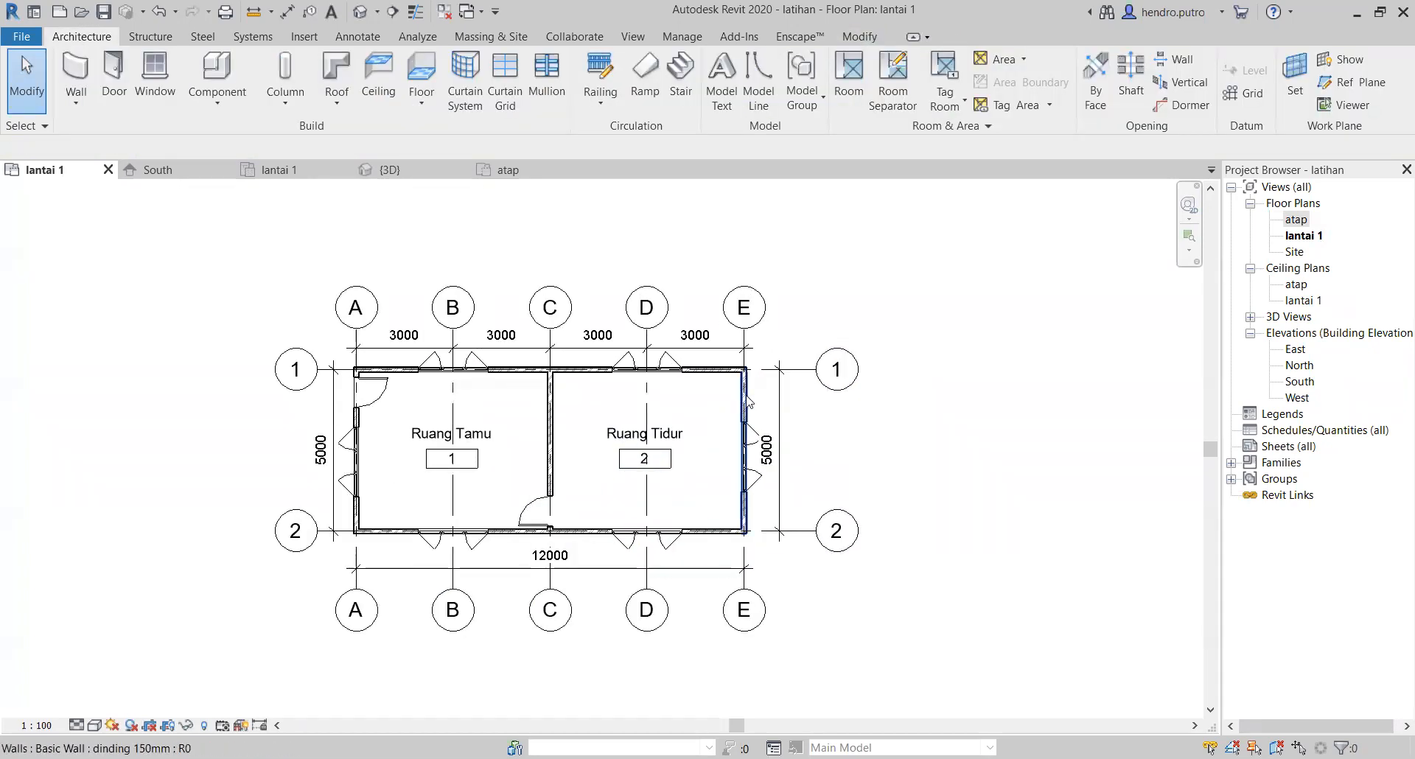
{"action": "left_click", "coordinate": [745, 401]}
{"action": "right_click", "coordinate": [747, 401]}
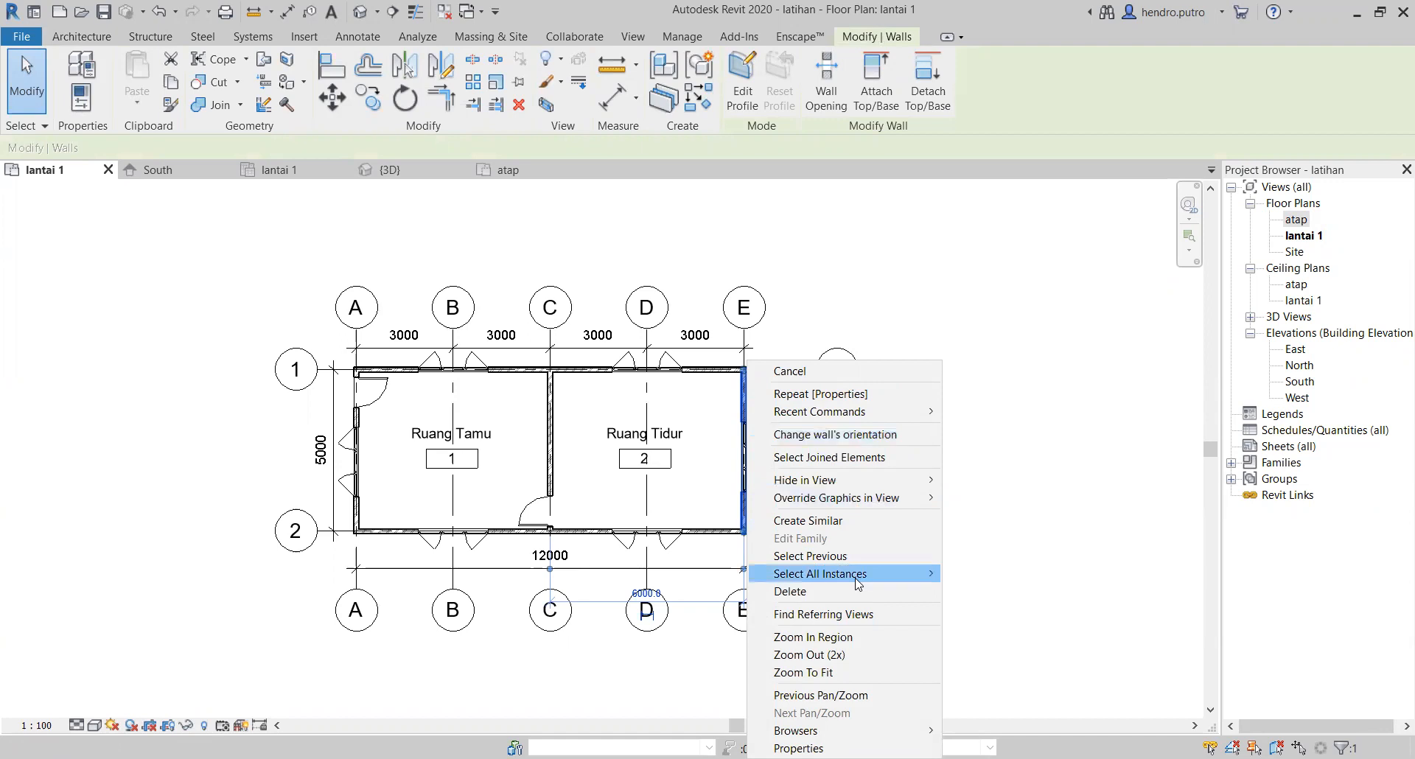
{"action": "mouse_move", "coordinate": [858, 583]}
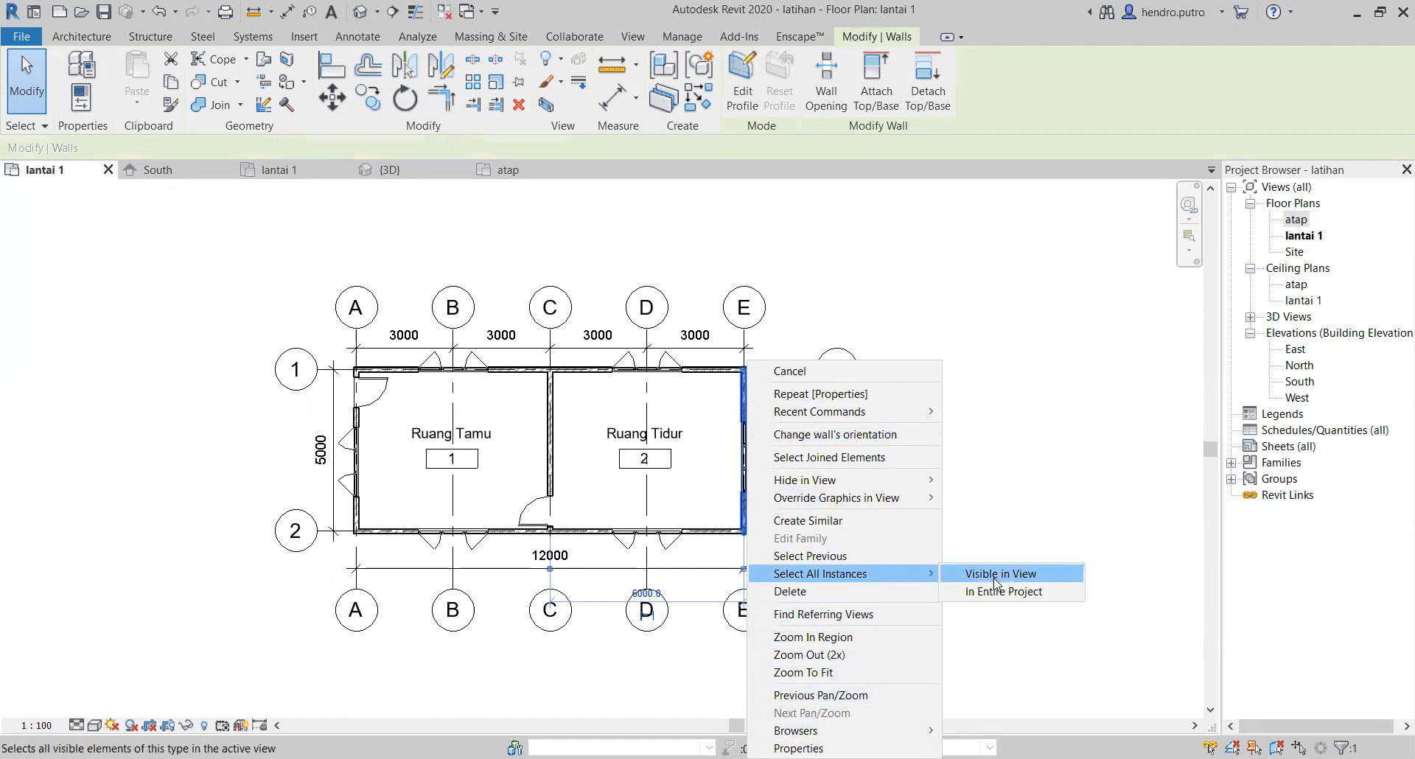
{"action": "left_click", "coordinate": [996, 575]}
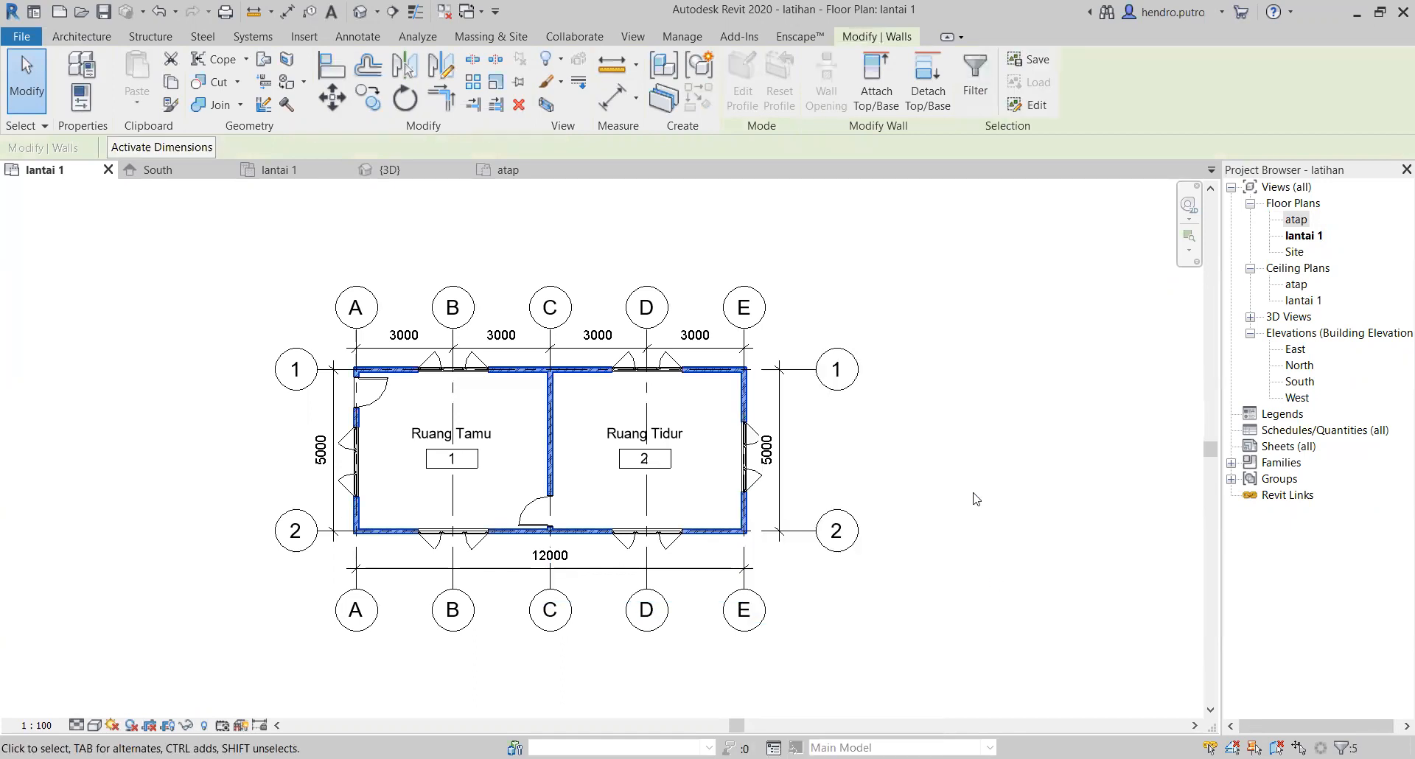
{"action": "key", "text": "Escape"}
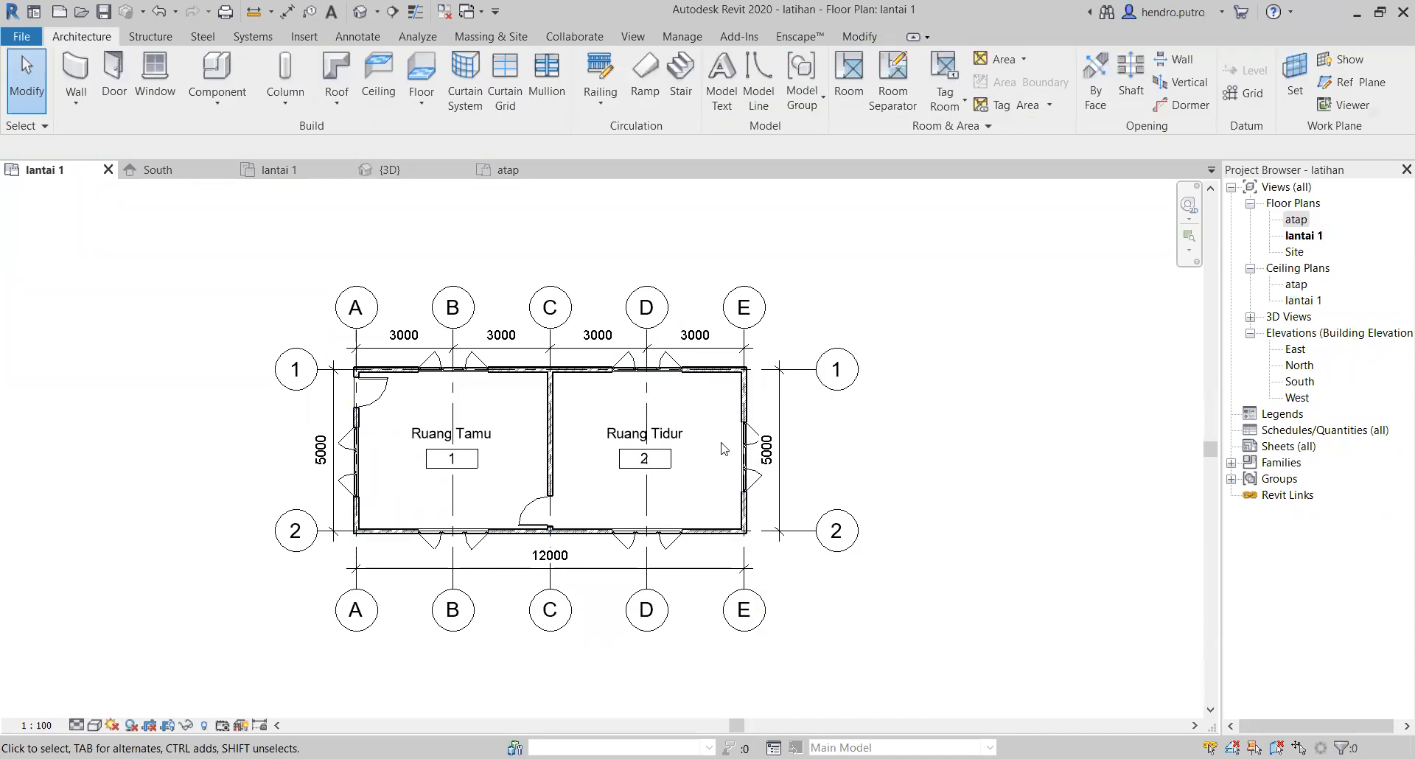
Step: Select the casement window in the grid E wall, bring up its Select All Instances options, and clear the selection
{"action": "scroll", "coordinate": [722, 448], "scroll_direction": "up", "scroll_amount": 2}
{"action": "left_click", "coordinate": [759, 445]}
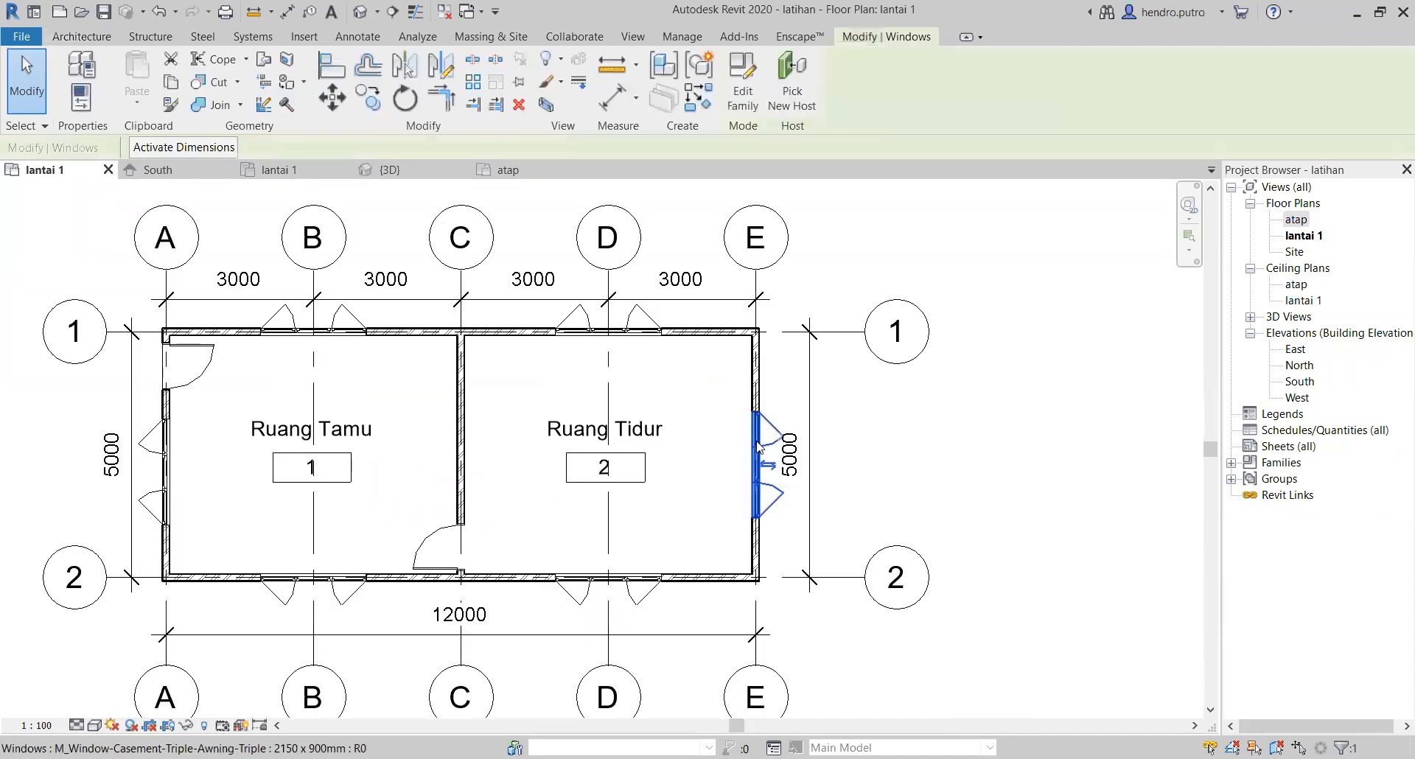
{"action": "right_click", "coordinate": [759, 446]}
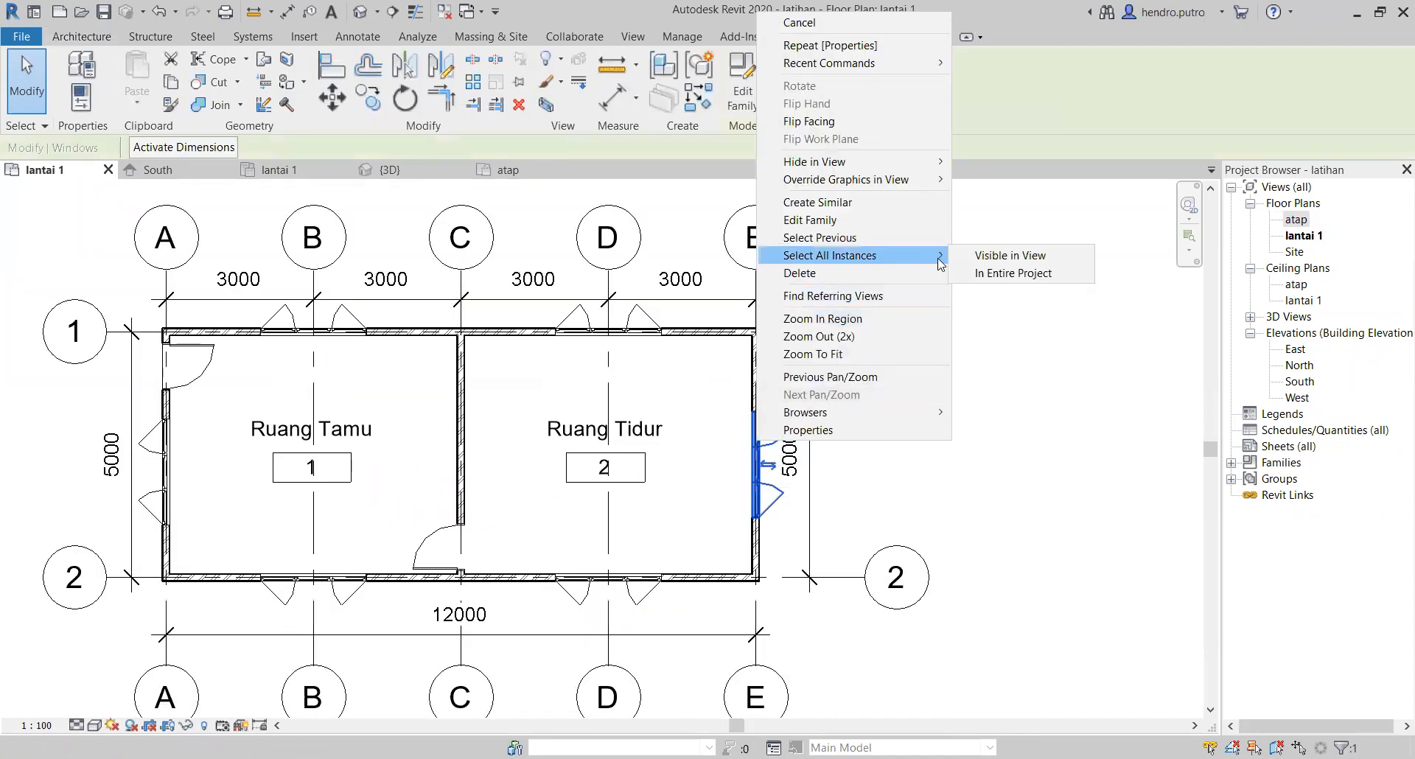
{"action": "mouse_move", "coordinate": [918, 258]}
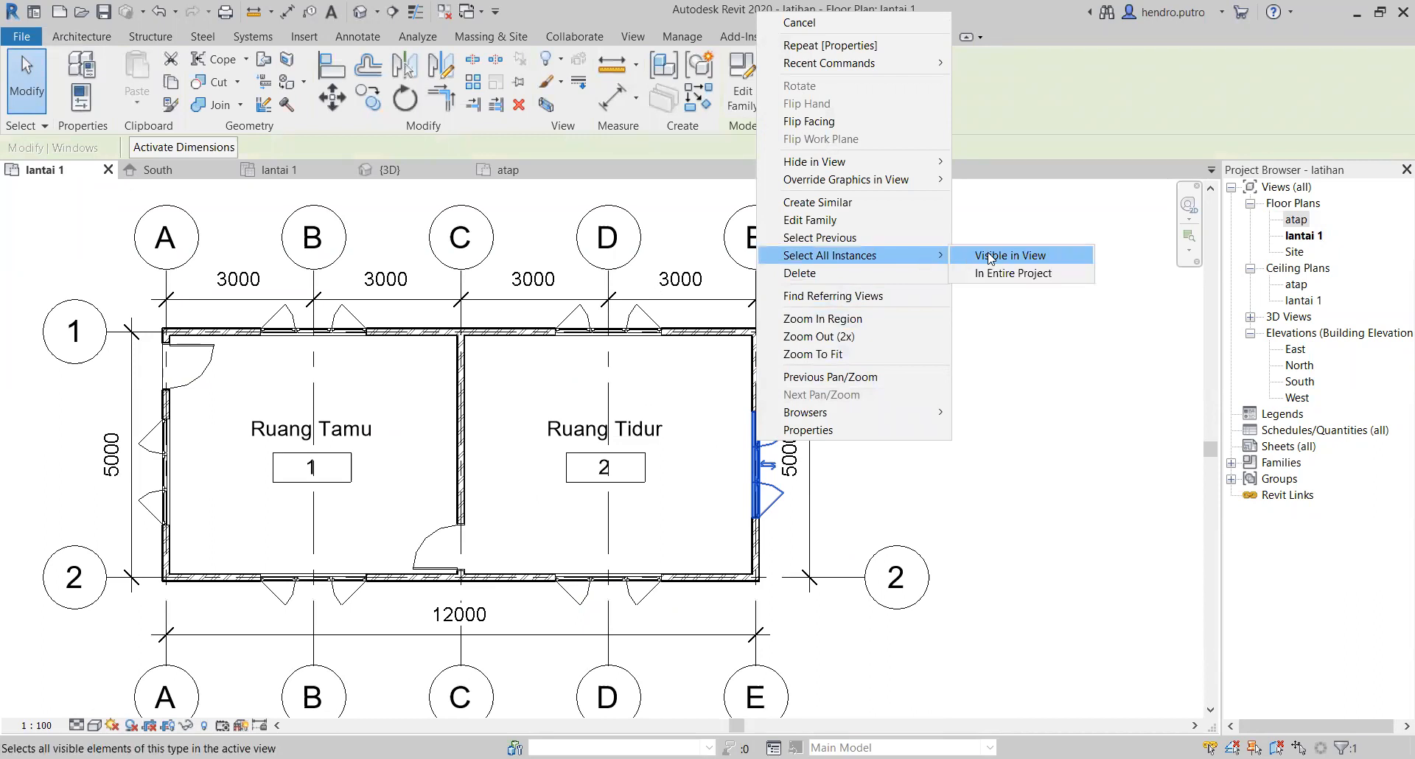
{"action": "left_click", "coordinate": [1064, 405]}
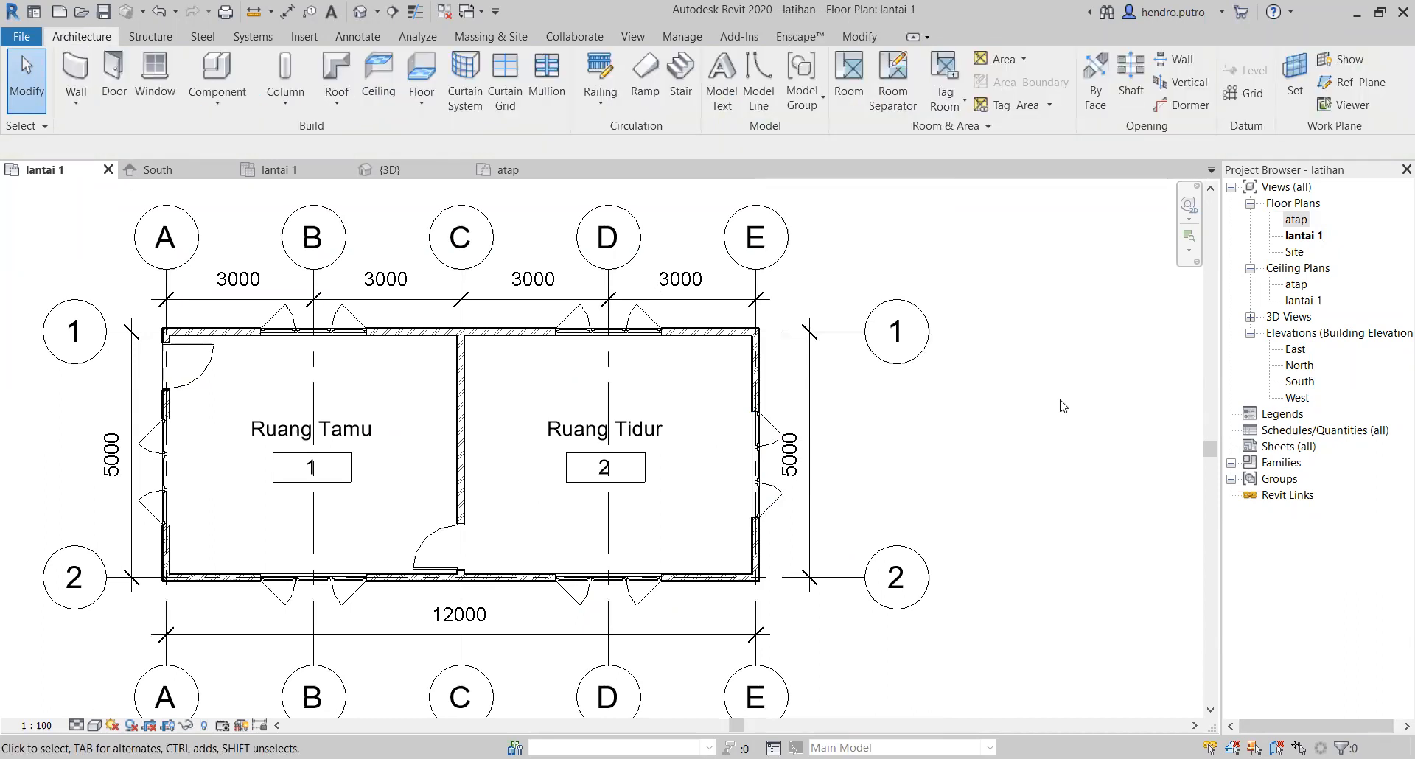
Step: Select the Ruang Tidur room and the walls on grids E and 2, and clear the selection
{"action": "left_click", "coordinate": [699, 369]}
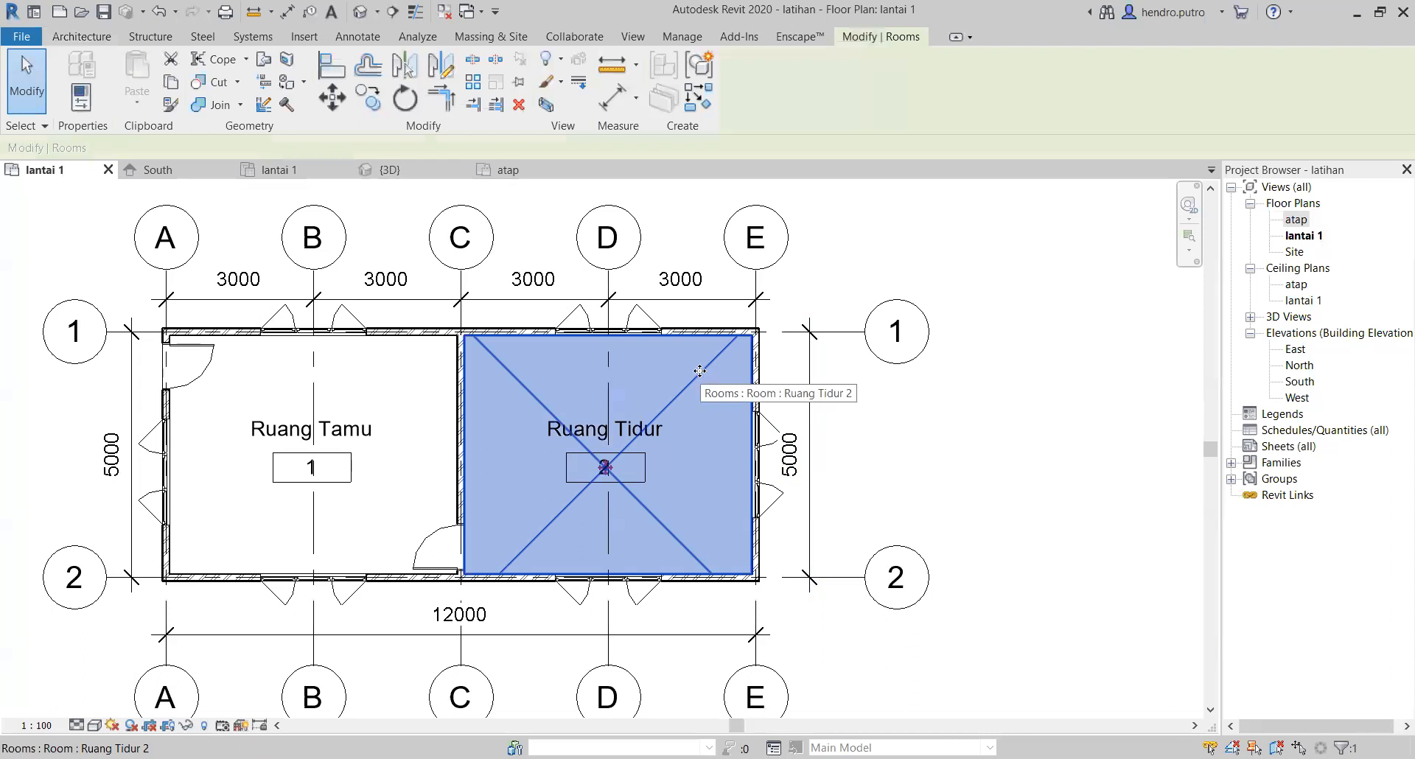
{"action": "left_click", "coordinate": [912, 445]}
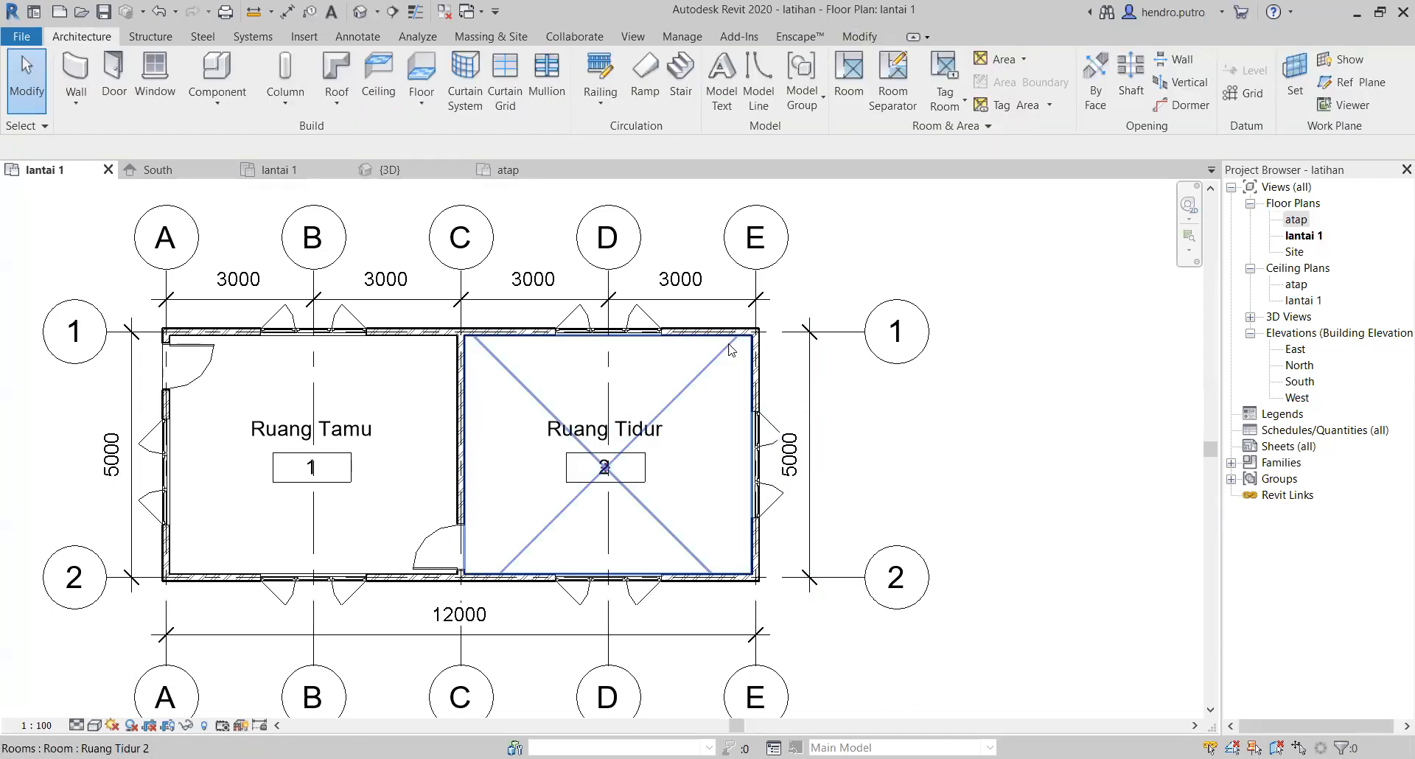
{"action": "scroll", "coordinate": [578, 425], "scroll_direction": "down", "scroll_amount": 2}
{"action": "middle_click_drag", "start_coordinate": [404, 463], "coordinate": [663, 404]}
{"action": "scroll", "coordinate": [740, 465], "scroll_direction": "up", "scroll_amount": 3}
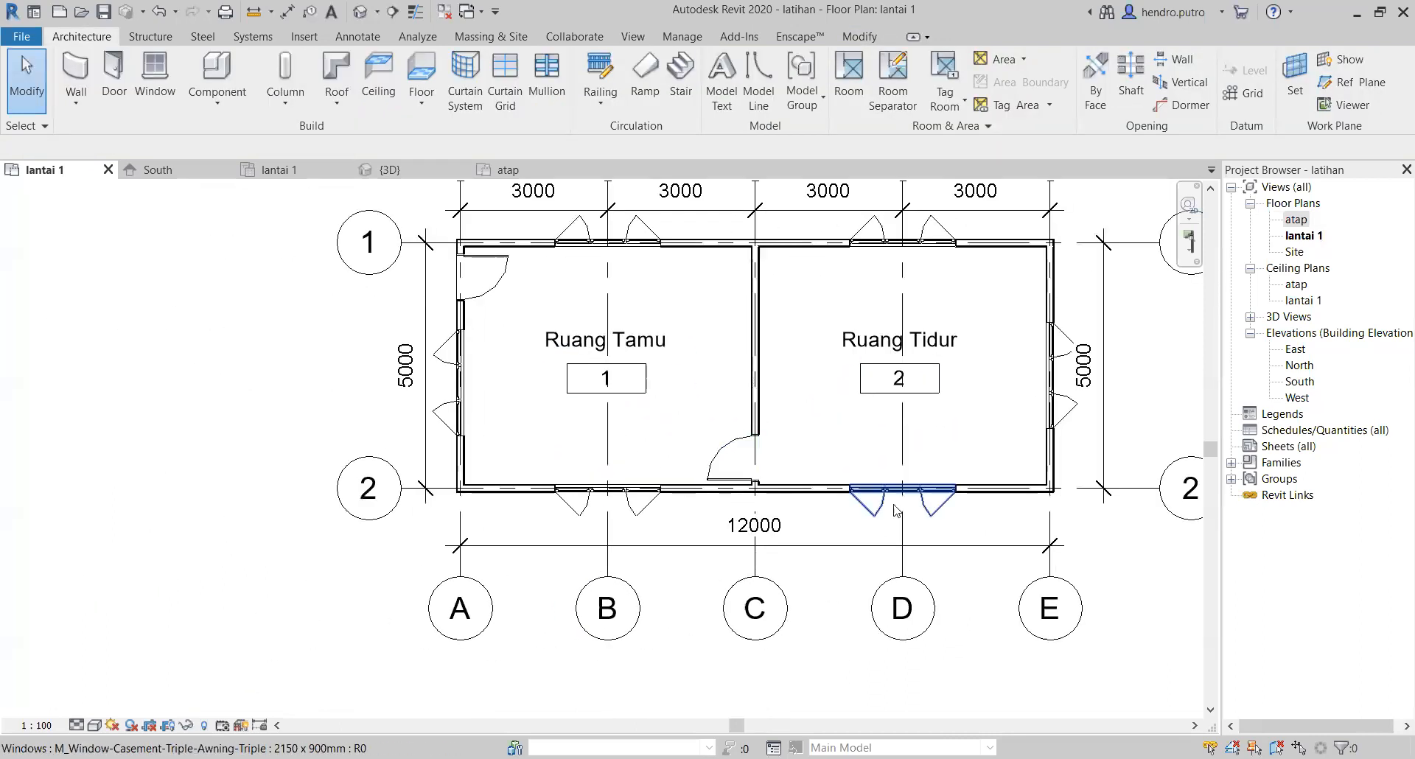
{"action": "middle_click_drag", "start_coordinate": [963, 537], "coordinate": [791, 606]}
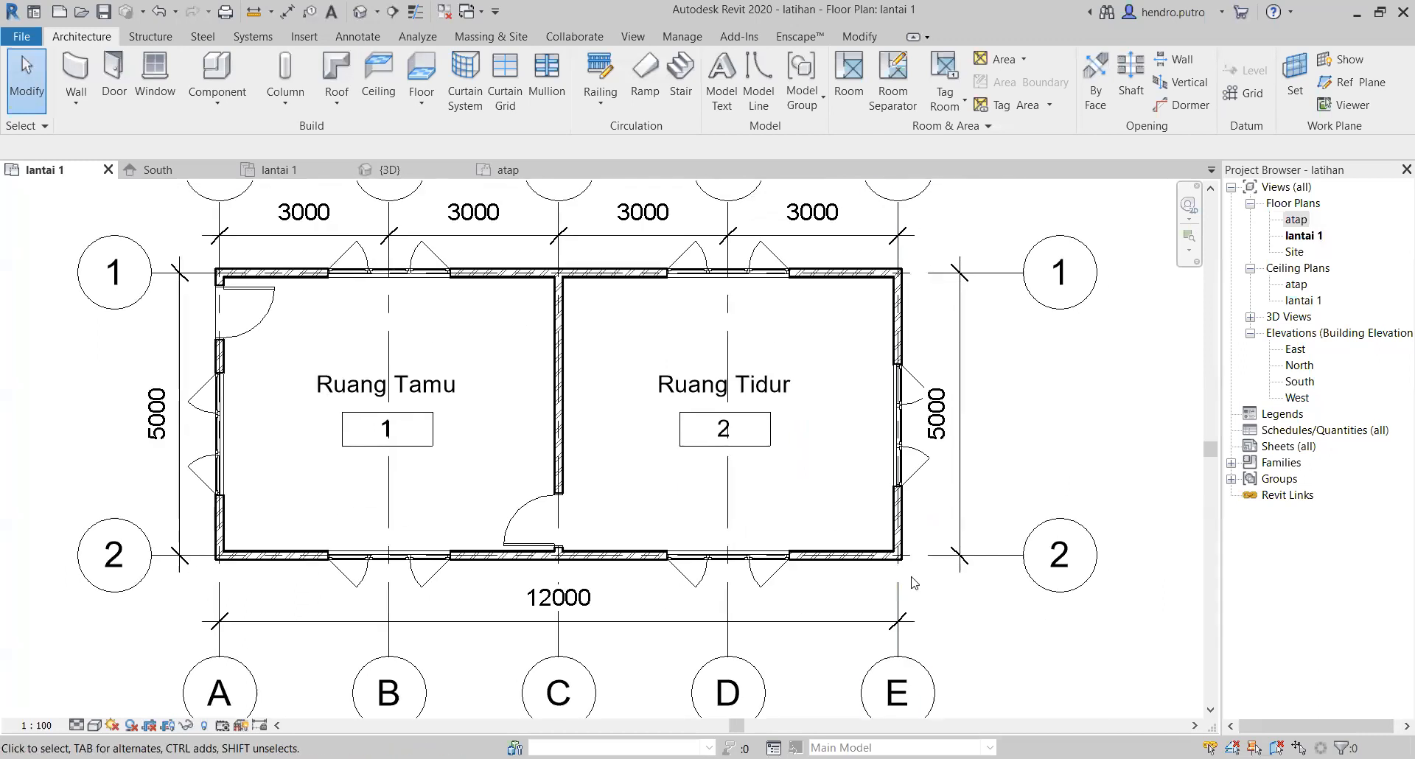
{"action": "left_click", "coordinate": [903, 518]}
{"action": "left_click", "coordinate": [826, 556]}
{"action": "left_click", "coordinate": [1052, 464]}
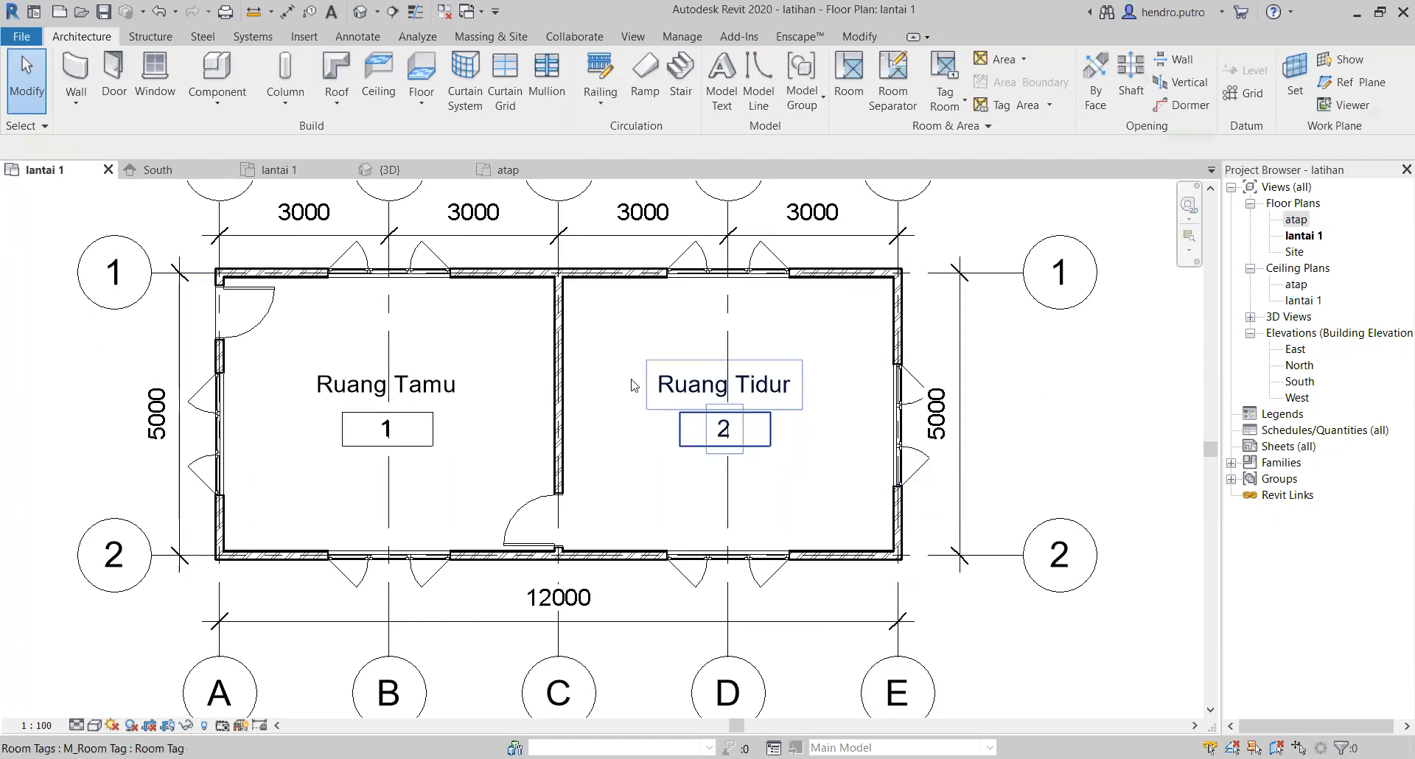
Step: Window-select the whole building, filter the selection down to the Floors category only, and clear the selection
{"action": "left_click_drag", "start_coordinate": [985, 234], "coordinate": [168, 655]}
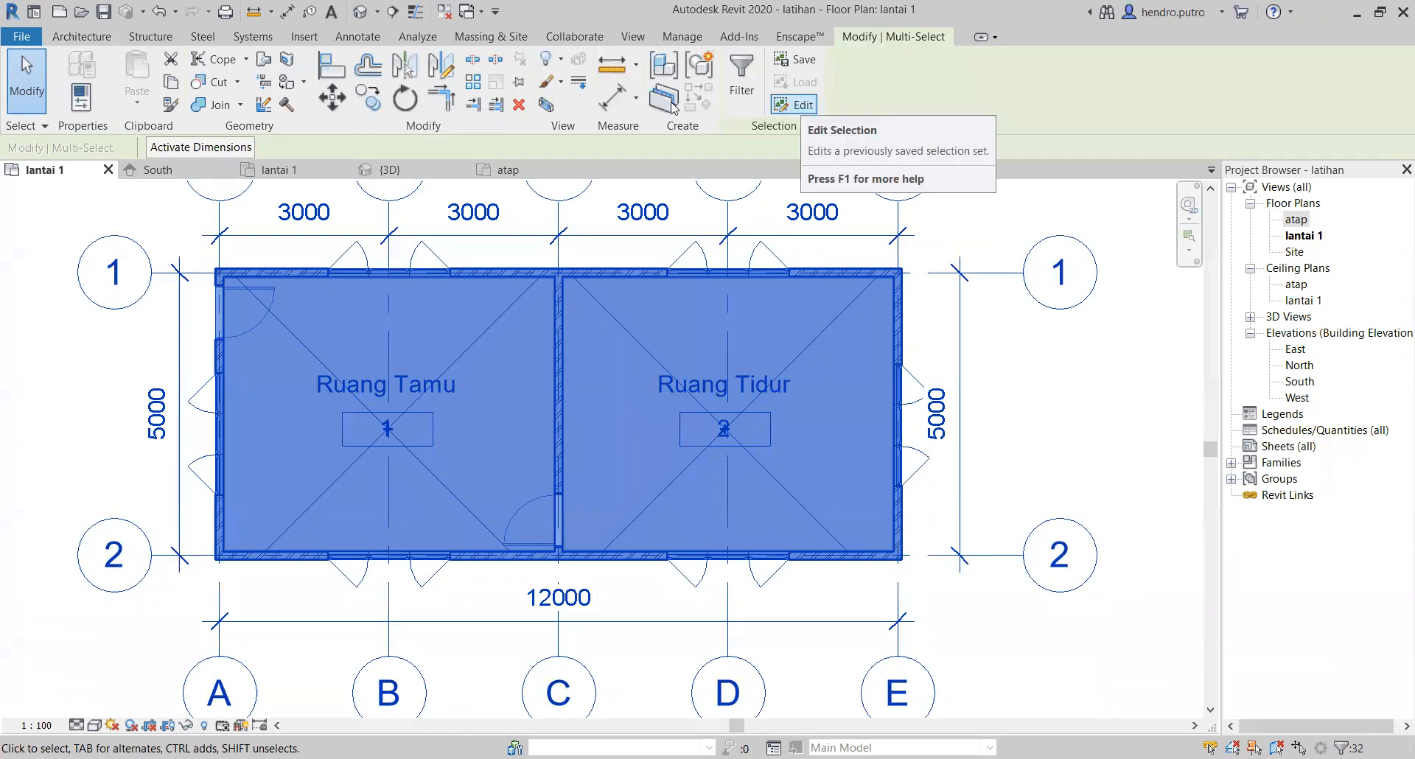
{"action": "left_click", "coordinate": [751, 92]}
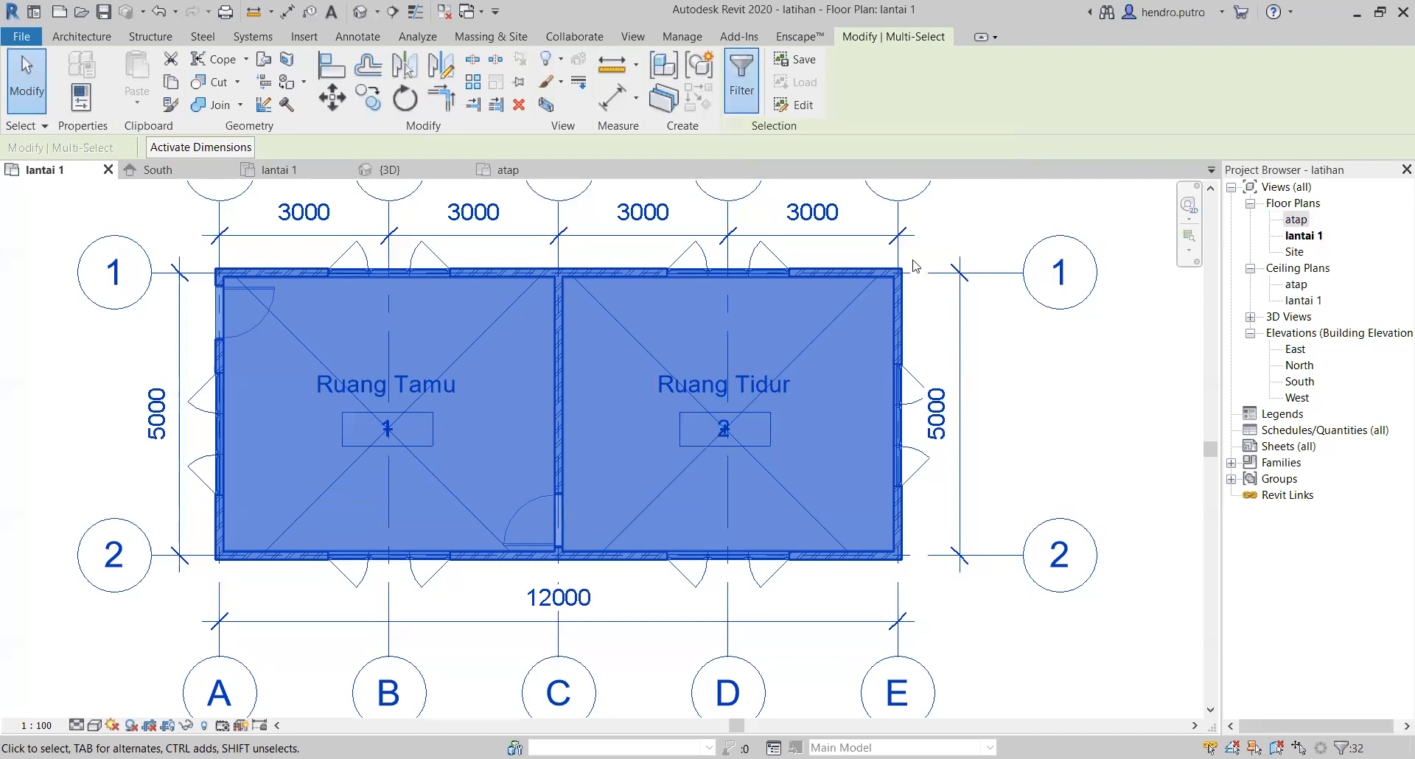
{"action": "left_click", "coordinate": [1117, 294]}
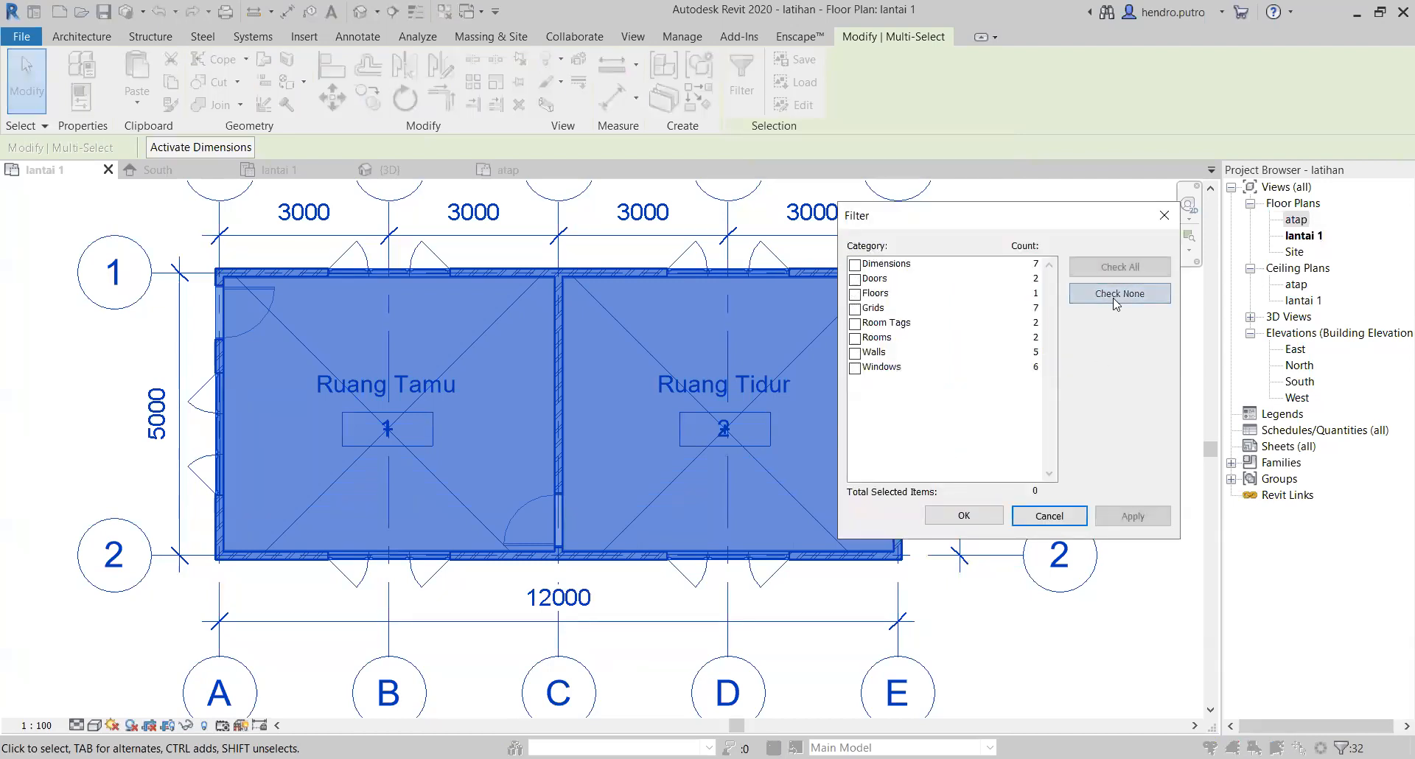
{"action": "left_click", "coordinate": [854, 295]}
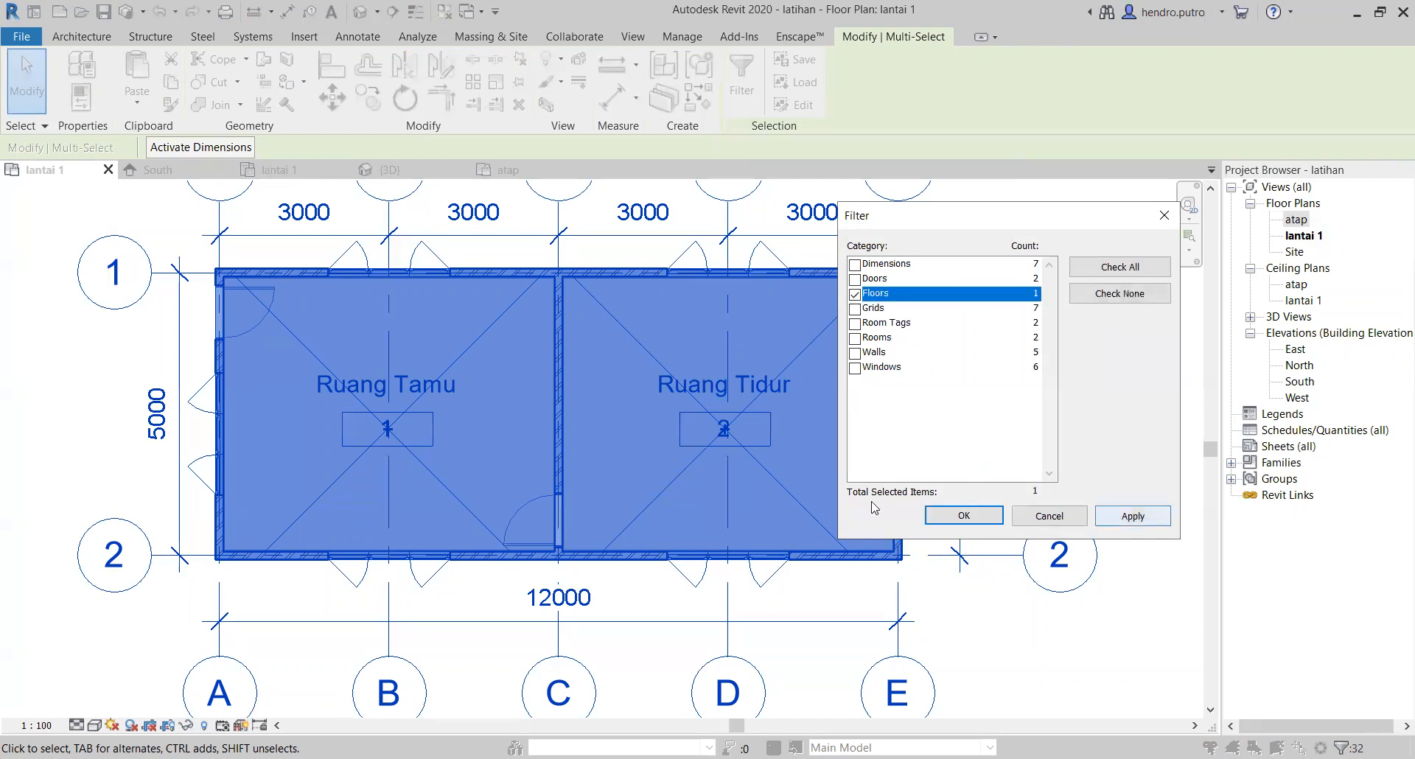
{"action": "left_click", "coordinate": [960, 517]}
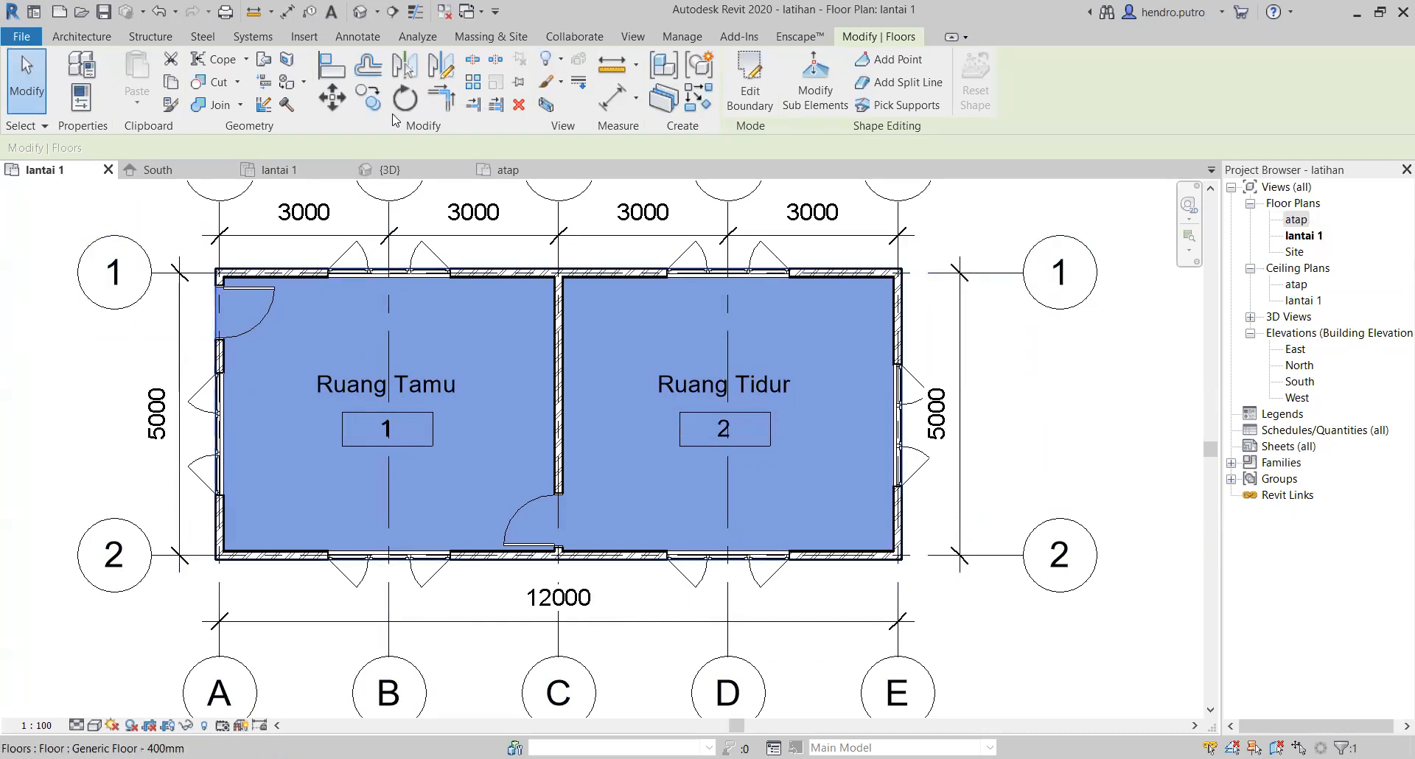
{"action": "left_click", "coordinate": [81, 36]}
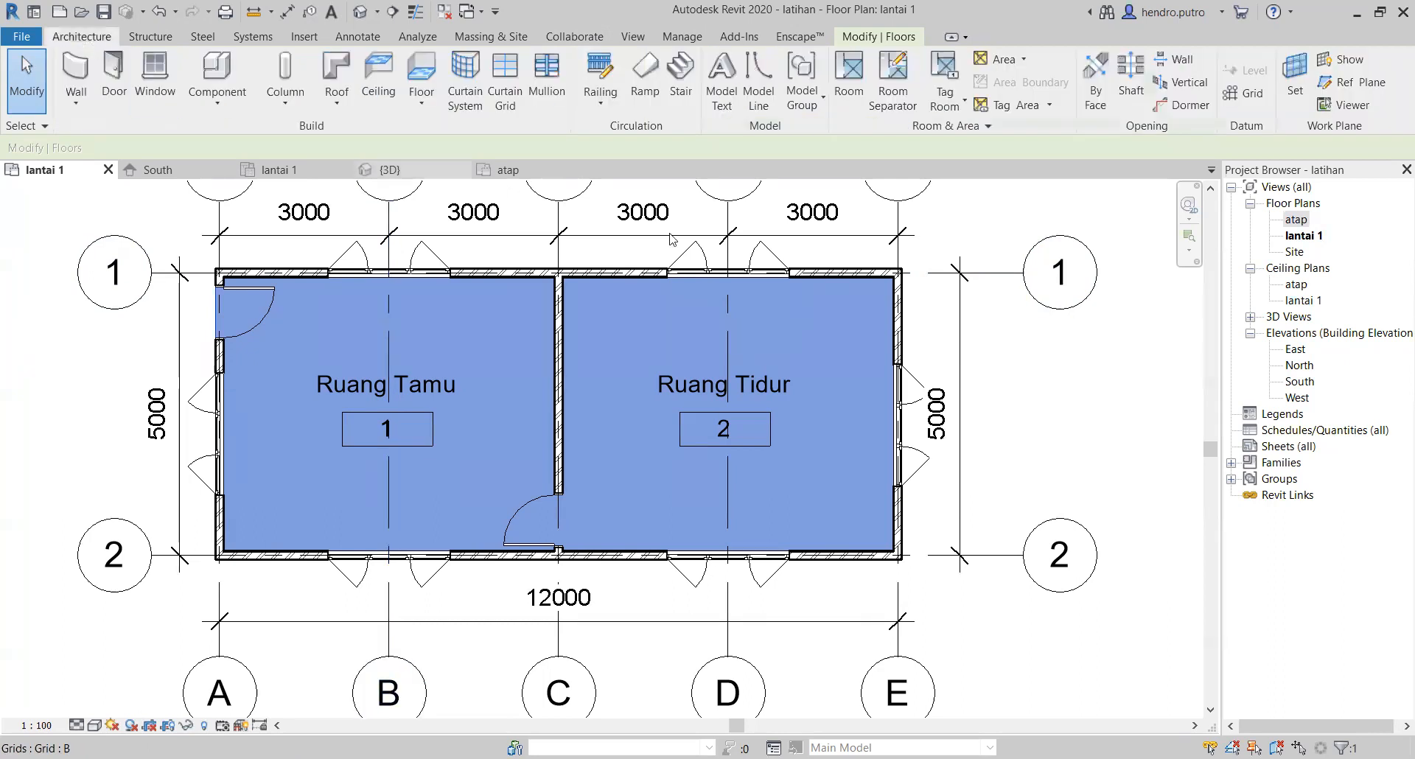
{"action": "left_click", "coordinate": [1129, 411]}
{"action": "scroll", "coordinate": [1079, 423], "scroll_direction": "down", "scroll_amount": 2}
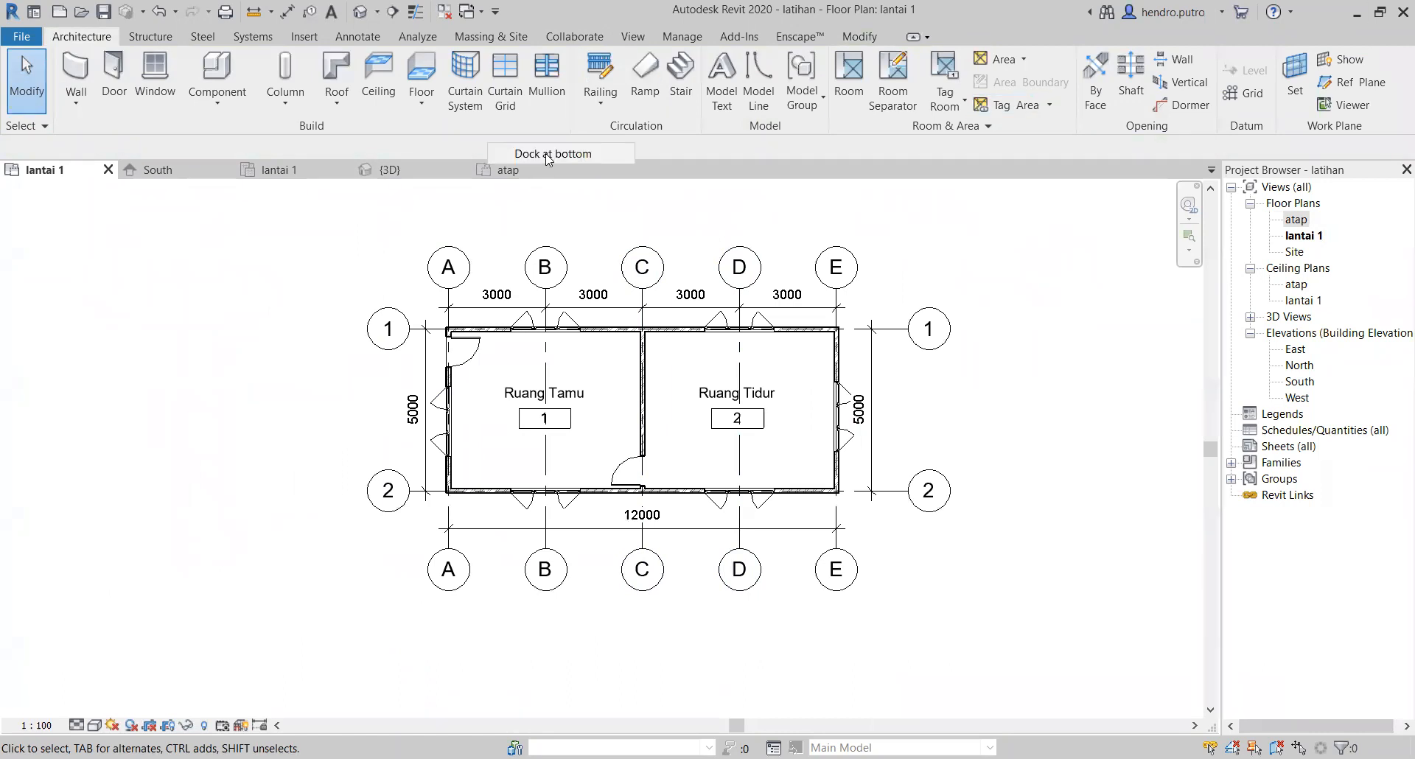
{"action": "left_click", "coordinate": [927, 37]}
{"action": "left_click", "coordinate": [865, 153]}
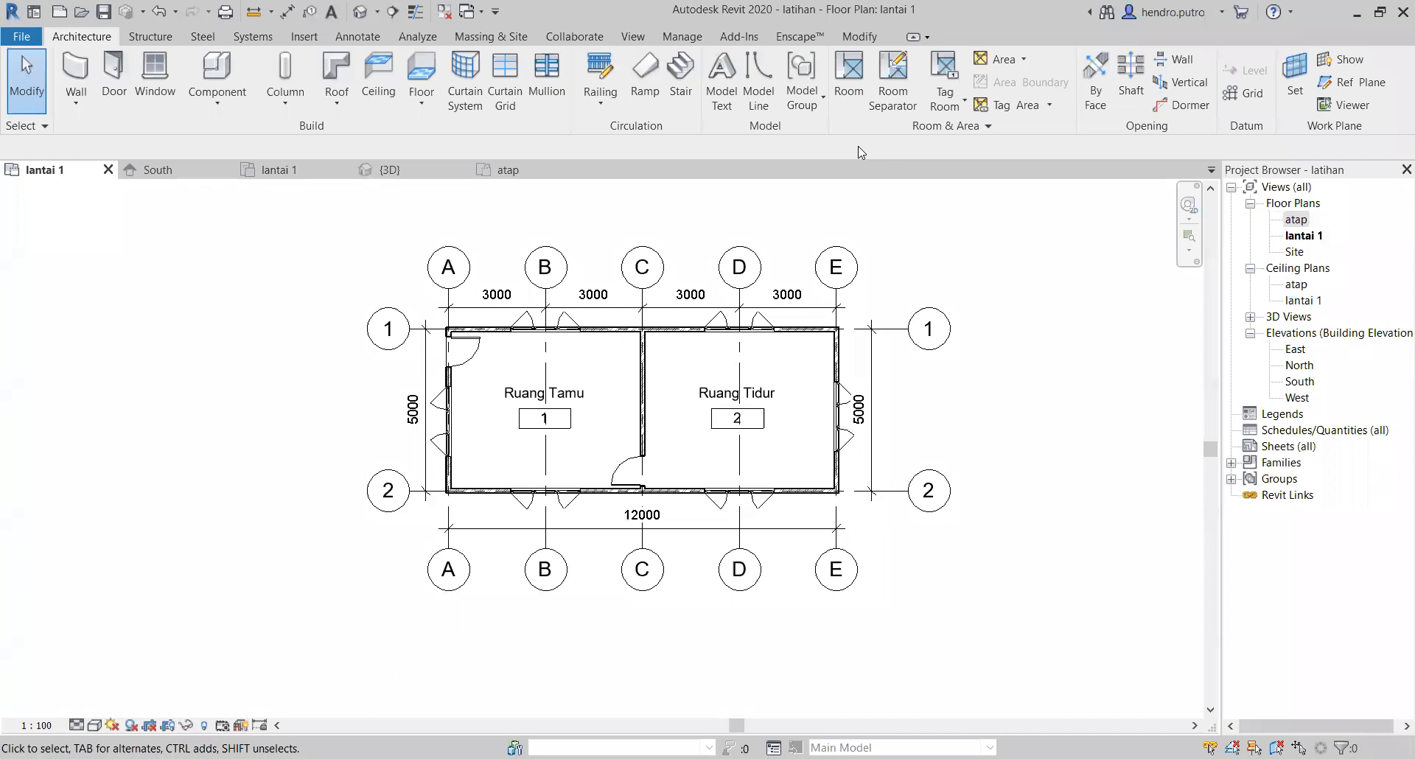
Step: Select the wall along grid 1, show the Properties palette again, and clear the selection
{"action": "left_click", "coordinate": [666, 338]}
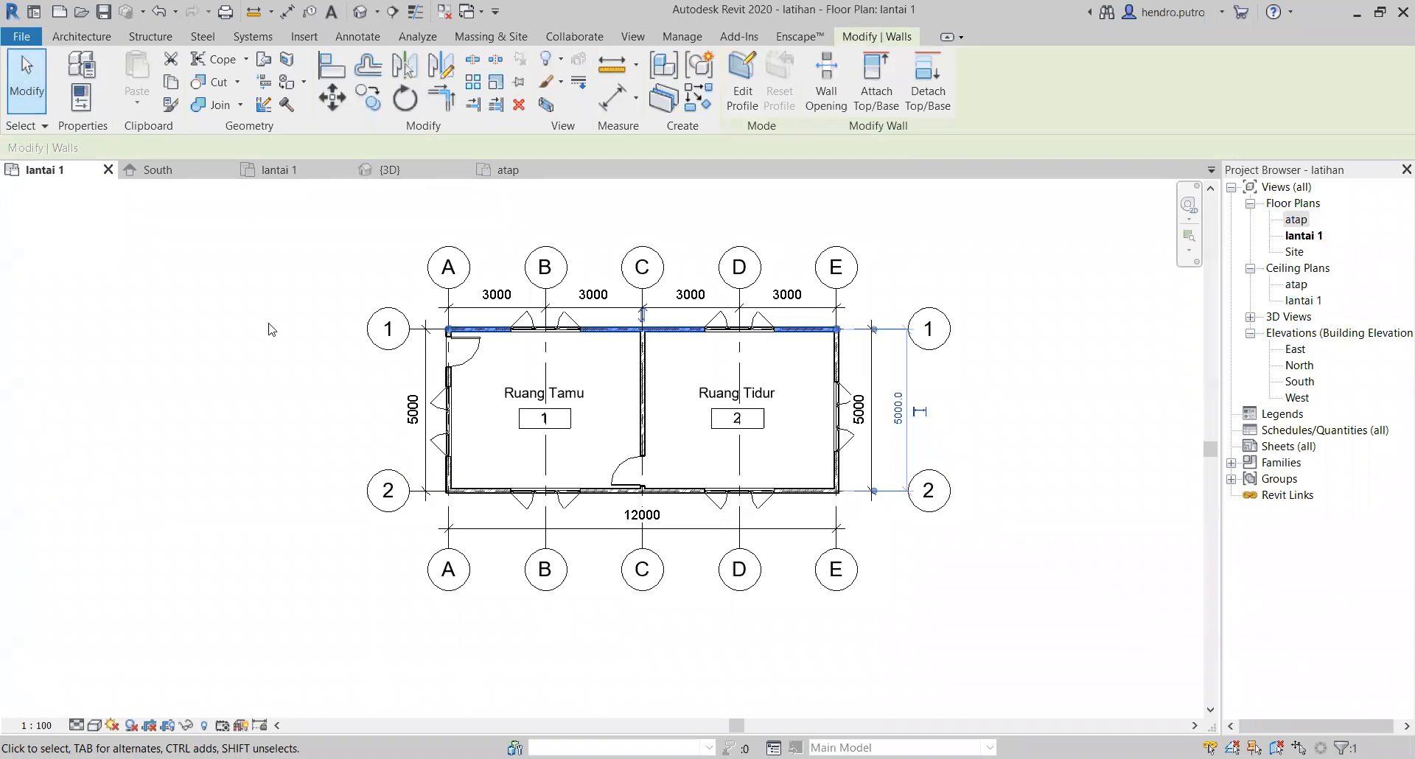
{"action": "key", "text": "ctrl+1"}
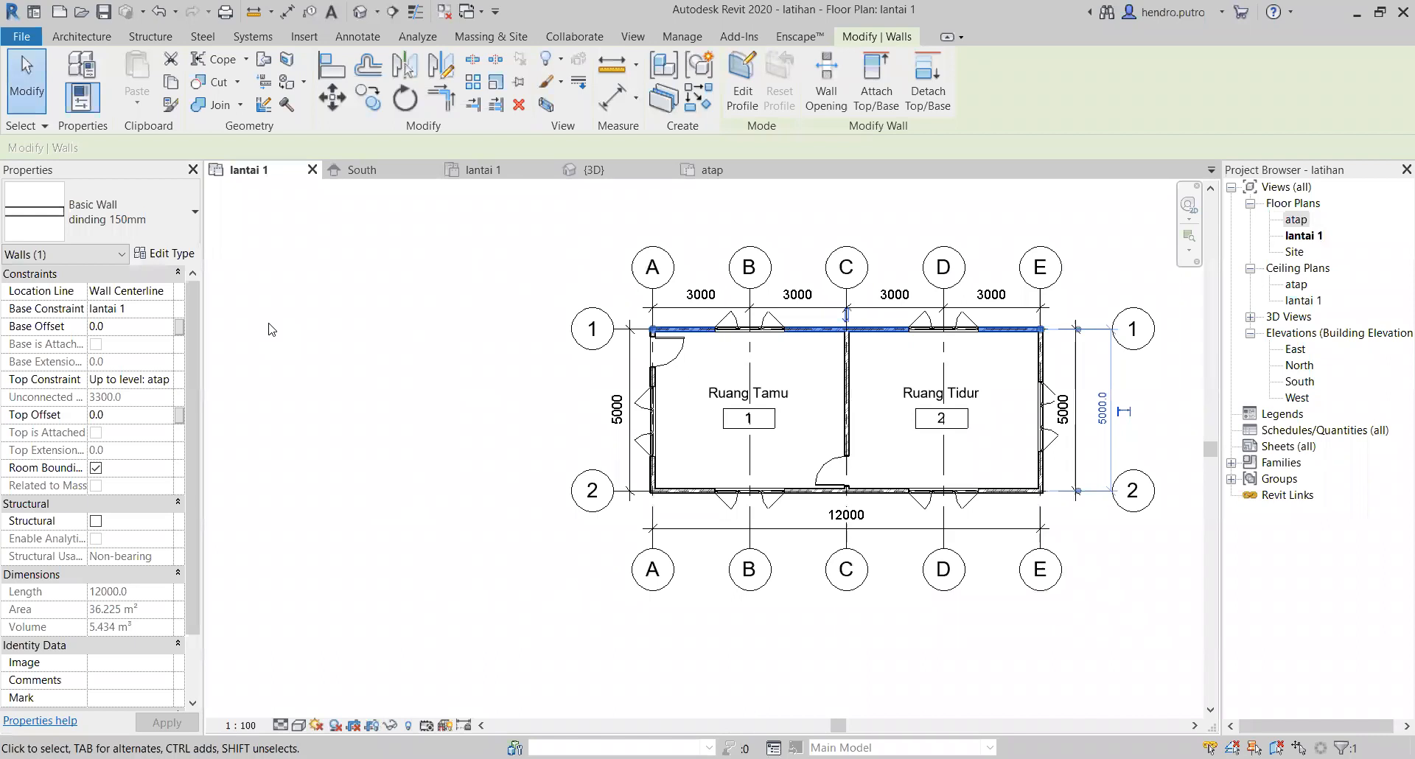
{"action": "scroll", "coordinate": [1088, 653], "scroll_direction": "down", "scroll_amount": 4}
{"action": "middle_click_drag", "start_coordinate": [1088, 653], "coordinate": [821, 497]}
{"action": "left_click", "coordinate": [897, 417]}
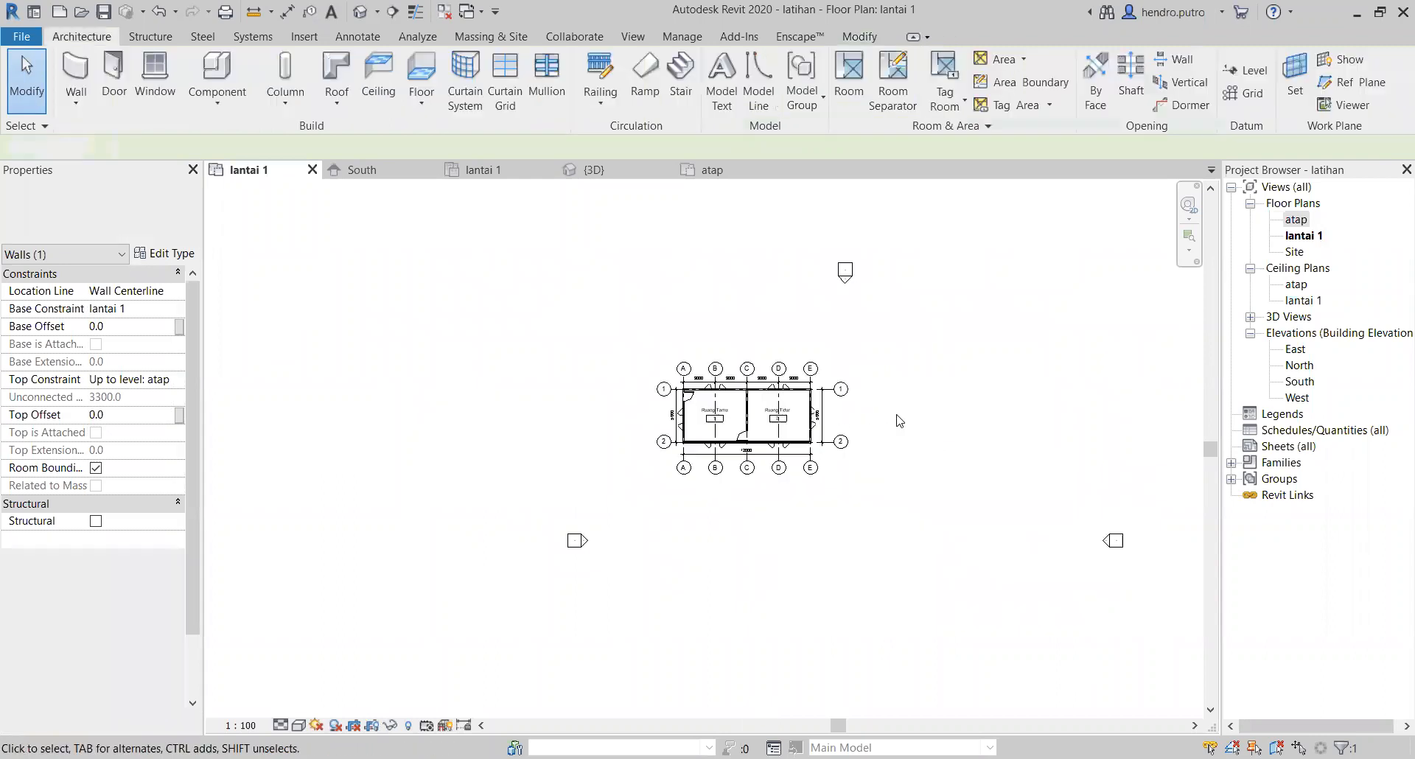
Step: Window-select the building with its grids and dimensions but without the elevation markers, and clear the selection
{"action": "scroll", "coordinate": [895, 416], "scroll_direction": "up", "scroll_amount": 1}
{"action": "left_click_drag", "start_coordinate": [487, 272], "coordinate": [958, 580]}
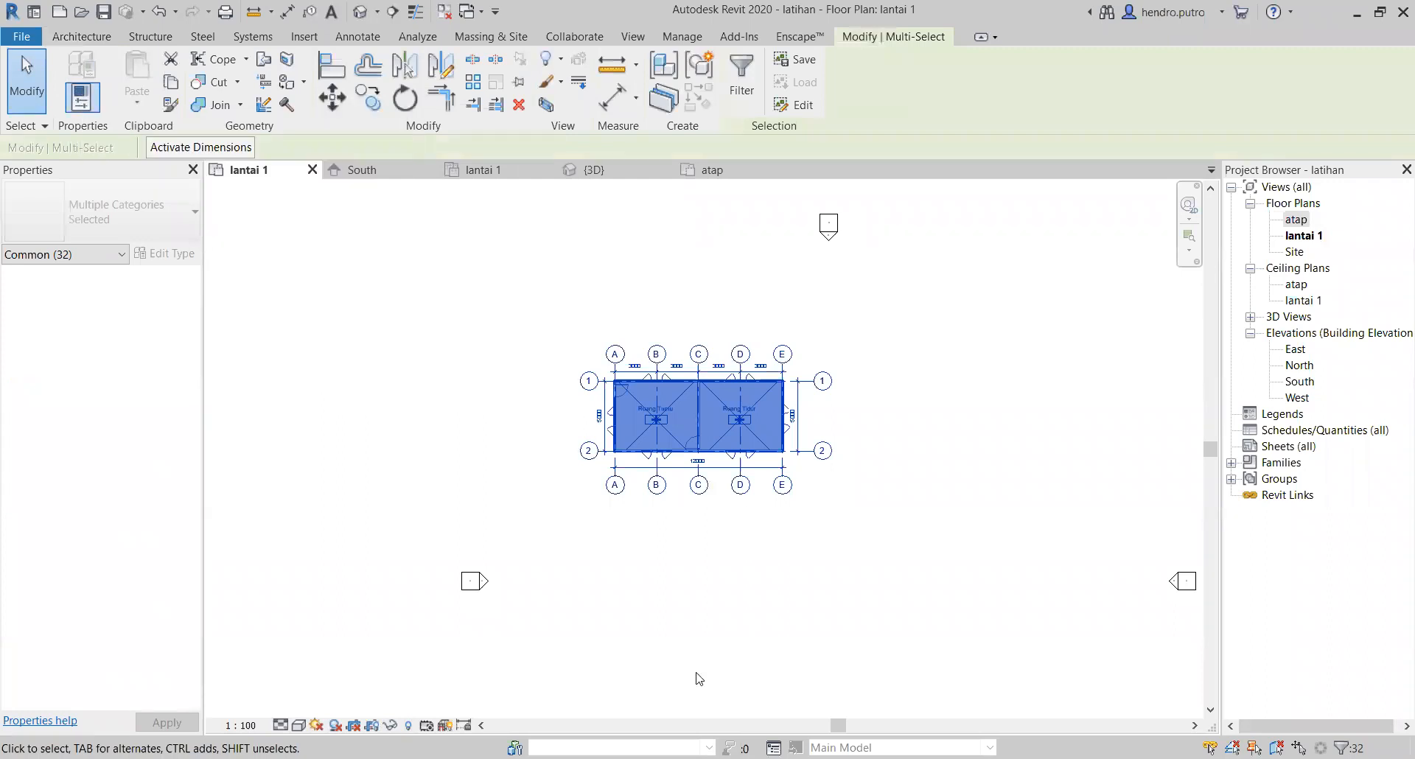
{"action": "left_click", "coordinate": [721, 643]}
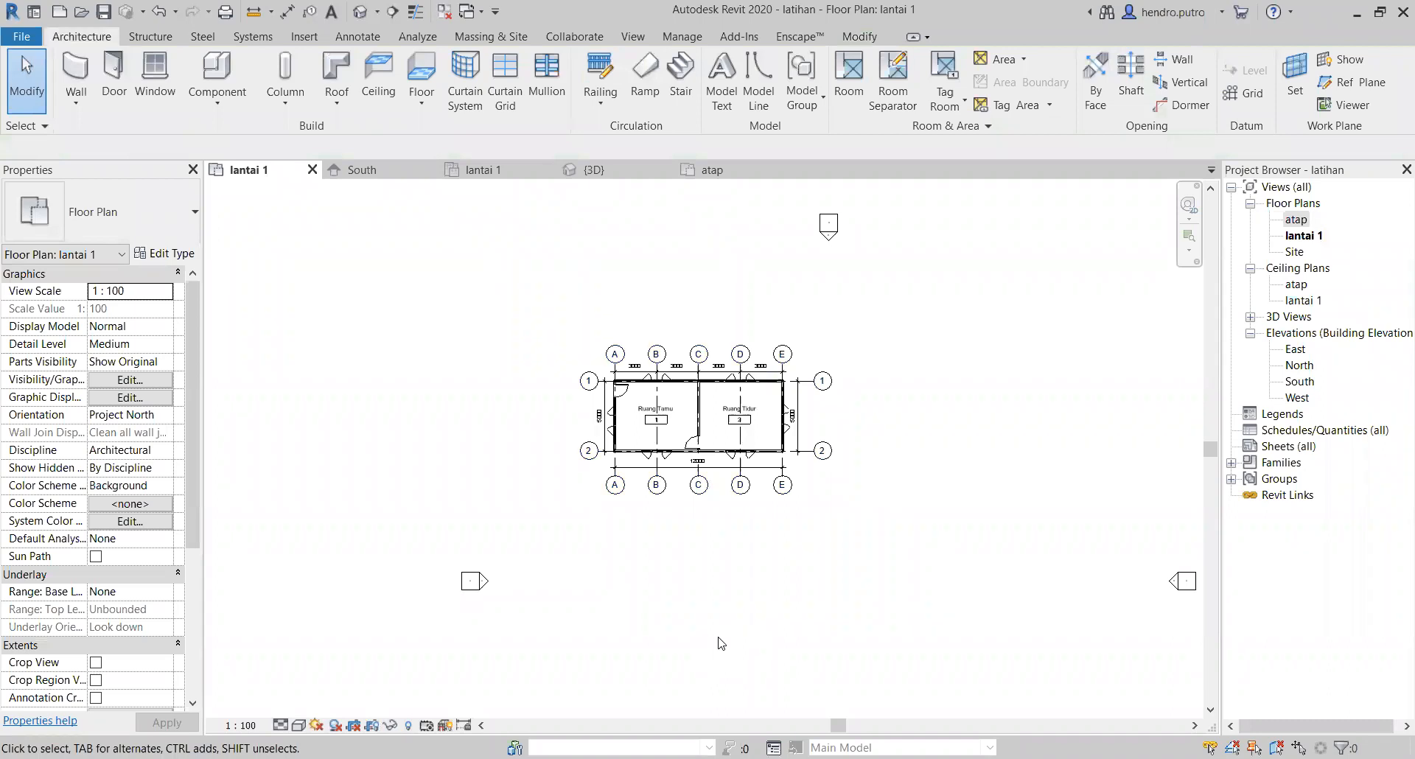
{"action": "scroll", "coordinate": [623, 597], "scroll_direction": "up", "scroll_amount": 1}
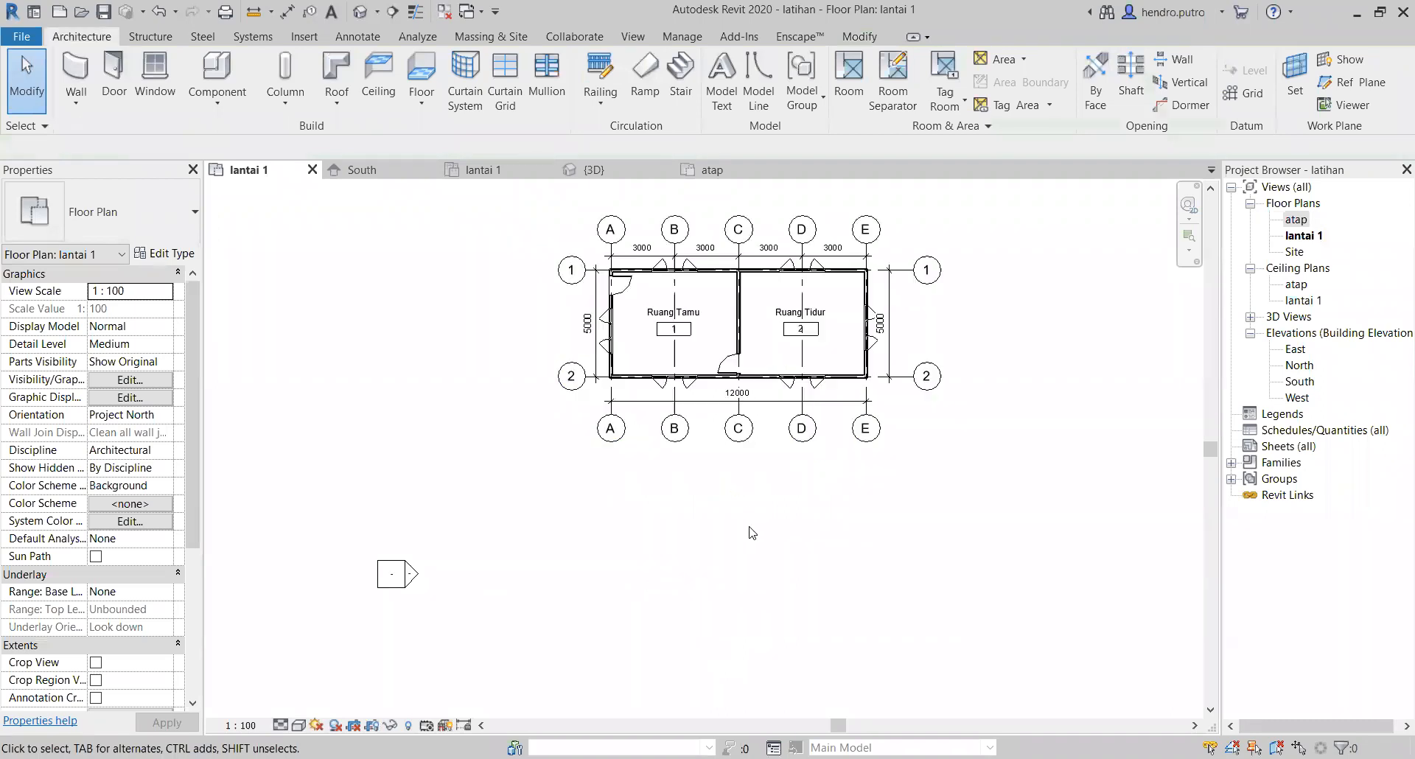
{"action": "scroll", "coordinate": [601, 636], "scroll_direction": "up", "scroll_amount": 2}
{"action": "middle_click_drag", "start_coordinate": [601, 636], "coordinate": [653, 653]}
{"action": "scroll", "coordinate": [629, 649], "scroll_direction": "down", "scroll_amount": 1}
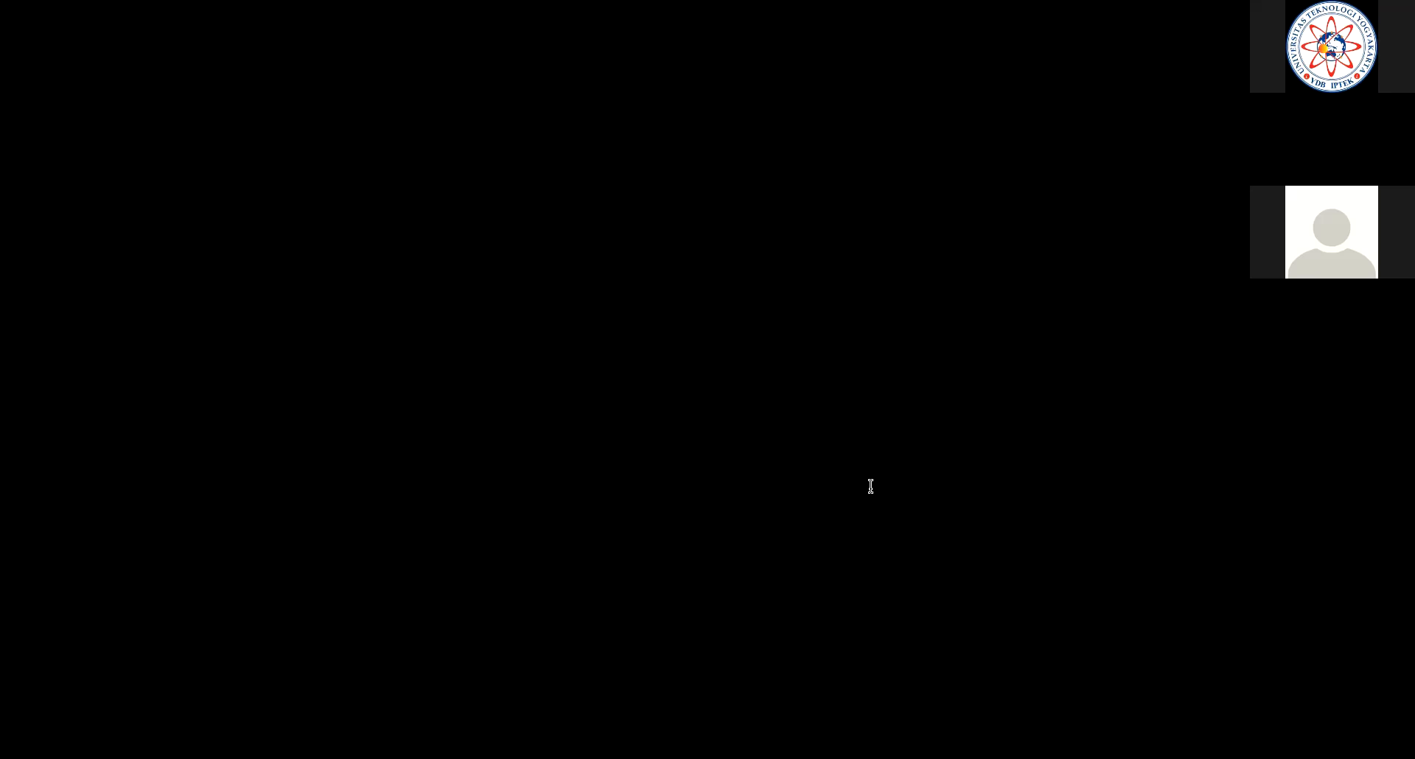
Step: Switch to WPS Office and read the drawing requirements, grading and submission instructions in Soal UTS_TDAD_09112021.pdf
{"action": "scroll", "coordinate": [886, 472], "scroll_direction": "down", "scroll_amount": 3}
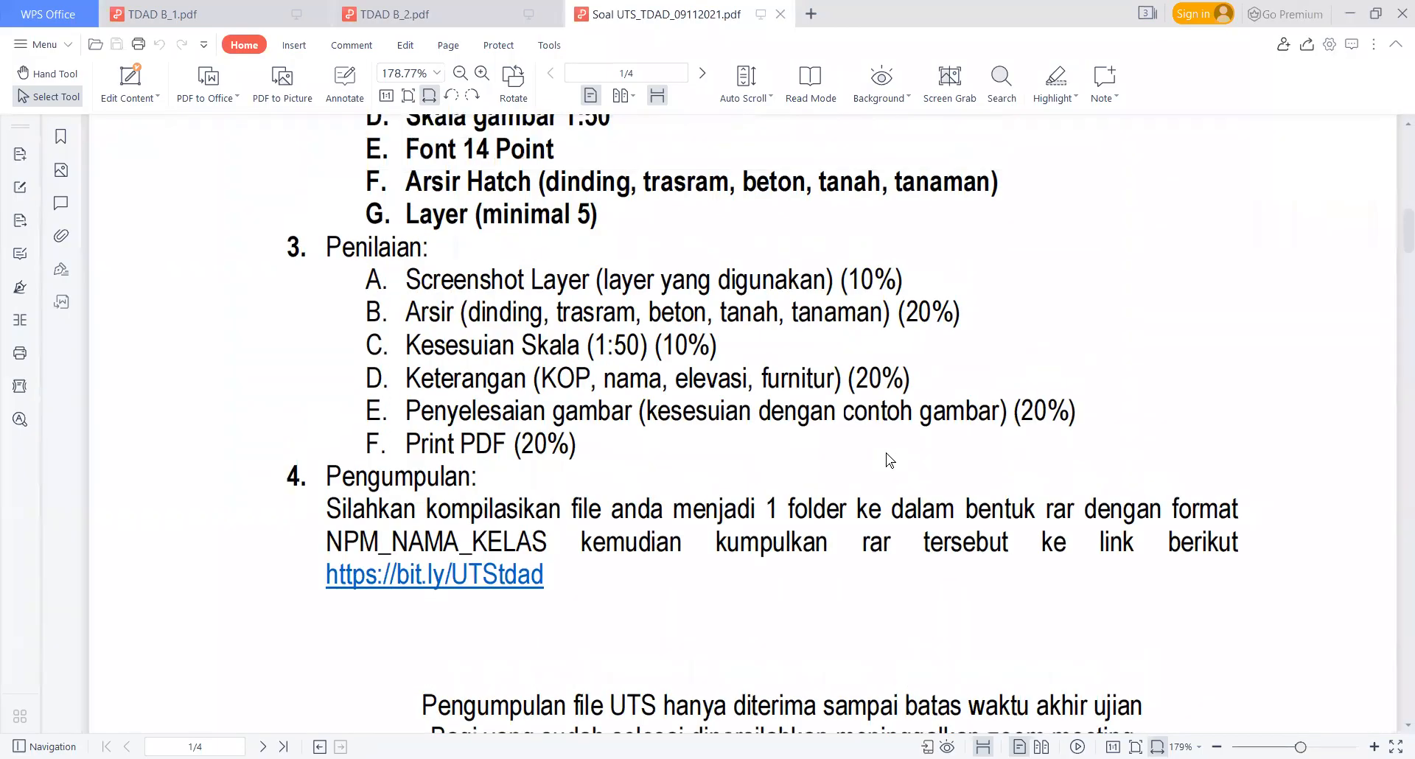
{"action": "scroll", "coordinate": [691, 356], "scroll_direction": "up", "scroll_amount": 3}
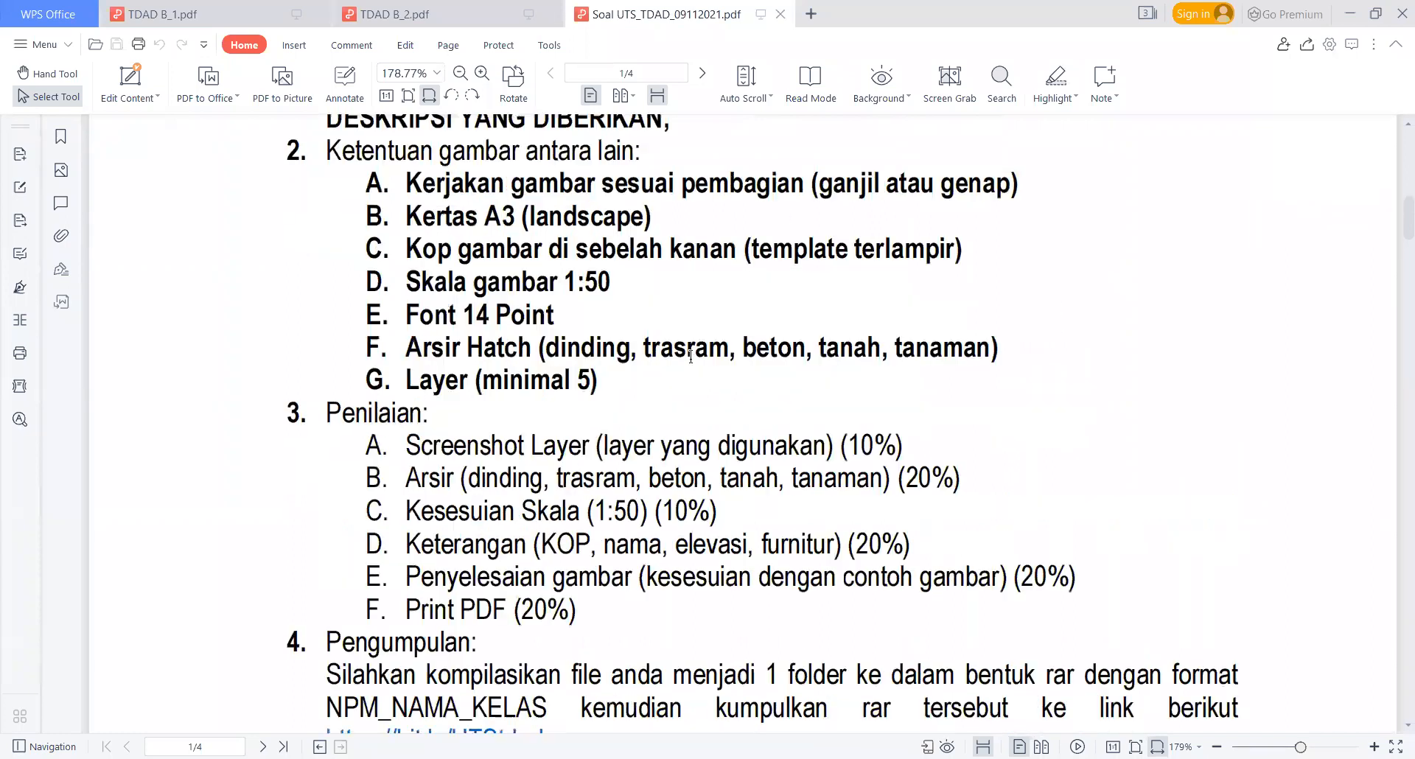
{"action": "scroll", "coordinate": [690, 360], "scroll_direction": "down", "scroll_amount": 10}
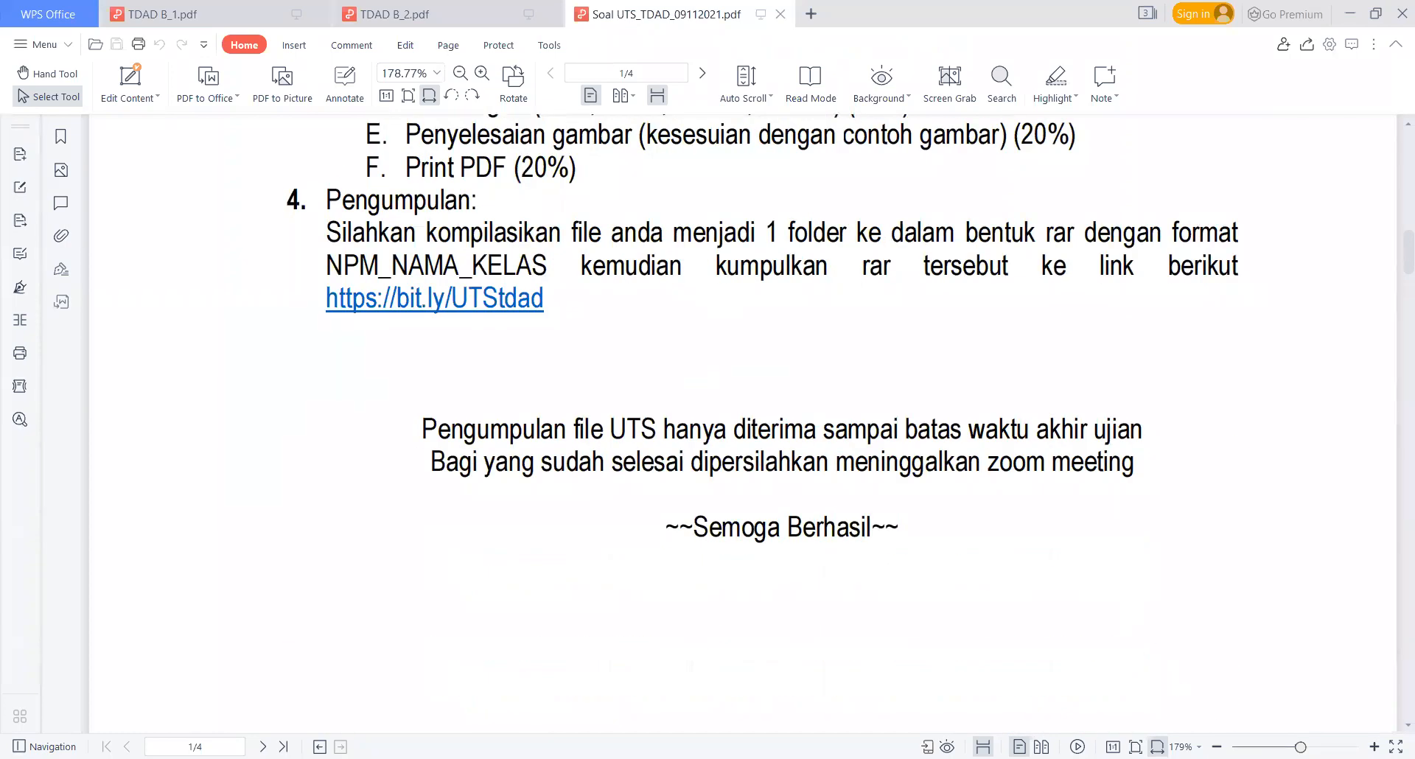
{"action": "scroll", "coordinate": [1101, 564], "scroll_direction": "down", "scroll_amount": 1, "text": "ctrl"}
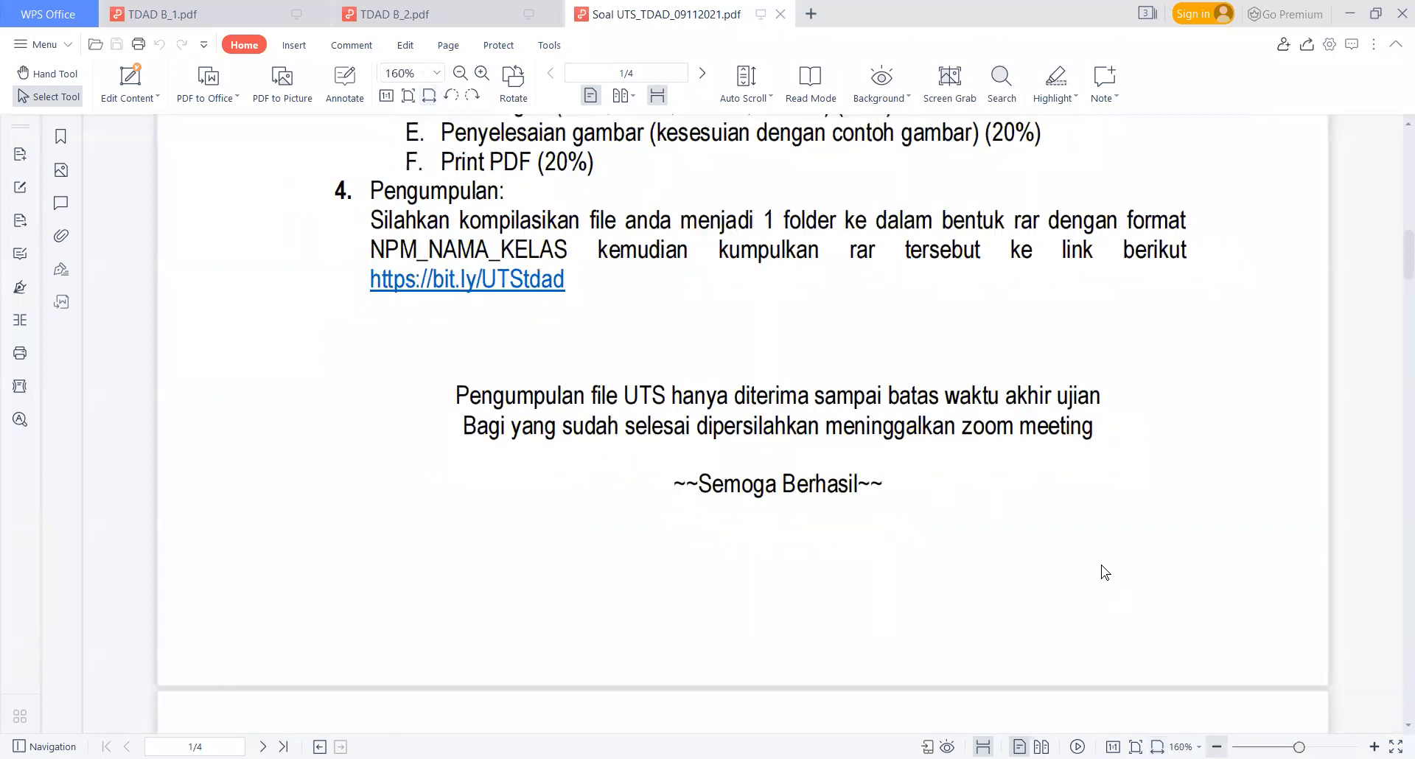
{"action": "scroll", "coordinate": [1101, 564], "scroll_direction": "down", "scroll_amount": 1, "text": "ctrl"}
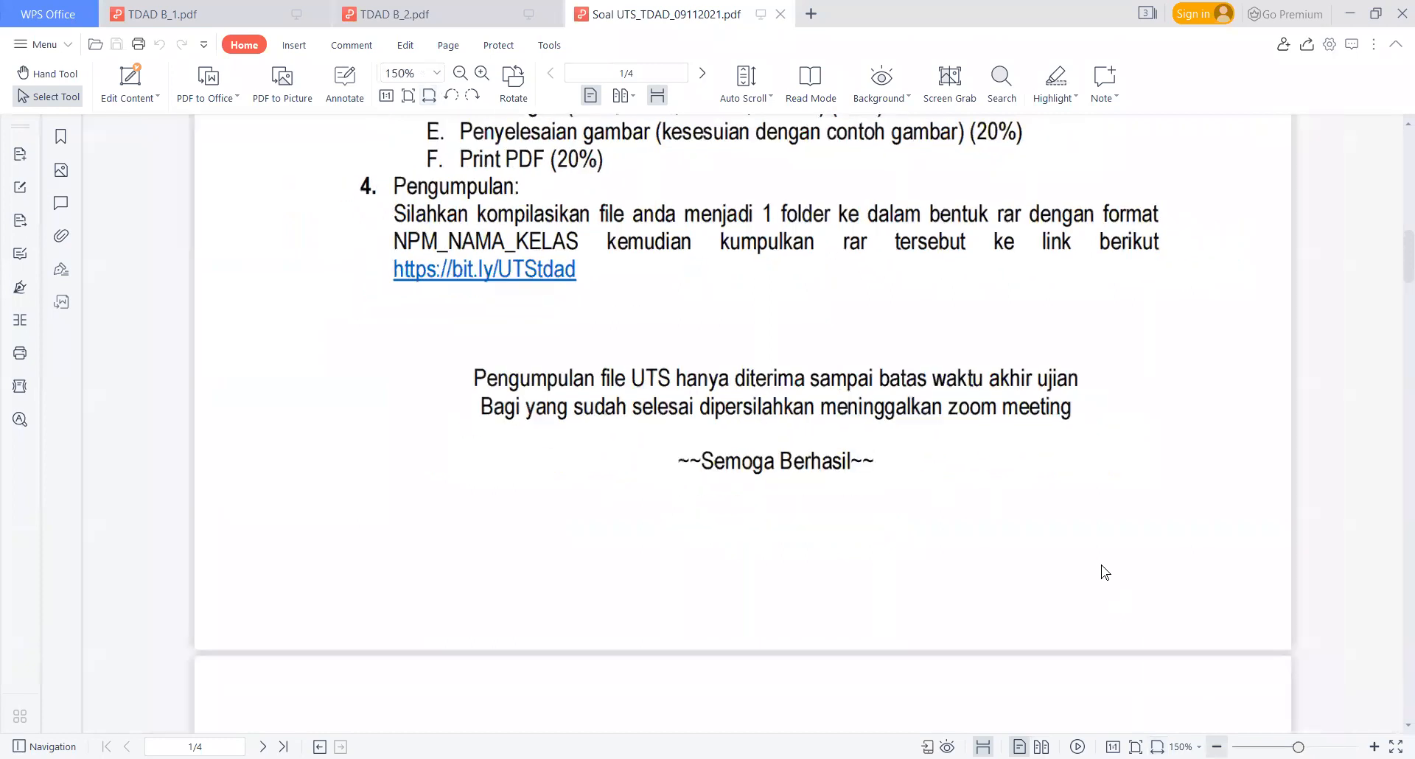
{"action": "scroll", "coordinate": [1173, 590], "scroll_direction": "up", "scroll_amount": 3}
Step: Examine the Gambar Denah floor plan for Soal untuk NPM Ganjil on page 2 of the exam PDF at 125% zoom
{"action": "scroll", "coordinate": [1192, 702], "scroll_direction": "down", "scroll_amount": 7}
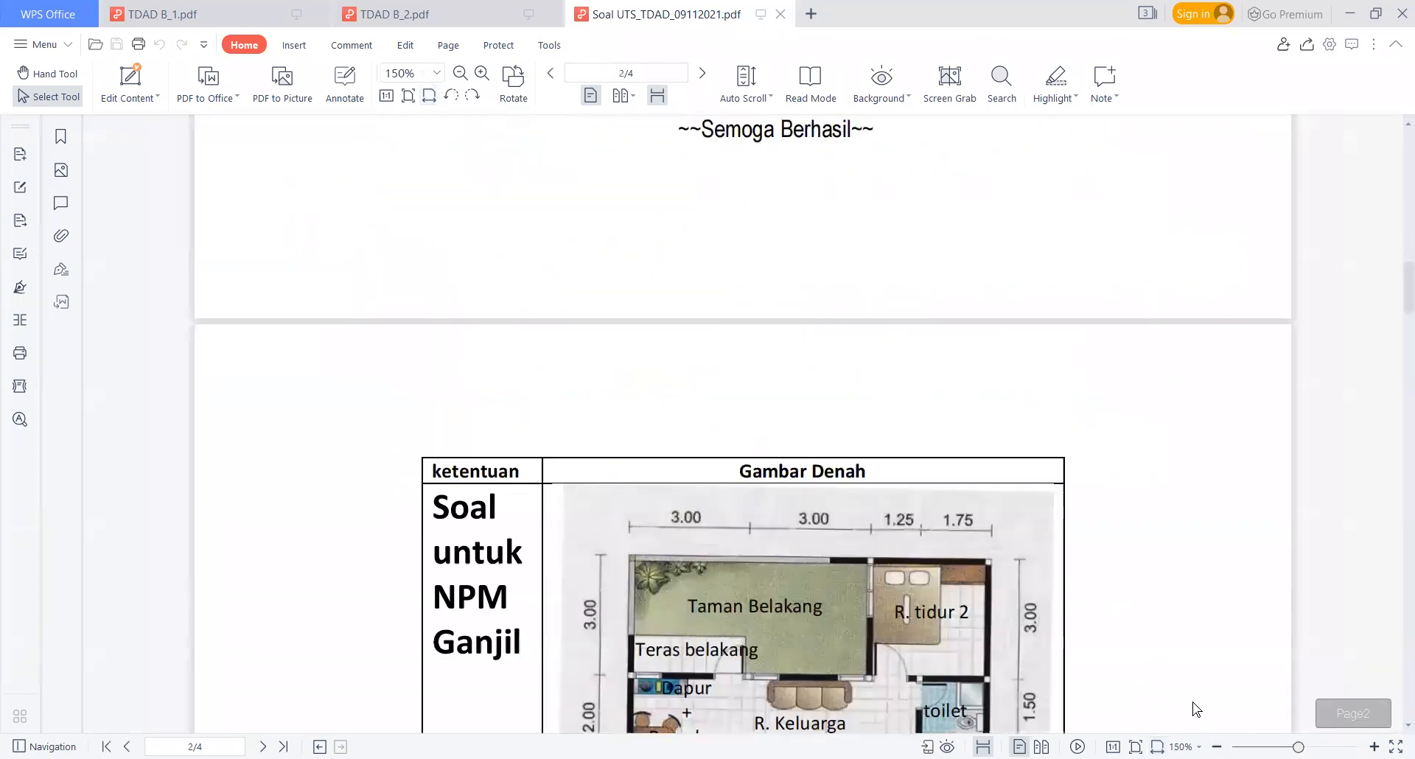
{"action": "scroll", "coordinate": [1192, 702], "scroll_direction": "down", "scroll_amount": 4}
{"action": "scroll", "coordinate": [1127, 666], "scroll_direction": "down", "scroll_amount": 1}
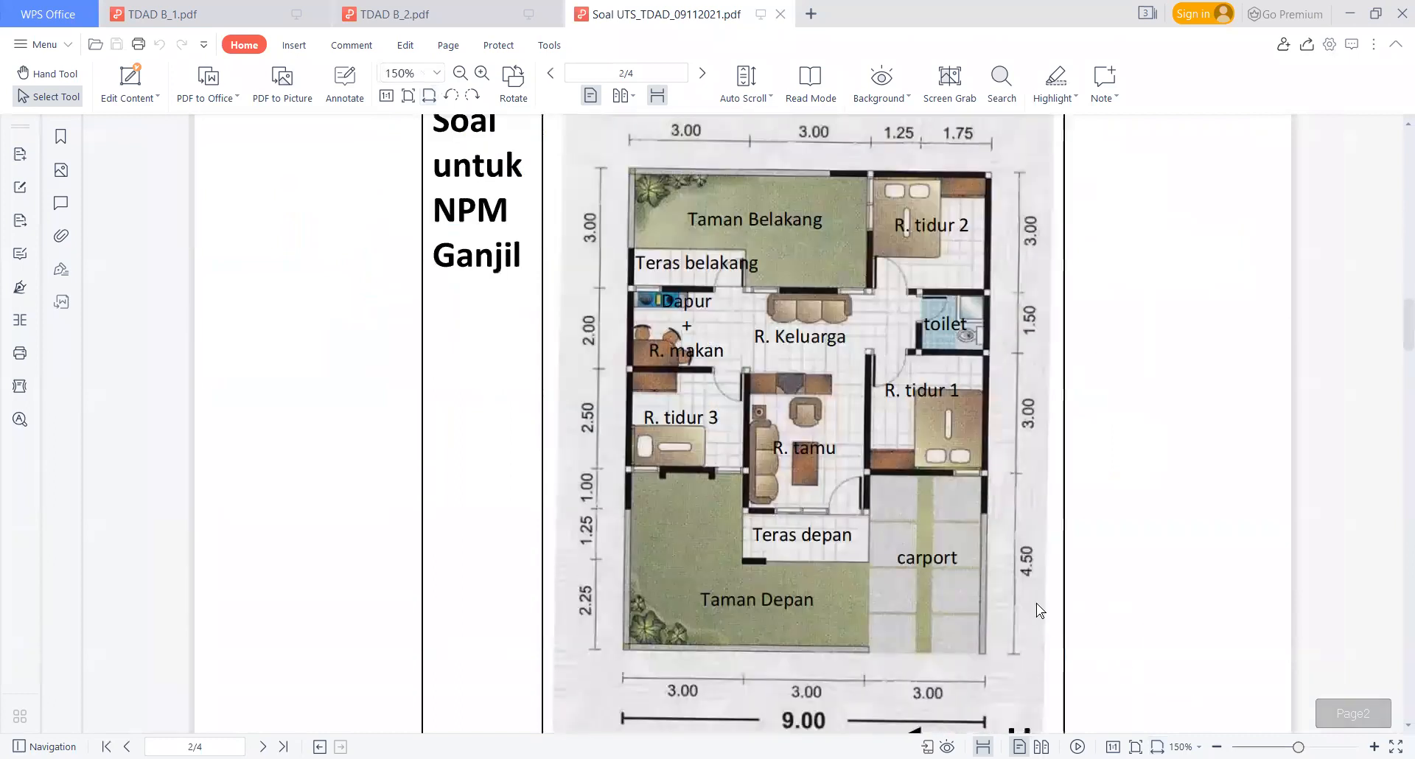
{"action": "left_click", "coordinate": [1216, 746]}
{"action": "scroll", "coordinate": [743, 424], "scroll_direction": "up", "scroll_amount": 1}
{"action": "scroll", "coordinate": [743, 424], "scroll_direction": "down", "scroll_amount": 1}
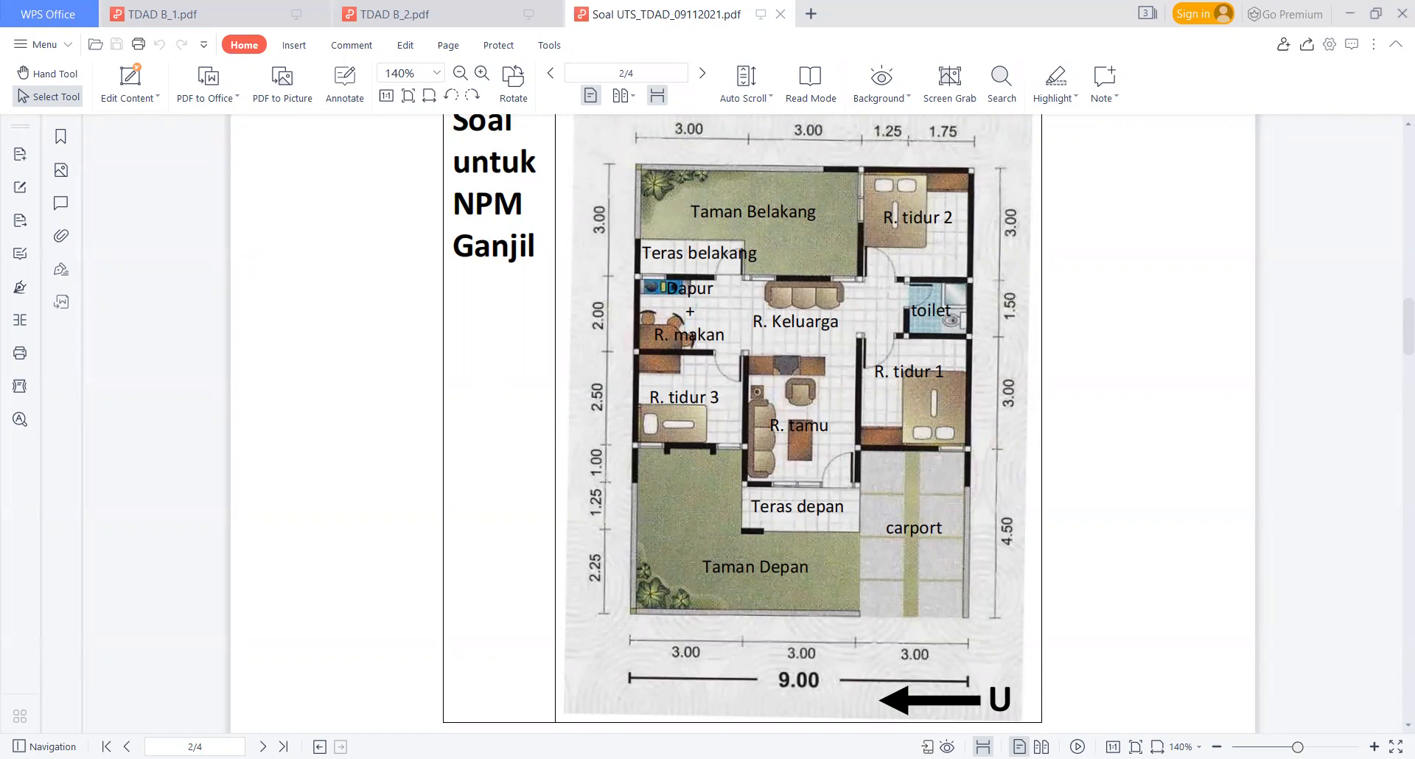
{"action": "scroll", "coordinate": [926, 498], "scroll_direction": "down", "scroll_amount": 1, "text": "ctrl"}
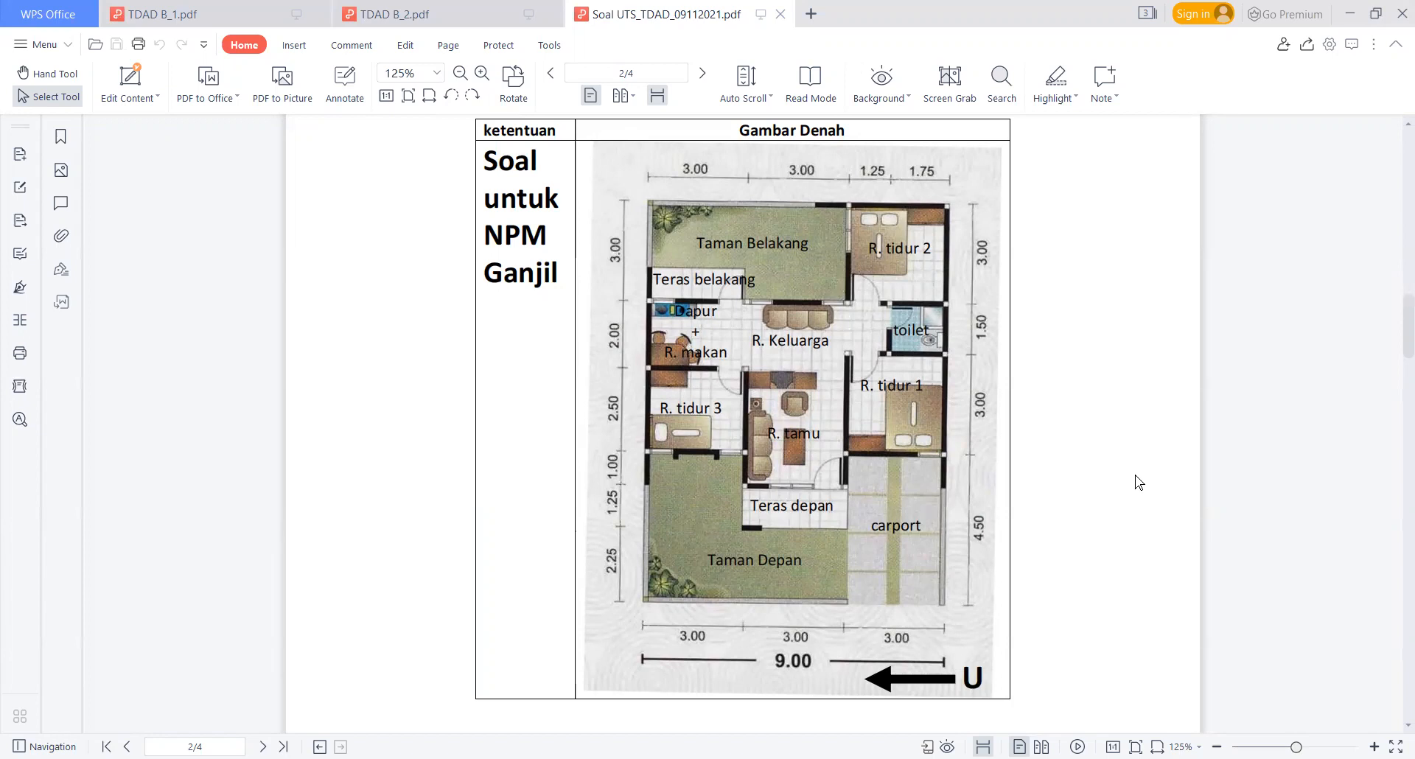
{"action": "scroll", "coordinate": [1134, 465], "scroll_direction": "up", "scroll_amount": 3}
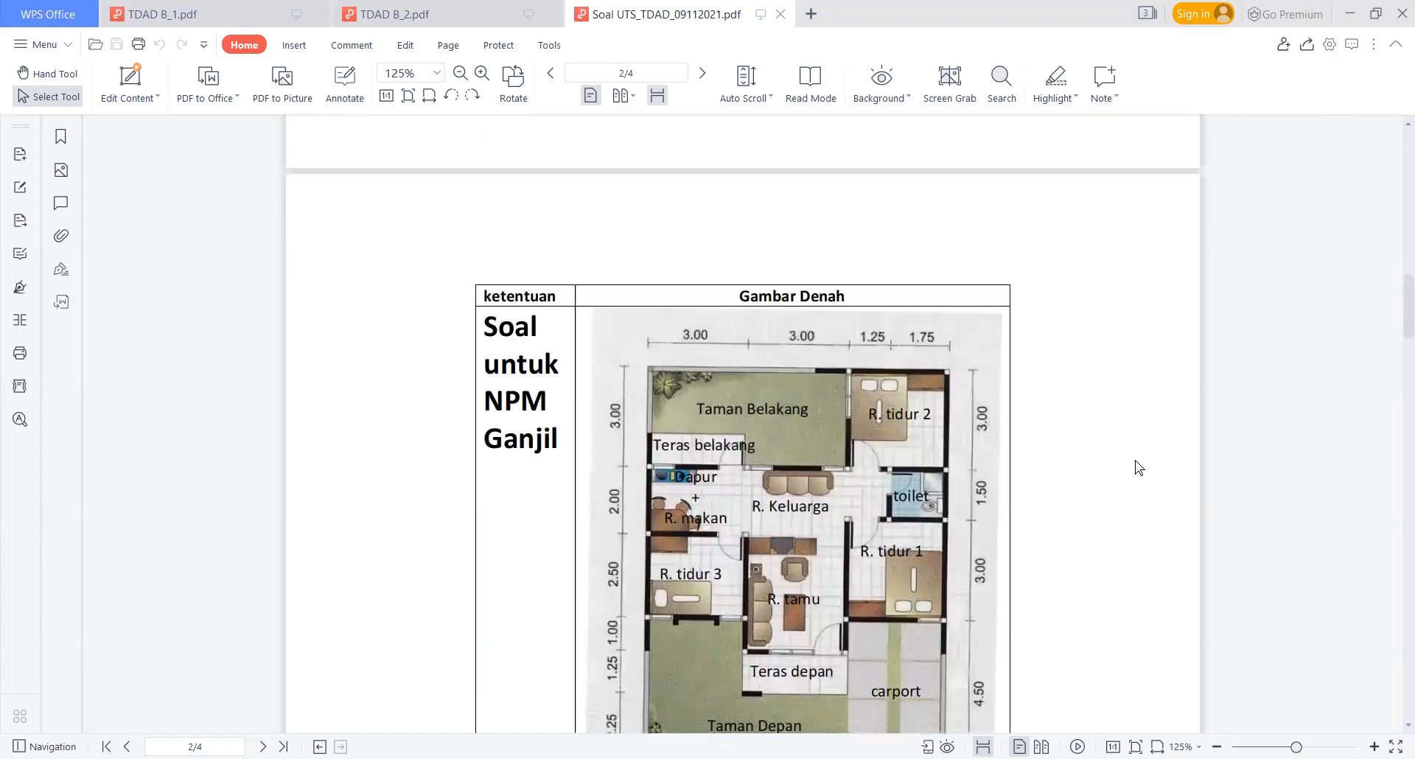
{"action": "scroll", "coordinate": [1134, 460], "scroll_direction": "down", "scroll_amount": 15}
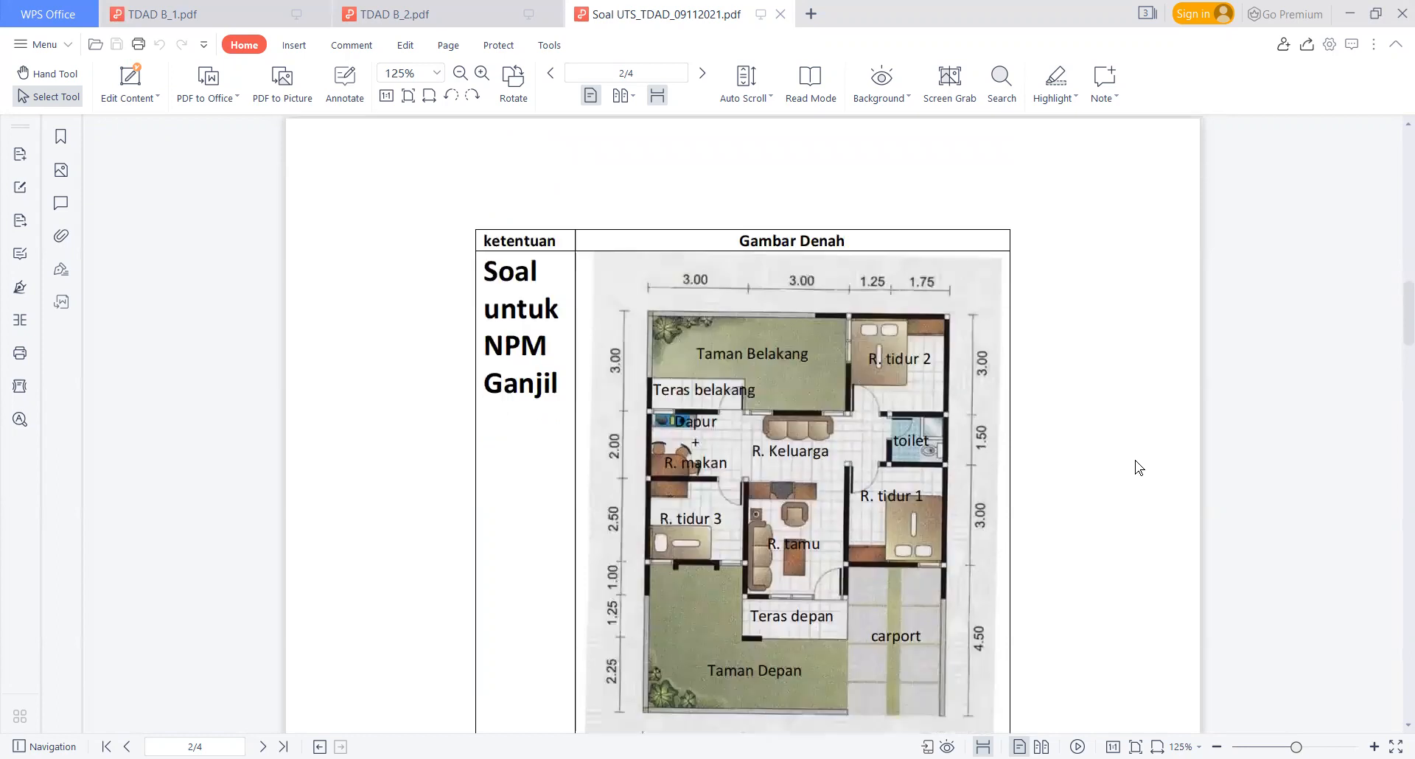
Step: Examine the Soal untuk NPM Genap floor plan on page 3 of the exam PDF, including its rooms and dimensions, and return to page 2
{"action": "scroll", "coordinate": [1072, 485], "scroll_direction": "down", "scroll_amount": 14}
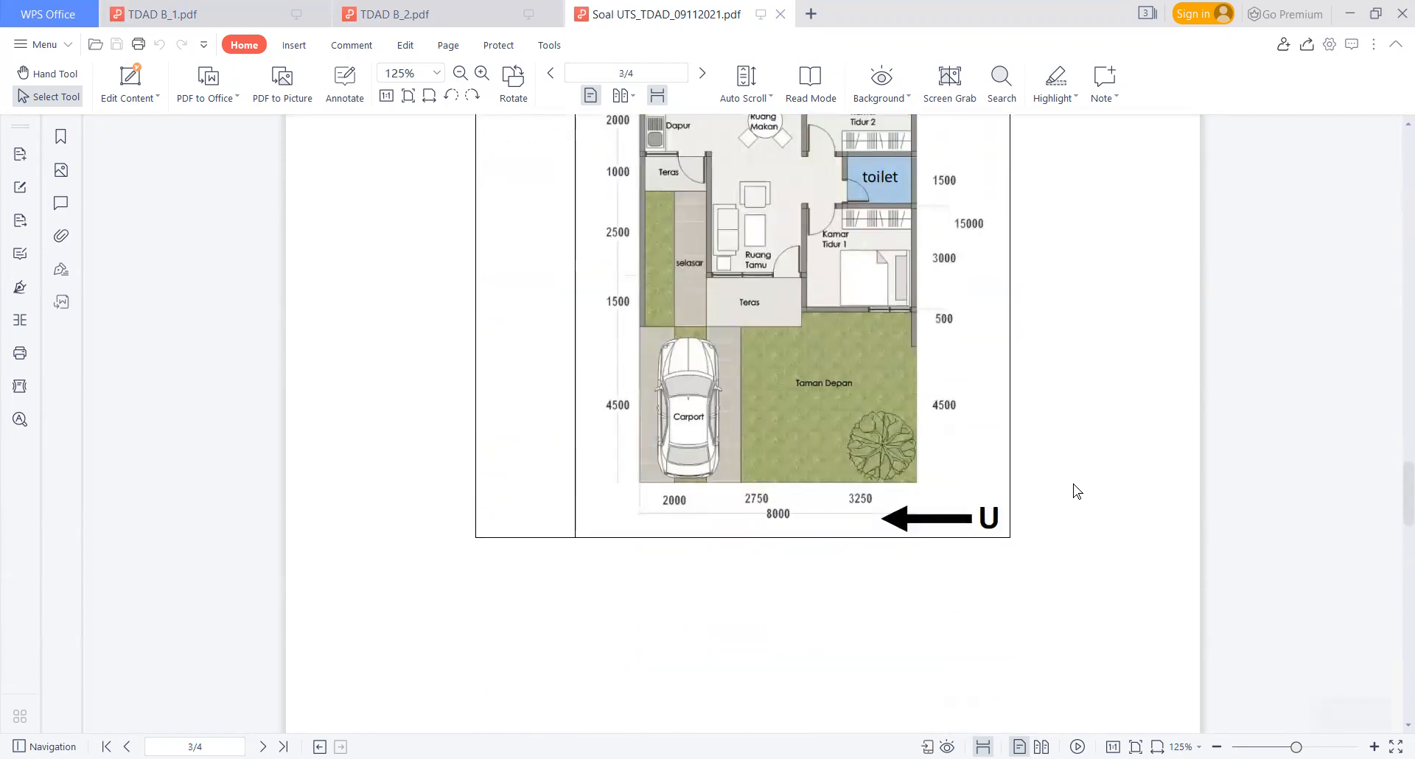
{"action": "scroll", "coordinate": [1073, 483], "scroll_direction": "down", "scroll_amount": 8}
{"action": "scroll", "coordinate": [931, 471], "scroll_direction": "up", "scroll_amount": 14}
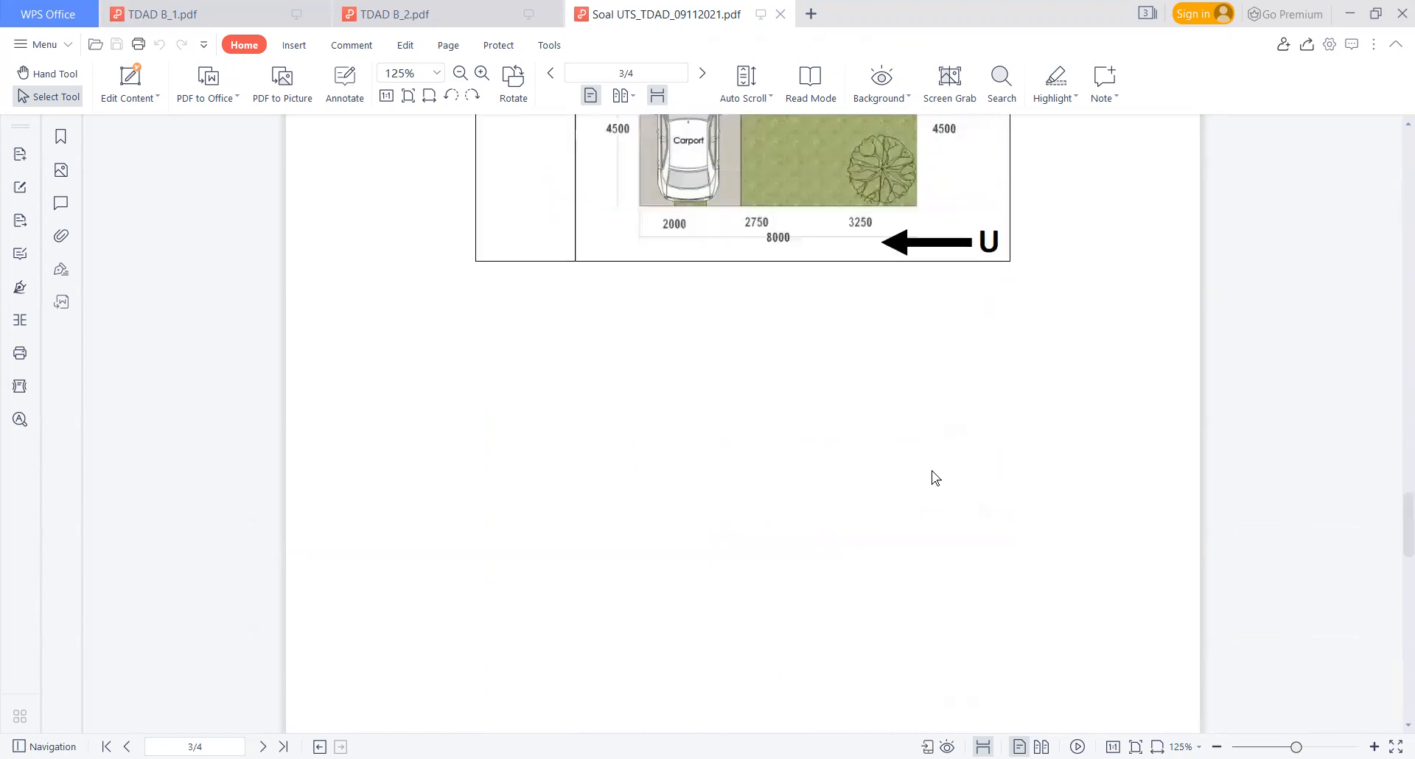
{"action": "scroll", "coordinate": [921, 495], "scroll_direction": "down", "scroll_amount": 2}
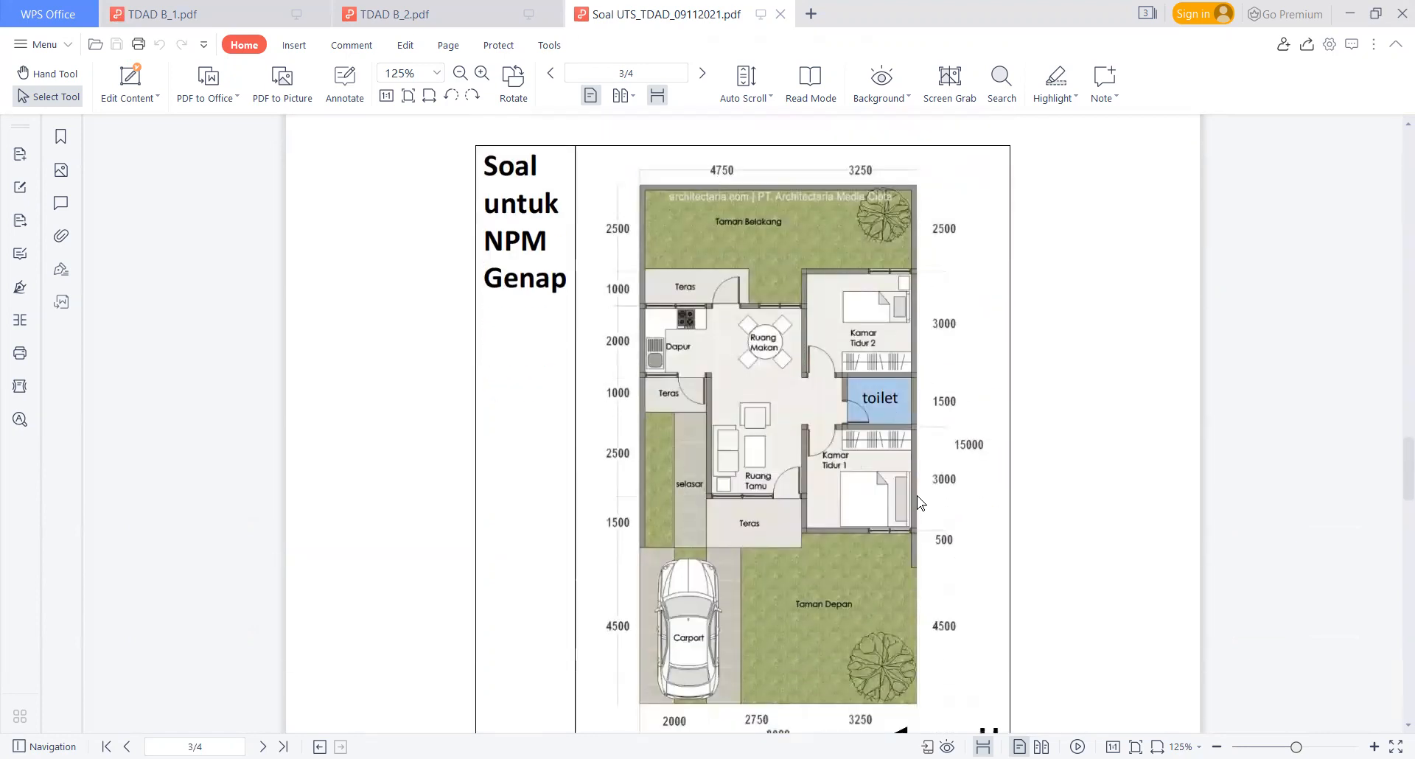
{"action": "scroll", "coordinate": [918, 496], "scroll_direction": "down", "scroll_amount": 1}
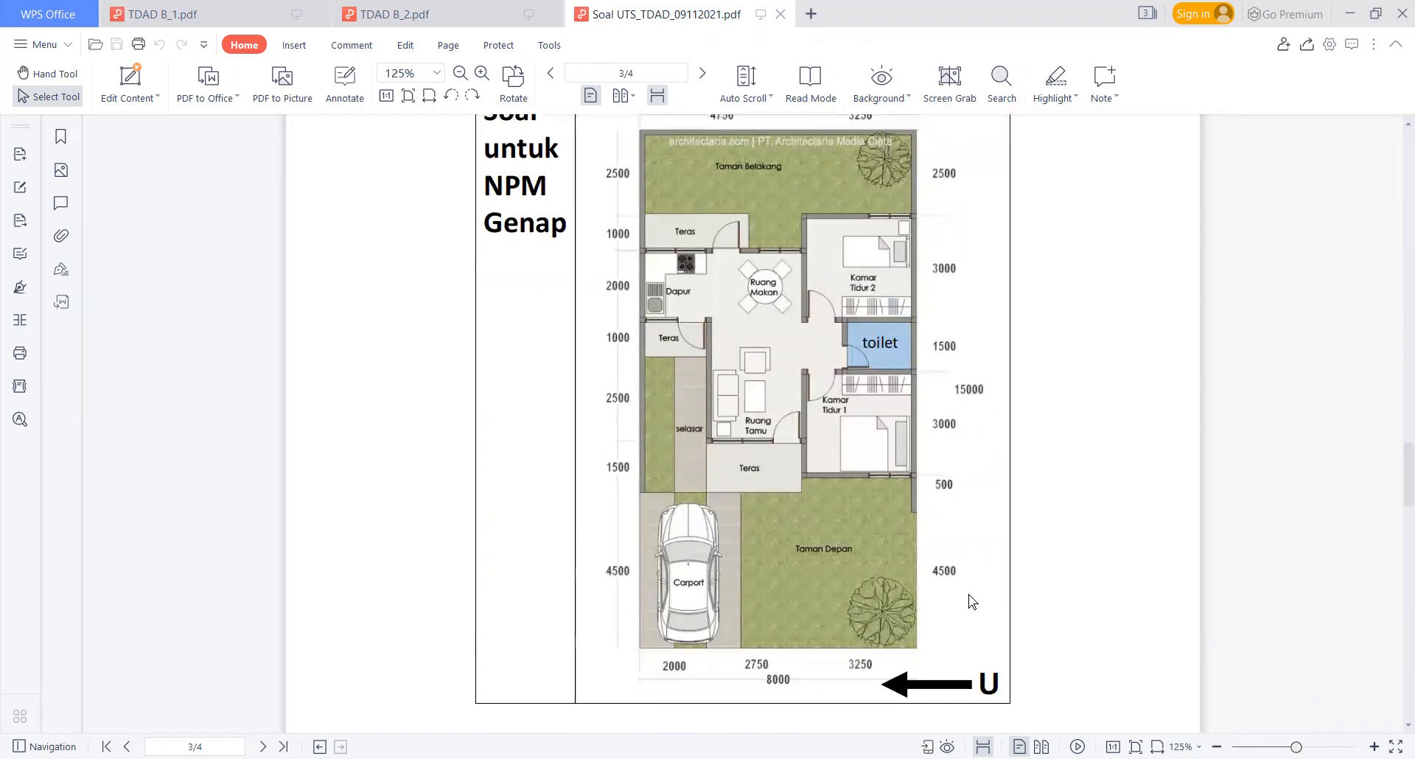
{"action": "scroll", "coordinate": [968, 593], "scroll_direction": "up", "scroll_amount": 1}
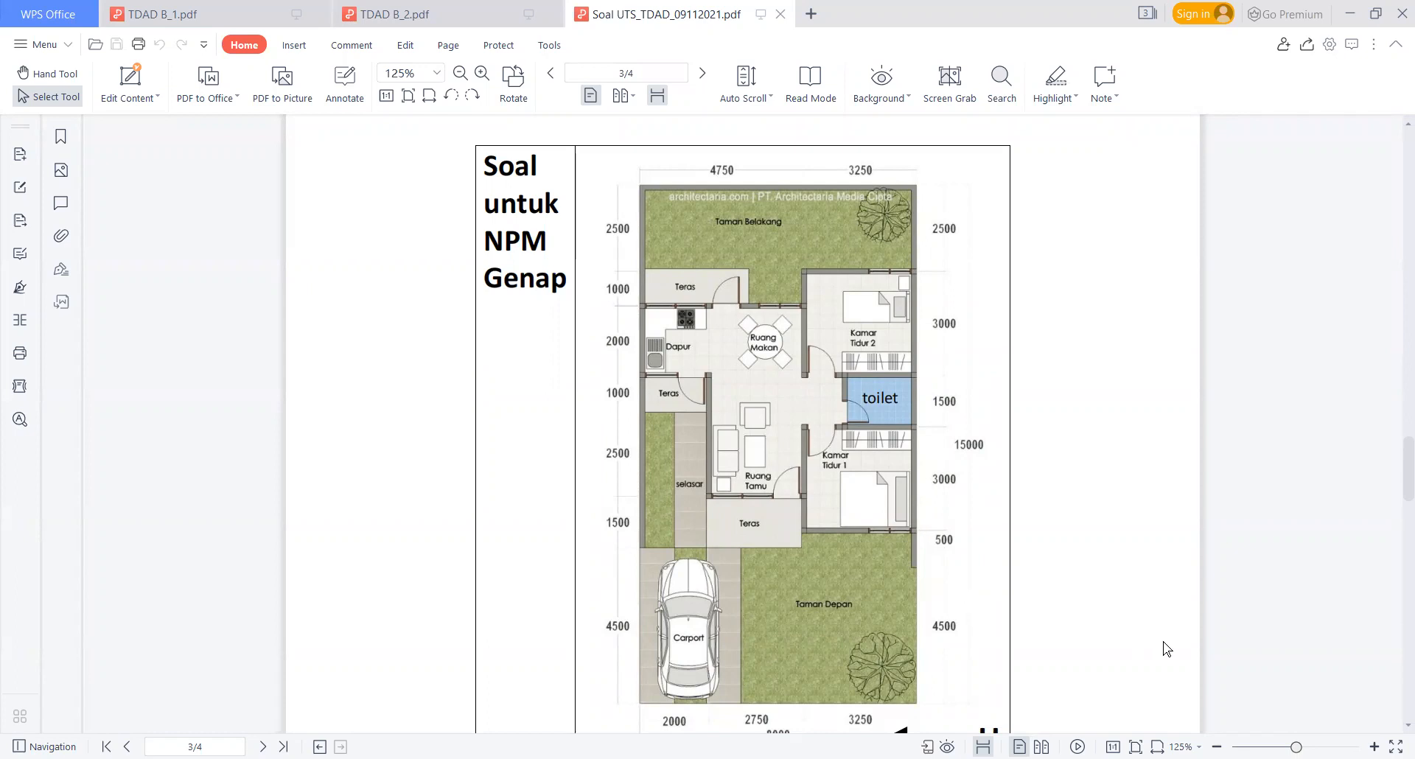
{"action": "scroll", "coordinate": [1019, 547], "scroll_direction": "up", "scroll_amount": 10}
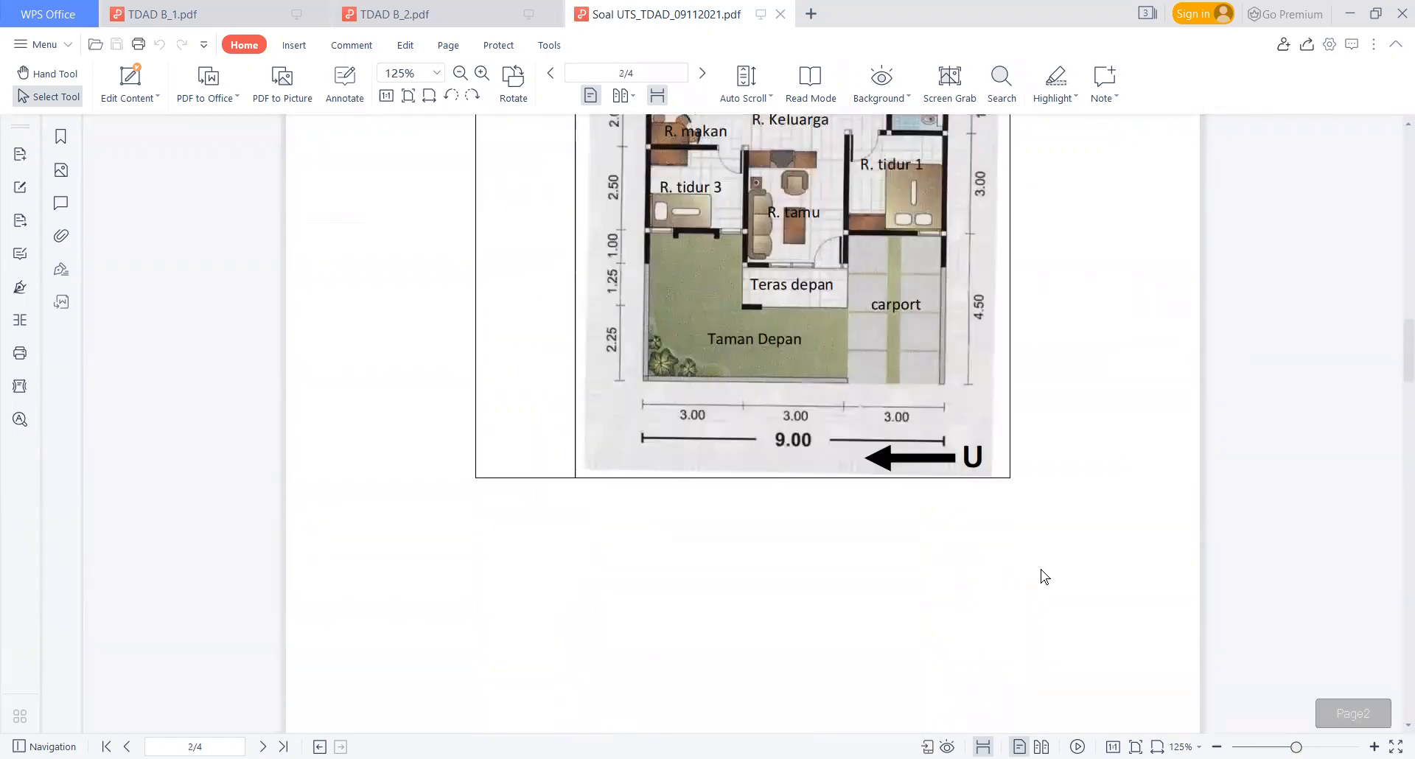